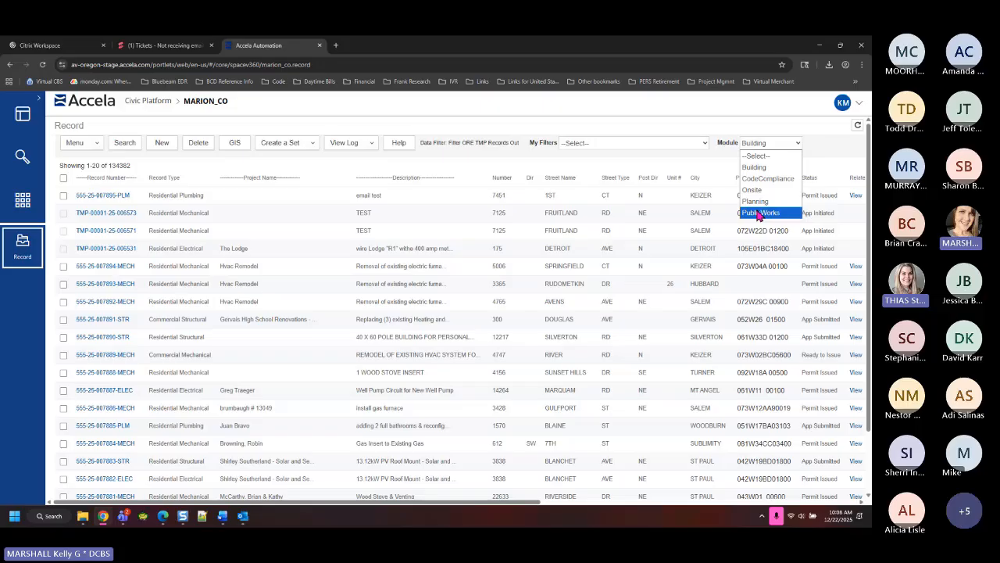
Switch the Record list module to Public Works, showing 22849 Public Works Tracking records
left_click(758, 213)
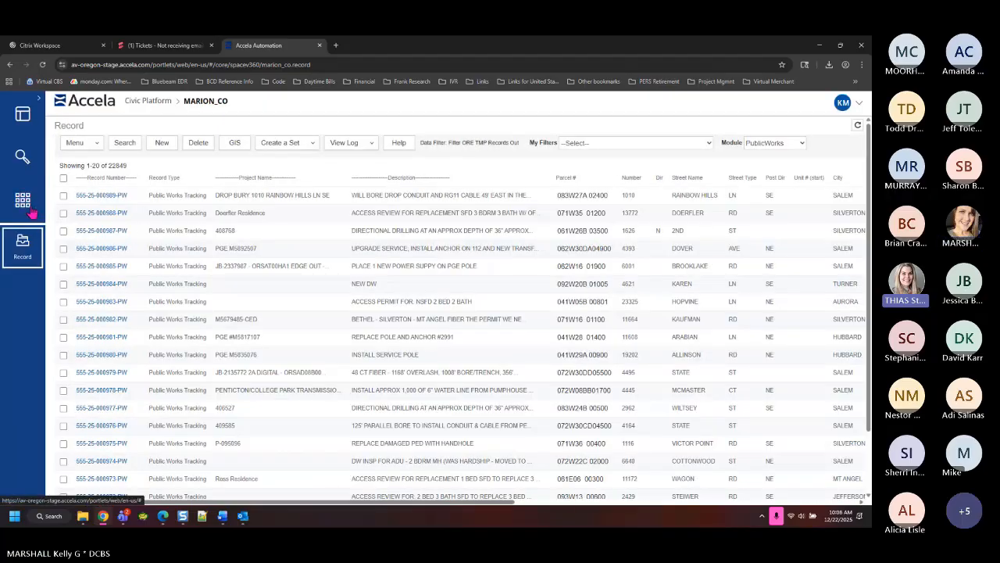
left_click(26, 203)
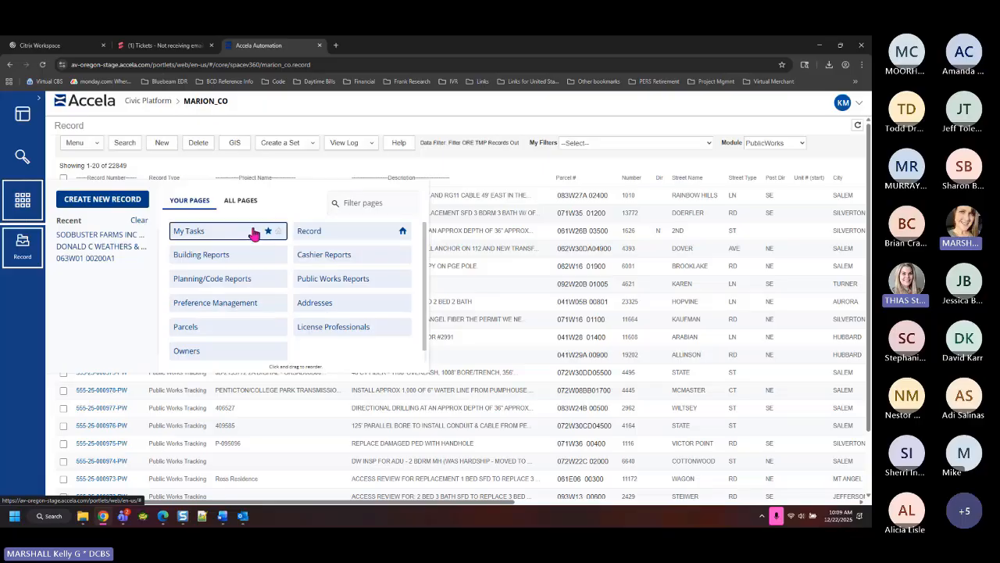
Close the pages panel and check the module list without changing it
left_click(183, 127)
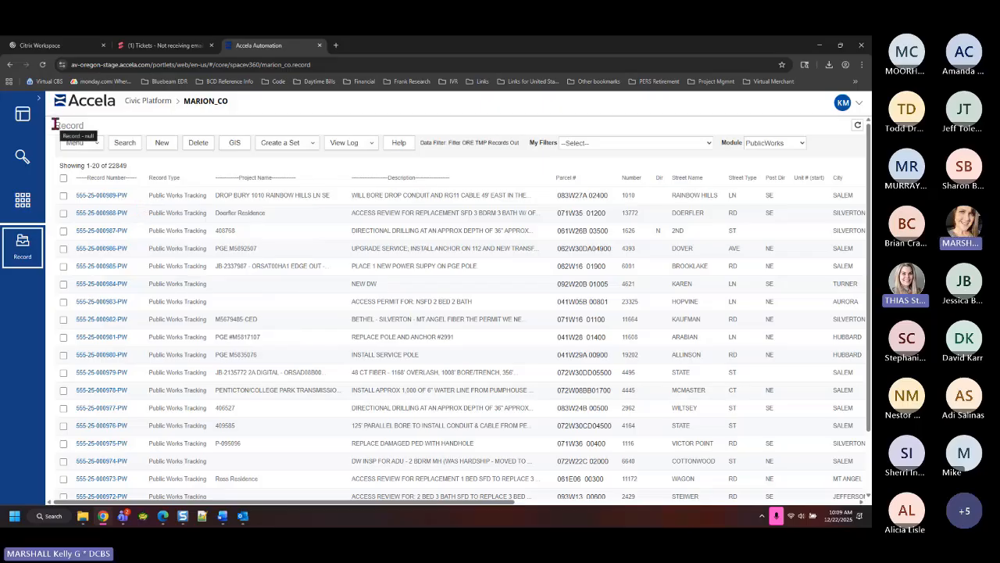
left_click_drag(54, 125, 99, 132)
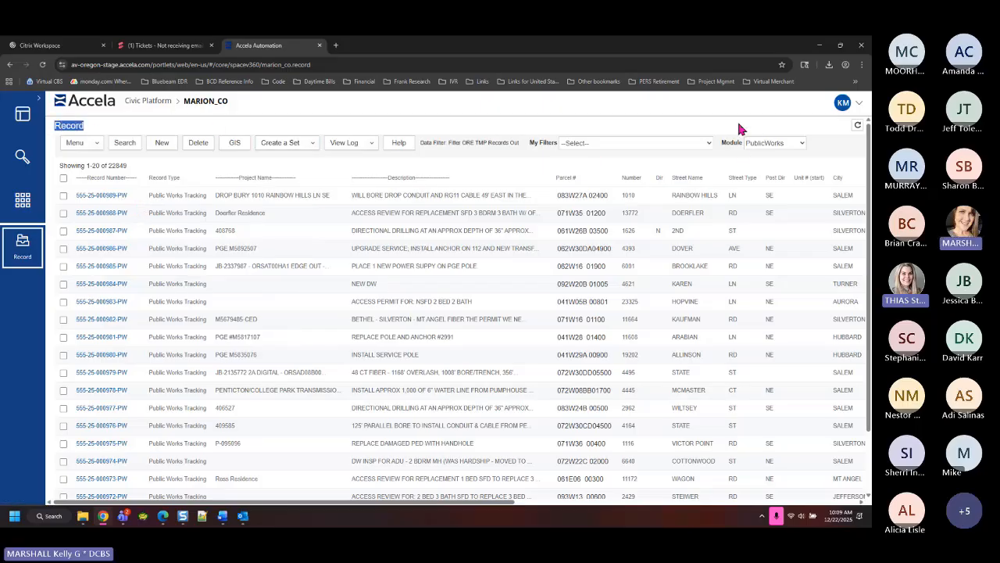
left_click(799, 148)
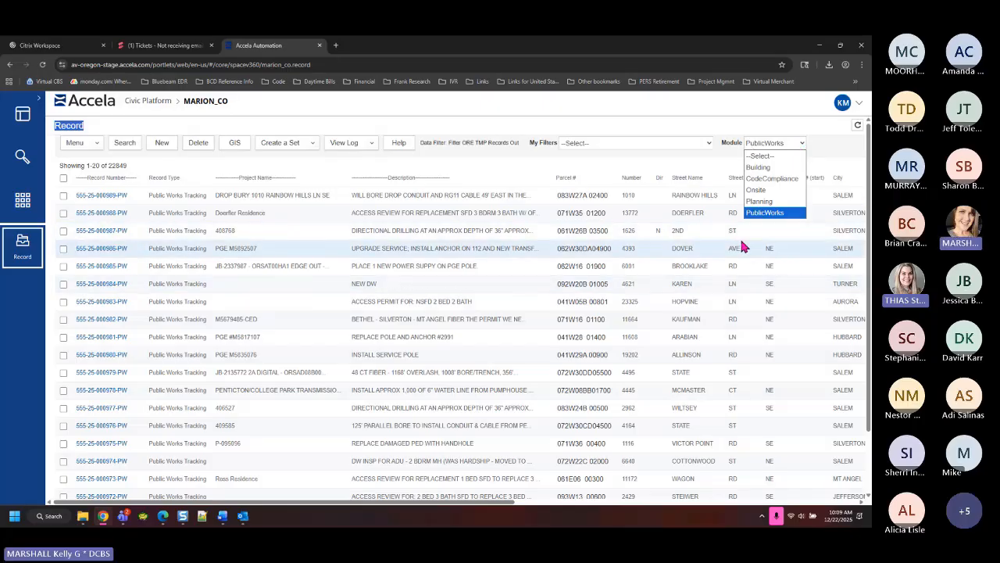
left_click(521, 118)
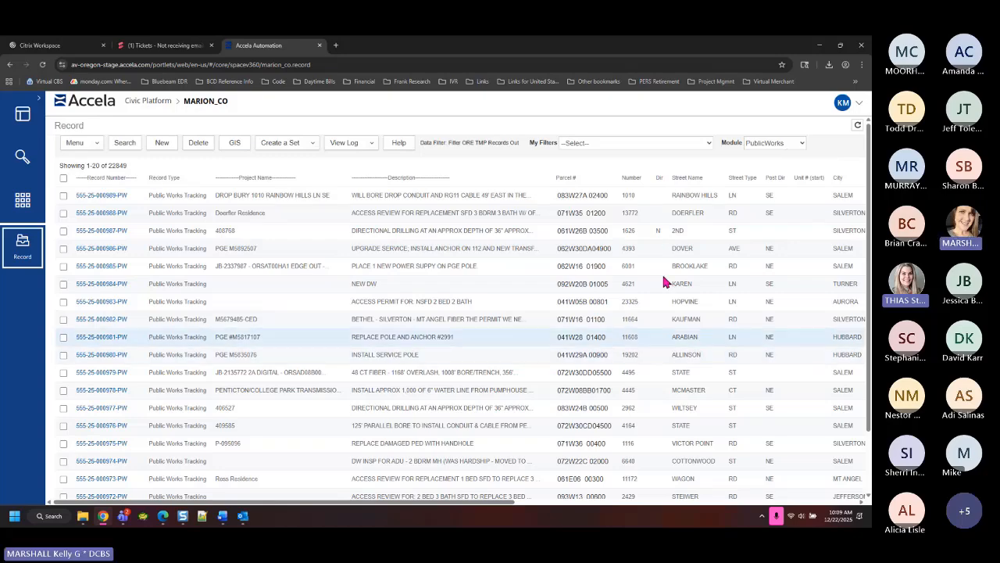
Browse All Pages in the pages panel, then return to Your Pages
left_click(20, 205)
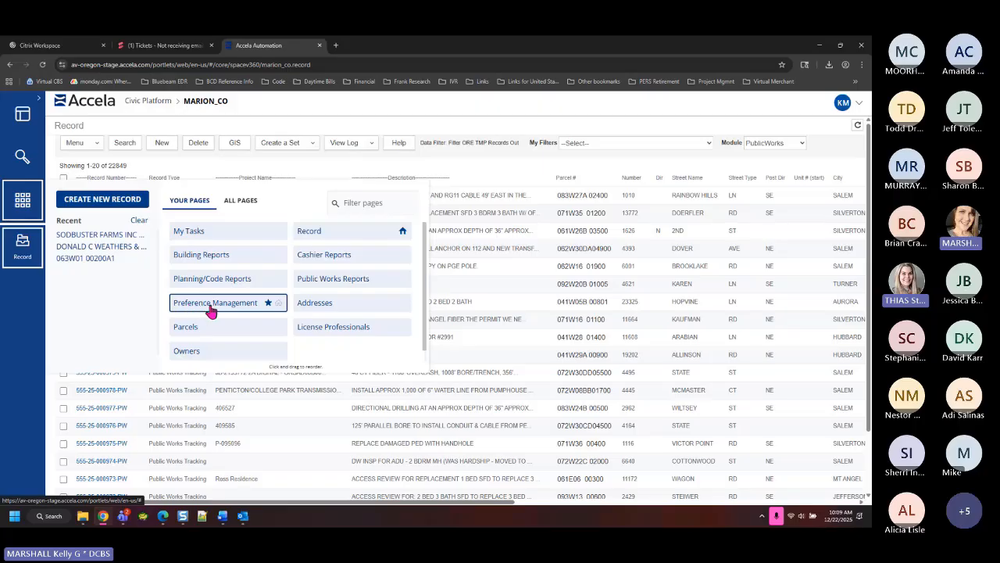
left_click(240, 205)
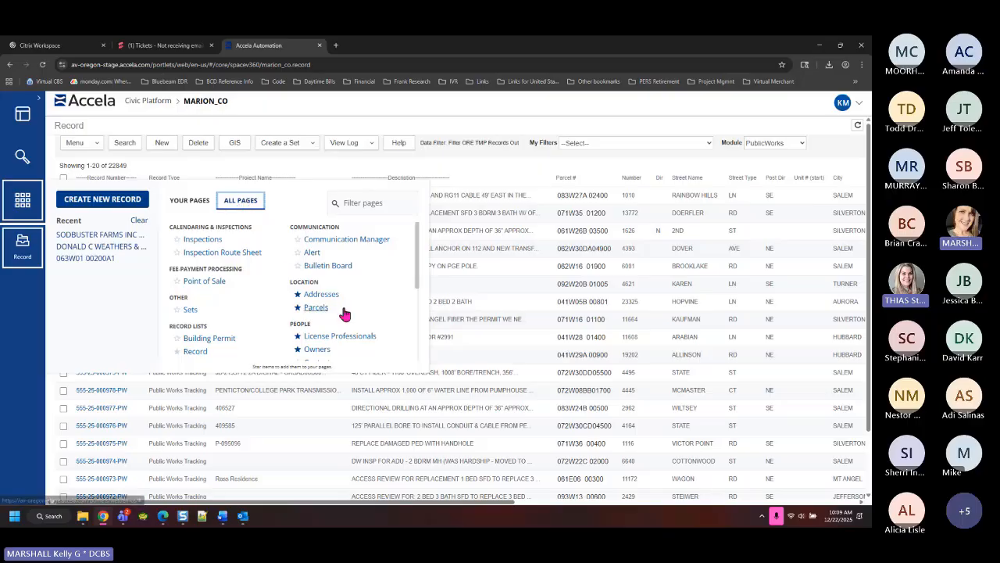
scroll(353, 306, "down", 2)
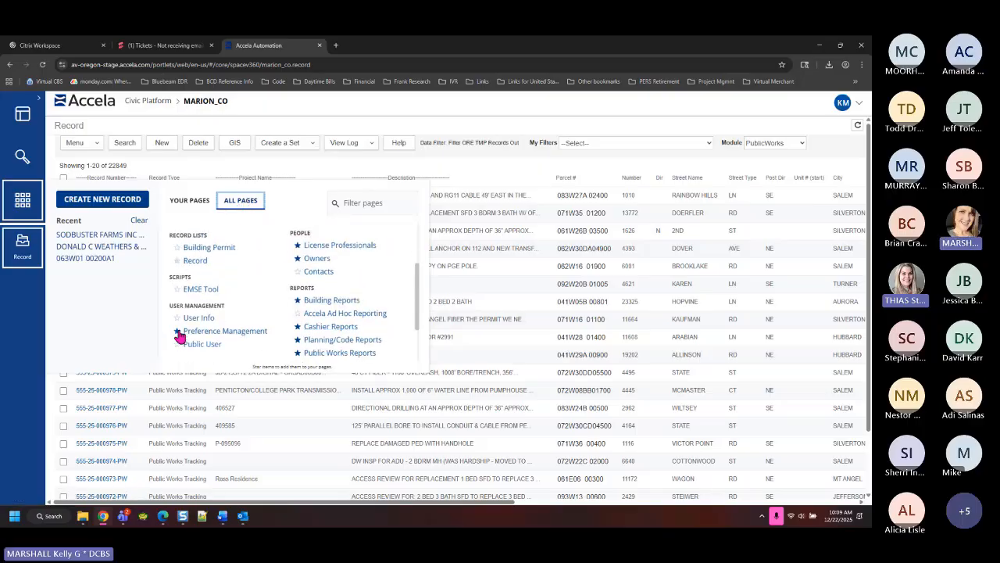
left_click(187, 201)
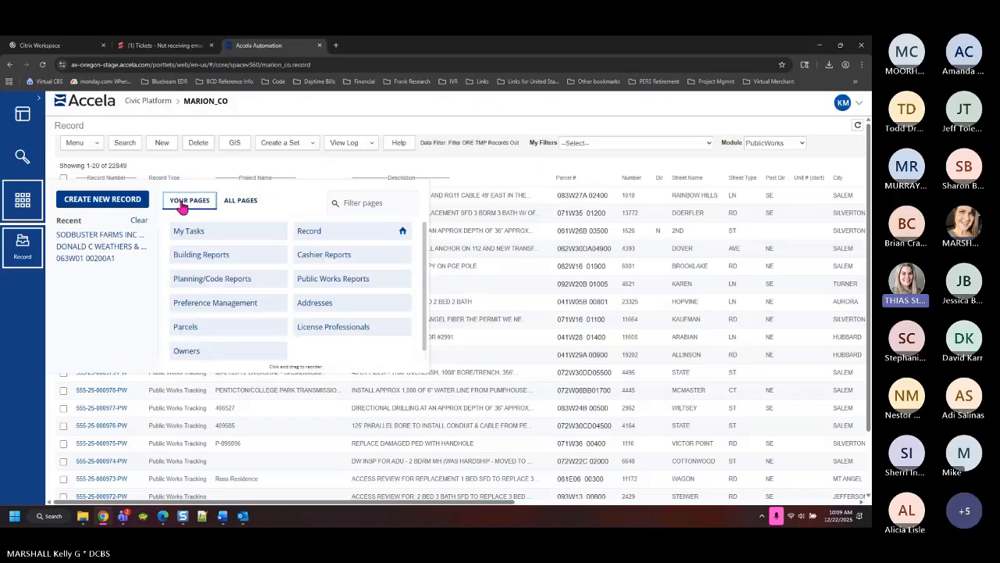
Set the Default Module preference to PublicWorks, submit it, and reload the site
left_click(208, 310)
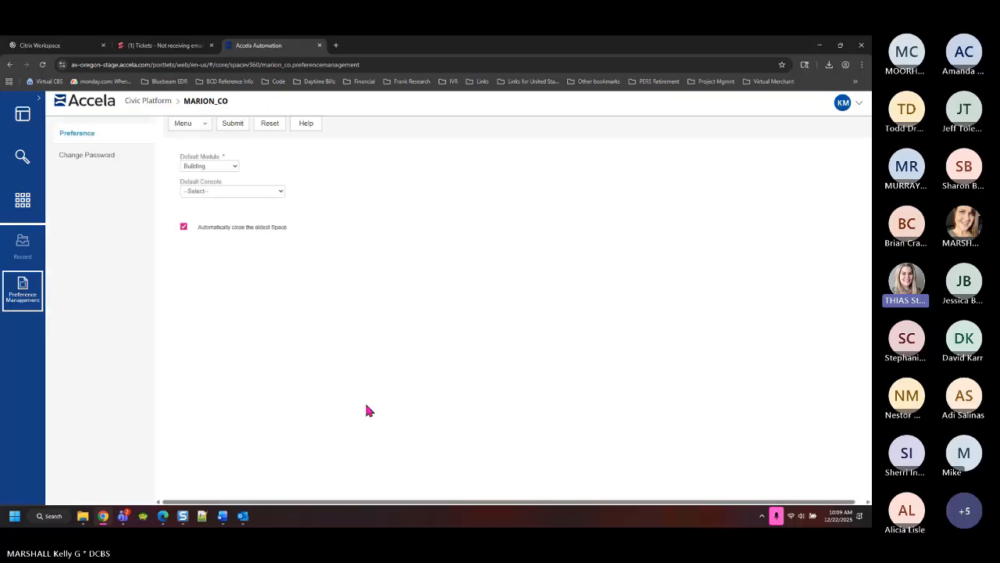
left_click(215, 170)
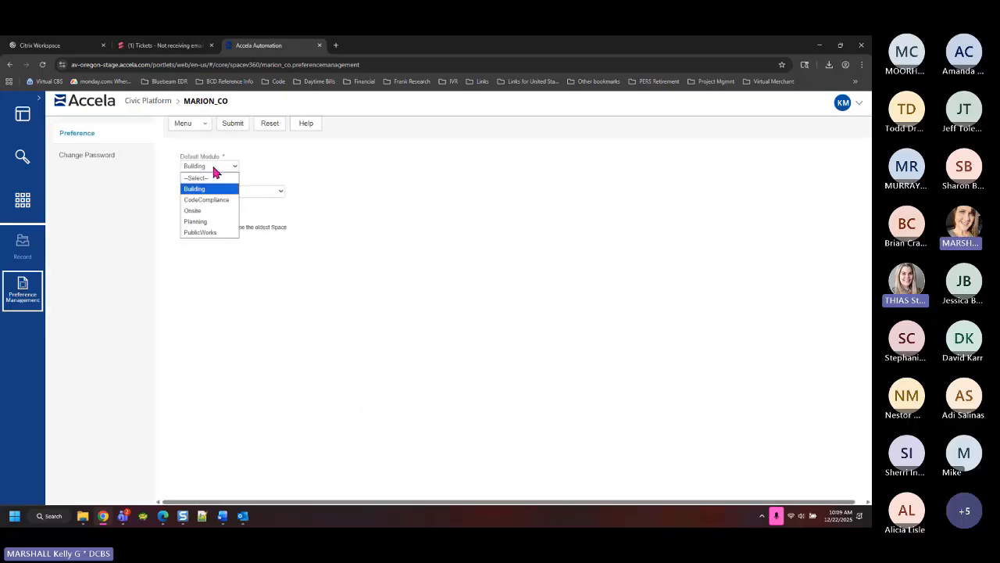
left_click(210, 232)
left_click(234, 124)
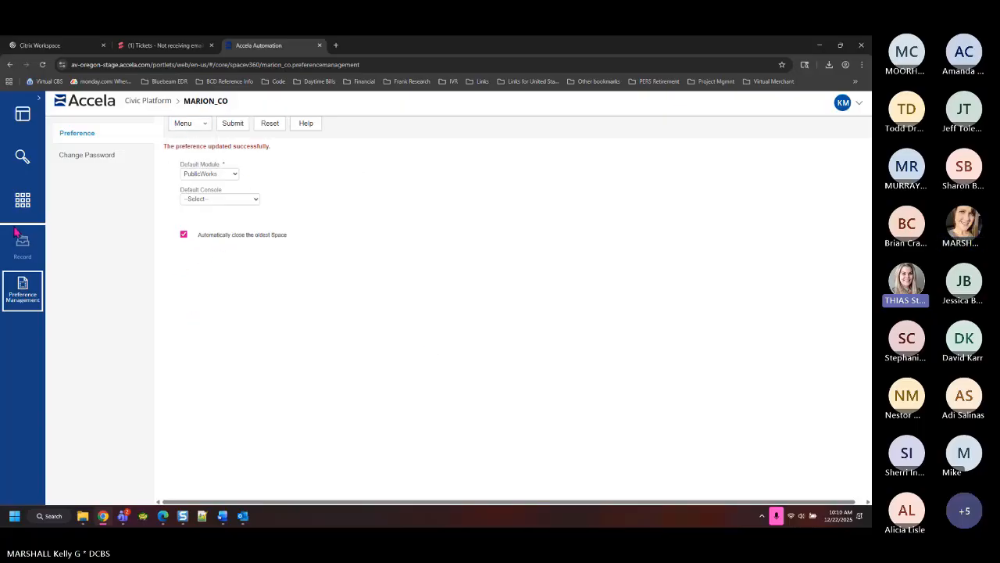
left_click(43, 66)
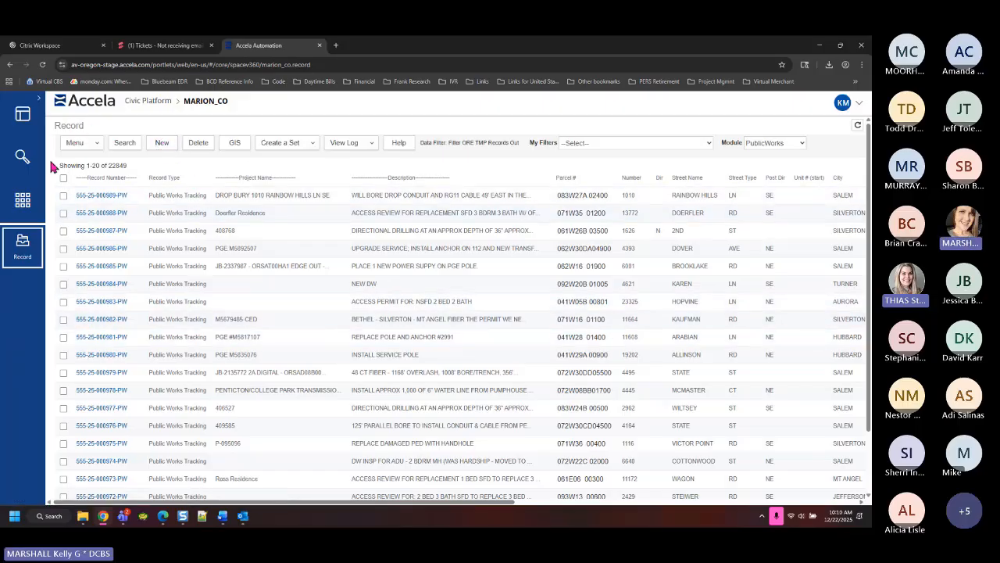
Launch Create New Record from the pages panel to get the record type picker
left_click(23, 208)
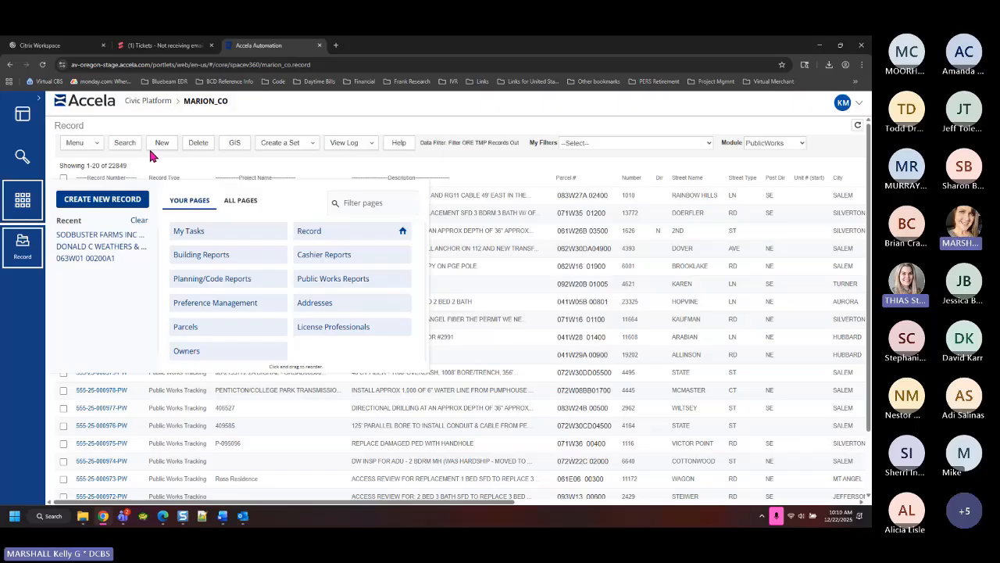
left_click(117, 205)
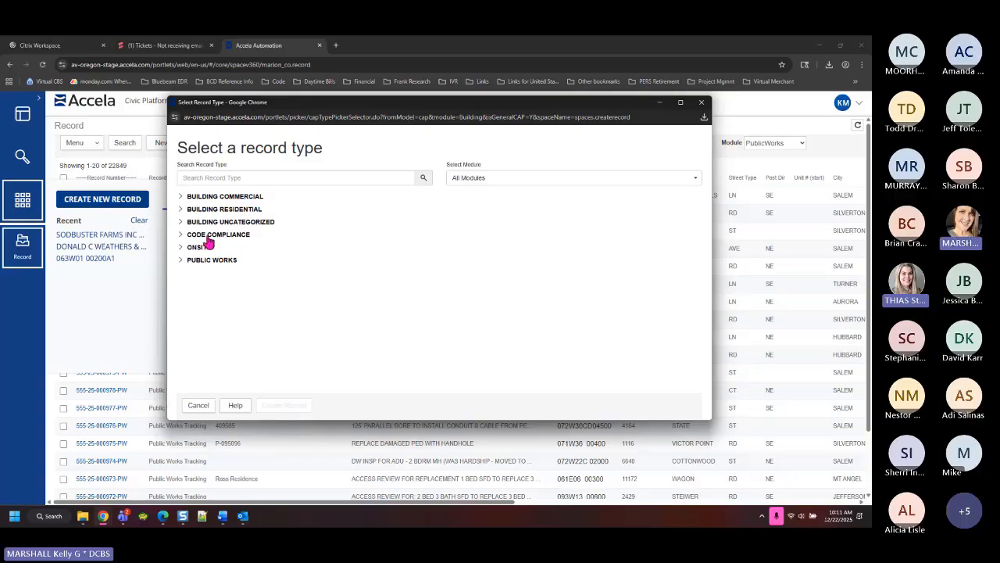
Expand PUBLIC WORKS to list Inquiry, Investigation, Project and Tracking types
left_click(183, 263)
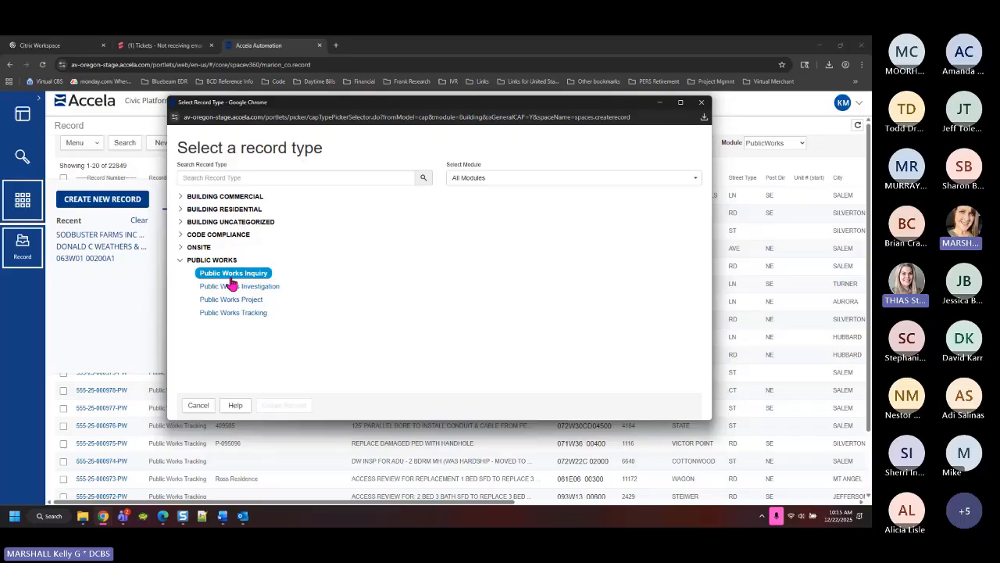
left_click(182, 211)
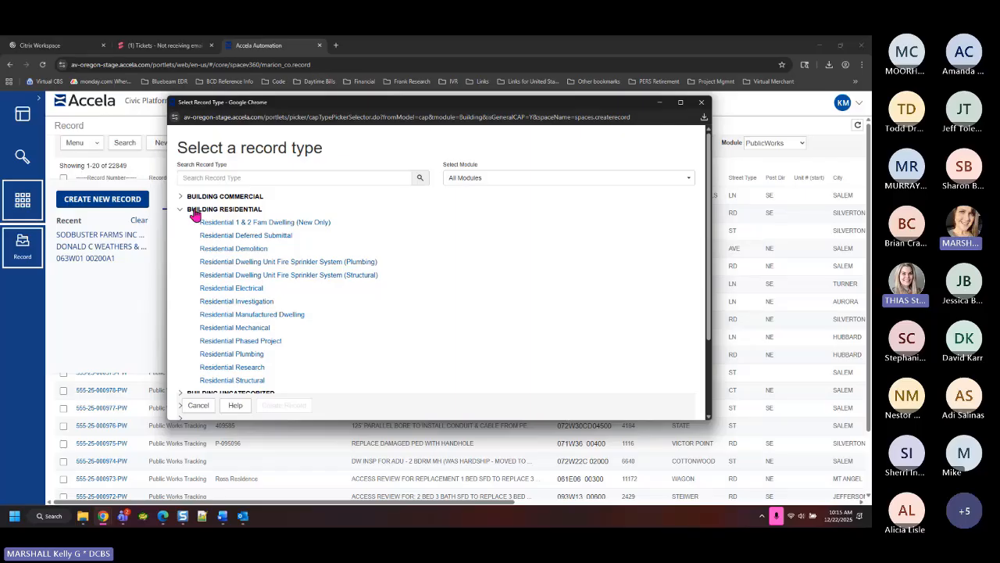
left_click(182, 212)
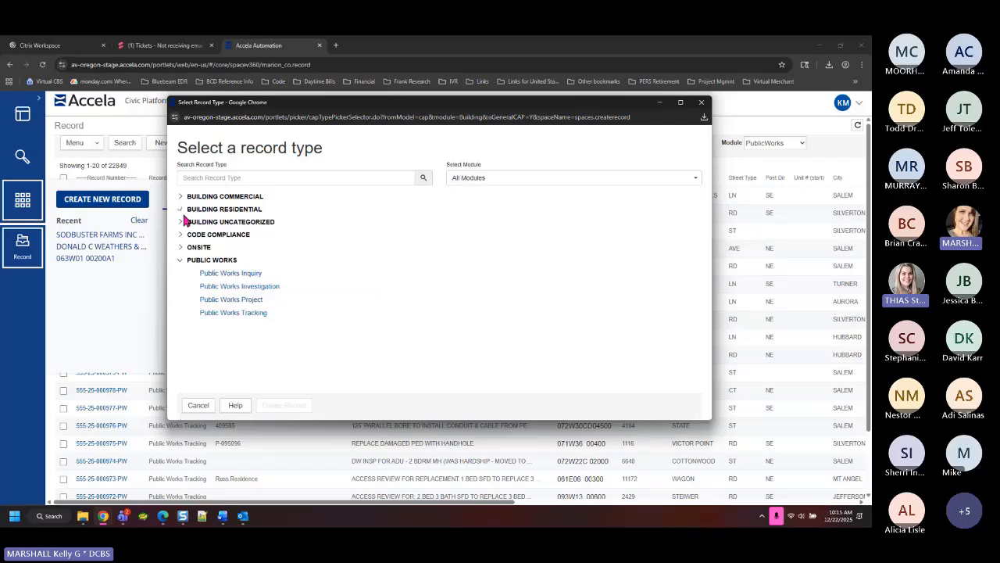
left_click(181, 222)
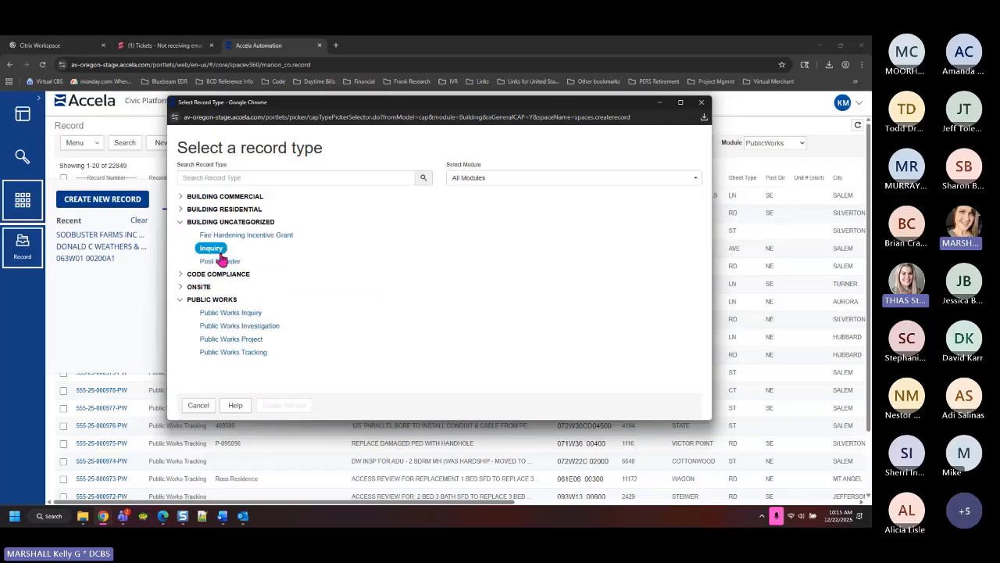
left_click(181, 288)
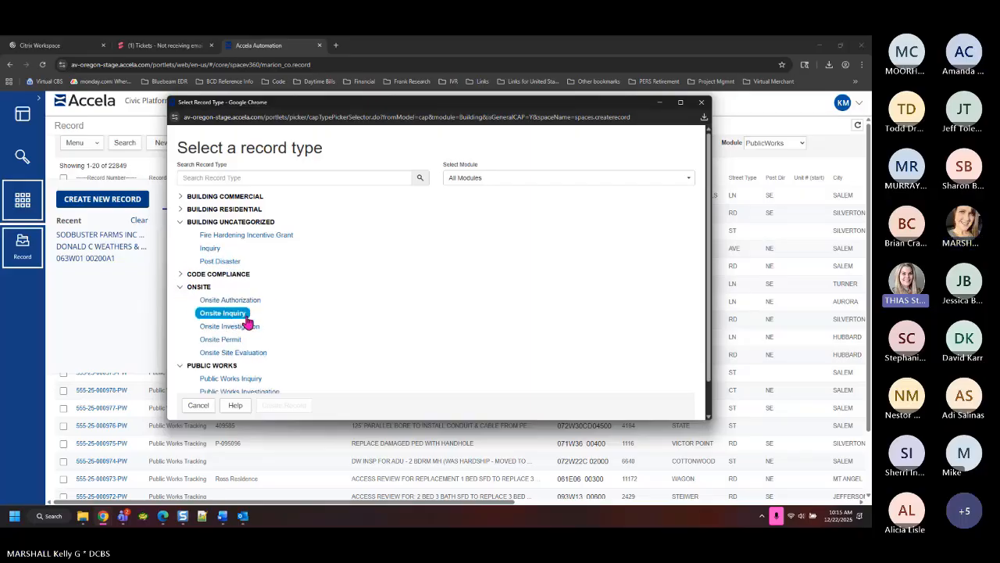
left_click(179, 286)
left_click(180, 222)
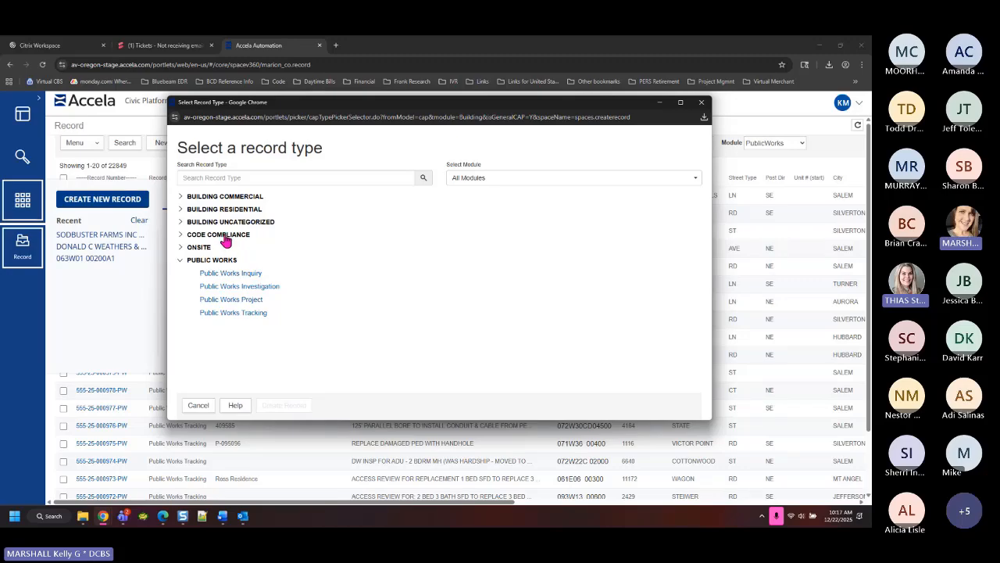
Expand Code Compliance, briefly toggle Building Commercial, then expand Building Uncategorized
left_click(180, 234)
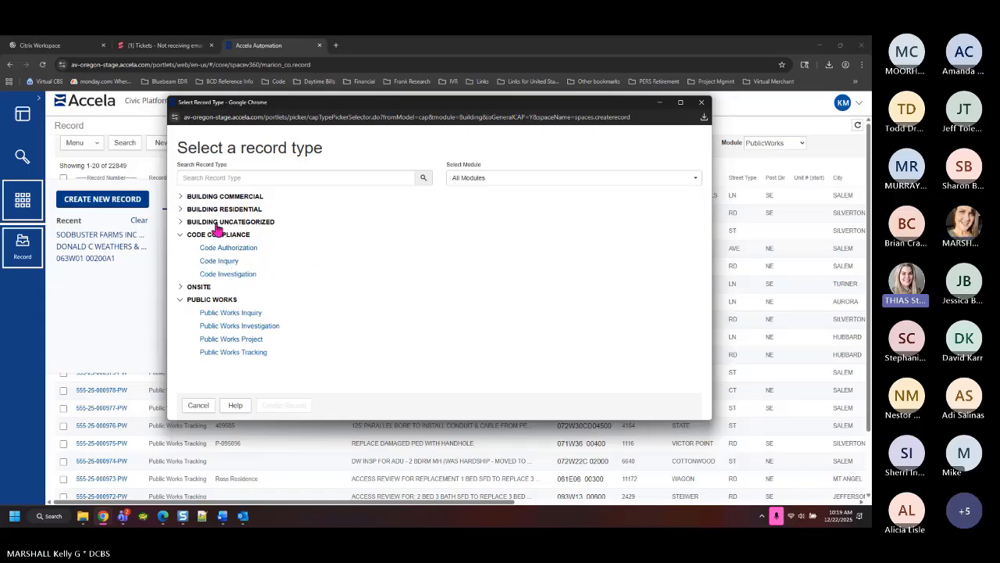
left_click(182, 197)
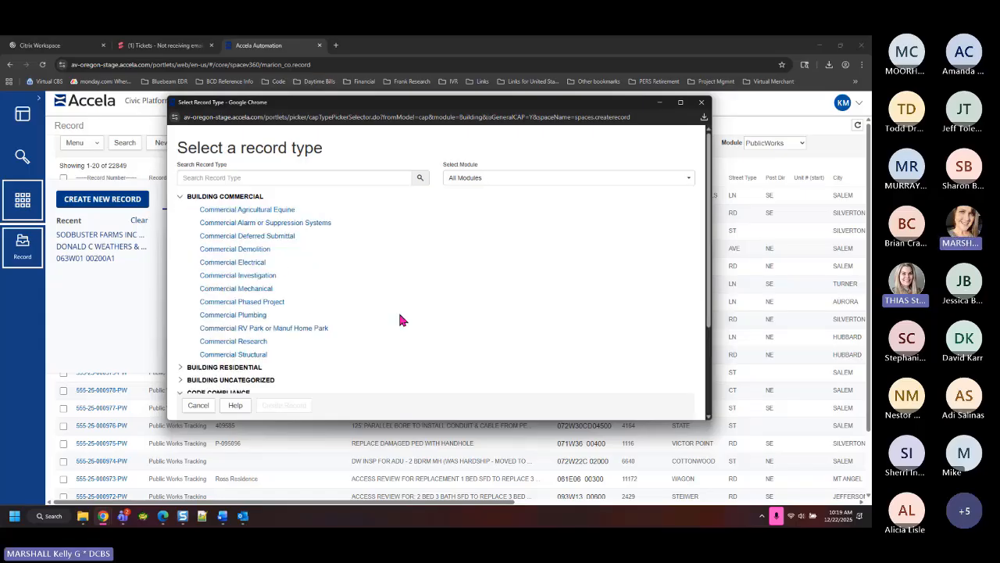
left_click(180, 197)
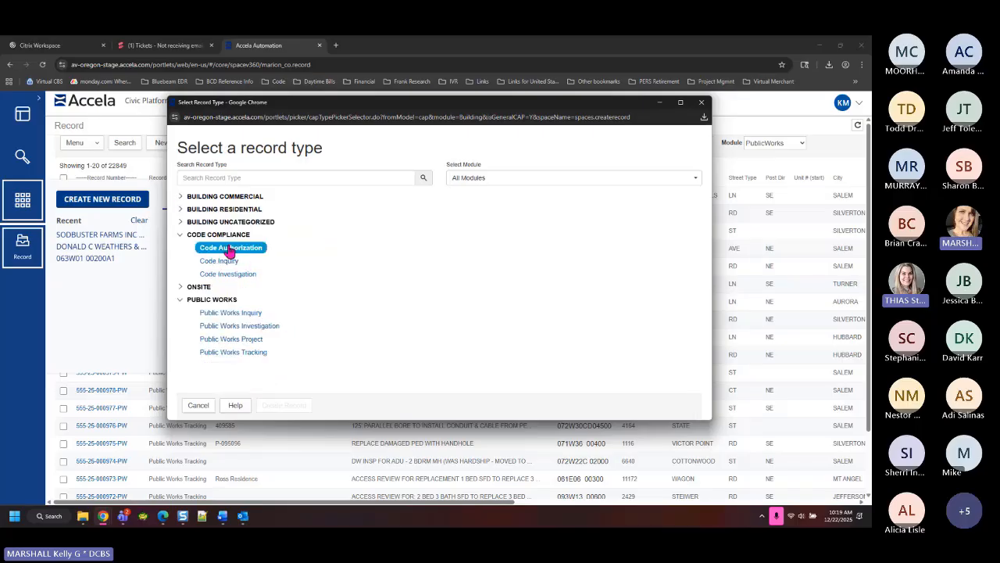
left_click(183, 224)
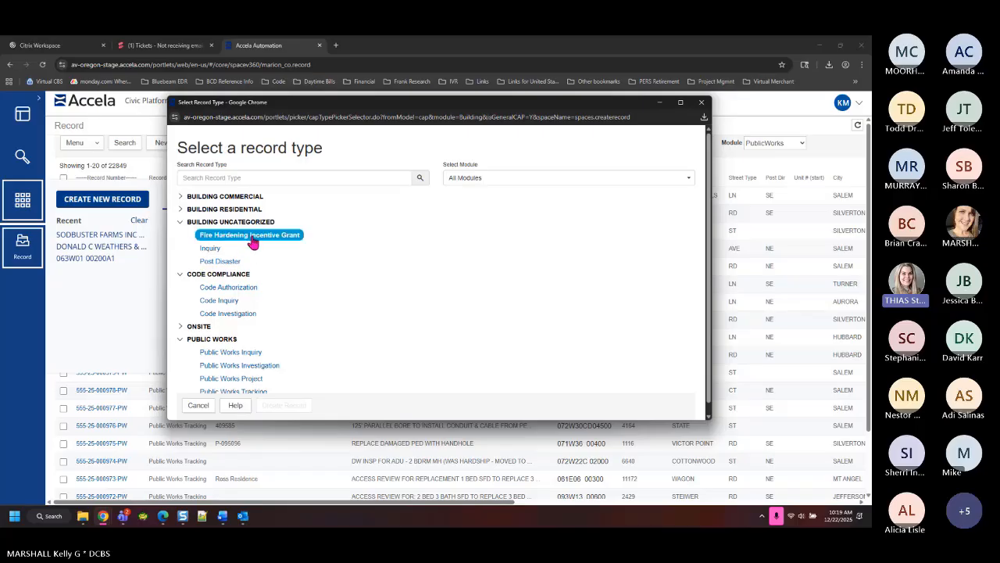
Toggle Building Residential, then collapse Building Uncategorized and Code Compliance
left_click(181, 210)
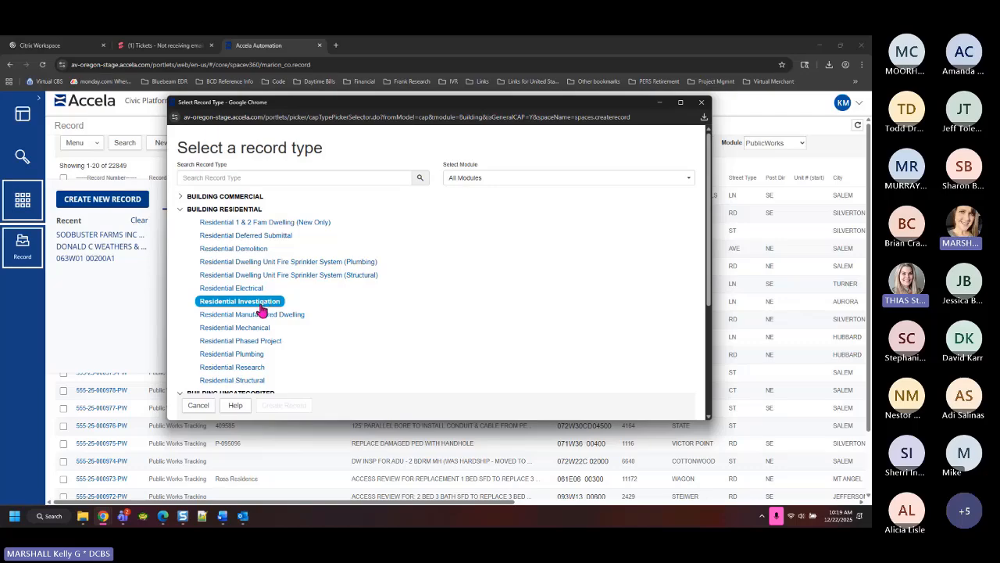
left_click(181, 210)
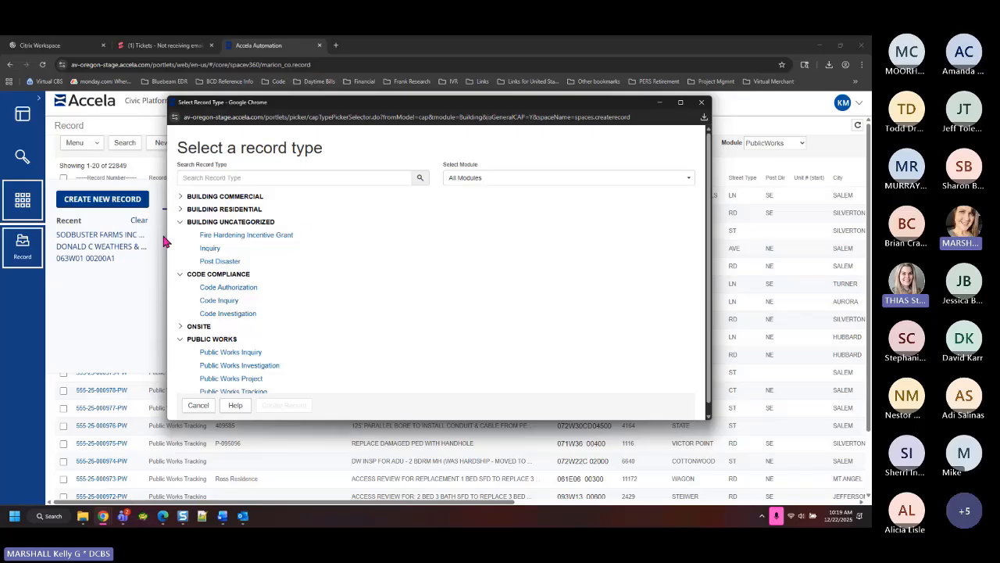
left_click(179, 223)
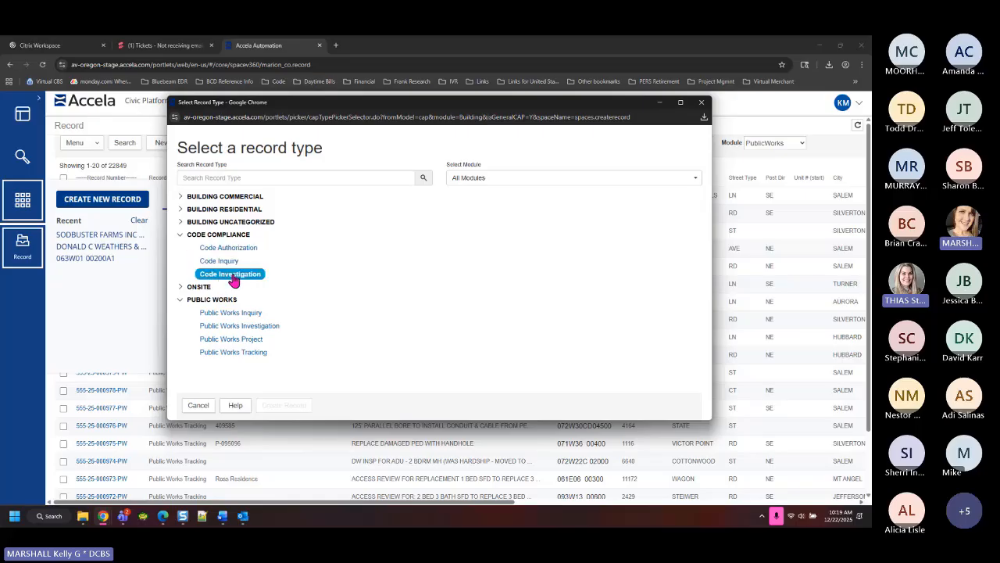
left_click(182, 236)
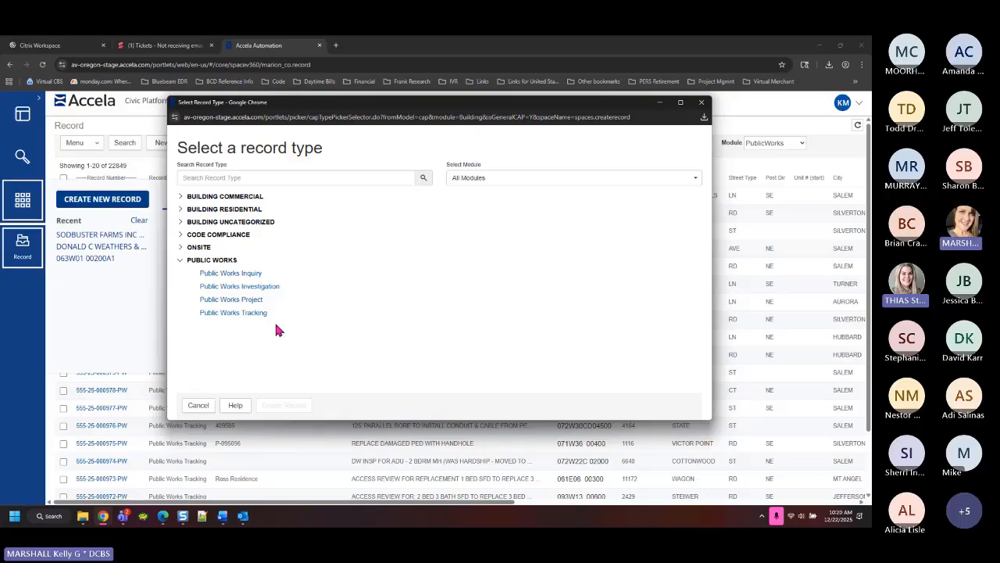
Select Public Works Tracking and create a record of that type
left_click(234, 312)
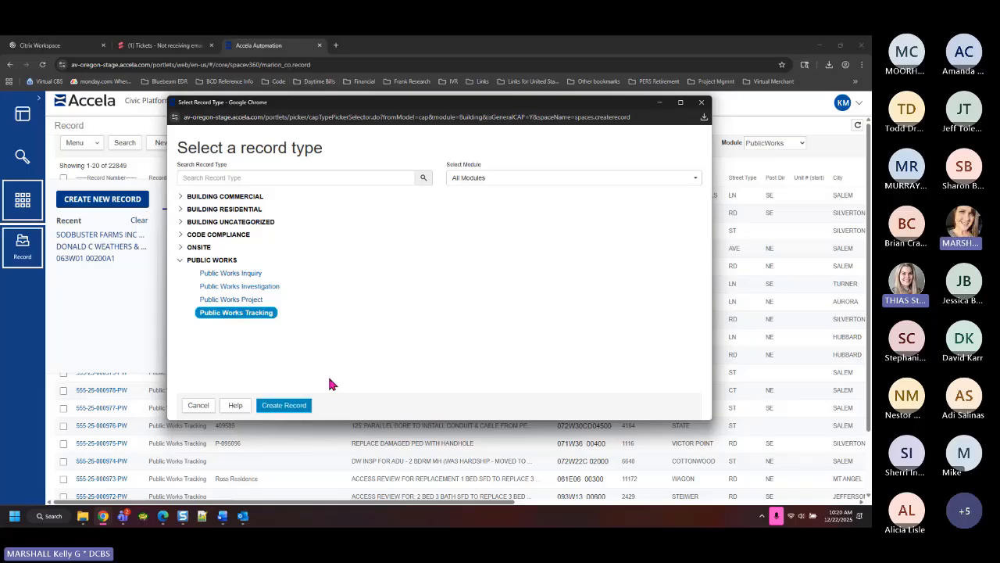
left_click(285, 406)
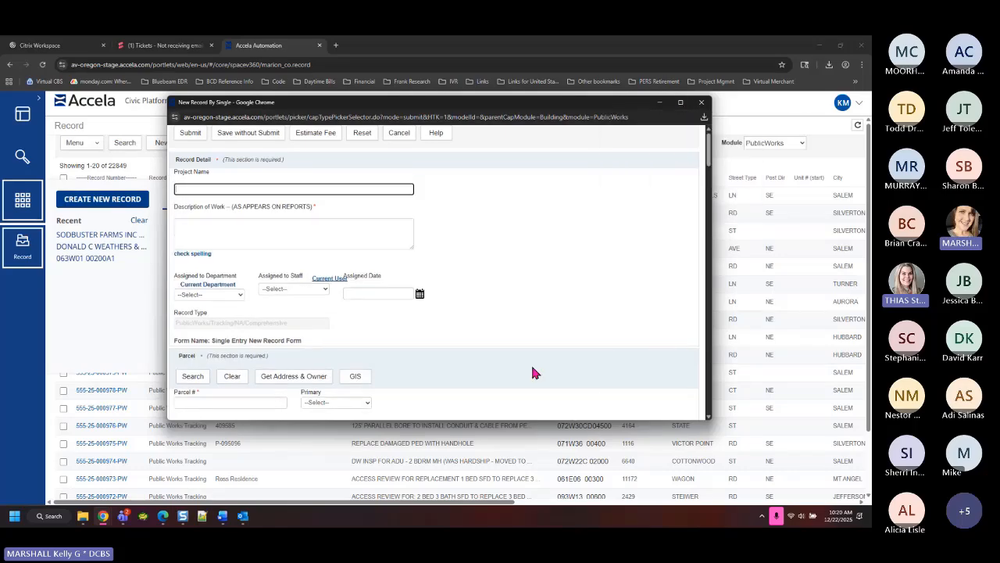
Maximize the New Record window and scroll through the blank form
scroll(532, 373, "down", 5)
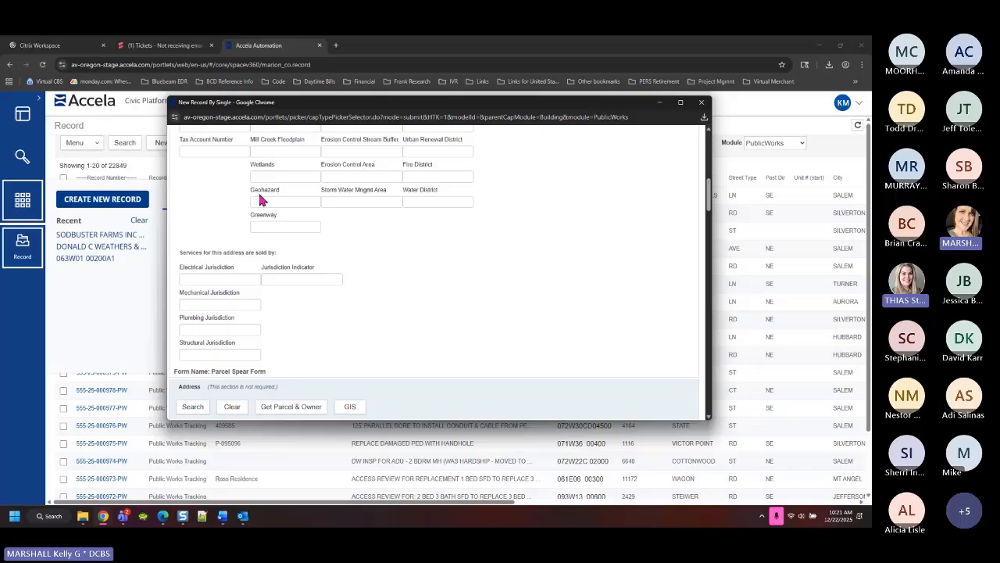
scroll(616, 289, "up", 6)
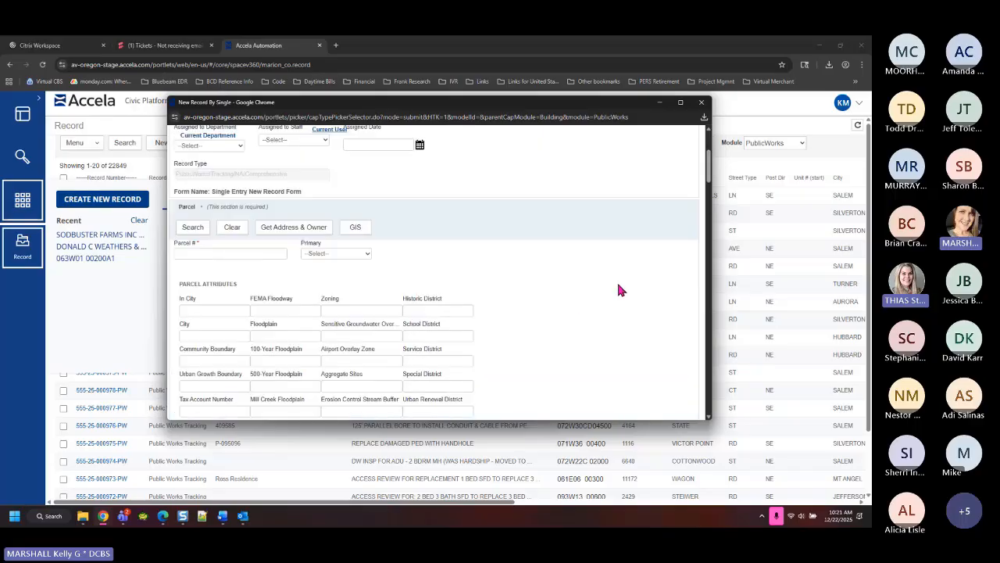
left_click(681, 106)
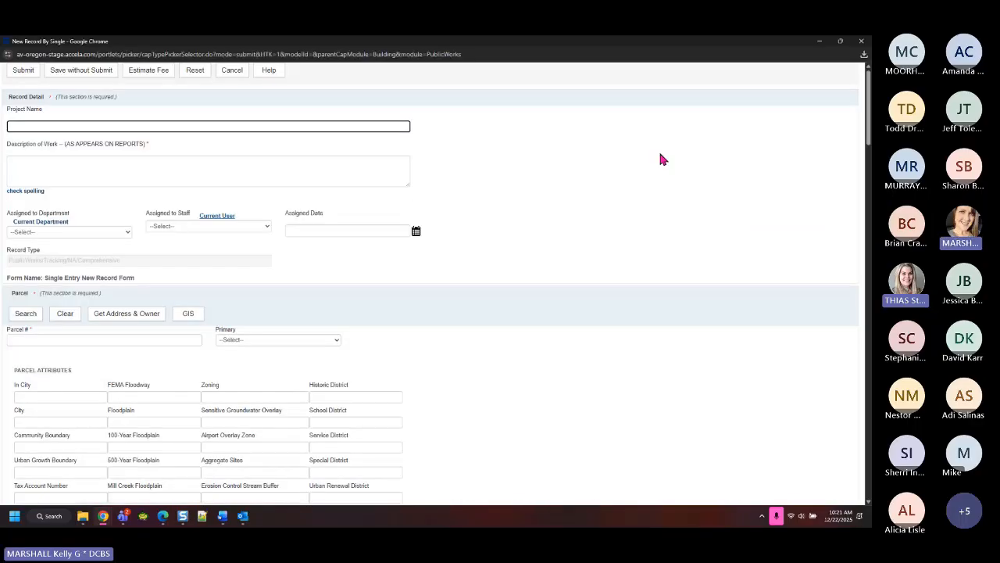
scroll(526, 376, "down", 2)
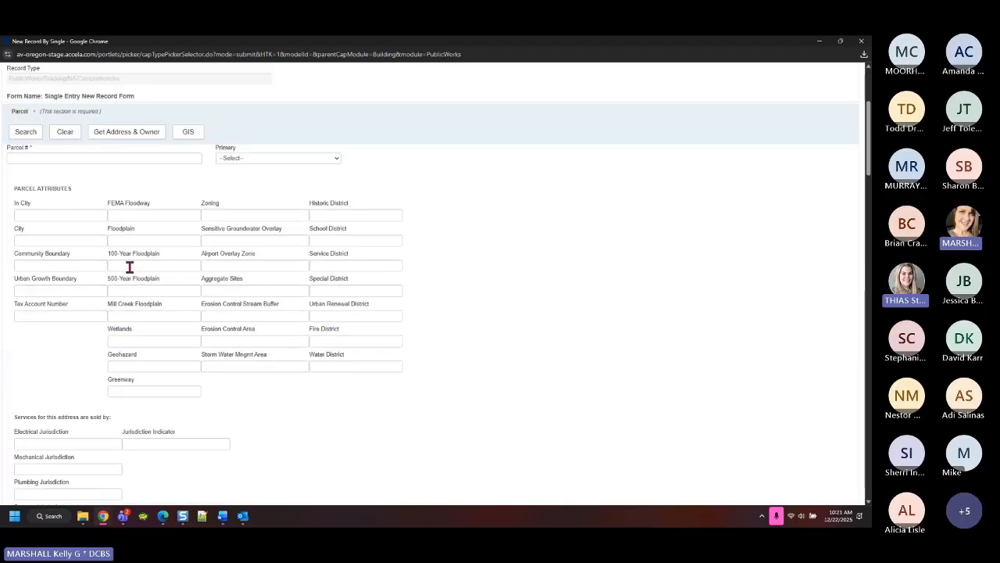
scroll(538, 352, "down", 1)
scroll(543, 360, "up", 2)
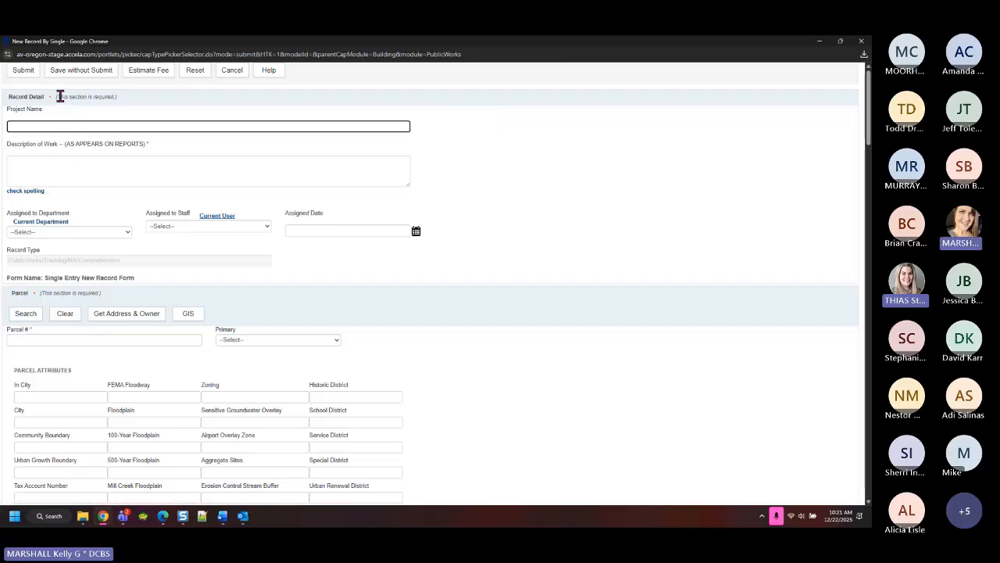
left_click_drag(60, 96, 138, 104)
left_click_drag(49, 293, 364, 292)
scroll(393, 392, "down", 4)
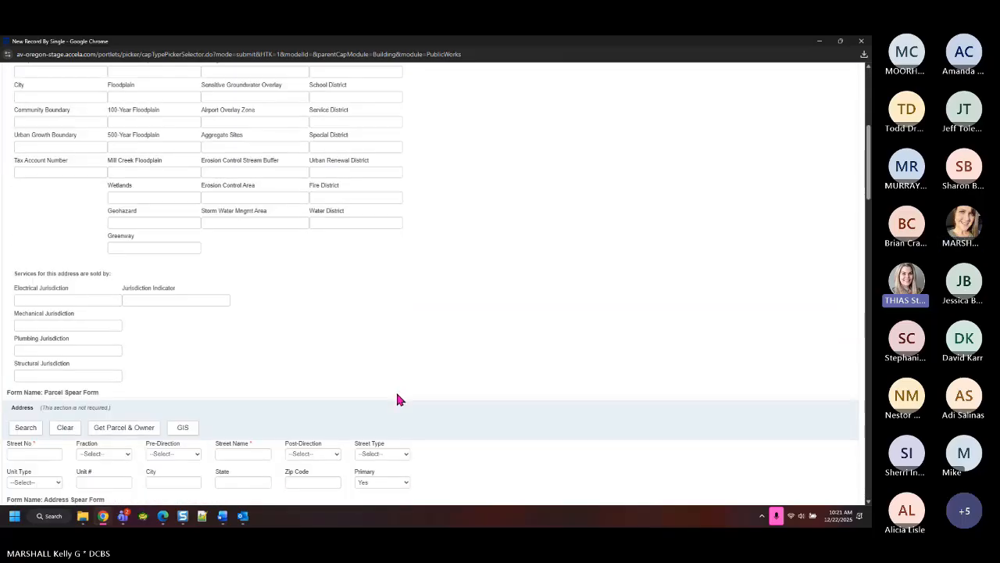
scroll(397, 400, "down", 2)
left_click_drag(60, 276, 110, 276)
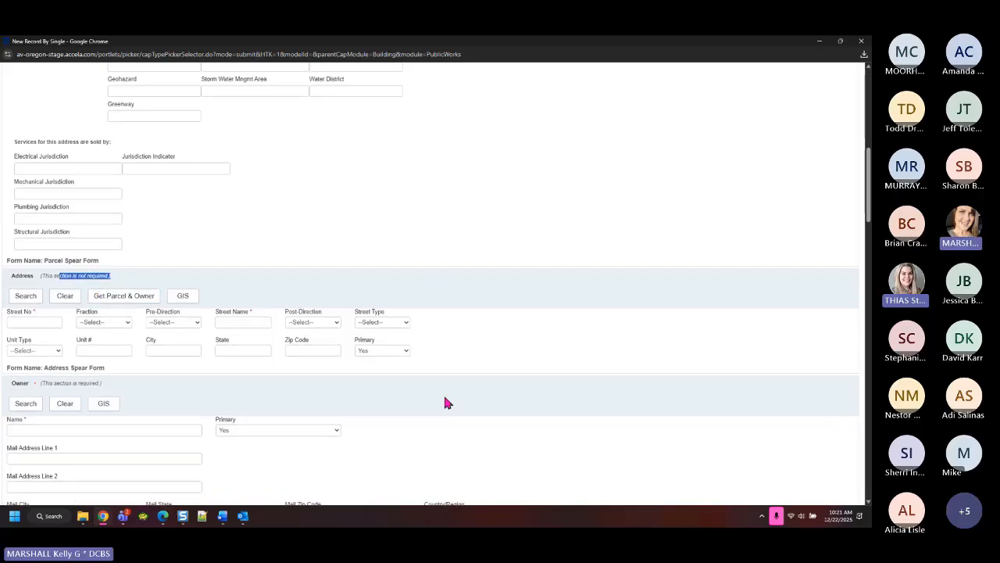
scroll(445, 398, "down", 2)
left_click_drag(63, 204, 114, 208)
left_click(87, 210)
scroll(233, 335, "down", 2)
left_click(76, 290)
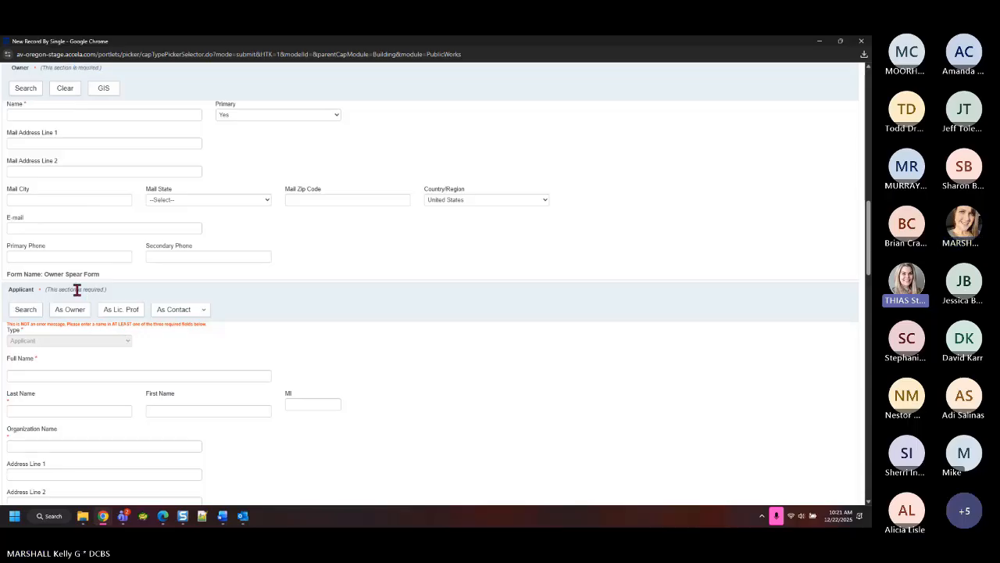
left_click_drag(77, 290, 109, 291)
scroll(250, 327, "down", 5)
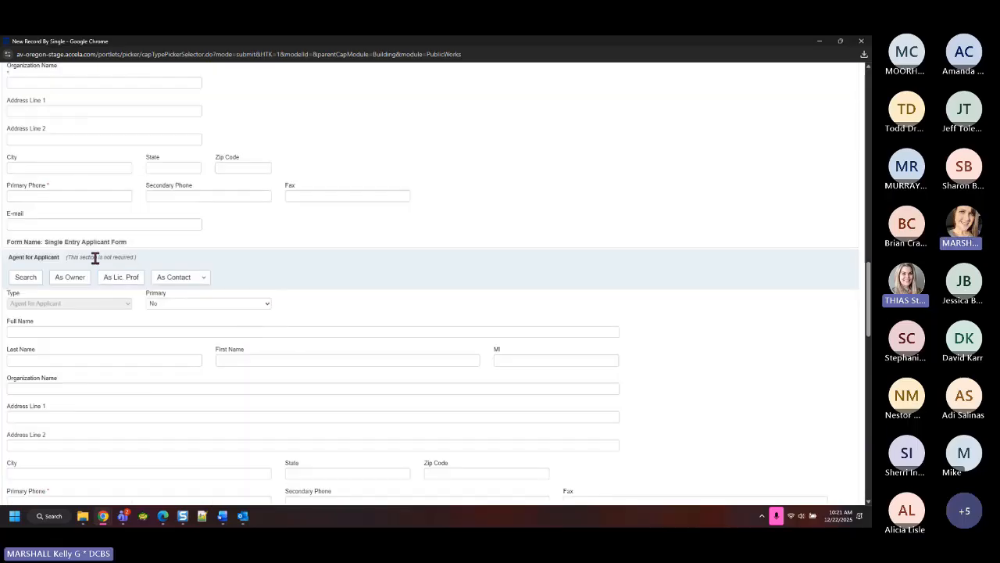
left_click_drag(94, 257, 179, 257)
scroll(532, 266, "up", 8)
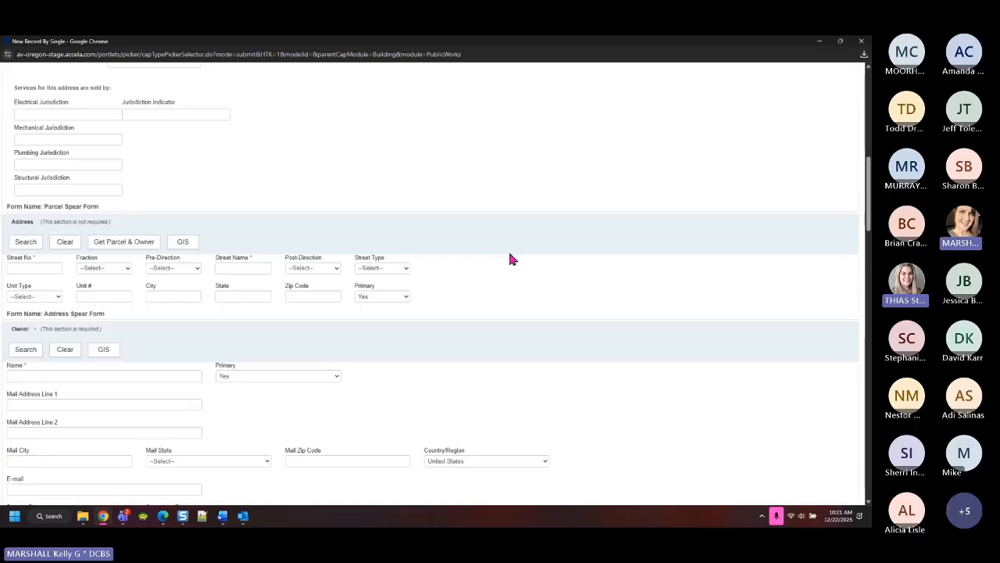
scroll(510, 258, "up", 7)
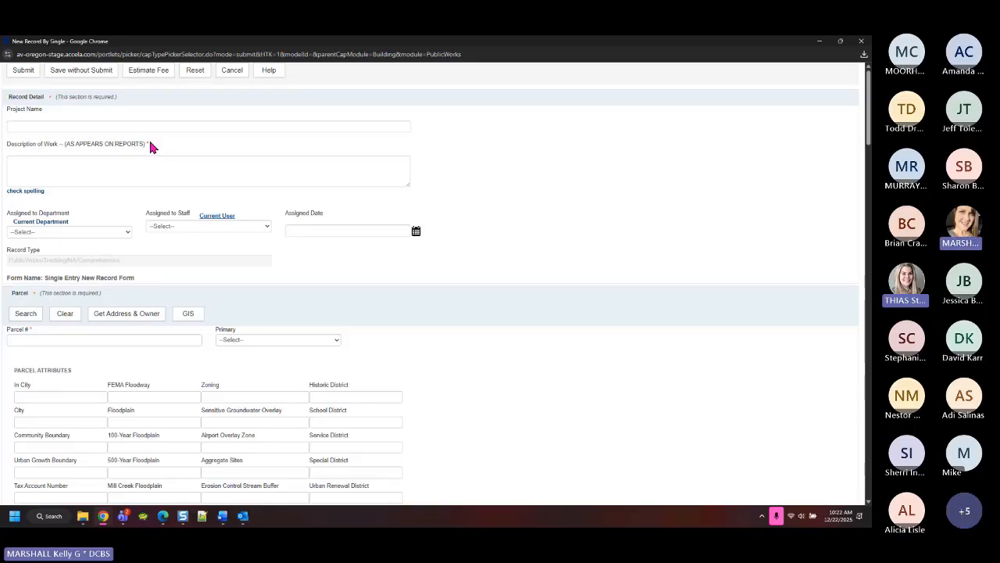
Clear stray letters accidentally typed into the Description of Work field
left_click(35, 174)
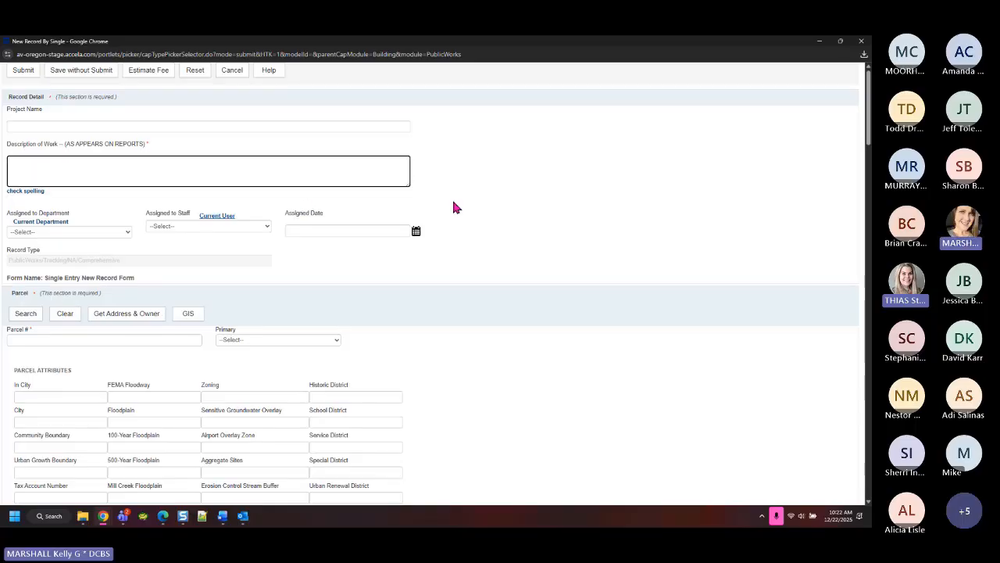
type("ap")
key("BackSpace")
key("BackSpace")
key("Tab")
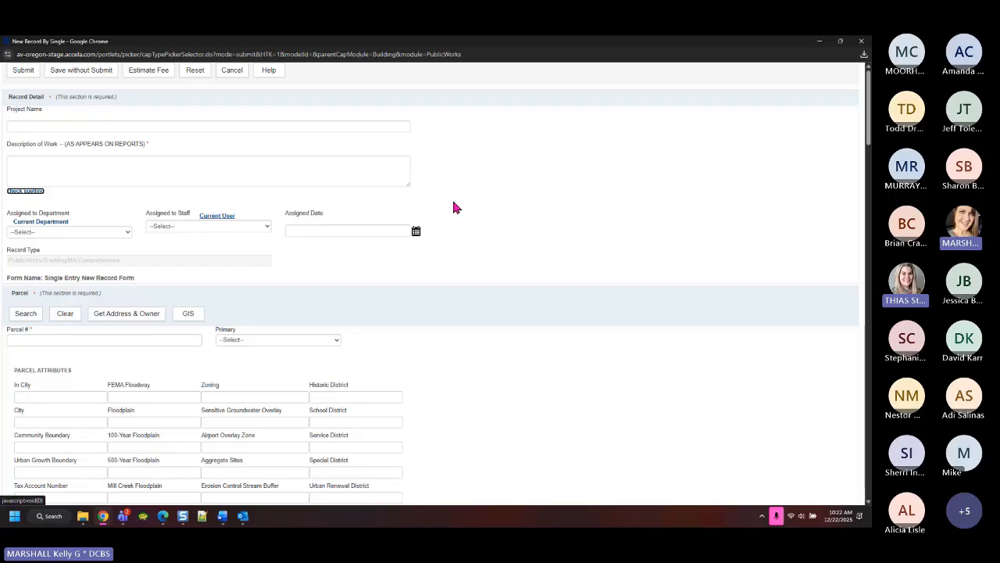
Enter 'ROW - UTILITIES' and a second line on PGE underground conduit for 3 block faces in Lewisburg Subdivision
left_click(201, 173)
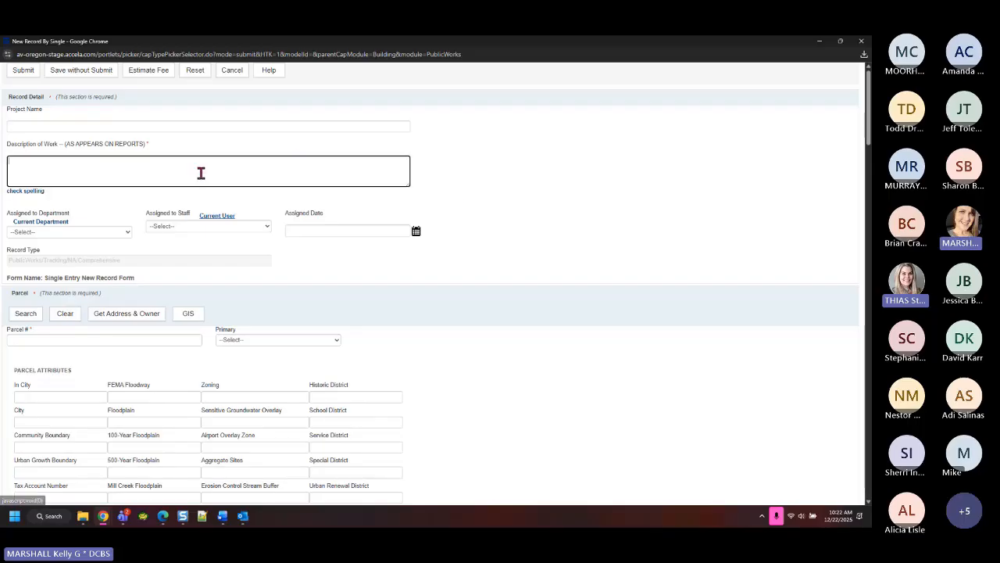
type("row")
key("BackSpace")
key("BackSpace")
key("BackSpace")
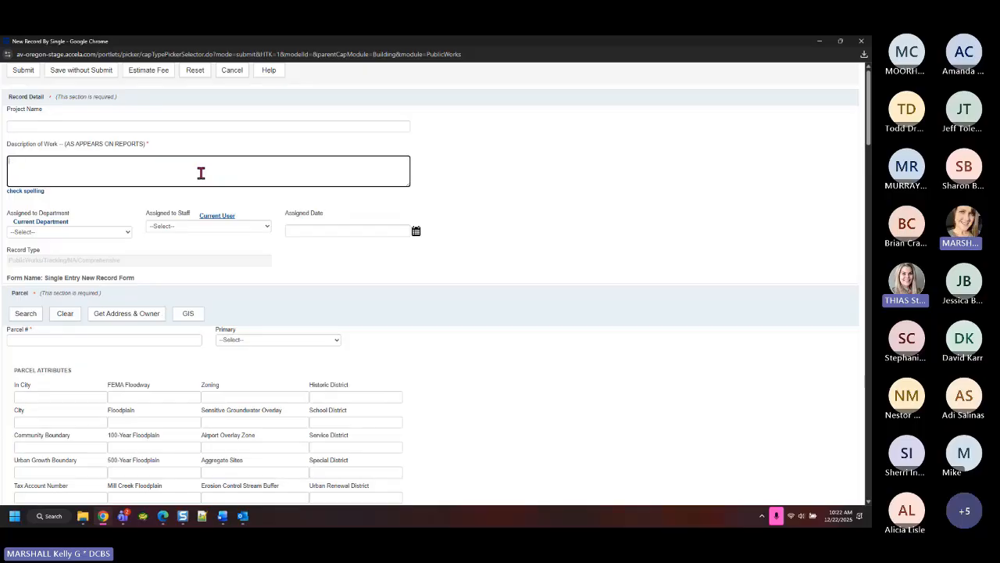
type("ROW - UTILITIES")
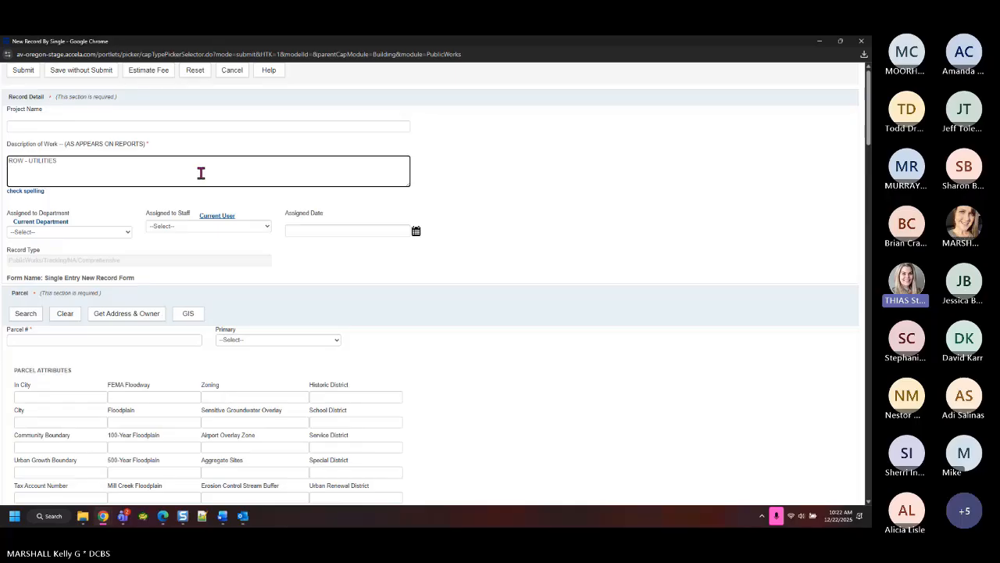
type("[E")
key("BackSpace")
key("BackSpace")
type("[EN")
key("BackSpace")
key("BackSpace")
type("PGE INSTALLING")
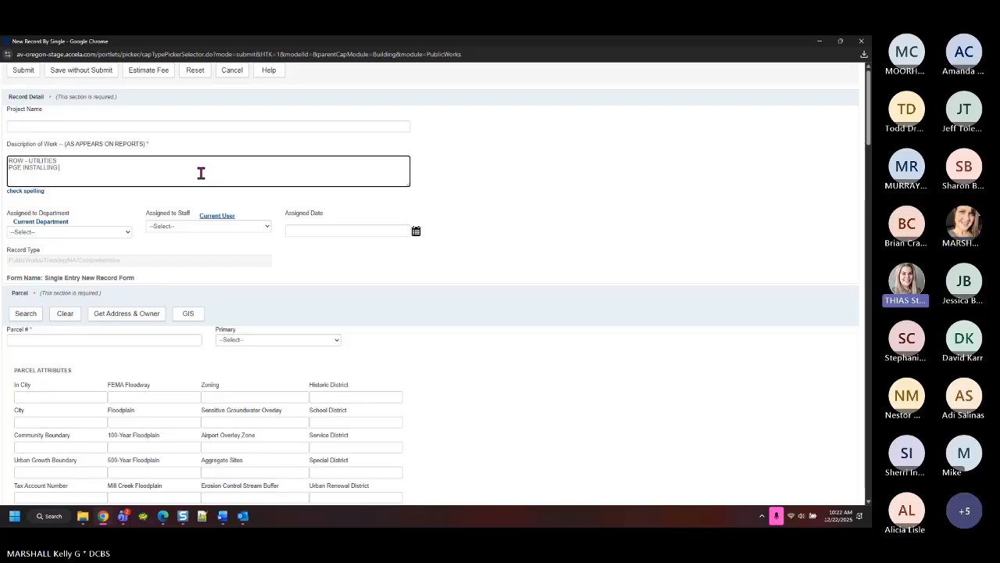
type(" UNDERGROUND CONDUIT FOR 3 BL")
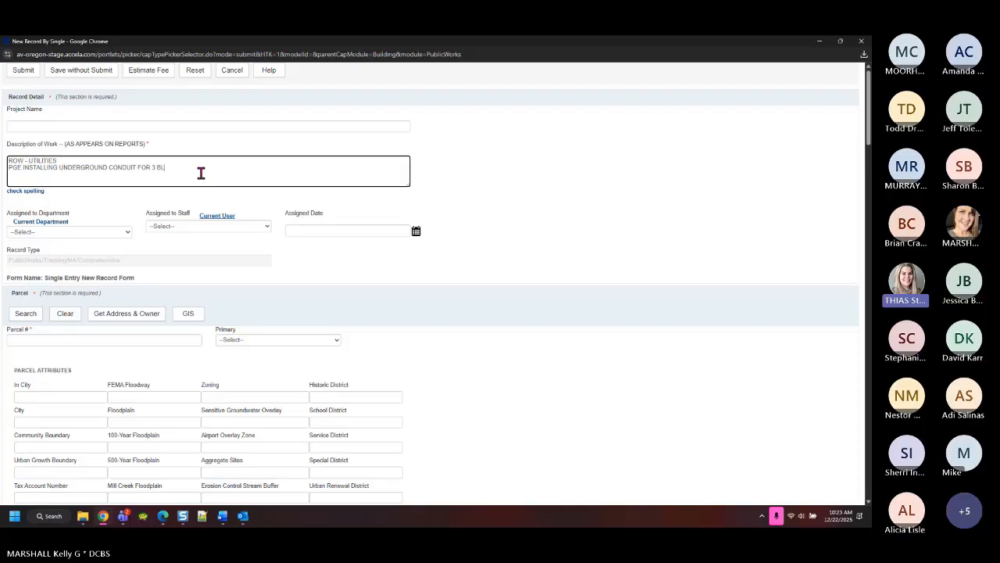
type("OCK FACES IN LEWISBURG SUBDIVISI")
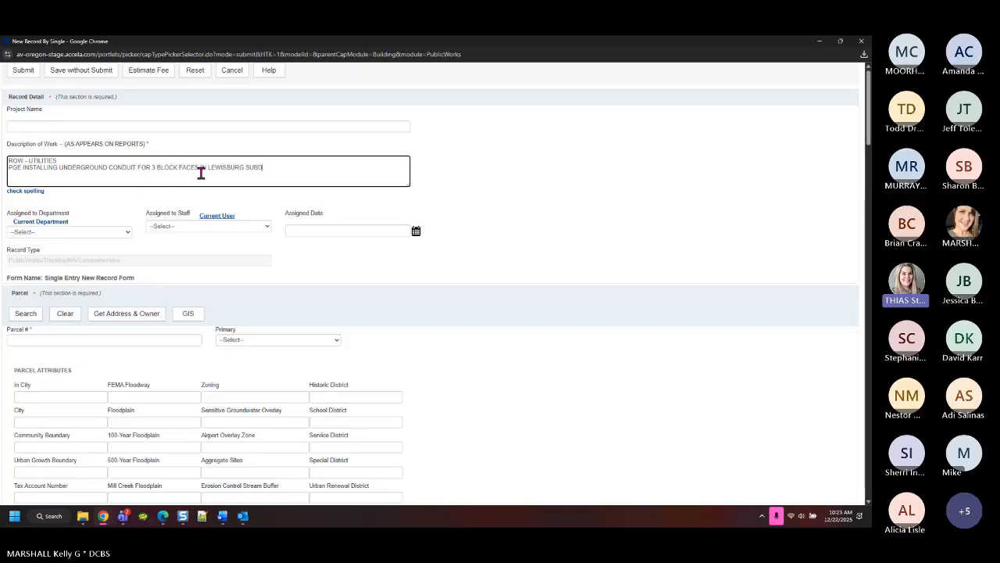
type("ON")
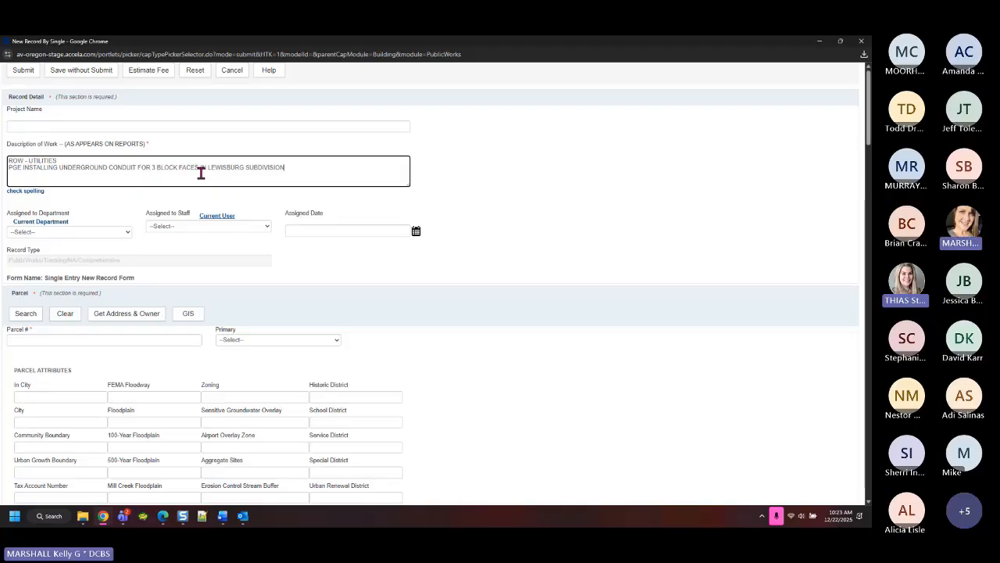
left_click_drag(288, 167, 8, 167)
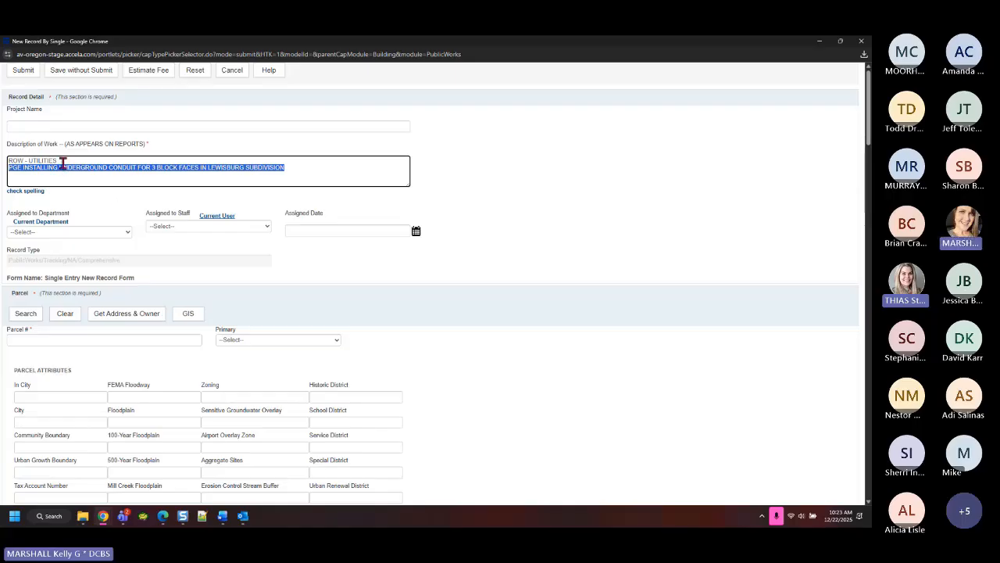
left_click_drag(61, 161, 4, 165)
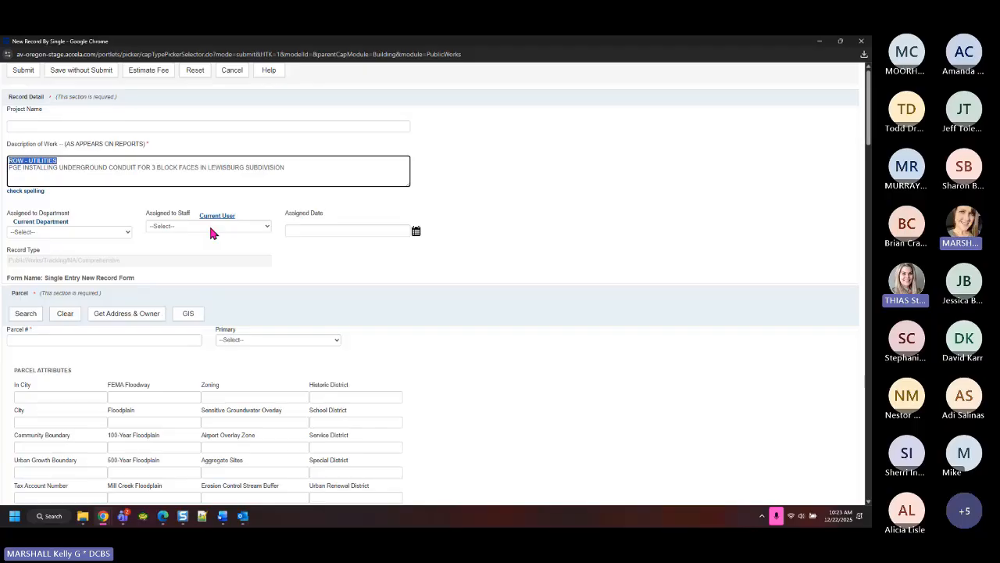
scroll(328, 315, "down", 15)
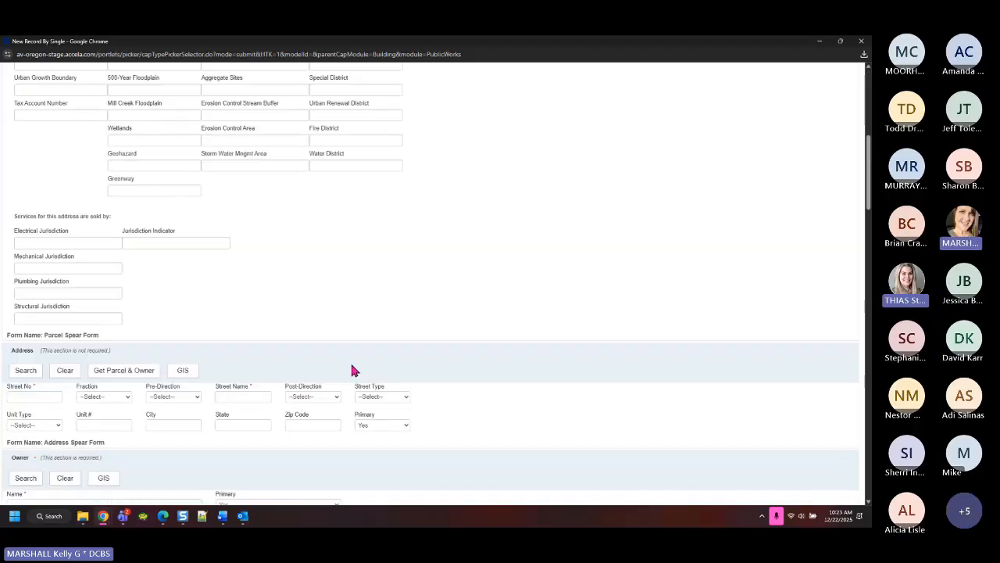
scroll(249, 394, "down", 15)
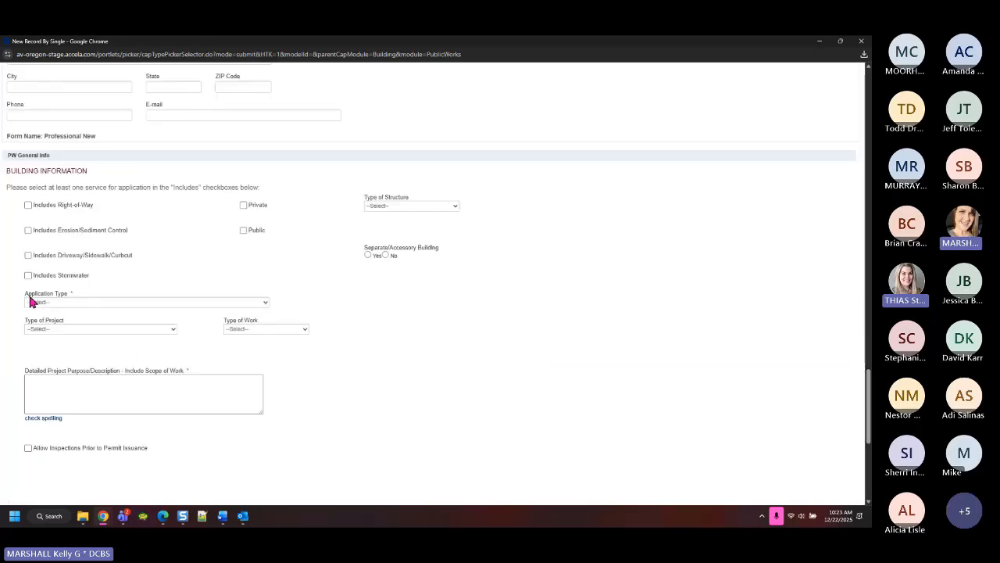
left_click(85, 302)
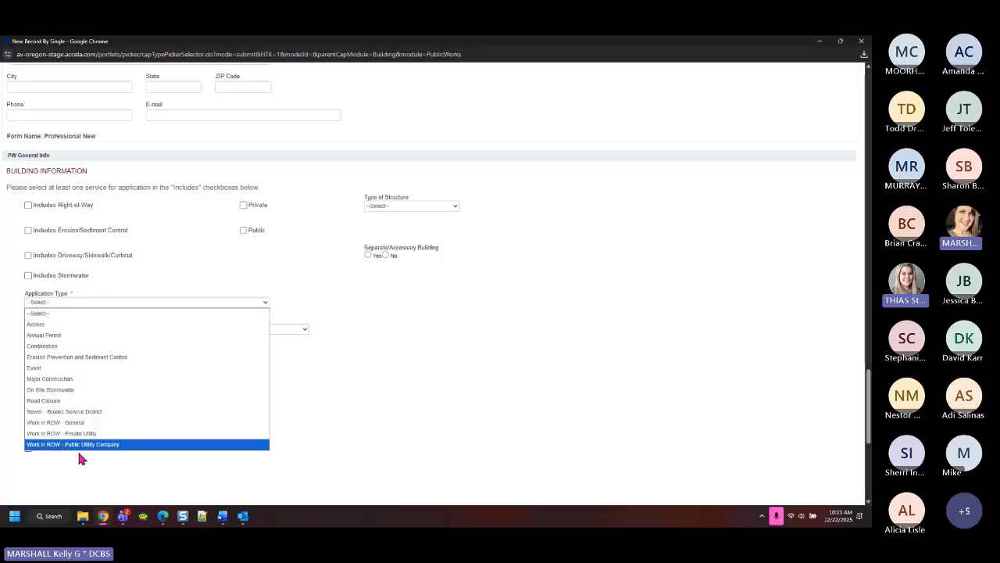
left_click(363, 400)
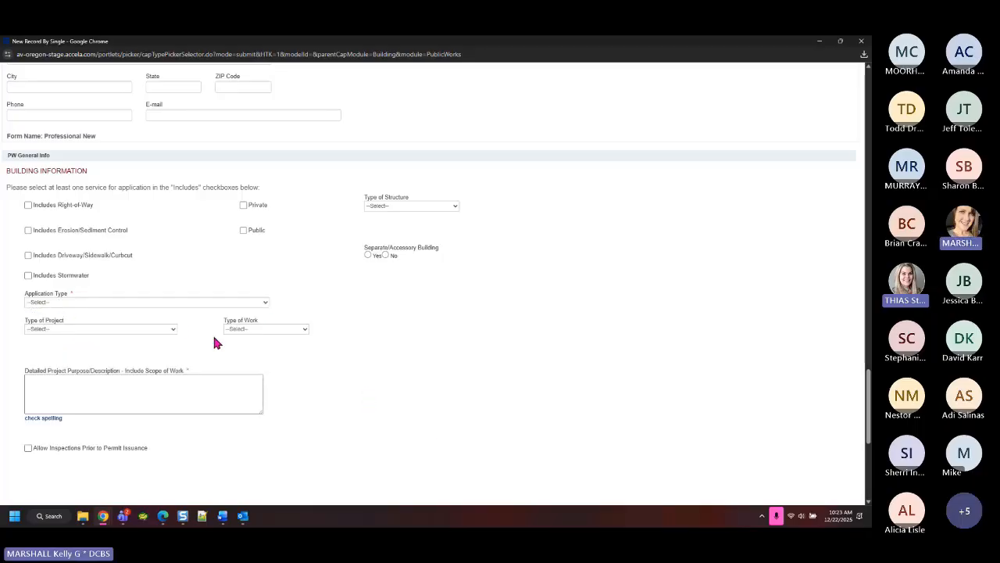
scroll(436, 315, "up", 10)
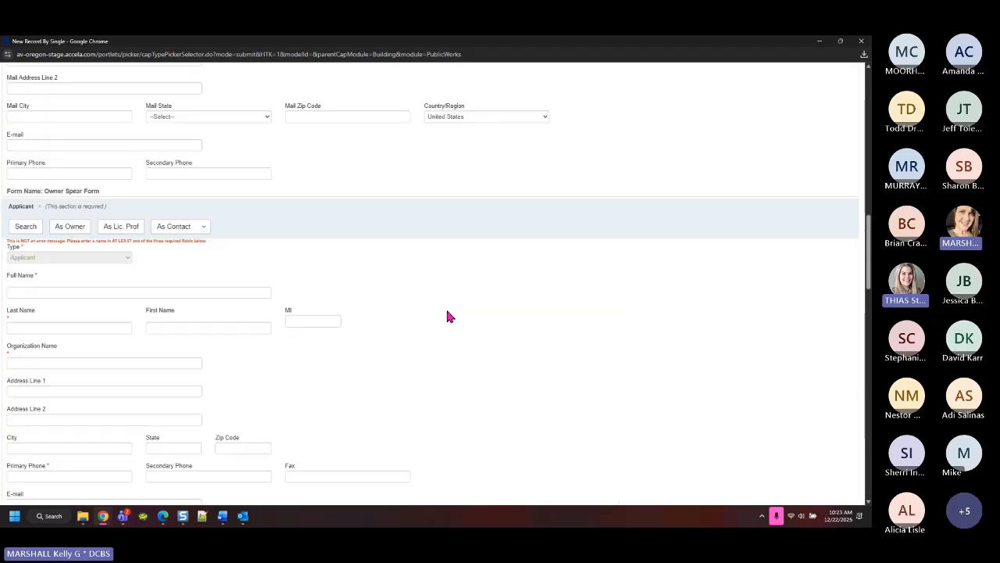
scroll(449, 317, "up", 10)
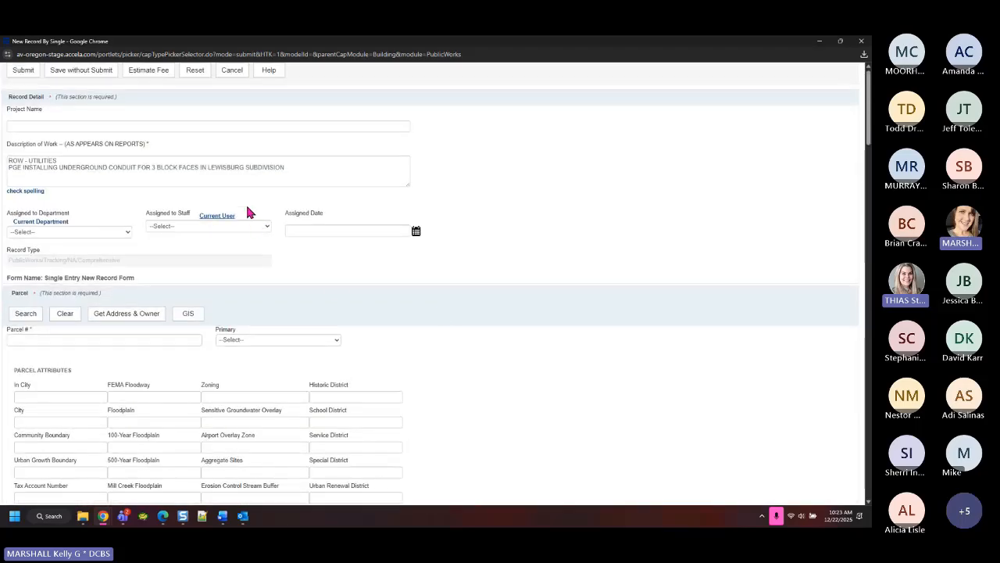
Leave the Description box and minimize the New Record popup to reveal the 22849-record list
left_click(226, 174)
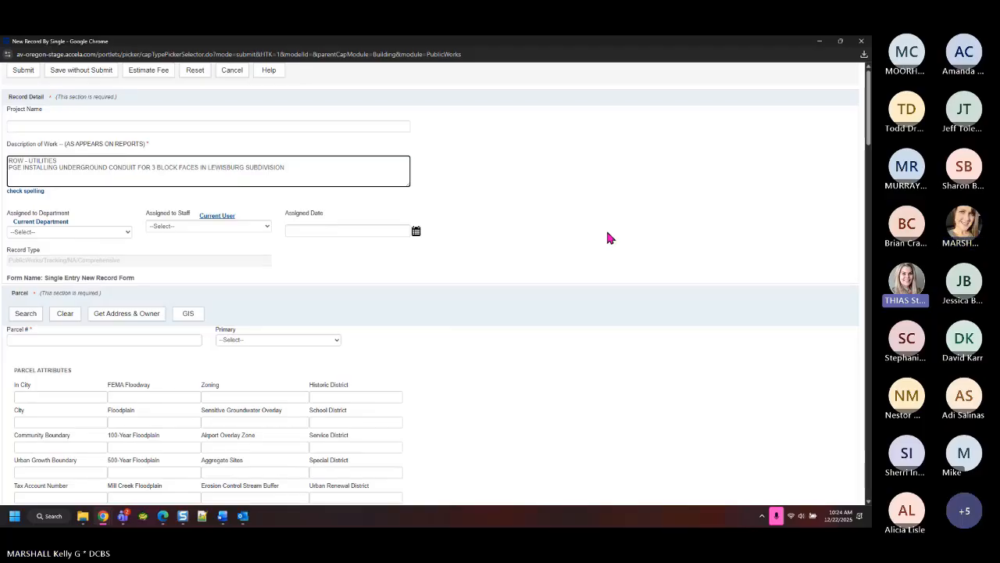
left_click(819, 40)
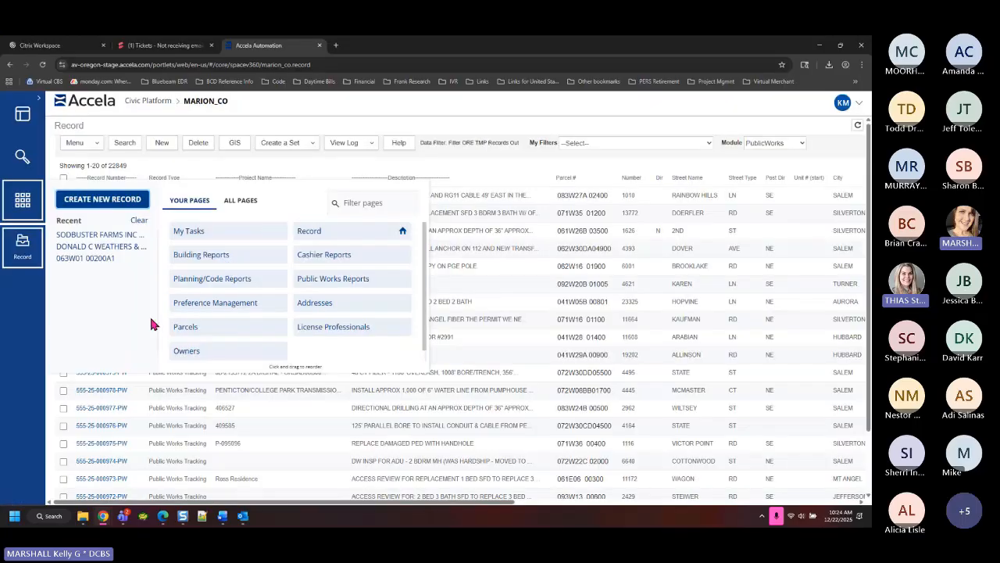
Close the pages menu, scroll the record table right and back, and dismiss the monday.com notification
left_click(522, 159)
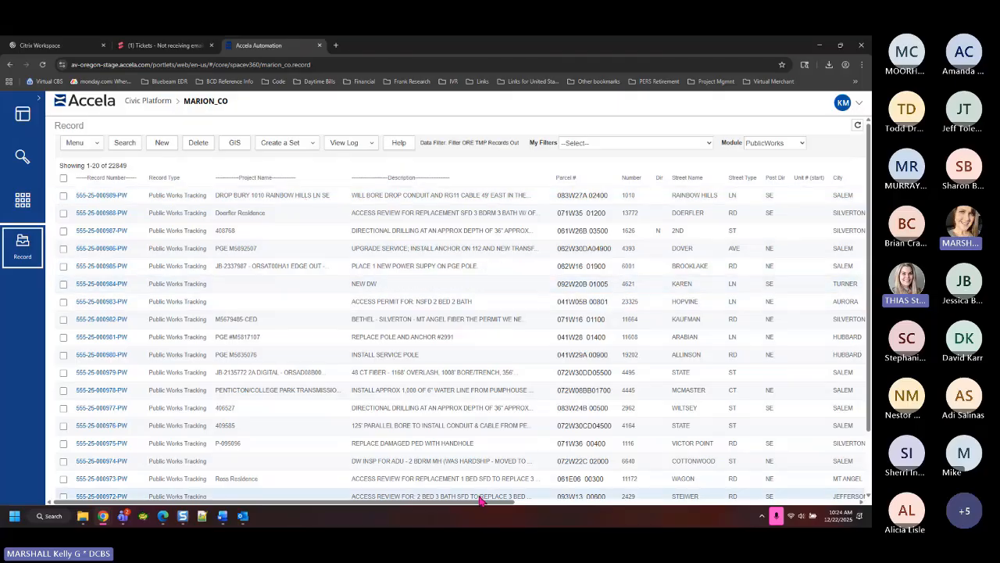
left_click_drag(480, 500, 866, 509)
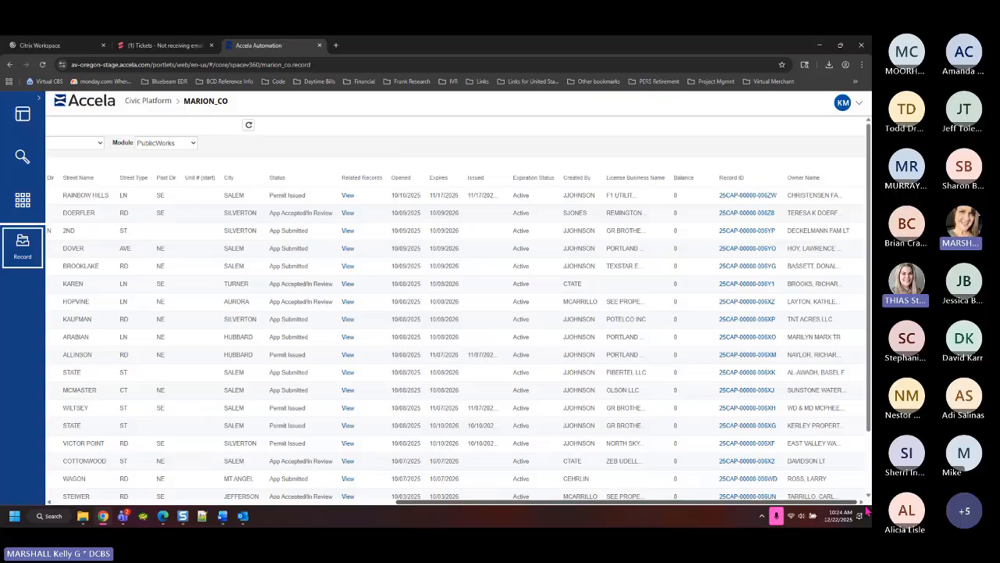
left_click_drag(866, 509, 516, 502)
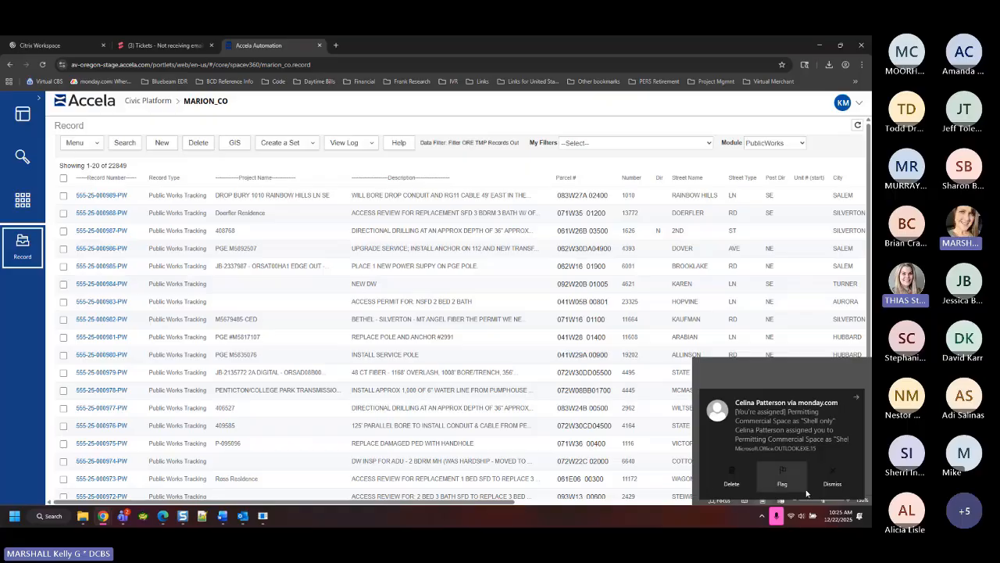
left_click(833, 484)
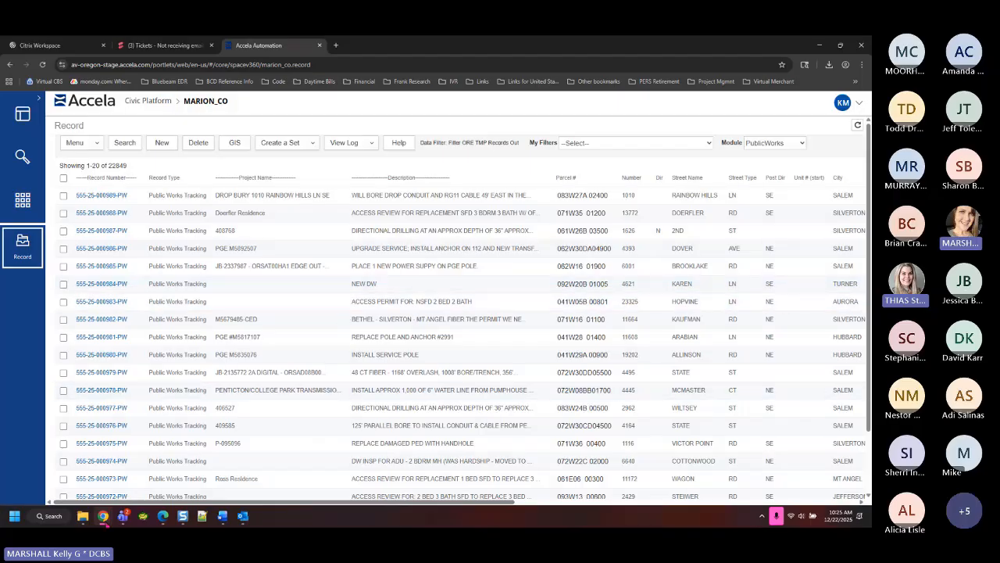
mouse_move(104, 520)
left_click(151, 458)
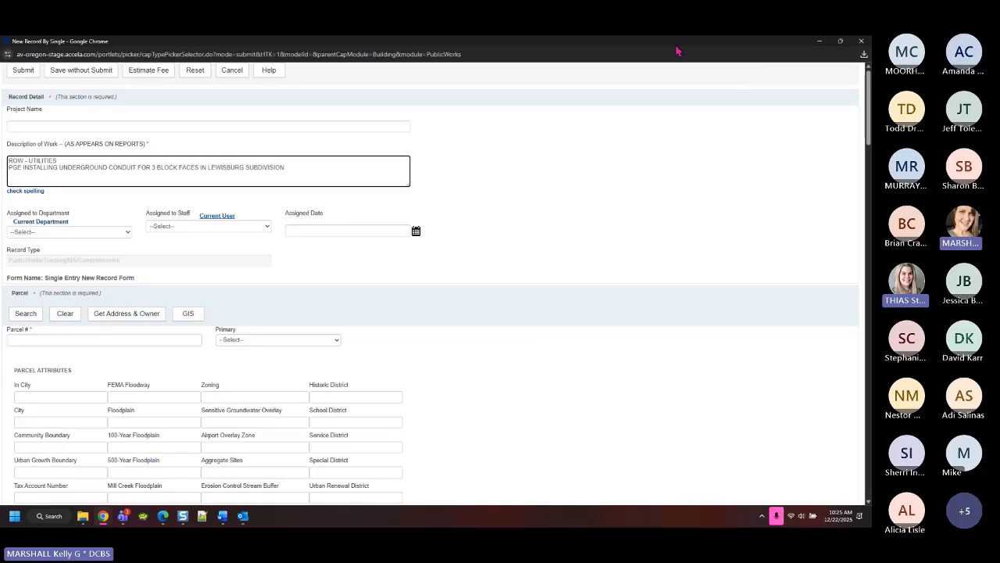
left_click_drag(679, 51, 532, 161)
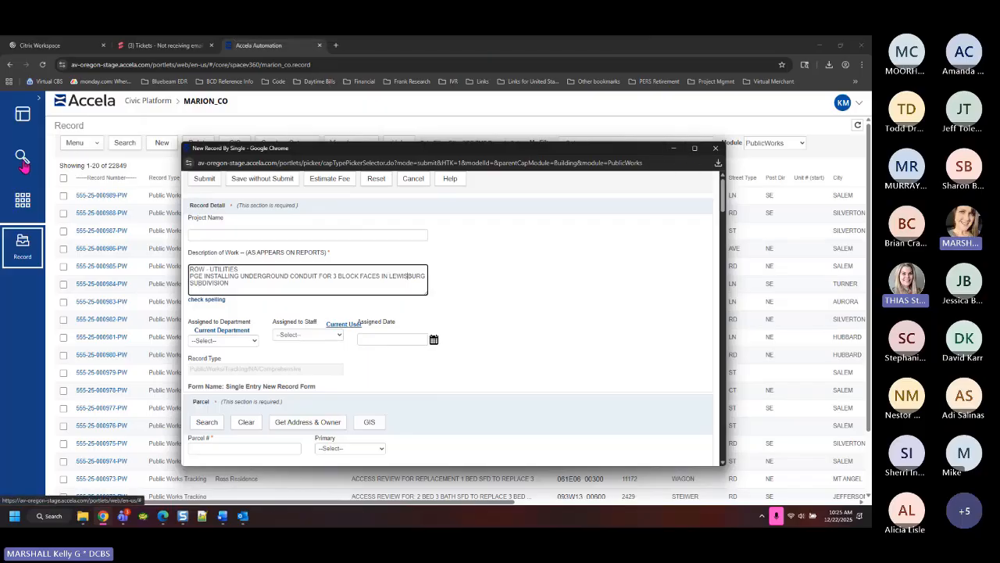
left_click(673, 147)
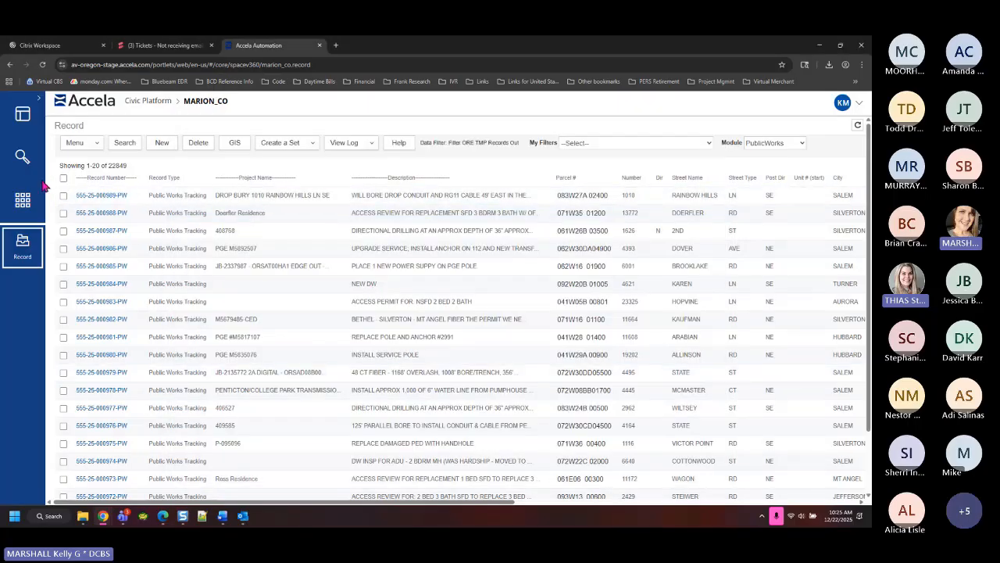
Visit Search, return to the record list, and pick the New Record By Single window preview
left_click(22, 157)
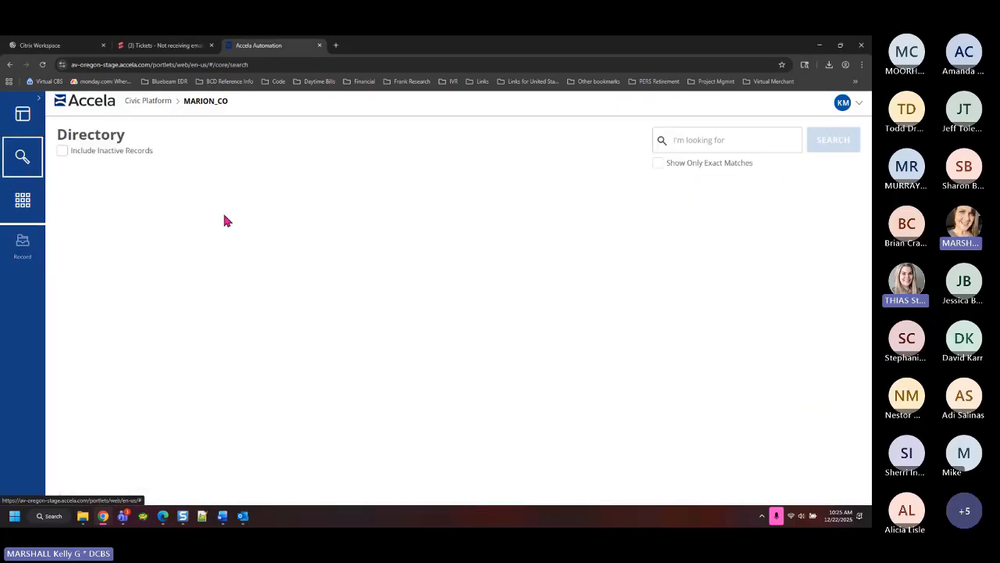
left_click(21, 249)
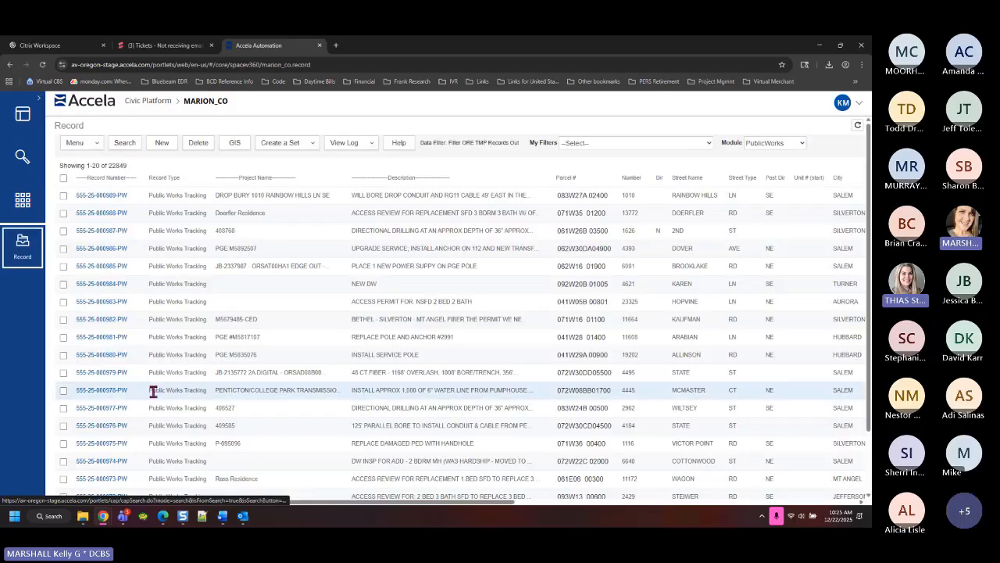
left_click(123, 517)
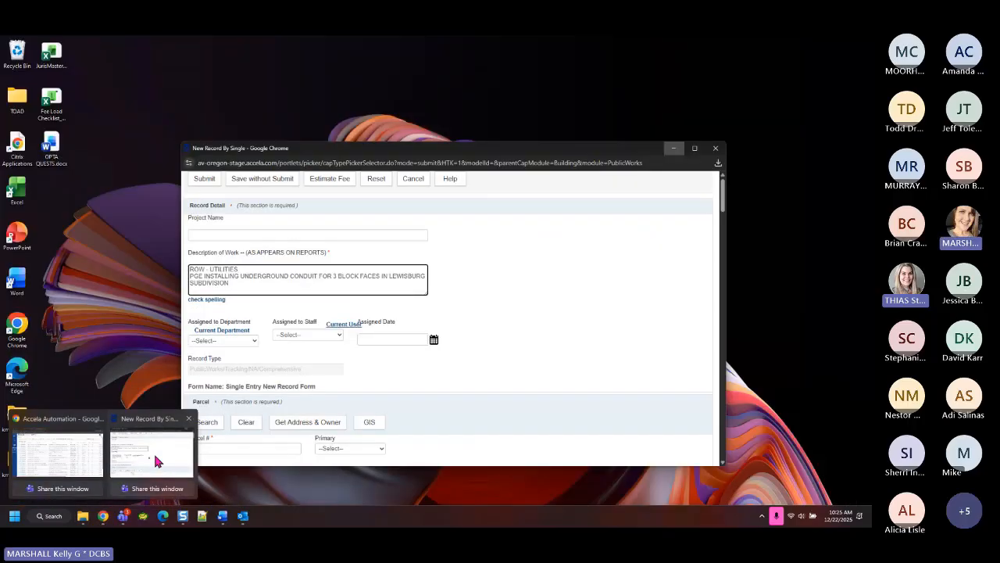
Maximize the New Record window and enter 'ROW - UTILITIES' as the Project Name
left_click(153, 451)
left_click(695, 148)
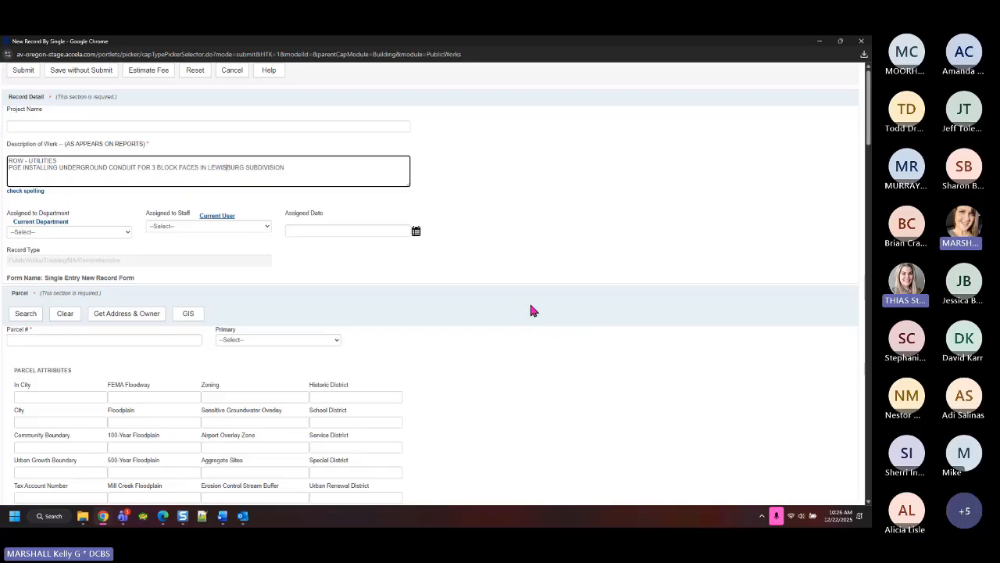
left_click(18, 126)
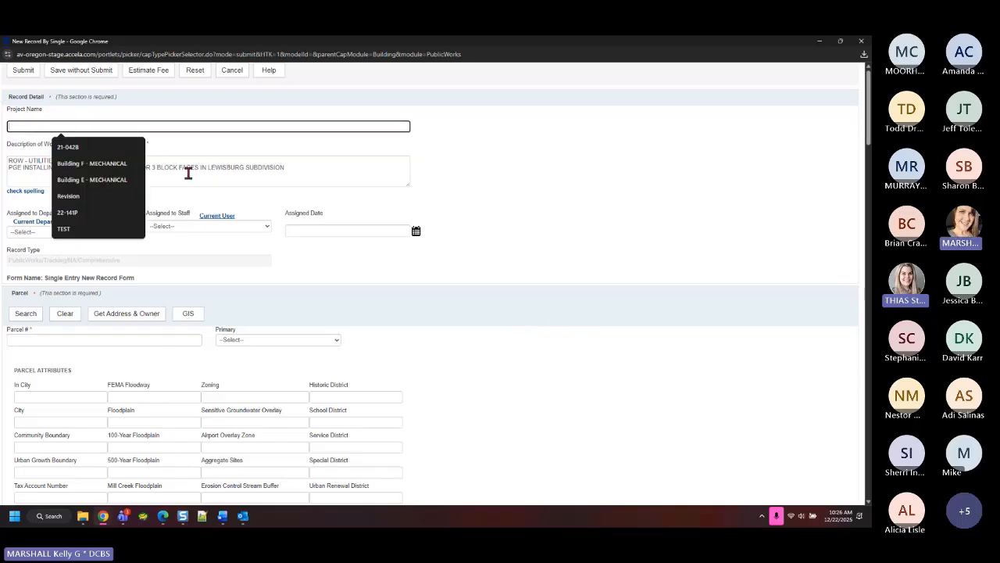
type("ROW-U")
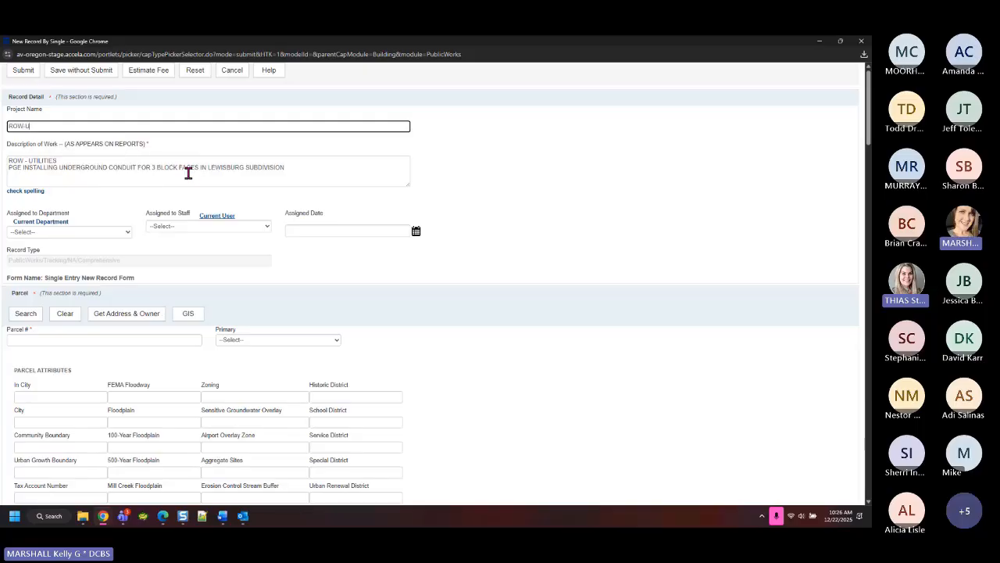
key("BackSpace")
key("BackSpace")
type("-")
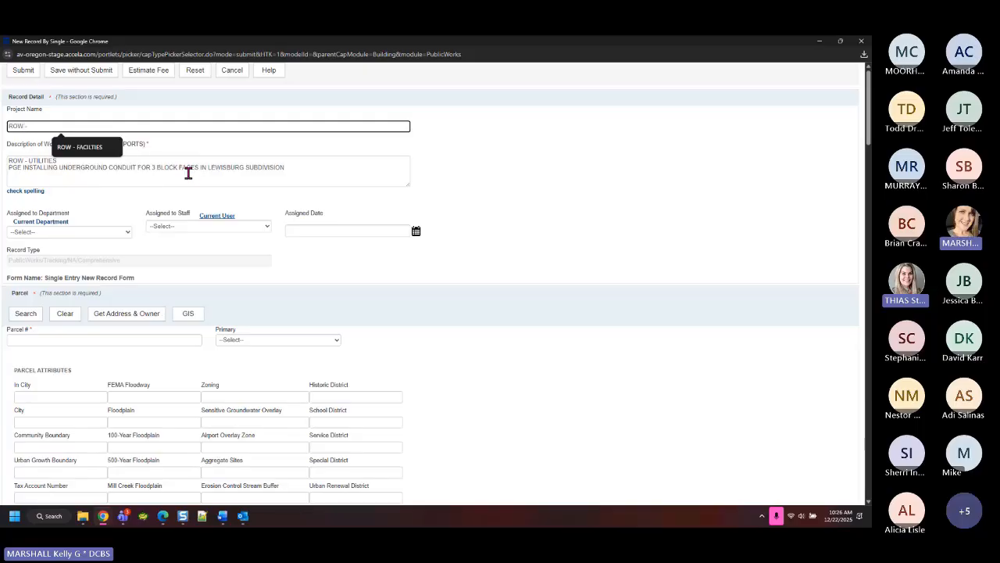
type(" UTIL")
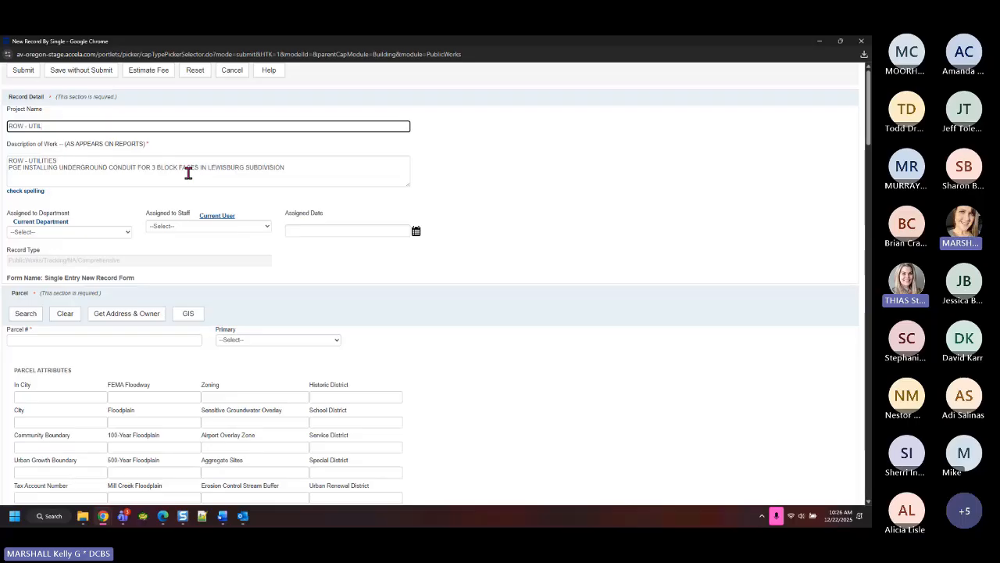
type("ITIES")
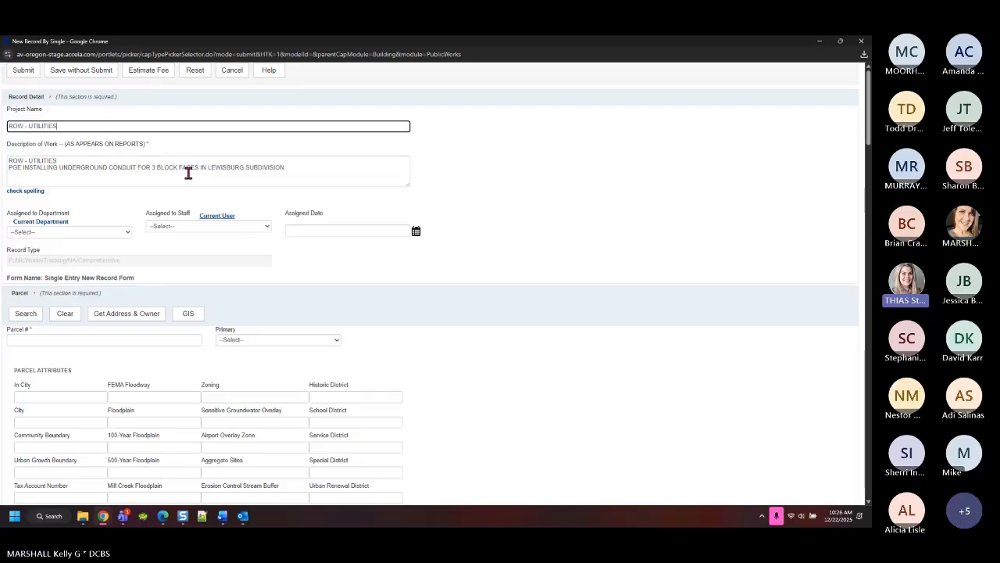
left_click(405, 313)
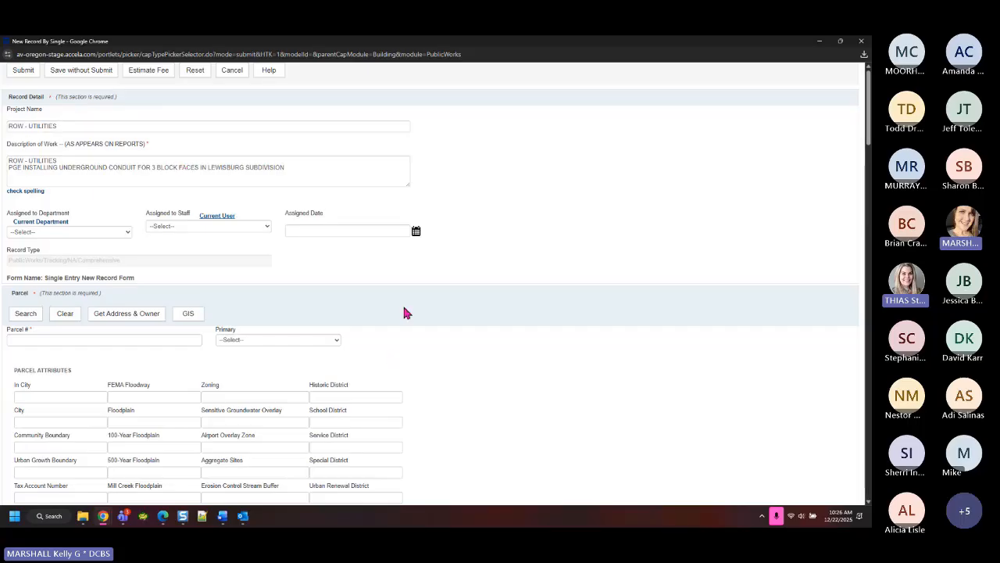
left_click(62, 123)
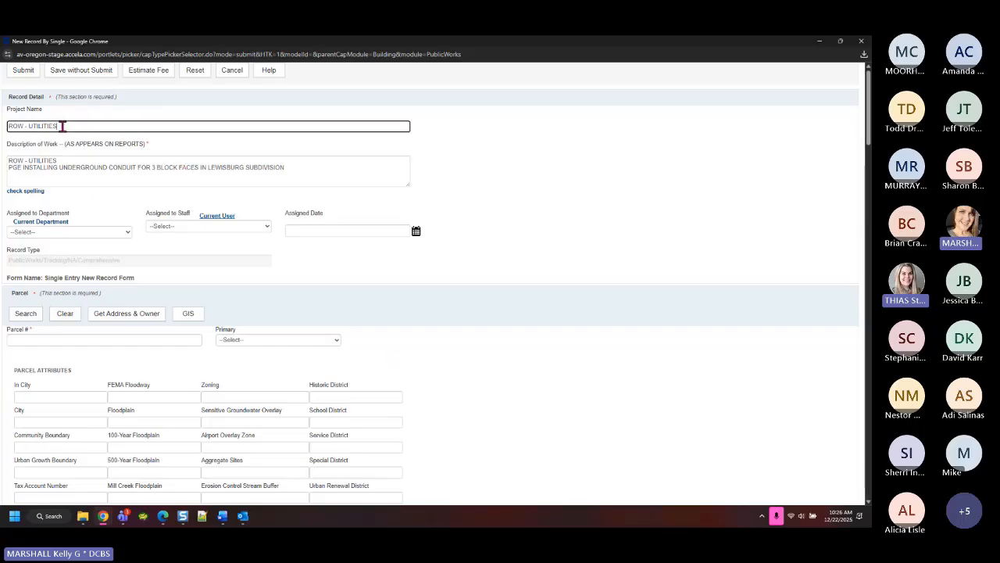
left_click_drag(64, 126, 4, 130)
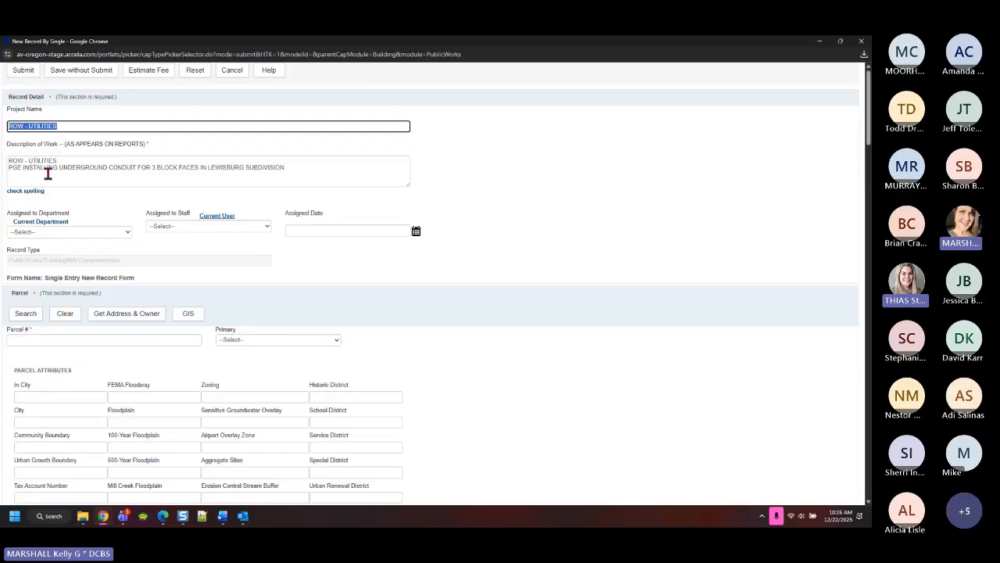
Delete the duplicated 'ROW - UTILITIES' first line from Description of Work, keeping the PGE conduit sentence
left_click_drag(9, 167, 2, 145)
key("BackSpace")
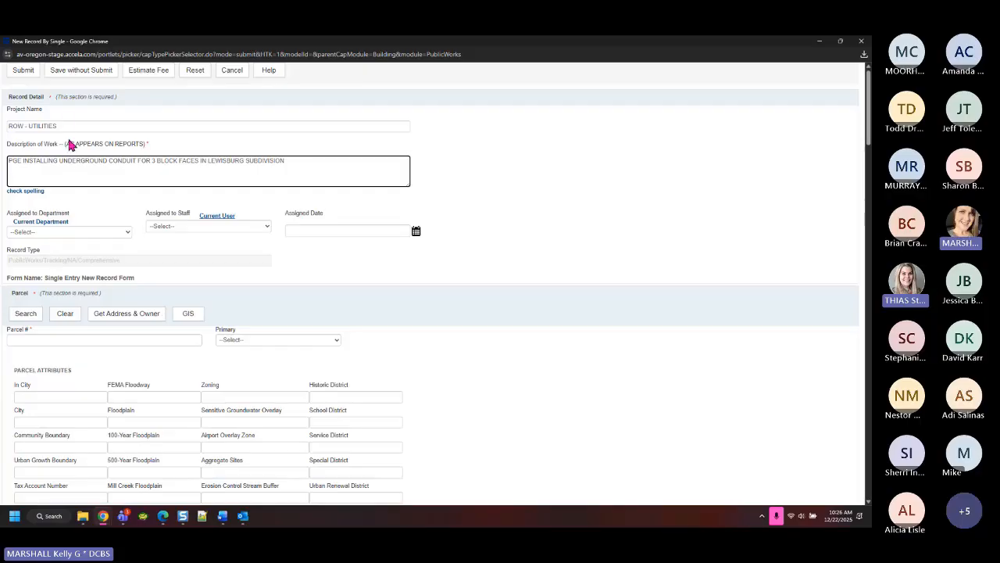
left_click_drag(68, 125, 0, 132)
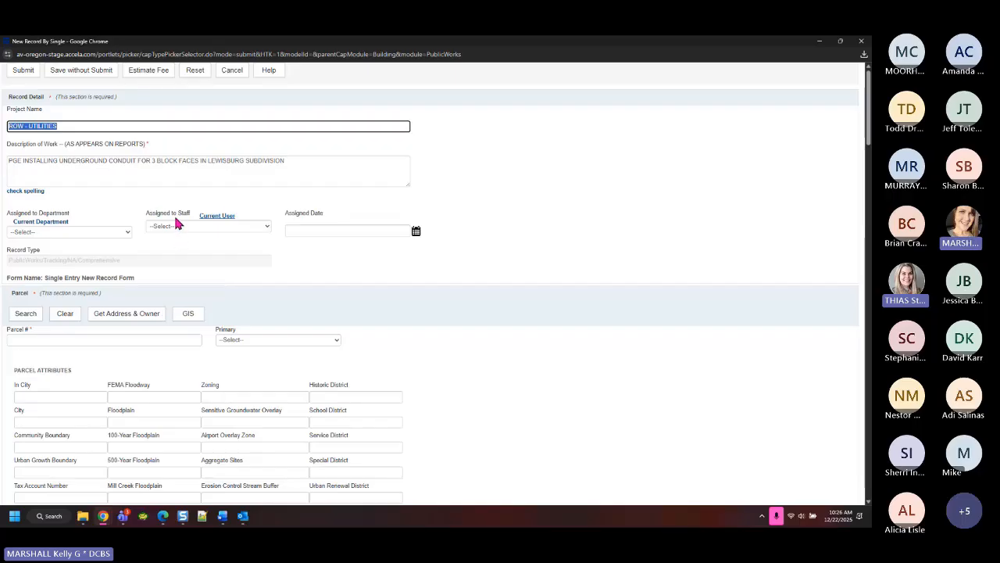
left_click(11, 161)
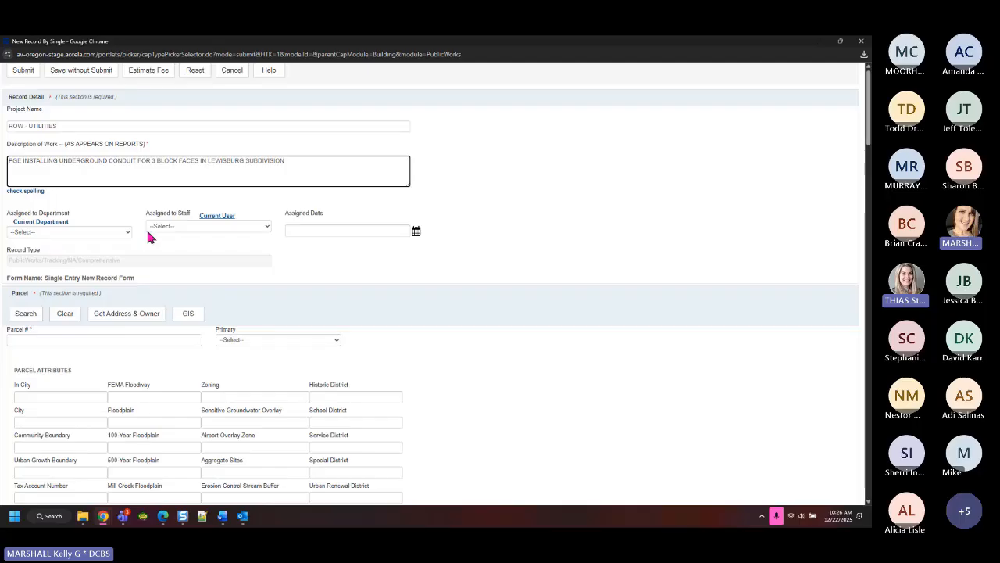
scroll(397, 282, "down", 8)
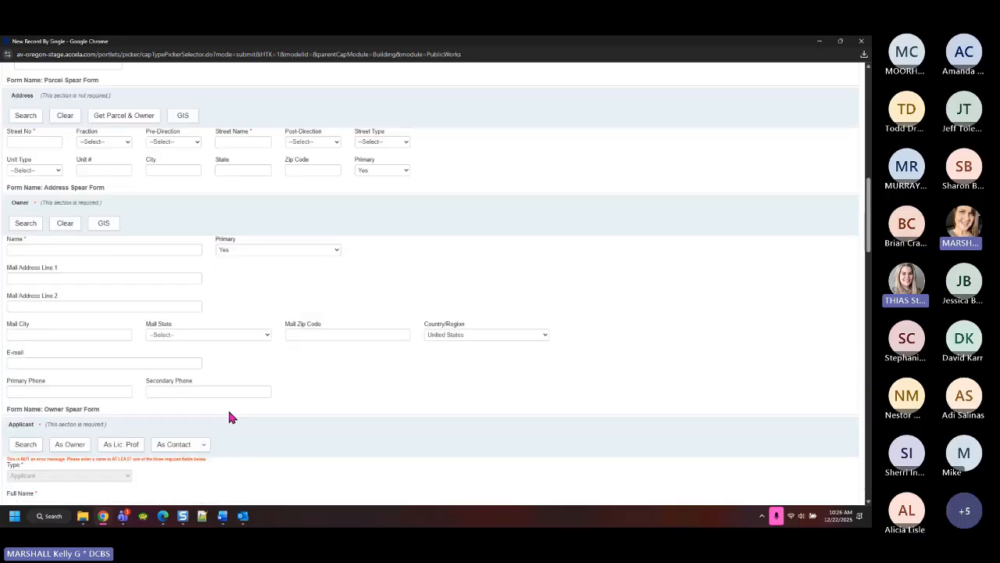
scroll(229, 417, "down", 15)
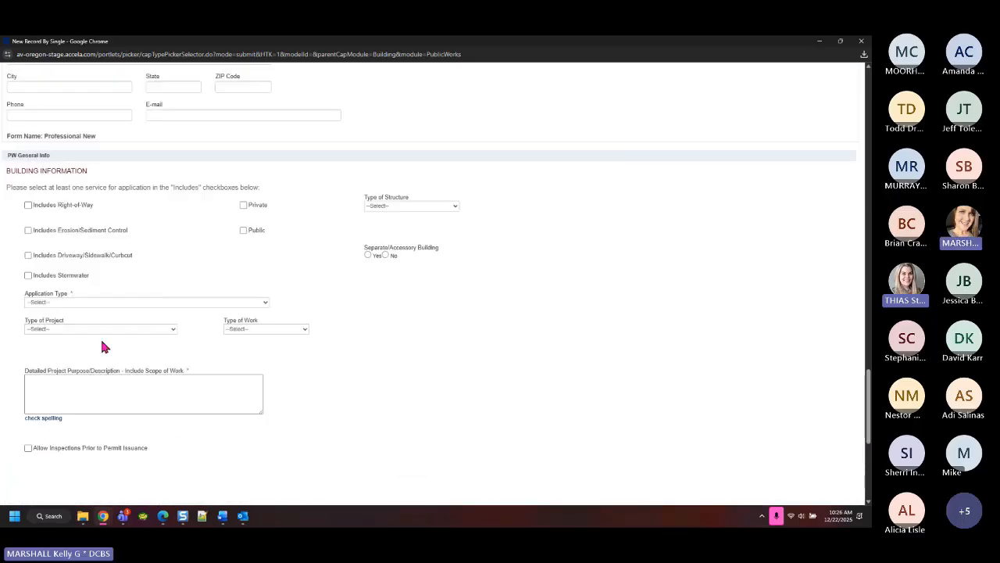
left_click(98, 303)
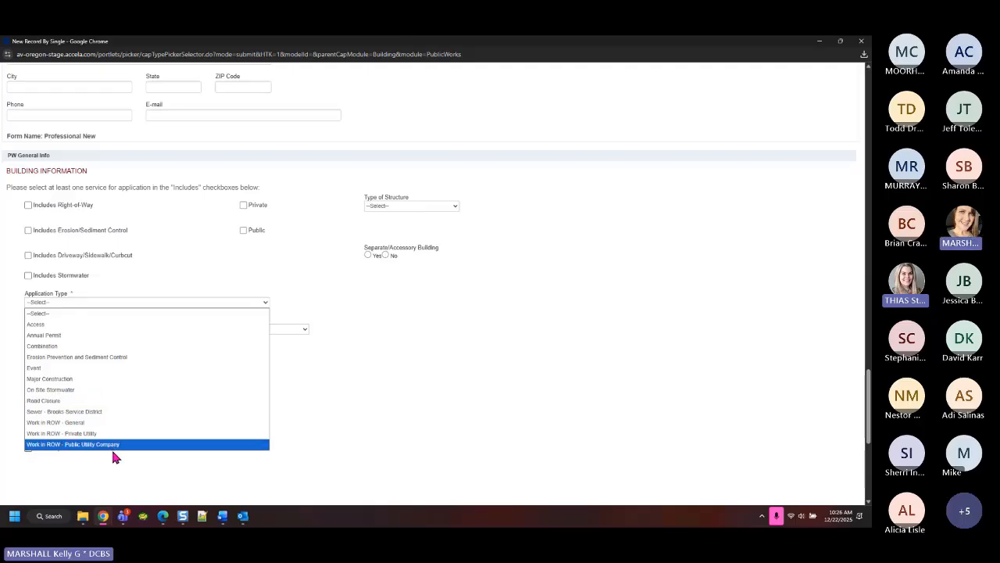
left_click(547, 393)
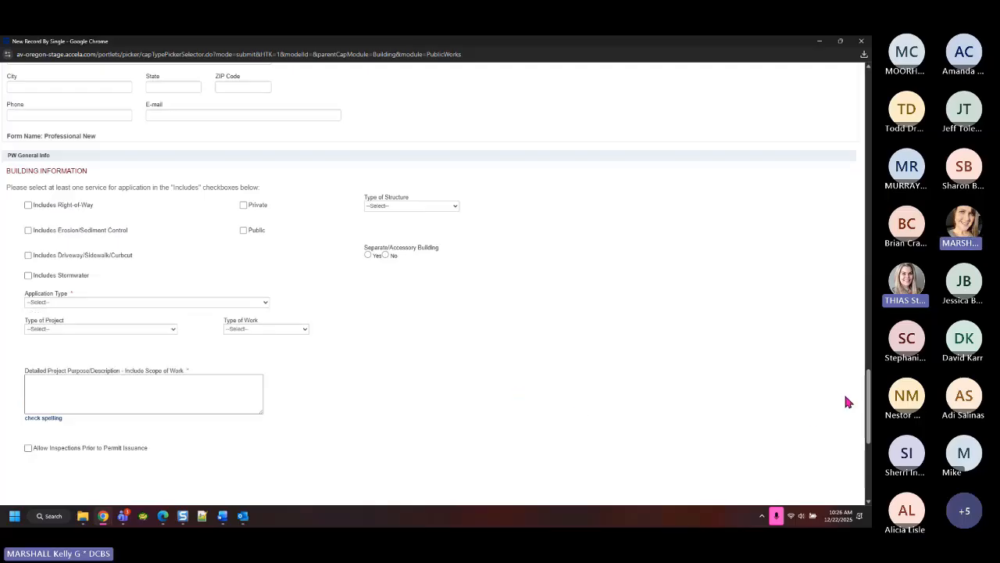
left_click_drag(870, 403, 869, 106)
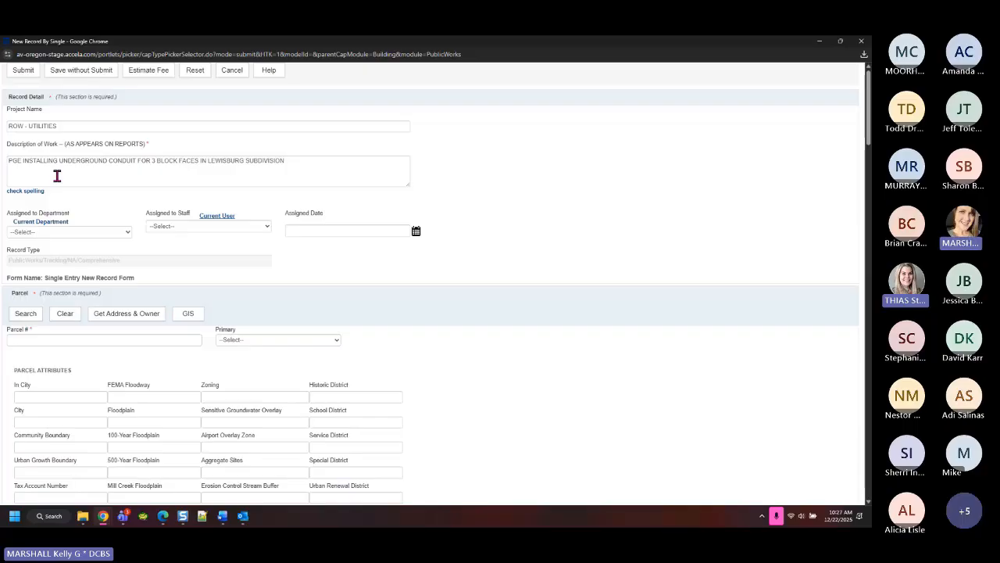
Minimize the form, dismiss the e-mail notification, and switch back to the New Record By Single window
left_click(69, 126)
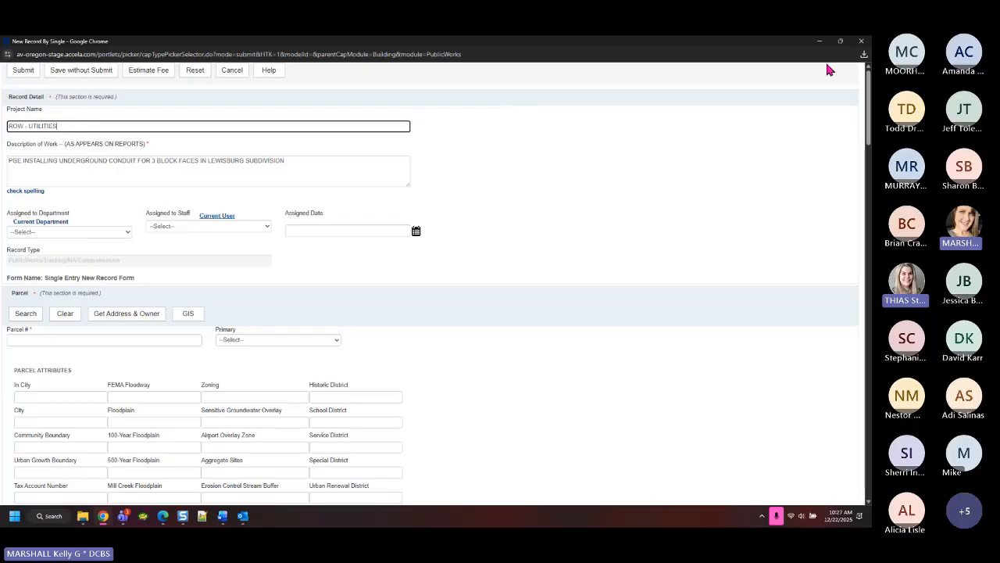
left_click(819, 41)
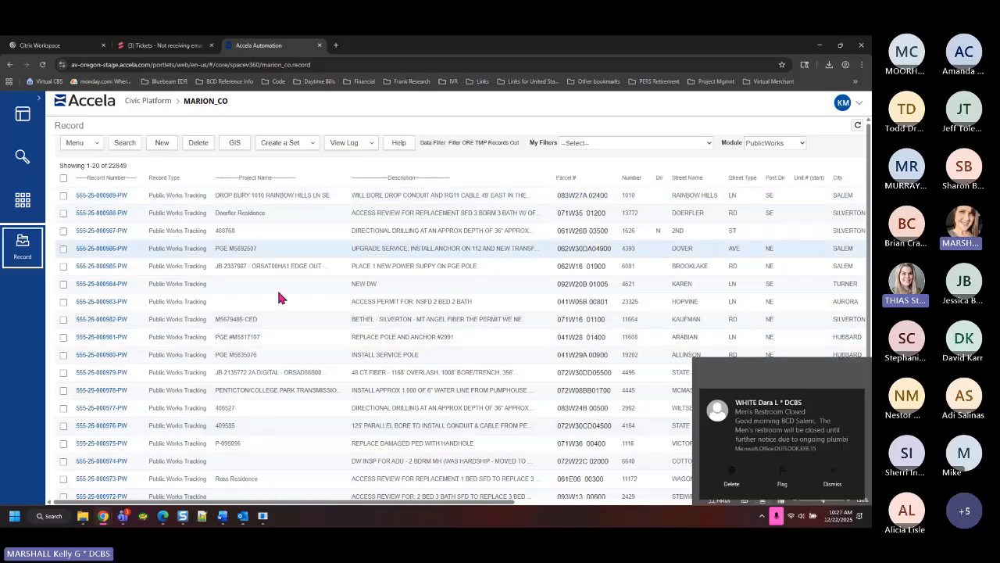
left_click(833, 484)
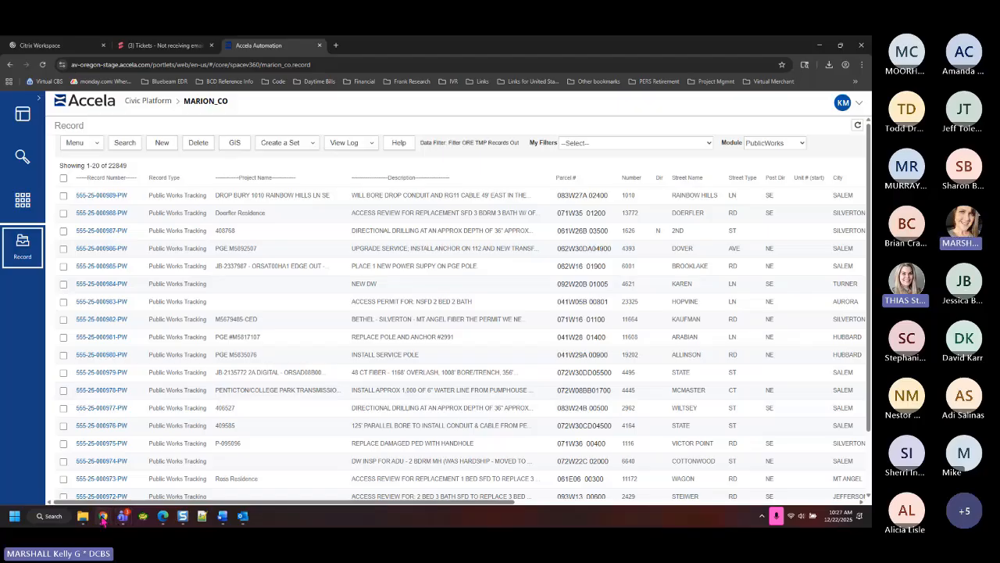
mouse_move(103, 518)
left_click(156, 468)
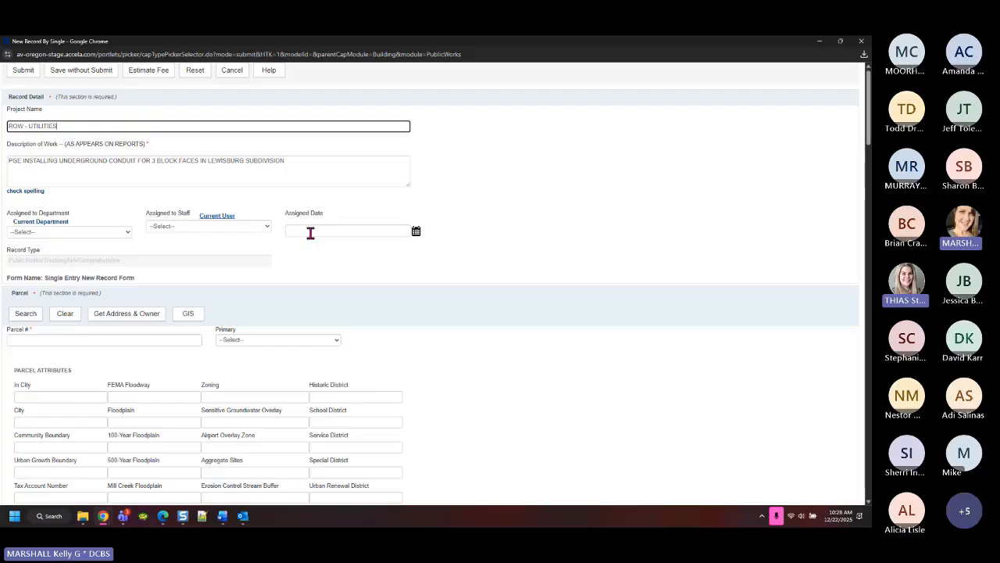
Set Assigned to Department to Public Works and choose a staff member in Assigned to Staff
left_click(65, 233)
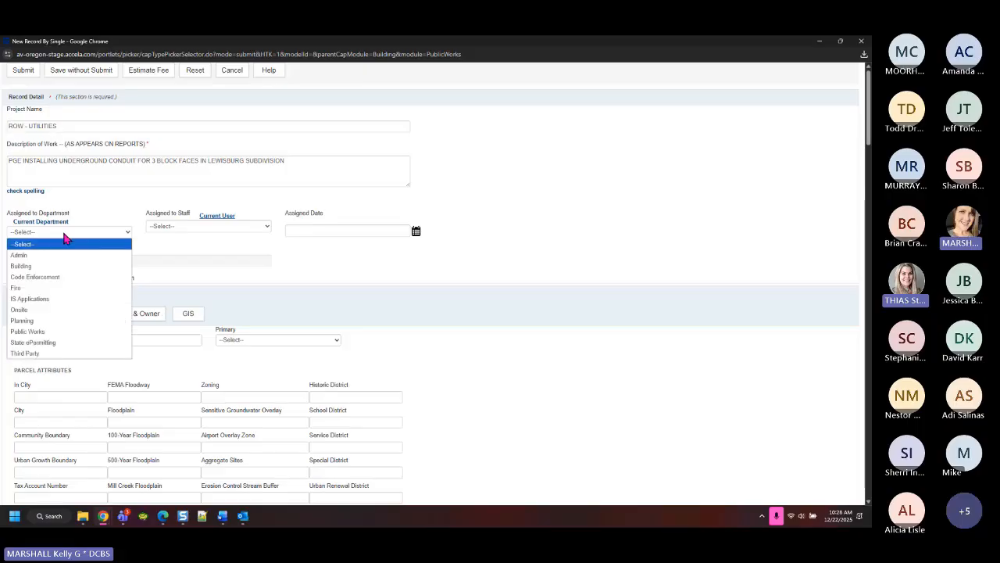
left_click(52, 332)
left_click(187, 227)
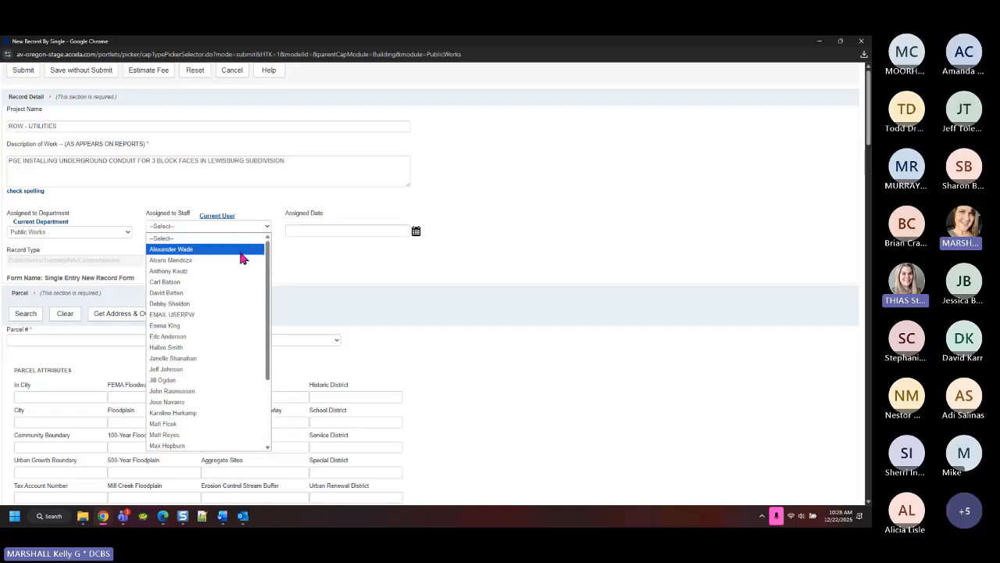
left_click(200, 444)
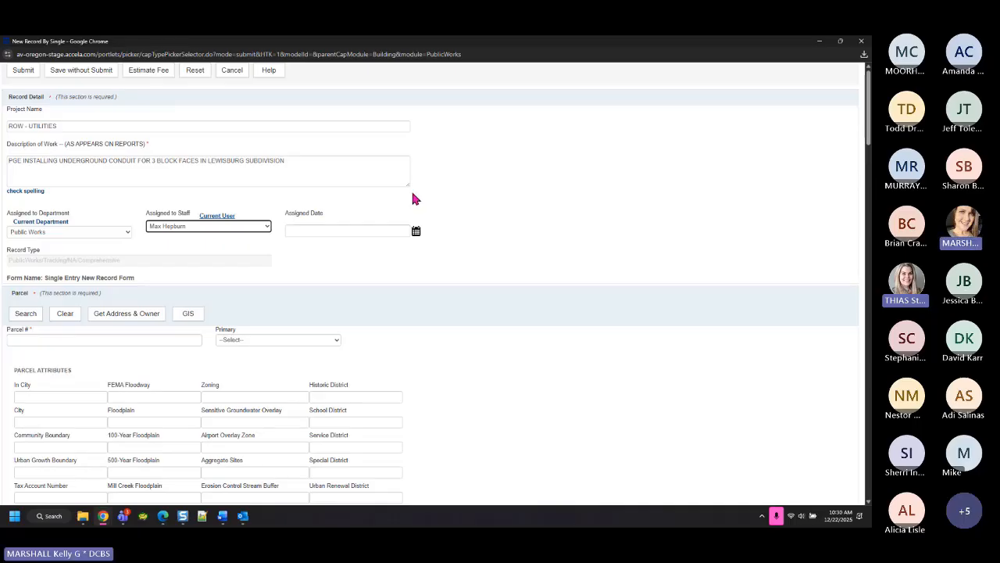
Pick 22 in the Assigned Date calendar so the date reads 12/22/2025
left_click(417, 235)
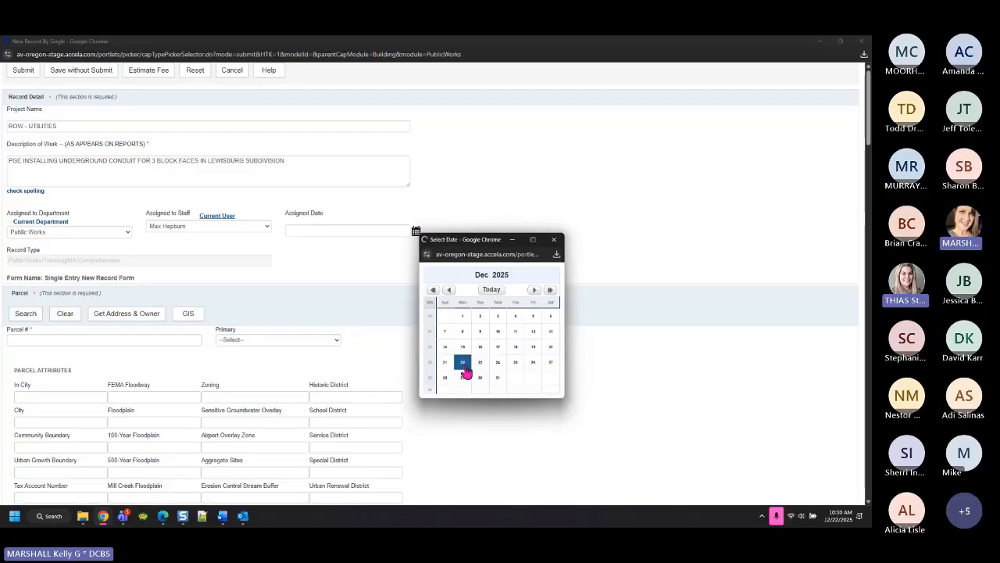
left_click(463, 364)
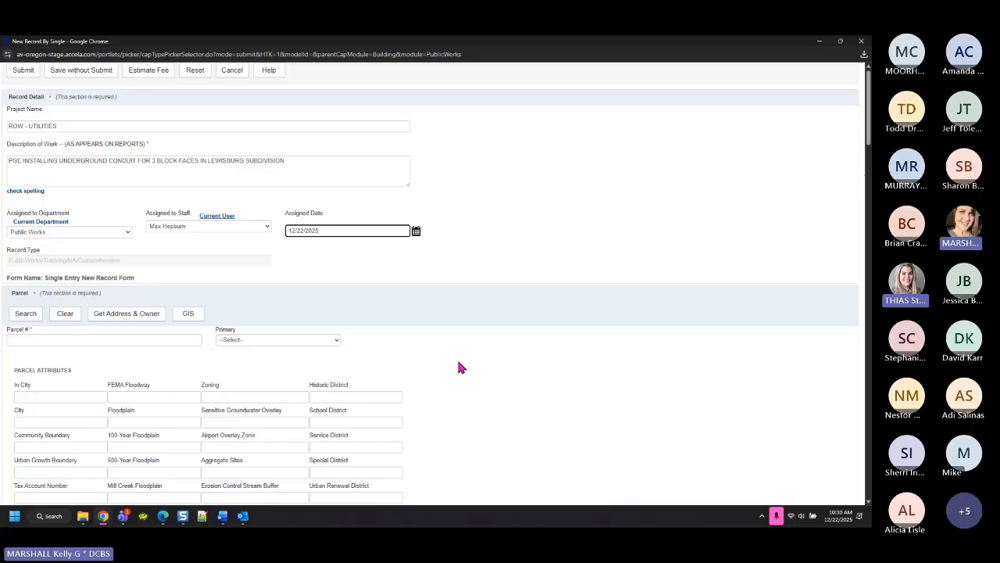
scroll(458, 359, "down", 2)
left_click_drag(52, 203, 110, 206)
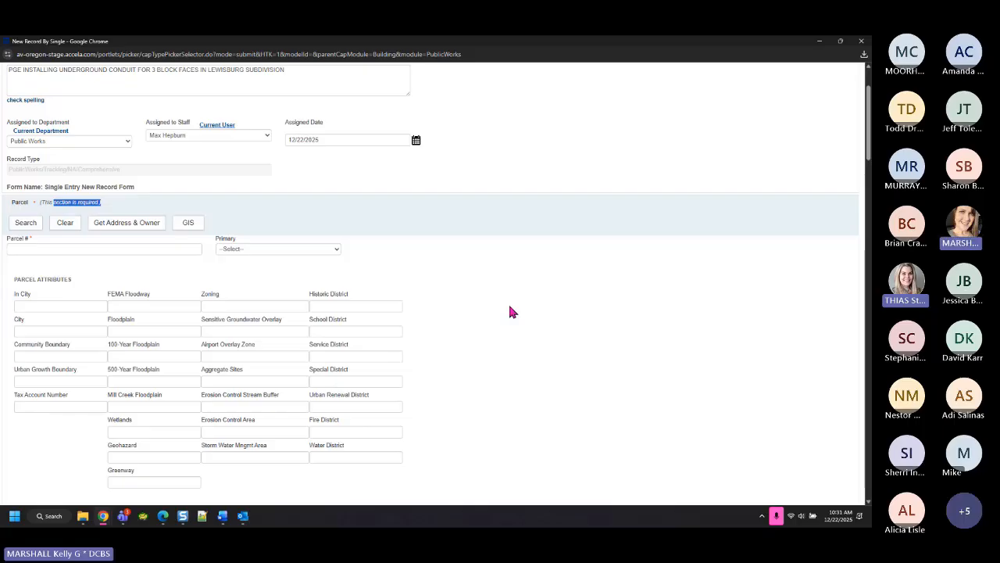
left_click(91, 249)
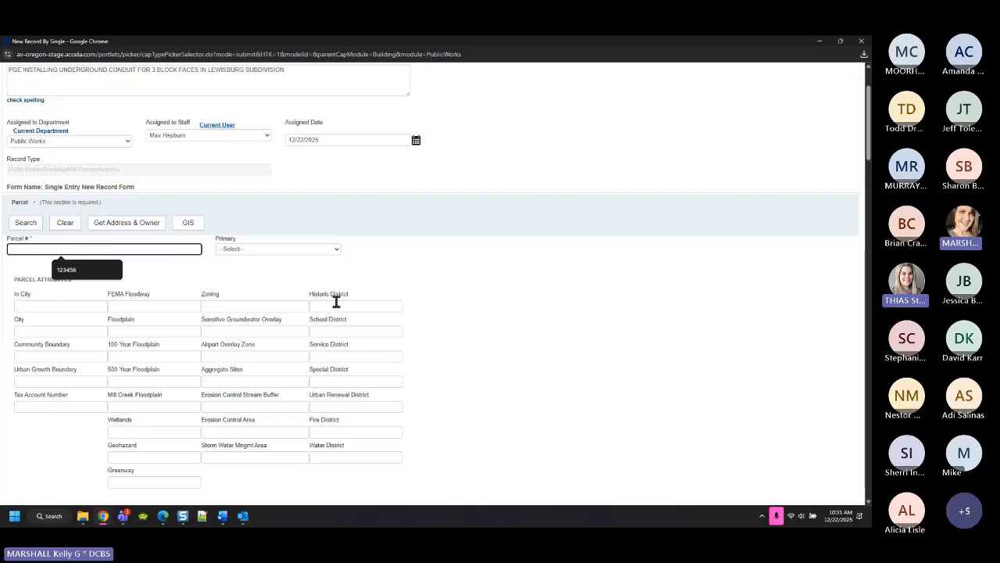
scroll(336, 302, "down", 3)
scroll(516, 313, "down", 2)
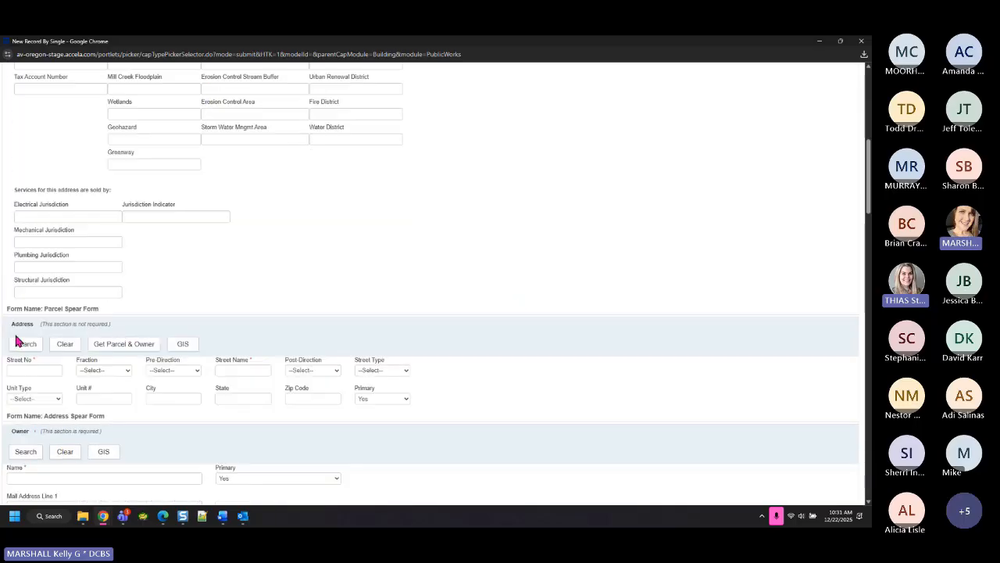
left_click_drag(74, 323, 128, 328)
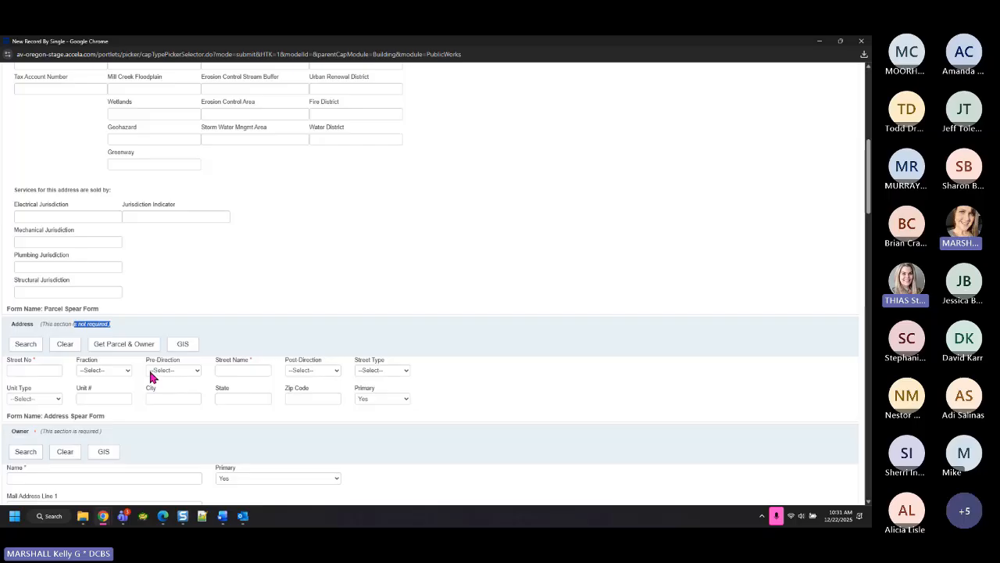
left_click(66, 329)
left_click_drag(79, 324, 146, 330)
scroll(362, 279, "up", 5)
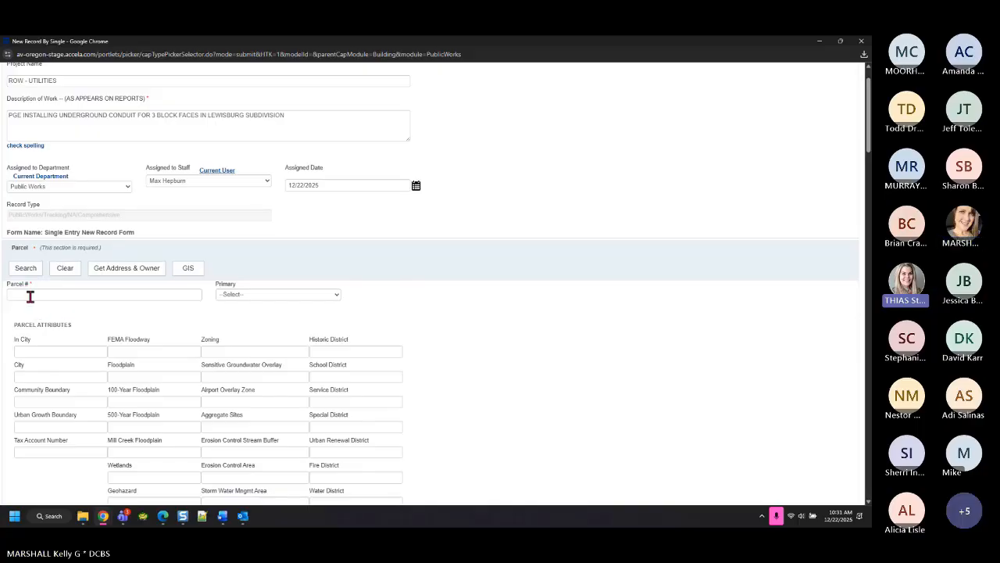
left_click(33, 294)
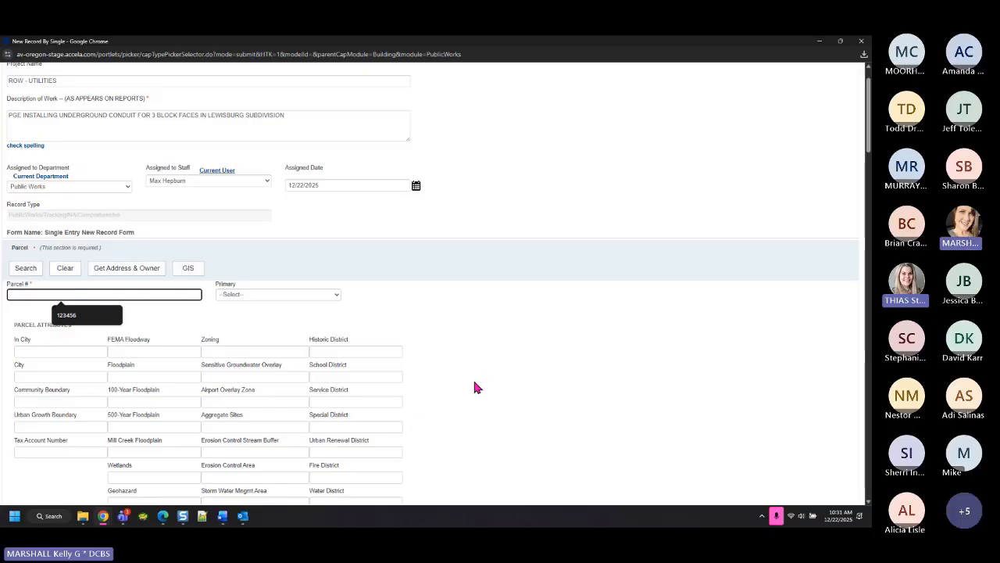
scroll(478, 399, "down", 3)
scroll(485, 413, "down", 2)
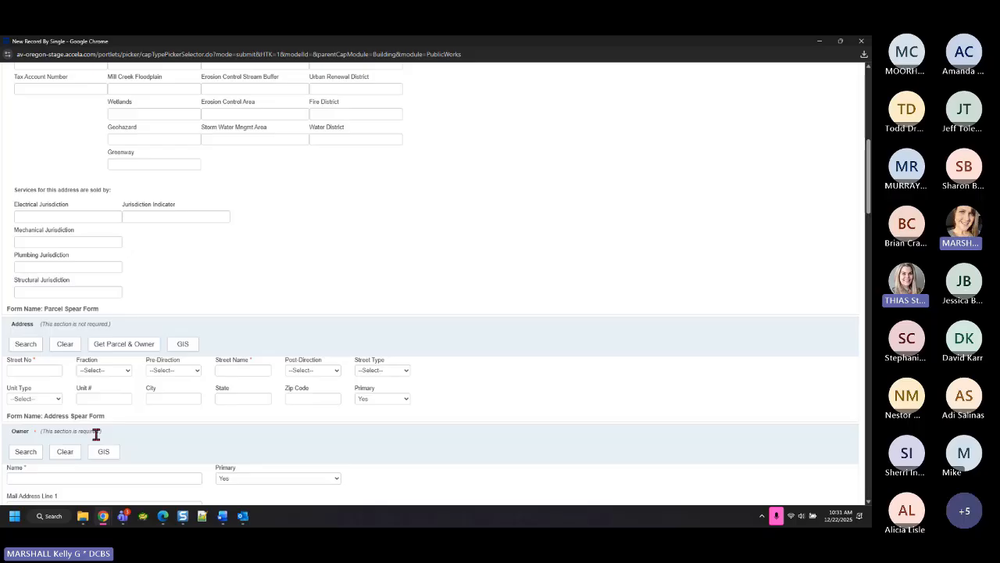
left_click(45, 370)
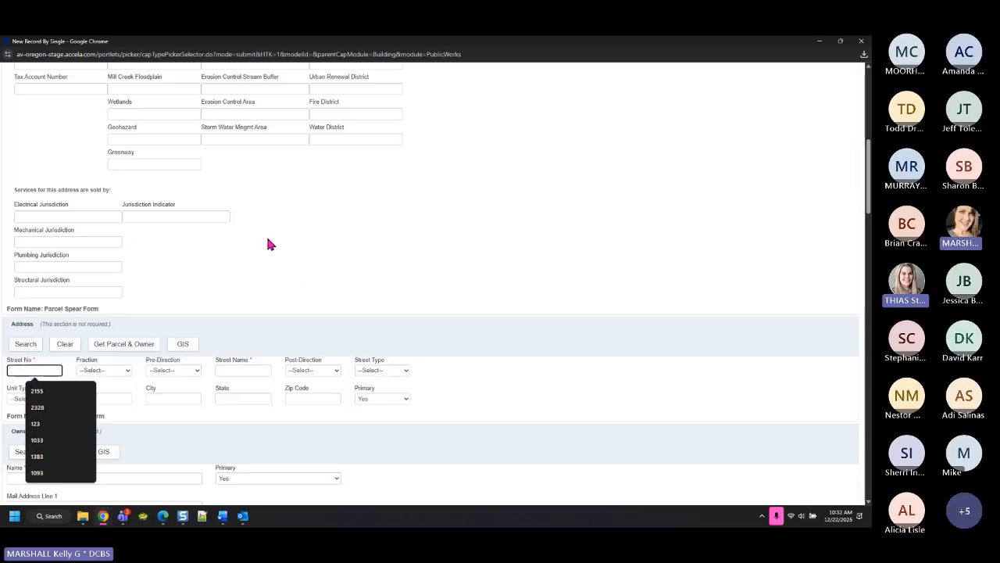
Search Parcel # for 1234, which returns 'No record was found'
scroll(267, 244, "up", 3)
left_click(31, 158)
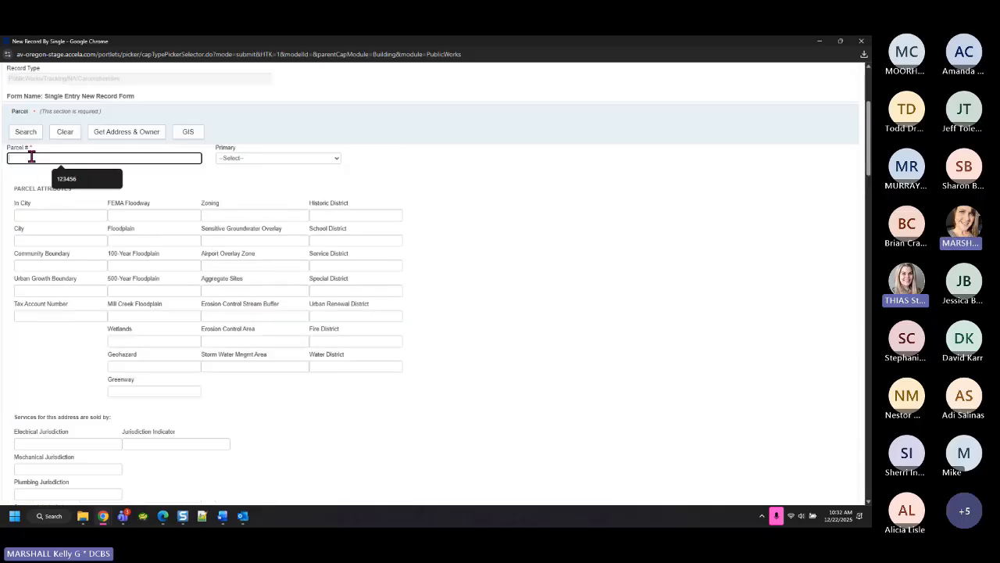
type("1234")
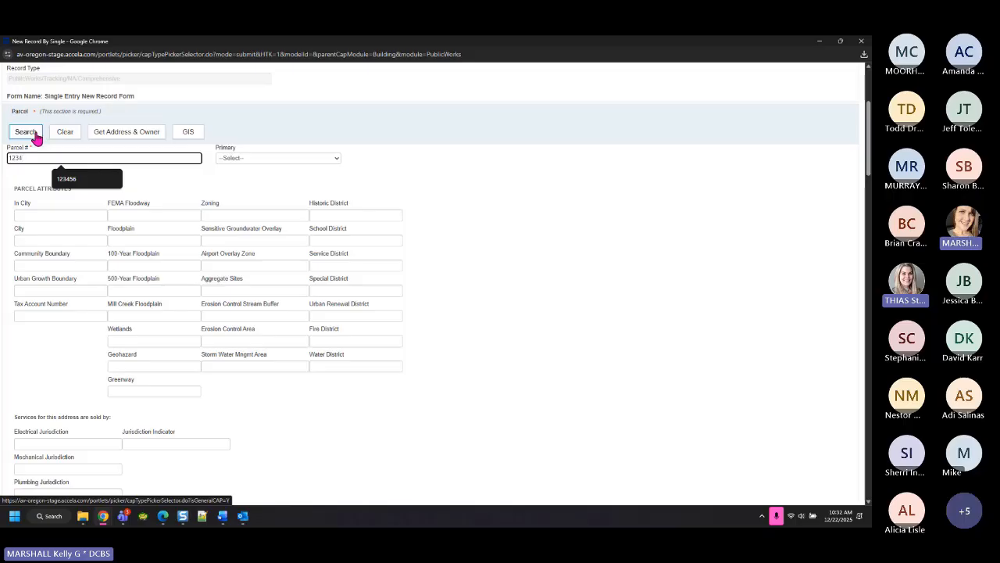
left_click(39, 133)
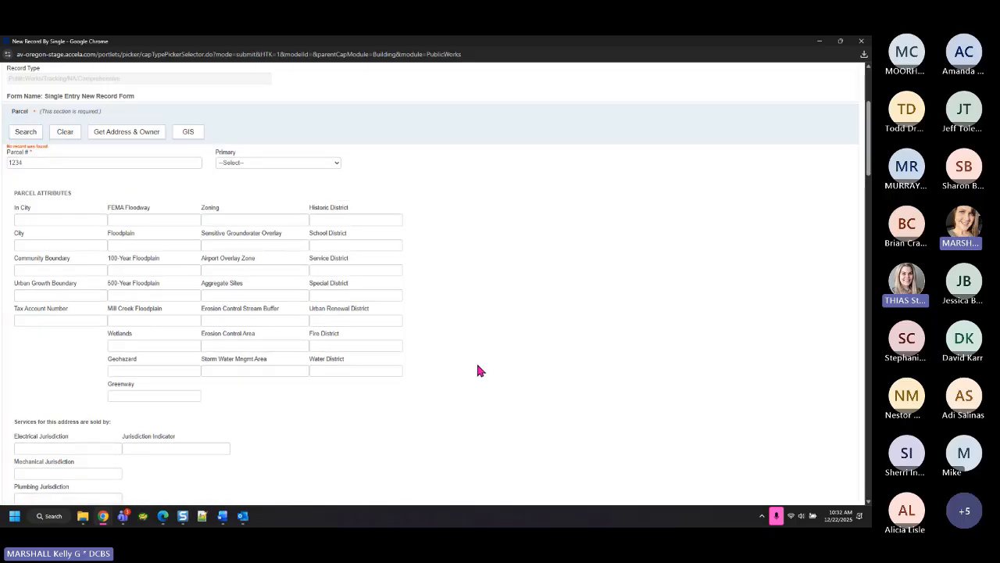
Replace the parcel number with ROW and run the parcel search again
left_click_drag(50, 163, 0, 201)
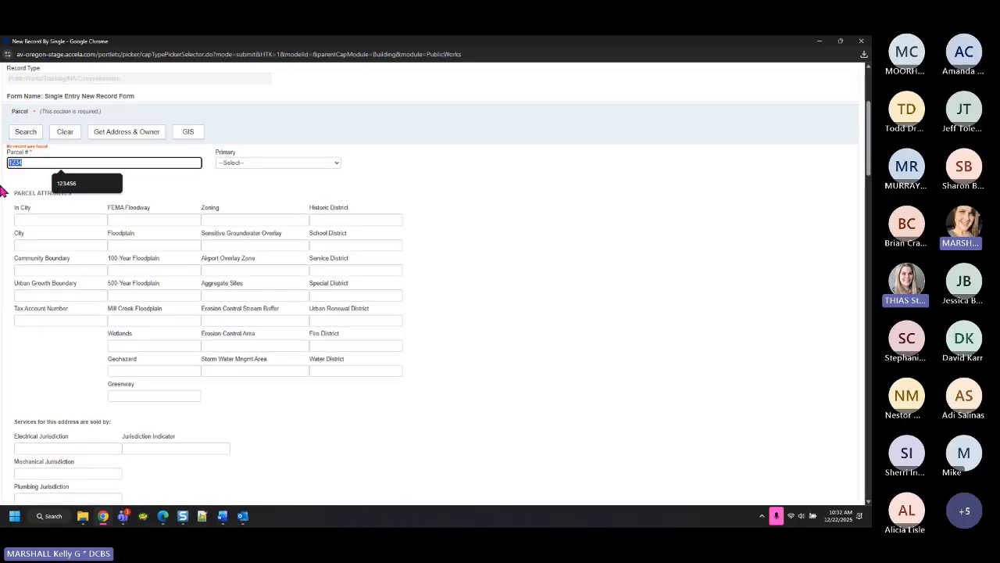
type("ROW")
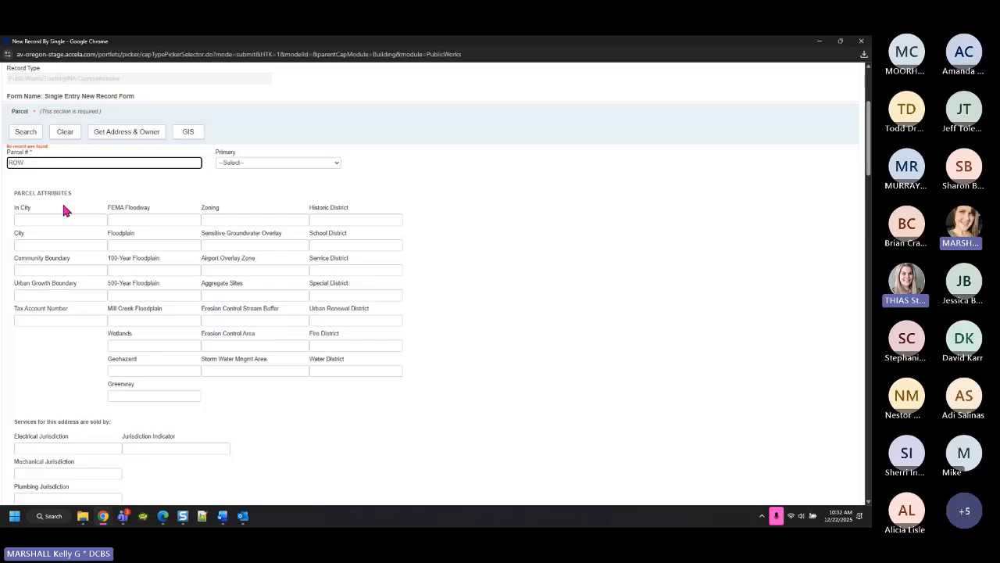
left_click(31, 133)
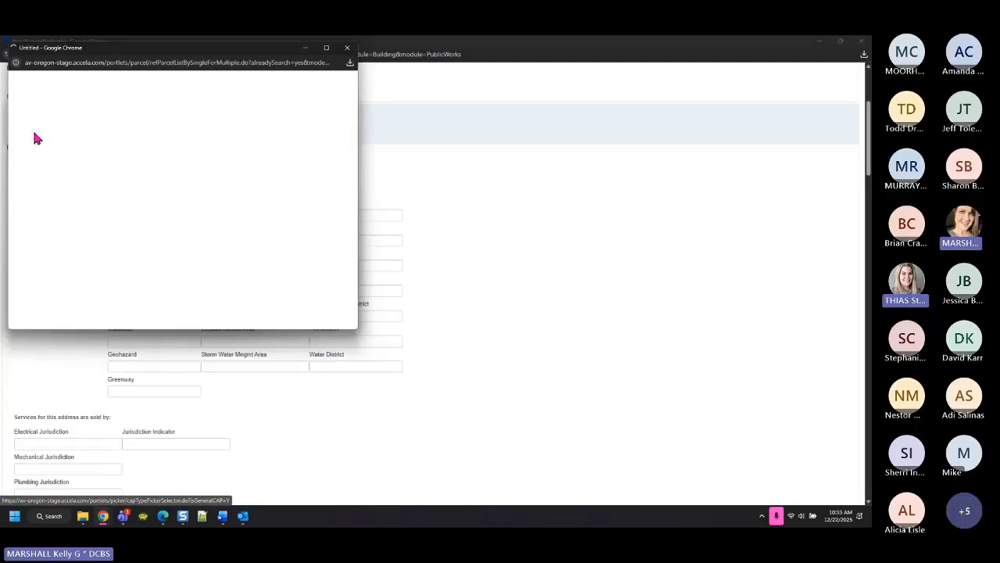
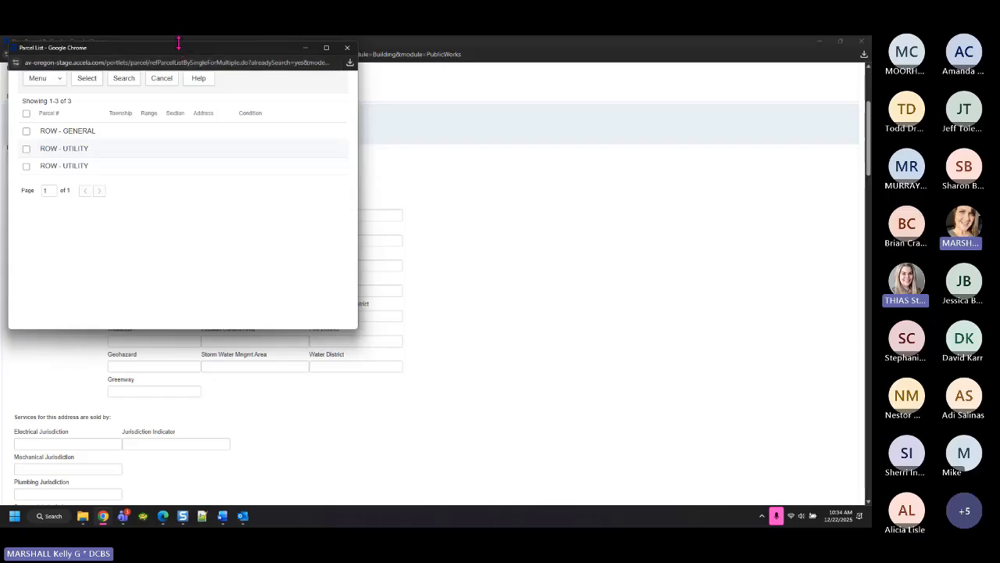
Attach the second ROW - UTILITY parcel with MARION COUNTY as its owner
left_click_drag(179, 46, 384, 172)
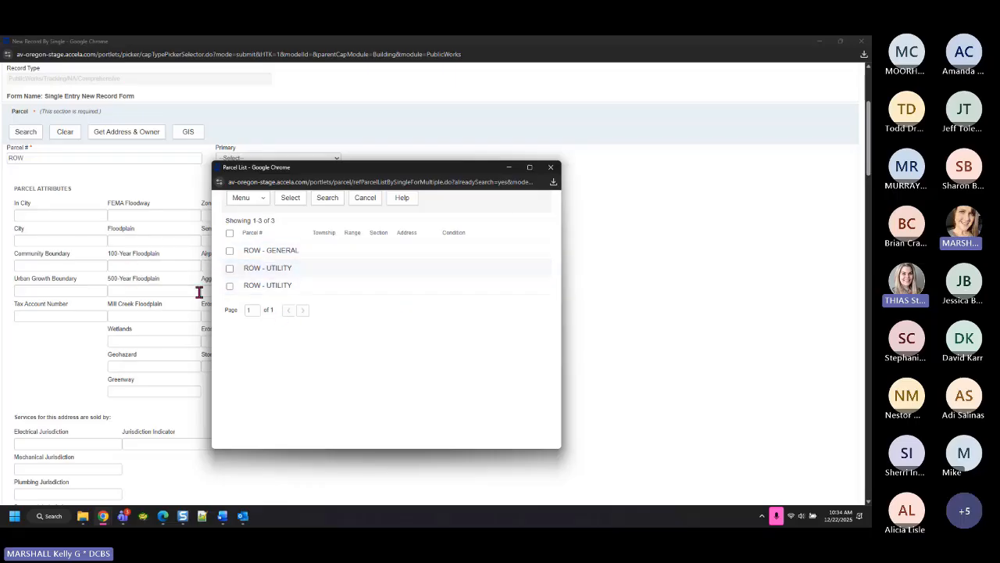
left_click(229, 269)
left_click(289, 203)
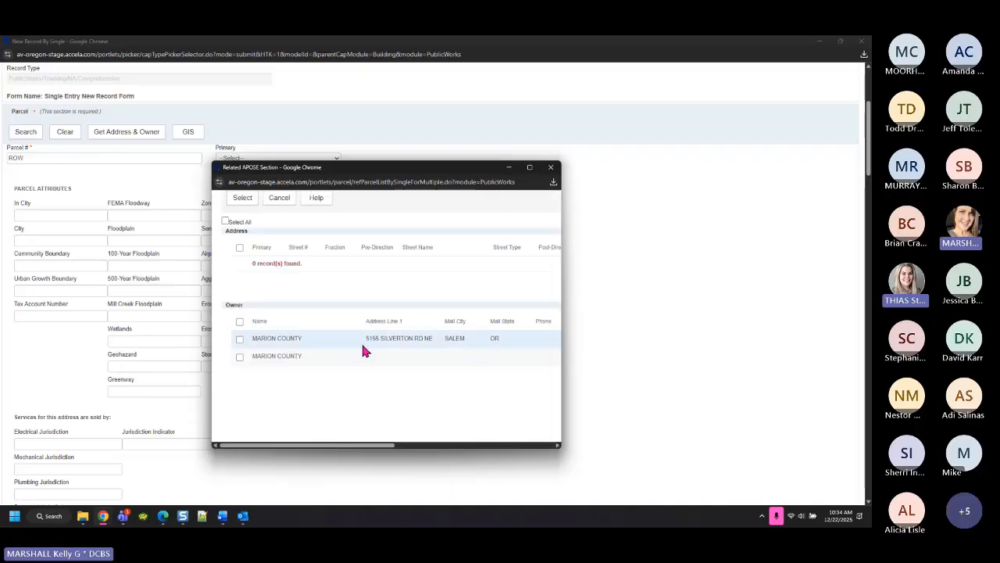
left_click(239, 339)
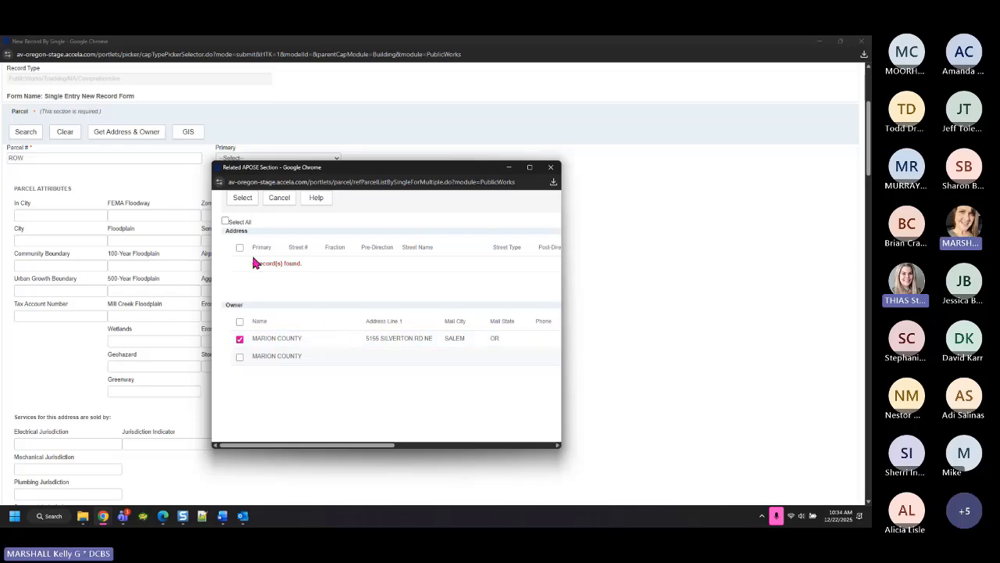
left_click(247, 200)
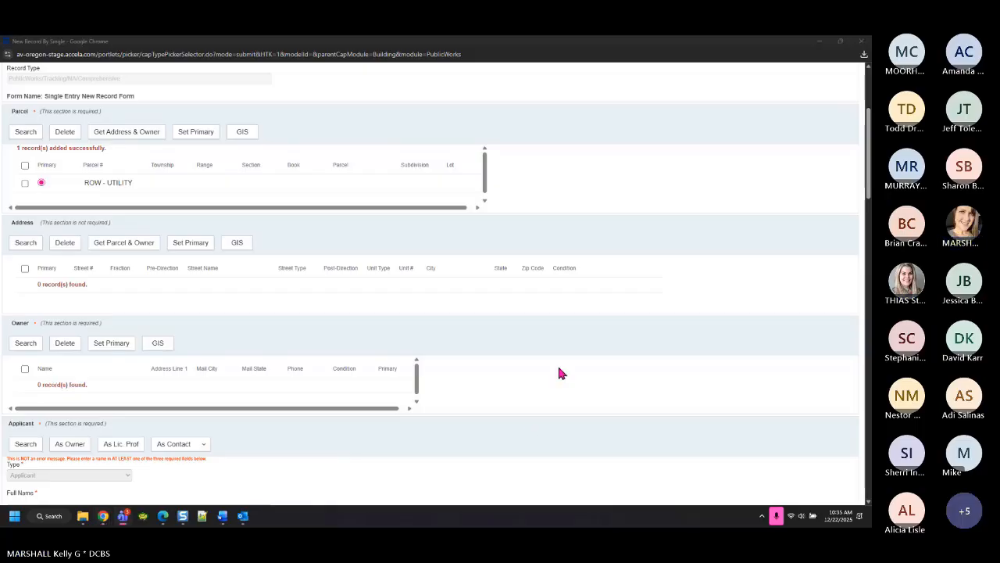
Delete the ROW - UTILITY parcel, then re-search ROW and pick ROW - UTILITY again
left_click(25, 184)
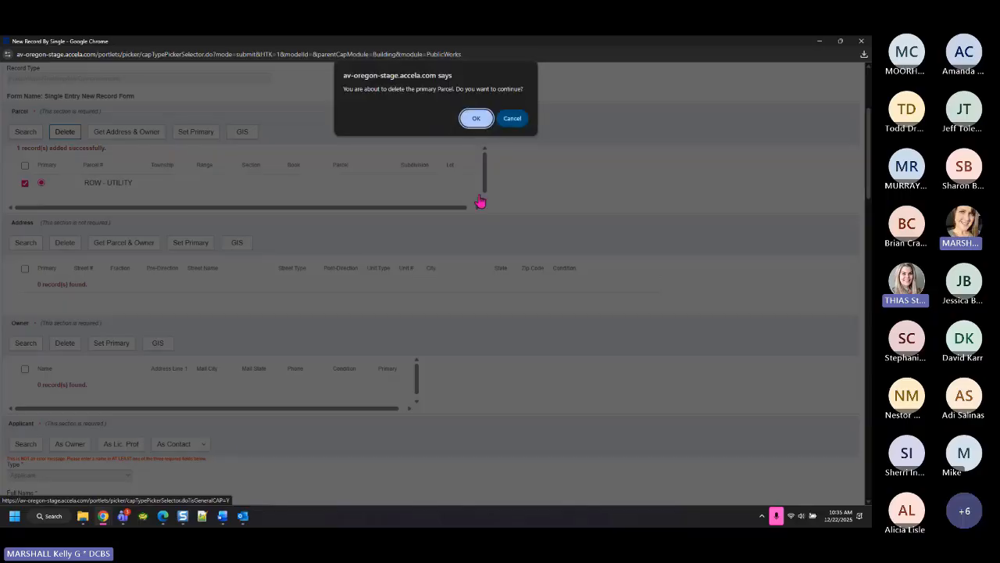
left_click(476, 115)
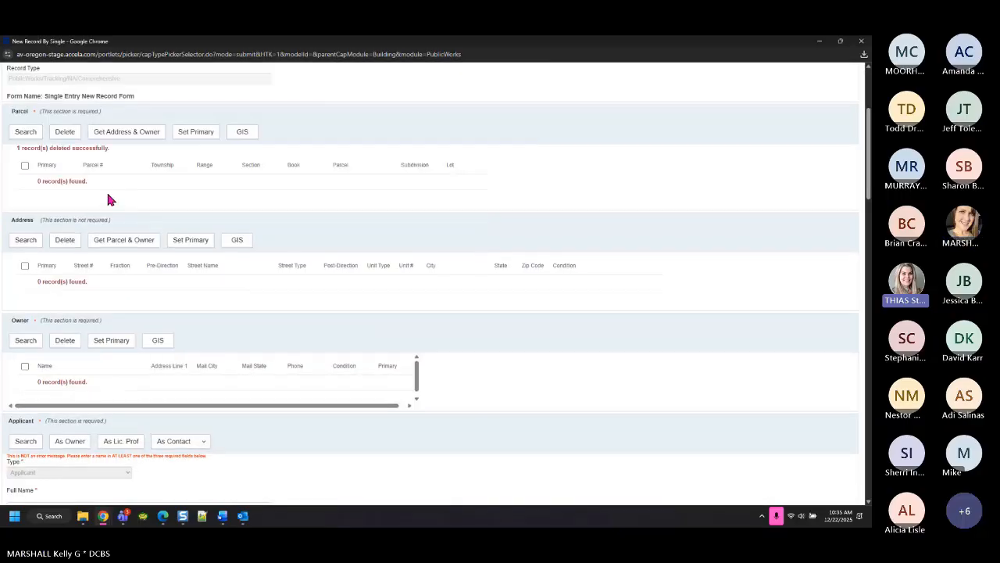
left_click(25, 132)
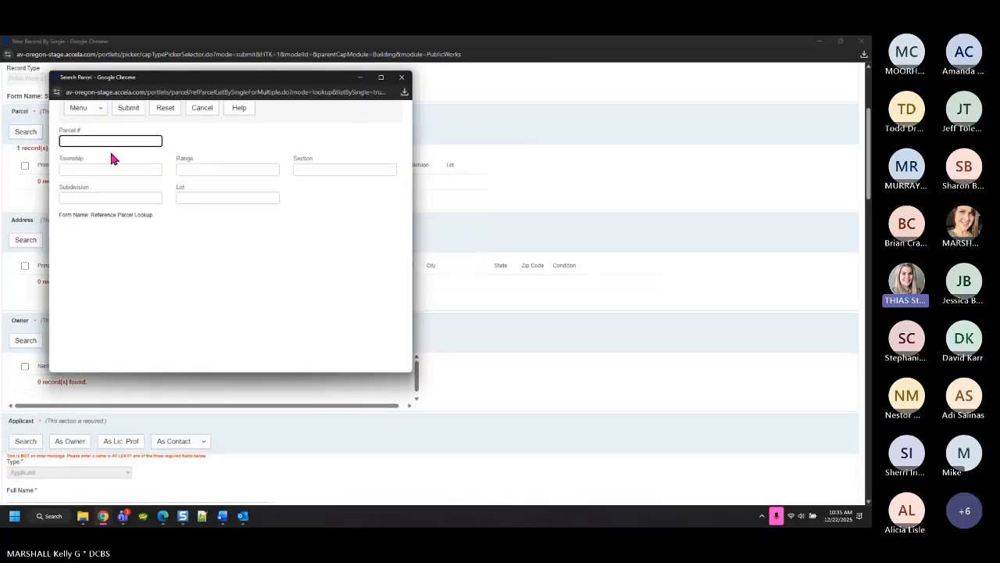
type("ROW")
left_click(131, 108)
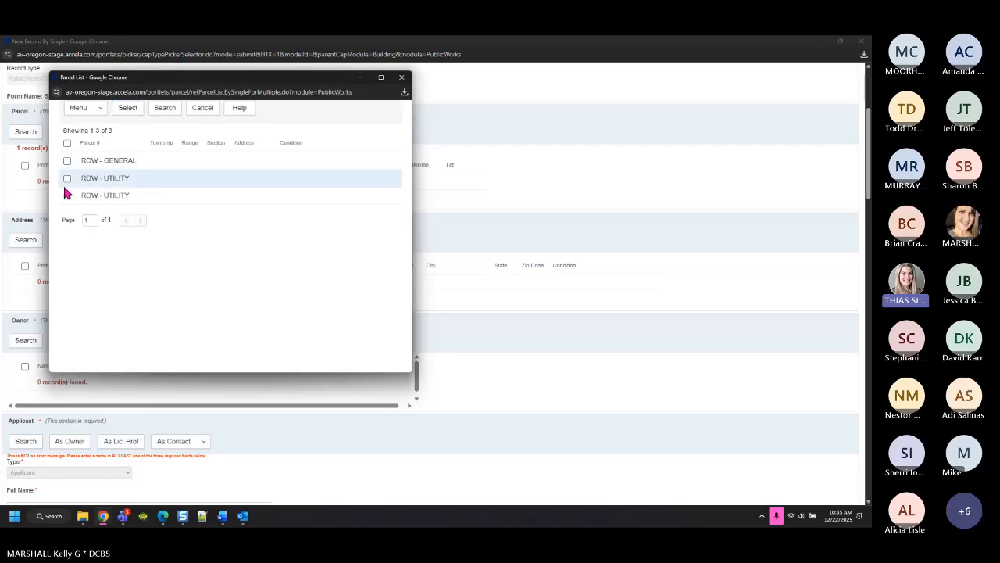
left_click(66, 178)
left_click(129, 108)
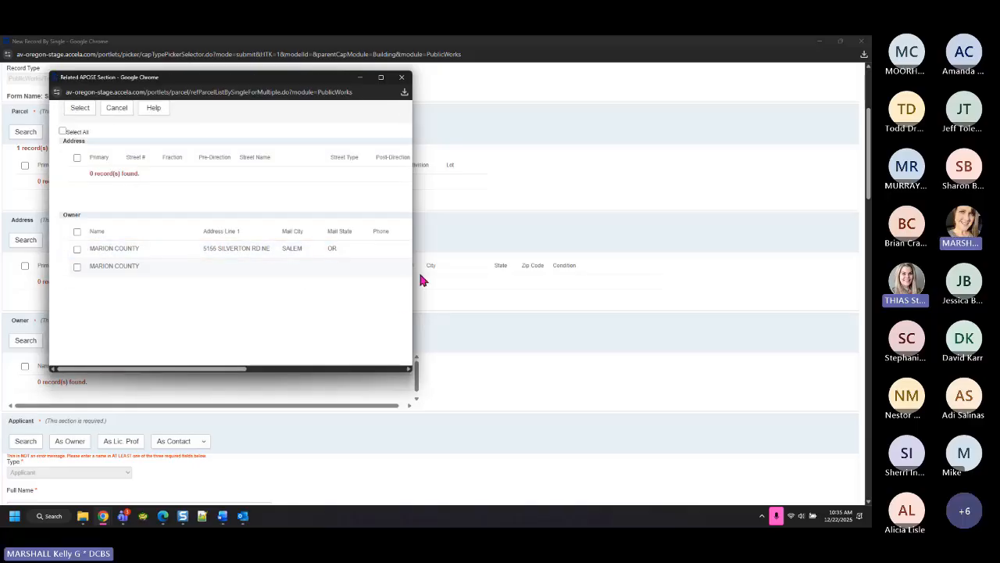
Attach MARION COUNTY as owner and submit the existing ROW-UTILITY GIS object
left_click_drag(413, 275, 682, 272)
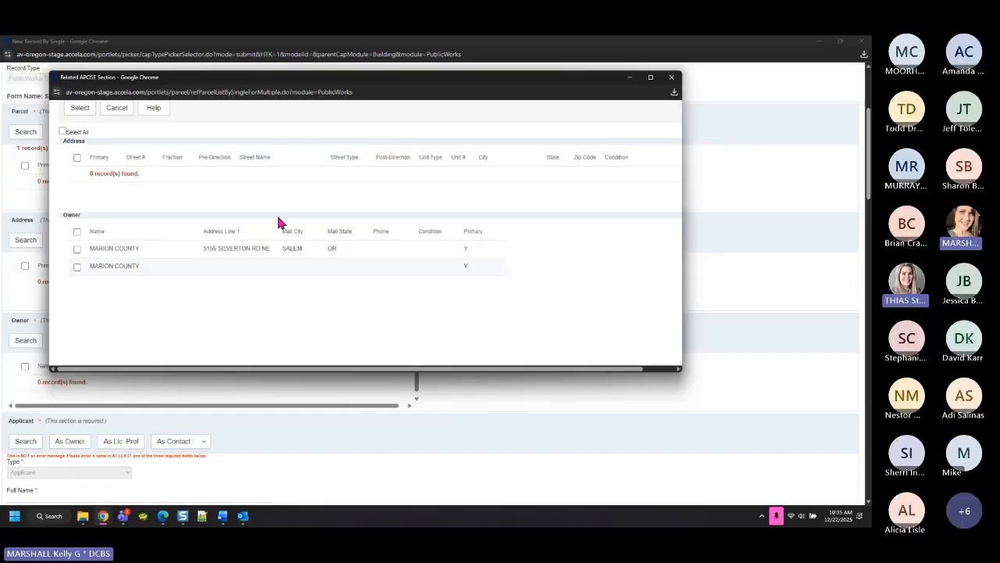
left_click(77, 248)
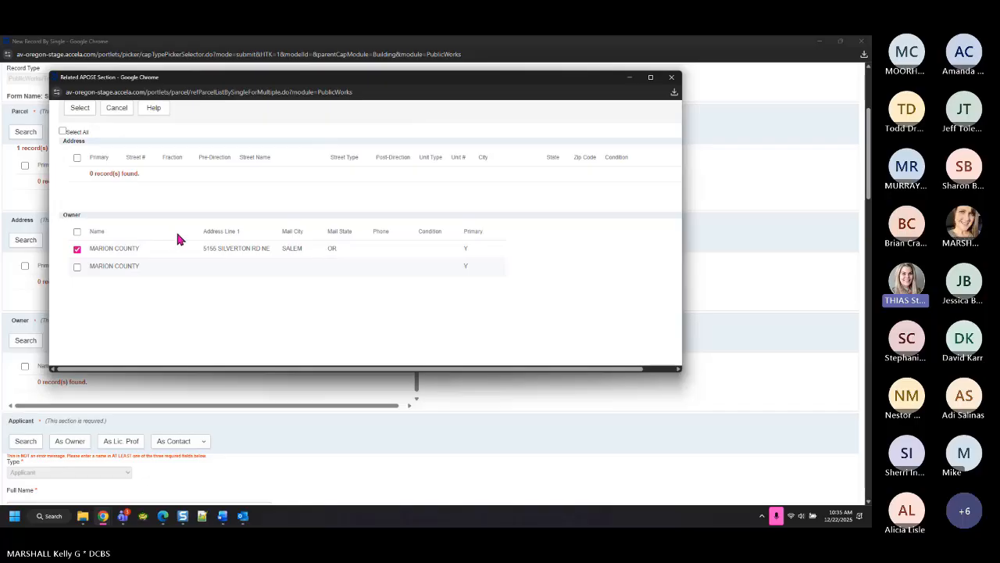
left_click(82, 109)
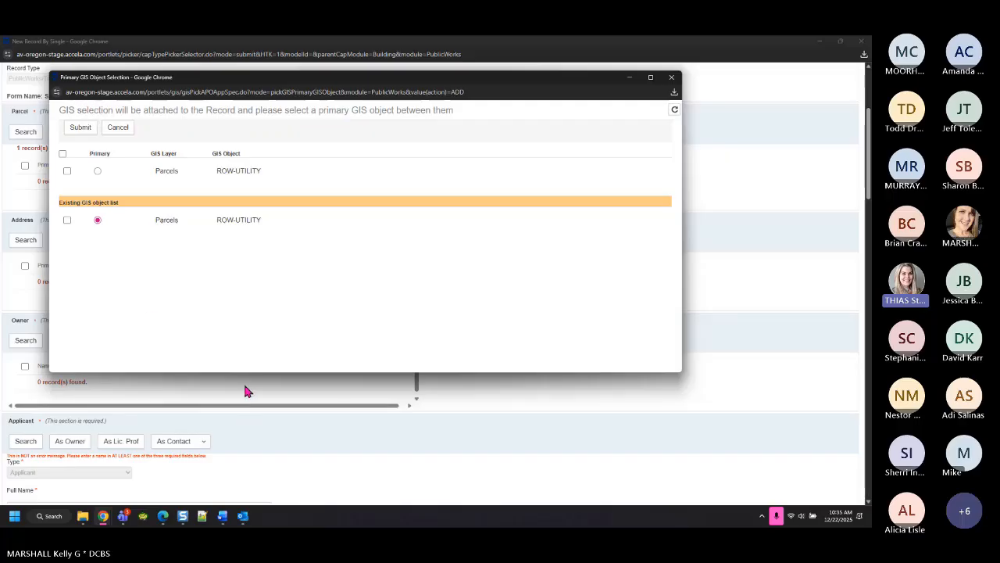
left_click(67, 220)
left_click(80, 128)
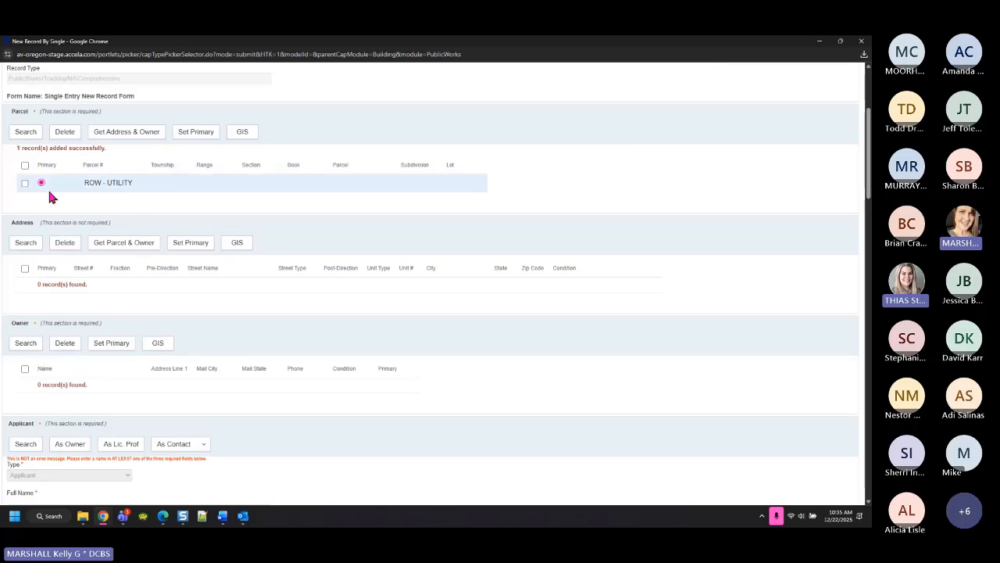
Delete the attached ROW - UTILITY primary parcel
left_click(25, 183)
left_click(65, 132)
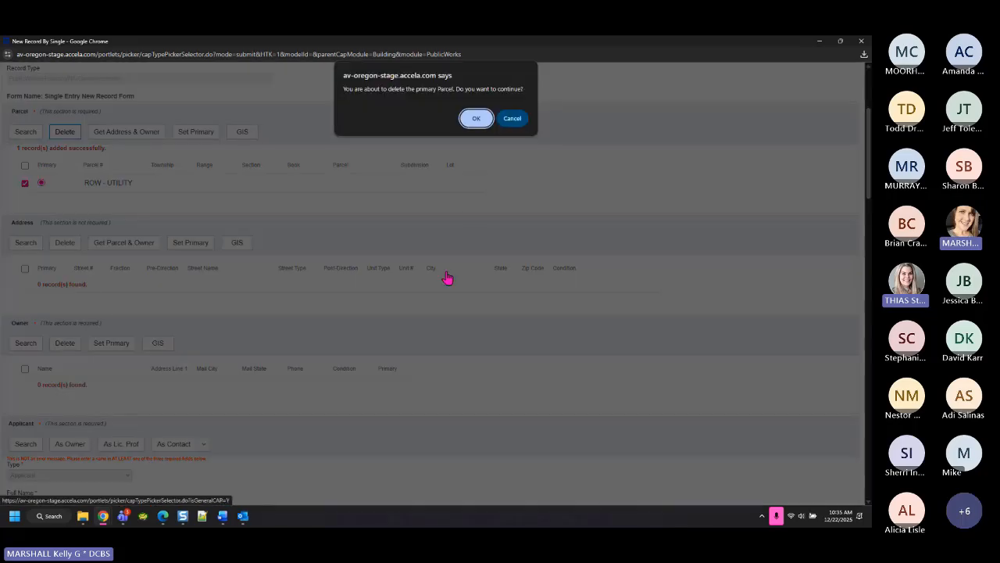
left_click(476, 118)
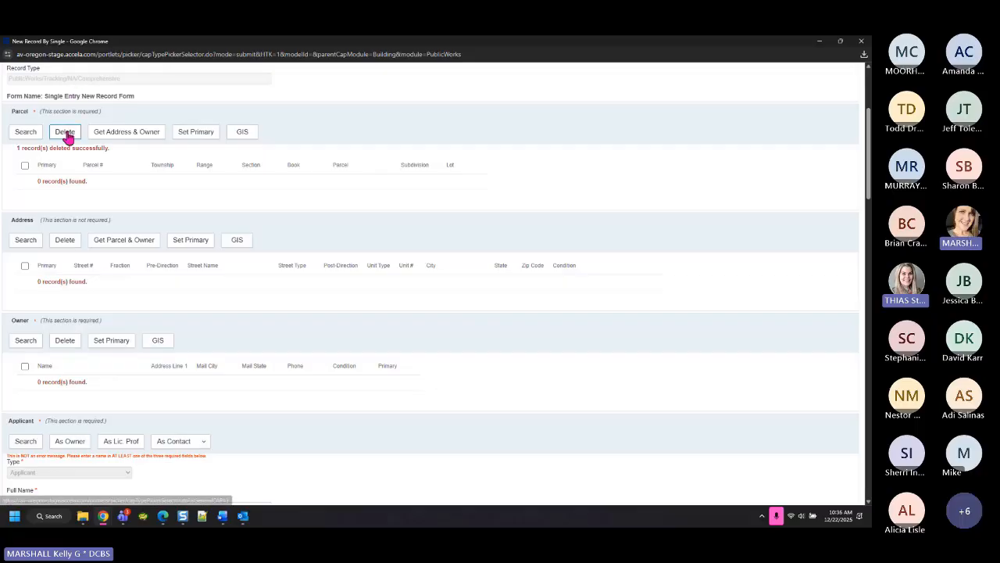
Search ROW and attach ROW - GENERAL, owner MARION COUNTY, with ROW-GENERAL as primary GIS object
left_click(24, 133)
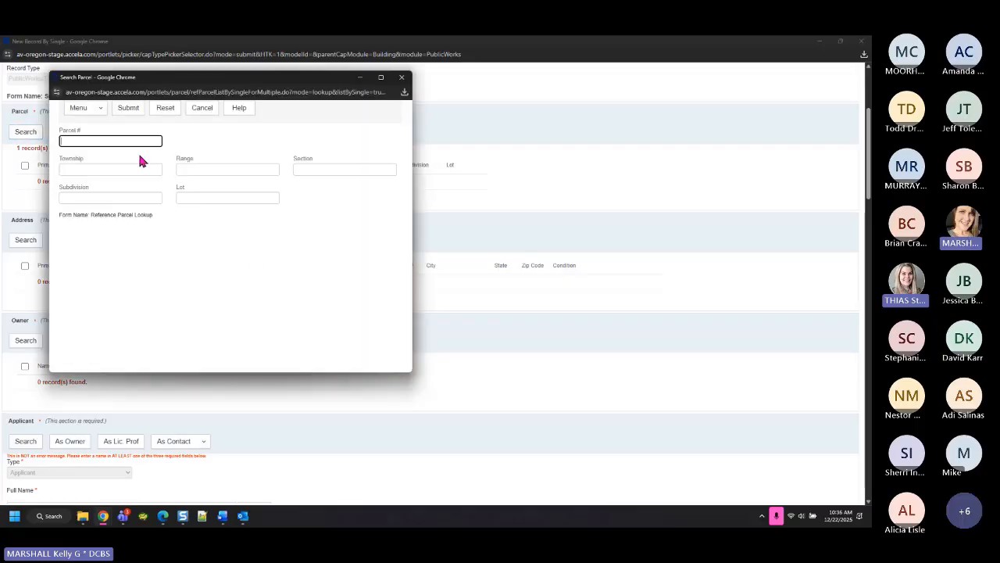
type("ROW")
left_click(130, 108)
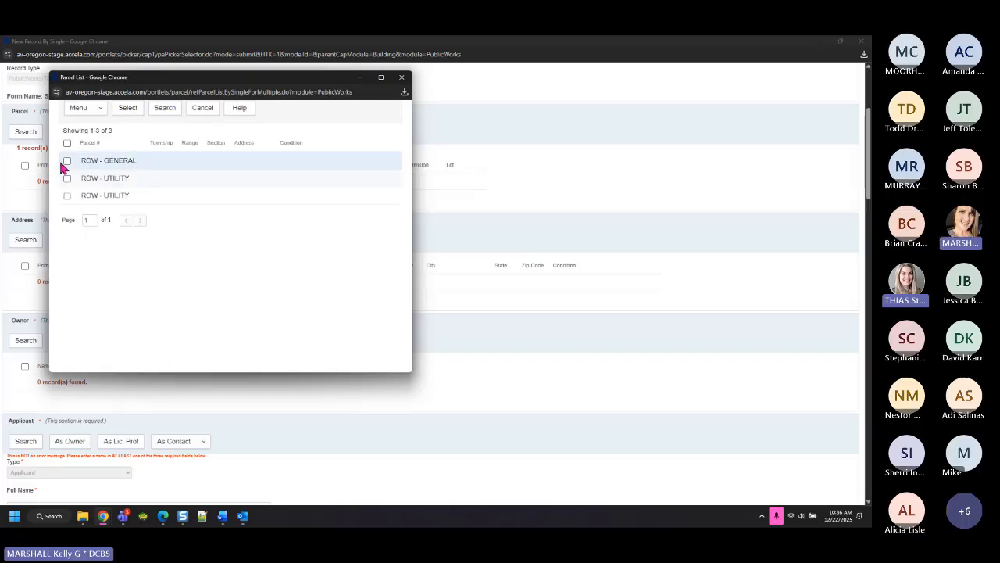
left_click(67, 162)
left_click(129, 108)
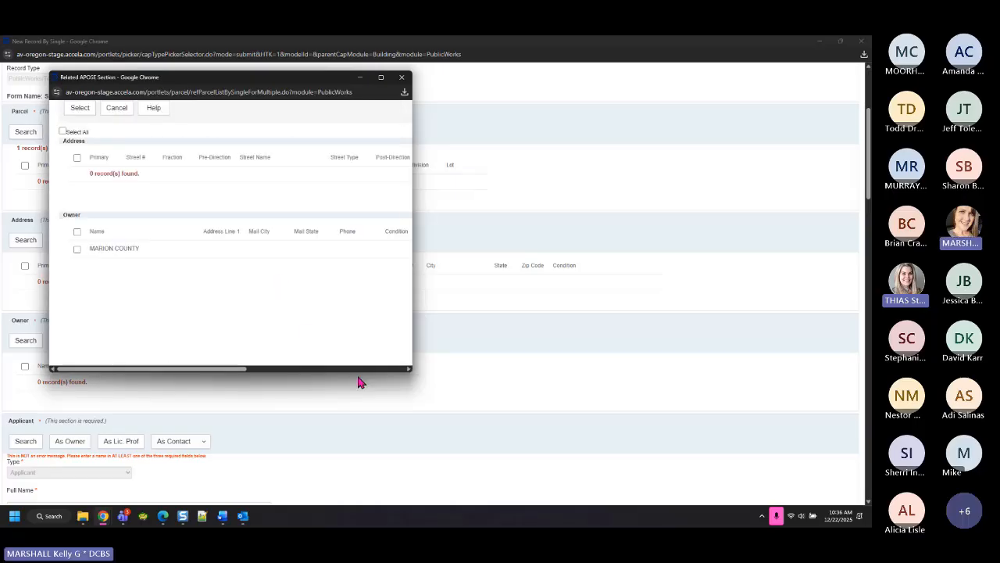
left_click(77, 248)
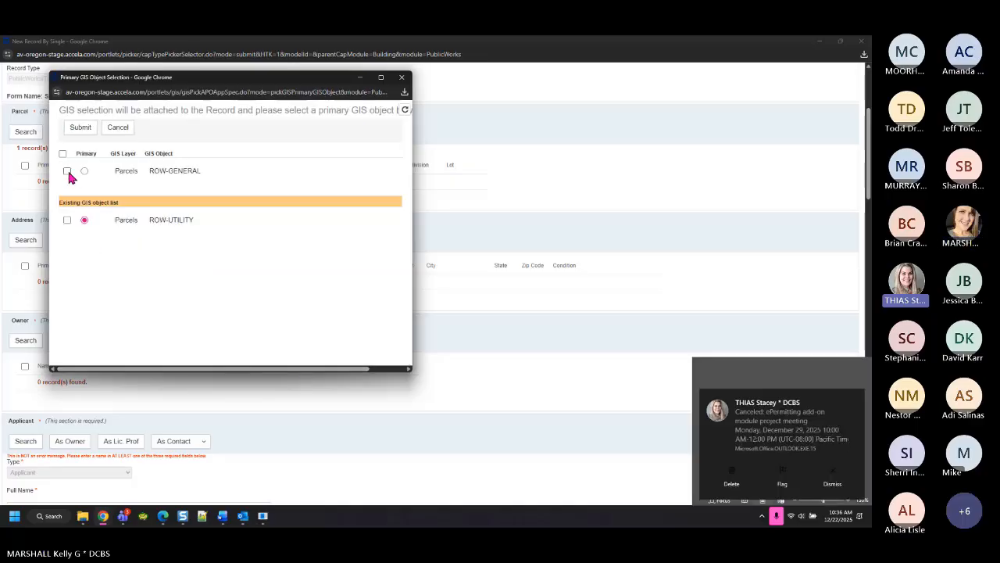
left_click(67, 171)
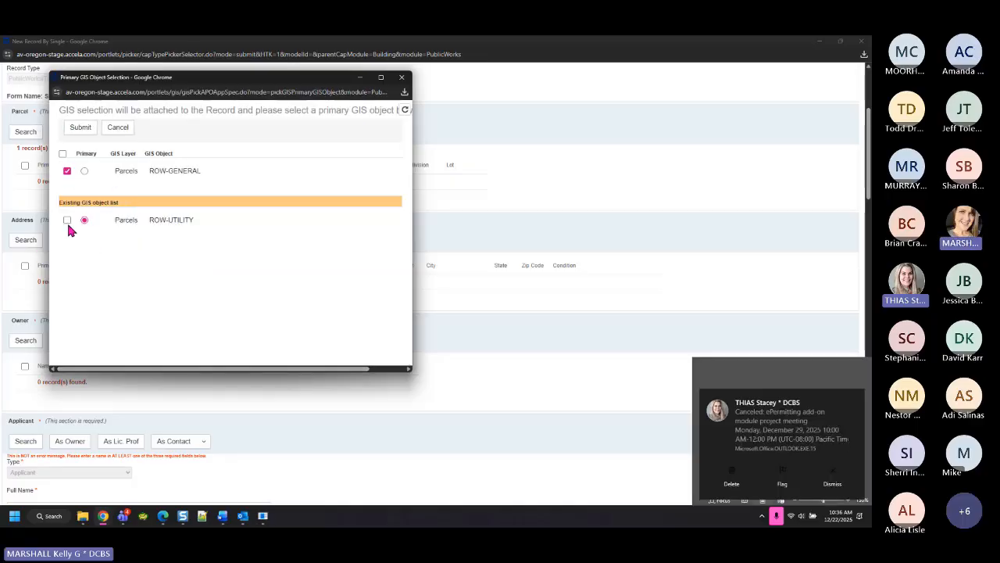
left_click(84, 171)
left_click(80, 127)
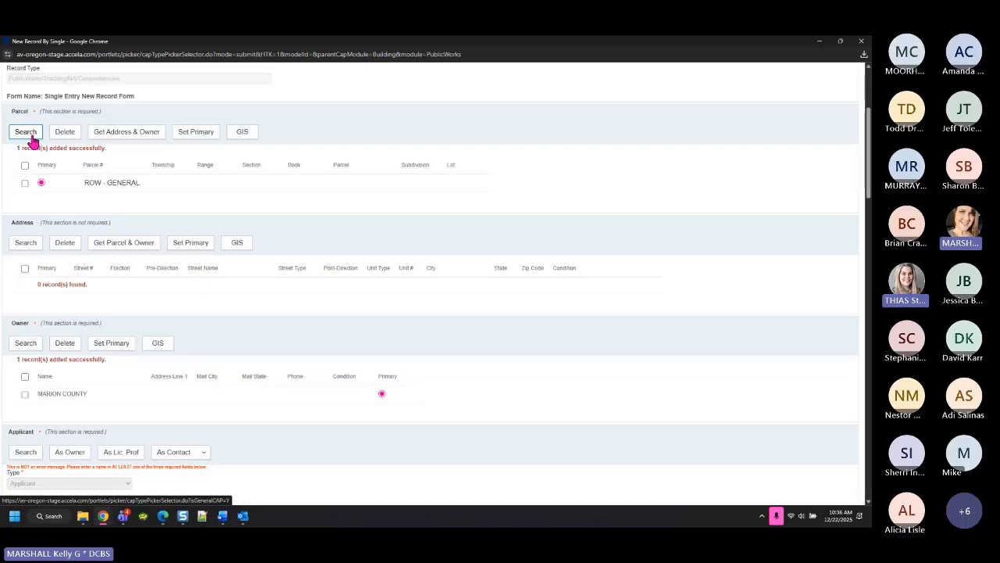
left_click(42, 183)
Scroll the form down to the Professionals section above PW General Info
scroll(320, 243, "down", 3)
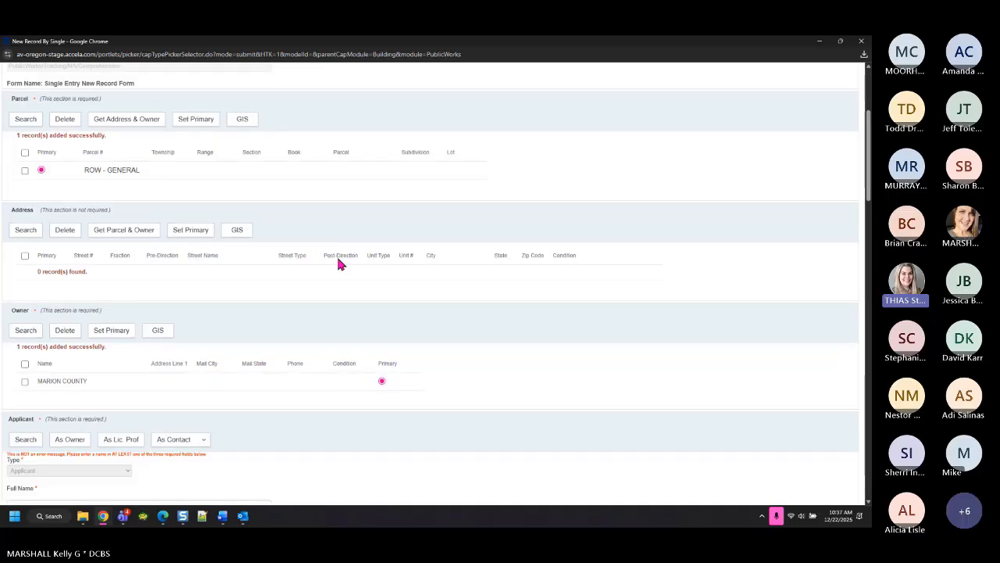
left_click_drag(48, 249, 125, 246)
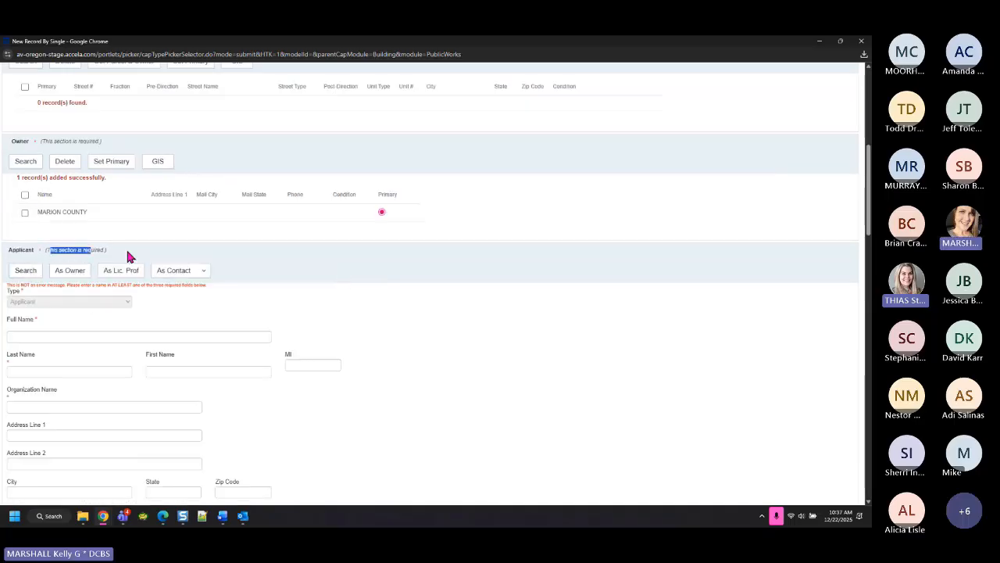
scroll(388, 313, "down", 2)
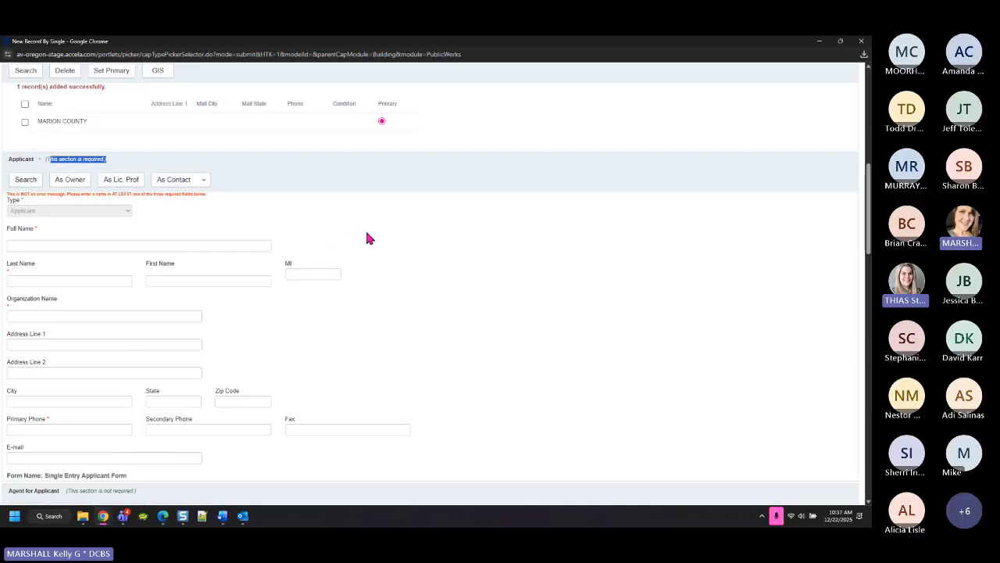
scroll(369, 238, "down", 4)
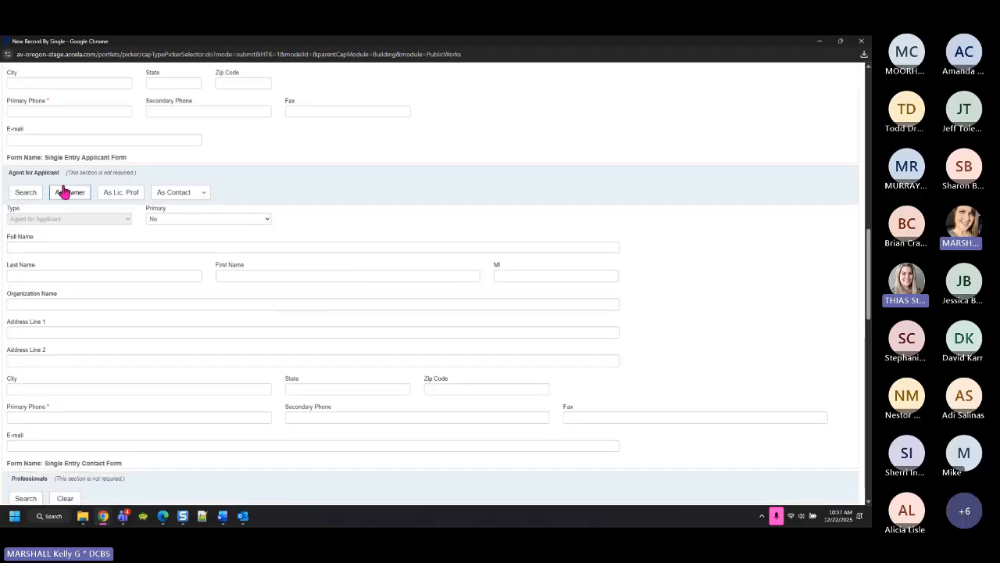
scroll(246, 222, "down", 4)
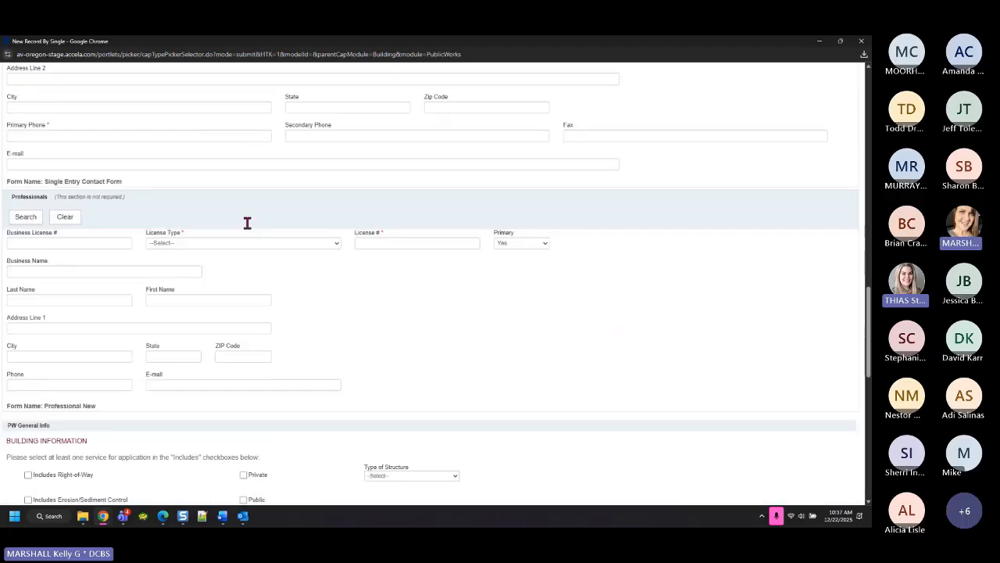
scroll(246, 223, "down", 1)
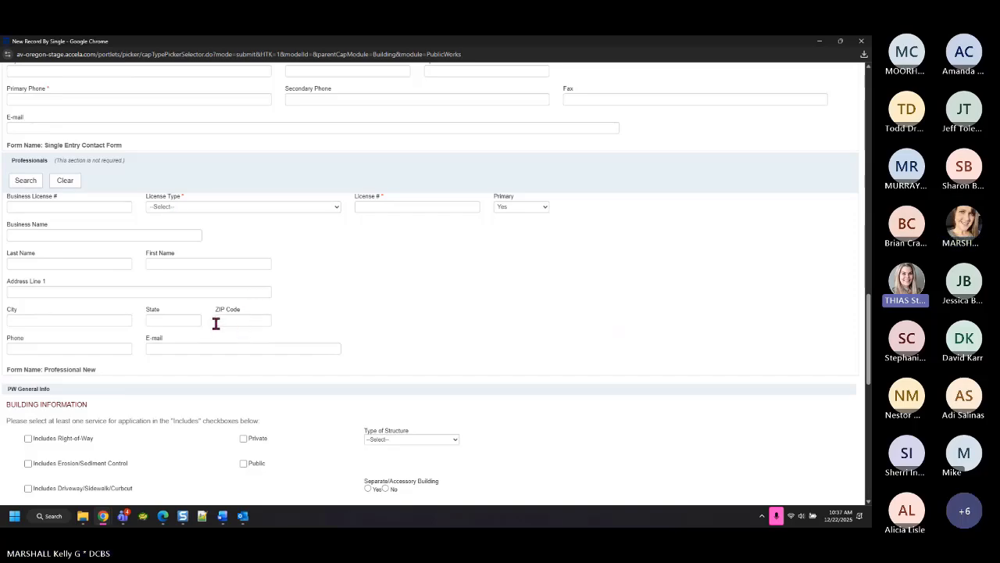
left_click_drag(78, 161, 372, 188)
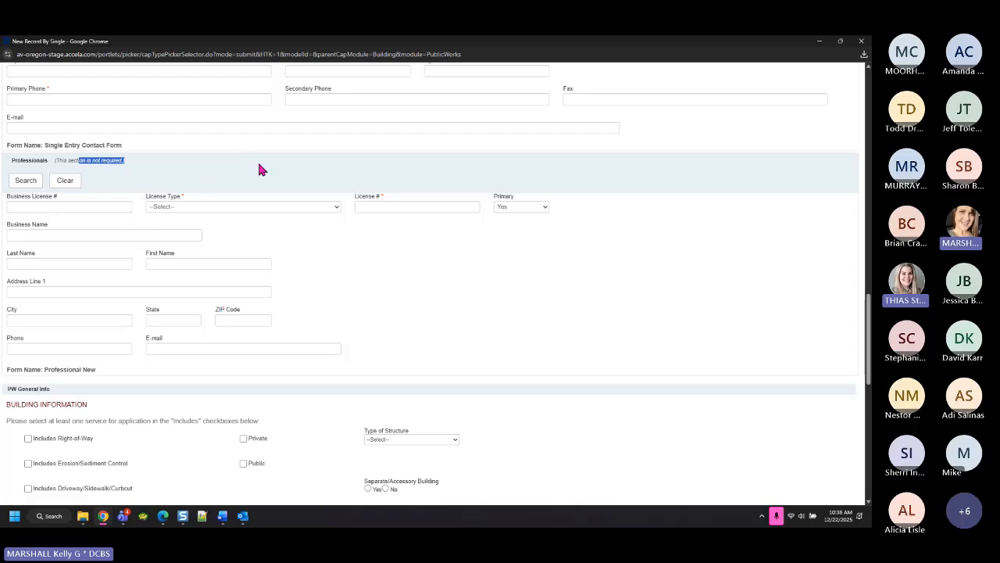
Choose license type (C) Electrical Contractor and enter business name %SALEM ELECTRIC%
left_click(167, 208)
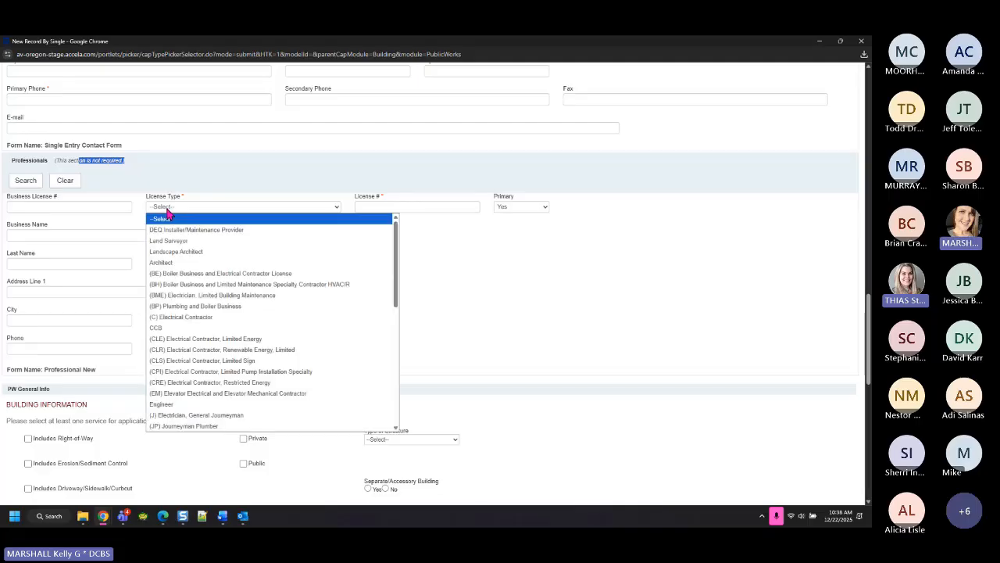
left_click(186, 317)
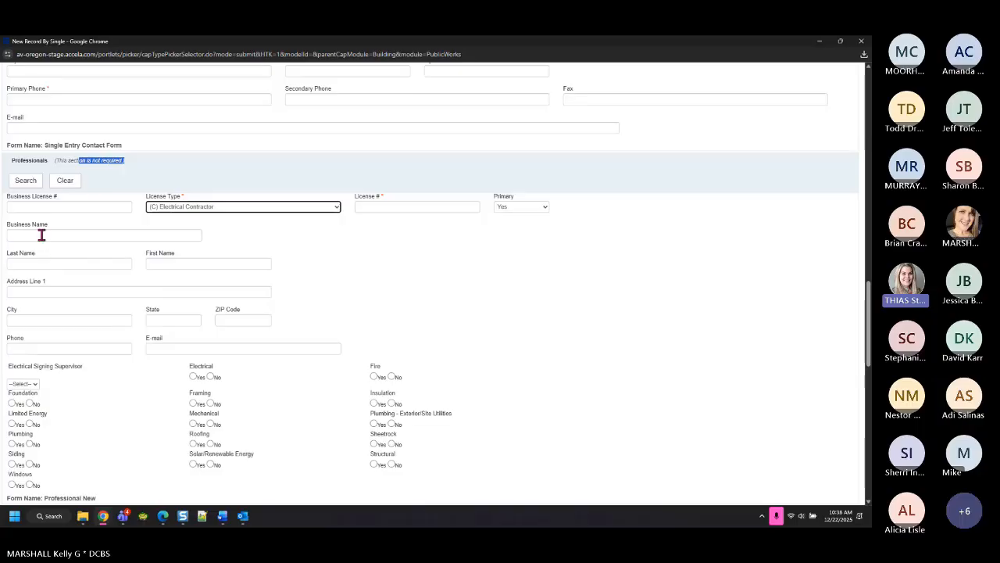
left_click(41, 234)
type("%")
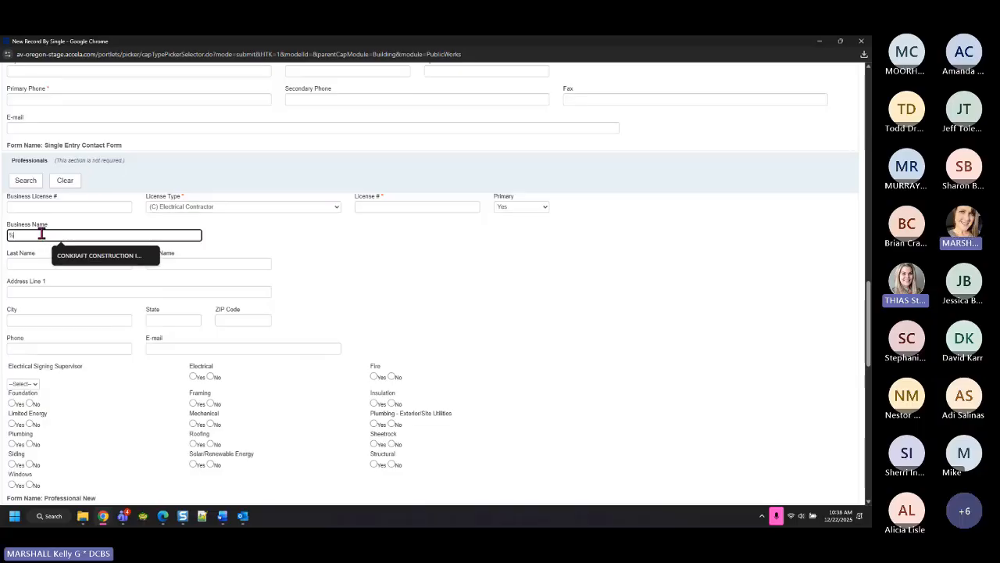
key("BackSpace")
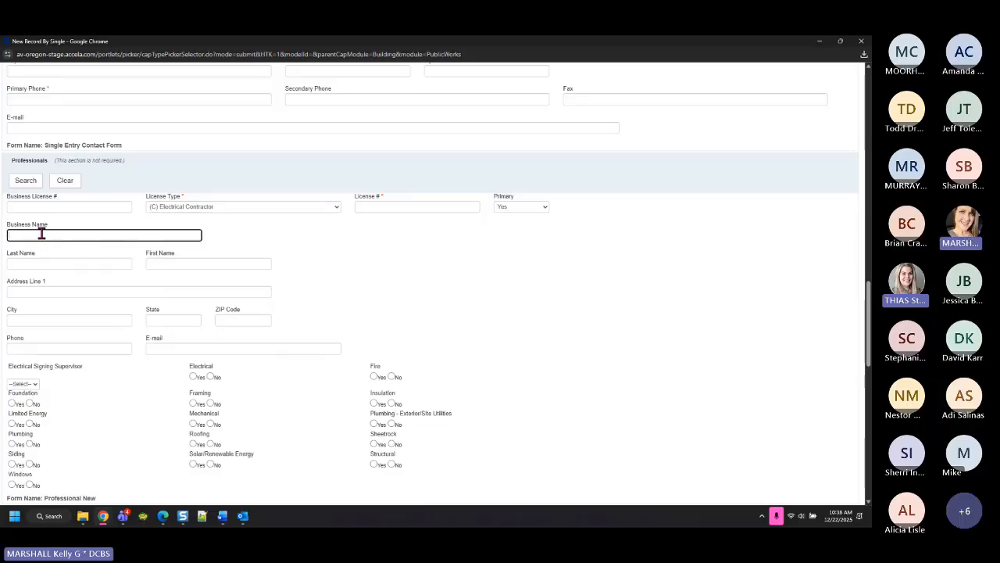
type("%SALEM ELECTRIC%")
Insert a % between SALEM and ELECTRIC so the name reads %SALEM%ELECTRIC%
left_click_drag(71, 236, 66, 235)
left_click_drag(12, 236, 67, 236)
left_click_drag(68, 236, 76, 237)
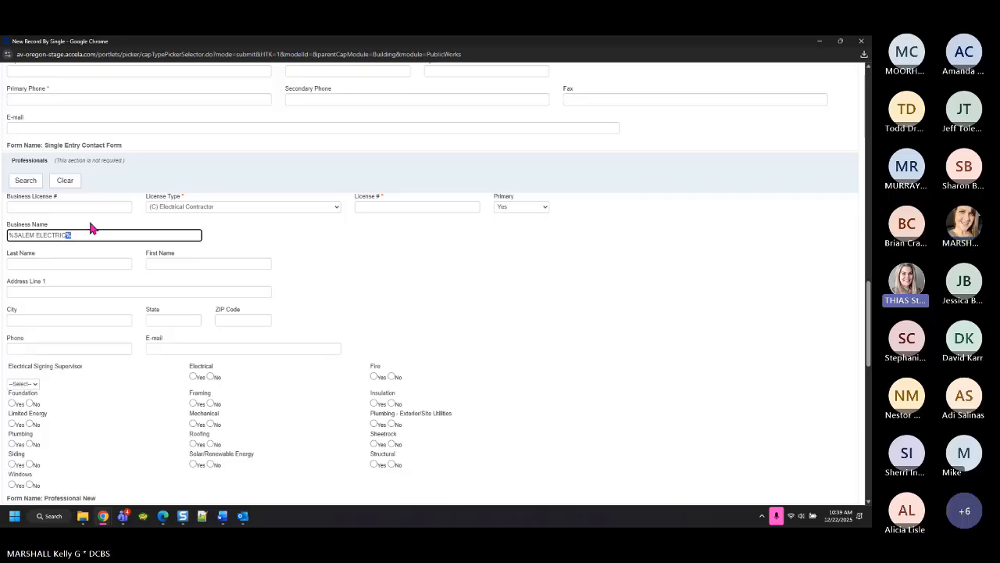
left_click(35, 236)
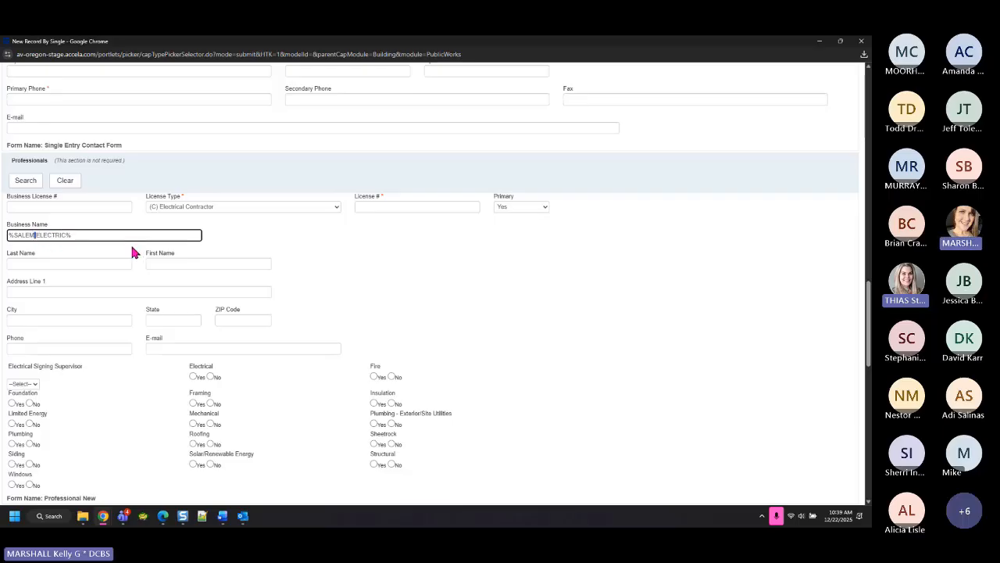
type("%")
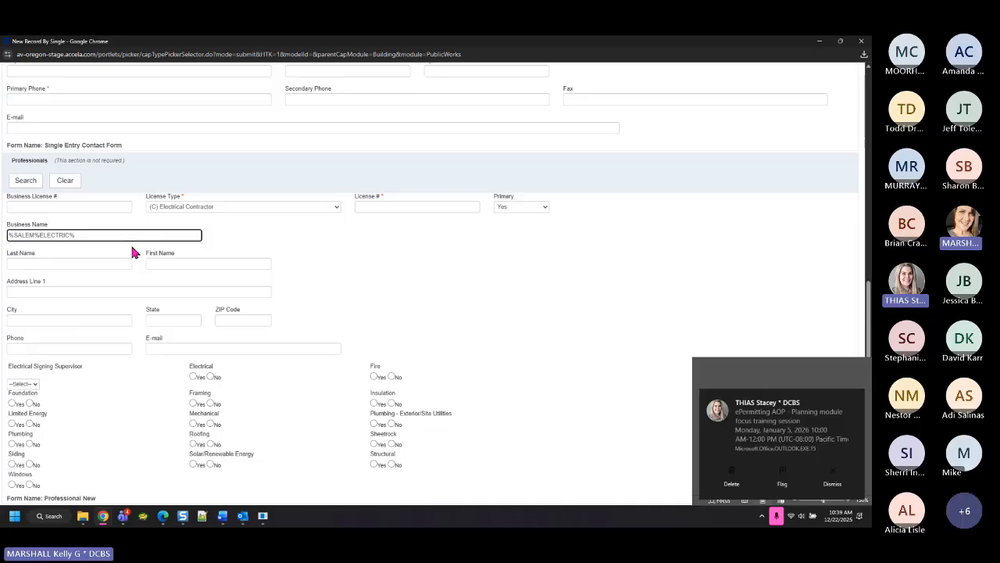
left_click(832, 480)
left_click(36, 234)
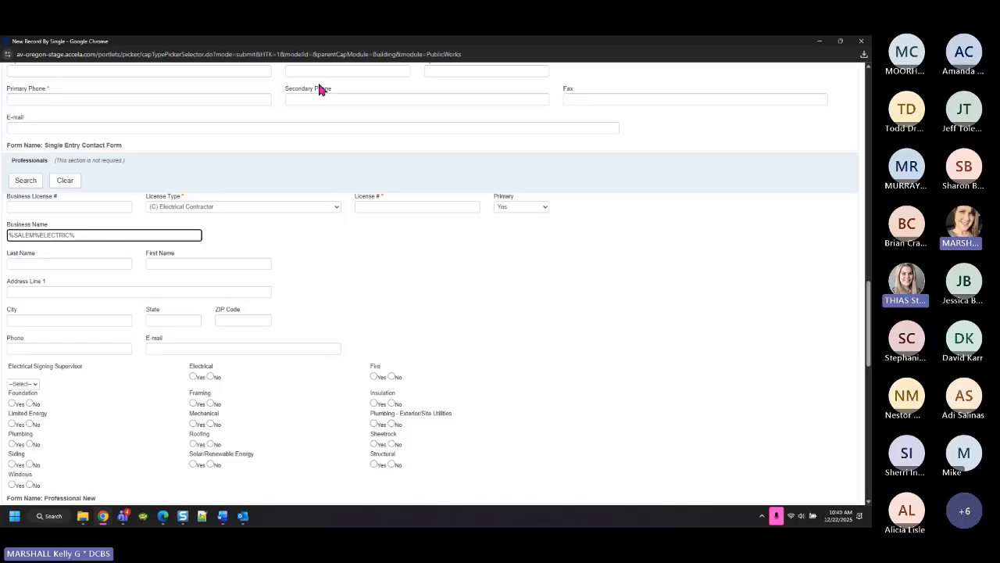
left_click(301, 206)
scroll(328, 347, "down", 6)
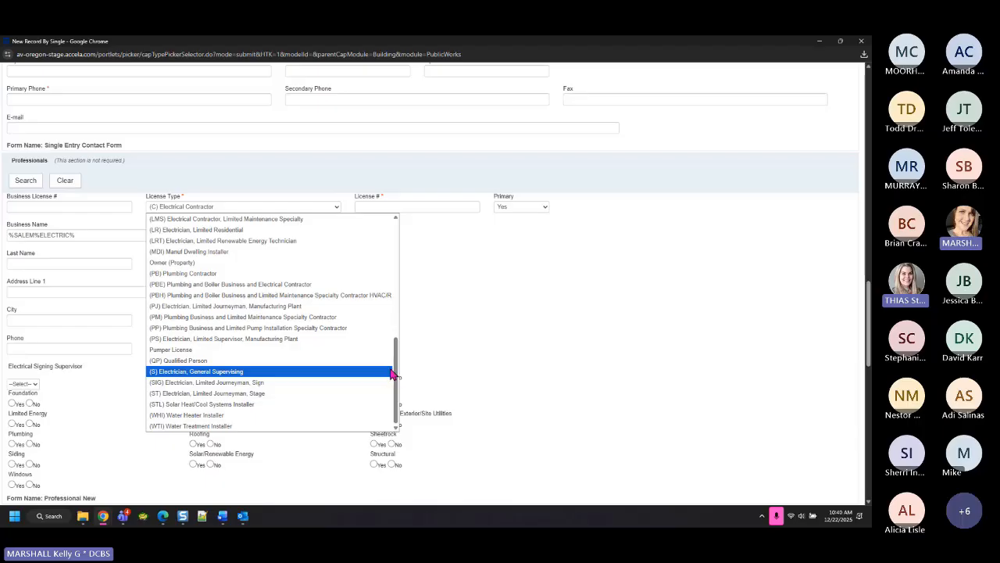
left_click_drag(397, 377, 402, 229)
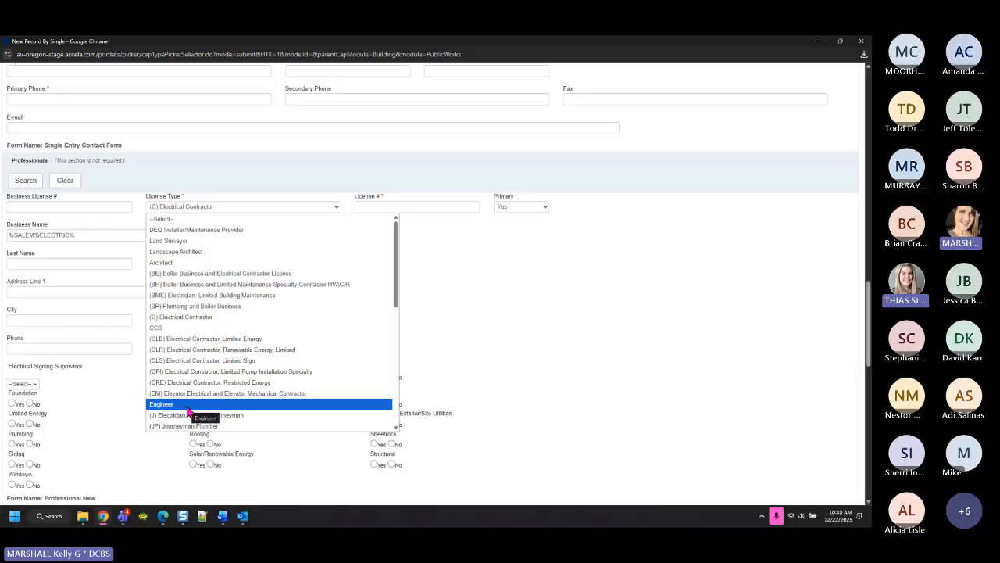
left_click(566, 286)
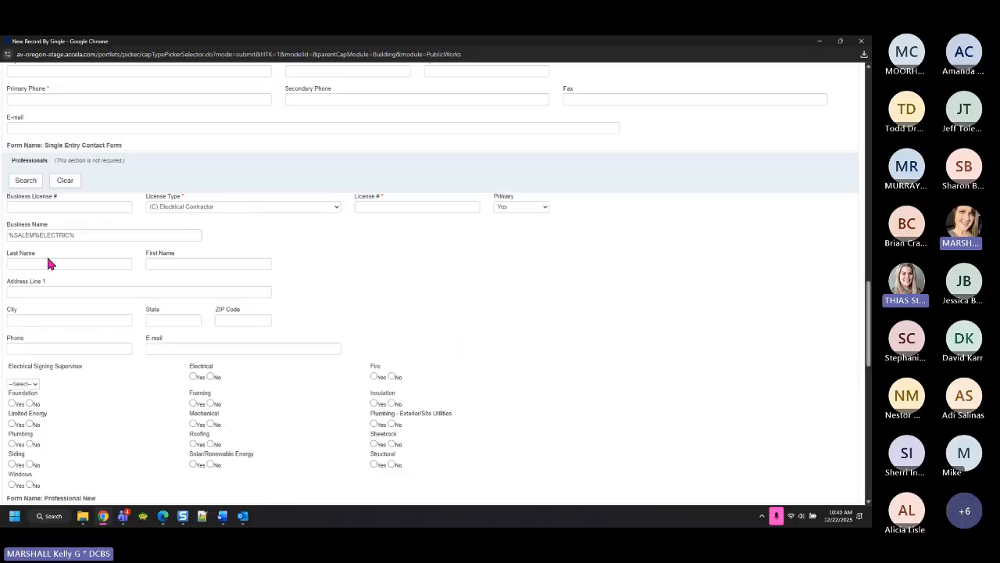
left_click(92, 235)
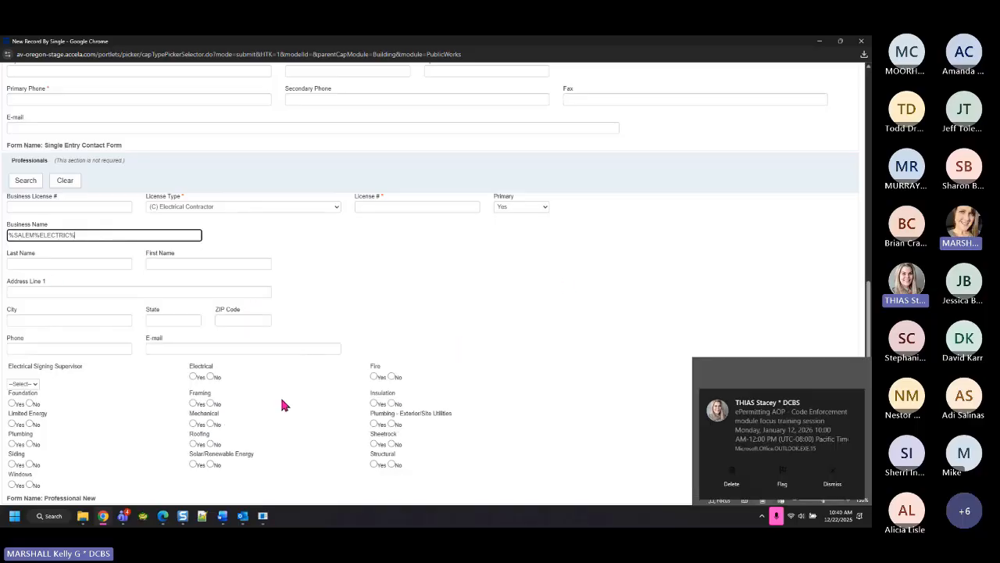
left_click(832, 484)
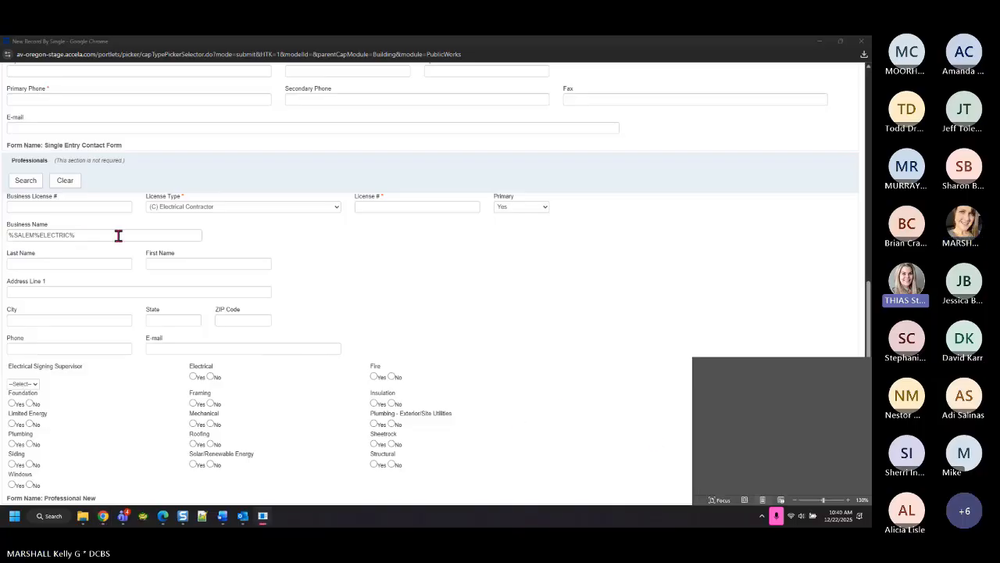
left_click(74, 235)
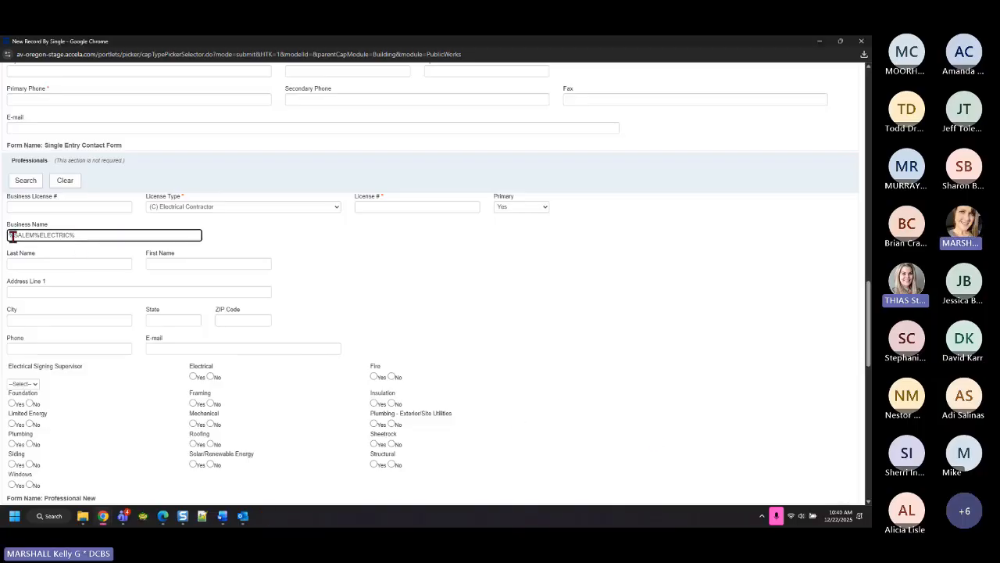
left_click_drag(13, 236, 2, 239)
left_click(39, 181)
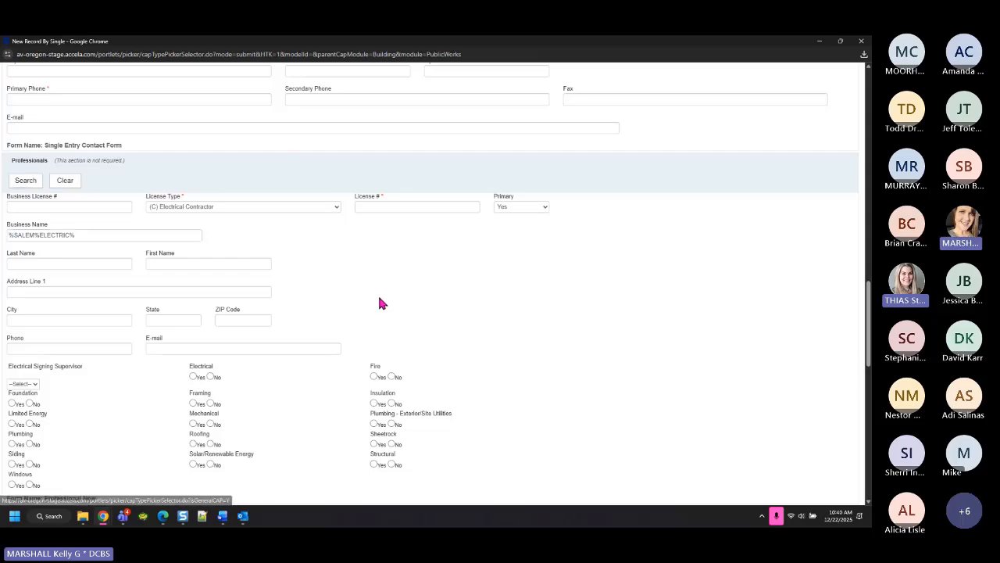
Run the professional search, add SALEM ELECTRIC from the results, and start another search
left_click(23, 184)
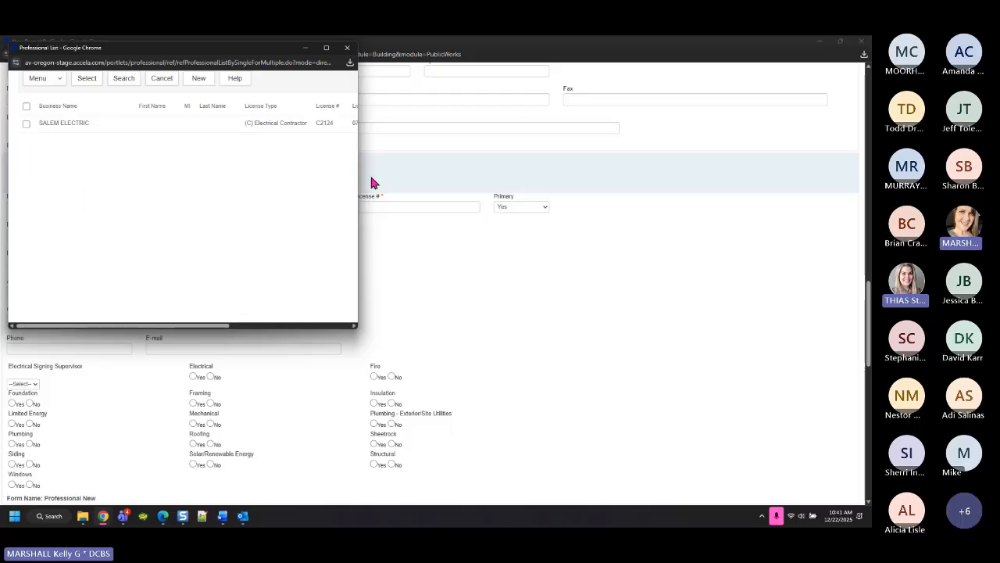
left_click_drag(357, 170, 625, 167)
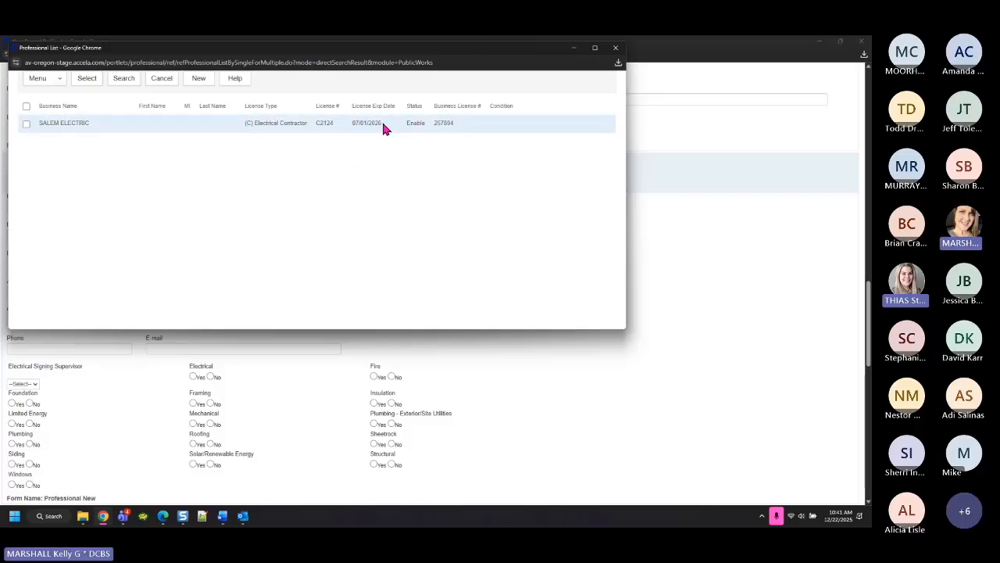
left_click(25, 125)
left_click(86, 80)
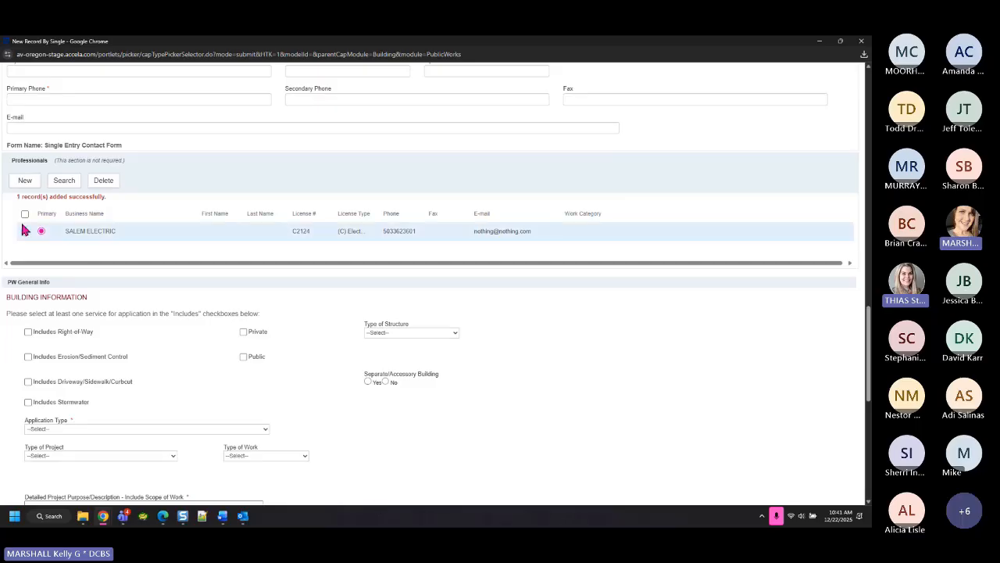
left_click(67, 182)
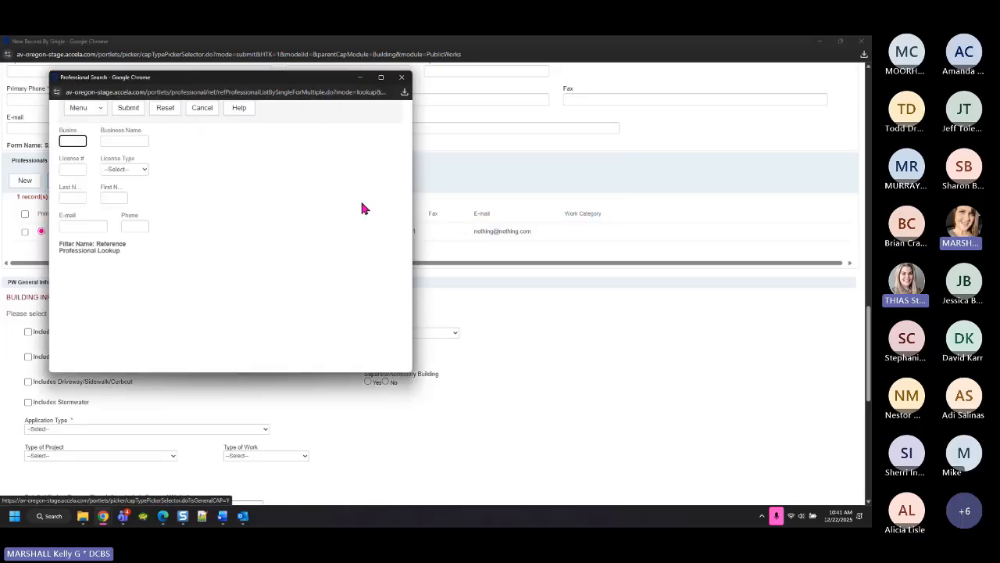
Maximize the Professional Search window and move between the License # and Business License # fields
left_click(381, 77)
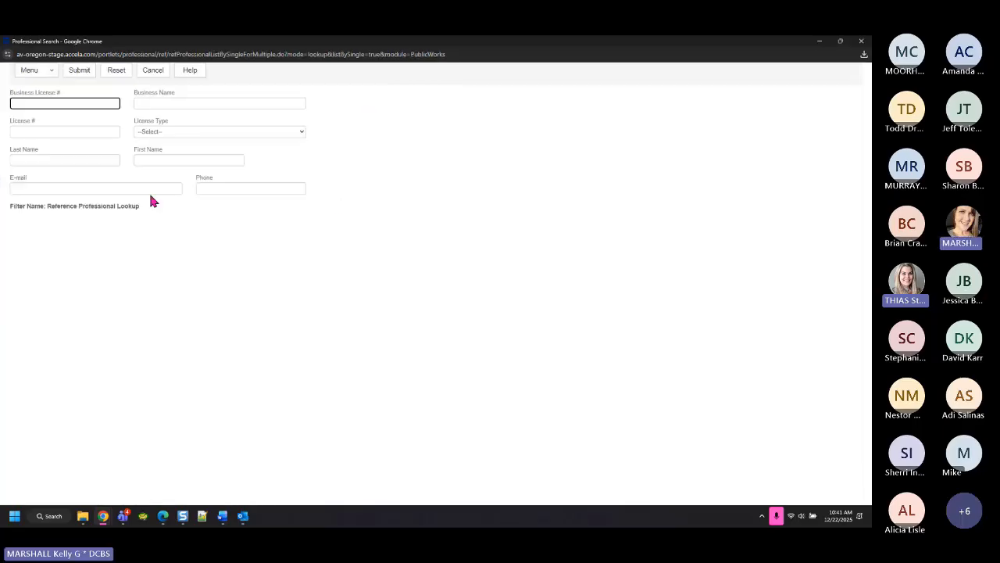
left_click(60, 133)
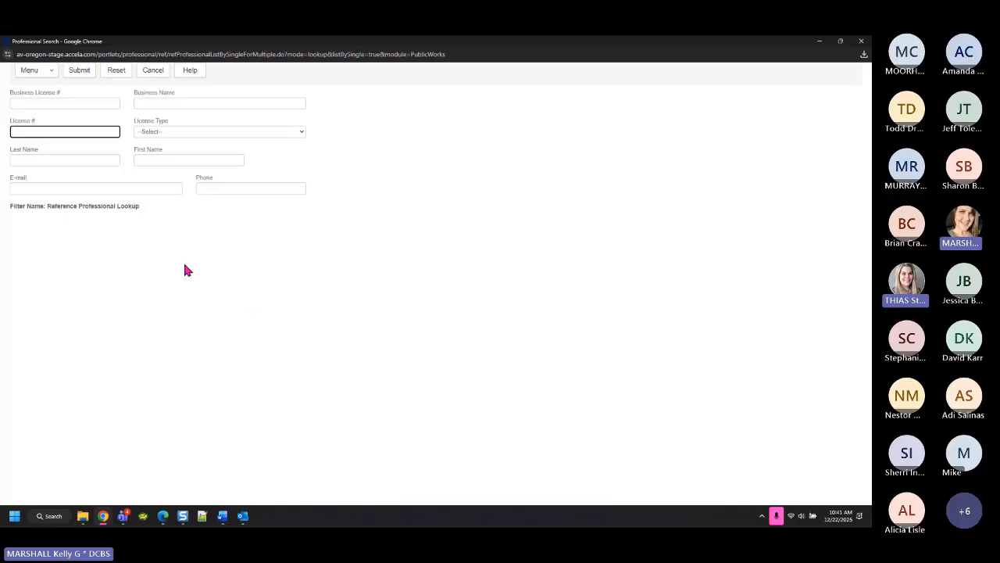
left_click(74, 104)
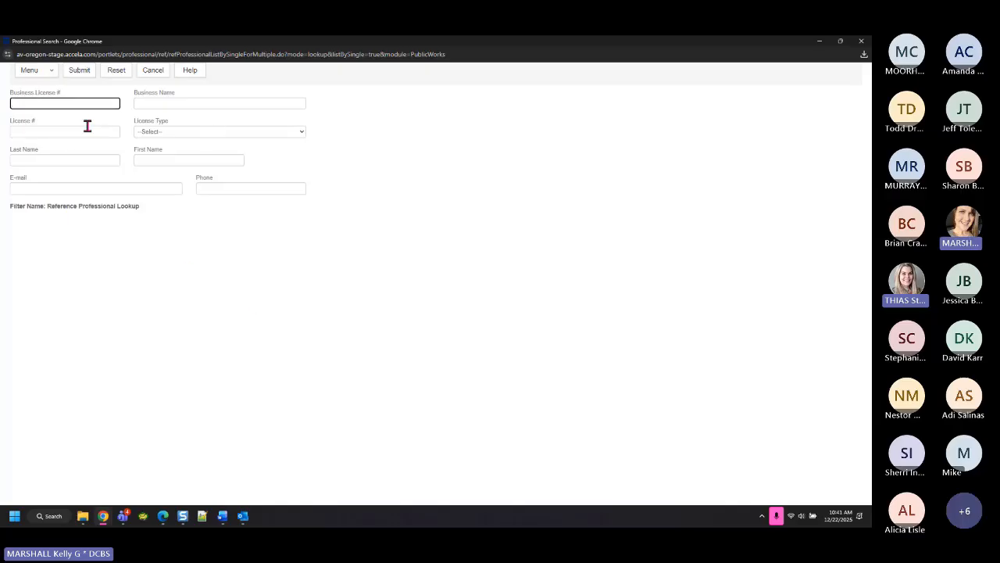
left_click(158, 100)
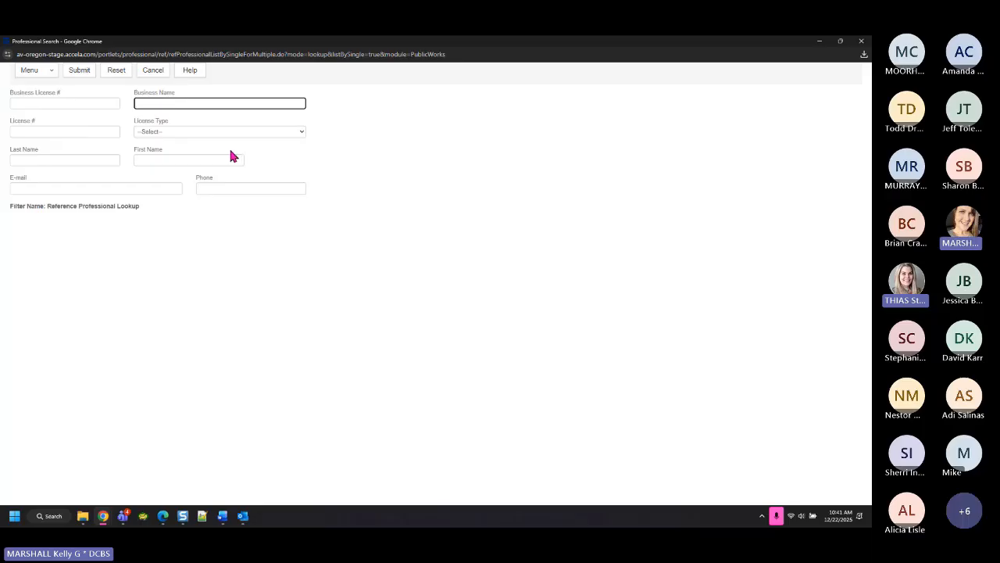
left_click(35, 131)
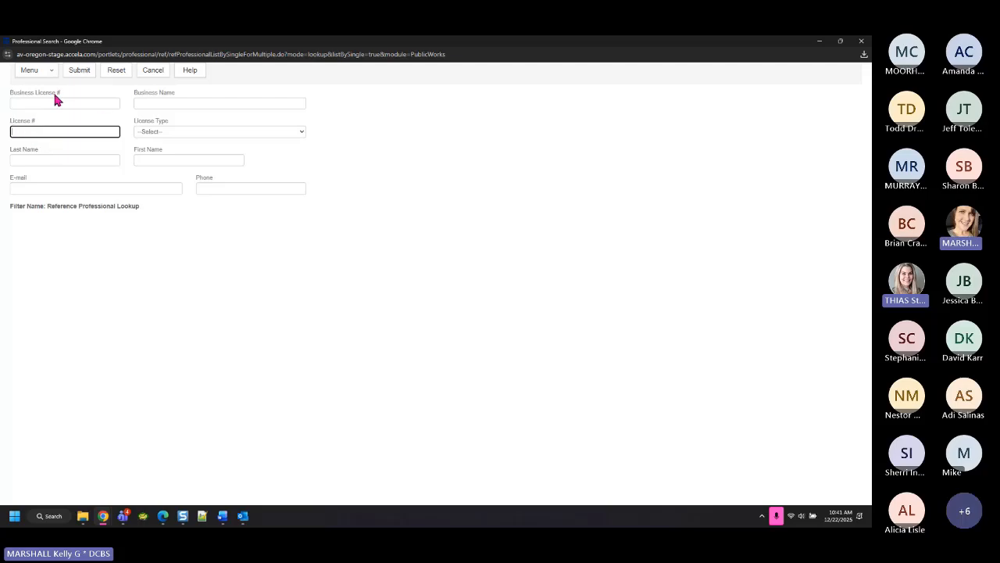
left_click(54, 101)
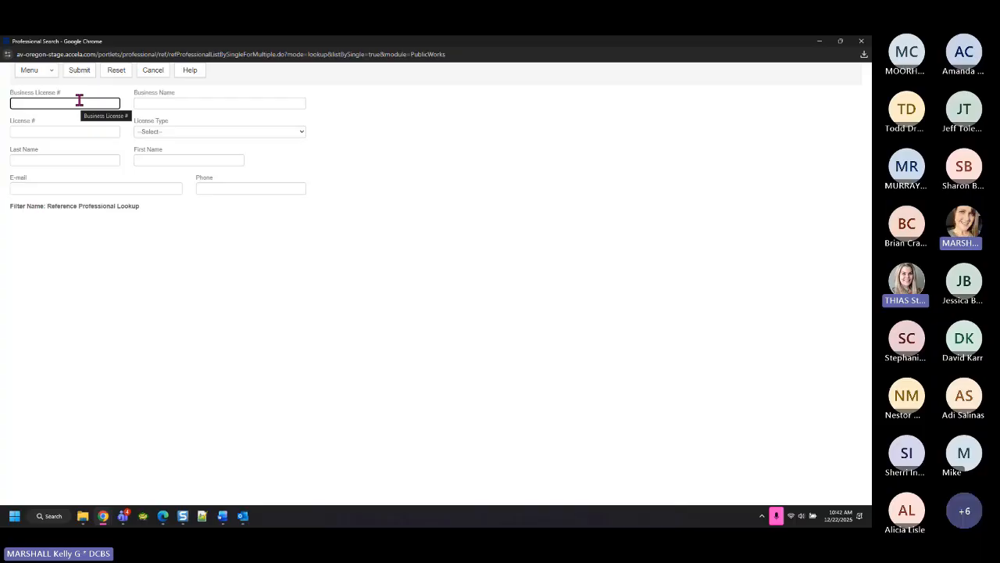
left_click(29, 131)
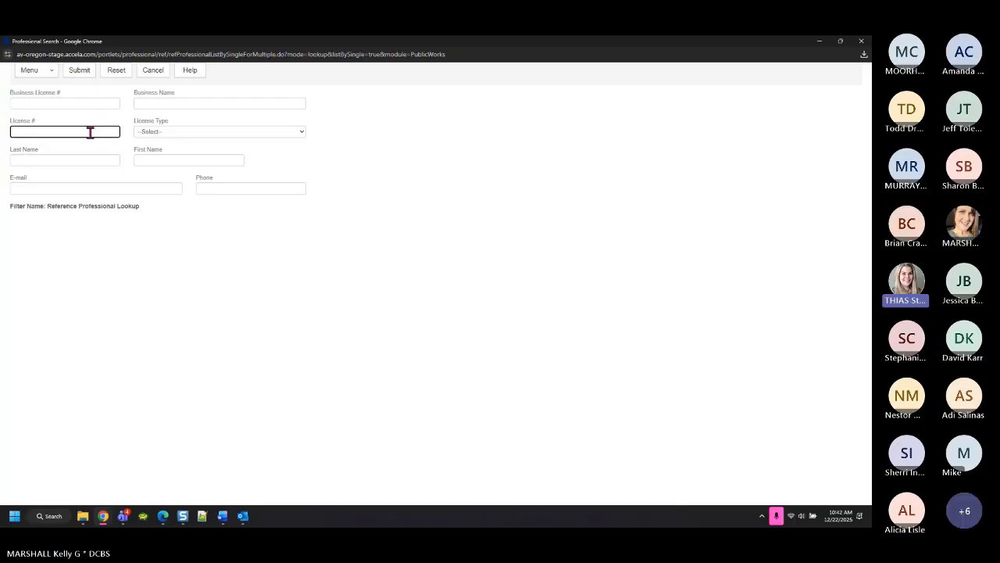
left_click(58, 102)
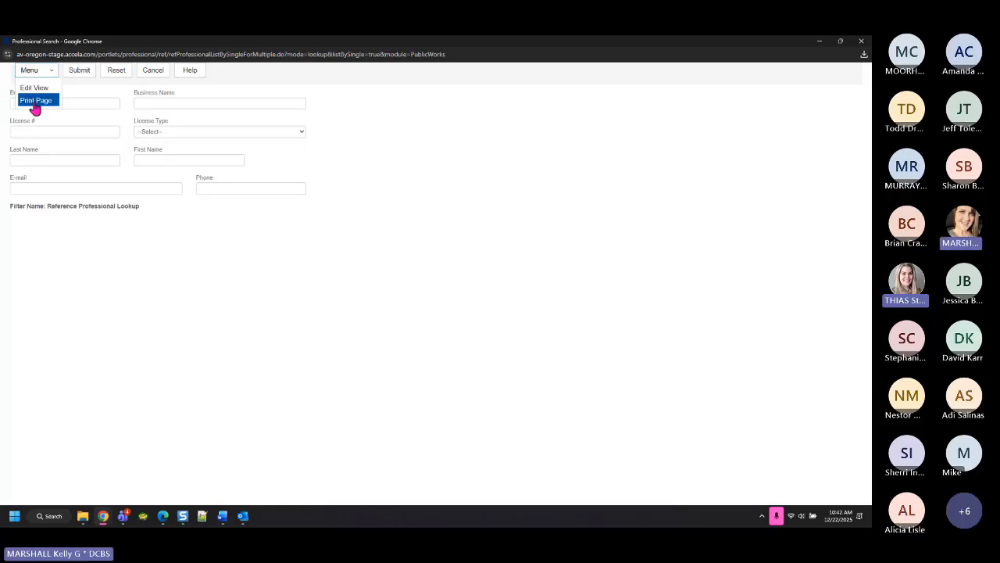
left_click(88, 103)
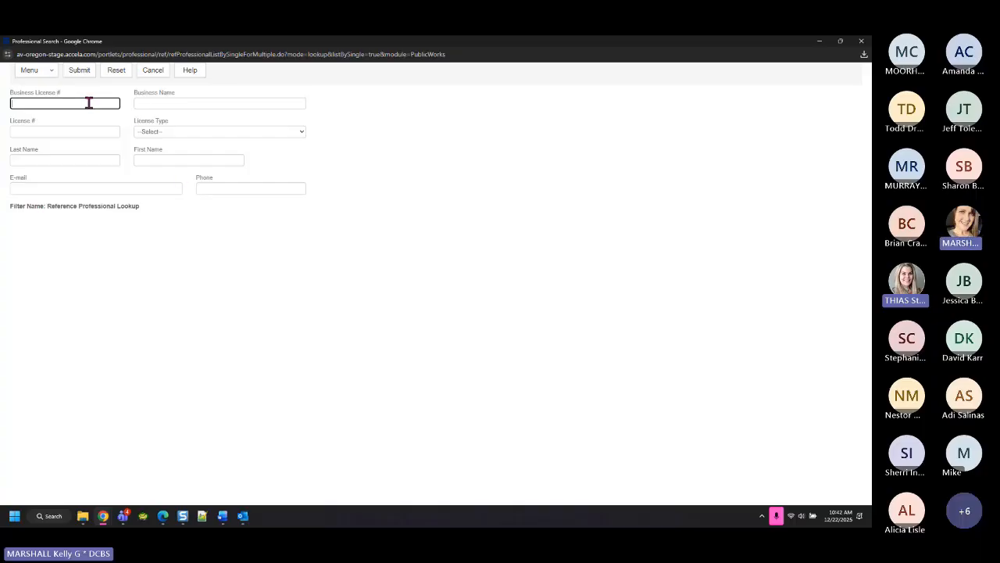
Leave License Type at --Select-- and cancel the search, returning to the record
left_click(160, 131)
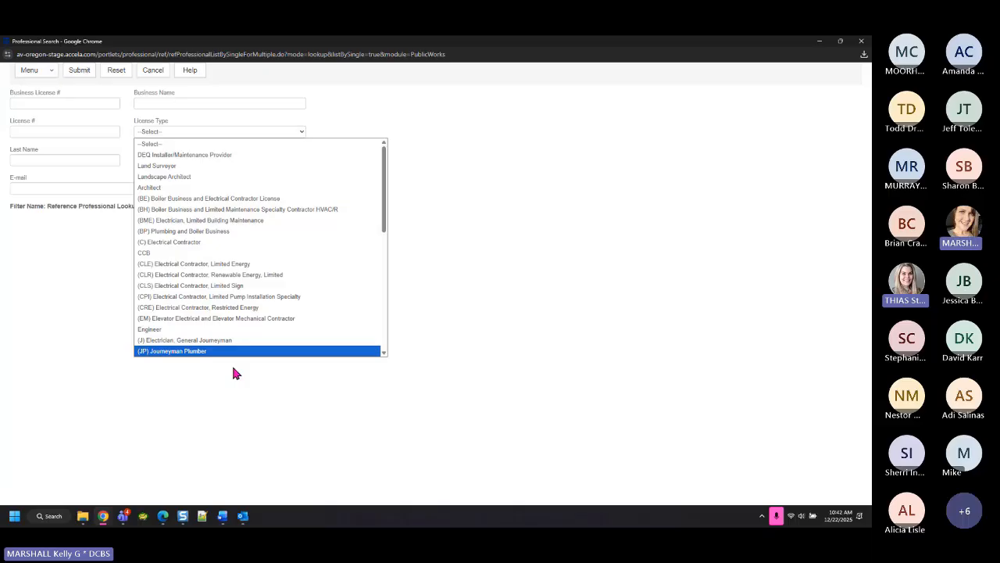
left_click(113, 316)
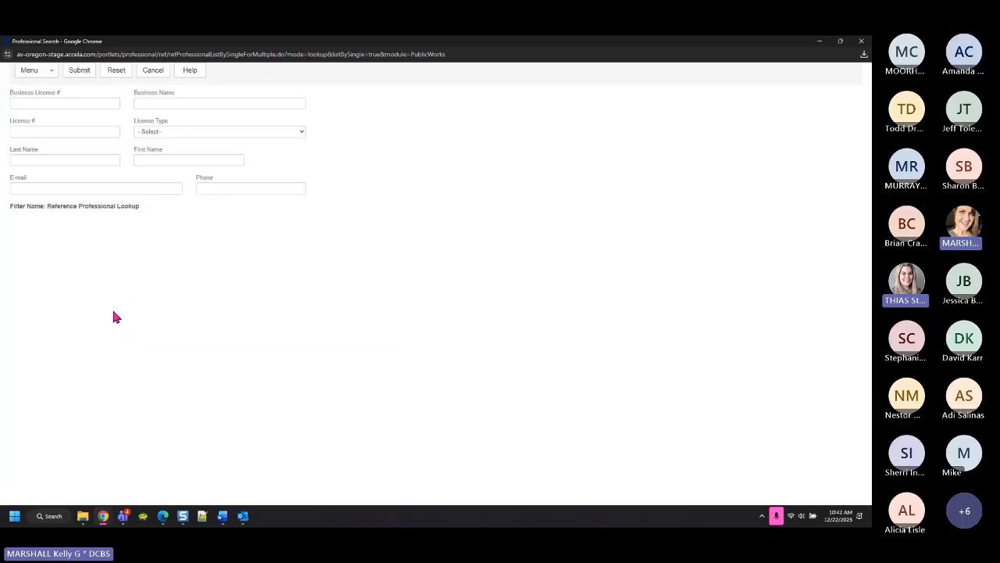
left_click(43, 103)
left_click(47, 131)
left_click(186, 133)
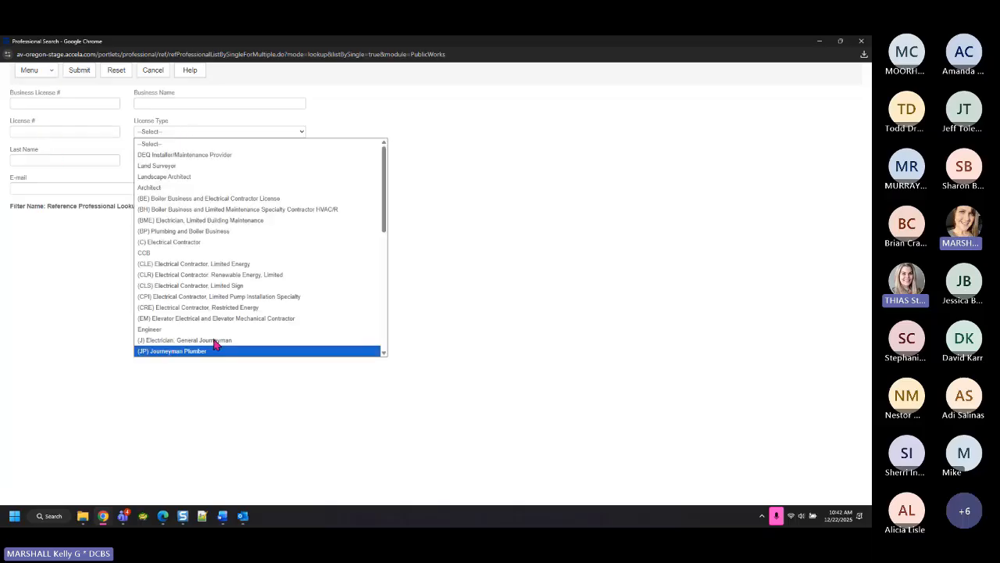
left_click(247, 412)
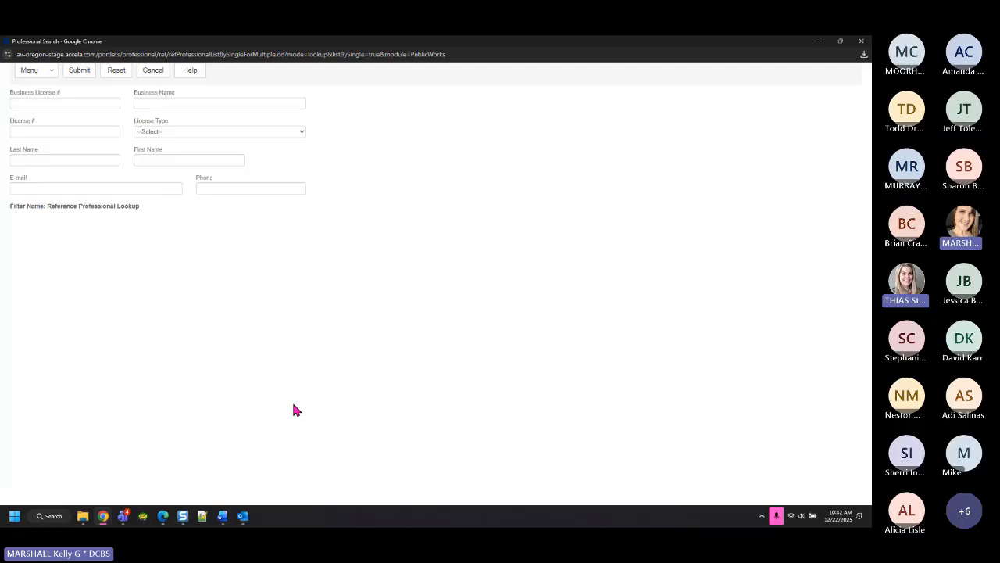
left_click(156, 72)
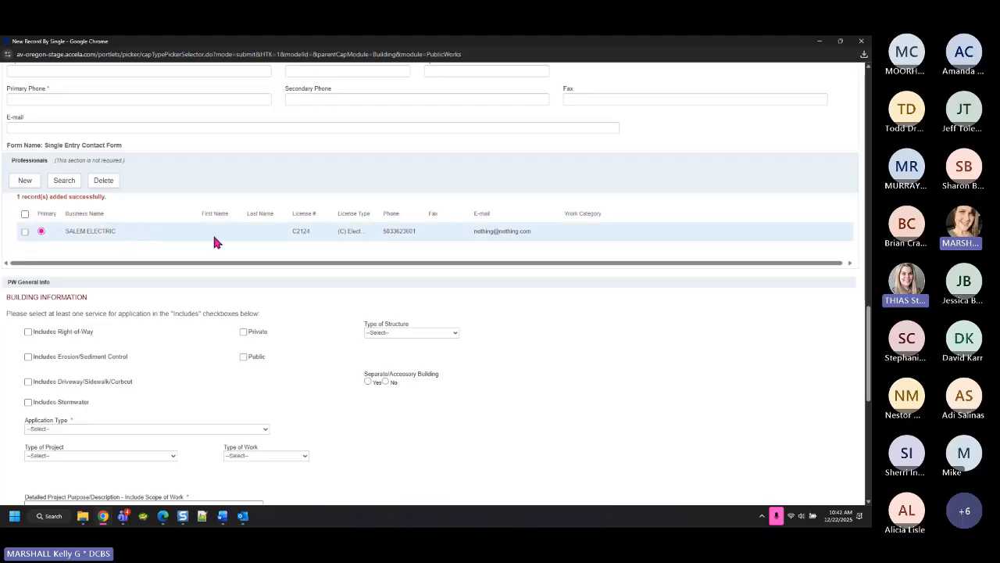
Fill the Applicant section from the SALEM ELECTRIC licensed professional using As Lic. Prof
scroll(211, 238, "up", 10)
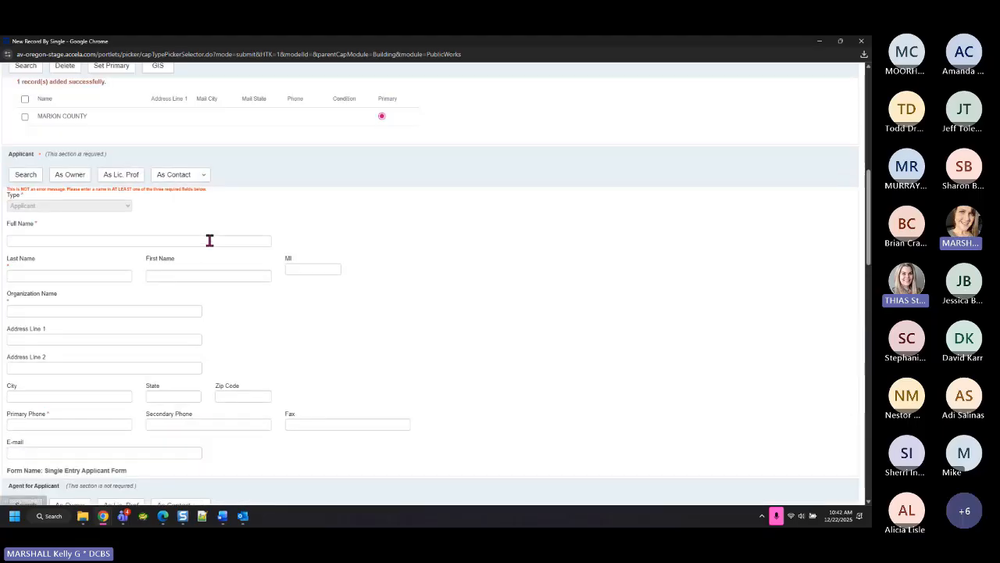
scroll(210, 240, "up", 1)
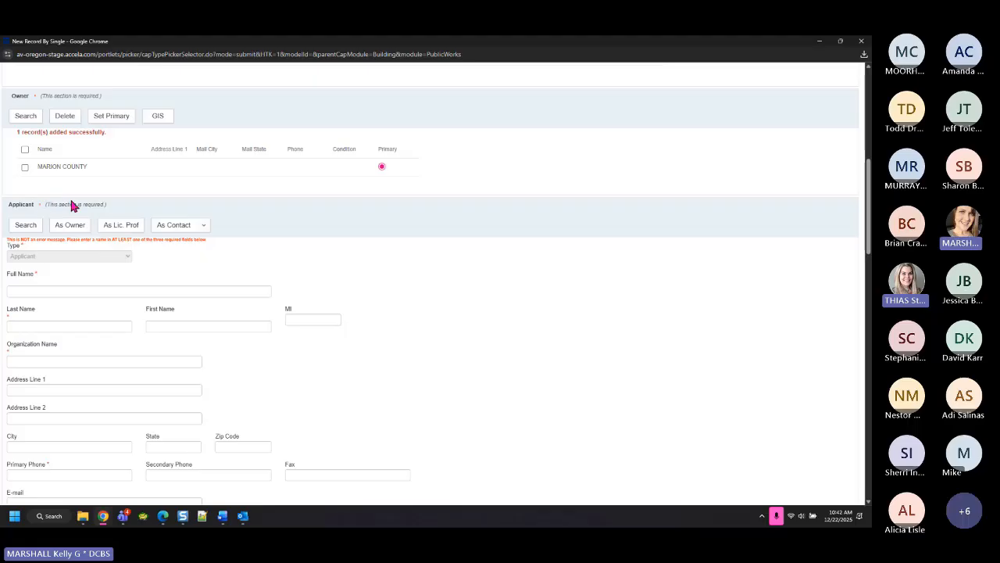
left_click(121, 225)
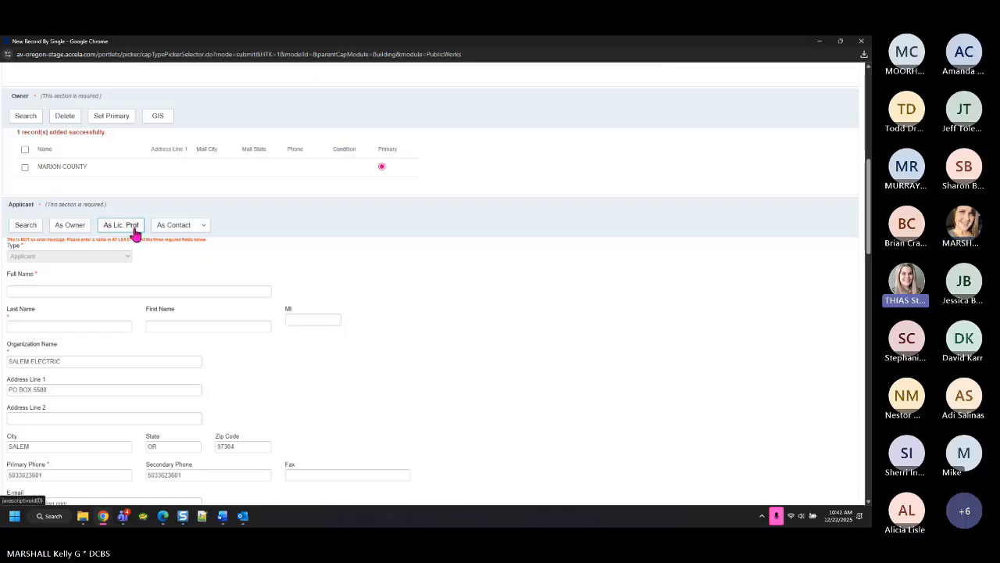
scroll(403, 356, "down", 2)
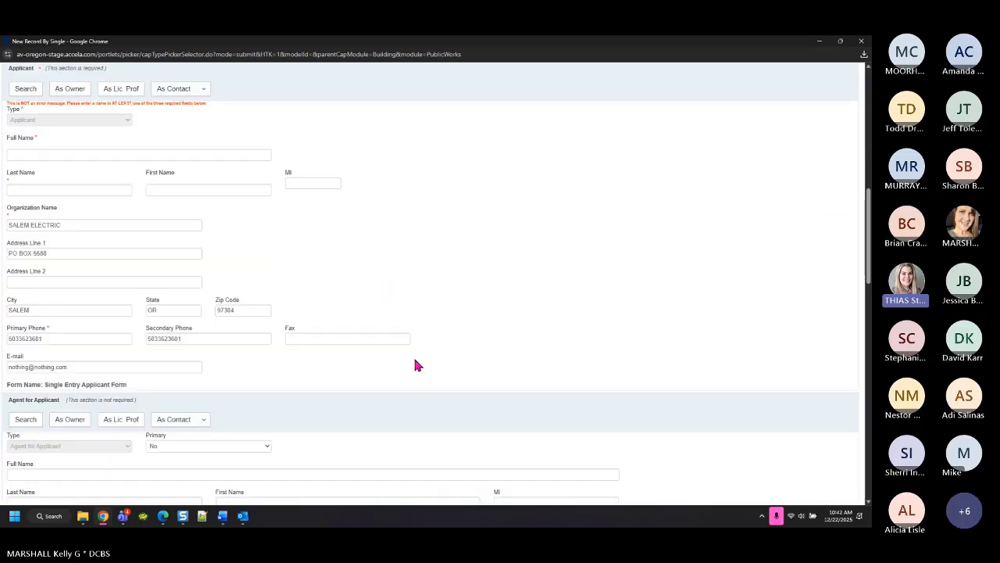
scroll(442, 322, "up", 1)
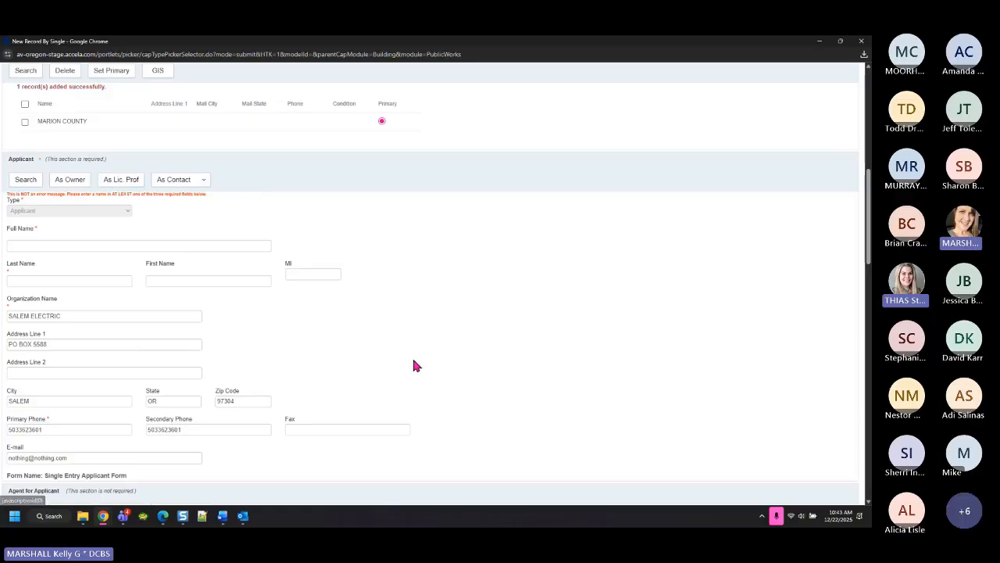
scroll(412, 361, "down", 10)
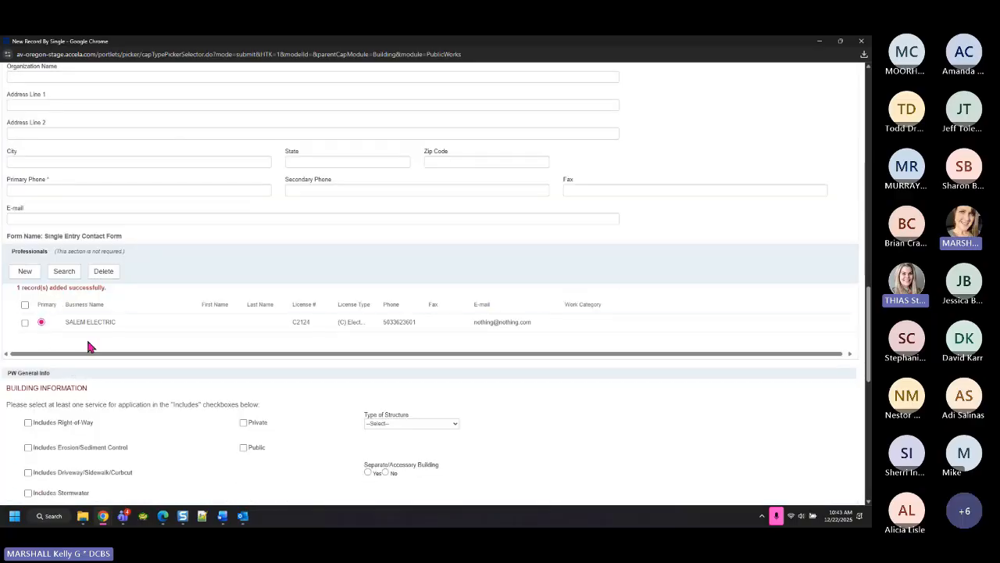
left_click_drag(18, 250, 128, 255)
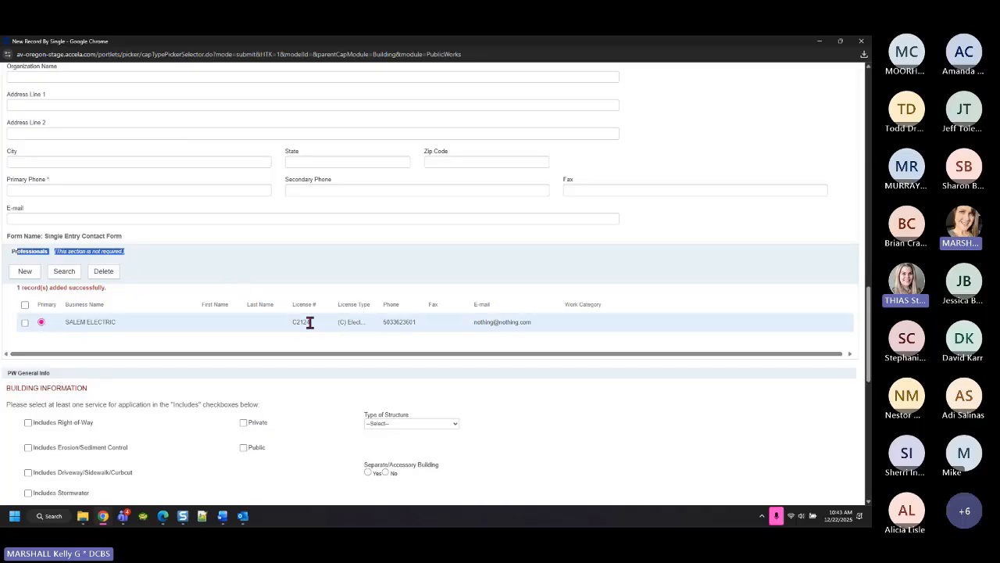
scroll(312, 317, "up", 8)
scroll(320, 315, "up", 2)
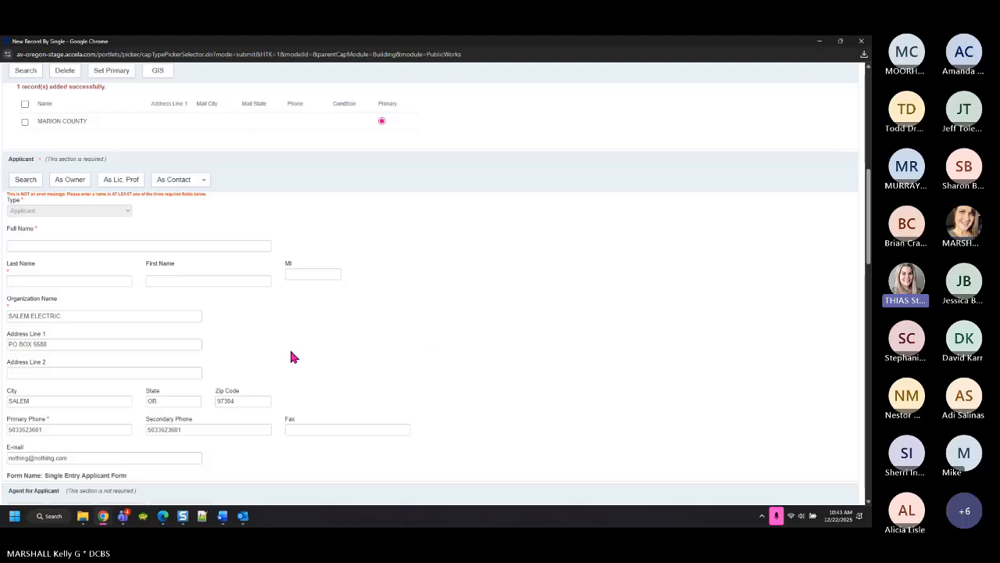
scroll(304, 343, "down", 2)
Replace the applicant's placeholder e-mail with the suggested autofill address
left_click(44, 342)
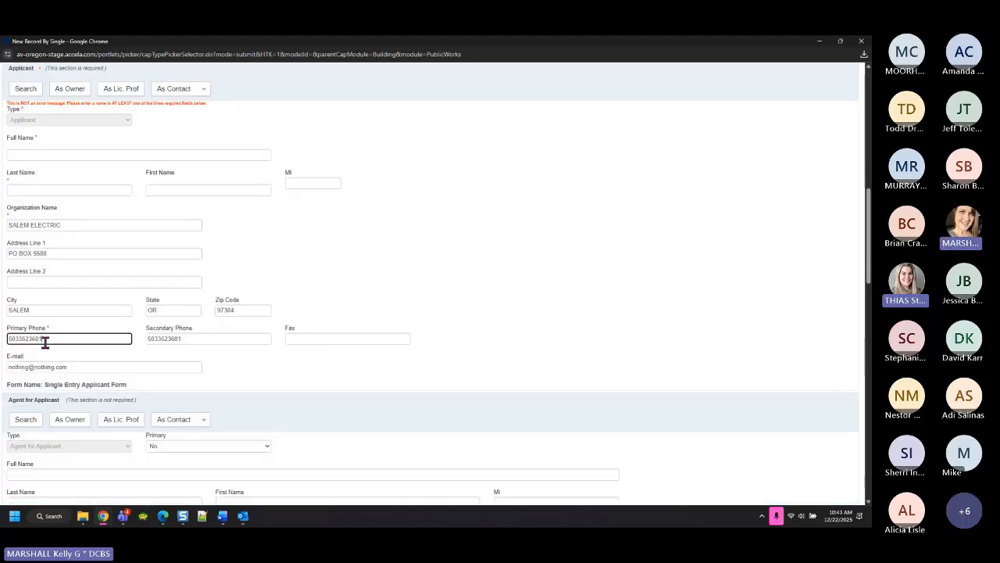
double_click(44, 342)
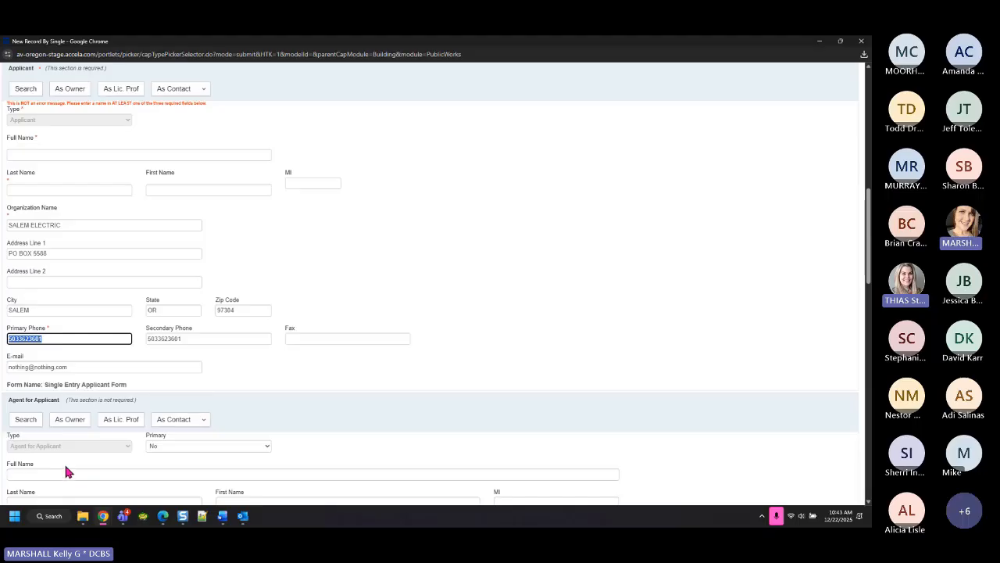
left_click_drag(85, 368, 2, 380)
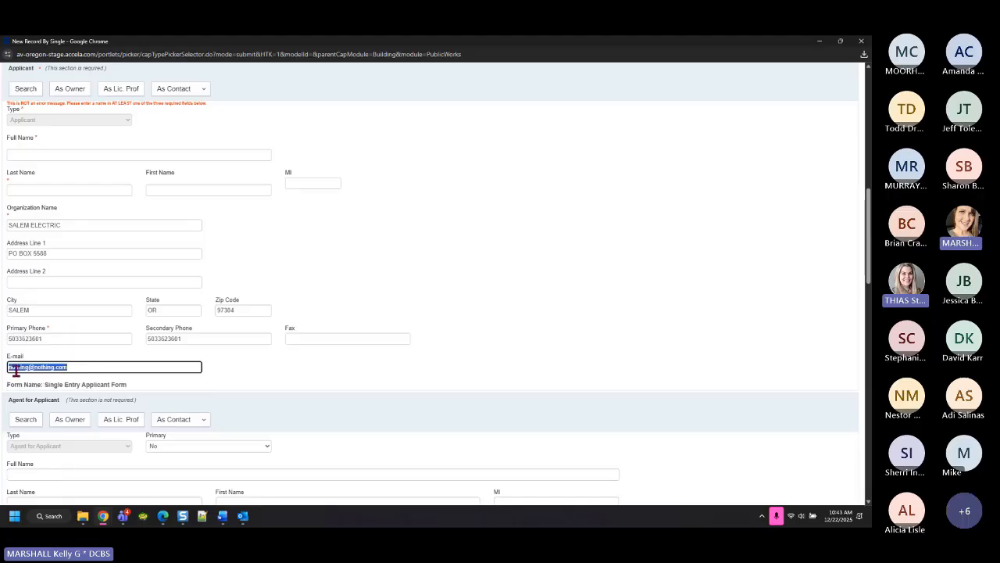
type("k")
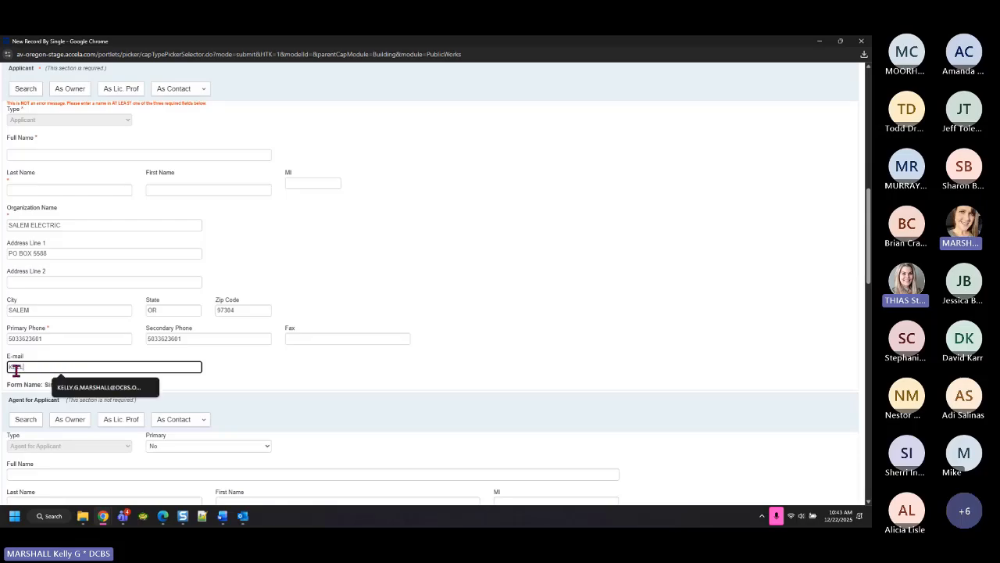
left_click(122, 398)
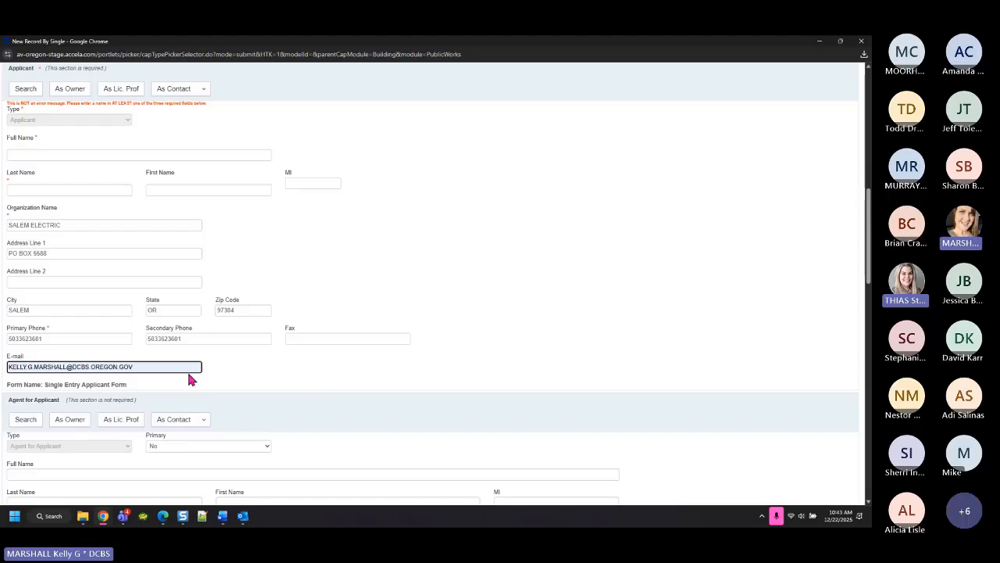
left_click(254, 385)
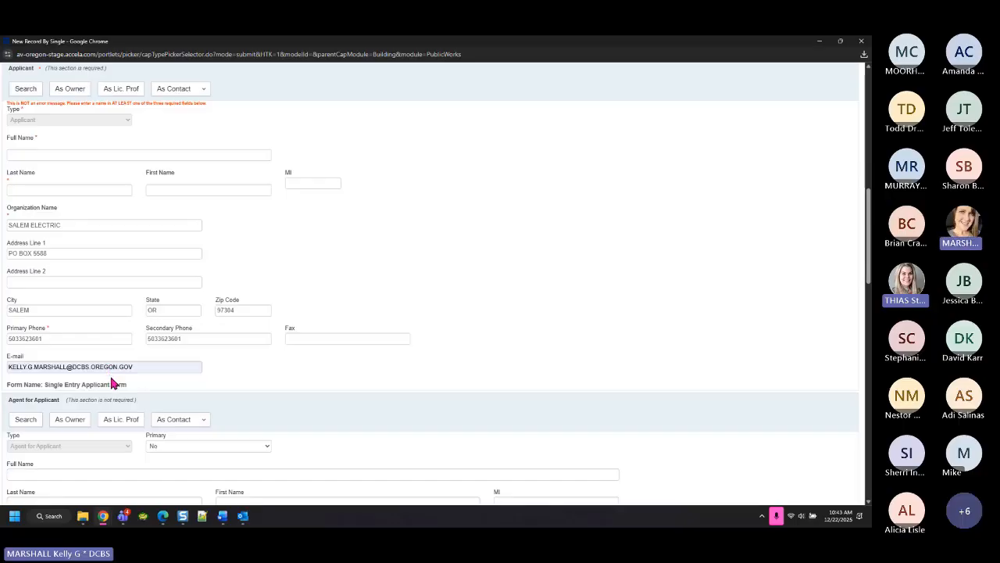
scroll(326, 431, "down", 2)
Clear the note text and enter the agent's full name, last name and first name
left_click_drag(101, 263, 136, 264)
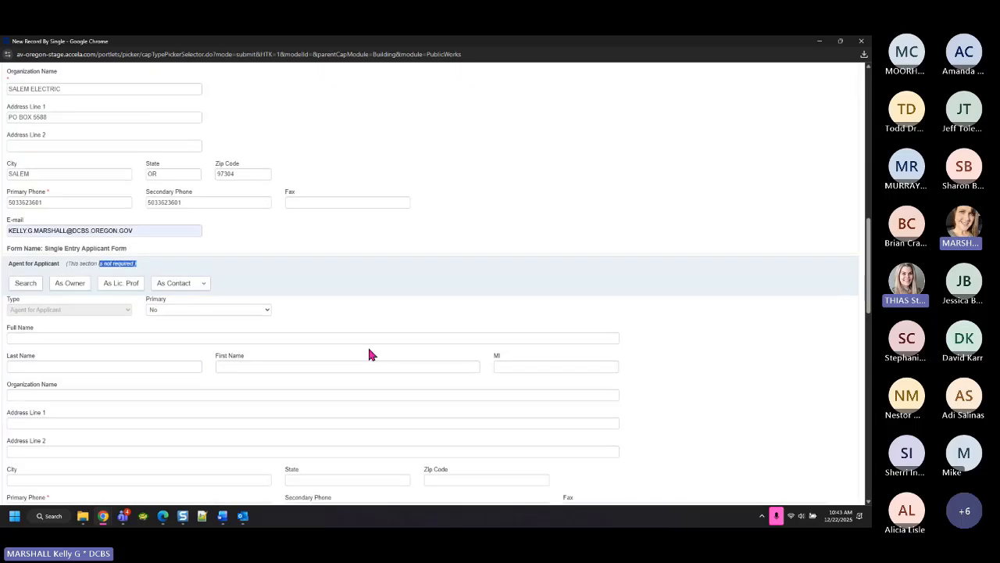
left_click(326, 303)
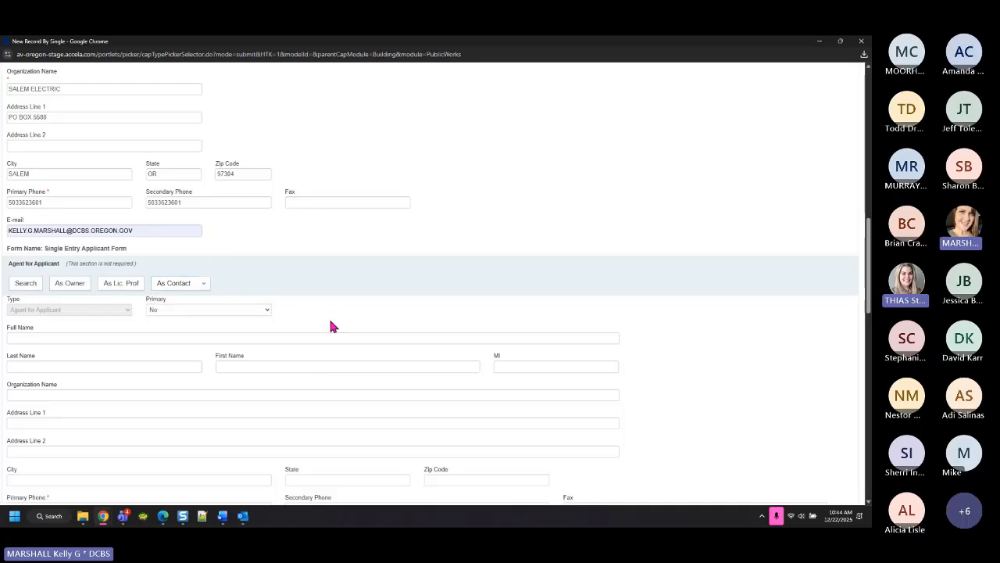
left_click(97, 338)
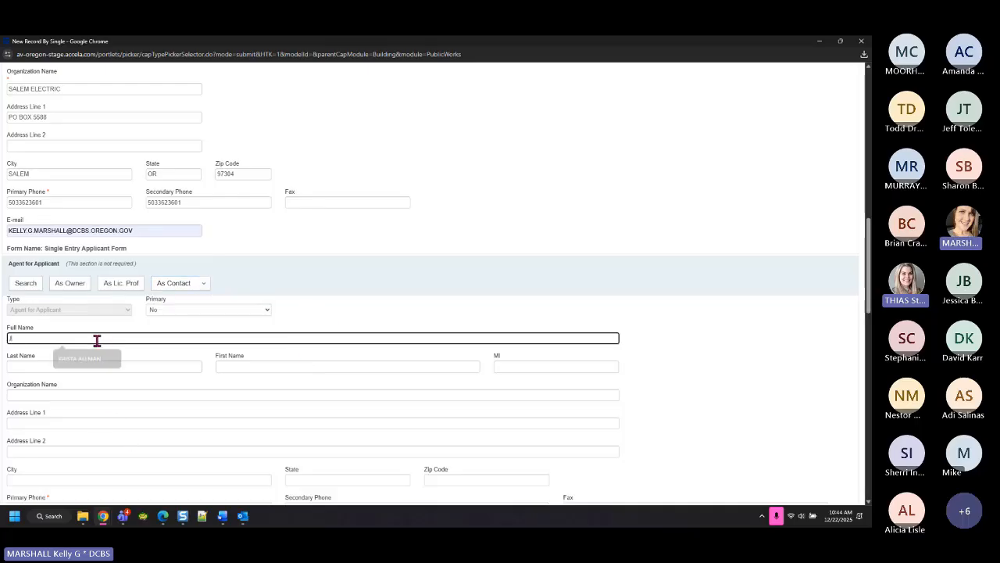
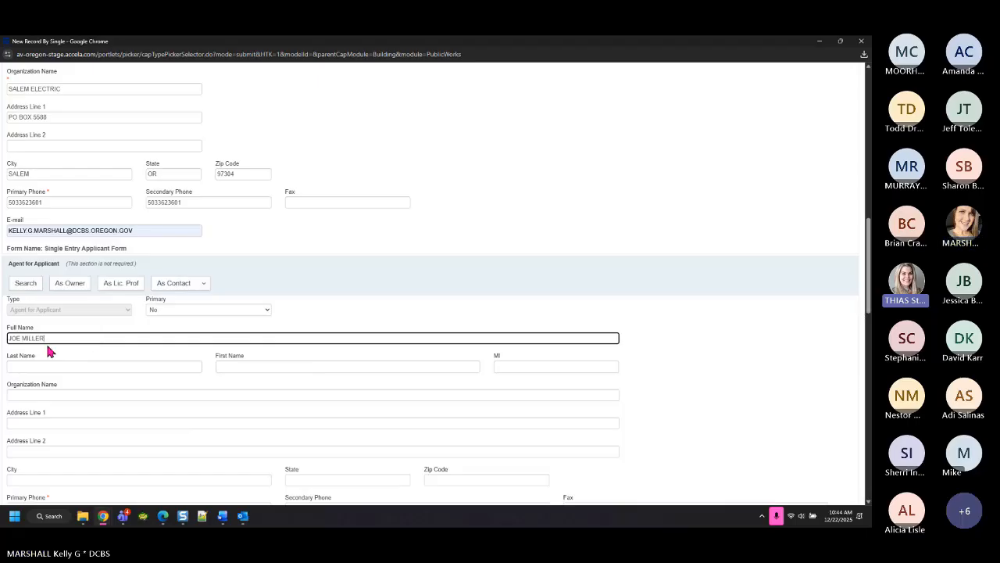
left_click(33, 368)
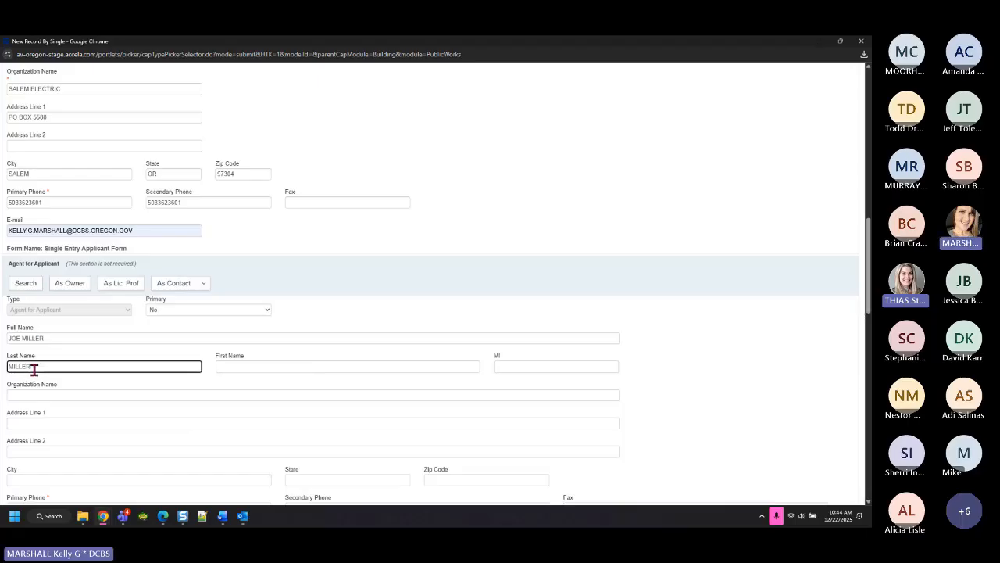
key("Tab")
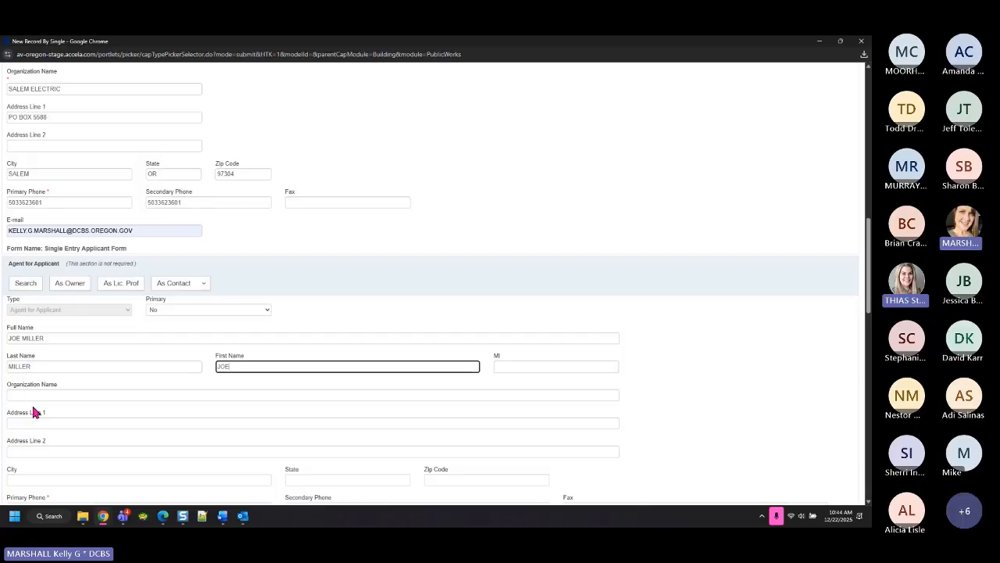
Enter organization SALEM, the agent's primary phone and an e-mail address
left_click(32, 396)
type("SALEM ELECTRIC")
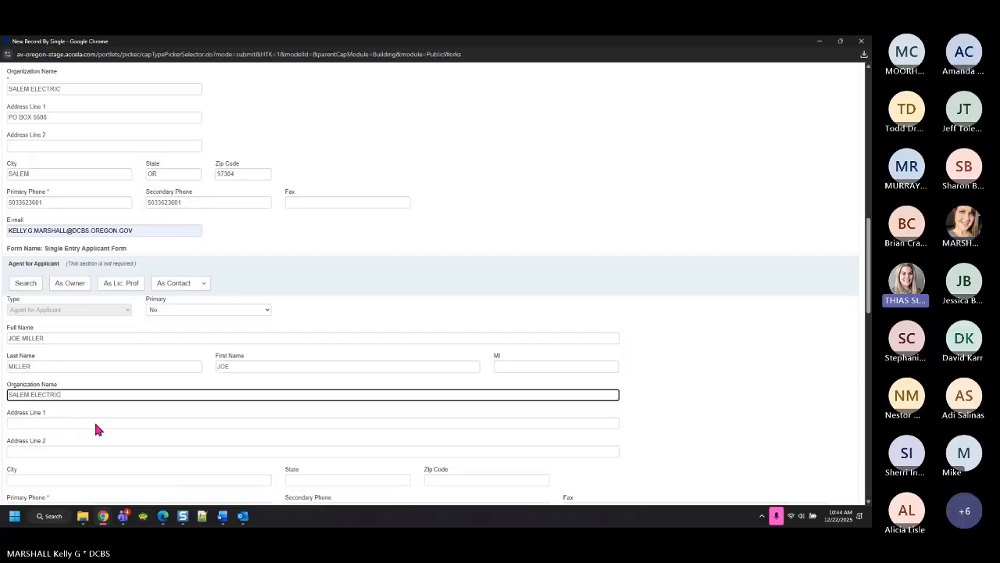
scroll(180, 457, "down", 1)
left_click(44, 418)
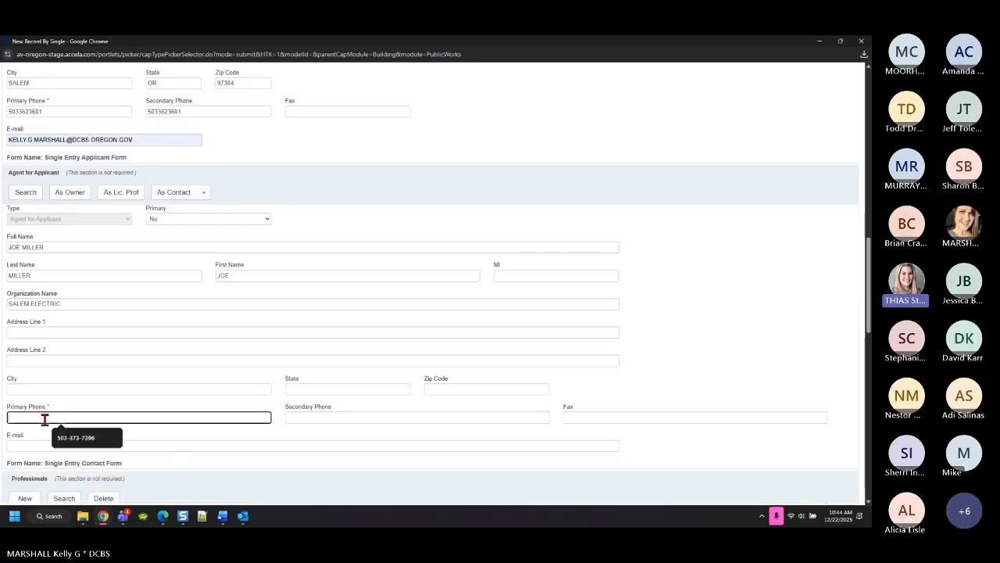
type("5035551212")
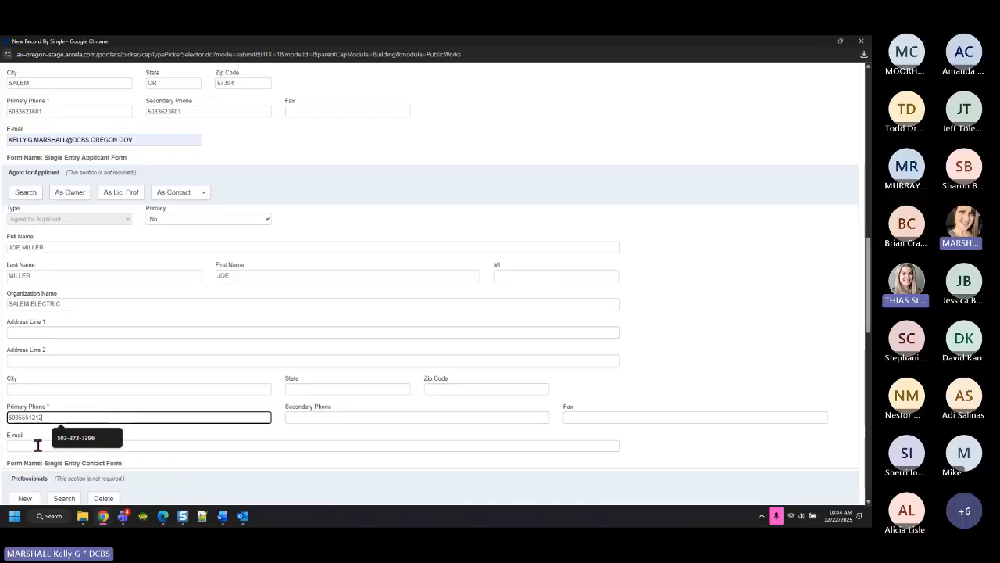
left_click(38, 445)
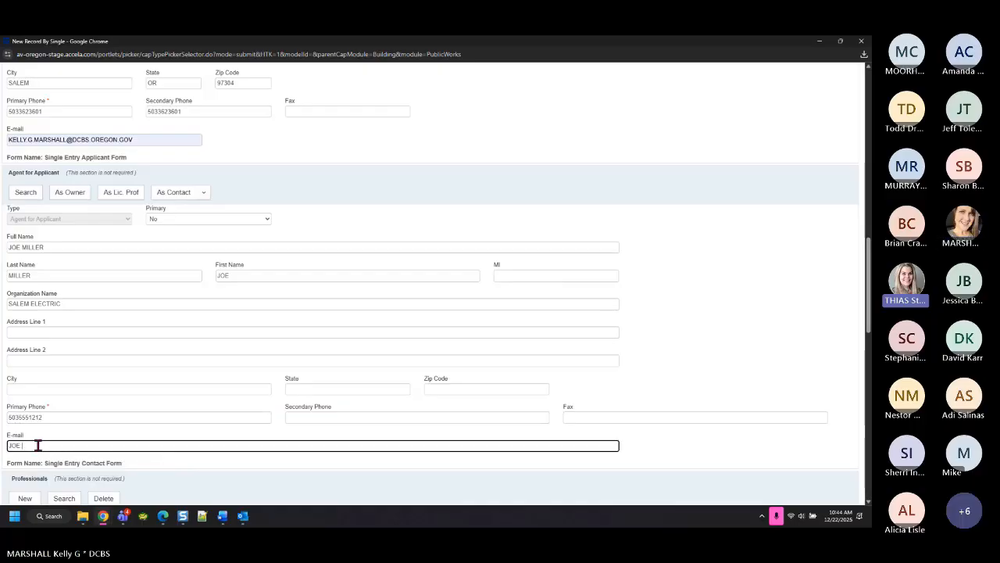
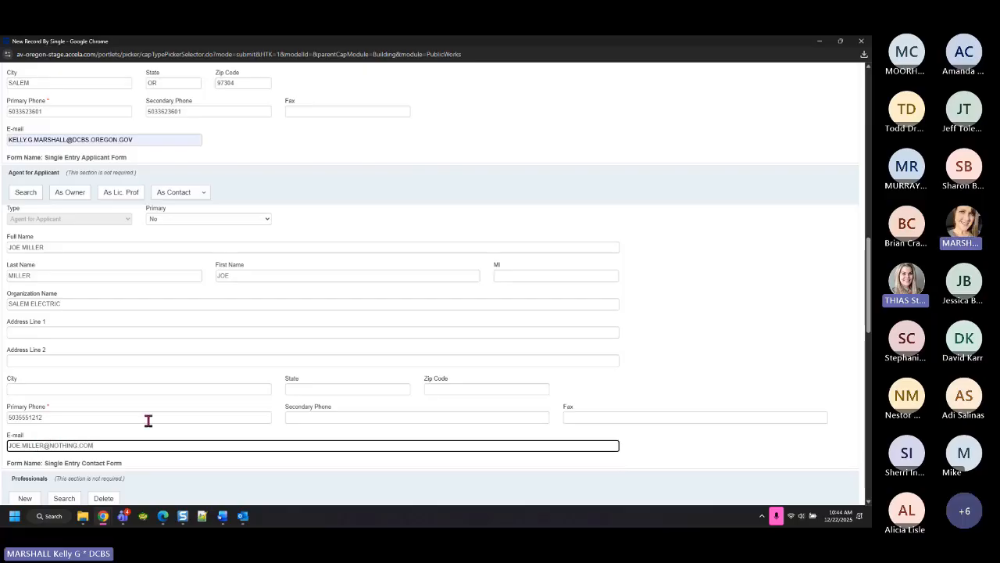
Delete the agent's e-mail address, leaving the field empty, and show the As Contact options
left_click_drag(107, 446, 3, 482)
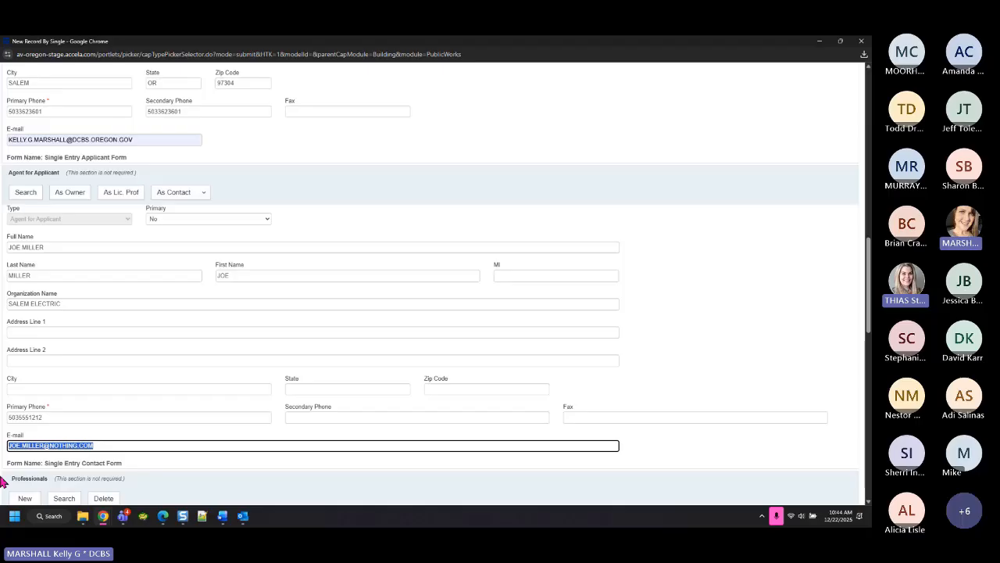
key("BackSpace")
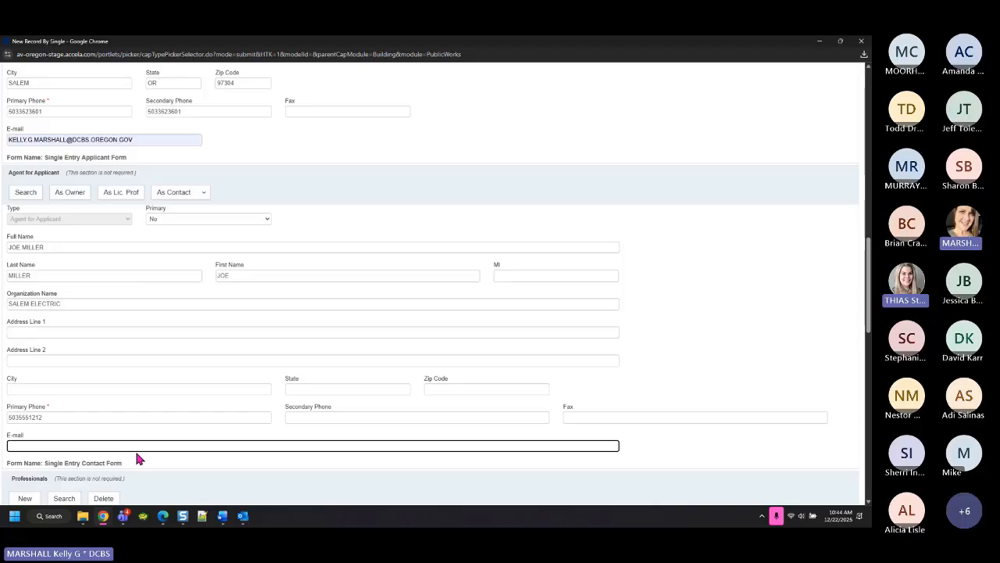
left_click(180, 191)
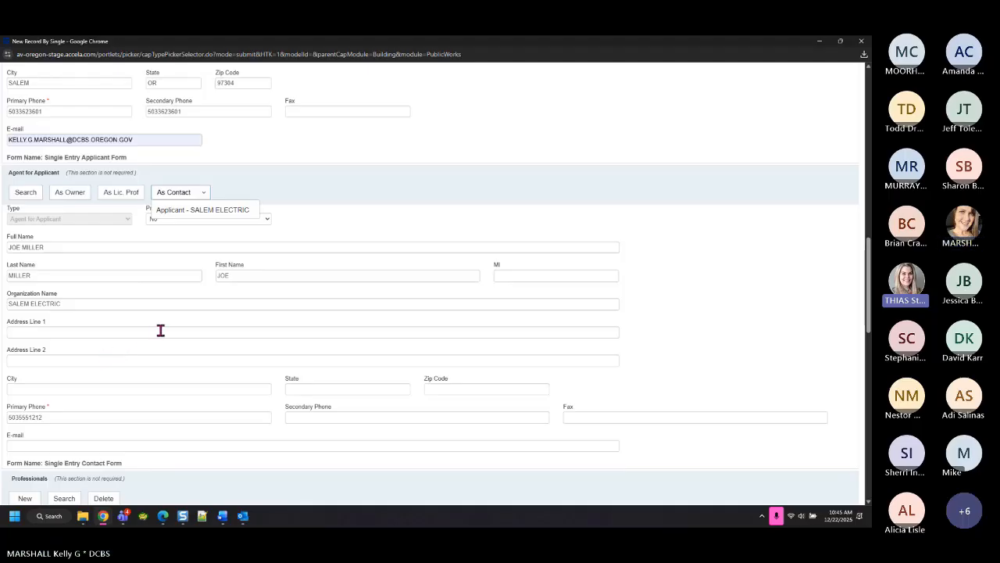
left_click(819, 40)
left_click(23, 203)
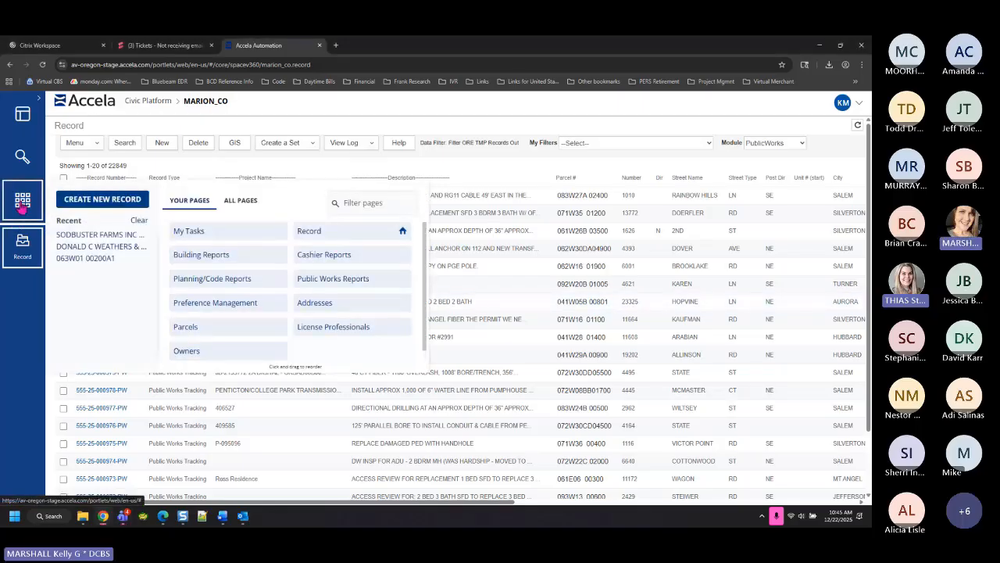
left_click(244, 204)
scroll(387, 313, "down", 2)
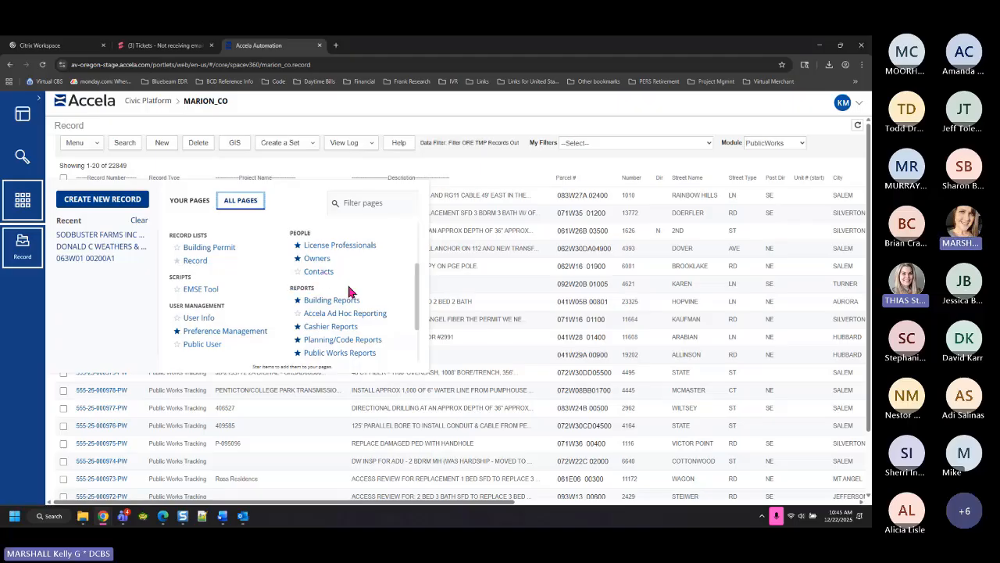
left_click(479, 165)
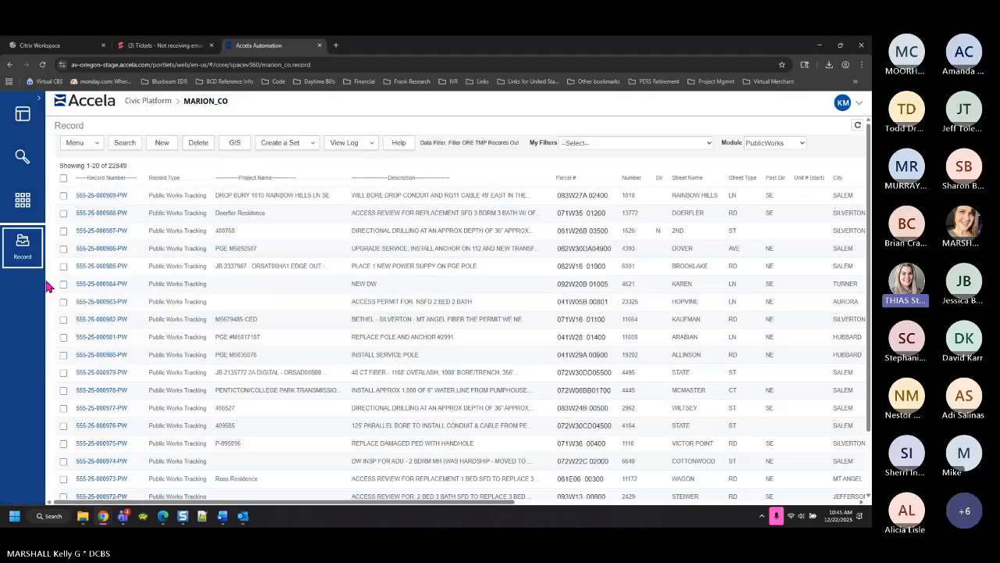
mouse_move(102, 516)
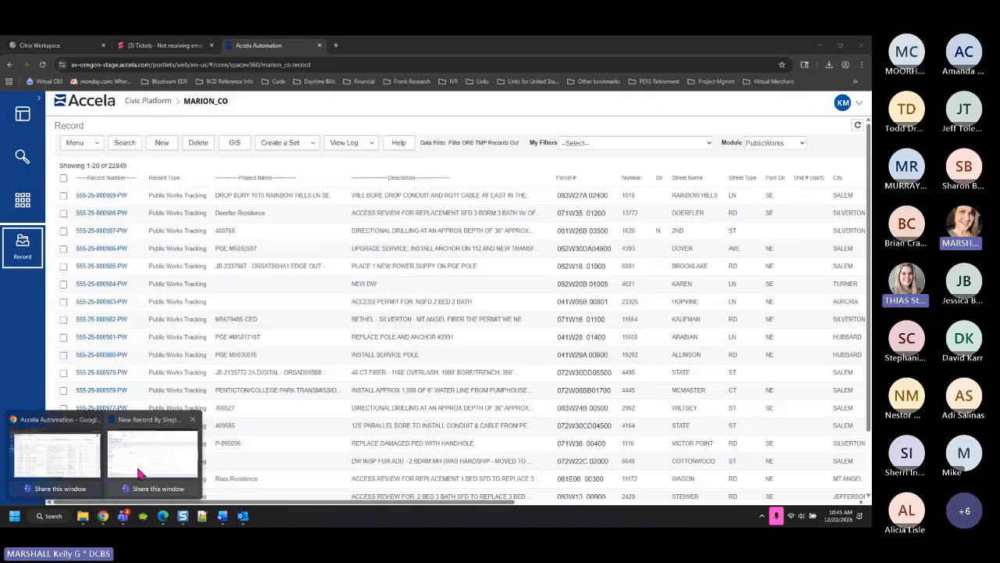
left_click(168, 459)
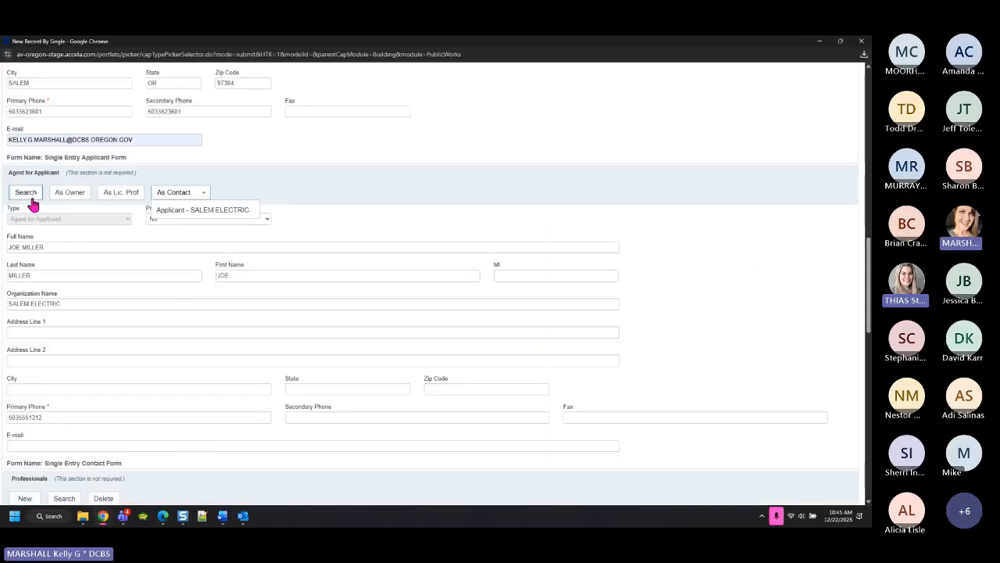
triple_click(36, 248)
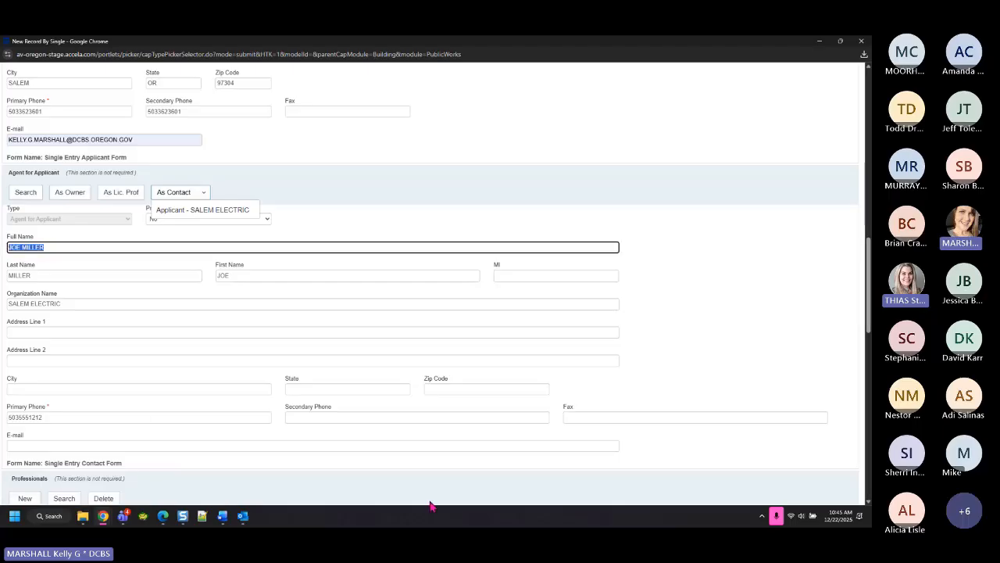
left_click(71, 306)
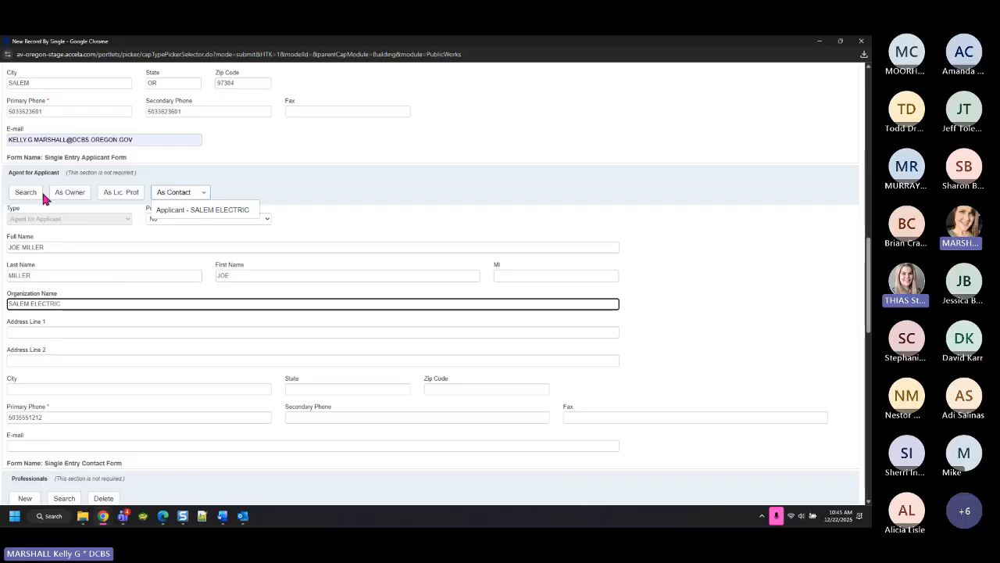
triple_click(54, 248)
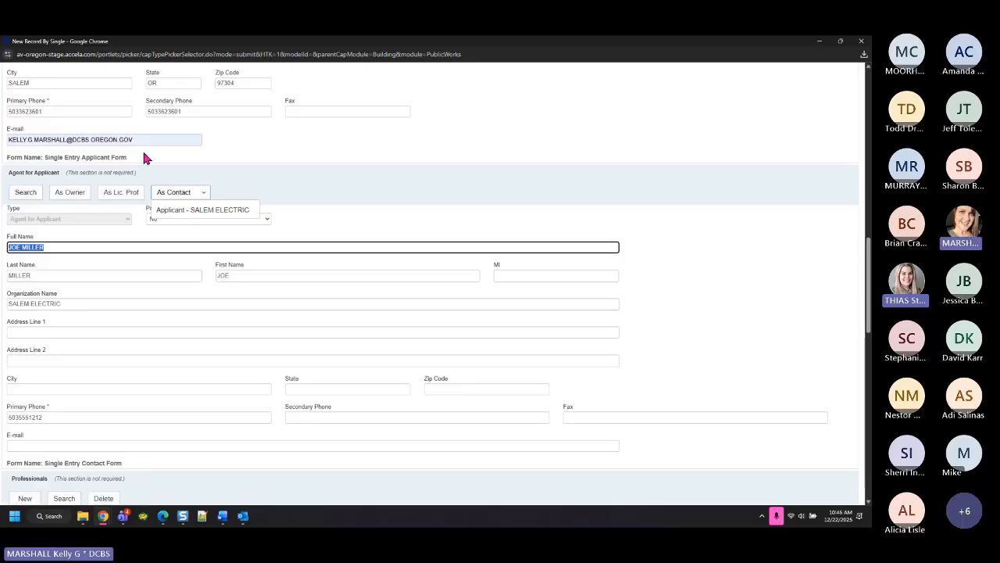
left_click(524, 263)
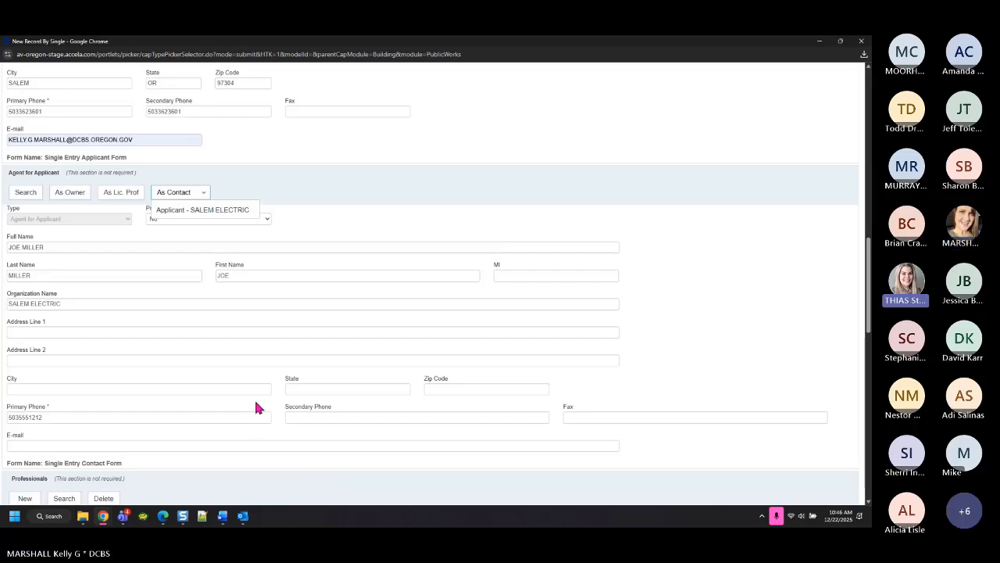
Scroll past the Professionals table to the PW General Info Building Information questions
scroll(258, 407, "down", 4)
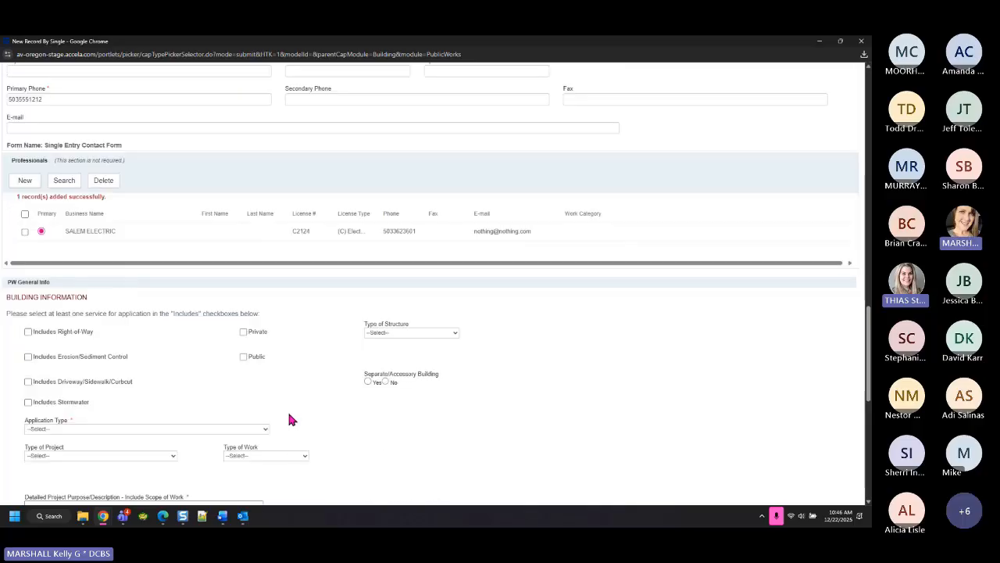
scroll(525, 397, "down", 1)
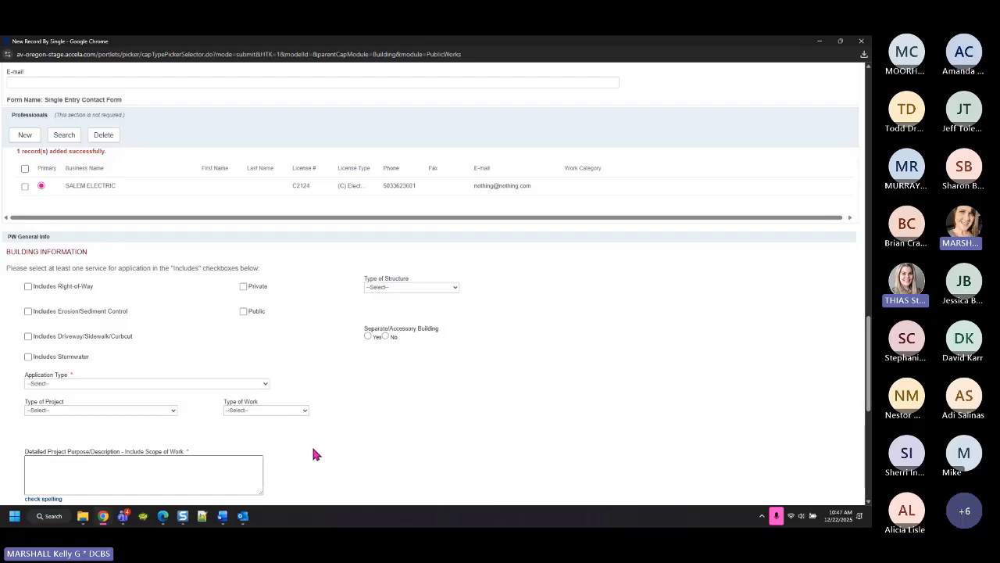
scroll(445, 417, "down", 1)
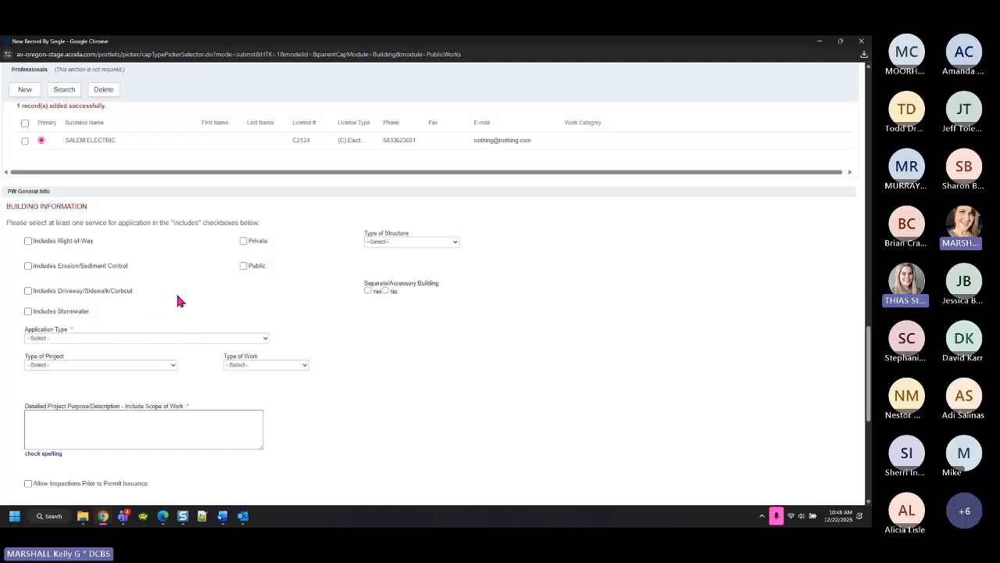
double_click(77, 223)
Tick Includes Right-of-Way and set the Application Type to Major Construction
left_click(28, 241)
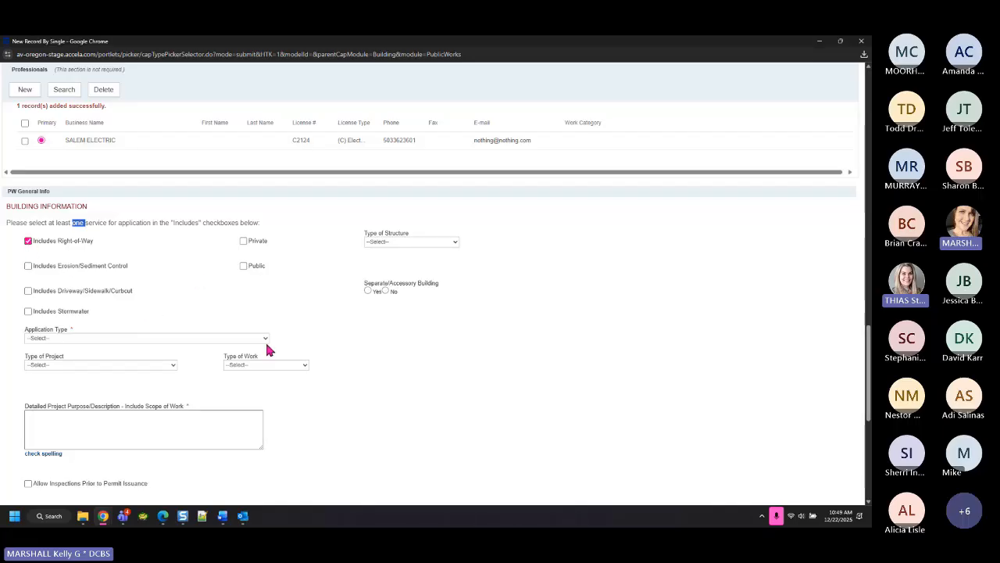
left_click(458, 409)
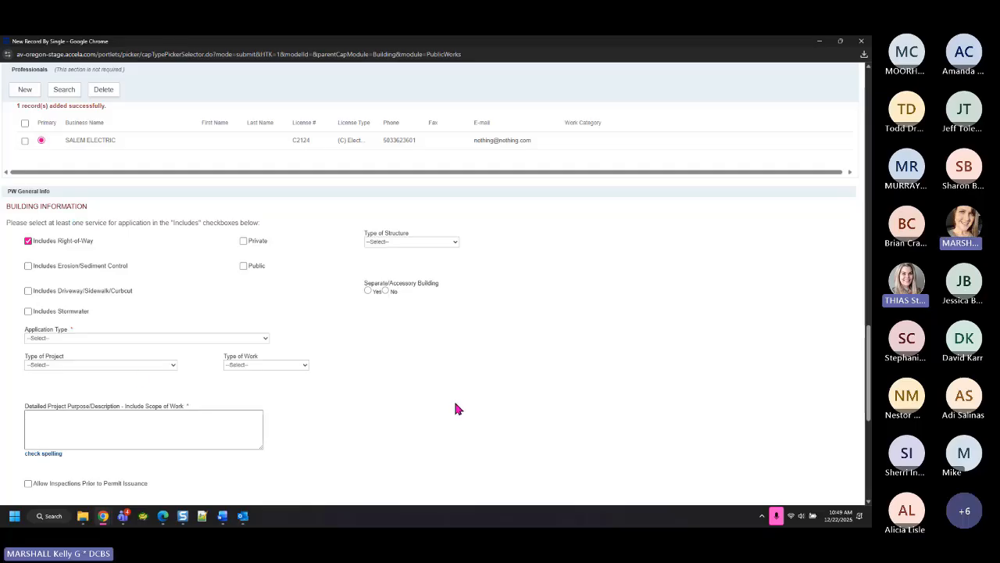
left_click(131, 338)
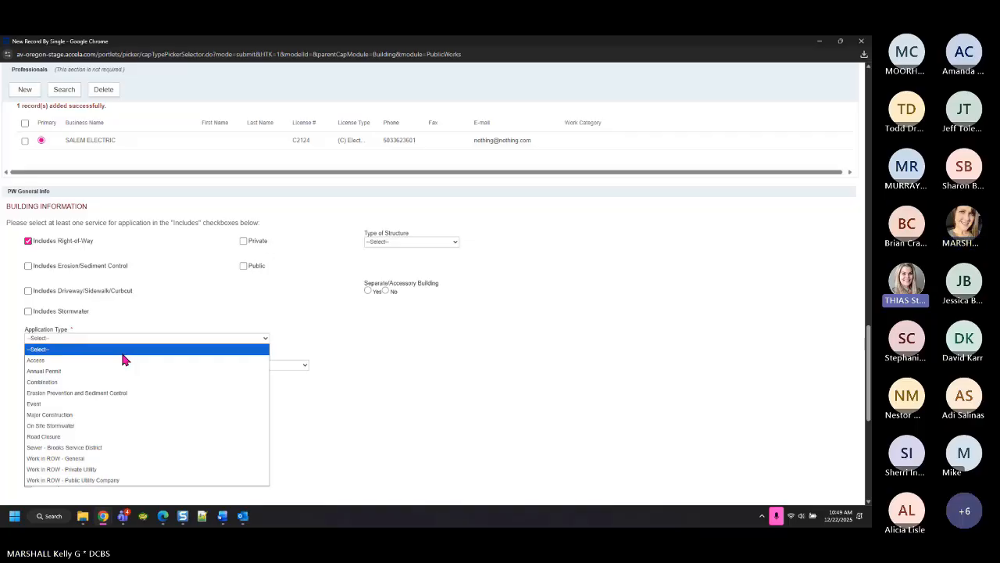
left_click(63, 415)
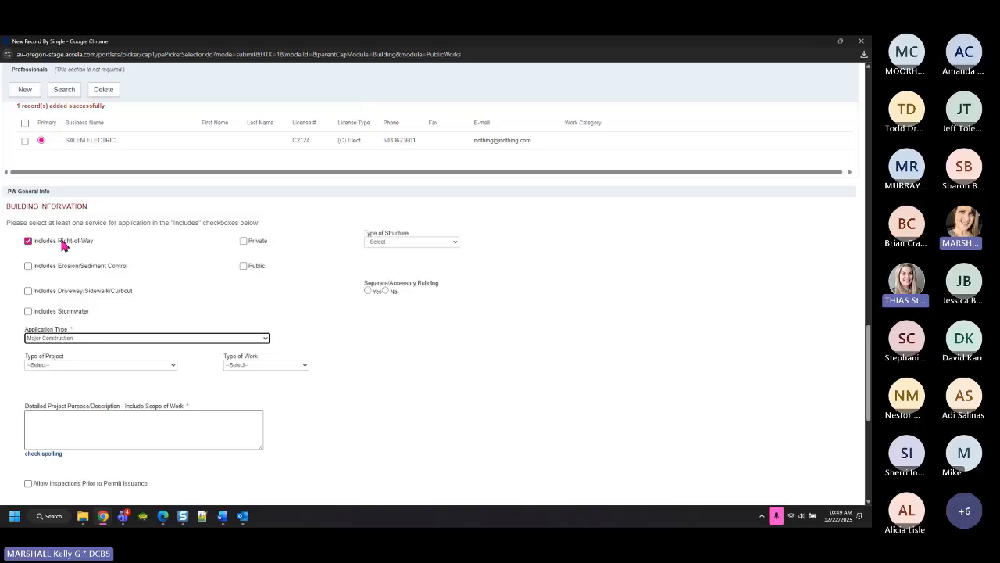
Try the Erosion/Sediment Control, Driveway/Sidewalk/Curbcut and Stormwater boxes, leaving only Erosion/Sediment Control added
left_click(28, 265)
left_click(28, 291)
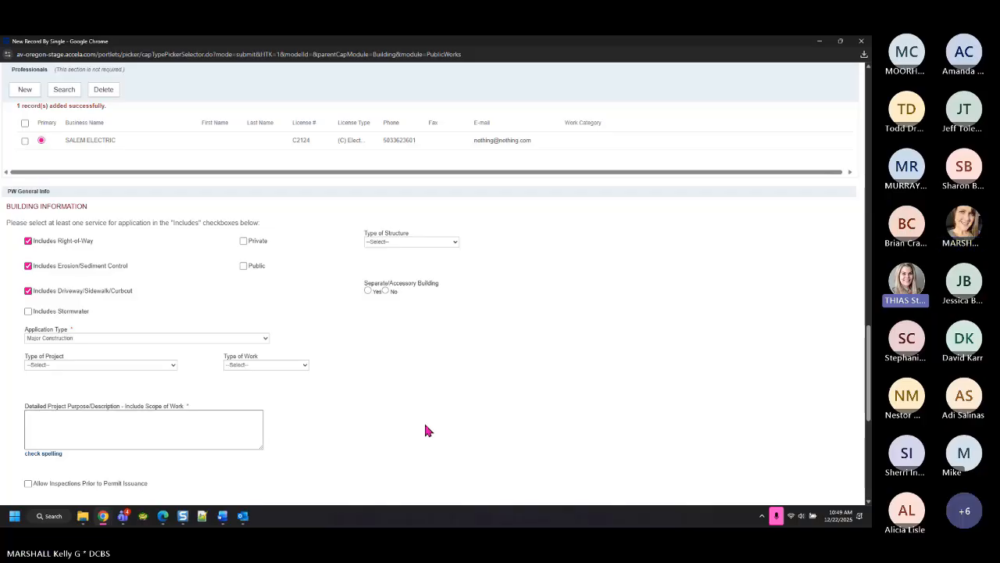
left_click(28, 311)
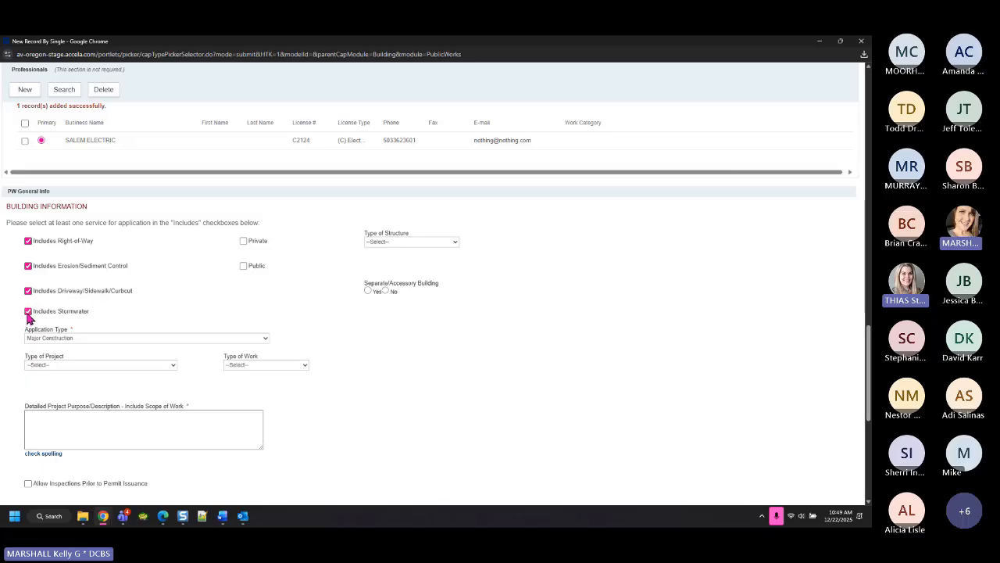
left_click(28, 312)
left_click(28, 291)
left_click(28, 291)
left_click(29, 292)
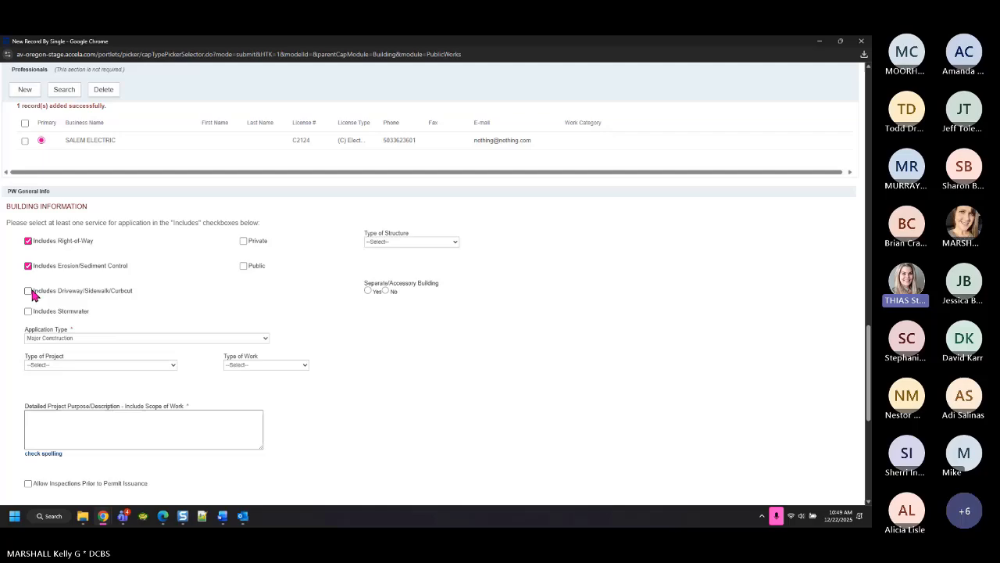
Change the Application Type to Event and untick Erosion/Sediment Control
left_click(72, 338)
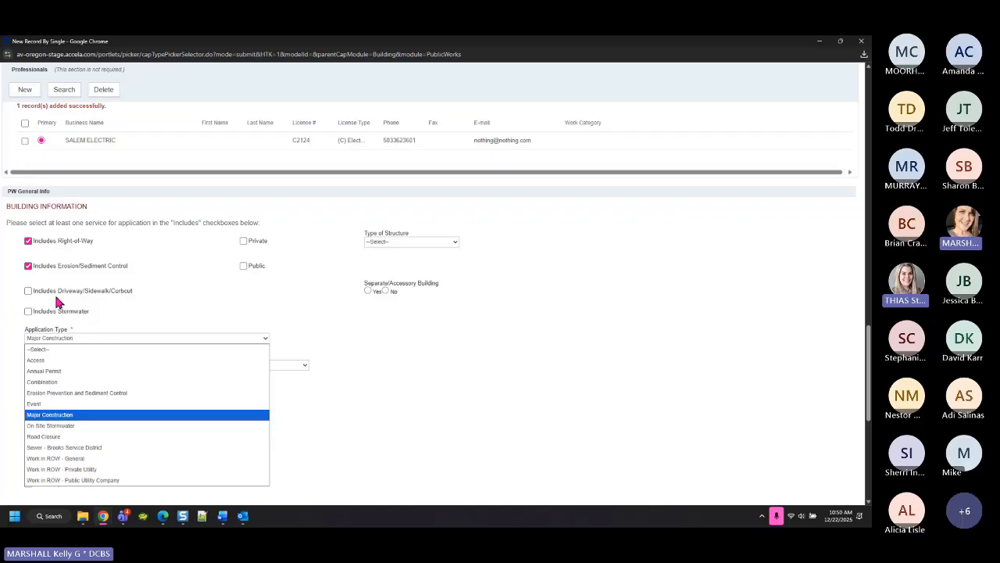
left_click(36, 403)
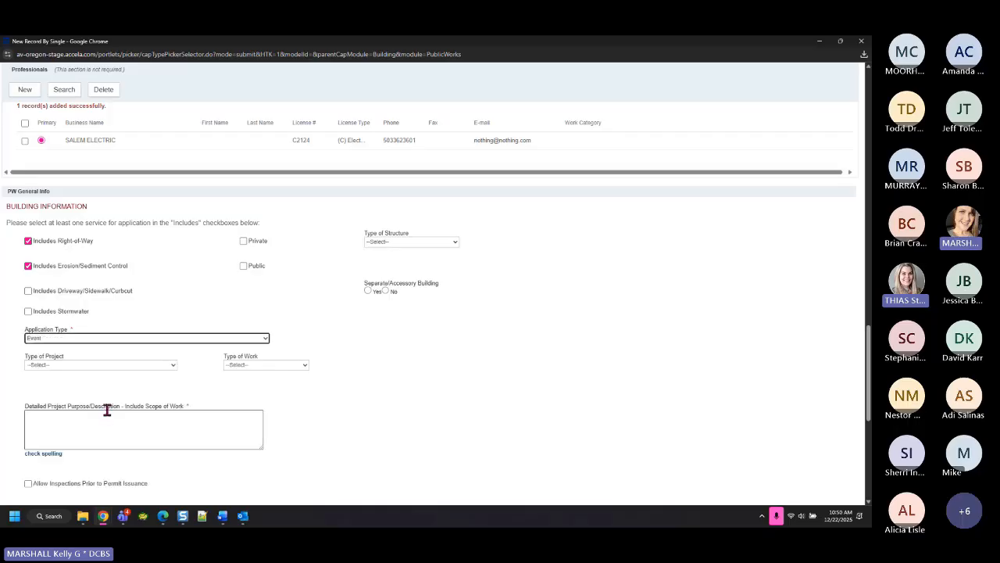
left_click(29, 266)
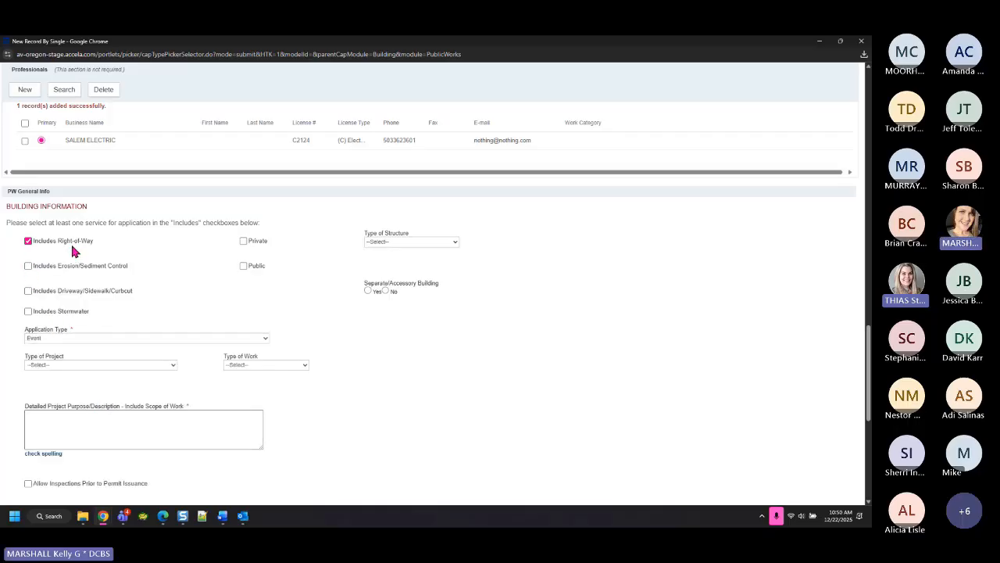
left_click(101, 338)
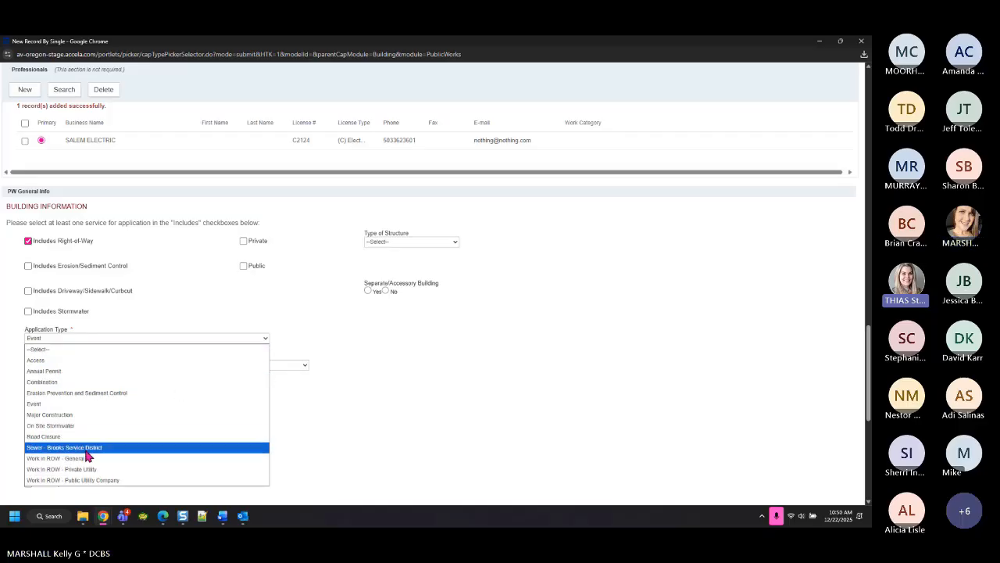
Try Combination as the application type with Erosion/Sediment Control and Driveway/Sidewalk/Curbcut ticked
left_click(50, 384)
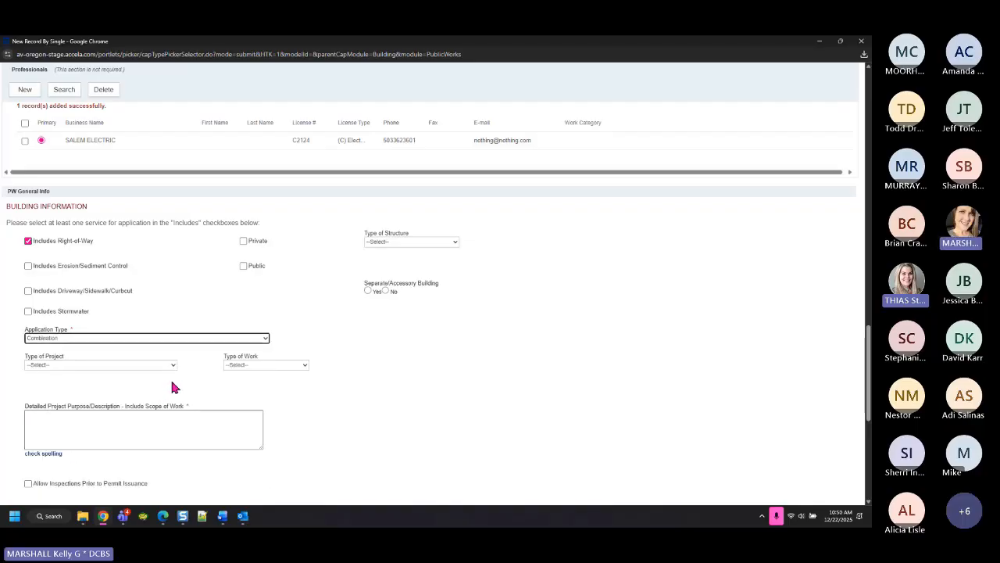
left_click(28, 266)
left_click(28, 291)
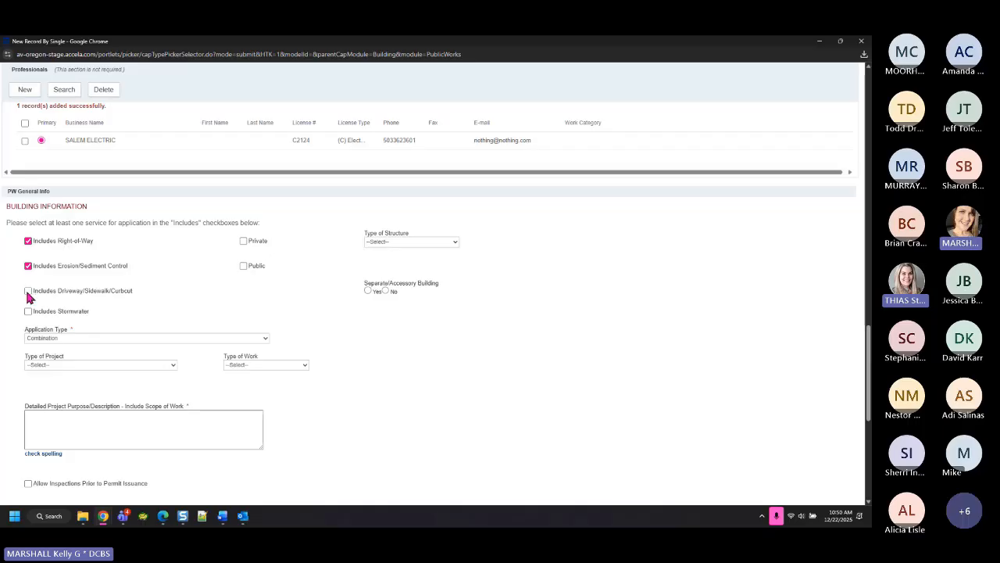
left_click(75, 338)
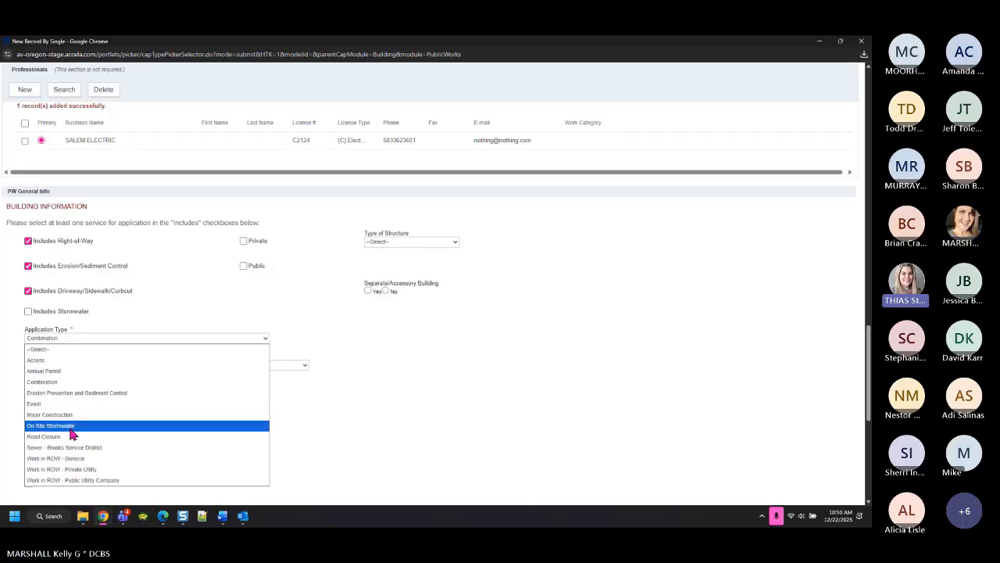
Untick those two services and choose Work in ROW - Public Utility Company
left_click(28, 290)
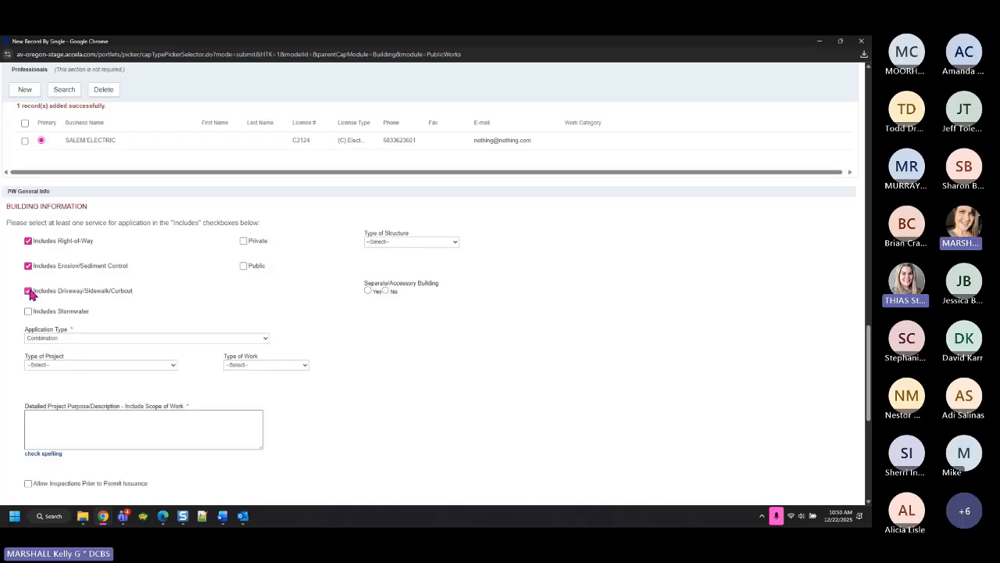
left_click(28, 266)
left_click(78, 336)
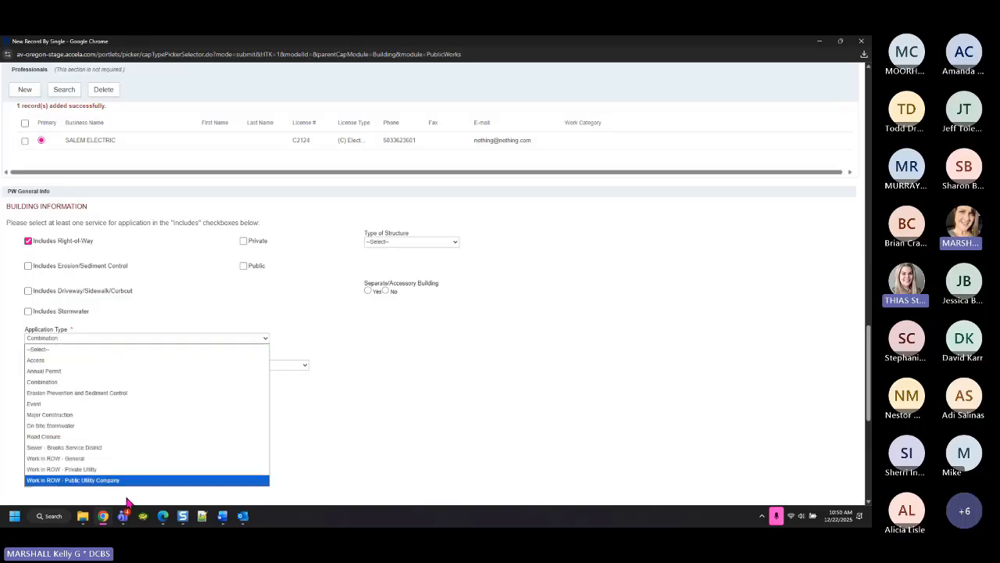
left_click(104, 482)
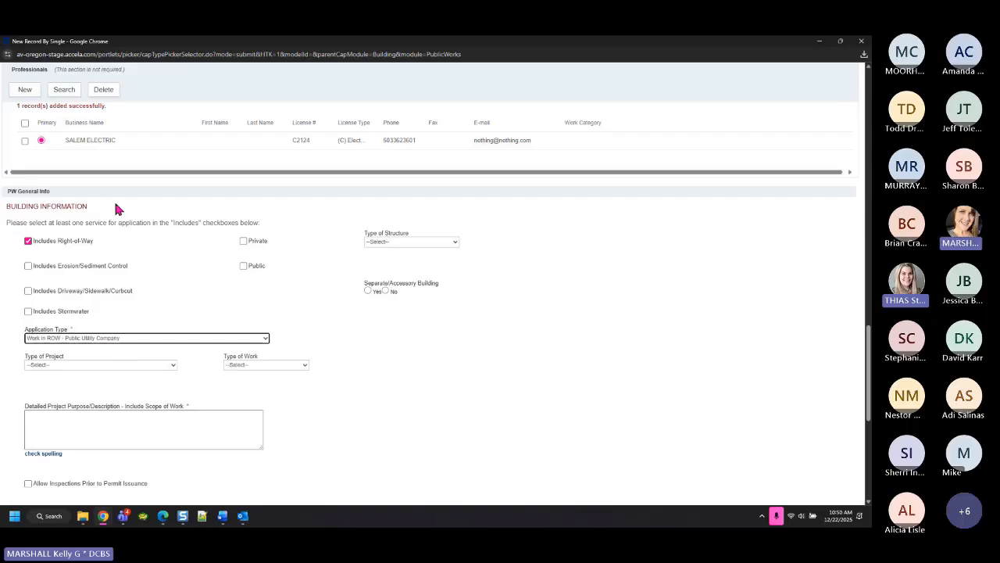
Test the Erosion/Sediment Control and Driveway boxes, then tick Public under Building Information
double_click(78, 222)
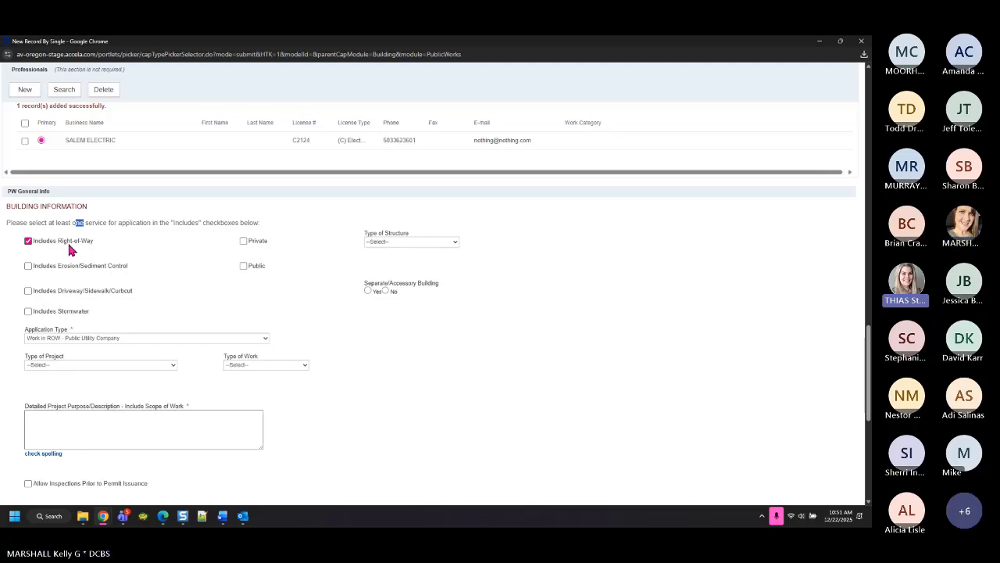
left_click(28, 265)
left_click(28, 291)
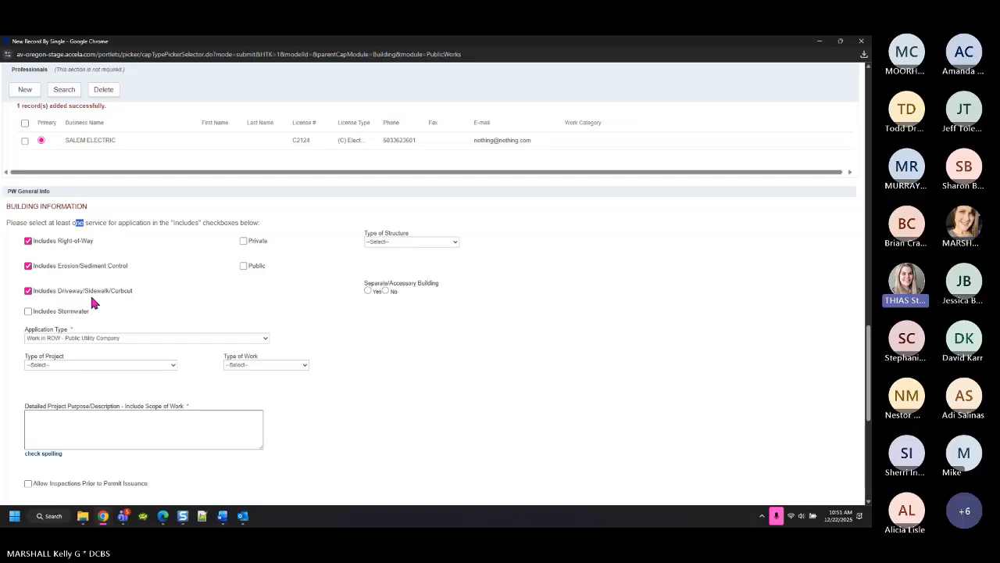
left_click(28, 266)
left_click(243, 267)
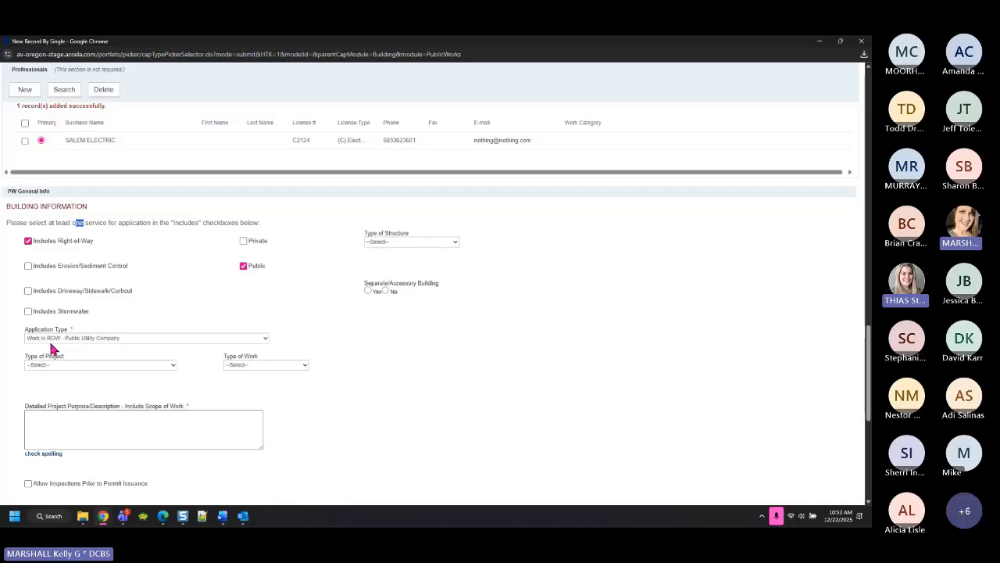
left_click(411, 243)
Keep Type of Structure at --Select--, with Improvement project type and Addition work type
left_click(412, 250)
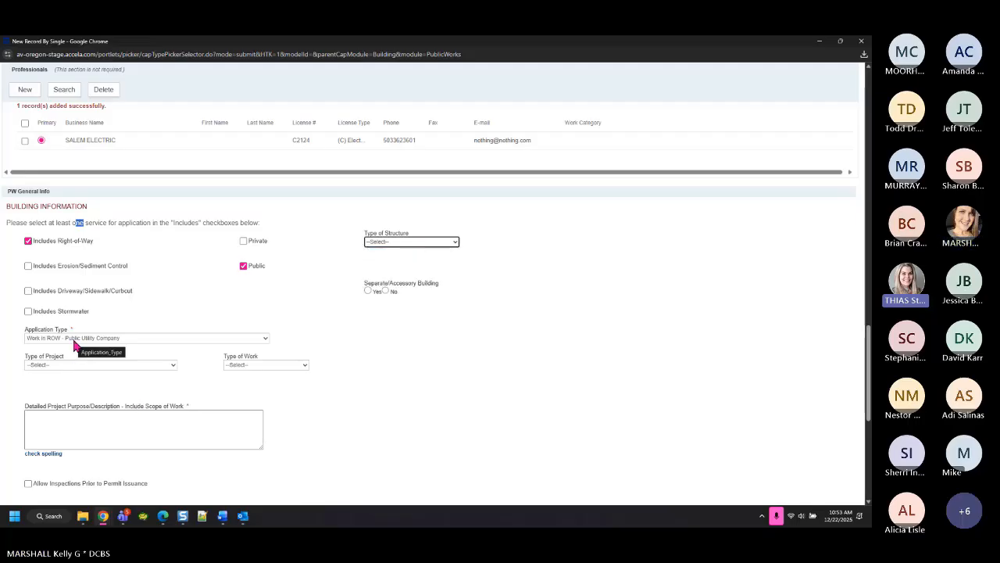
left_click(397, 242)
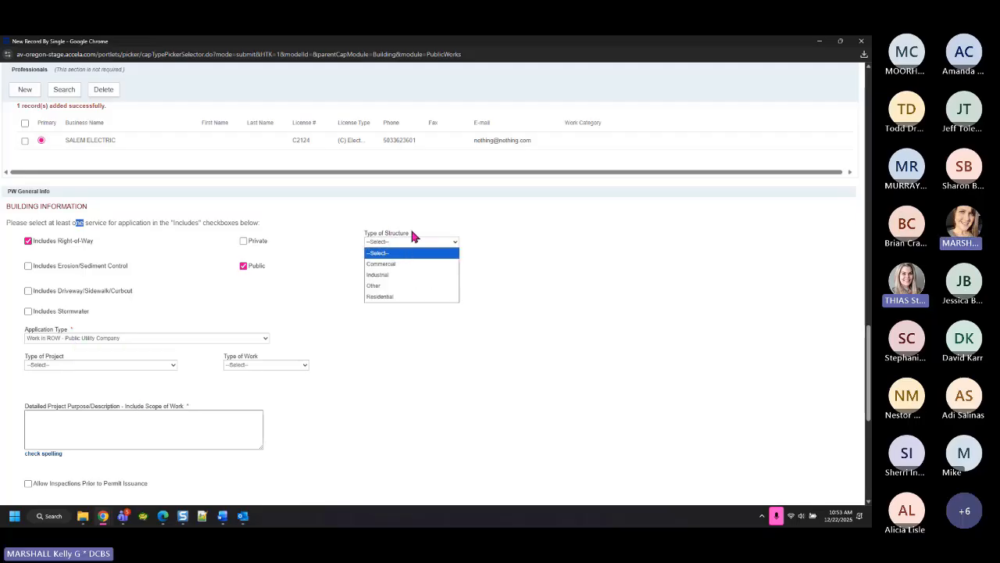
left_click(533, 307)
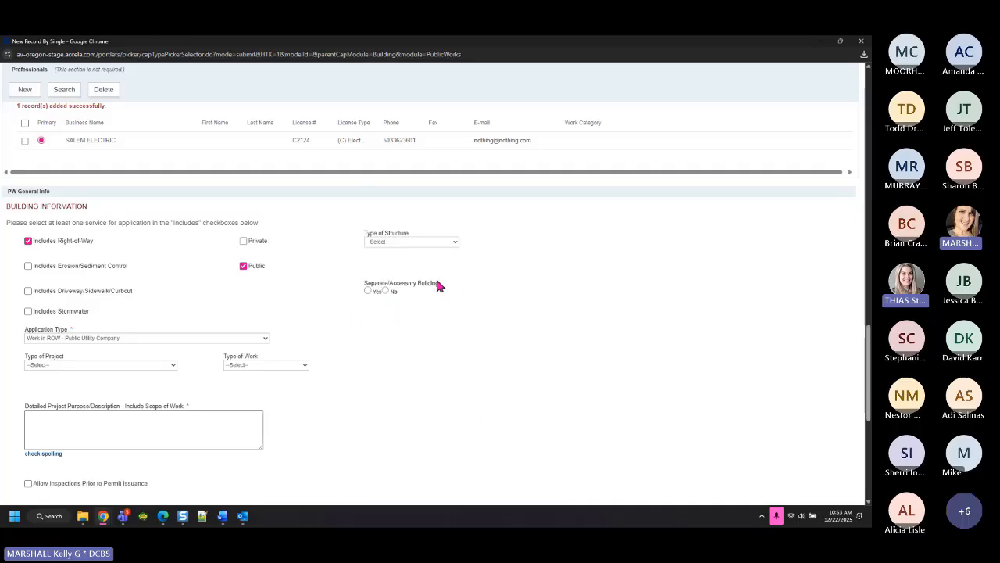
left_click(66, 365)
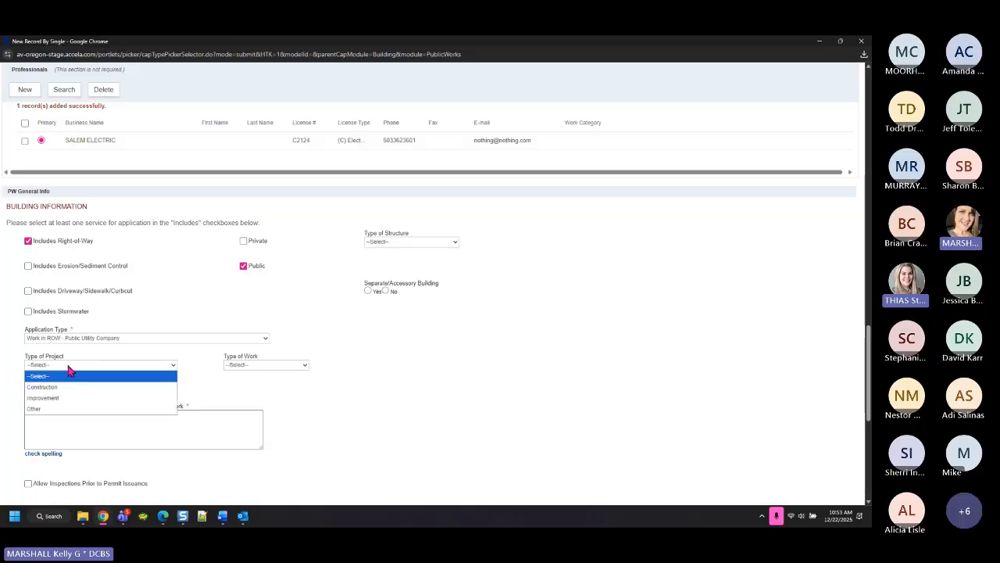
left_click(65, 397)
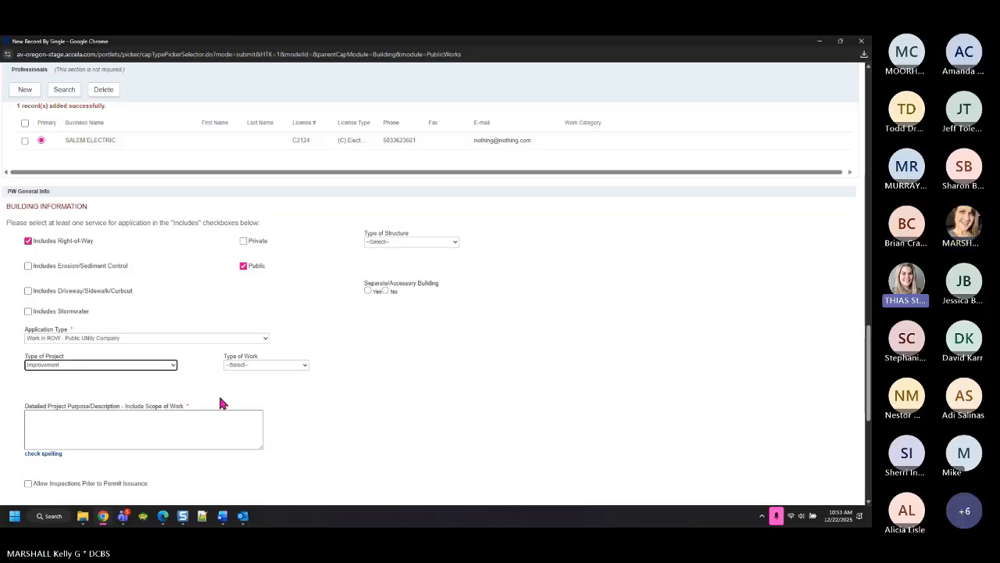
left_click(254, 366)
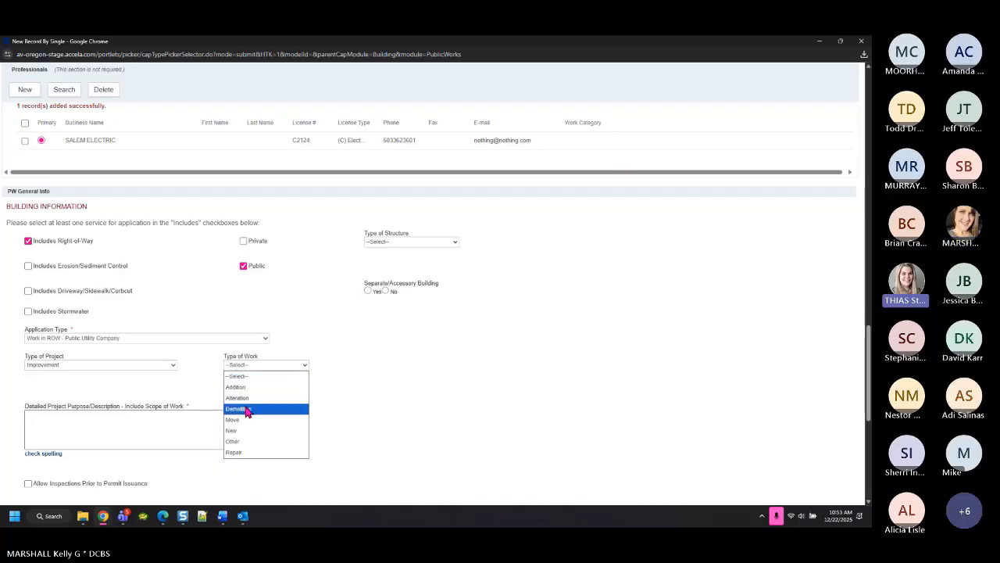
left_click(246, 387)
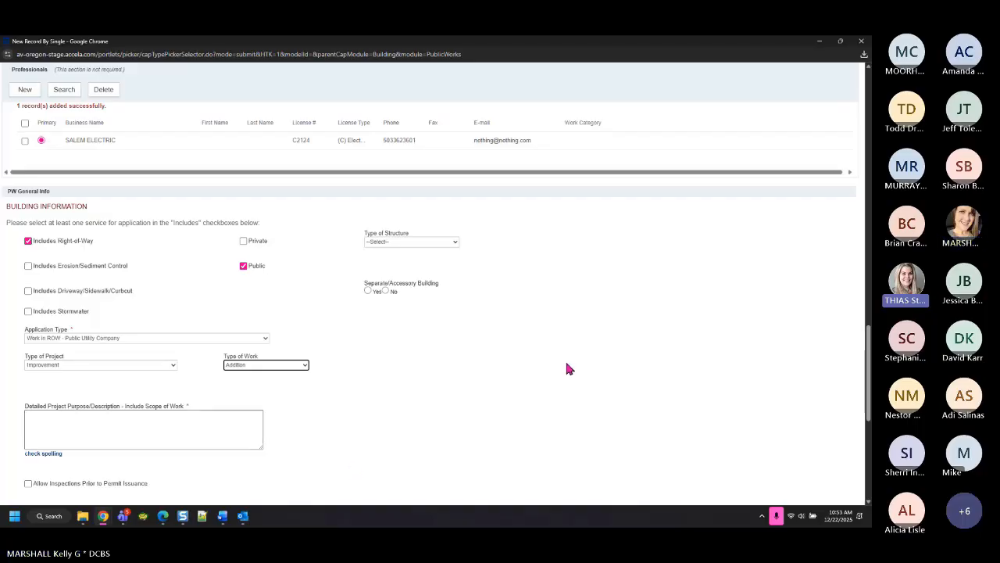
Paste the PGE underground conduit scope into Detailed Project Purpose/Description
left_click_drag(869, 379, 869, 124)
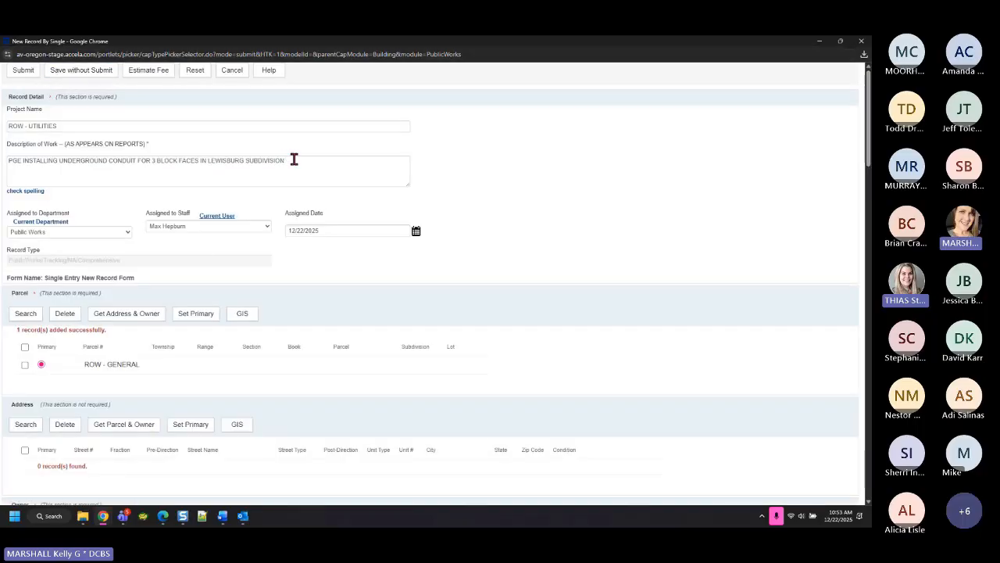
left_click_drag(292, 160, 1, 181)
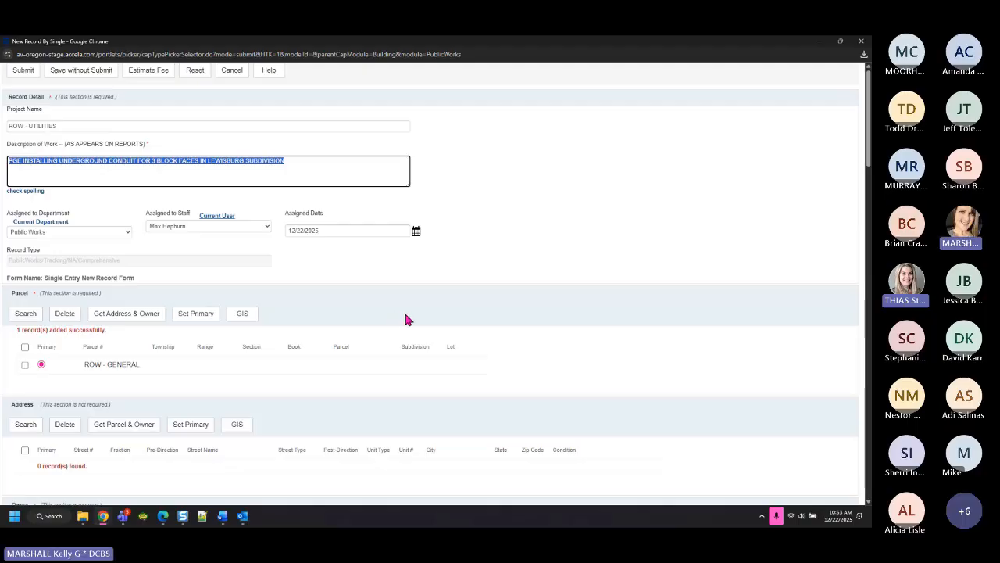
scroll(190, 478, "down", 12)
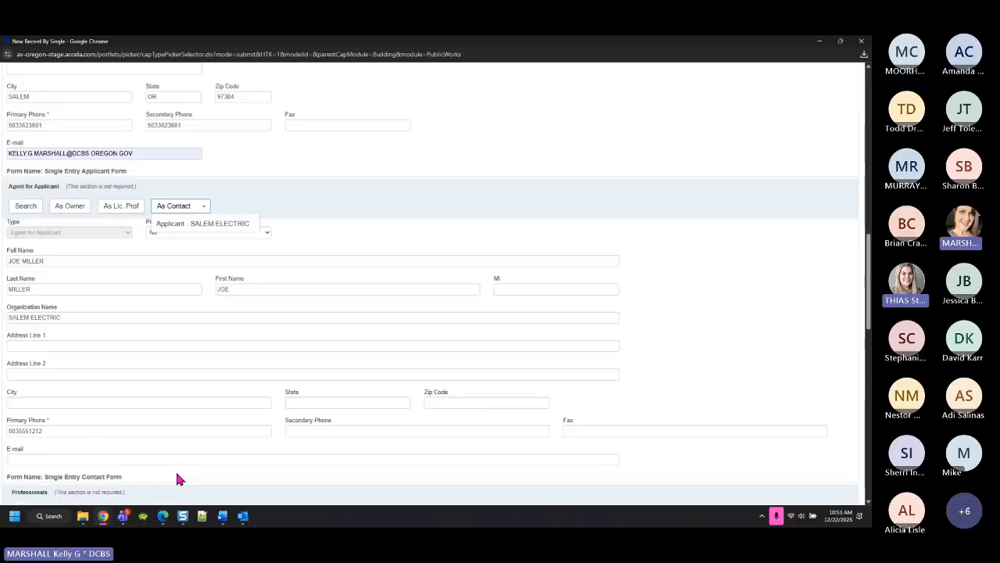
scroll(156, 468, "down", 3)
scroll(105, 451, "down", 3)
left_click(82, 467)
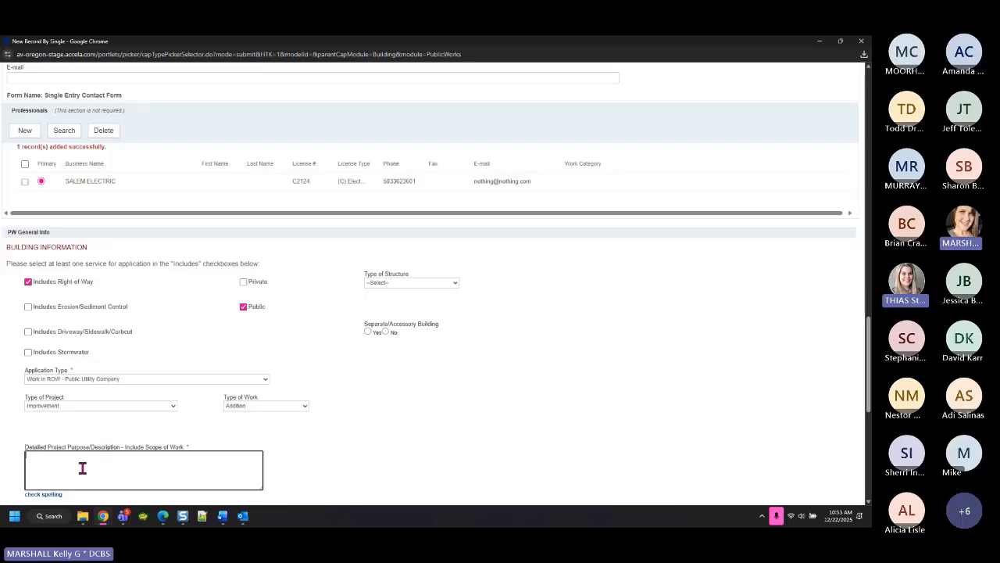
type("PGE INSTALLING UNDERGROUND CONDUIT FOR 3 BLOCK FACES IN LEWISBURG SUBDIVISION")
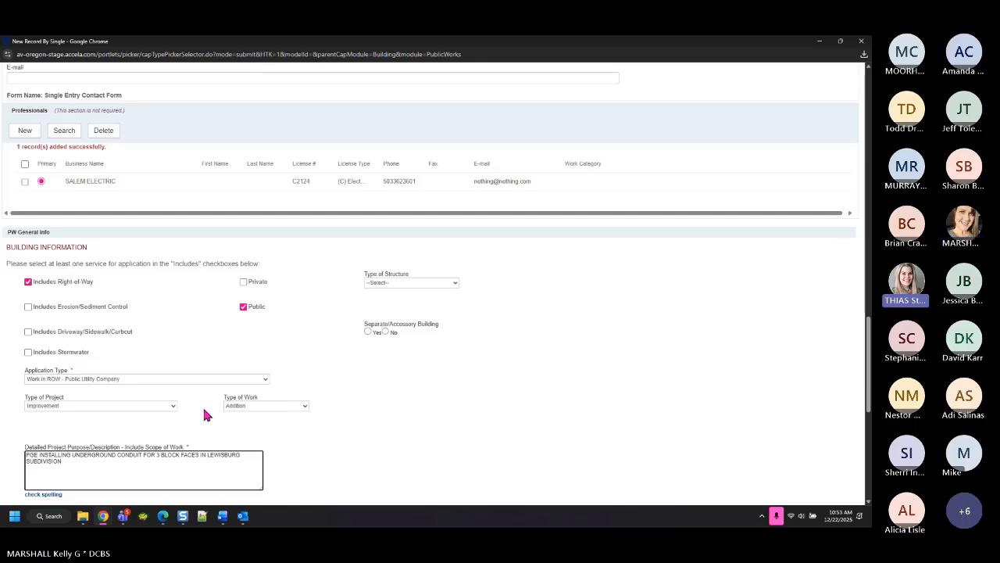
Append '- 10123 LF OF CONDUIT BETWEEN MAIN AND THIRD' to the description
double_click(189, 446)
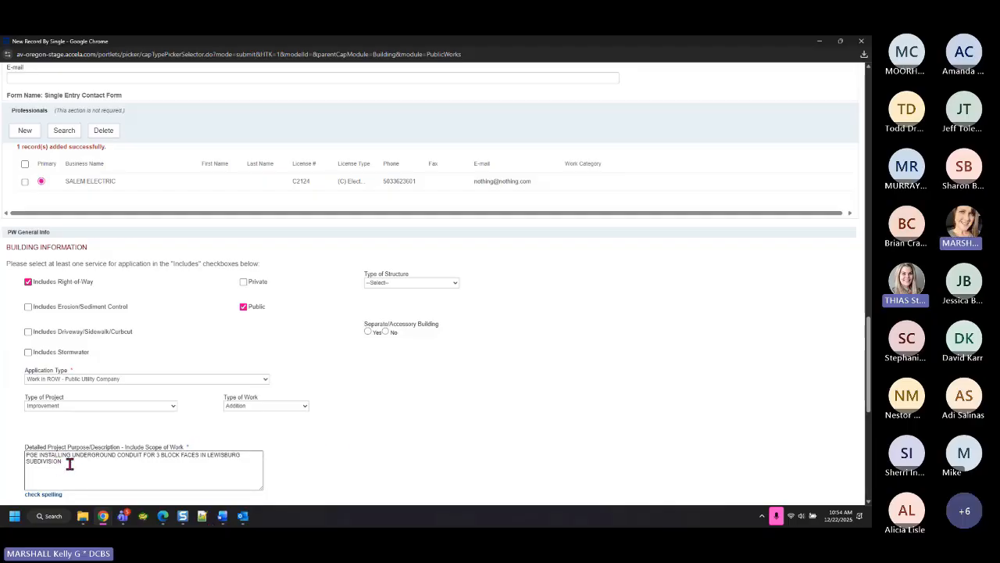
left_click(71, 462)
type("-")
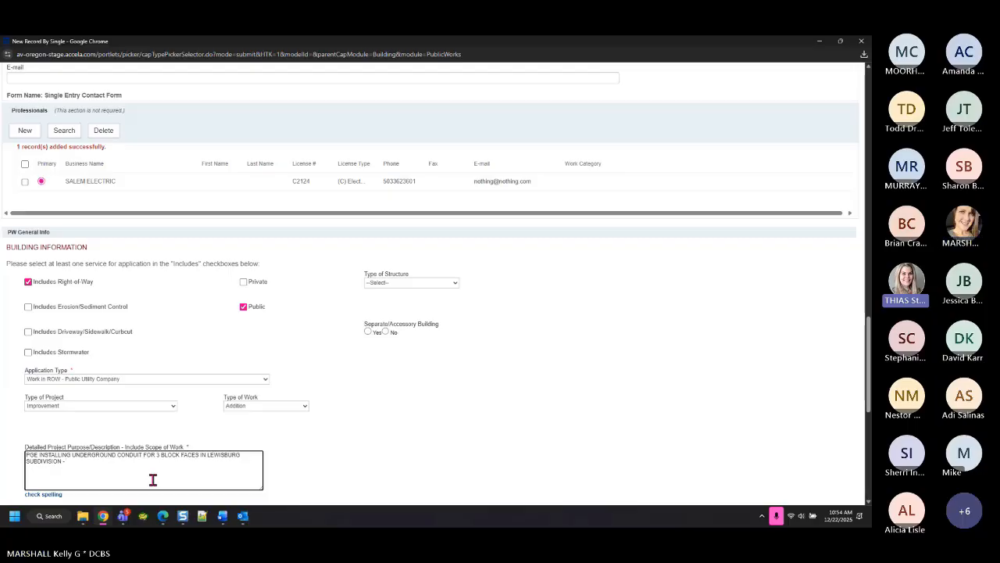
type("10123")
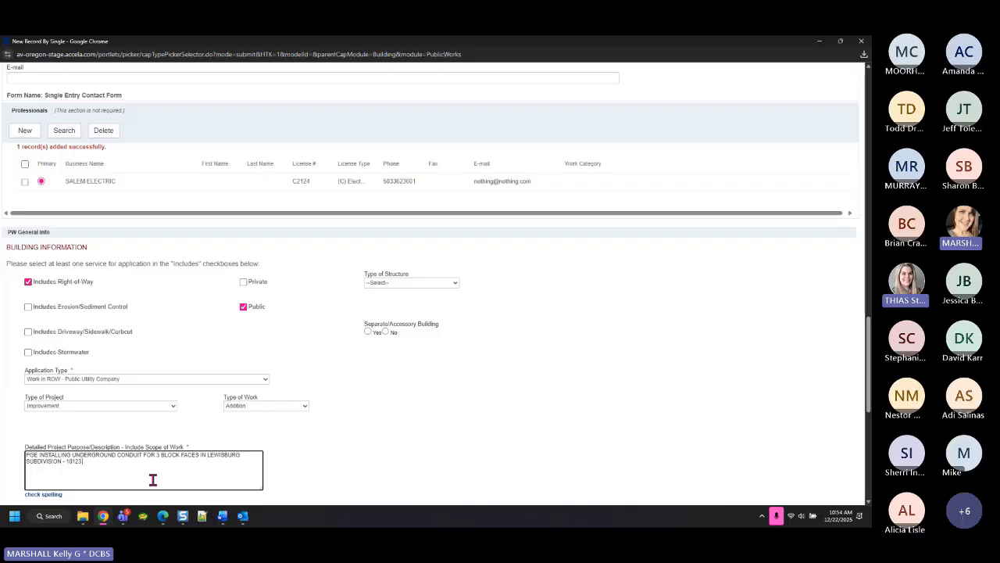
type(" LF OF COUNDUI")
key("BackSpace")
key("BackSpace")
key("BackSpace")
key("BackSpace")
key("BackSpace")
type("N")
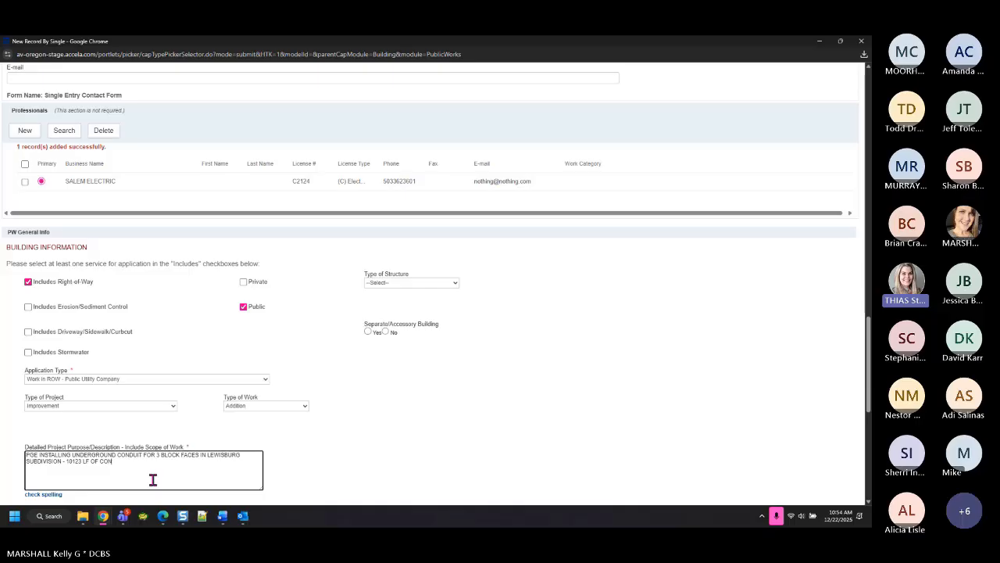
type("DUIT")
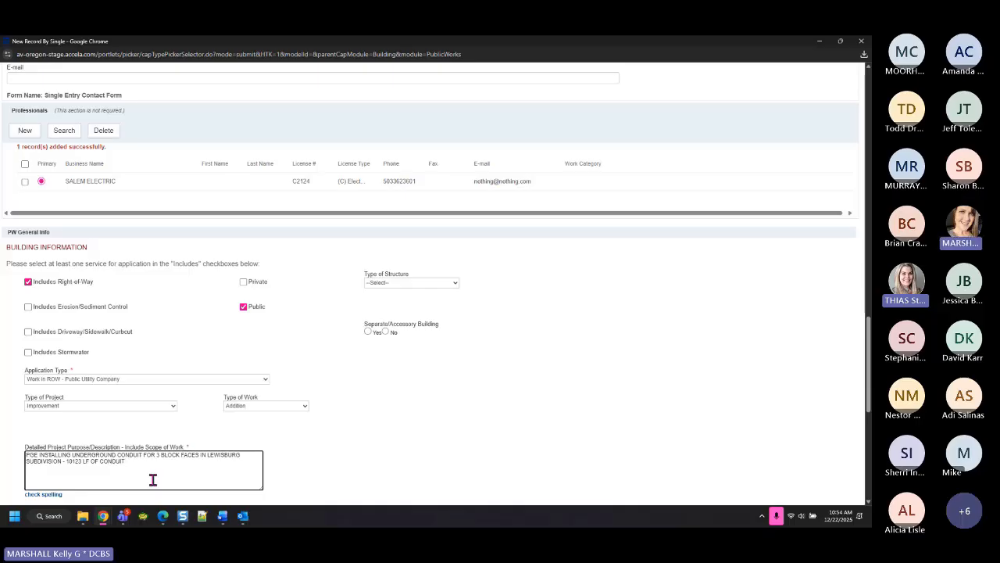
type(" BETWEEN M")
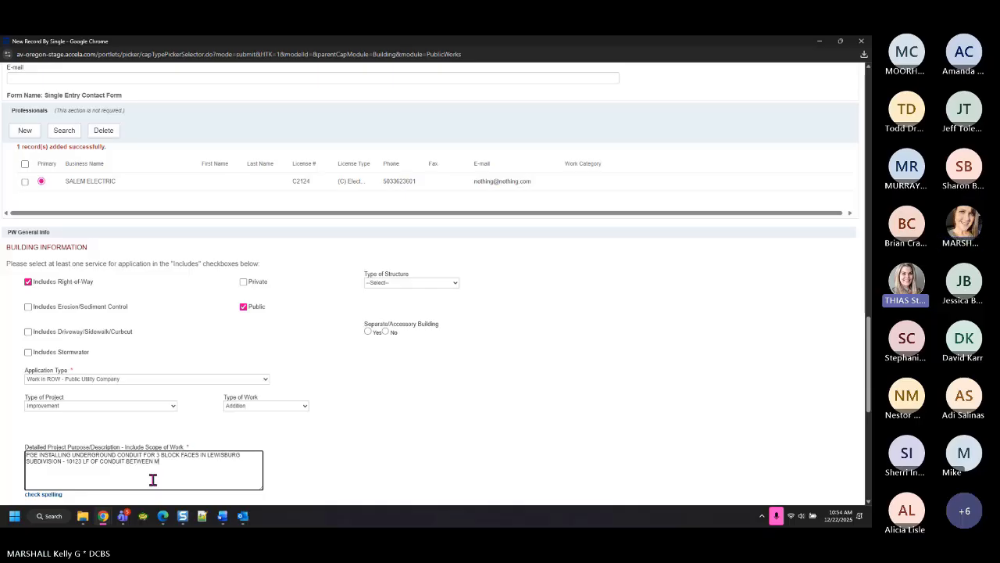
type("AIN AND THIRD")
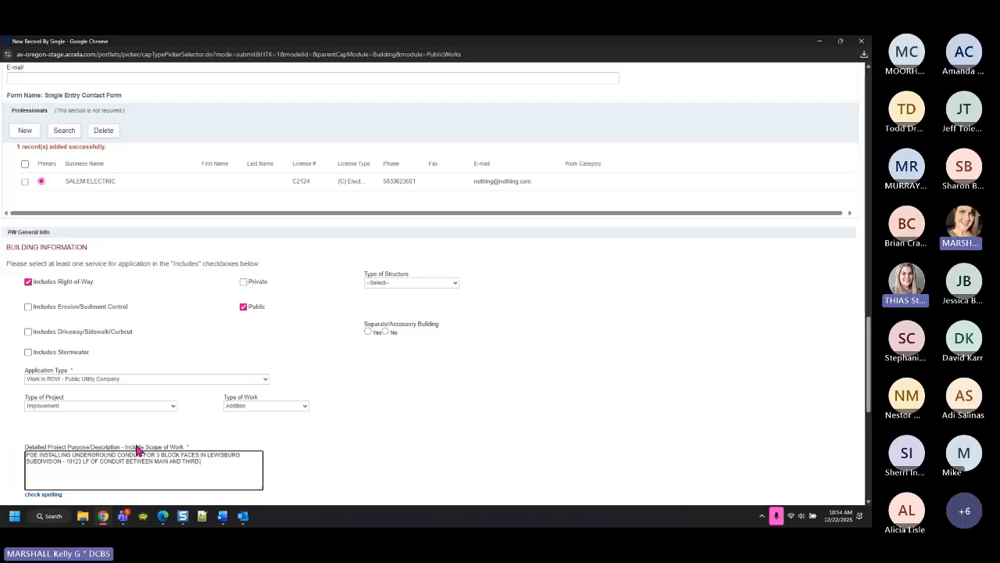
left_click_drag(137, 447, 178, 450)
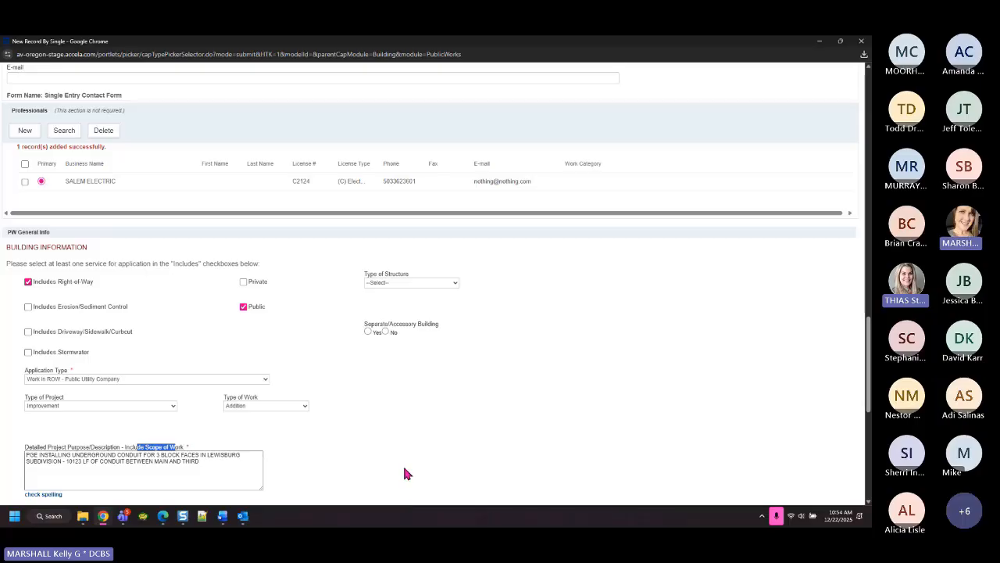
scroll(401, 438, "down", 3)
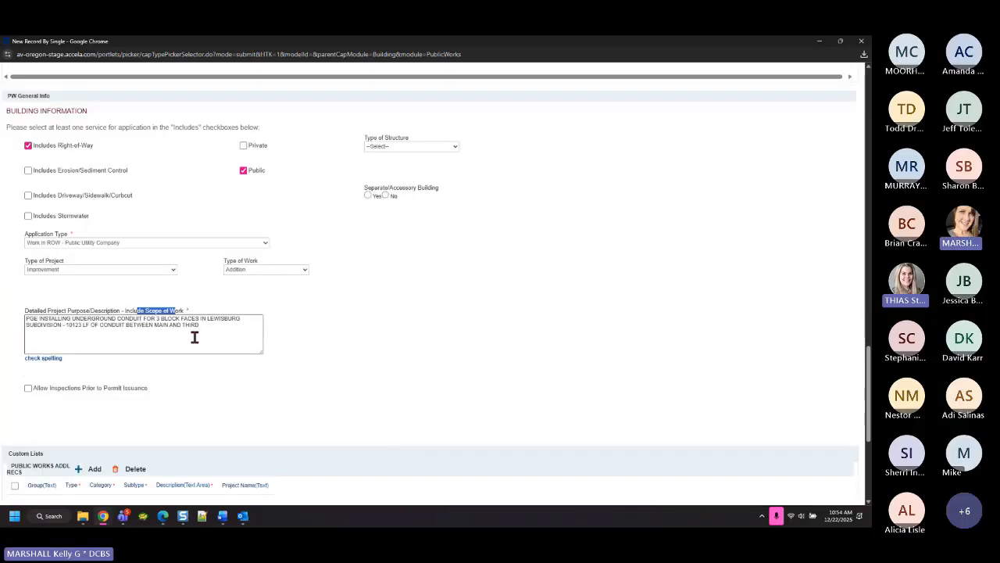
left_click_drag(24, 310, 47, 312)
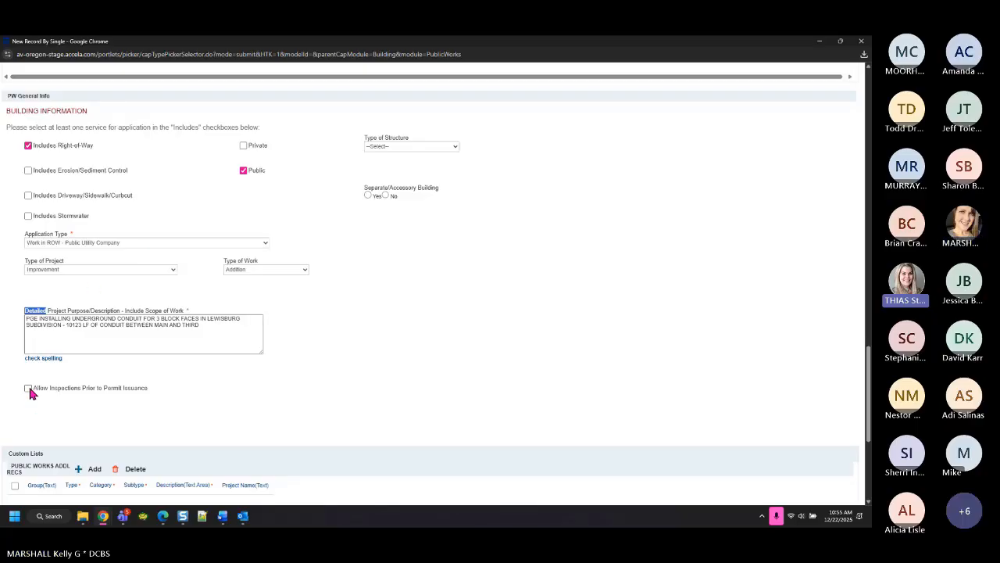
left_click(142, 244)
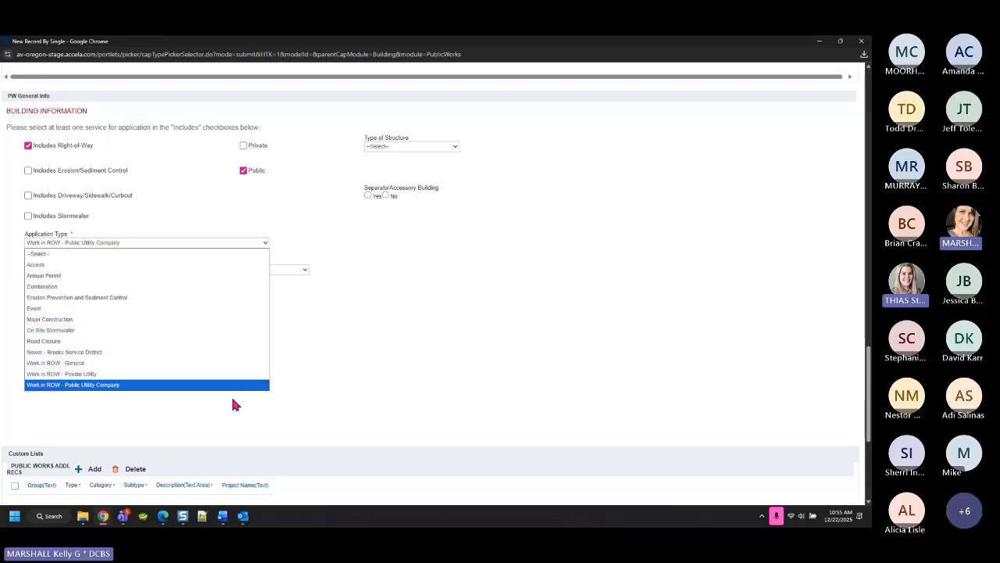
left_click(222, 425)
left_click(131, 241)
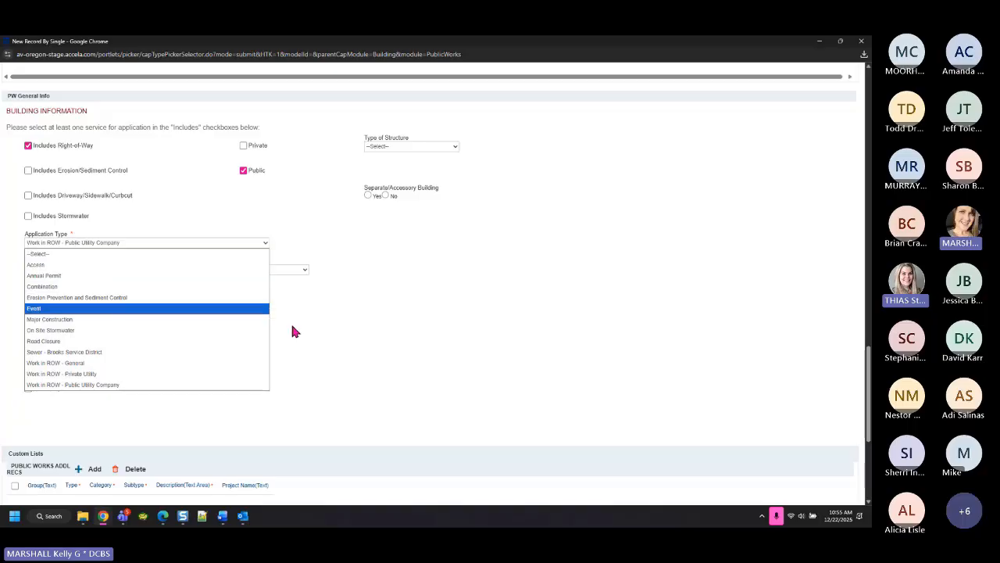
left_click(355, 337)
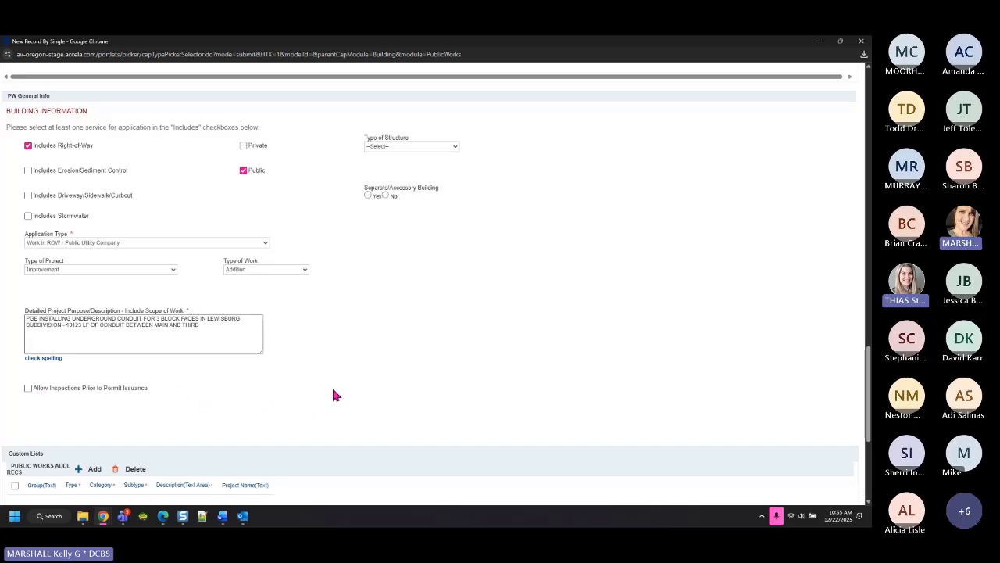
scroll(341, 383, "down", 3)
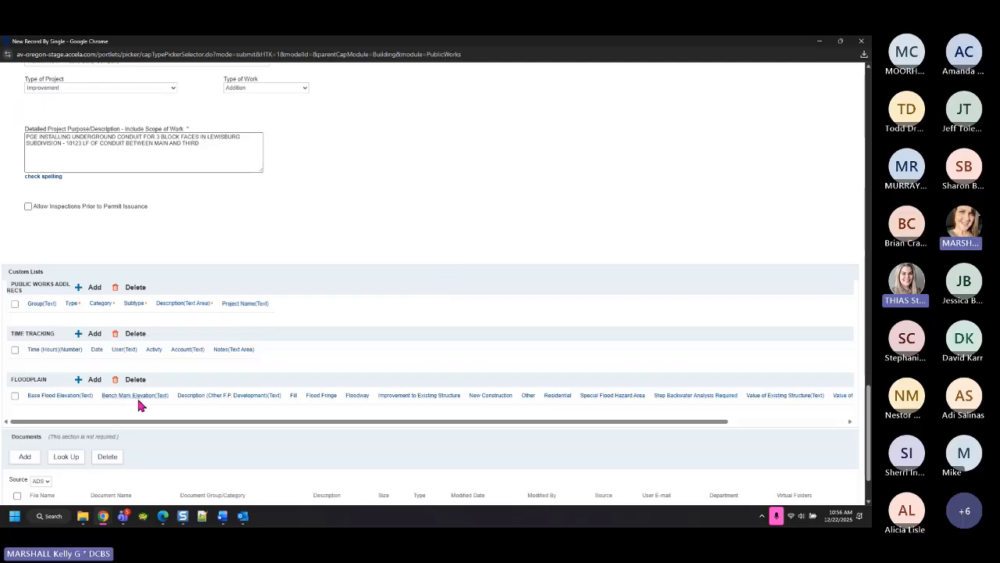
scroll(141, 404, "down", 1)
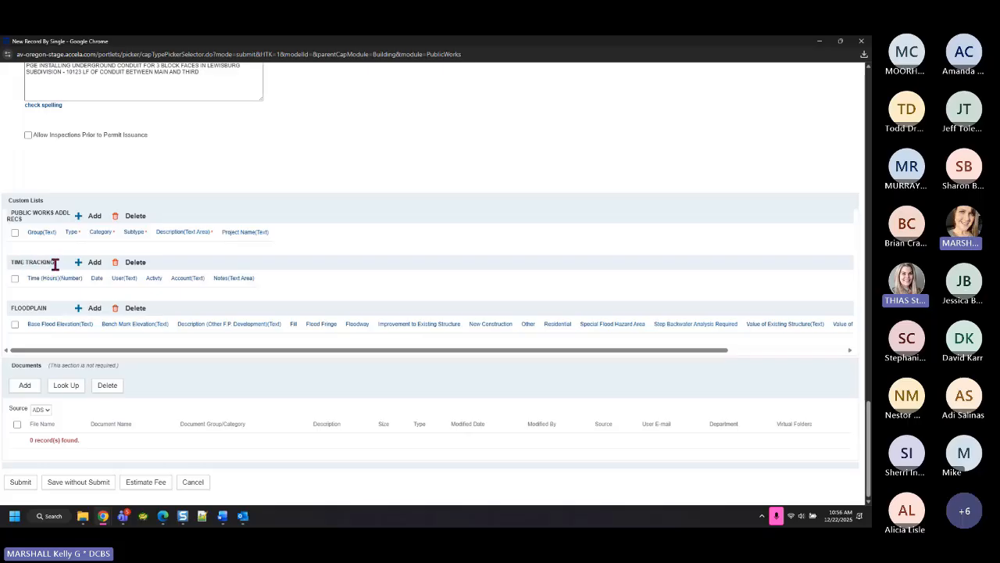
left_click_drag(55, 264, 11, 270)
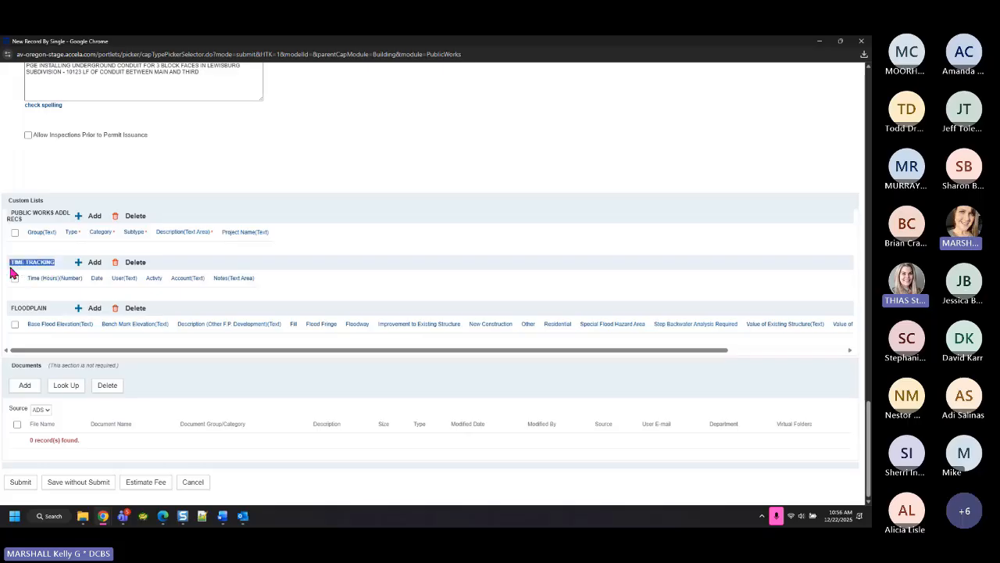
left_click(352, 259)
Add a Time Tracking row with 25 hours dated 12/22/2025
left_click(94, 264)
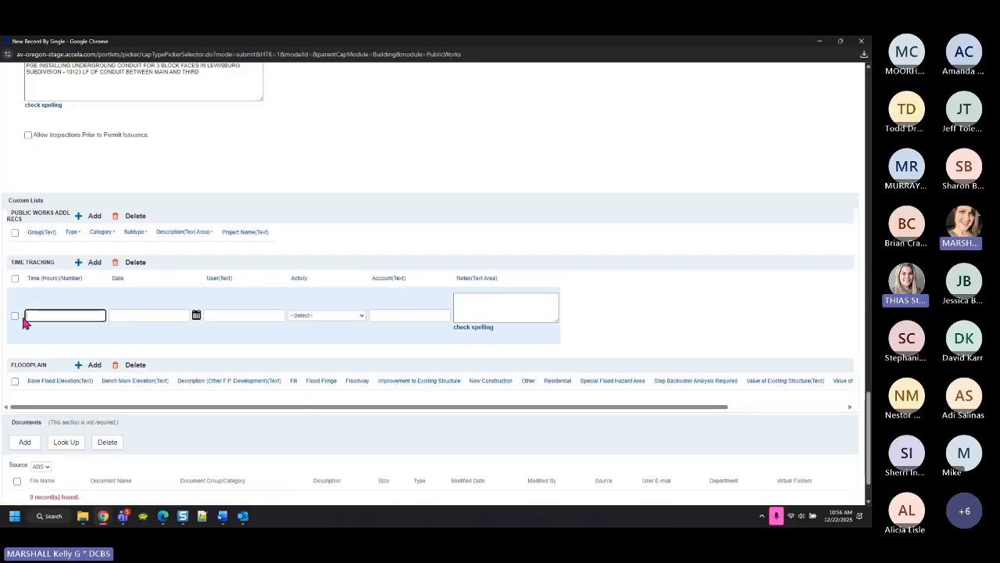
type("25")
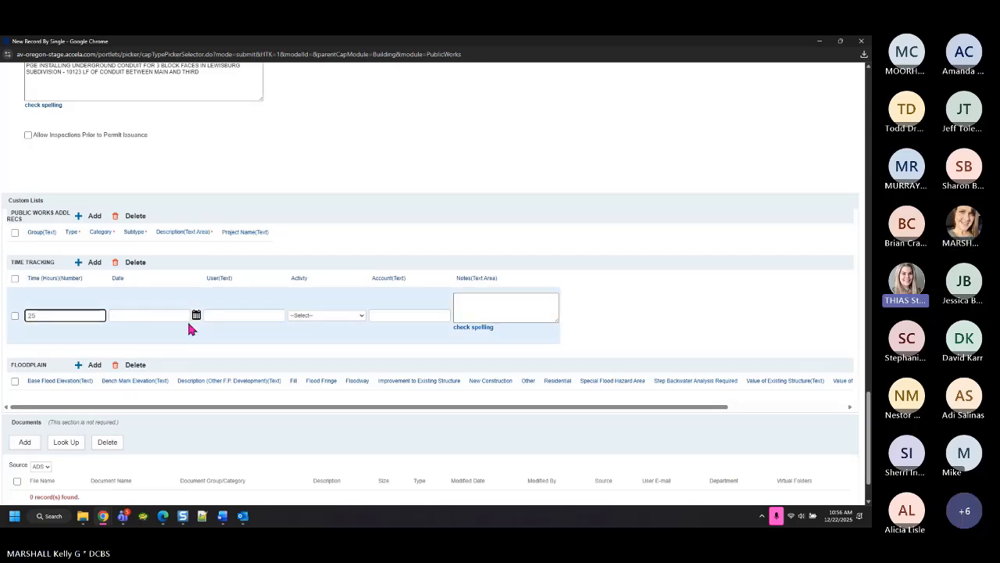
left_click(196, 316)
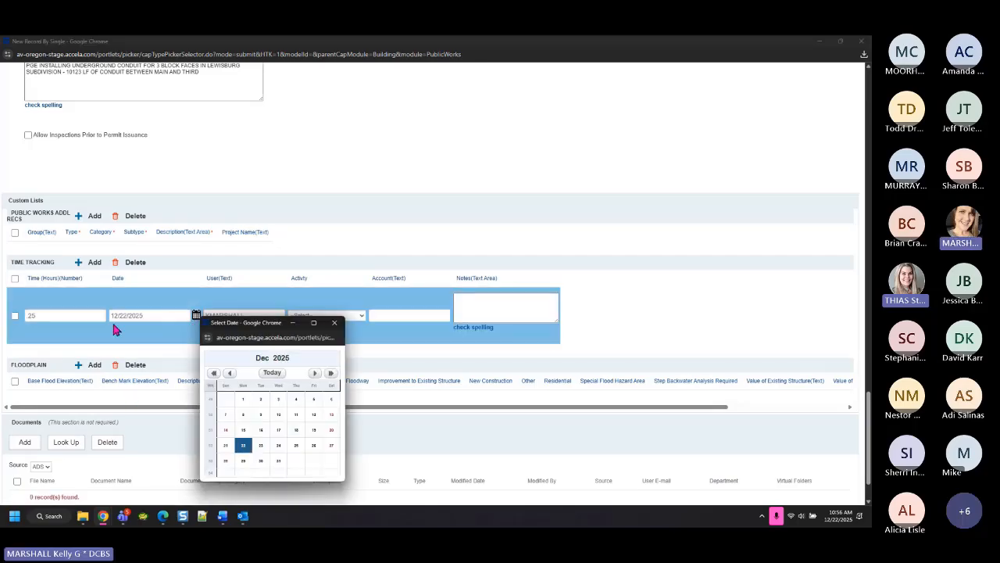
left_click(136, 331)
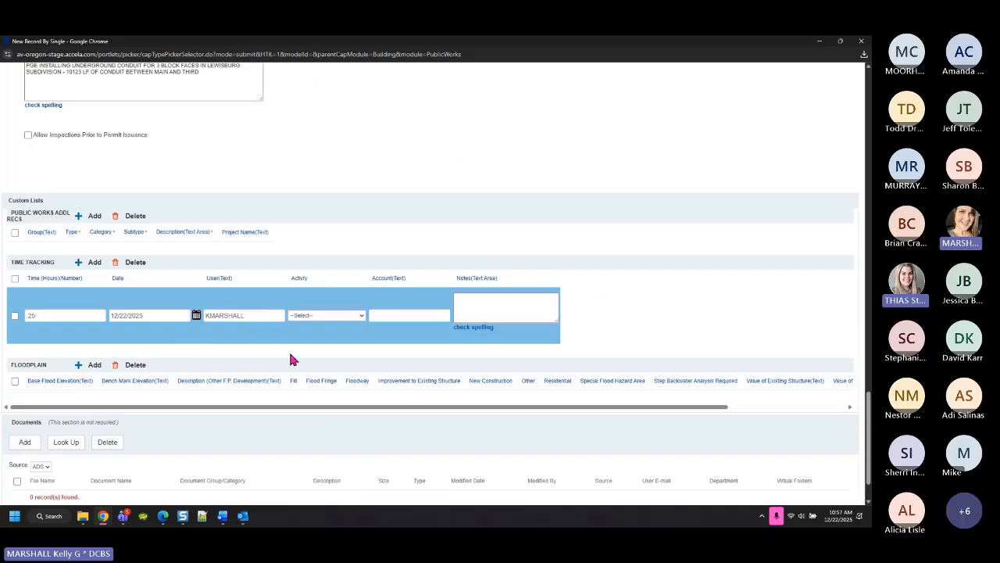
Set the entry's activity to Administrative, account 1050P and note INTAKE
left_click(341, 315)
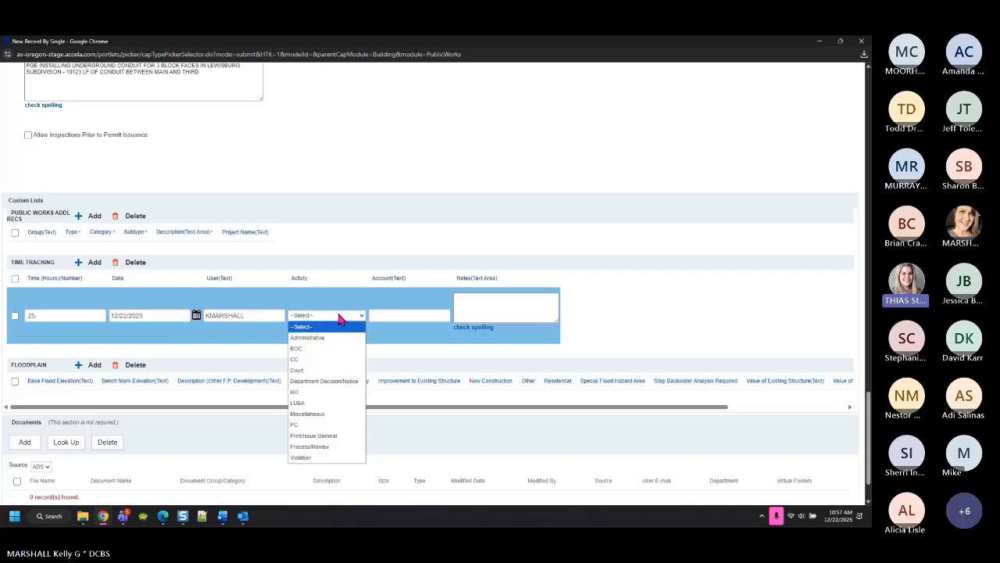
left_click(337, 338)
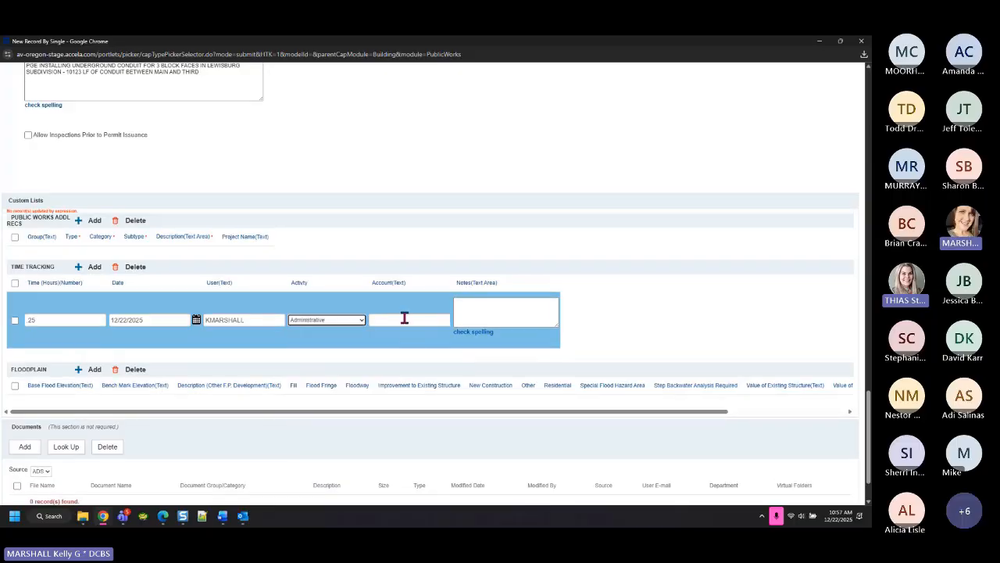
left_click(405, 318)
type("1")
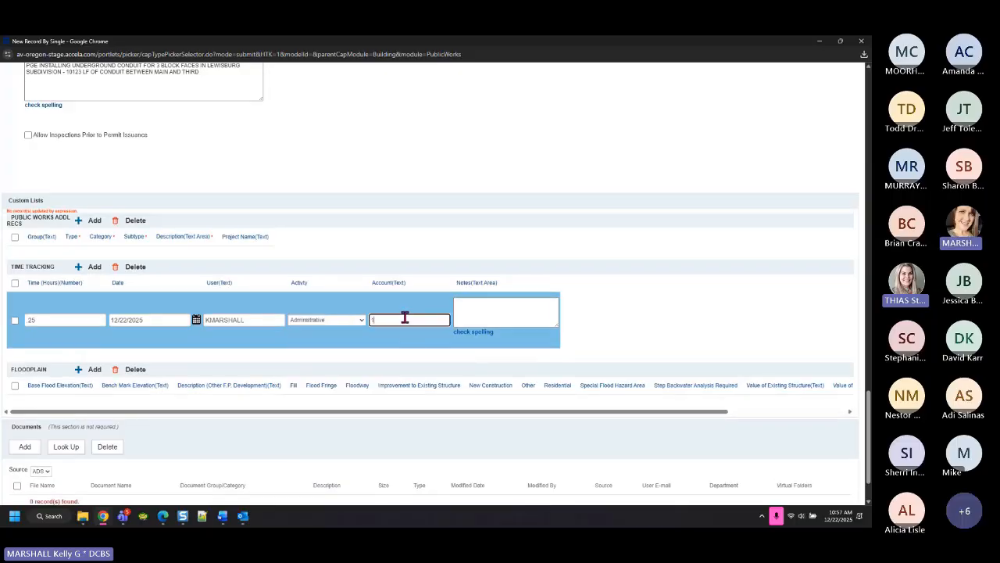
type("050p")
left_click(510, 310)
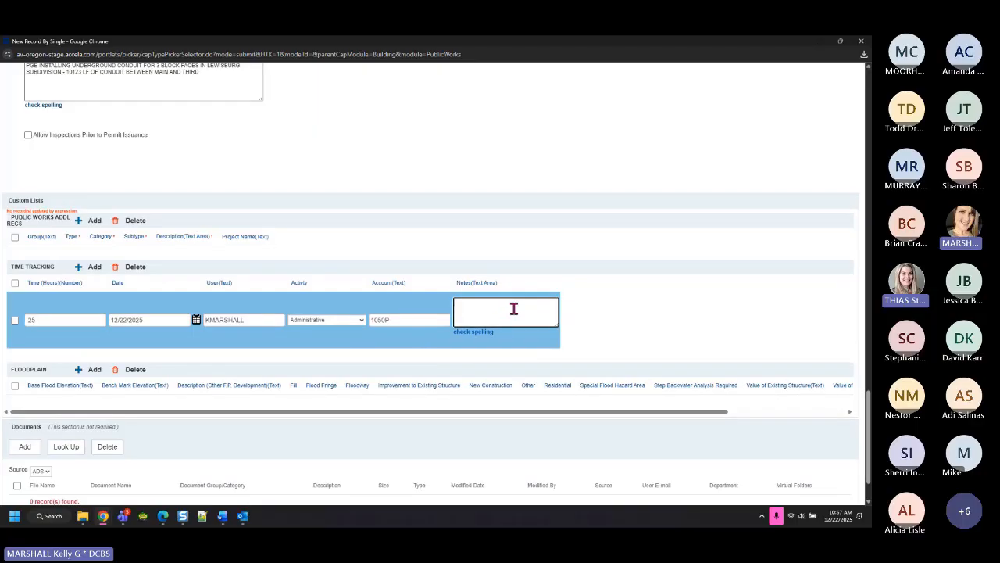
type("INTAKE")
Add a Floodplain row with Fill and Floodway ticked and Zone AR selected
left_click(95, 373)
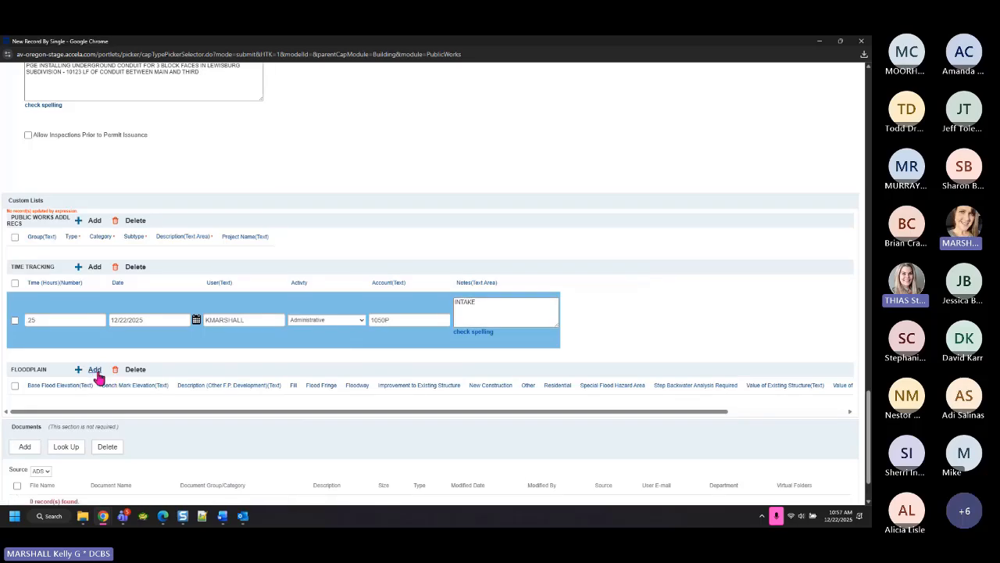
left_click(96, 372)
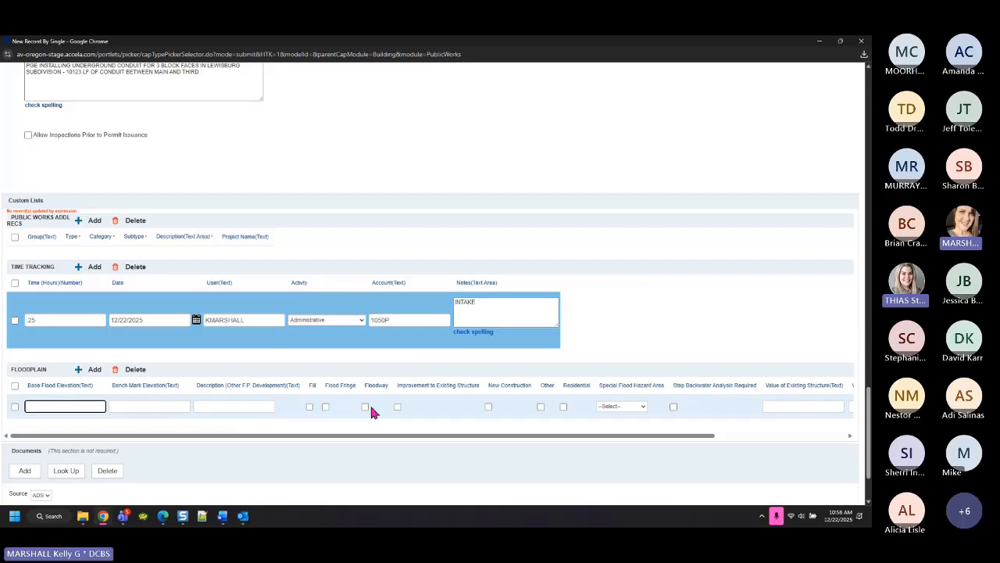
left_click(309, 406)
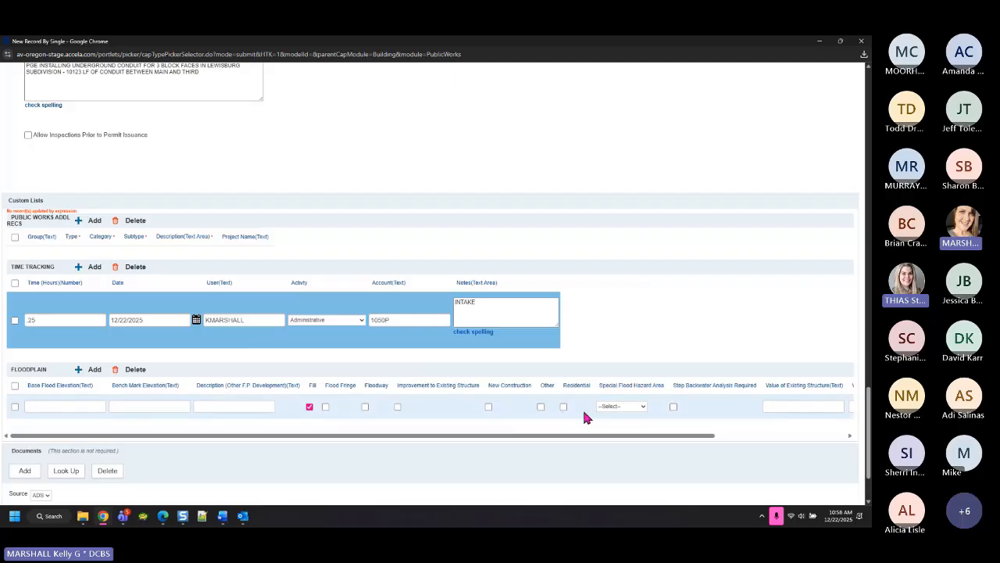
left_click(365, 408)
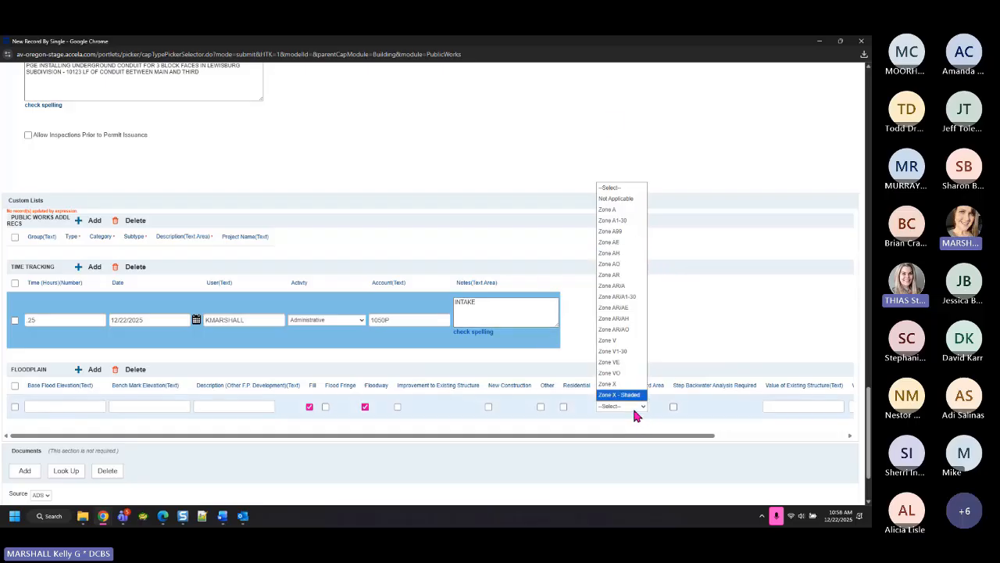
left_click(617, 279)
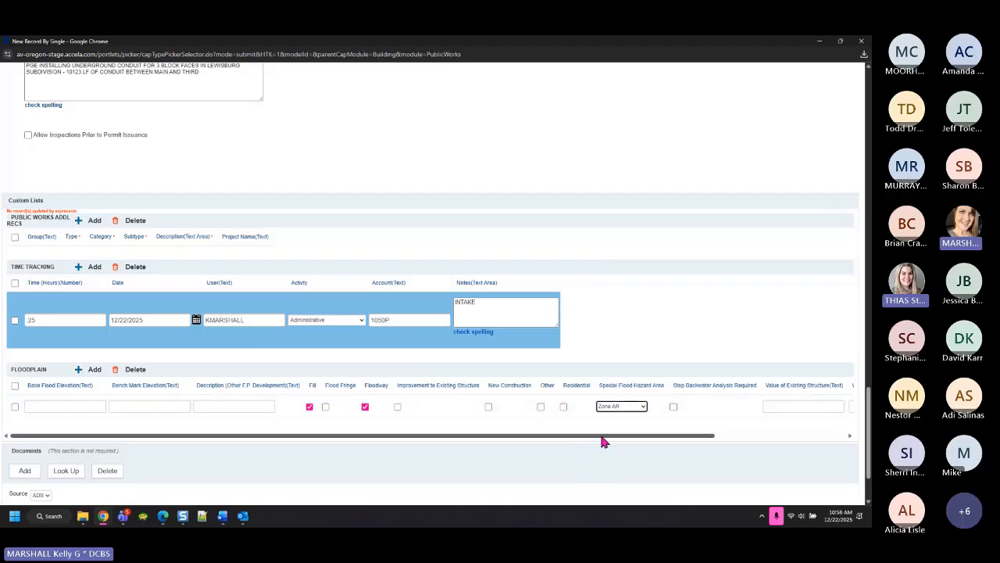
Enter 820000 as the row's Value of Proposed Improvement
left_click_drag(602, 437, 786, 442)
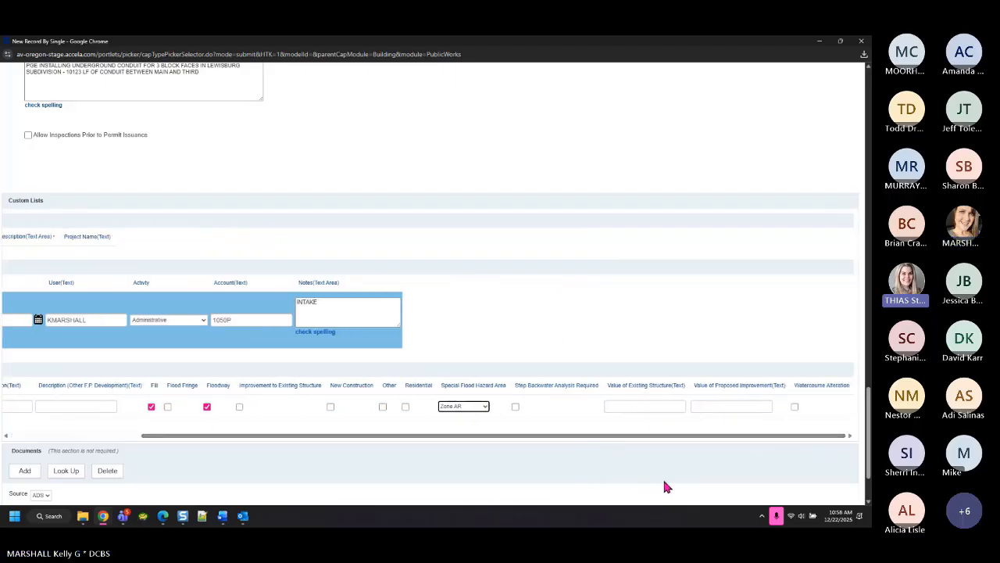
left_click(739, 407)
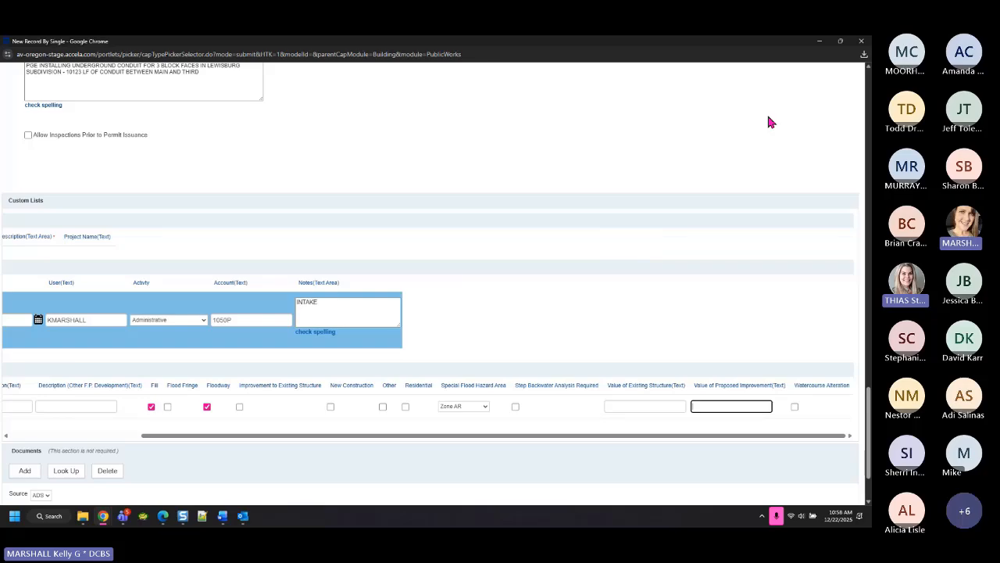
type("820000")
left_click(770, 121)
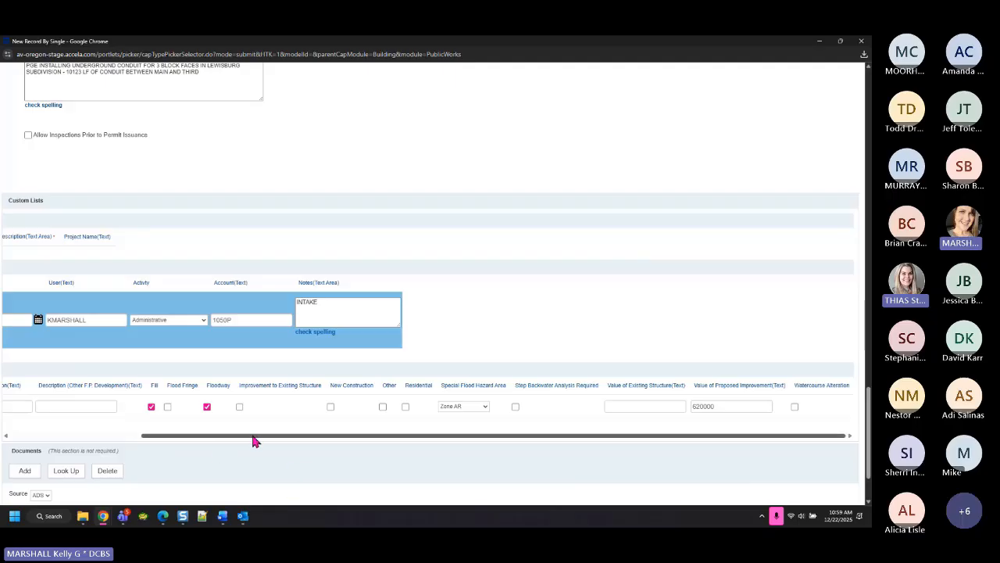
left_click_drag(255, 435, 8, 456)
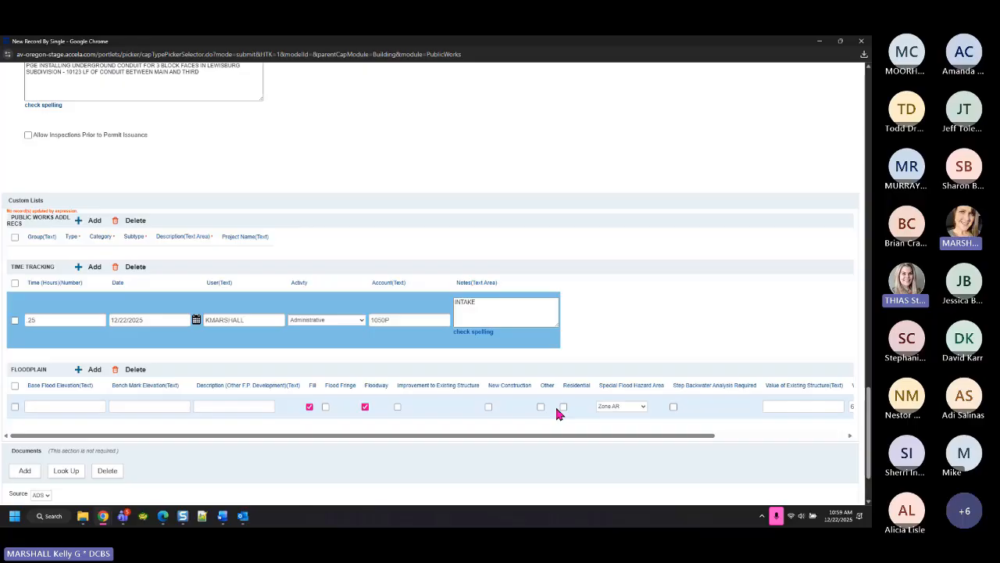
scroll(80, 450, "down", 2)
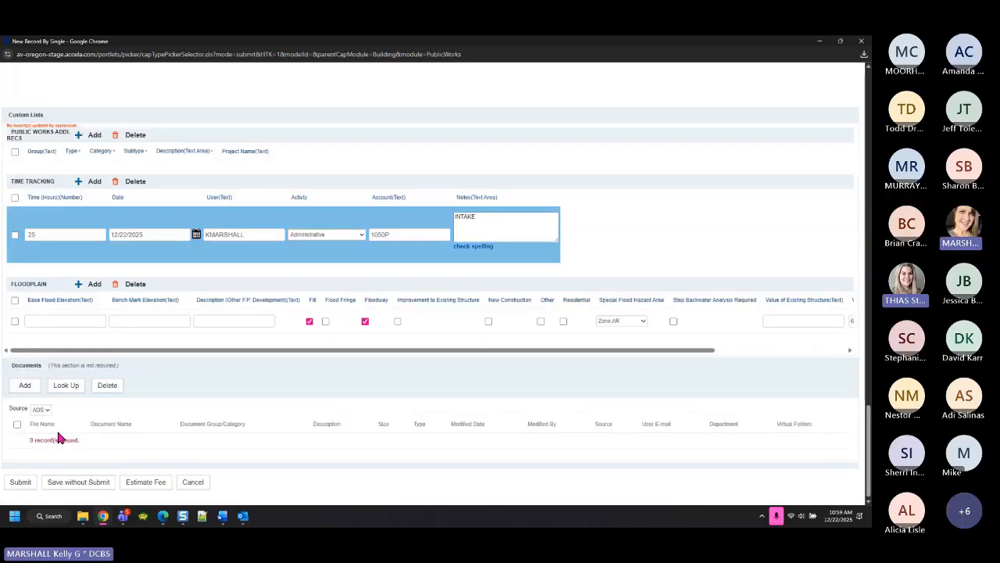
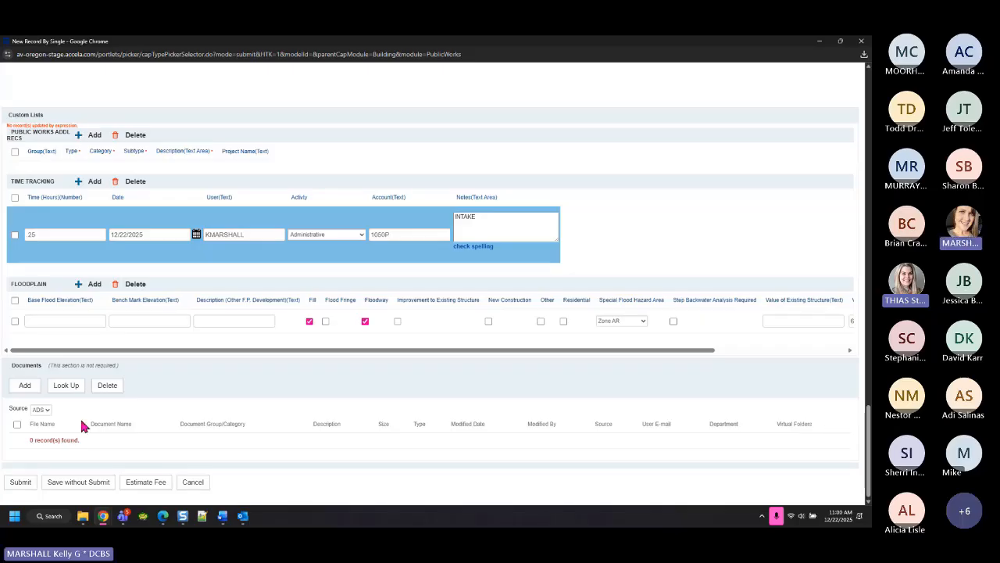
Submit the new Public Works record and widen the resulting EMSE message log
left_click(24, 485)
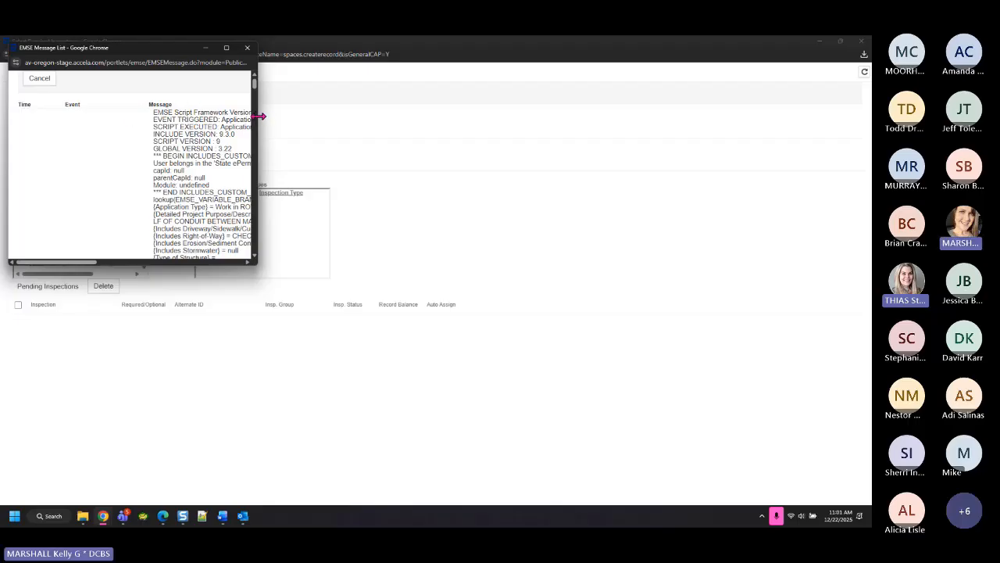
left_click_drag(258, 119, 618, 170)
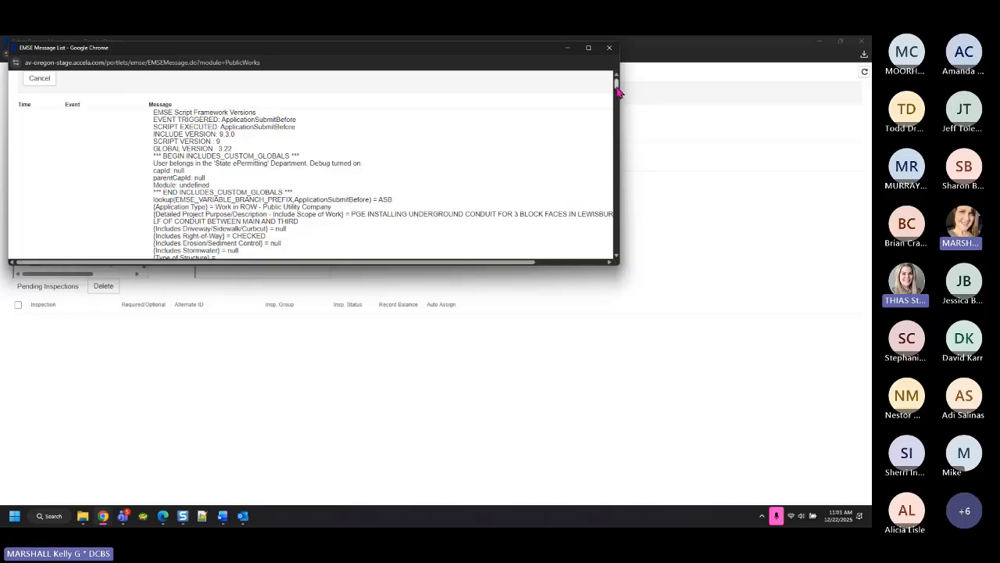
left_click_drag(616, 85, 623, 274)
scroll(488, 161, "up", 2)
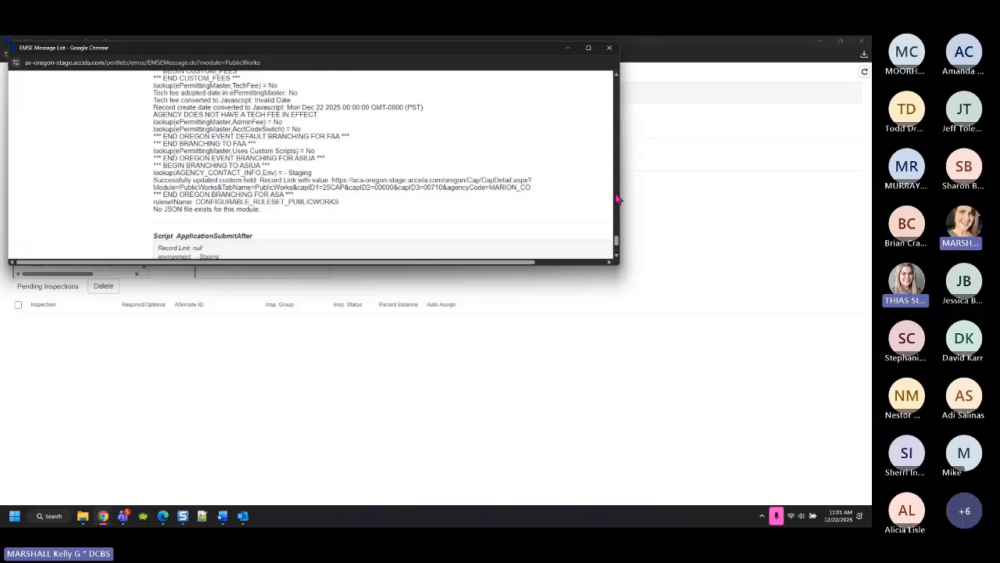
left_click_drag(625, 239, 628, 74)
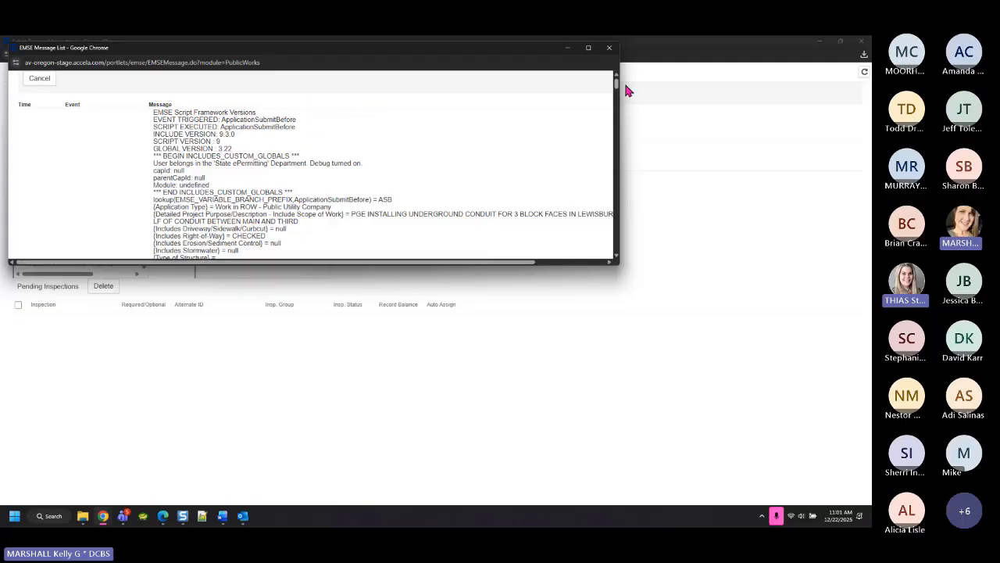
Read through the ApplicationSubmitAfter debug messages, then move the log lower on screen
left_click_drag(617, 88, 603, 265)
scroll(336, 167, "up", 1)
scroll(342, 167, "up", 1)
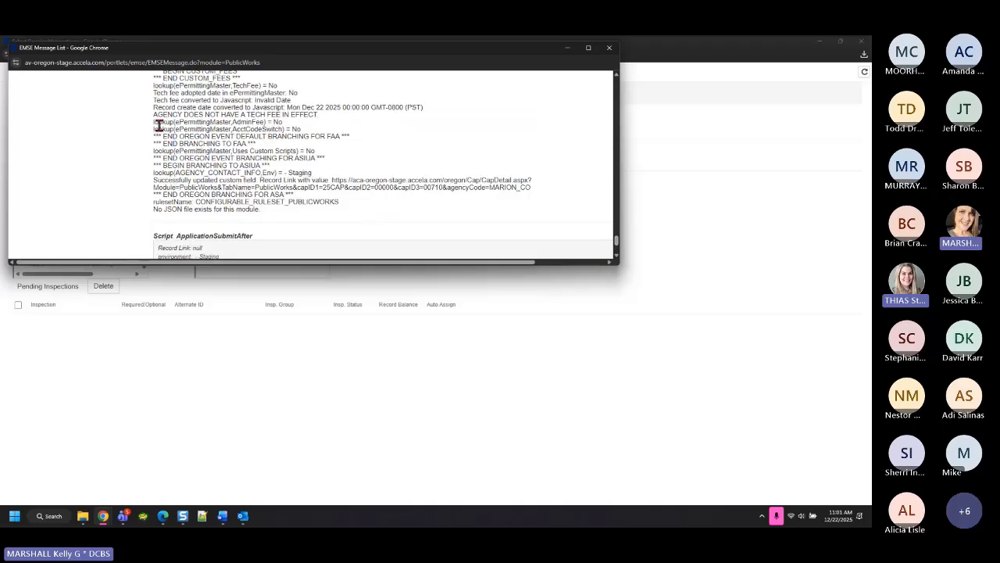
left_click_drag(153, 129, 354, 222)
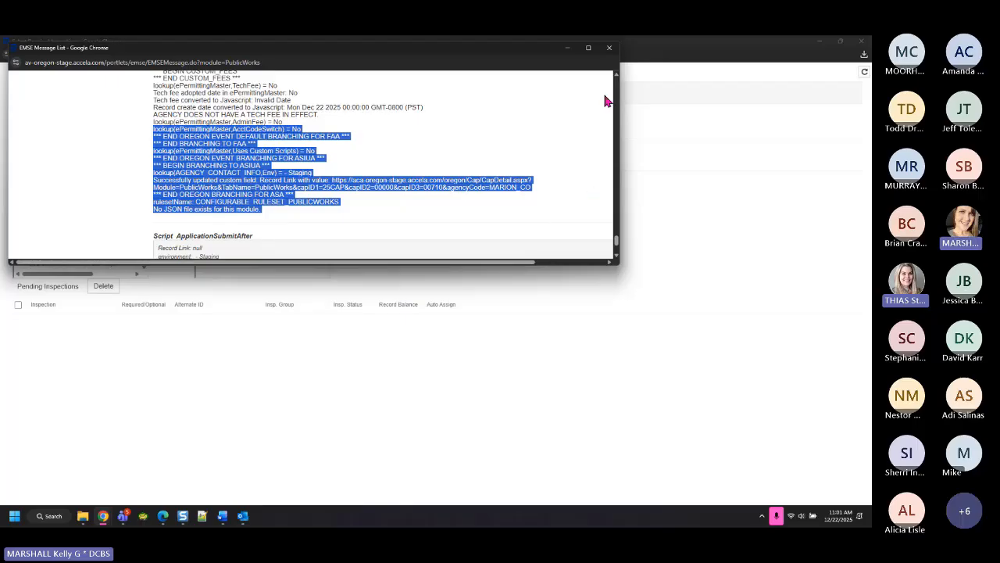
left_click(436, 129)
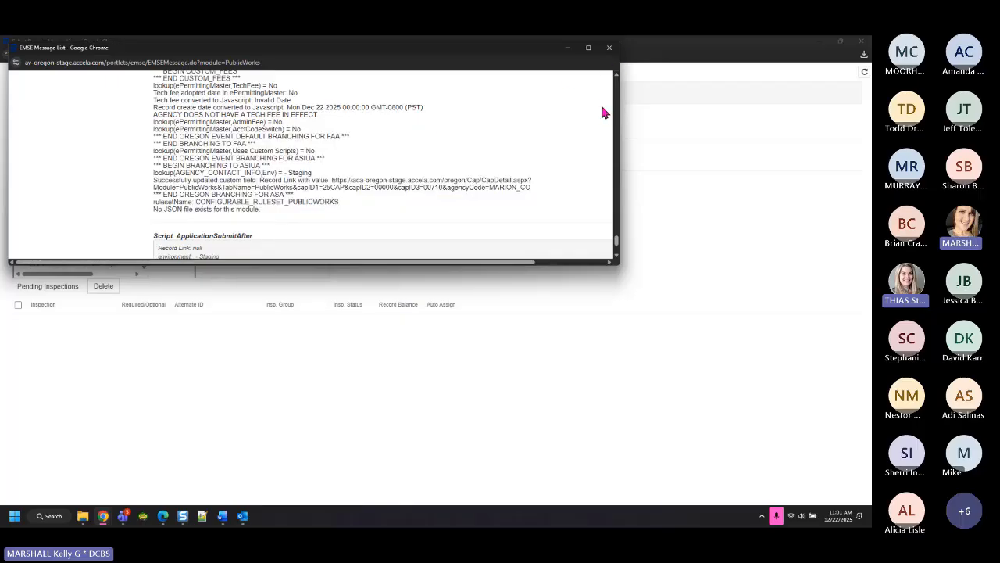
left_click_drag(176, 48, 229, 271)
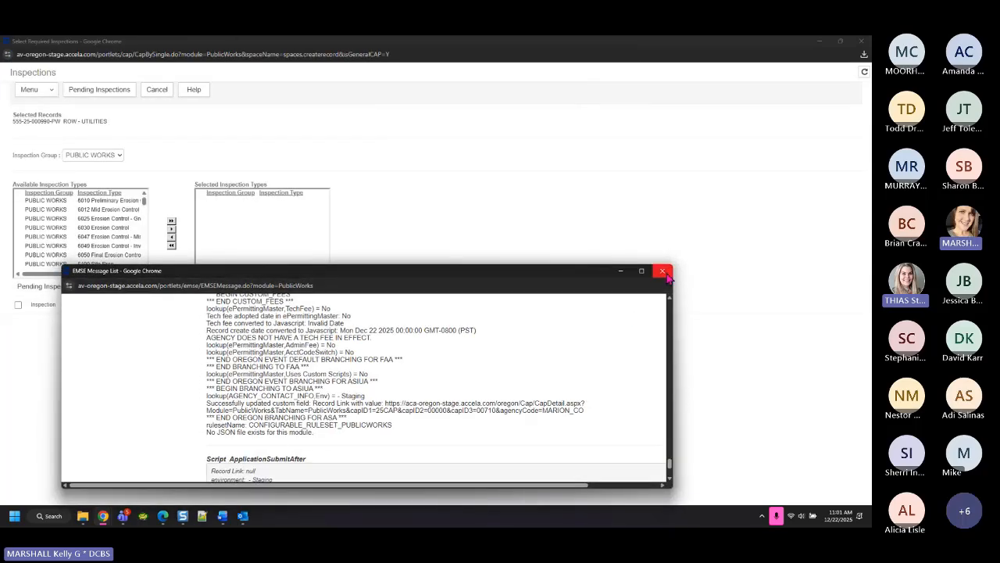
Close the script log and add 9995 Final PW to the selected inspection types
left_click(663, 271)
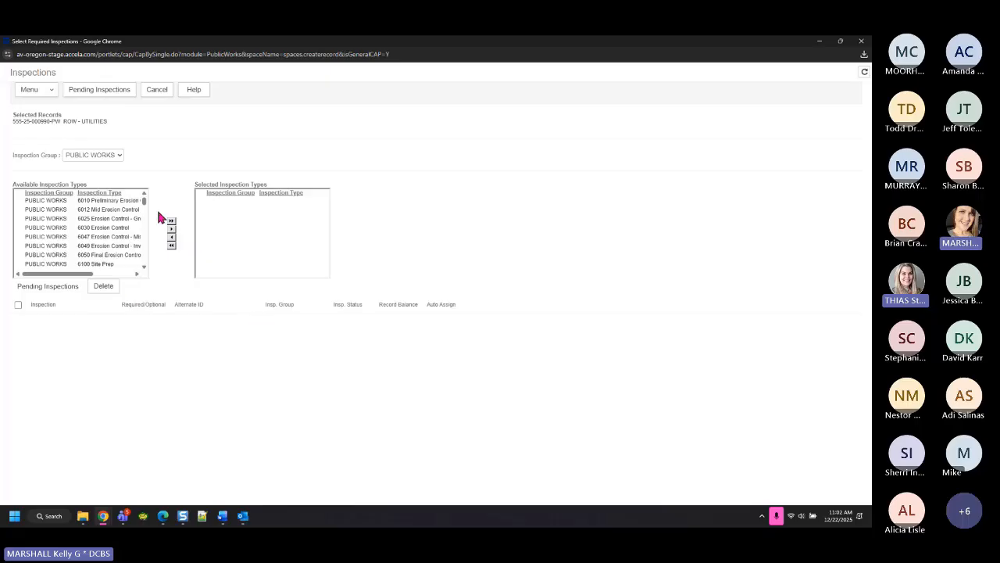
left_click_drag(146, 205, 146, 280)
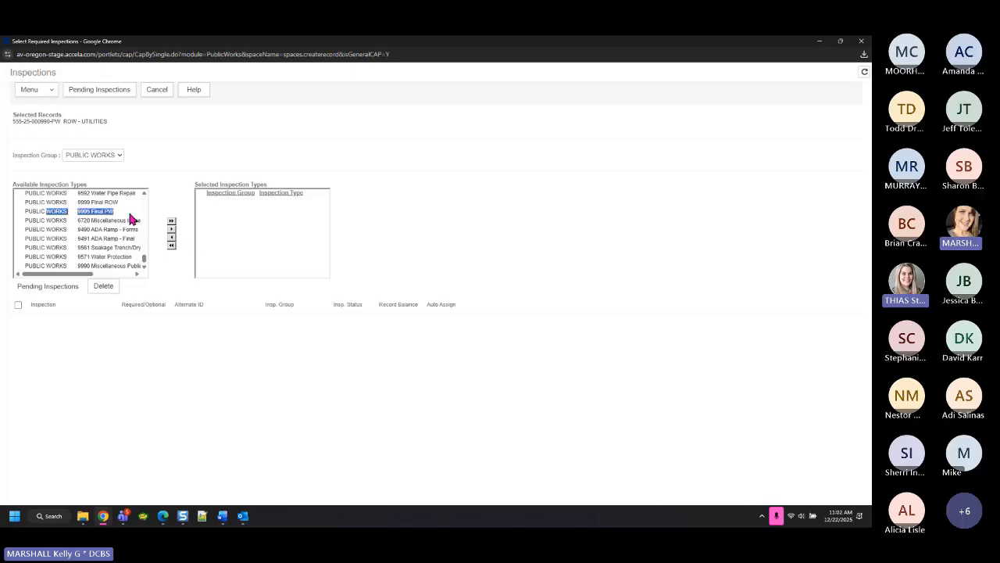
left_click(130, 215)
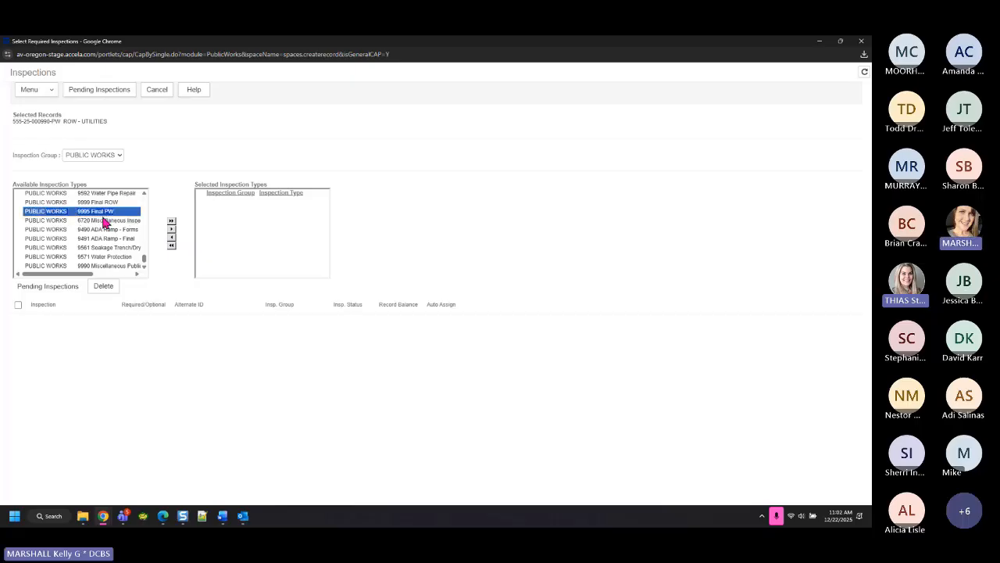
left_click(171, 229)
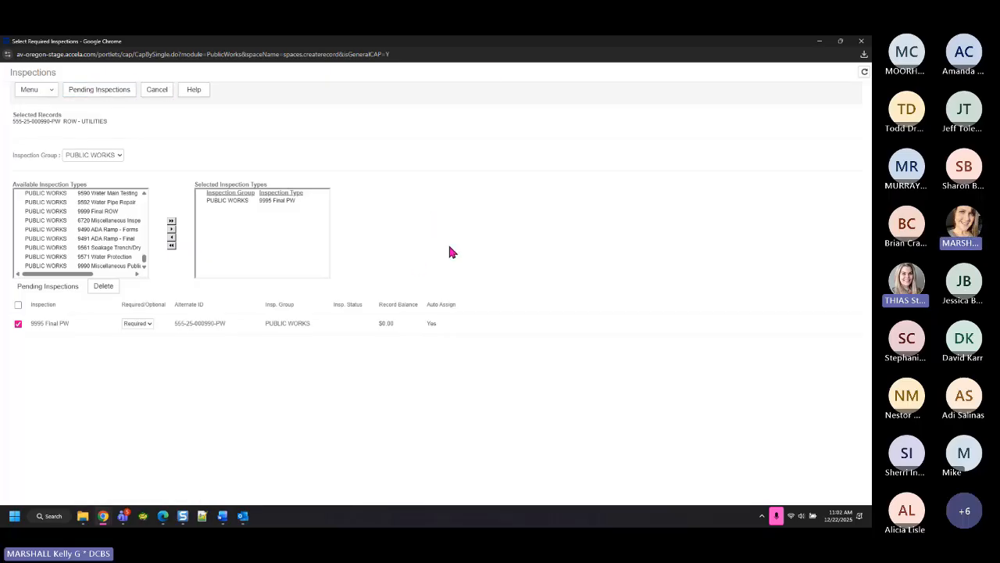
Select the added 9995 Final PW entry, then switch to the Training Outlines window
left_click(260, 202)
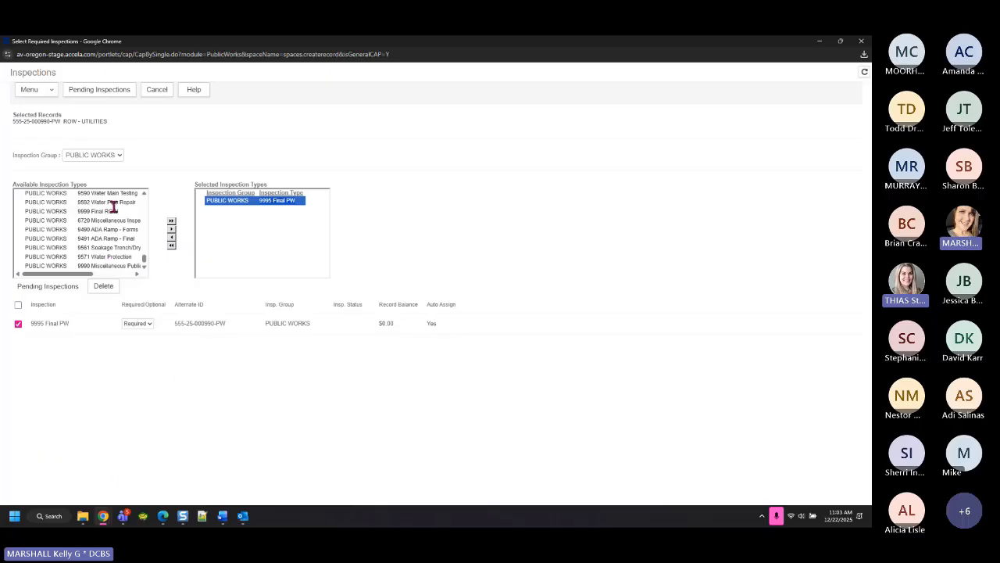
left_click_drag(146, 261, 146, 199)
left_click(82, 517)
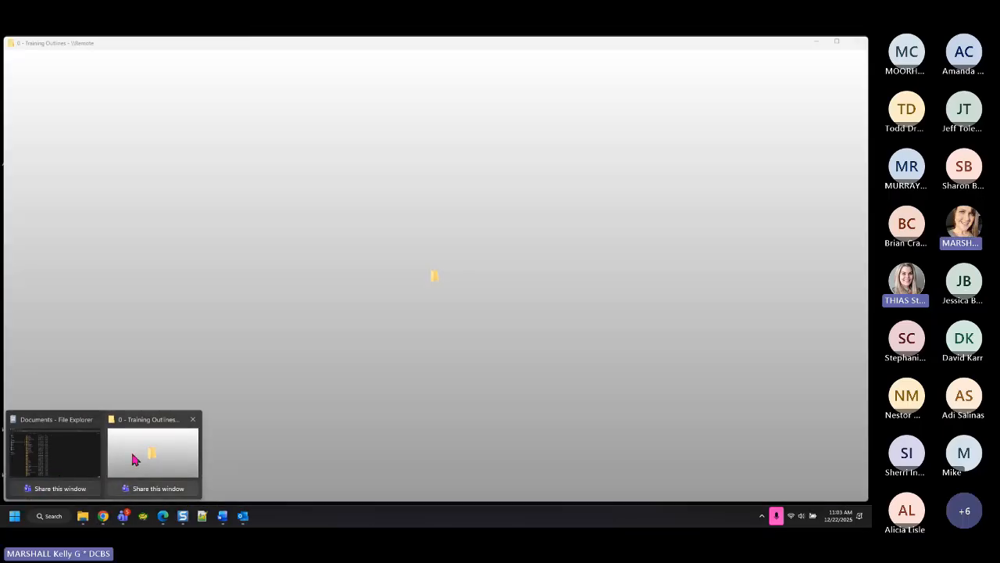
Browse T: to ePermitting > communications materials > Inspection Codes Brochure, opening and closing its Publisher file
left_click(133, 458)
left_click(82, 309)
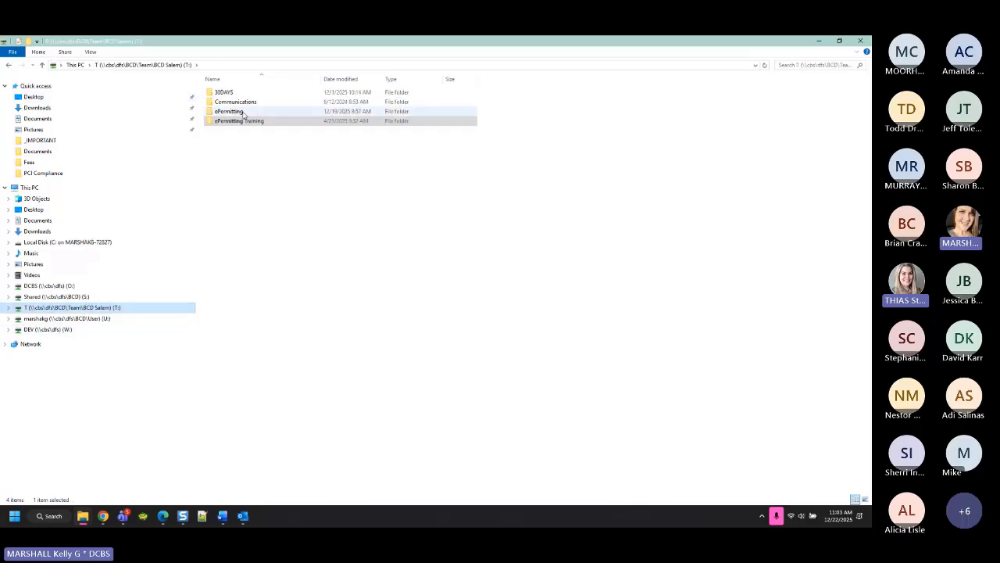
double_click(228, 111)
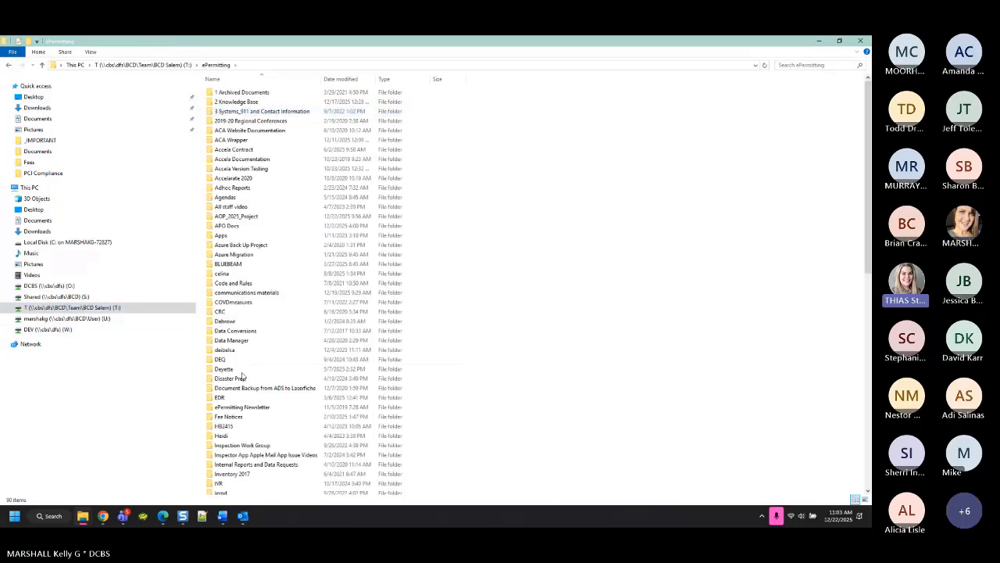
double_click(250, 293)
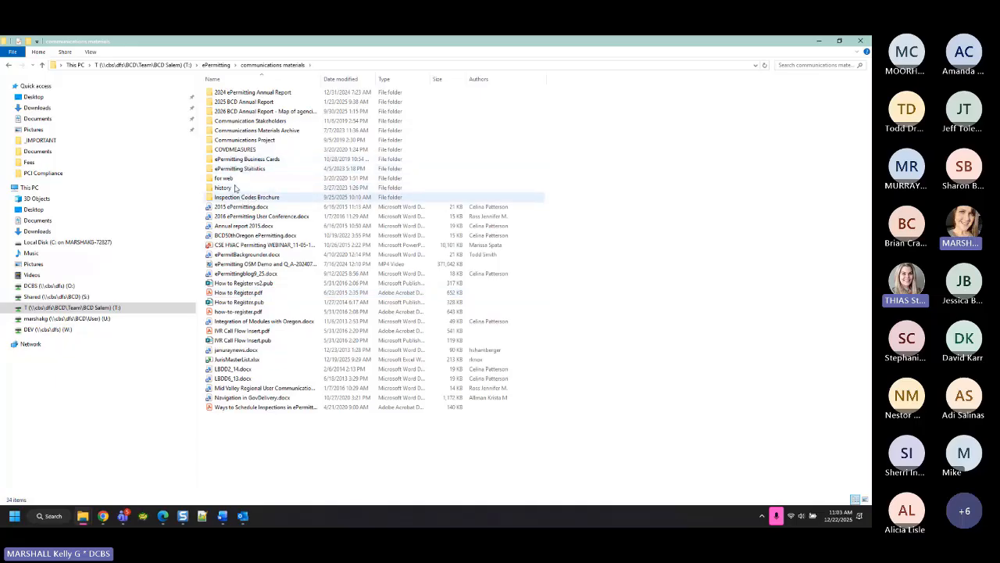
double_click(266, 197)
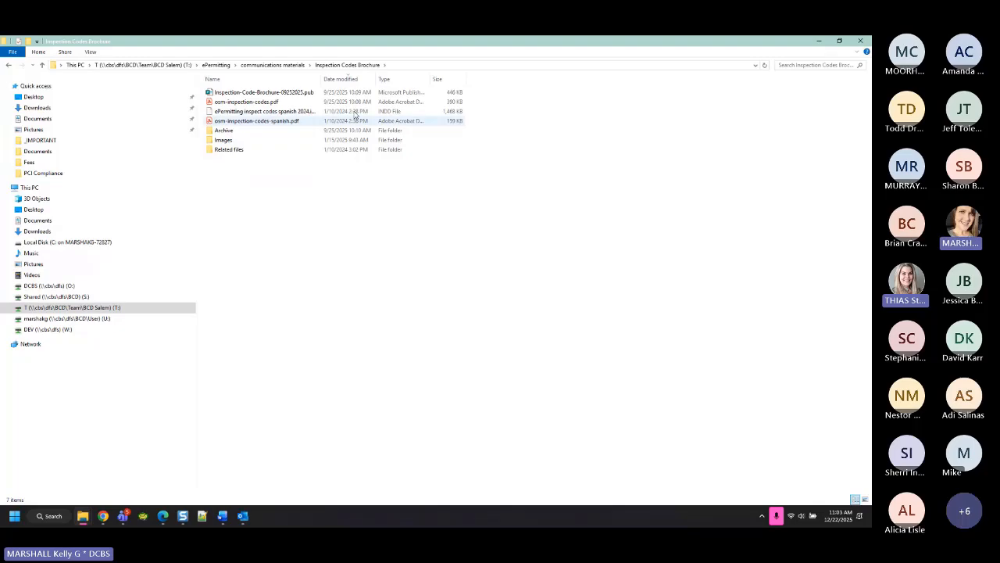
double_click(249, 93)
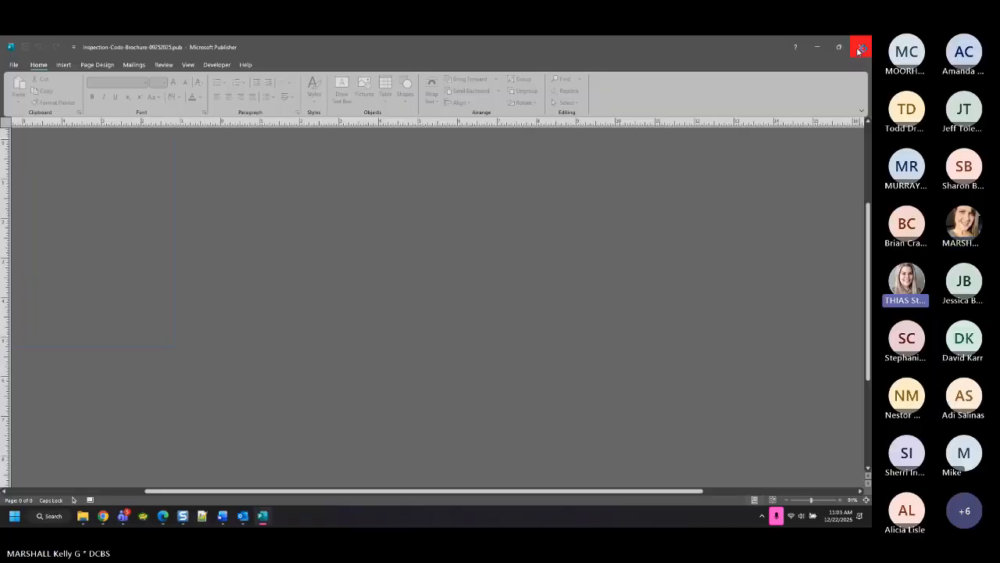
left_click(860, 47)
Open osm-inspection-codes.pdf and highlight the PUBLIC WORKS heading in the codes list
double_click(248, 102)
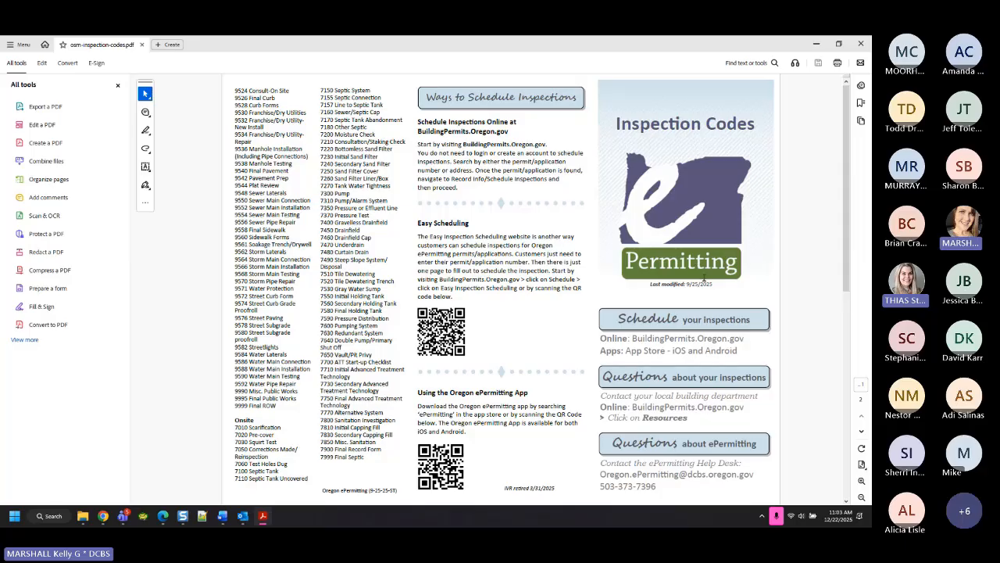
scroll(828, 339, "down", 5)
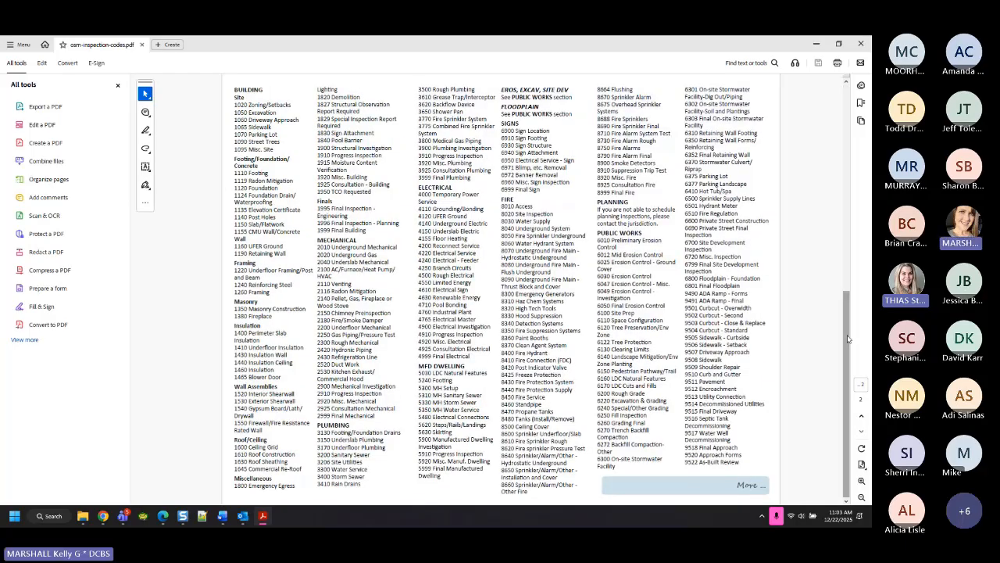
left_click_drag(848, 338, 847, 129)
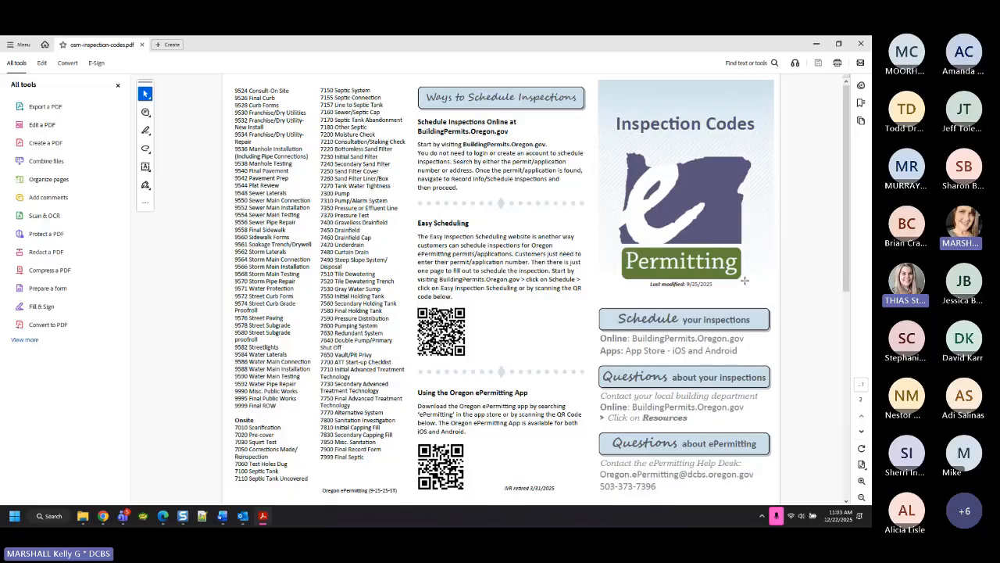
left_click_drag(844, 285, 859, 479)
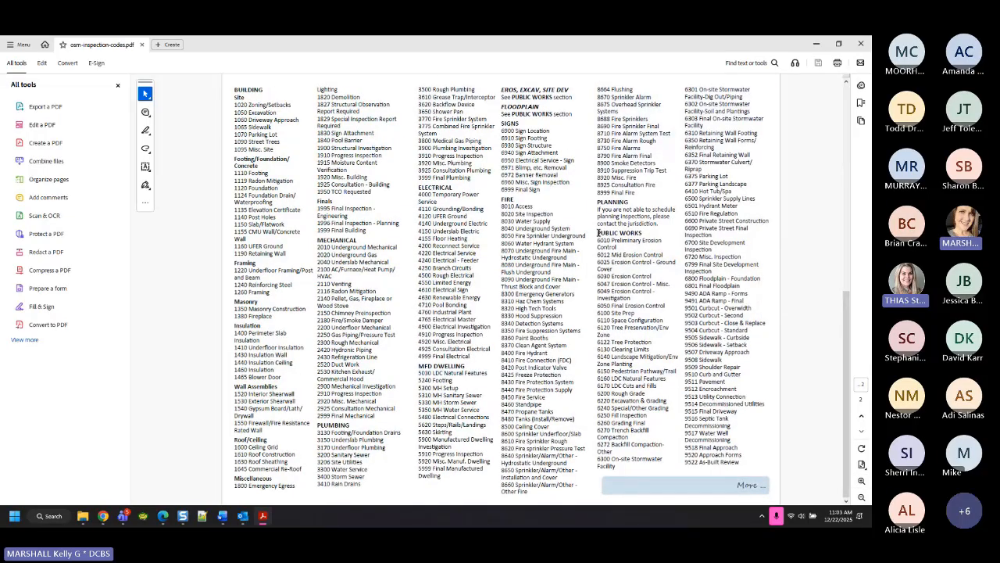
left_click_drag(597, 232, 646, 233)
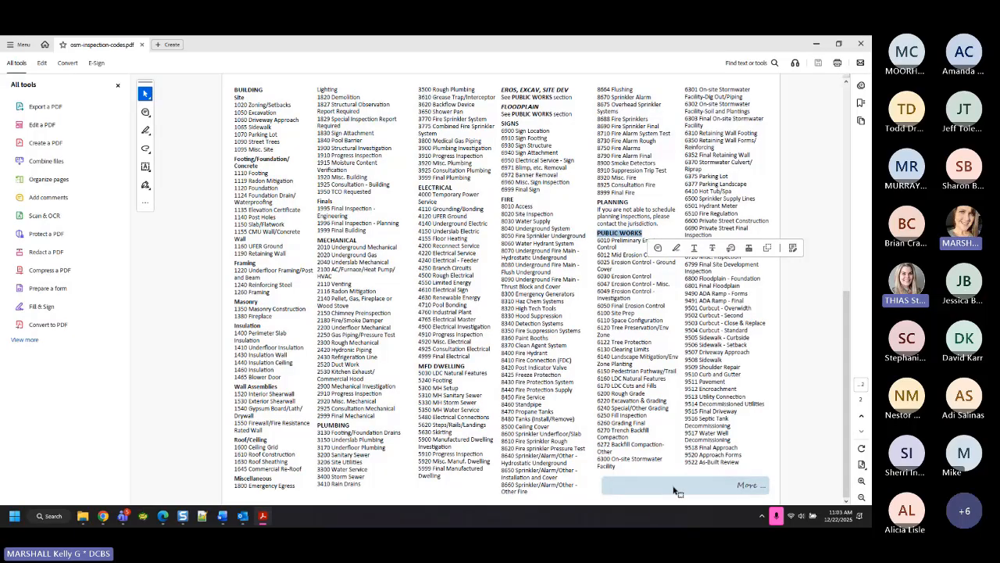
left_click(811, 200)
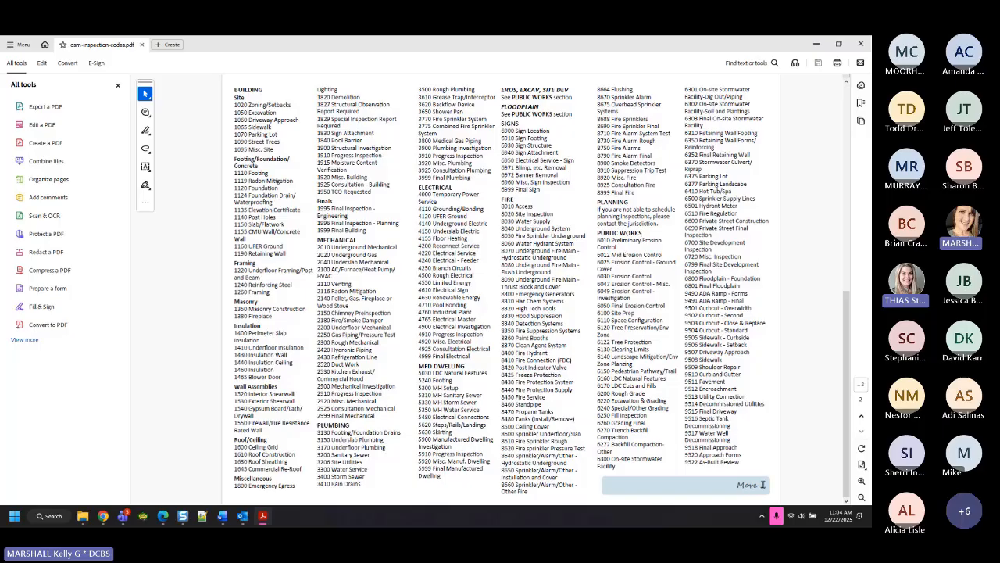
Check the 9524–9999 codes on the cover page, then return to the full code list page
left_click(861, 419)
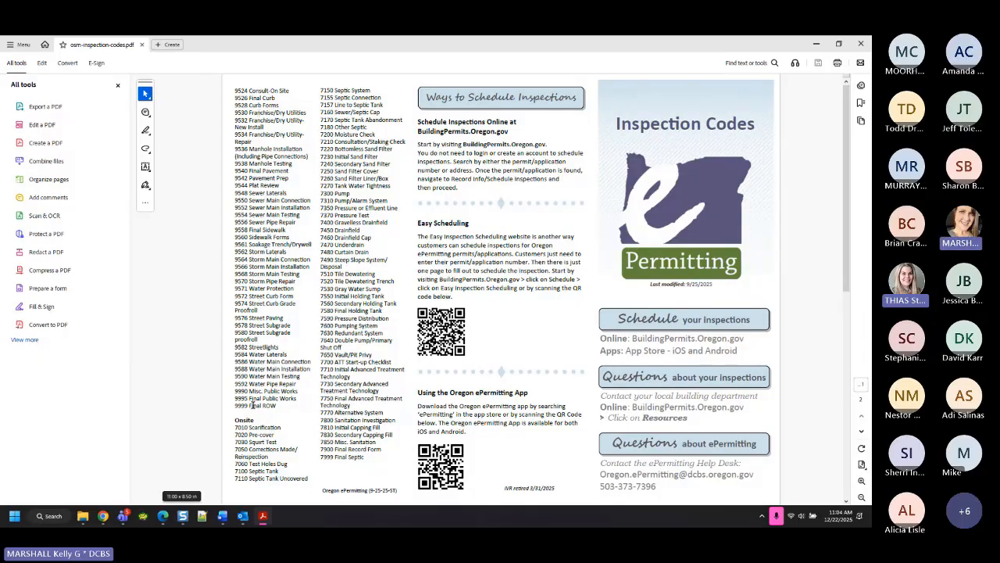
left_click_drag(262, 407, 233, 81)
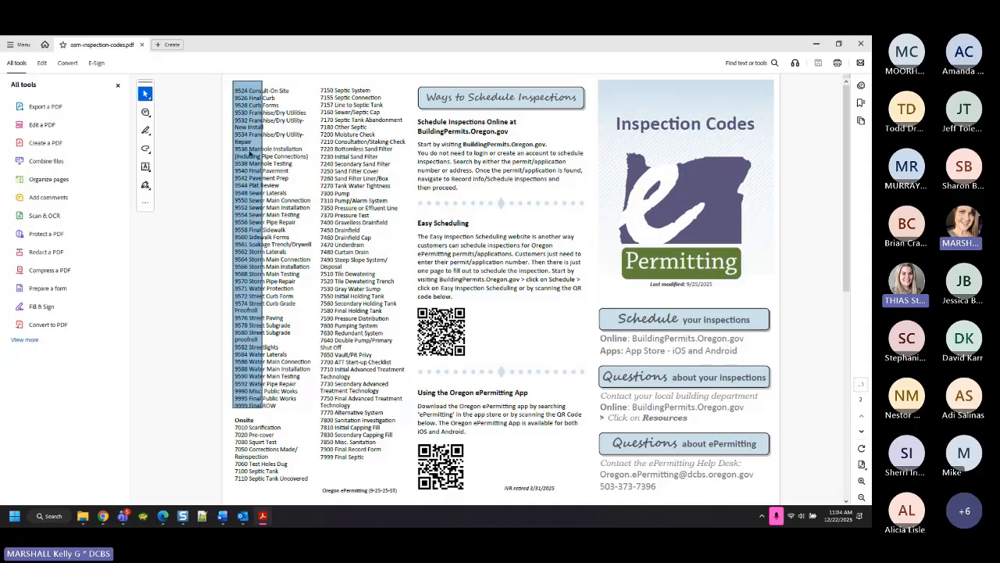
left_click(309, 267)
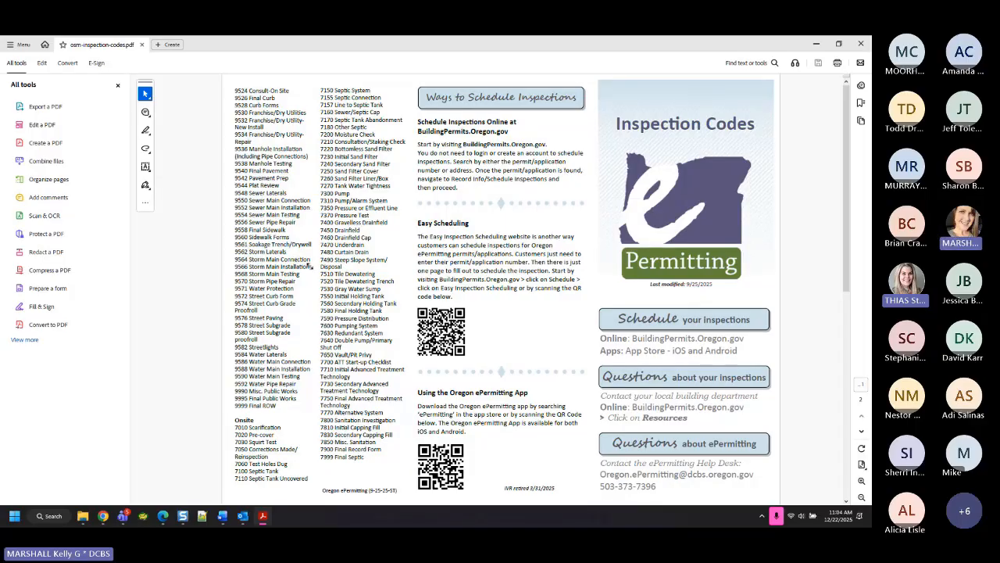
left_click(863, 432)
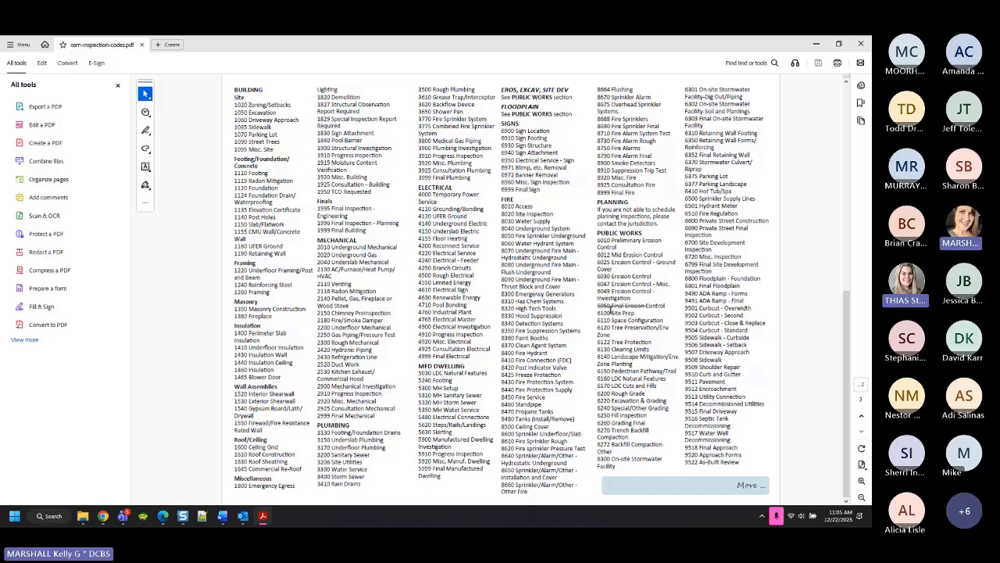
Highlight 6050 Final Erosion Control, grading, 6250 Fill, stormwater, 6352 Retaining Wall, site development and 6801 Floodplain codes
left_click_drag(596, 306, 667, 306)
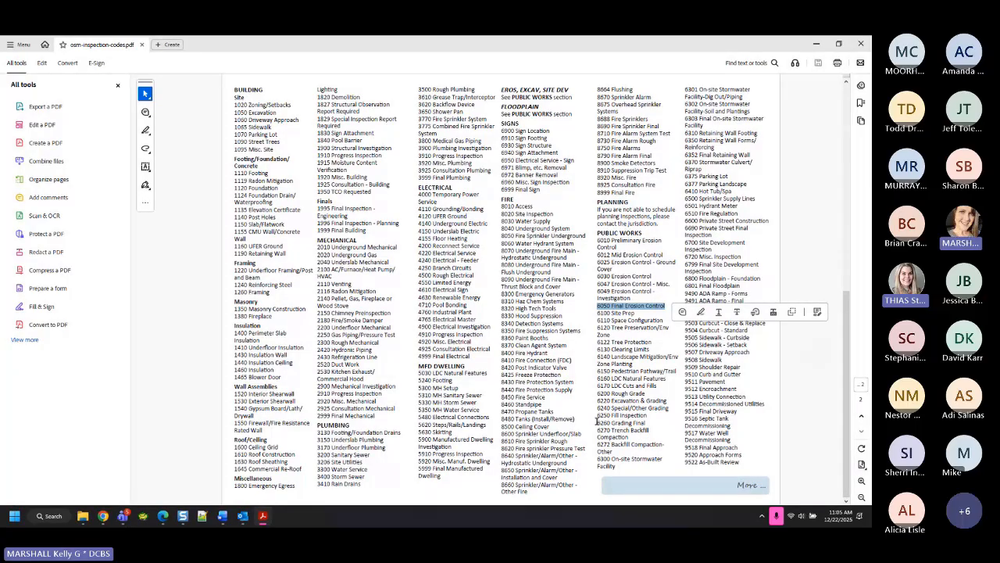
left_click_drag(597, 422, 649, 426)
double_click(634, 415)
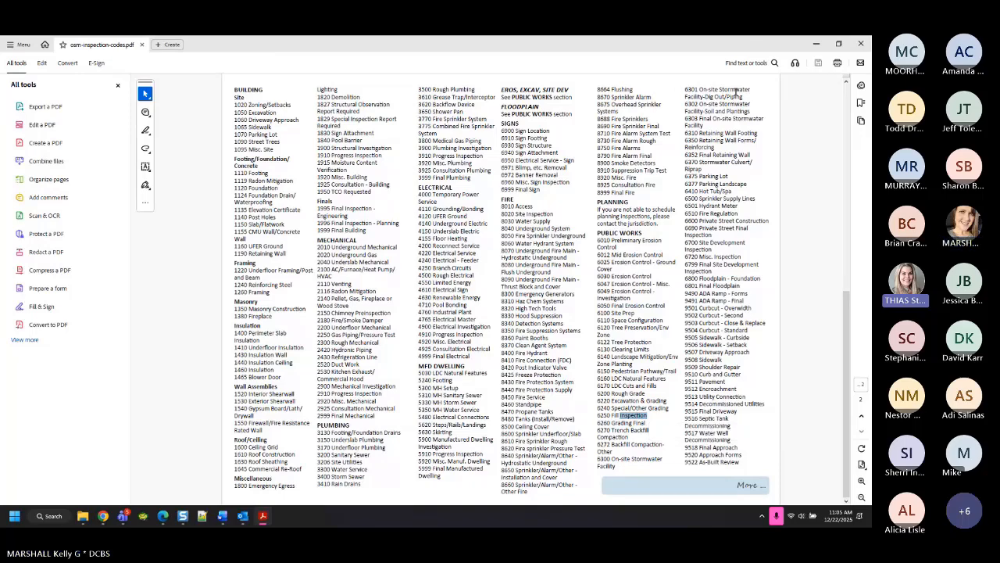
mouse_move(686, 118)
left_mouse_down()
mouse_move(722, 127)
mouse_move(700, 124)
left_mouse_up()
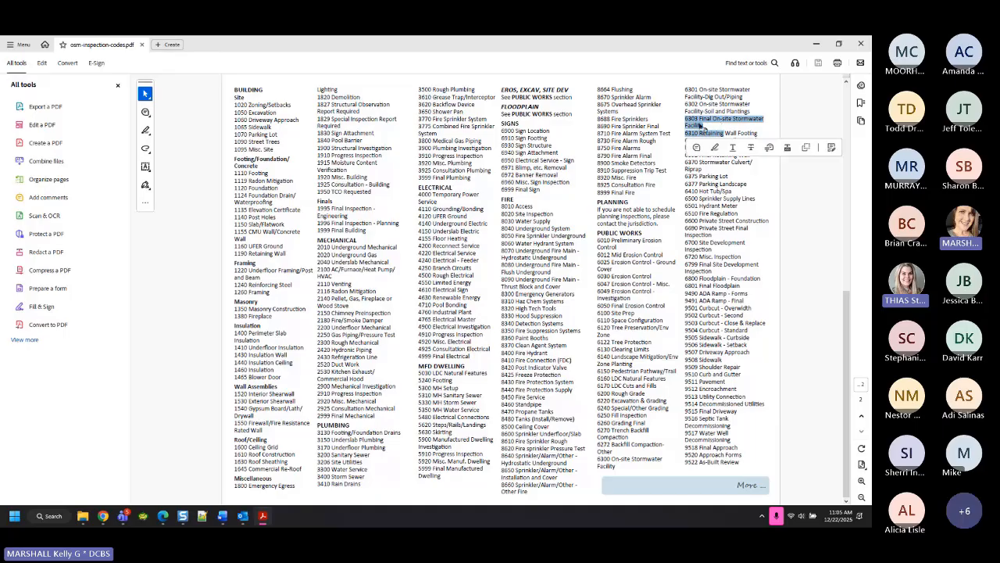
left_click(764, 121)
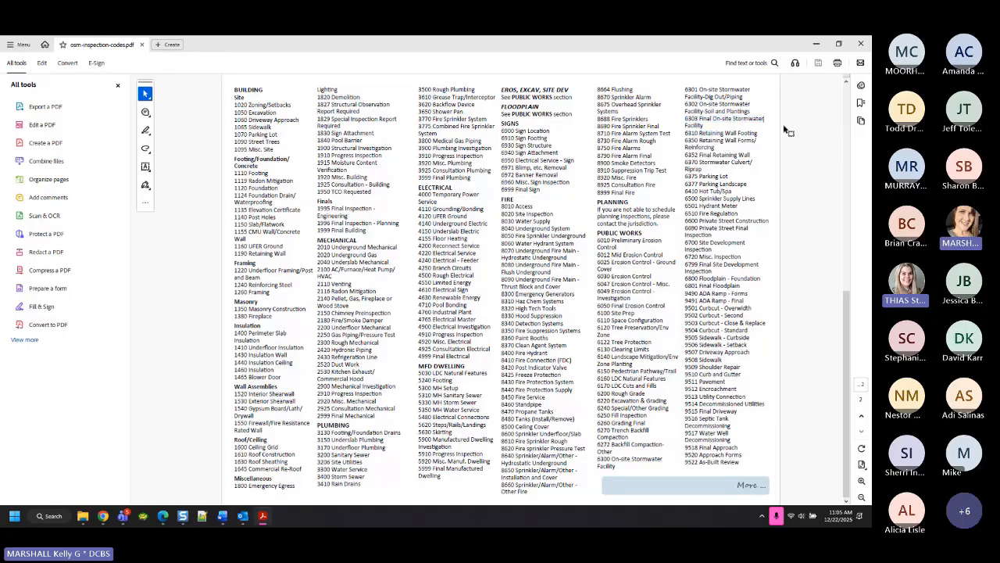
left_click_drag(683, 159, 750, 158)
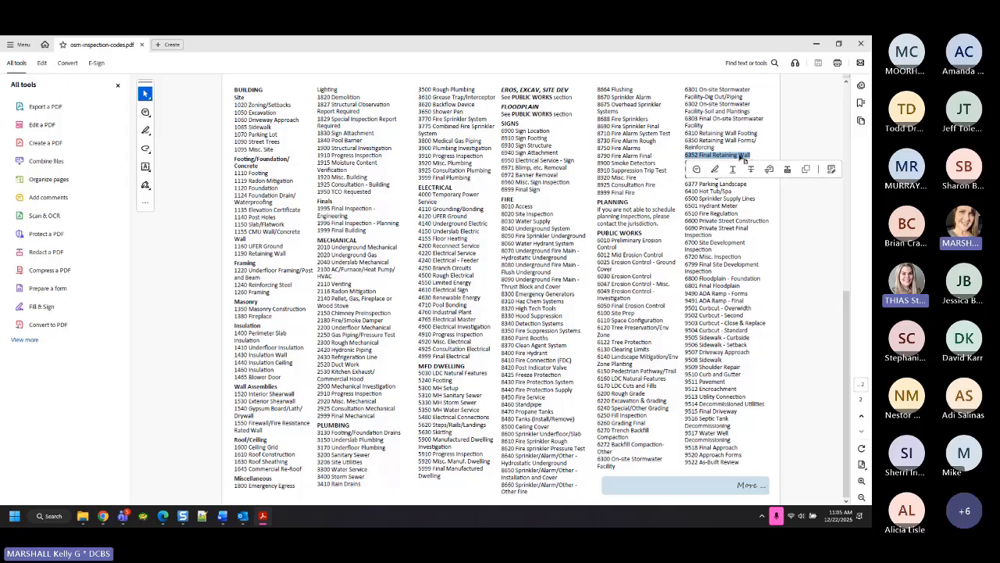
left_click(758, 228)
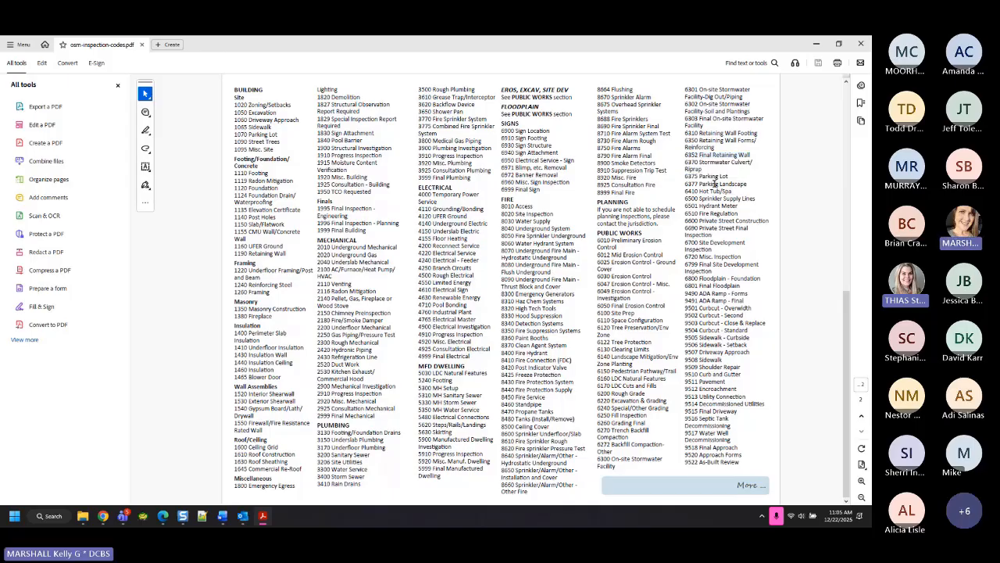
left_click_drag(684, 265, 717, 276)
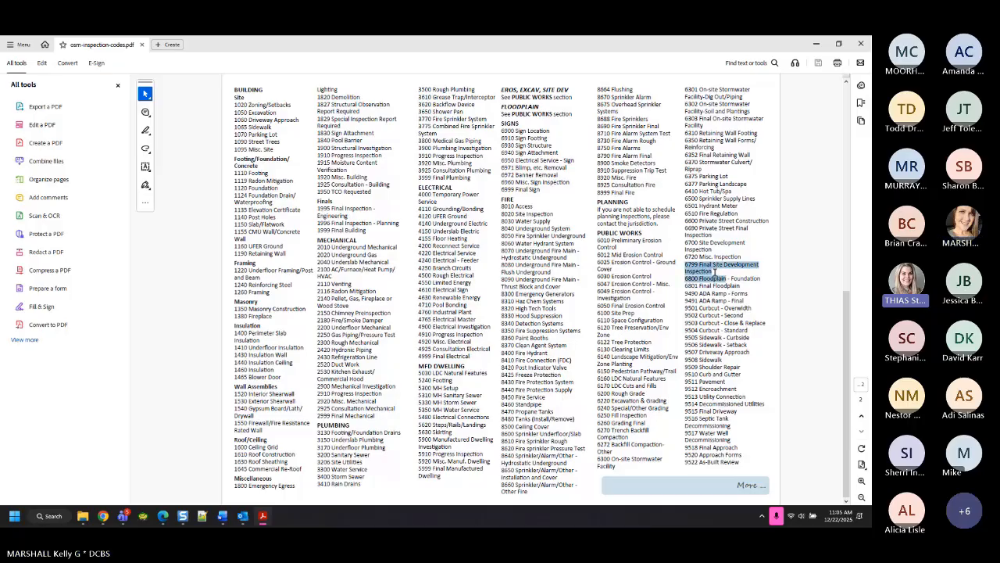
left_click(762, 344)
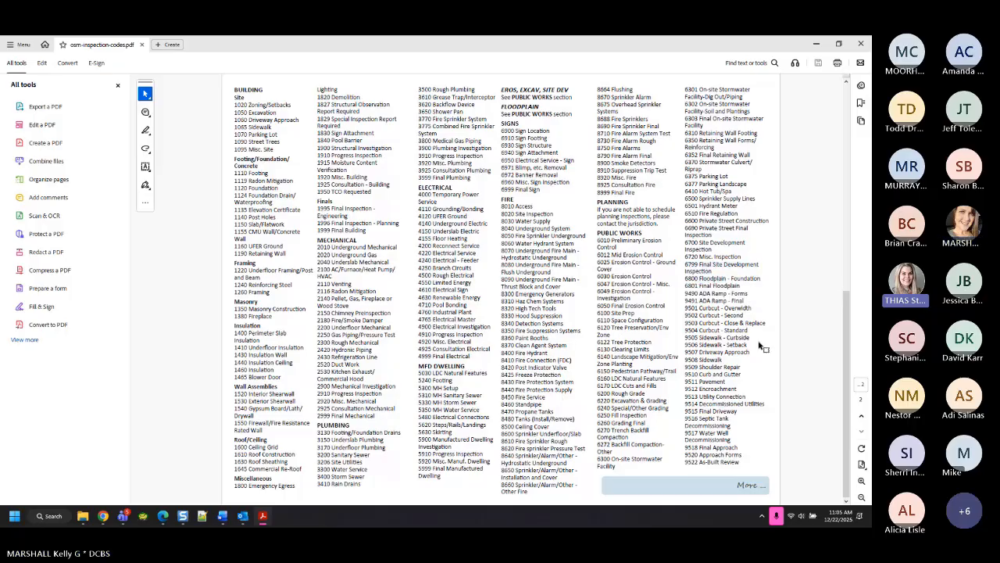
left_click_drag(687, 284, 747, 288)
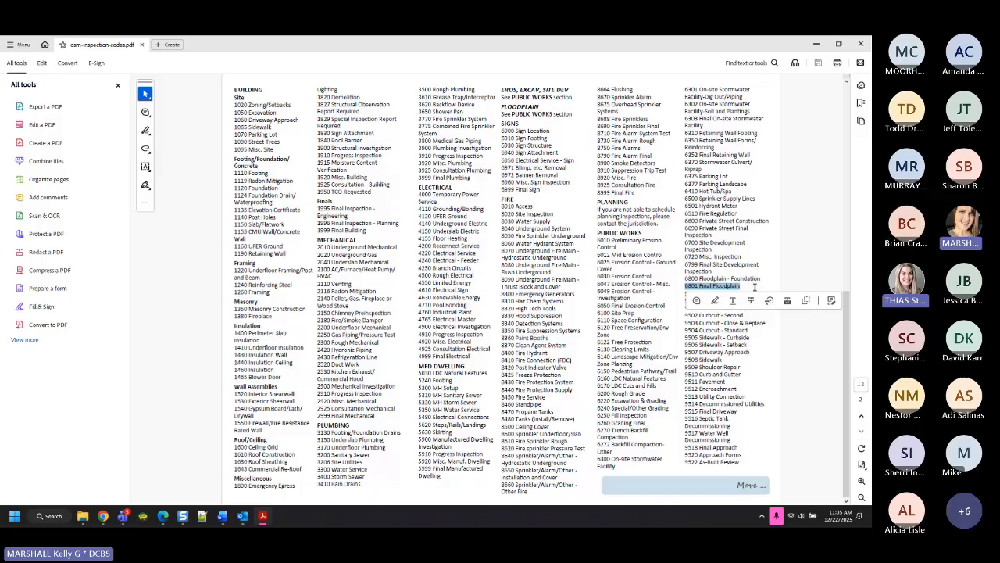
left_click(791, 264)
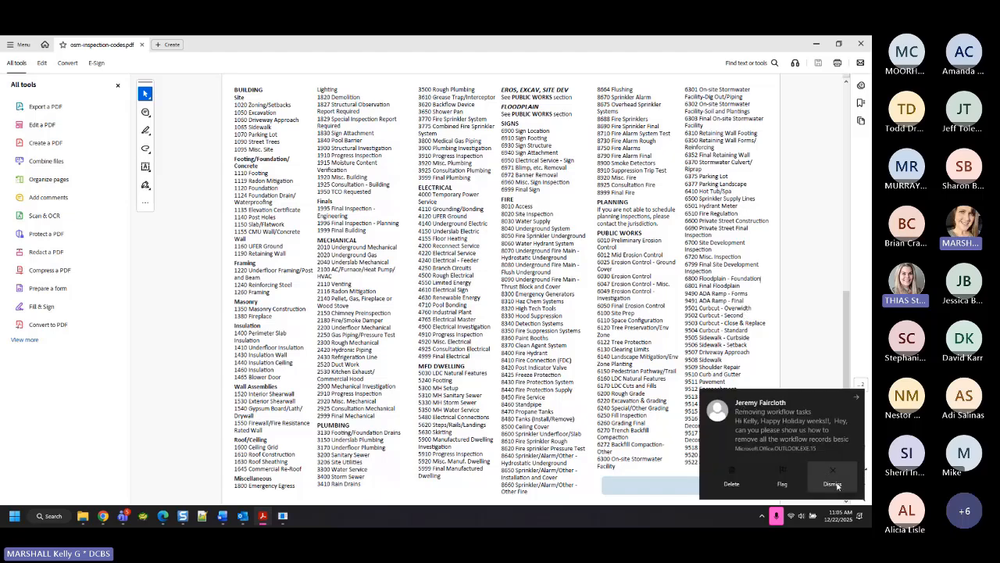
Dismiss the email toast, highlight 9518 Final Approach and Final Driveway, then return to the cover page
left_click(833, 485)
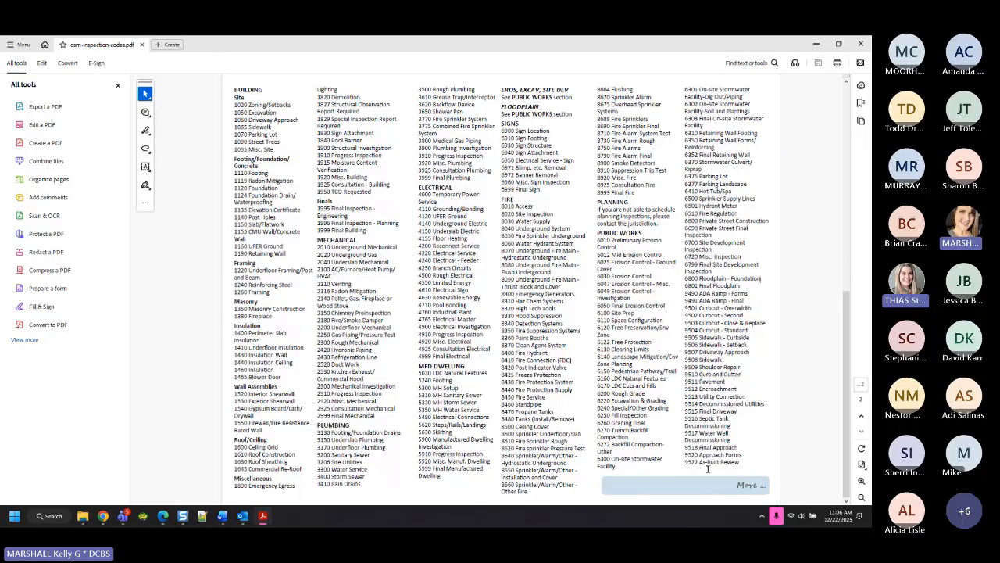
double_click(692, 448)
left_click_drag(733, 441, 756, 445)
left_click_drag(700, 412, 737, 411)
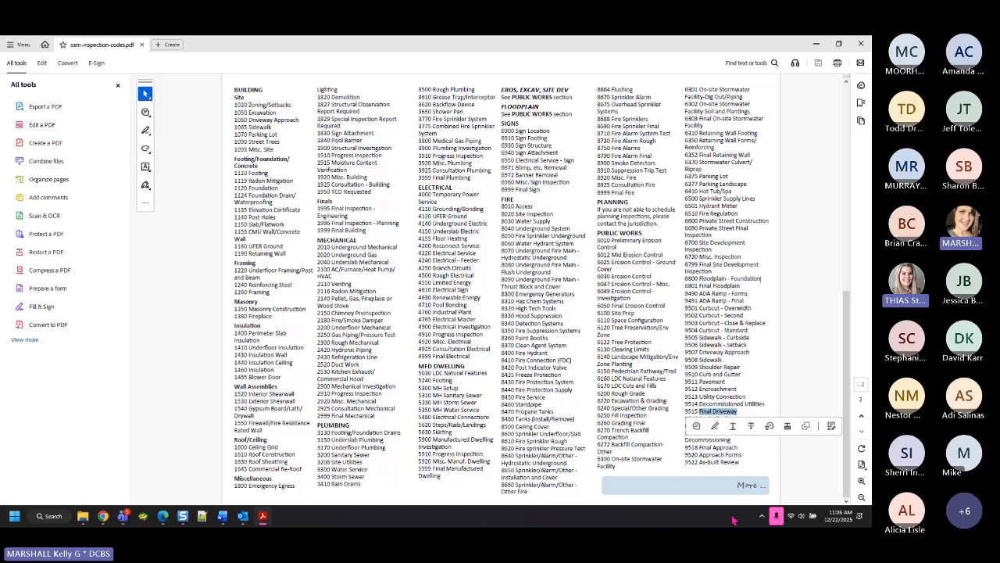
left_click(862, 416)
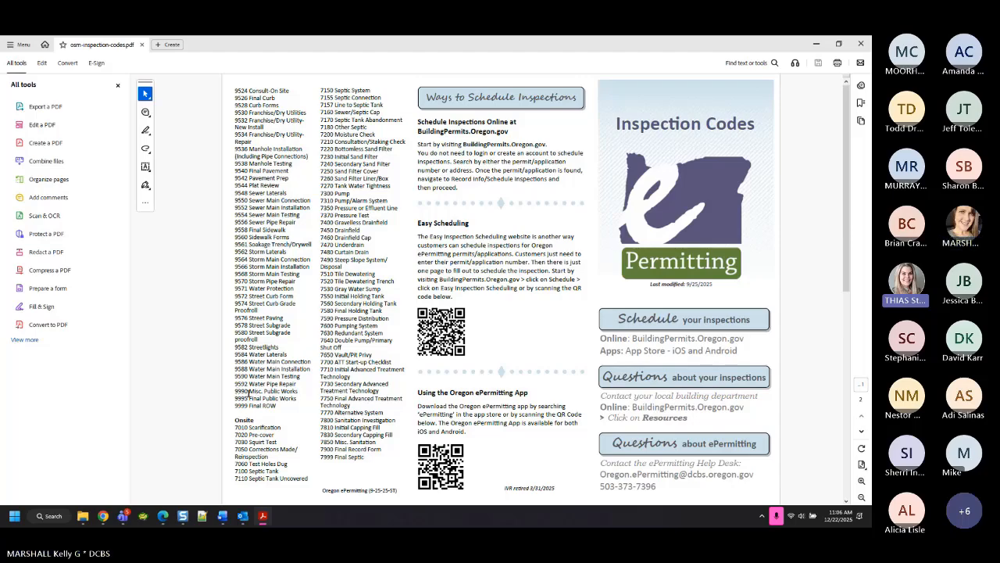
Highlight 9995 Final Public Works on page 1, then move forward to the code list page
left_click_drag(235, 398, 296, 398)
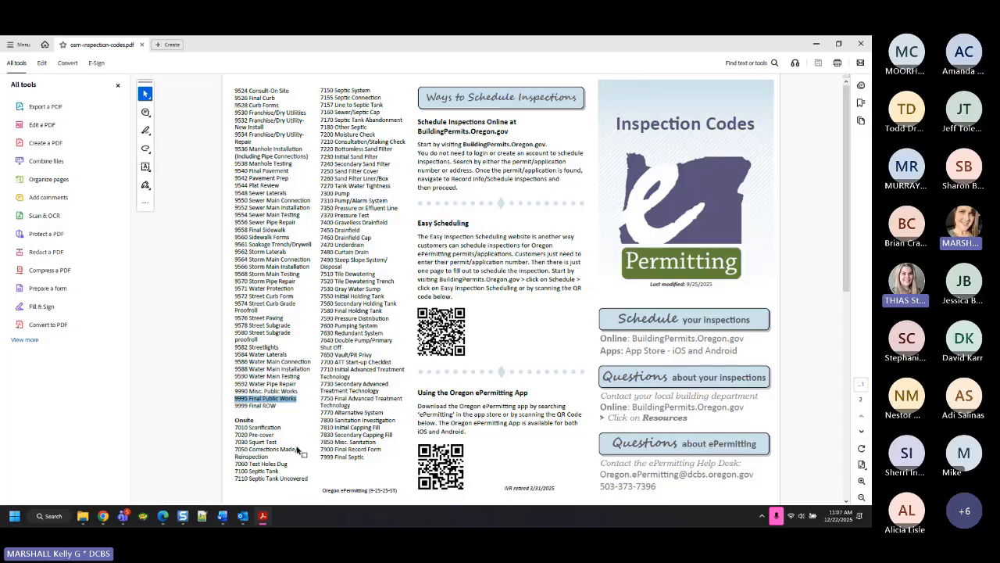
left_click(862, 431)
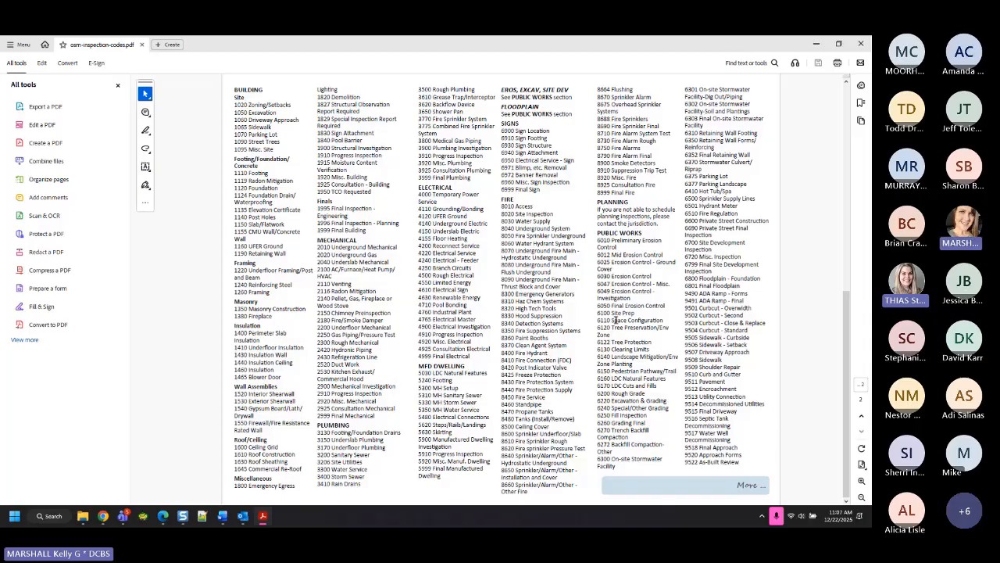
Highlight 6050 Final Erosion Control and 9518 Final Approach, then 9995 Final Public Works on page 1
left_click_drag(598, 305, 667, 306)
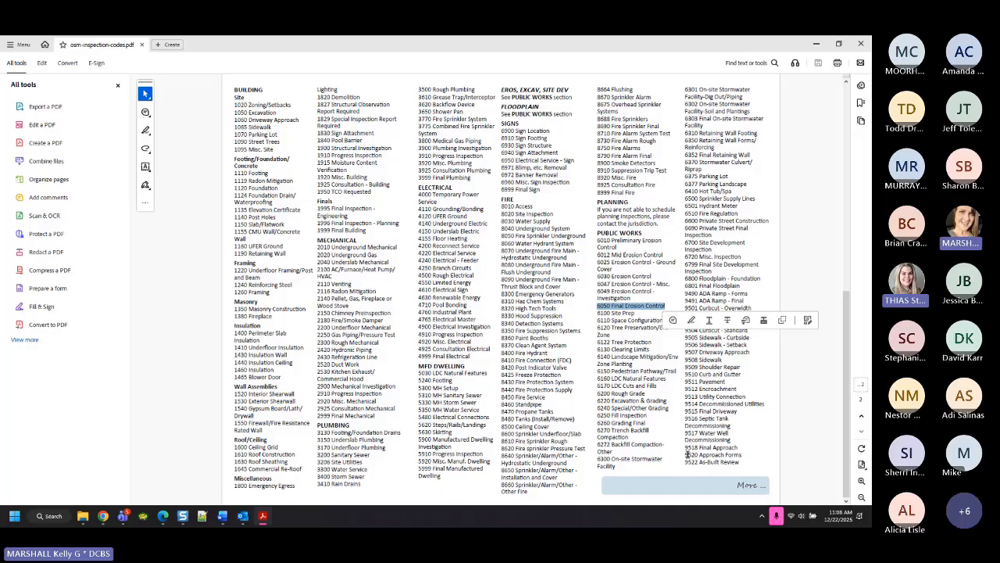
left_click_drag(687, 451, 734, 446)
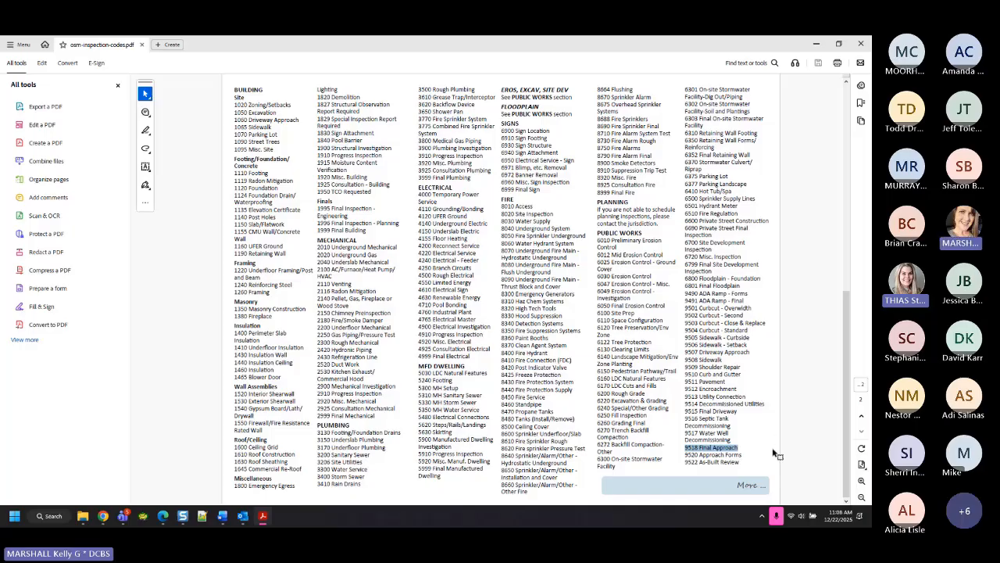
left_click(863, 418)
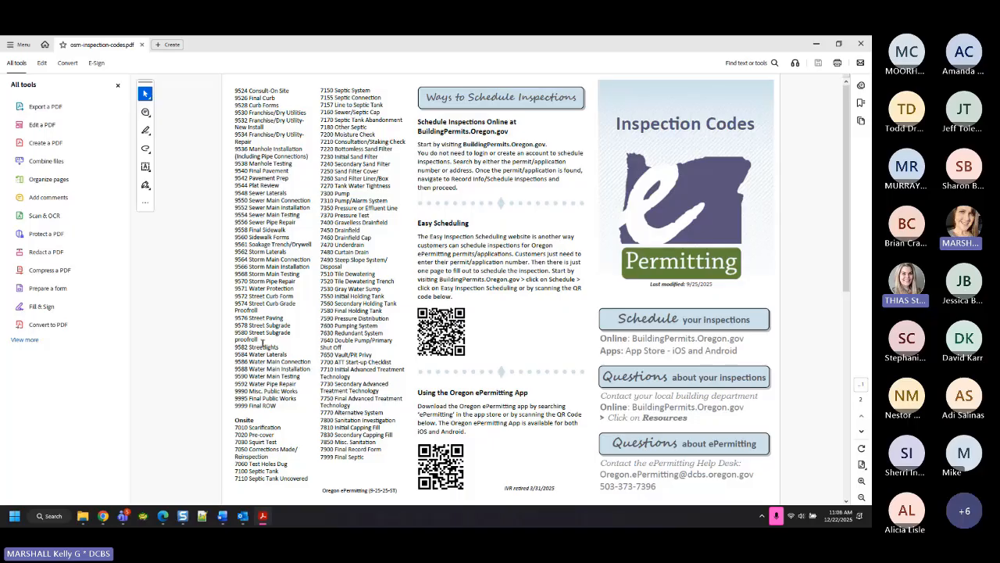
left_click_drag(232, 398, 297, 399)
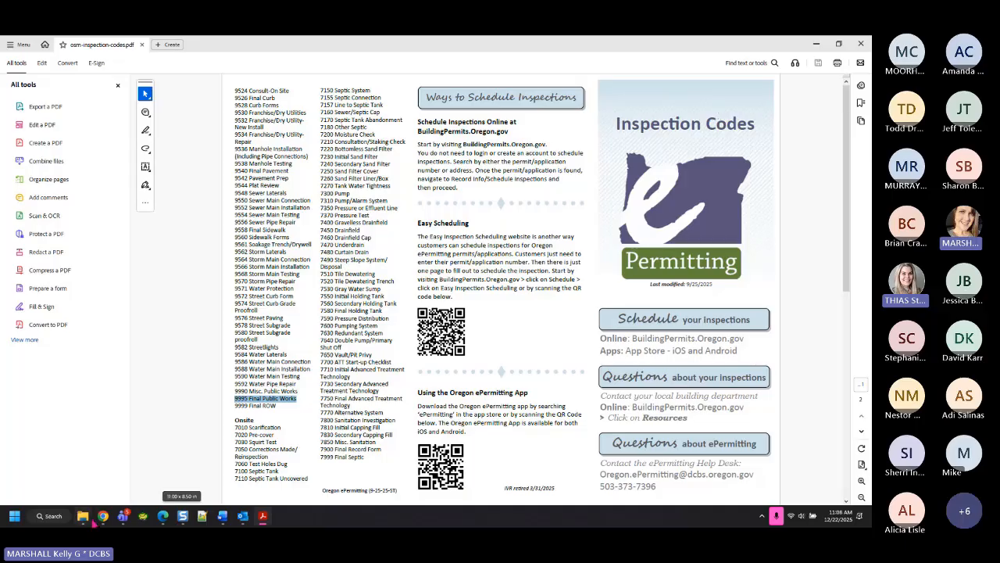
Back in Chrome, add 6050 Final Erosion Control to the selected inspection types
mouse_move(102, 517)
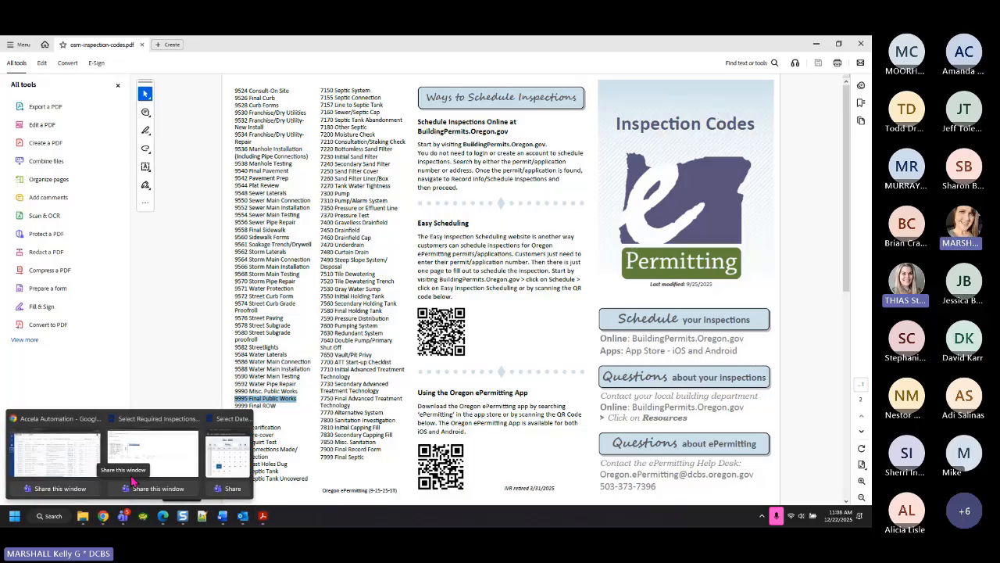
mouse_move(185, 469)
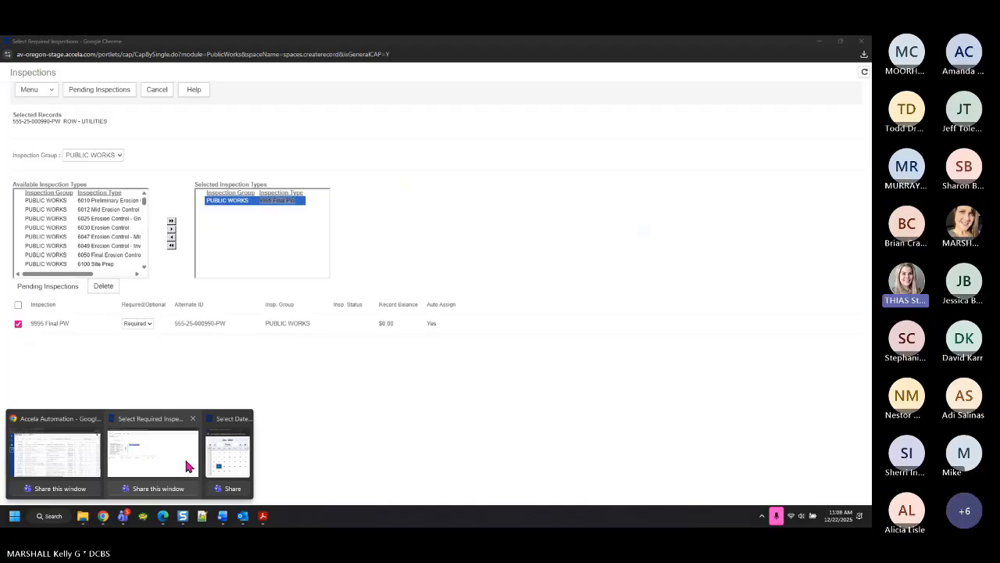
left_click(245, 420)
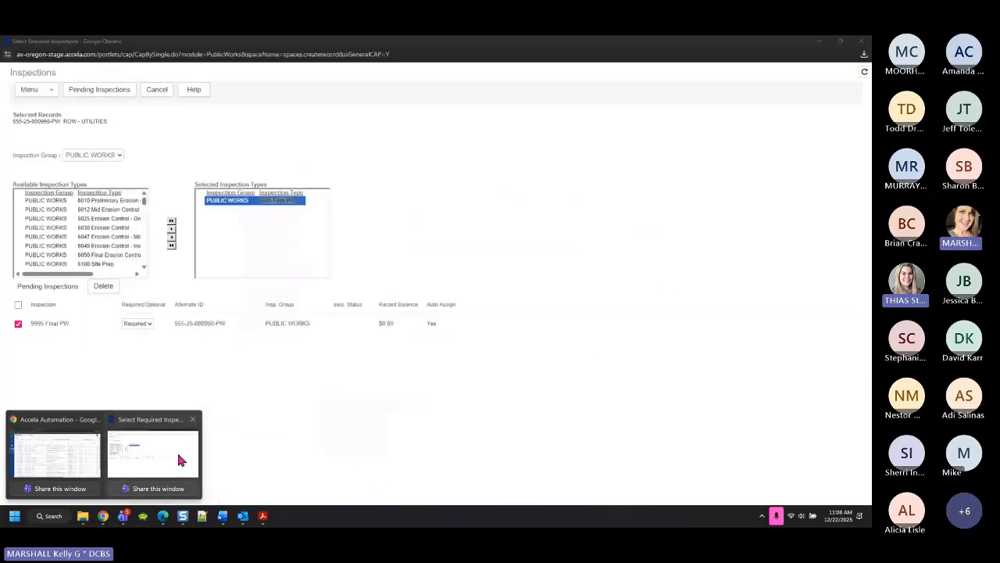
left_click(179, 458)
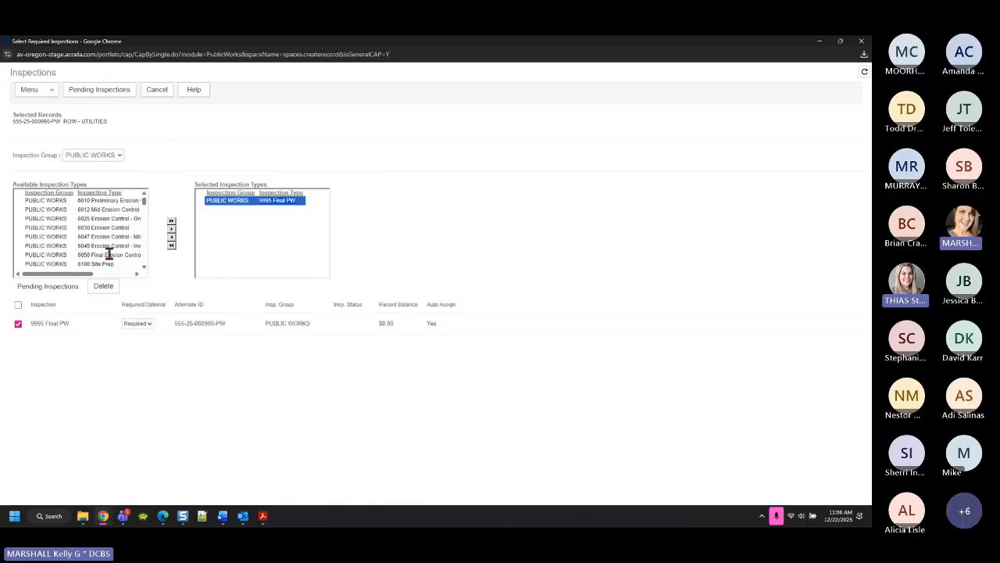
left_click(57, 256)
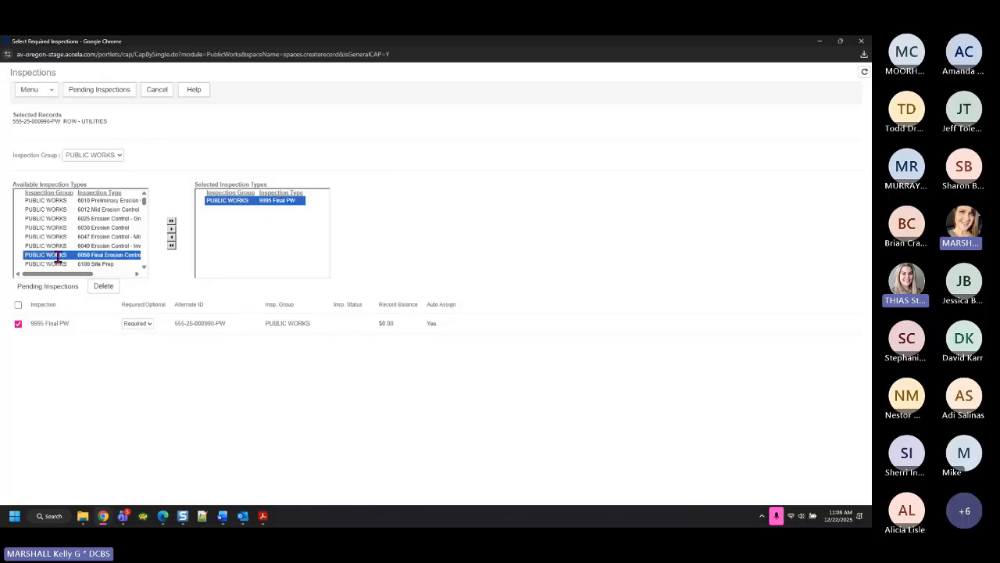
left_click(171, 229)
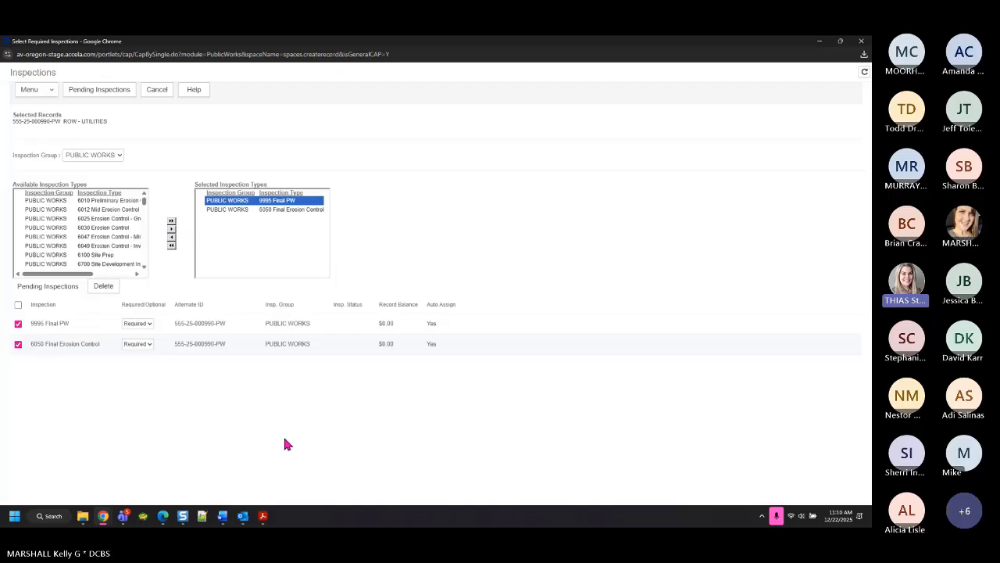
Remove both 9995 Final PW and 6050 Final Erosion Control from the required pending inspections
left_click(283, 209, "shift")
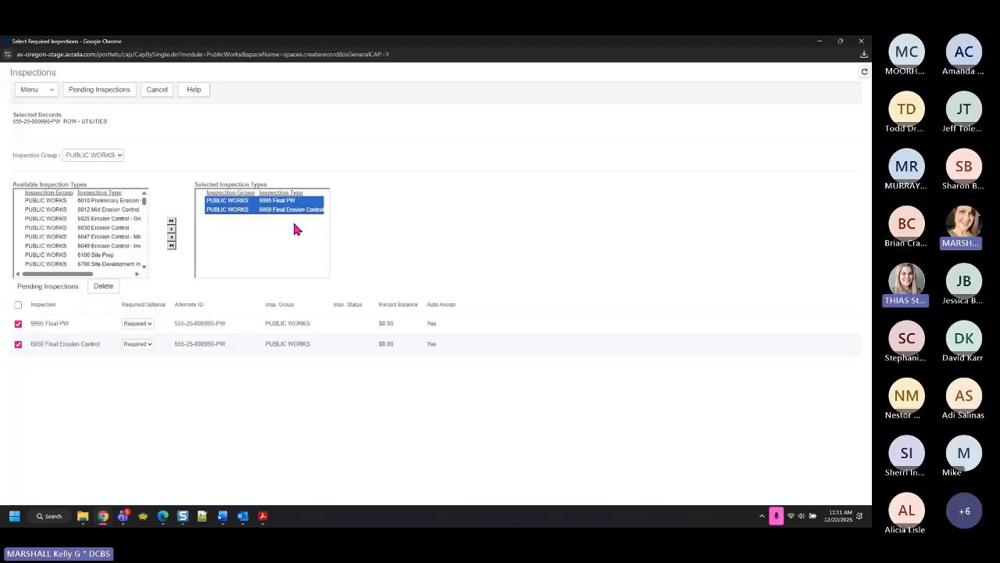
left_click(171, 245)
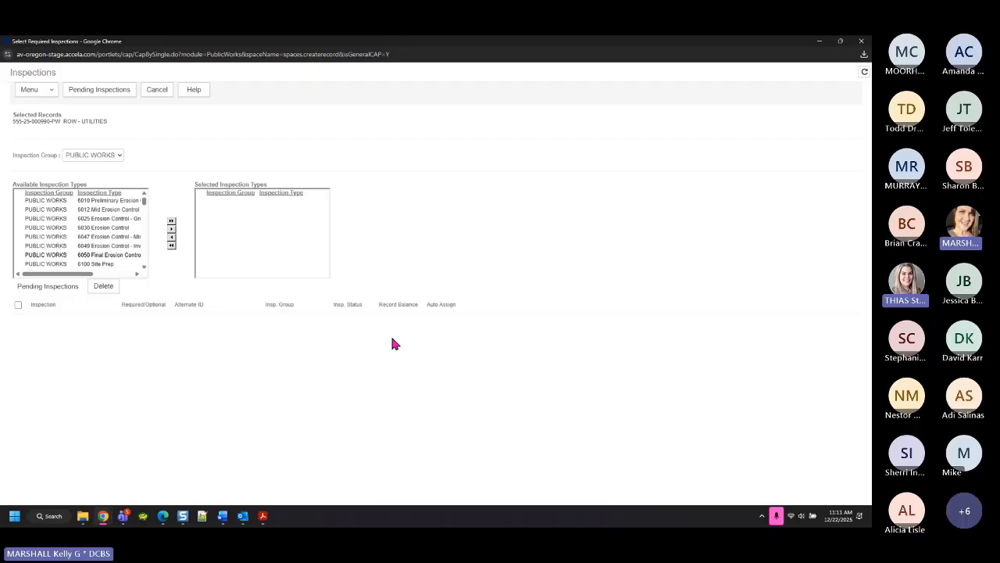
Cancel the inspections popup without adding any, and return to the Public Works record list
left_click(161, 92)
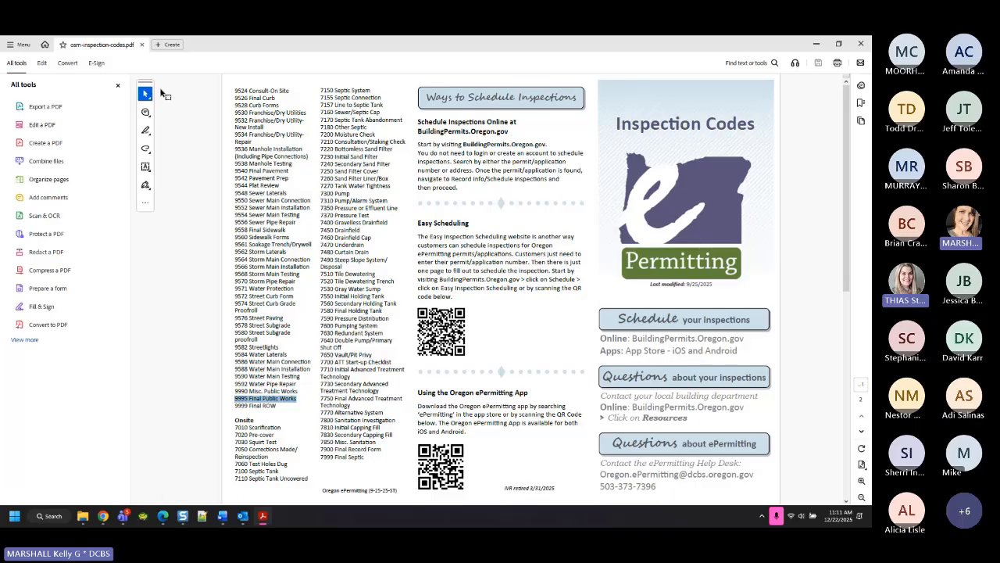
left_click(103, 516)
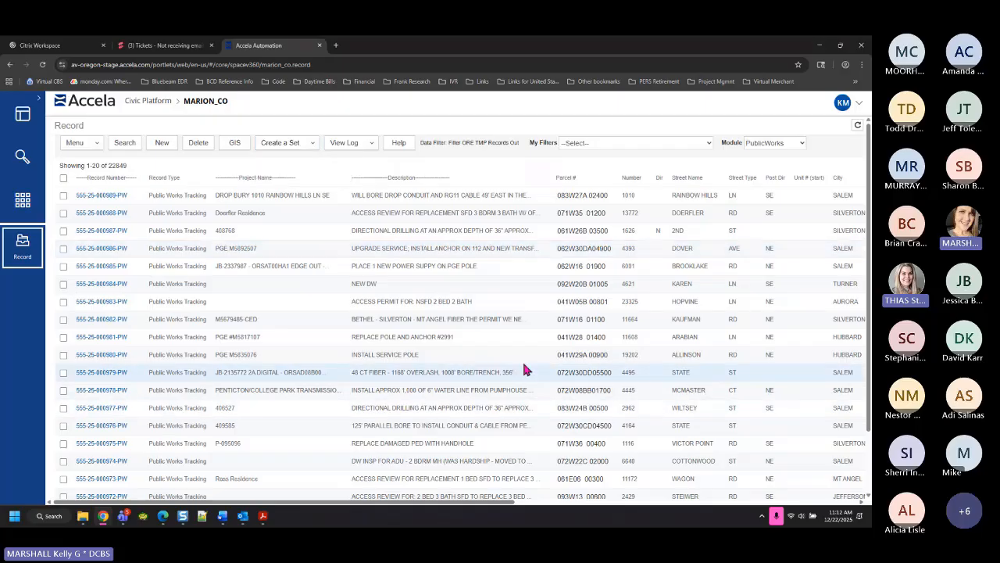
left_click(858, 127)
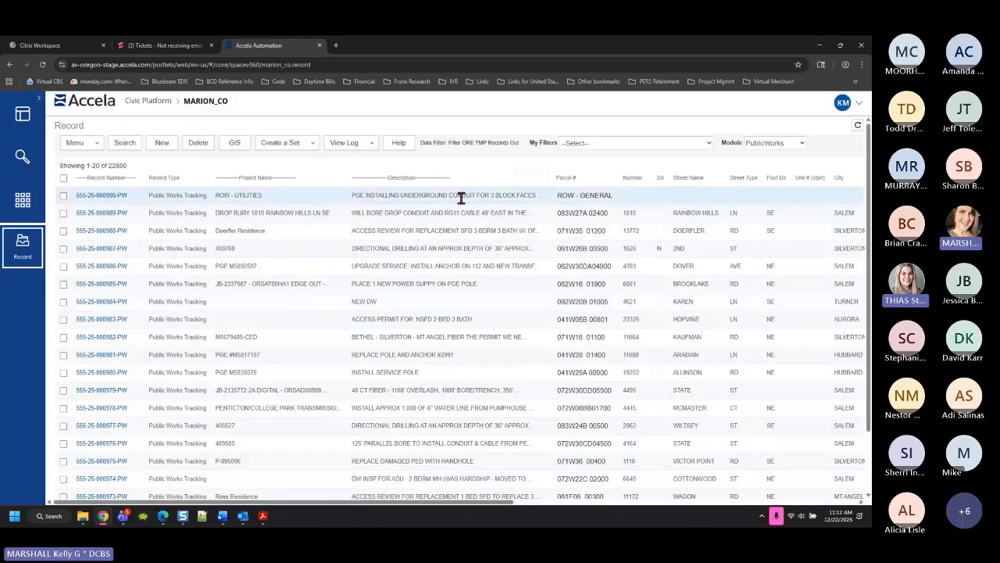
left_click(108, 196)
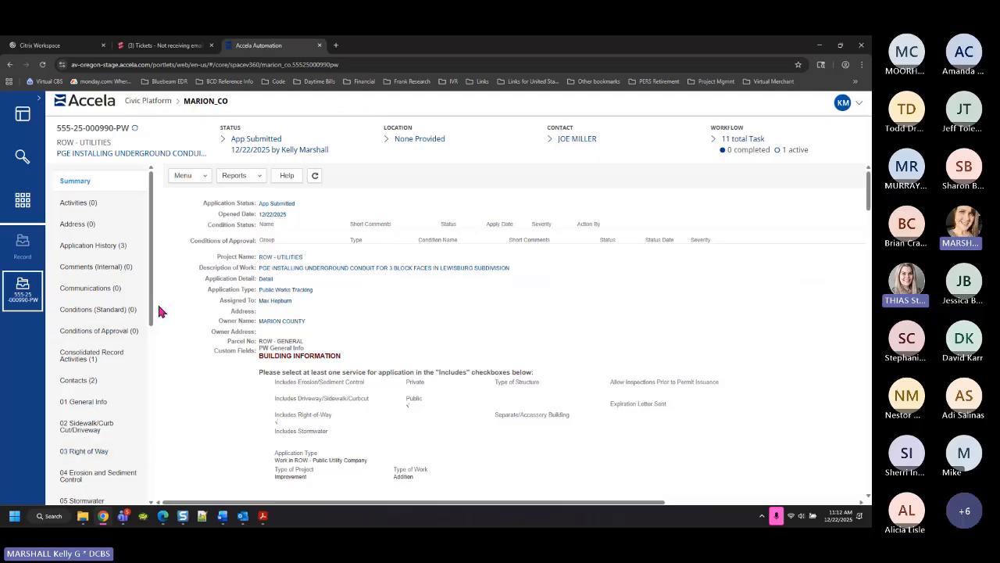
left_click_drag(151, 314, 167, 399)
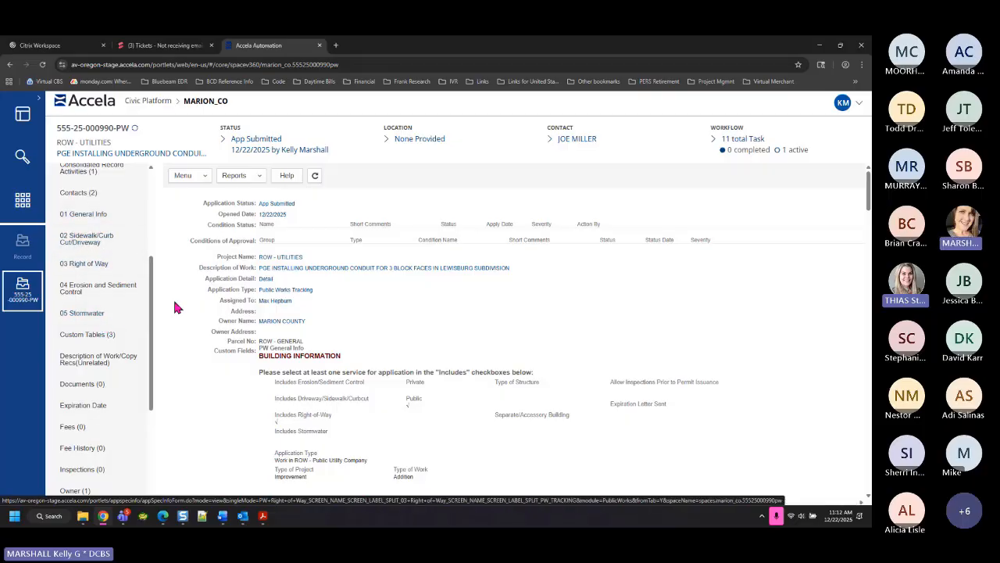
left_click(85, 219)
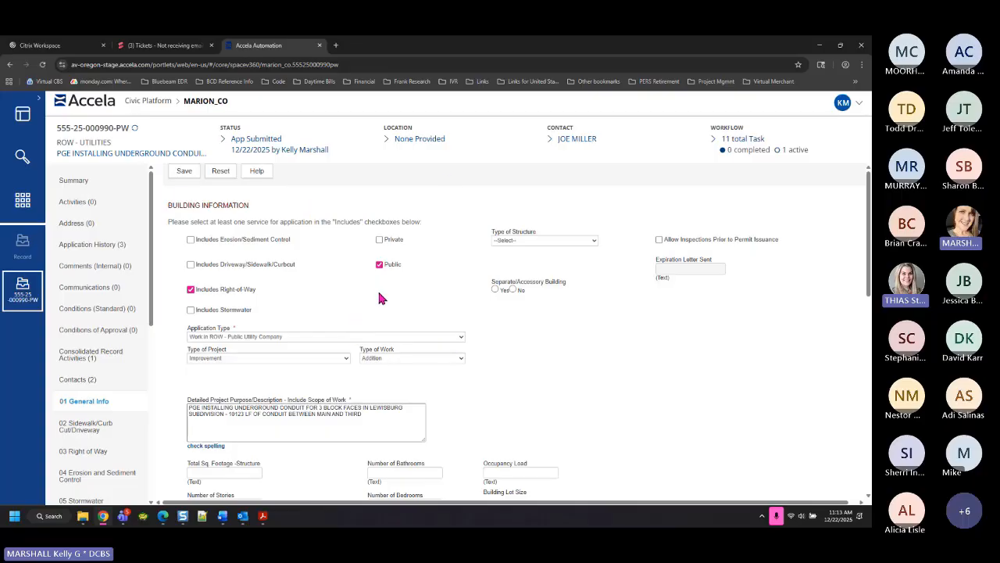
left_click(294, 336)
left_click(296, 338)
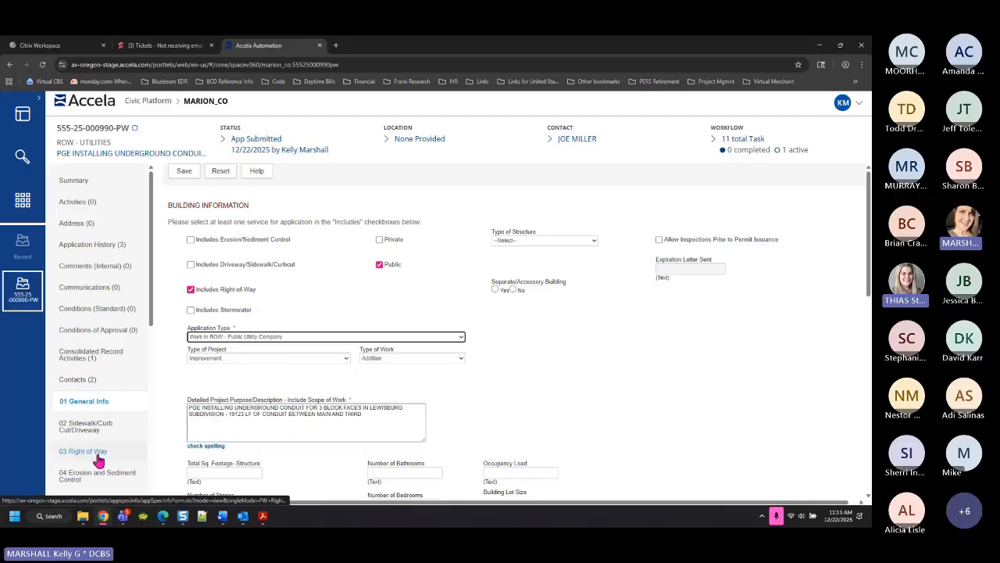
scroll(94, 458, "down", 3)
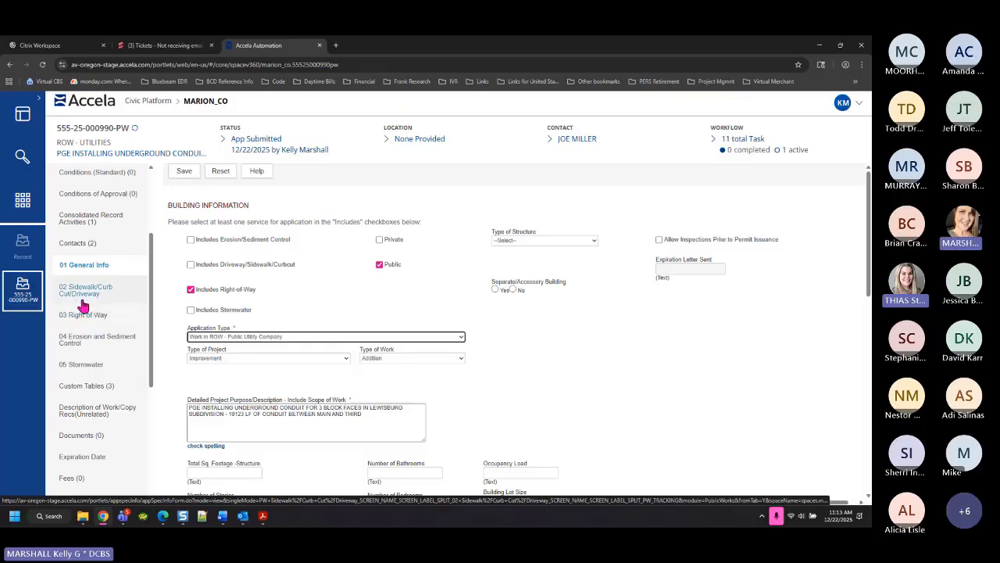
left_click(262, 341)
left_click(261, 340)
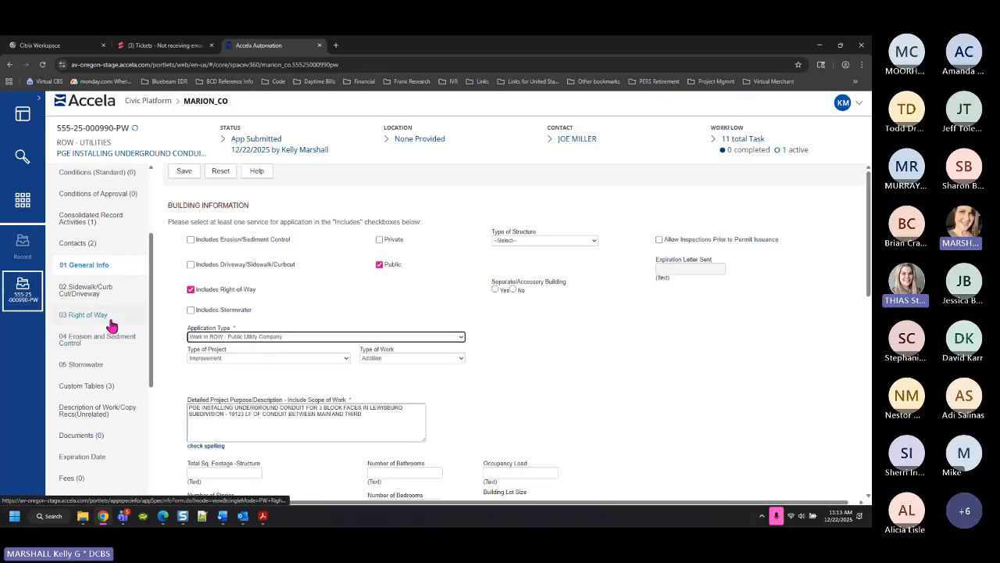
left_click(191, 239)
left_click(191, 266)
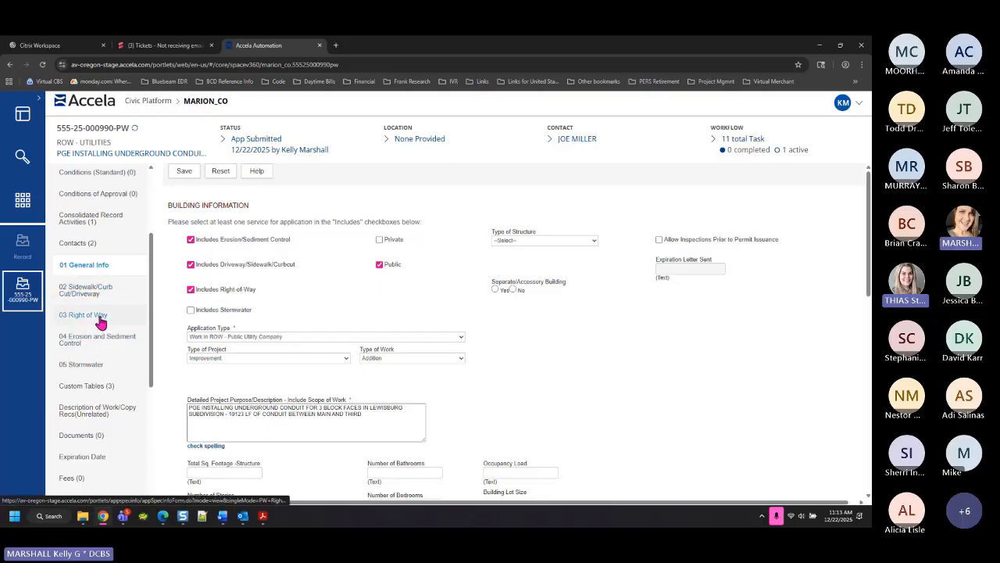
left_click(190, 240)
left_click(191, 265)
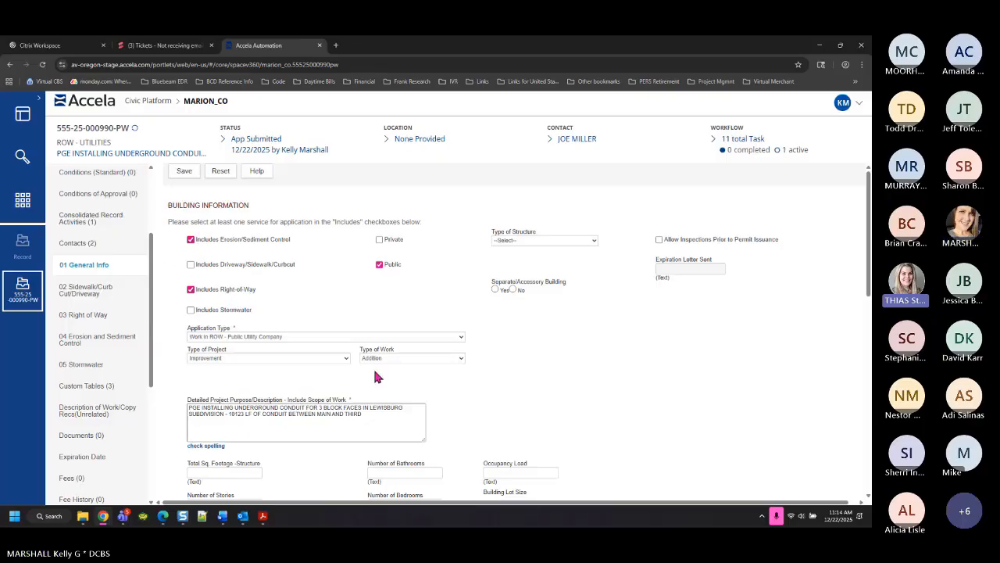
left_click(191, 239)
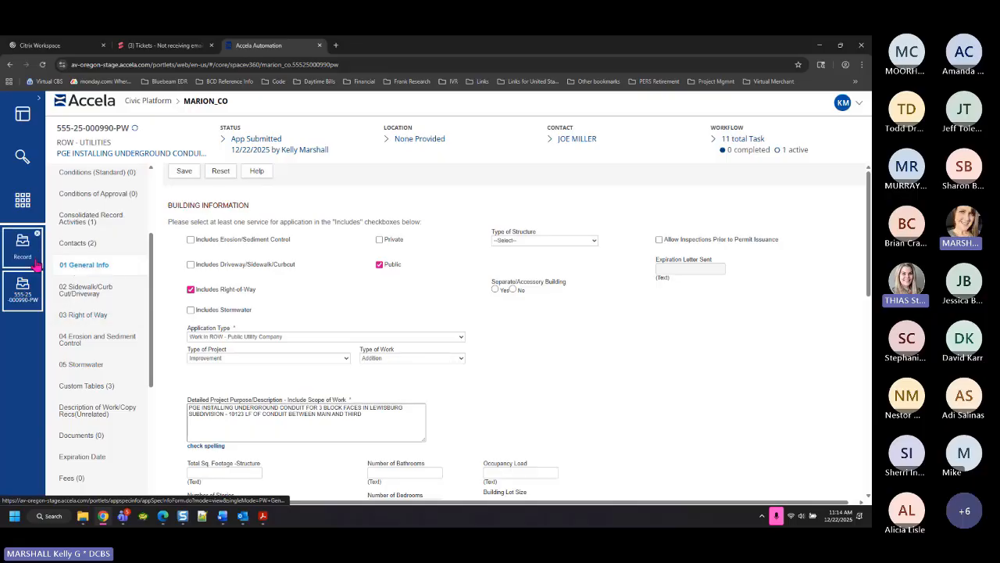
On the 03 Right of Way form, check Placing New Facilities in ROW, leaving Plans Submitted unchecked
left_click(82, 317)
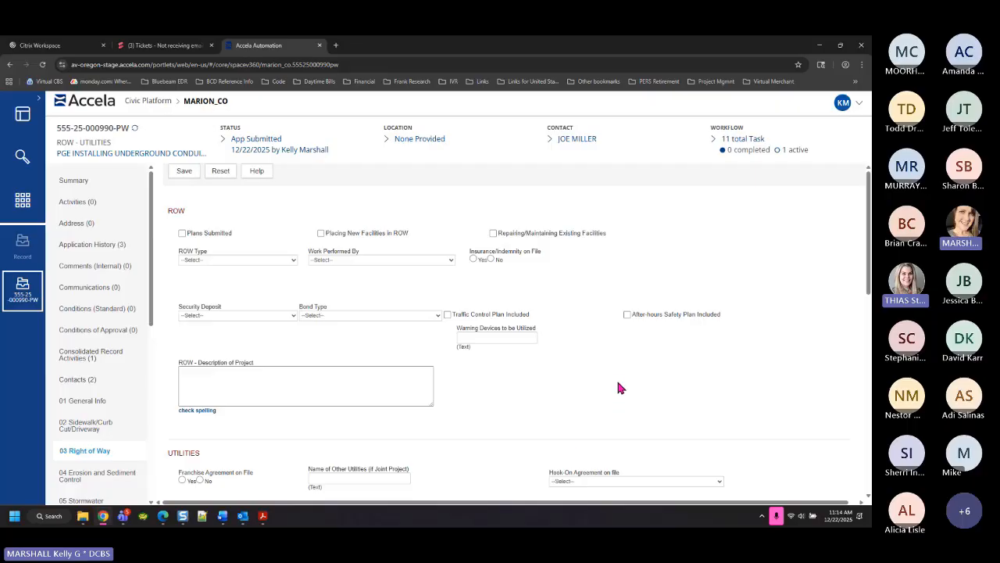
scroll(623, 385, "down", 1)
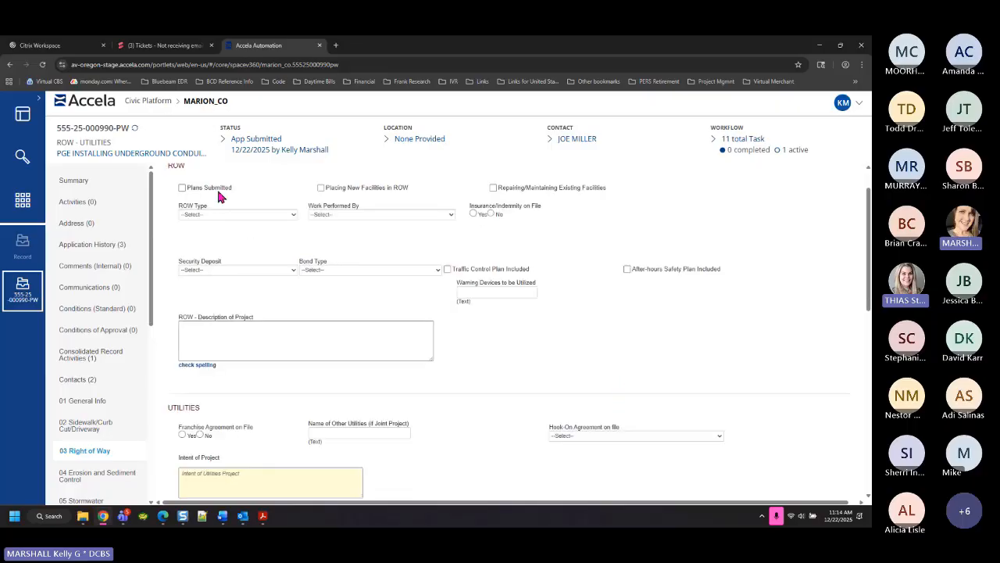
left_click(182, 188)
left_click(183, 188)
left_click(321, 189)
Set ROW Type to Utility, Work Performed By to Utility Company, and Insurance/Indemnity to Yes
left_click(264, 218)
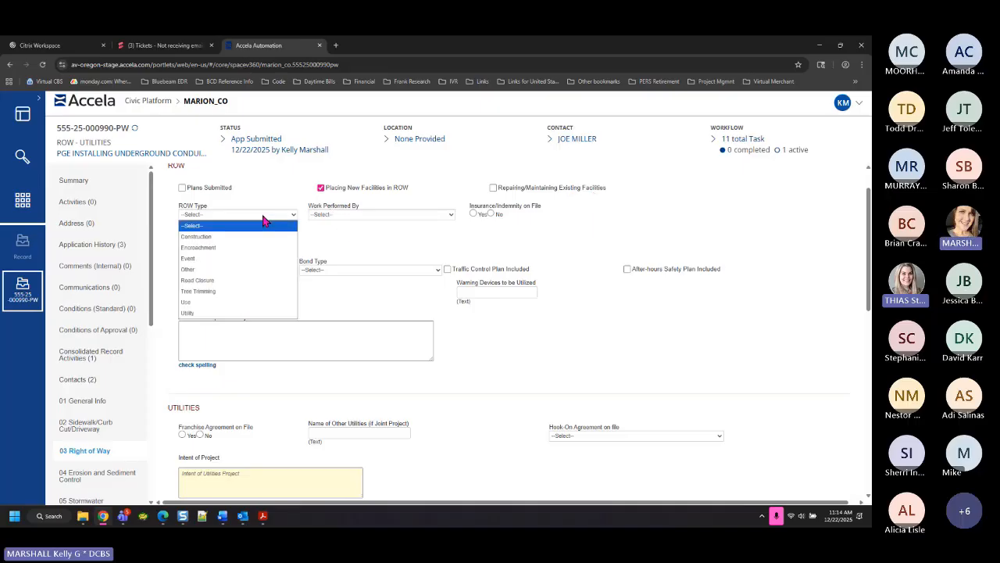
left_click(199, 314)
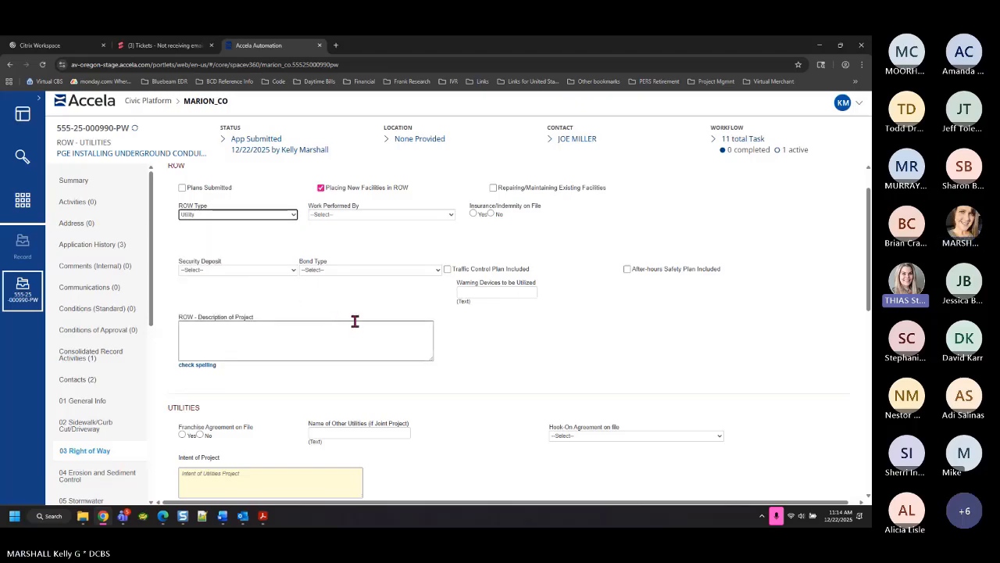
left_click(252, 216)
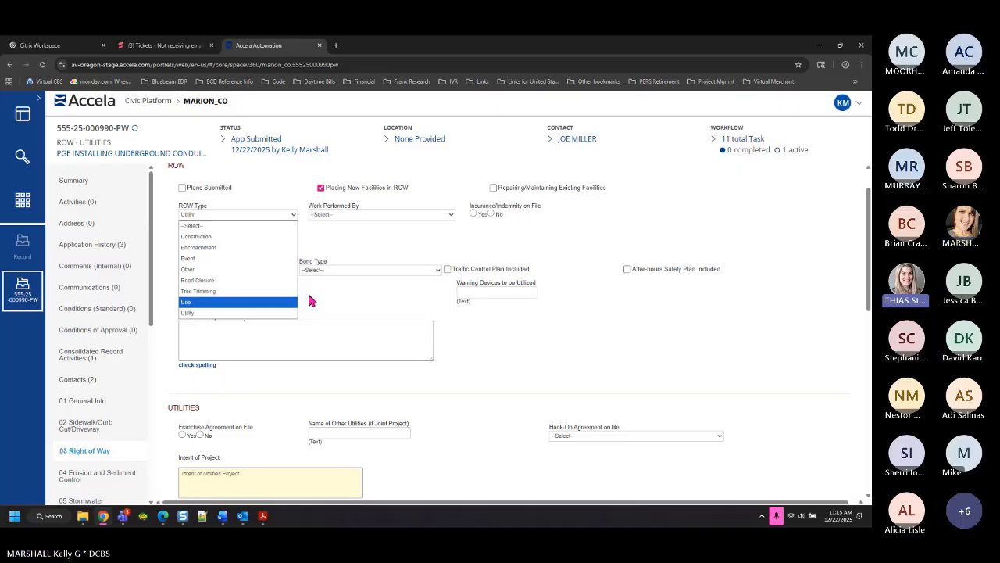
left_click(356, 216)
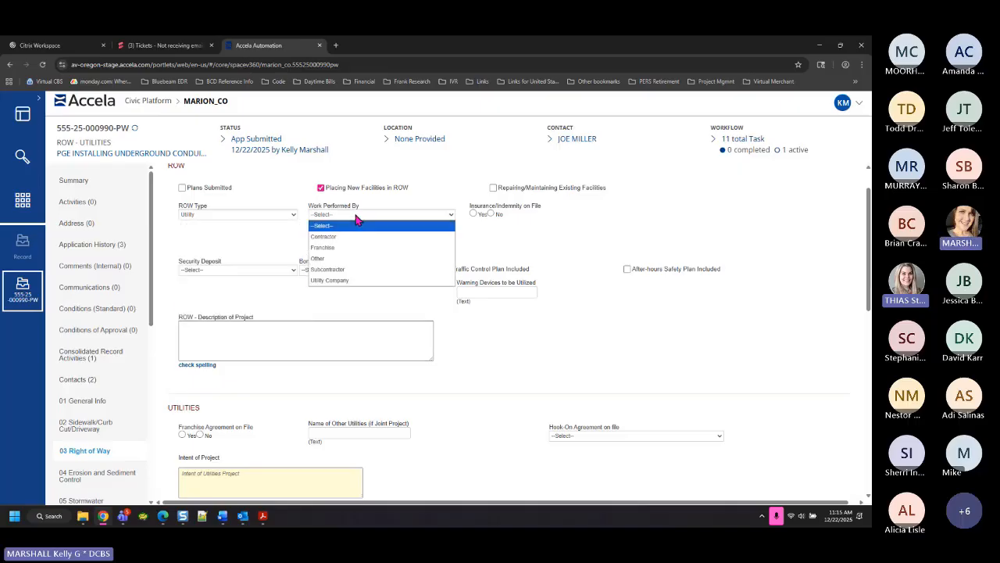
left_click(343, 281)
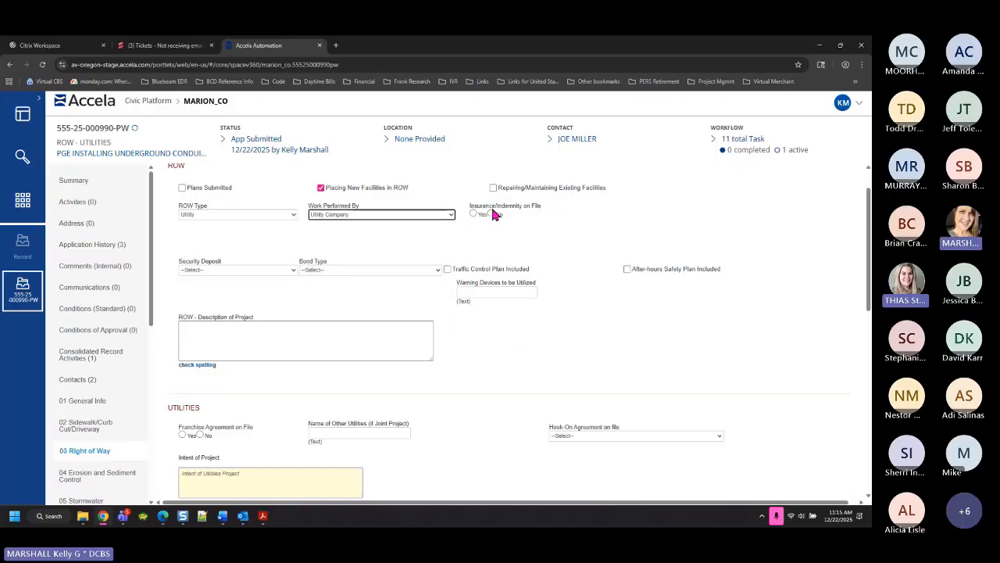
left_click(474, 214)
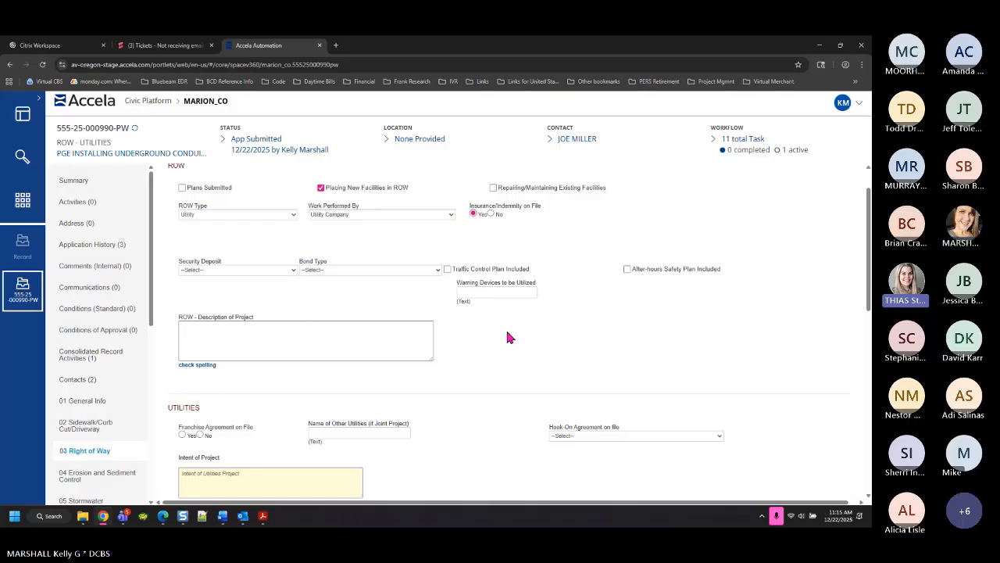
Set Security Deposit to Bond and Bond Type to Performance
left_click(229, 271)
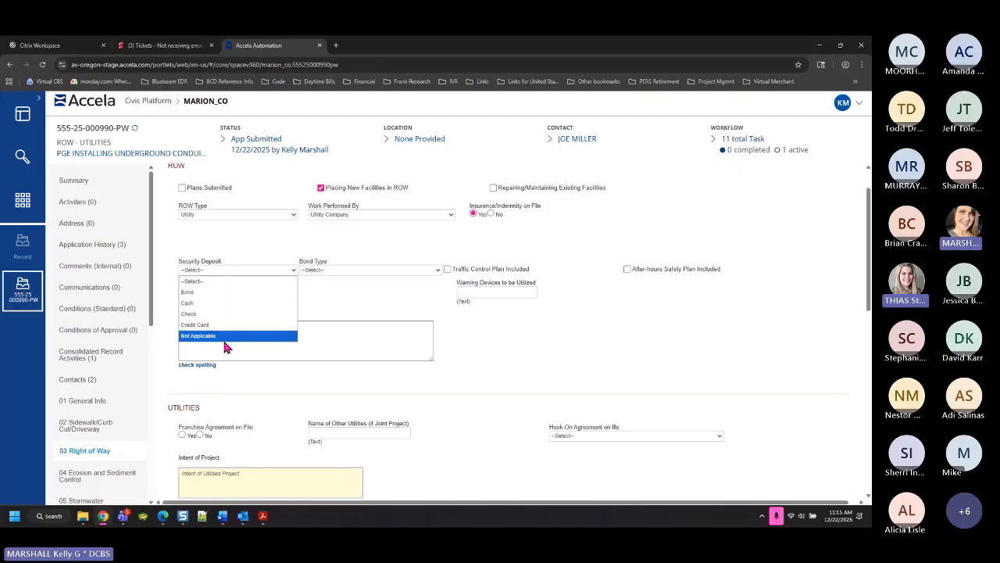
left_click(197, 291)
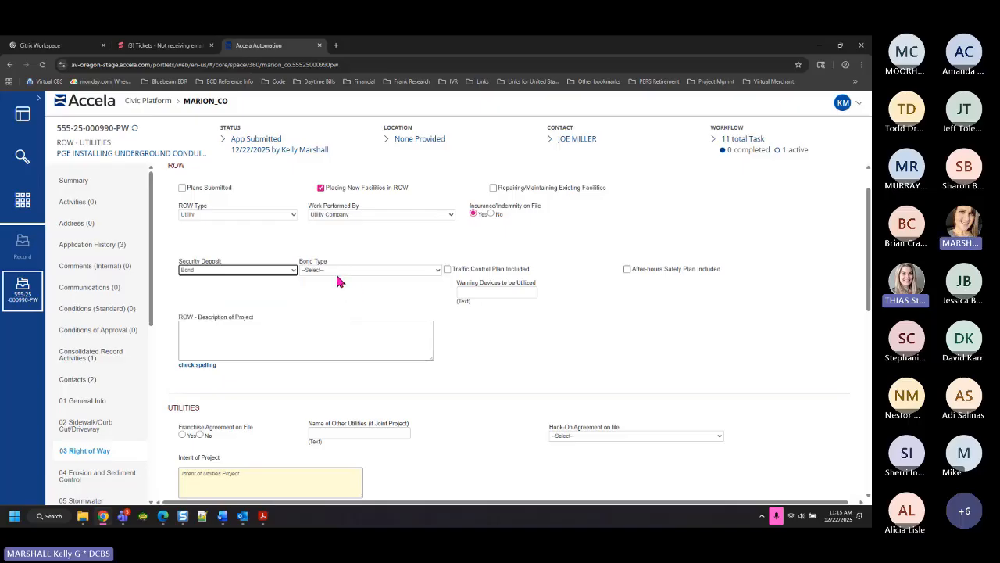
left_click(334, 270)
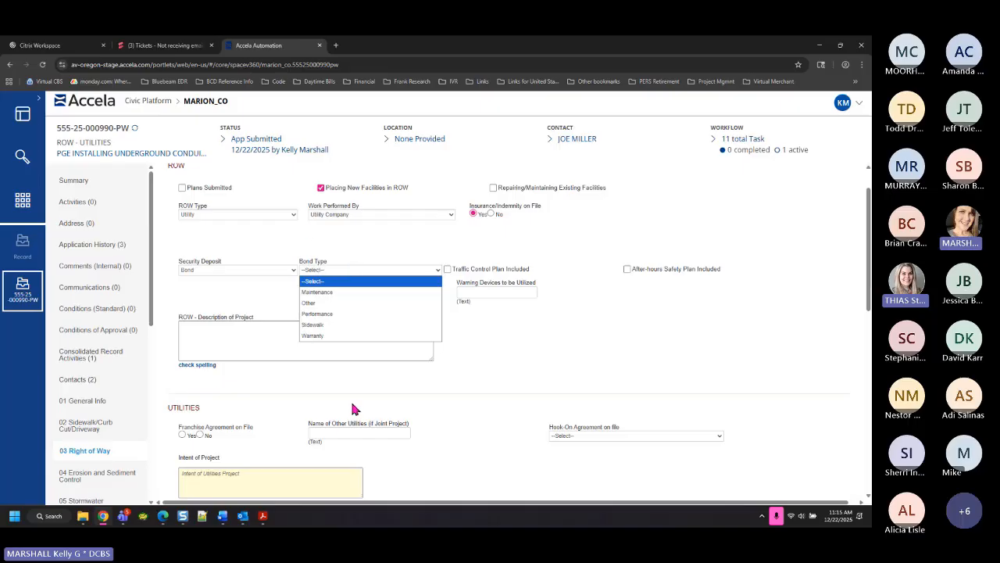
left_click(342, 314)
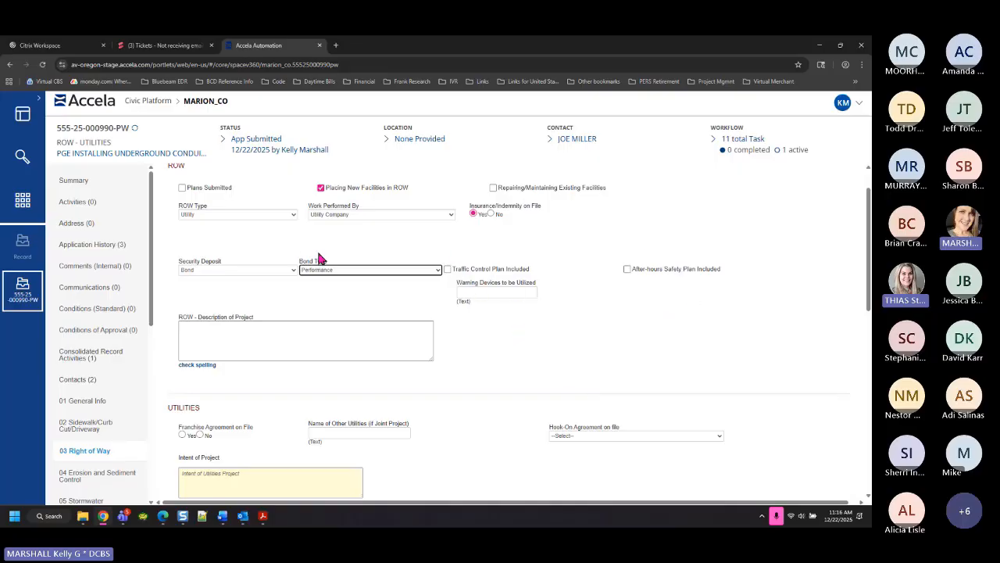
Keep ROW Type as Utility and enlarge the ROW - Description of Project box
left_click(261, 211)
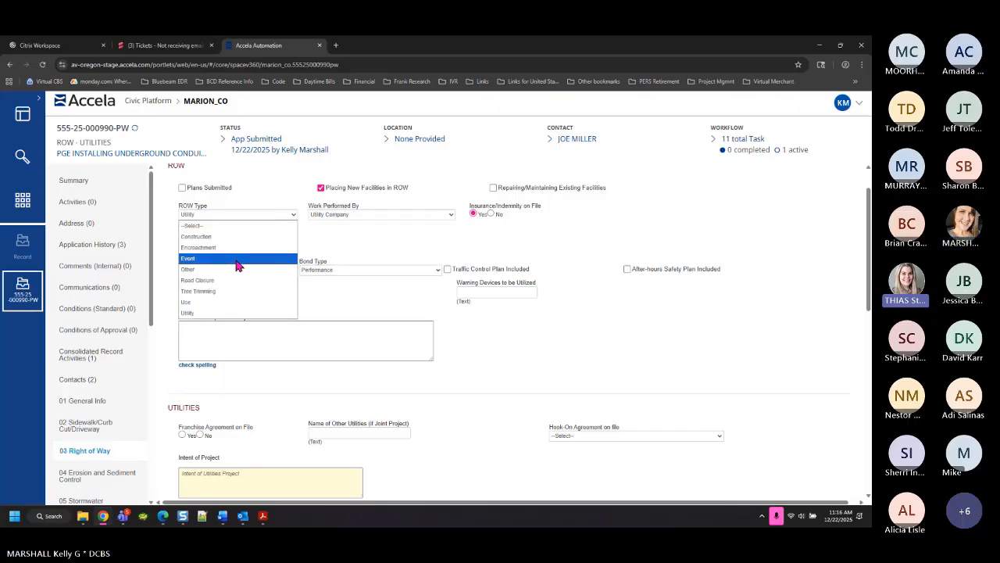
left_click(505, 367)
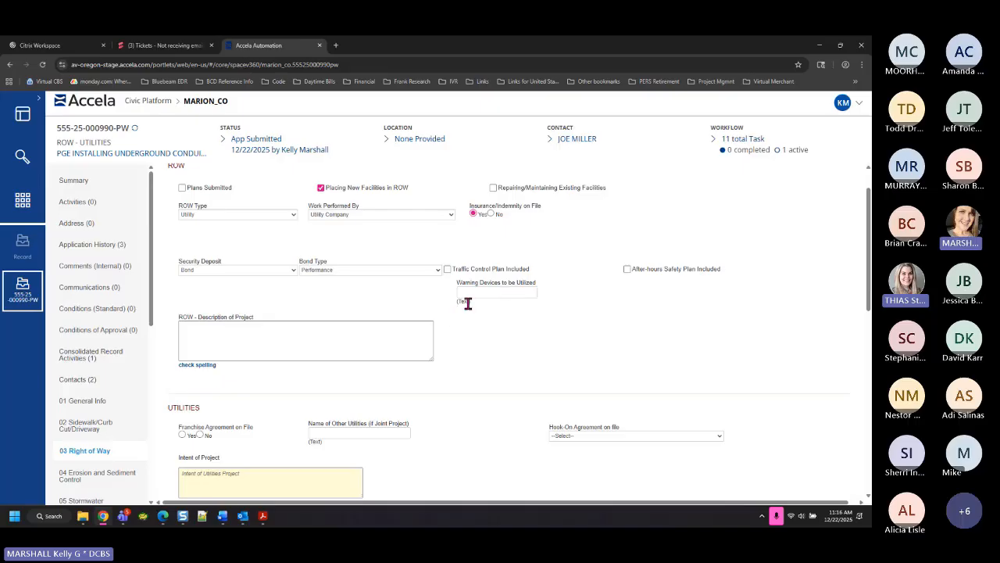
left_click(528, 291)
left_click(245, 351)
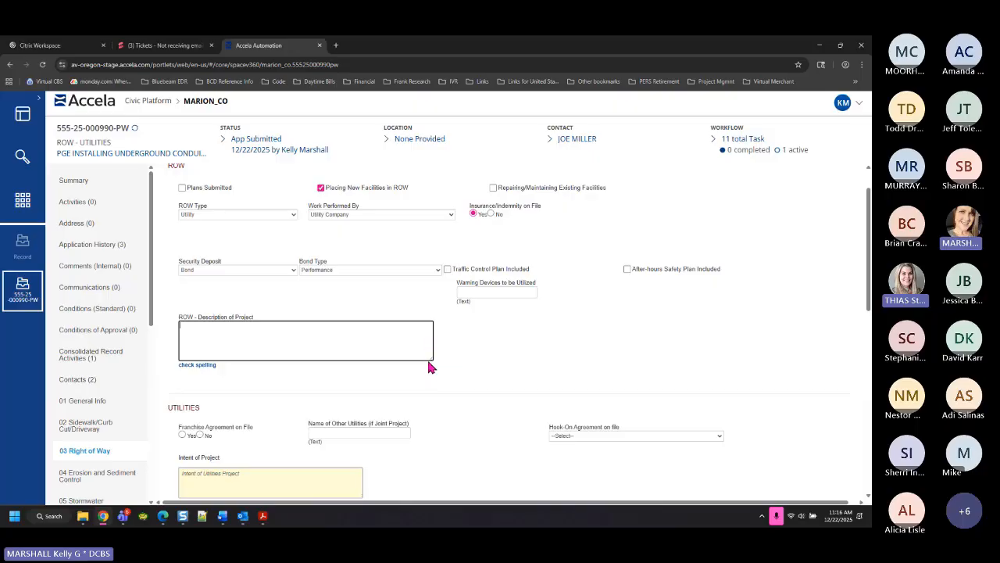
left_click_drag(430, 359, 448, 382)
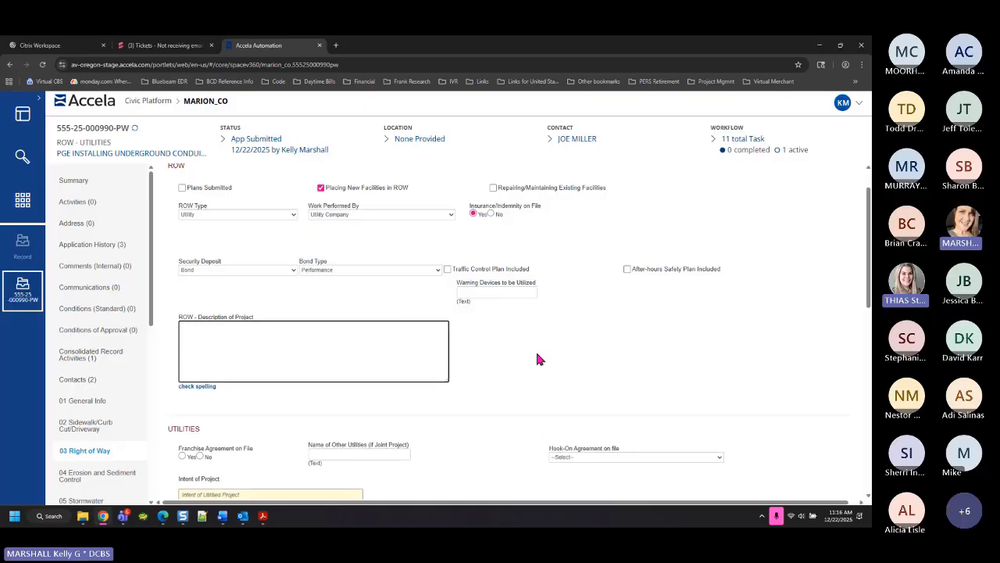
Mark the Franchise Agreement Yes and enter Intent of Project 'UPDATE TO HIGH-TECH CONDUIT'
scroll(556, 363, "down", 3)
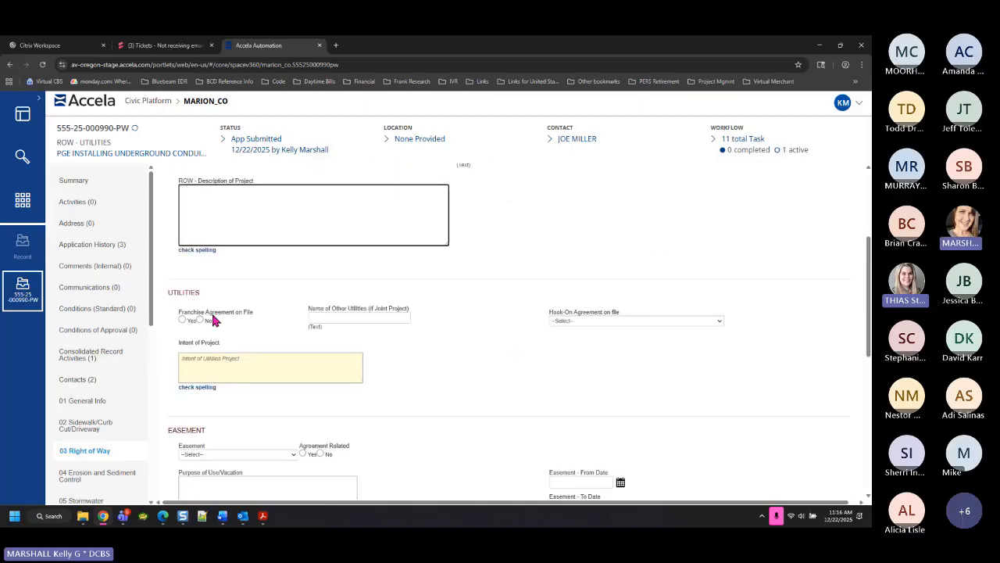
left_click(183, 321)
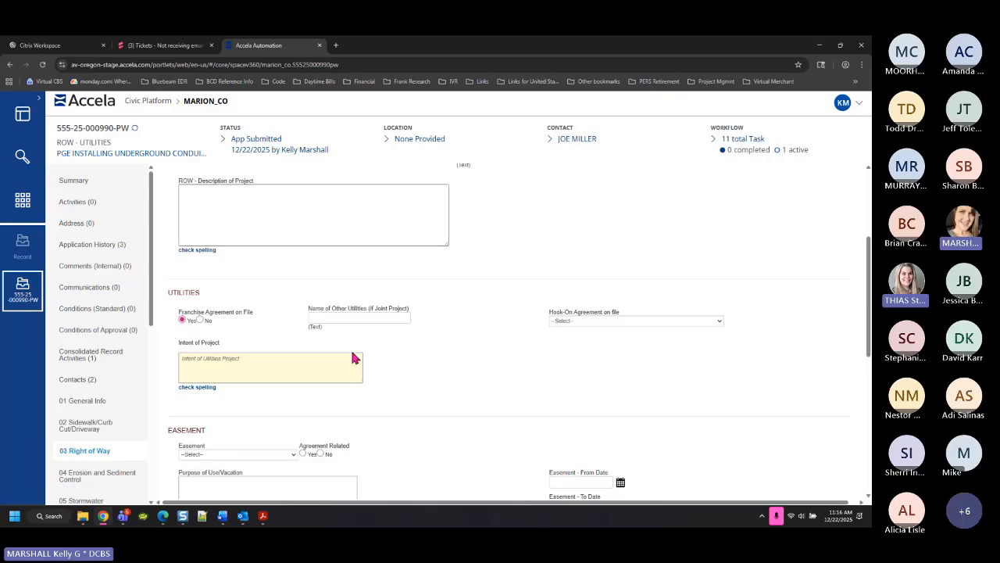
left_click(336, 317)
left_click(571, 320)
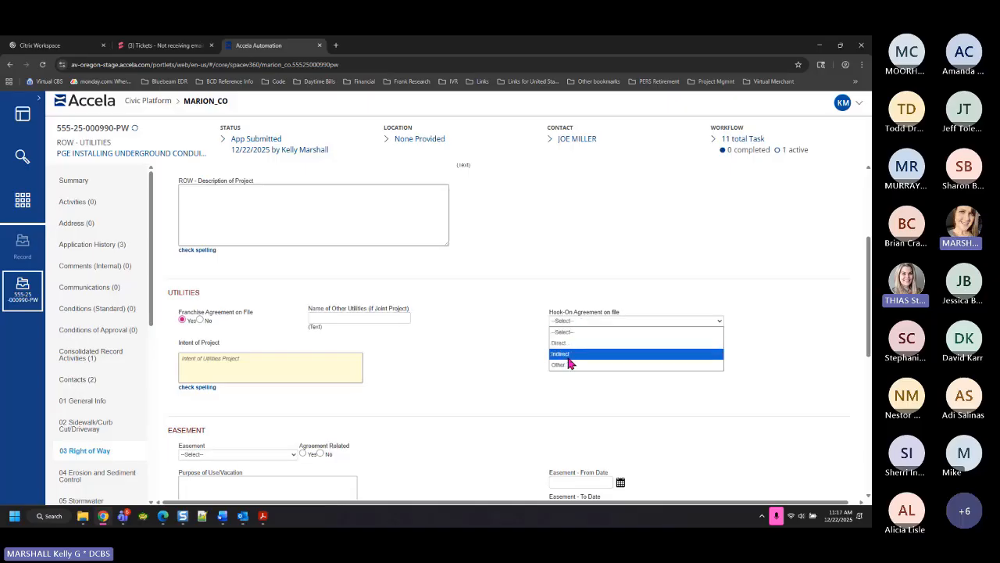
left_click(233, 373)
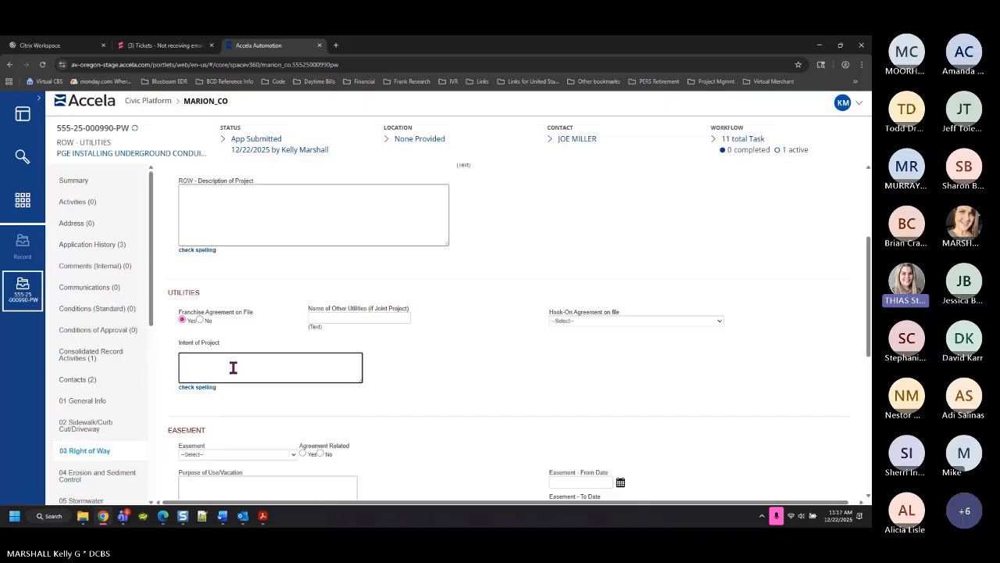
type("UPS")
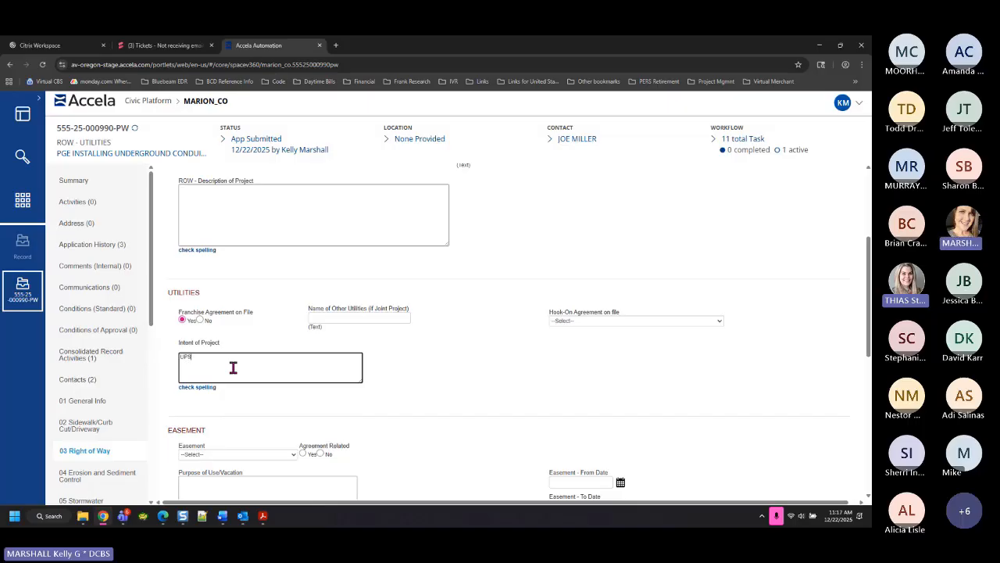
type("ATE TO HIGH-TECH CONDUIT")
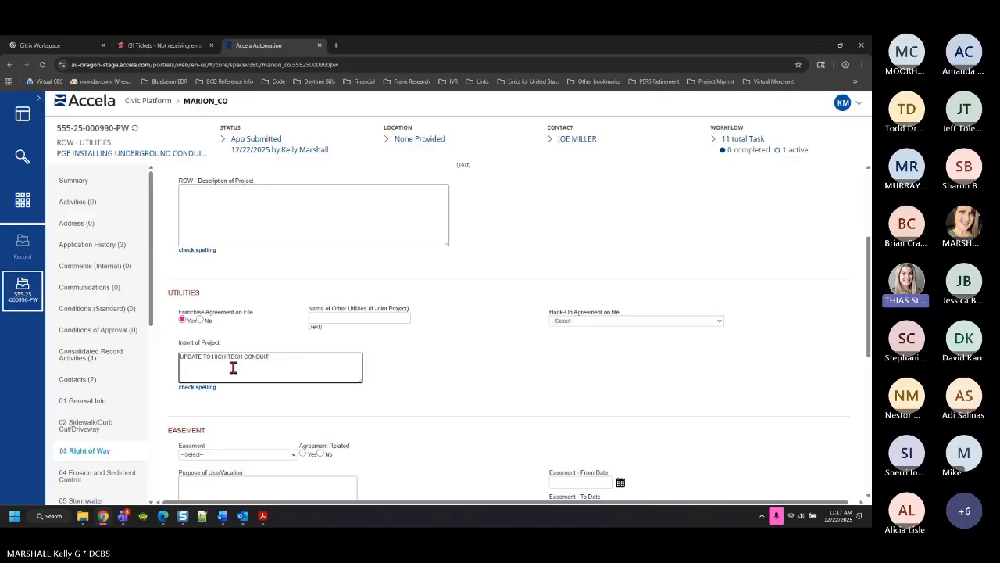
scroll(332, 438, "down", 2)
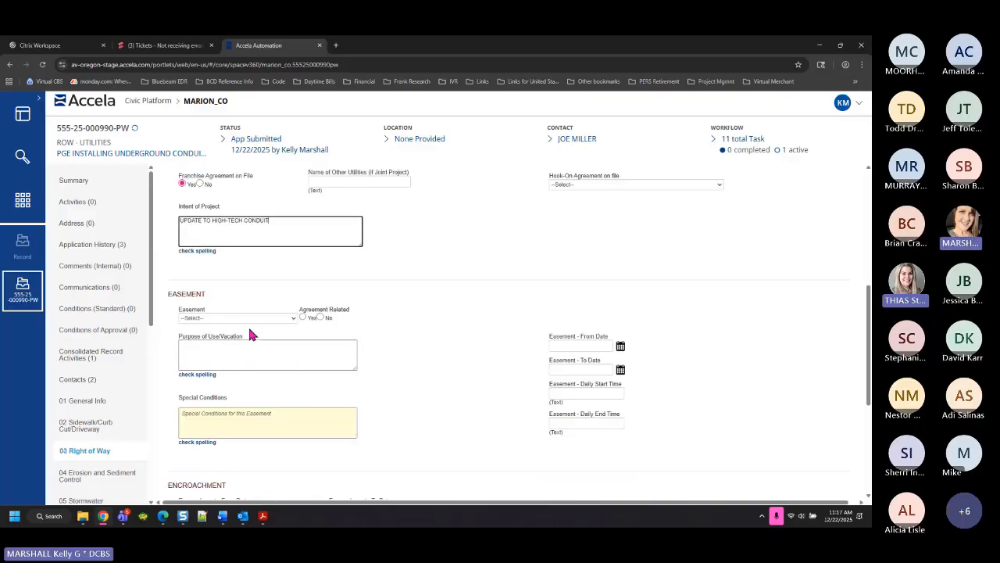
Check the Easement choices without picking one, then visit the System Connections description field
left_click(248, 319)
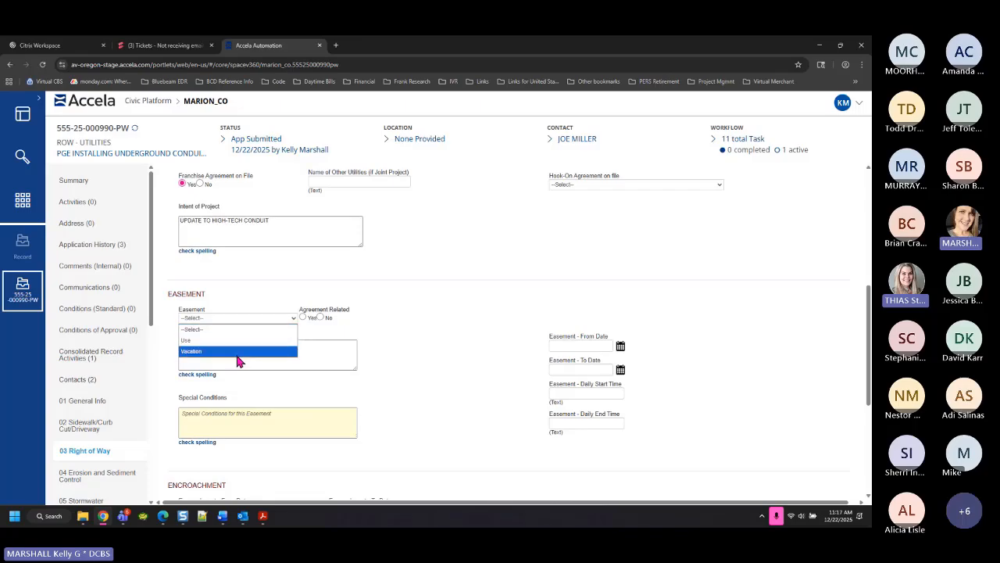
left_click(388, 414)
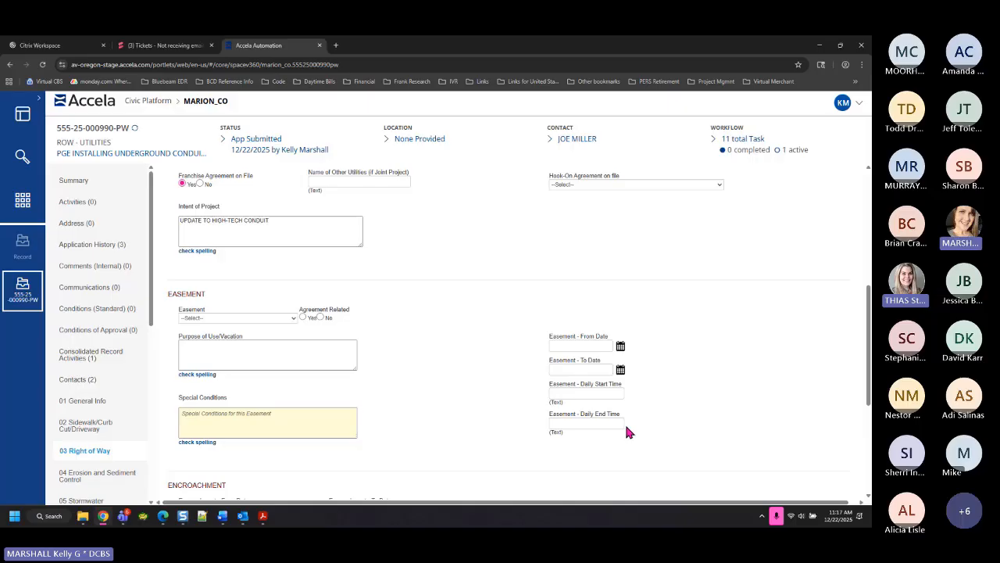
scroll(668, 406, "down", 3)
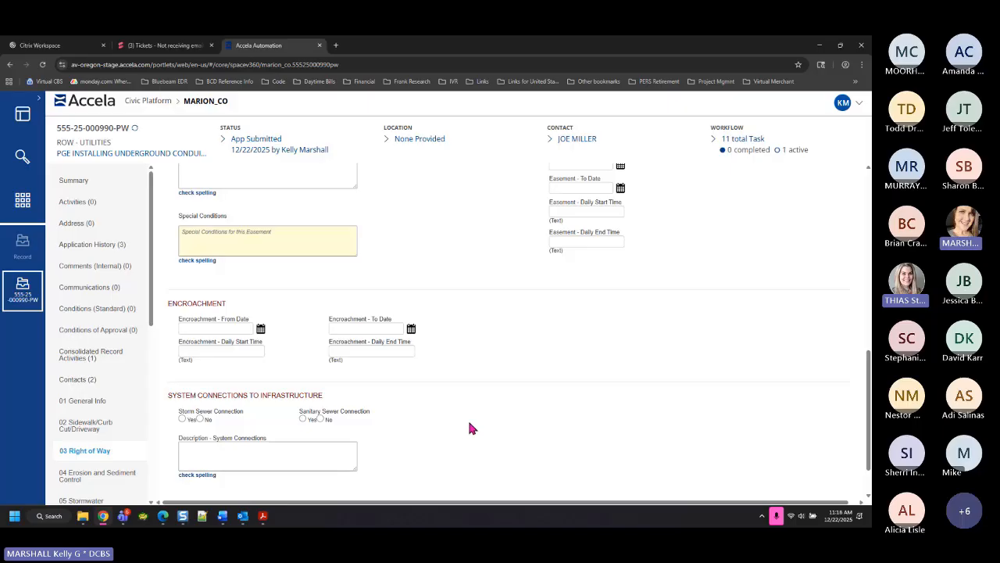
left_click(271, 456)
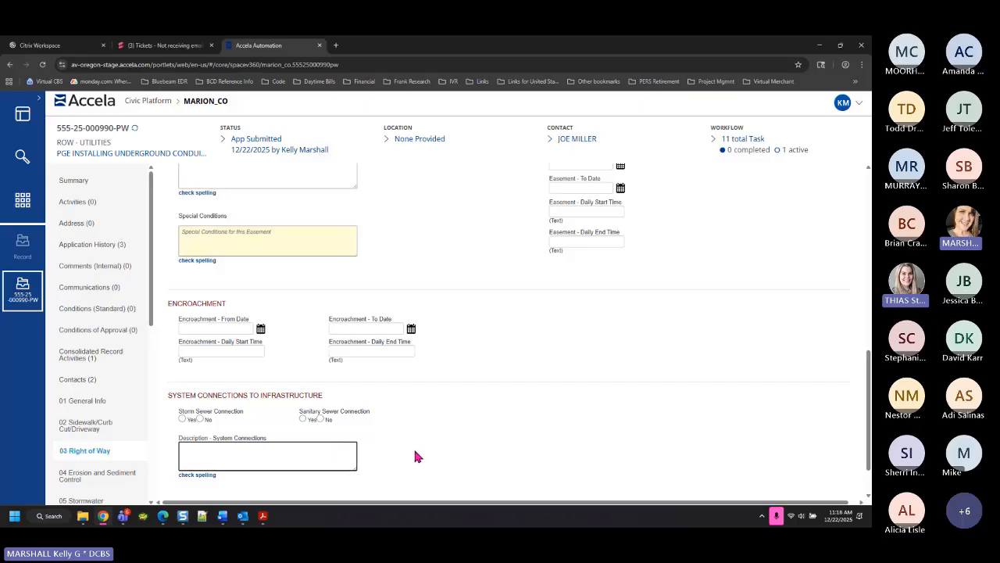
scroll(415, 454, "down", 1)
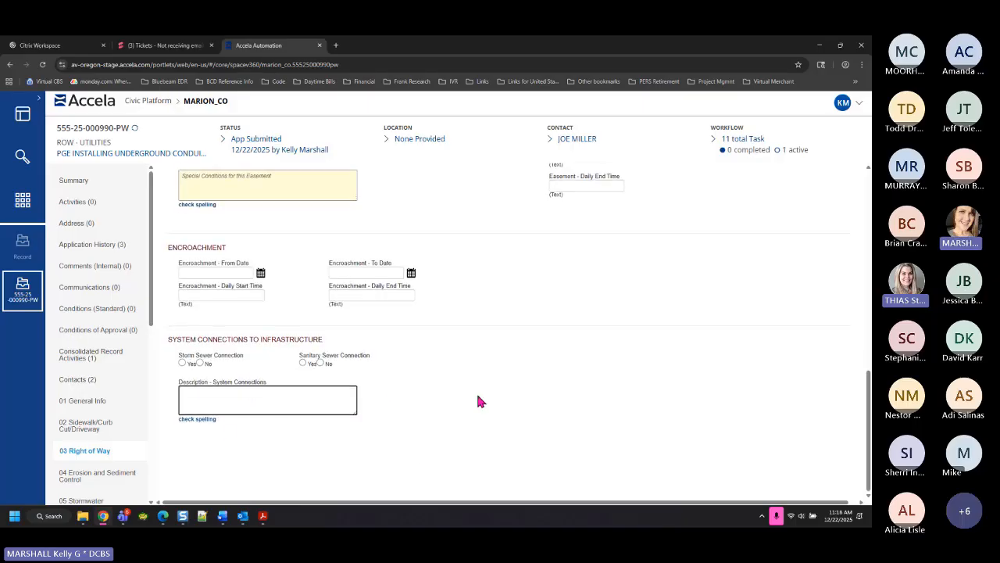
scroll(604, 325, "up", 3)
scroll(605, 329, "up", 8)
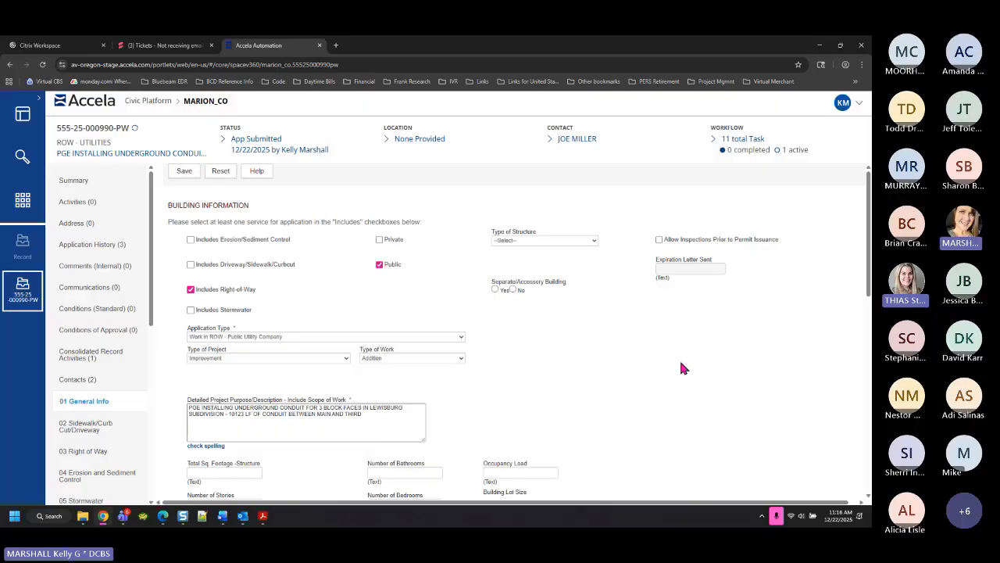
scroll(680, 366, "down", 5)
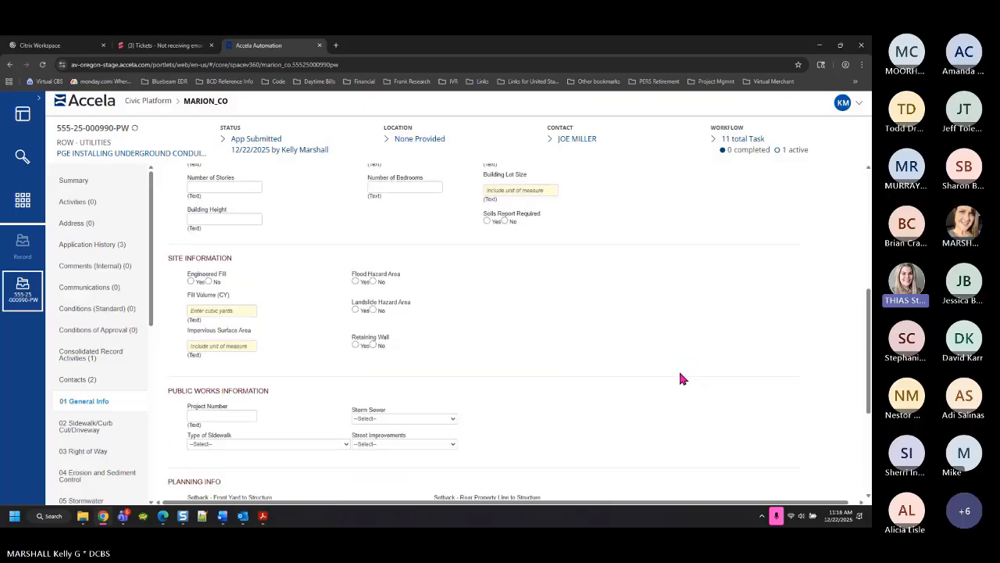
scroll(679, 376, "up", 1)
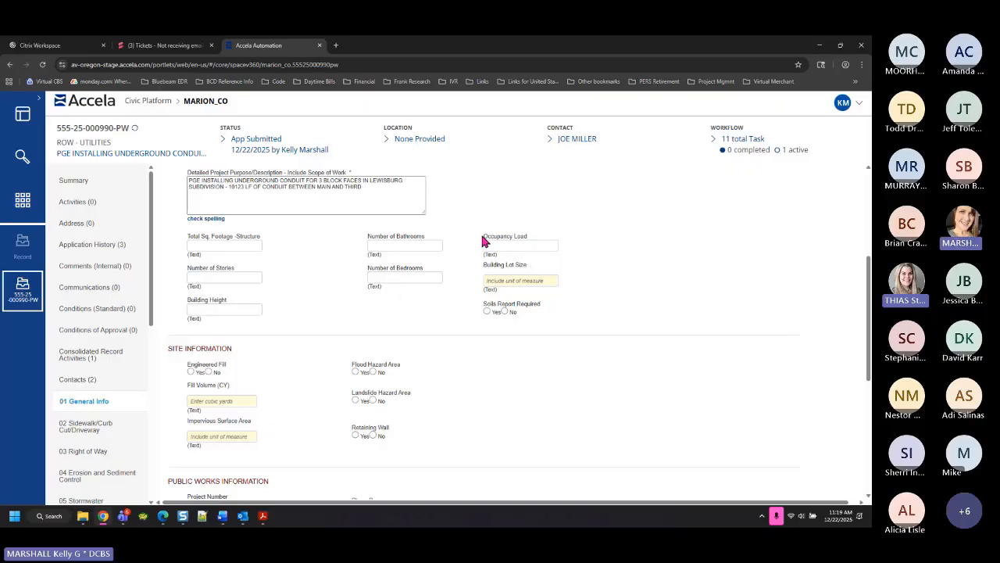
left_click_drag(483, 237, 512, 242)
scroll(461, 390, "down", 2)
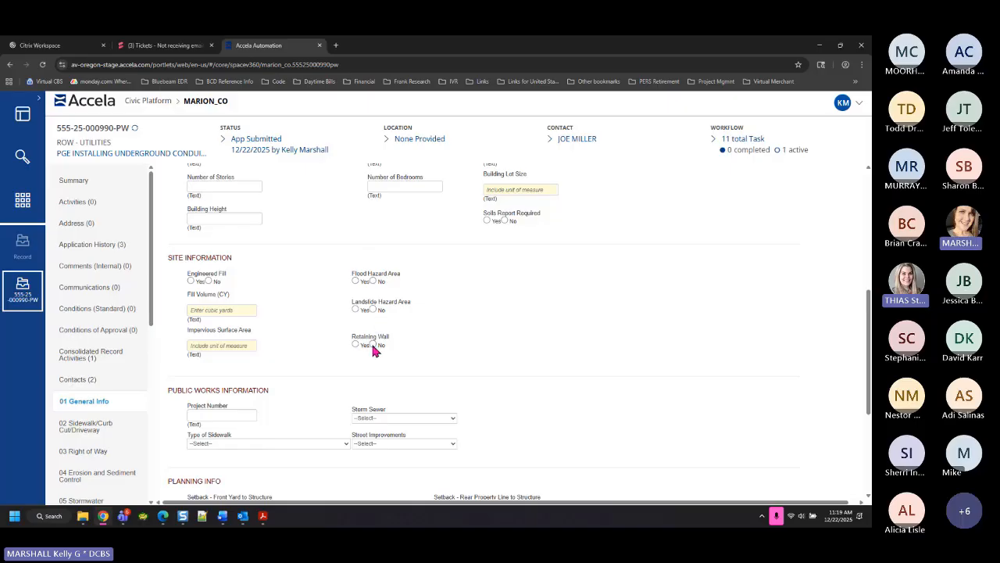
scroll(491, 352, "down", 3)
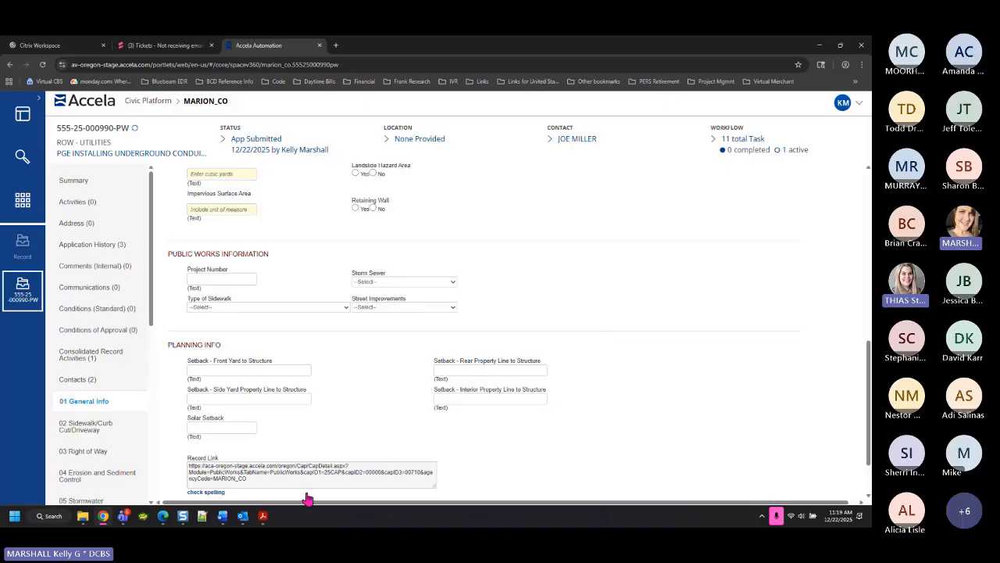
left_click(210, 279)
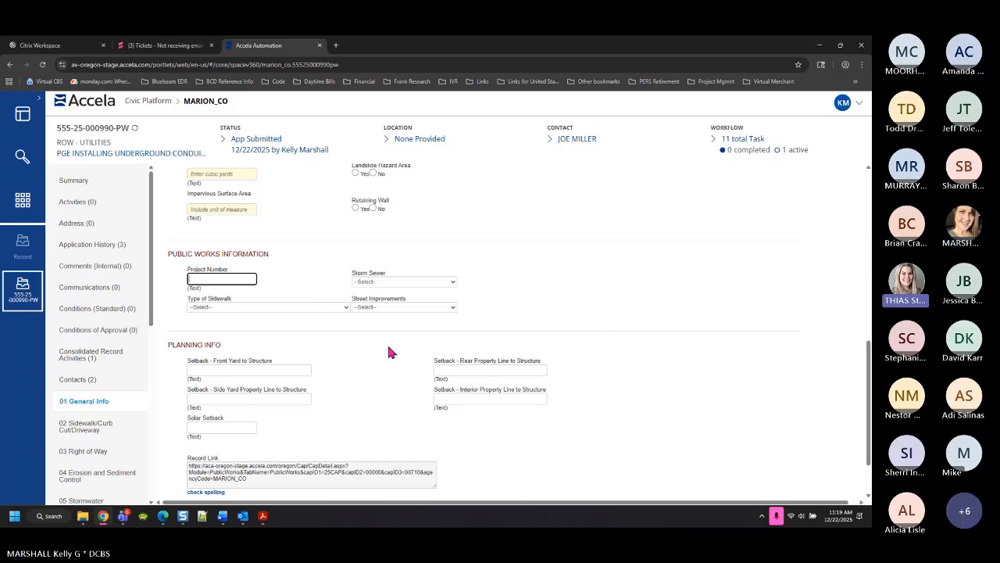
left_click(399, 281)
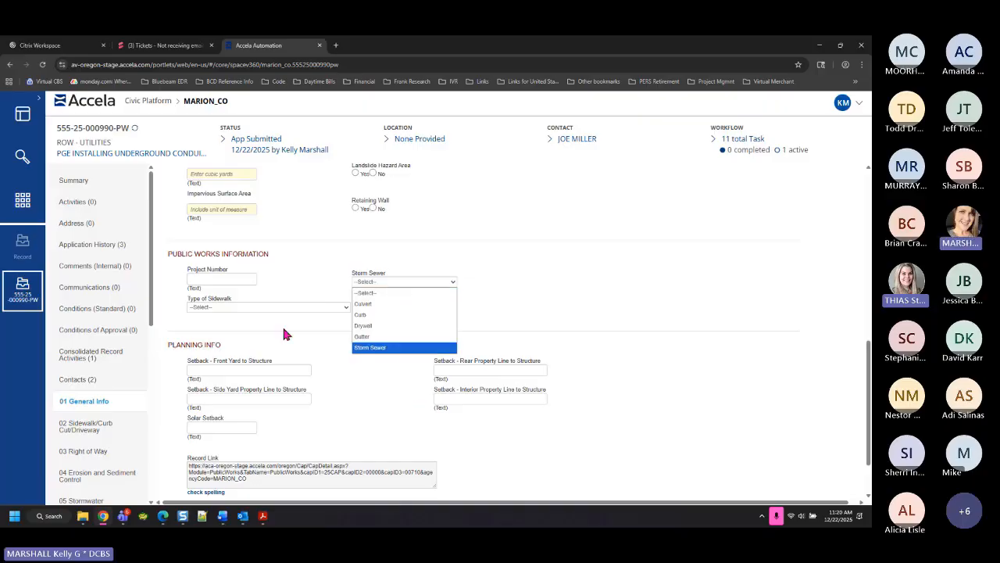
left_click(257, 301)
left_click(256, 306)
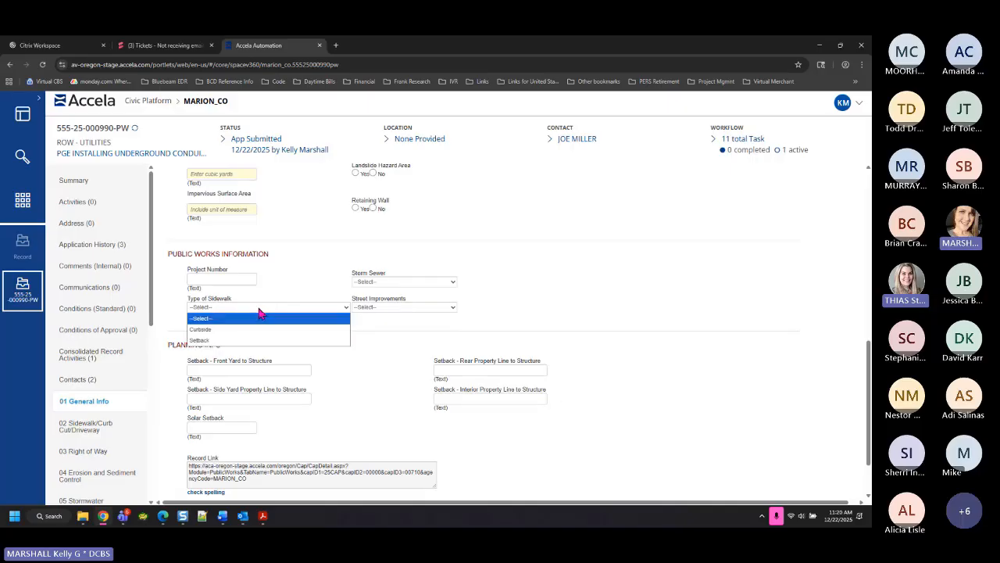
left_click(402, 306)
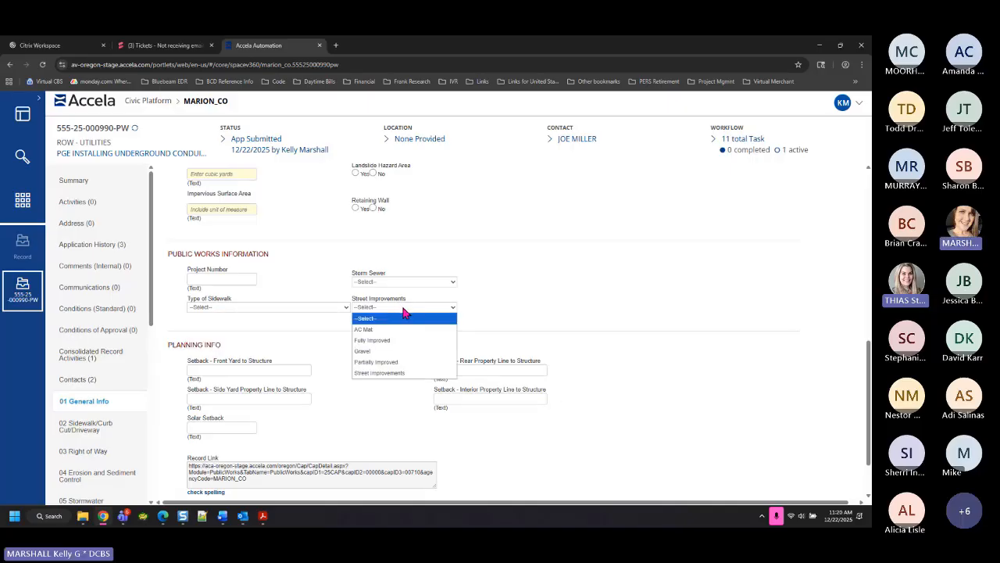
left_click(532, 275)
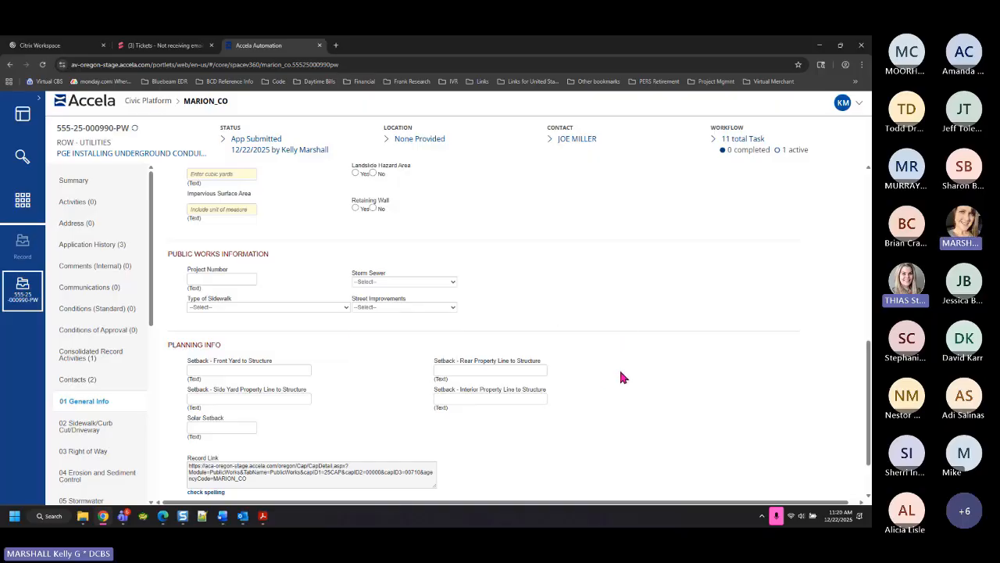
scroll(623, 378, "down", 2)
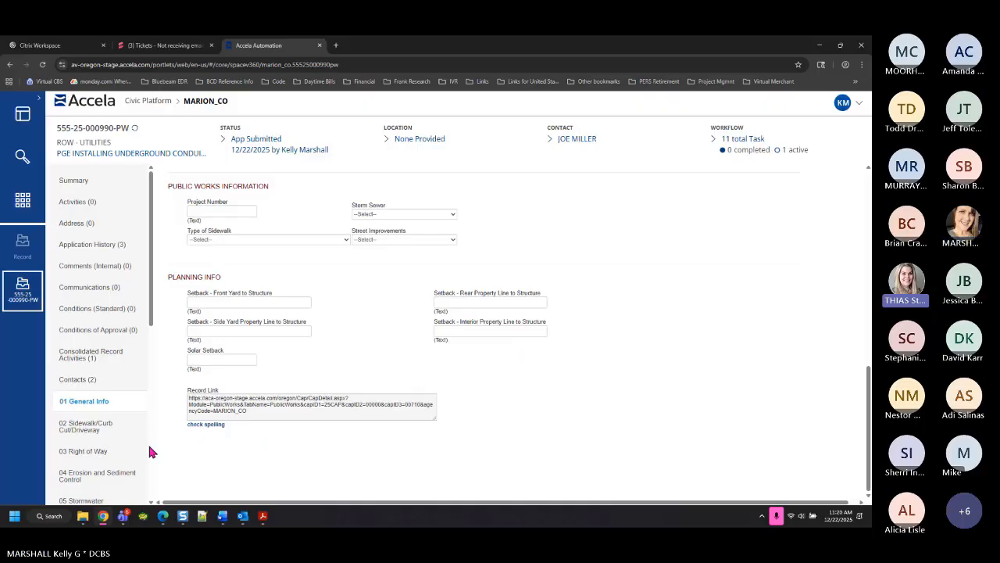
scroll(129, 444, "down", 2)
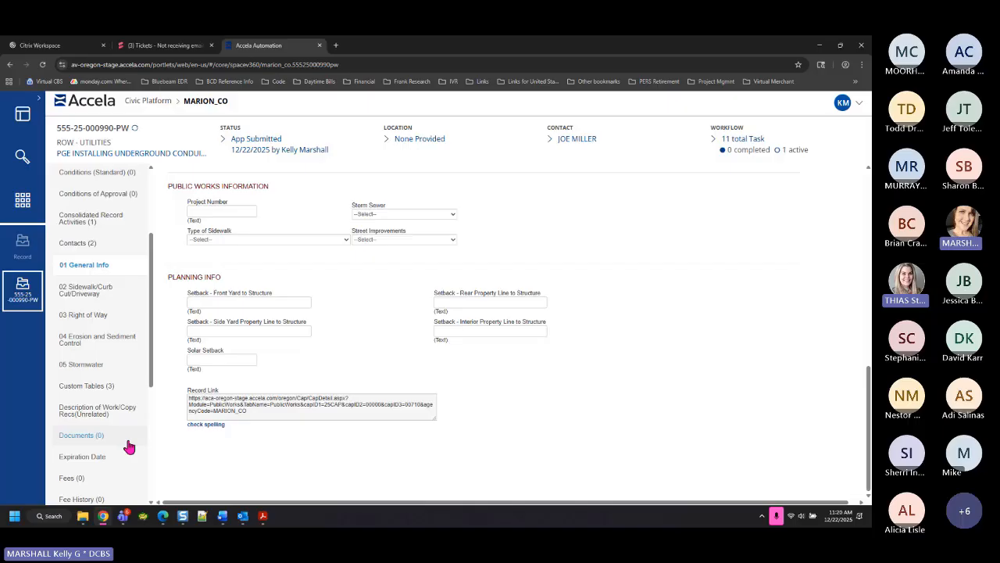
left_click(100, 267)
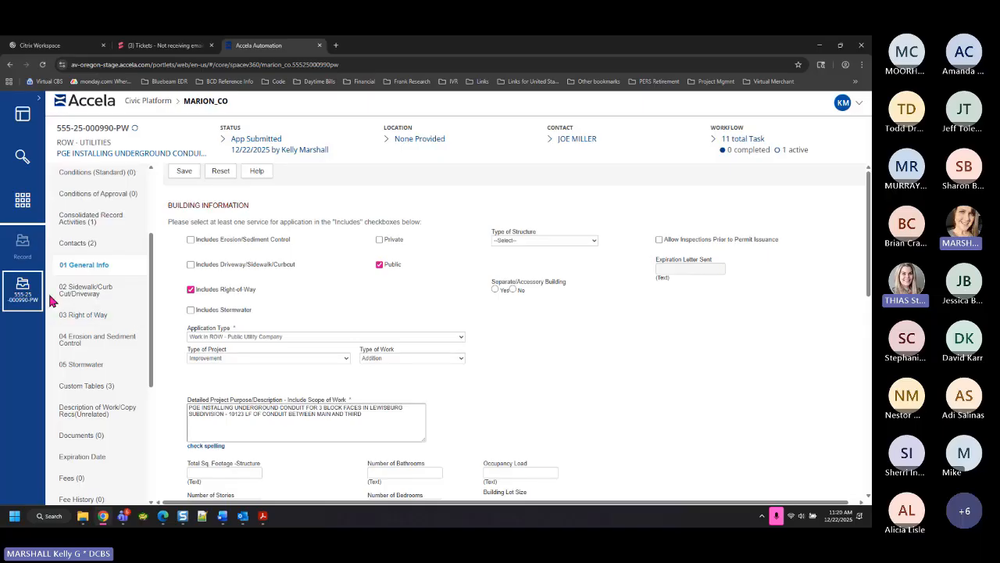
left_click(92, 295)
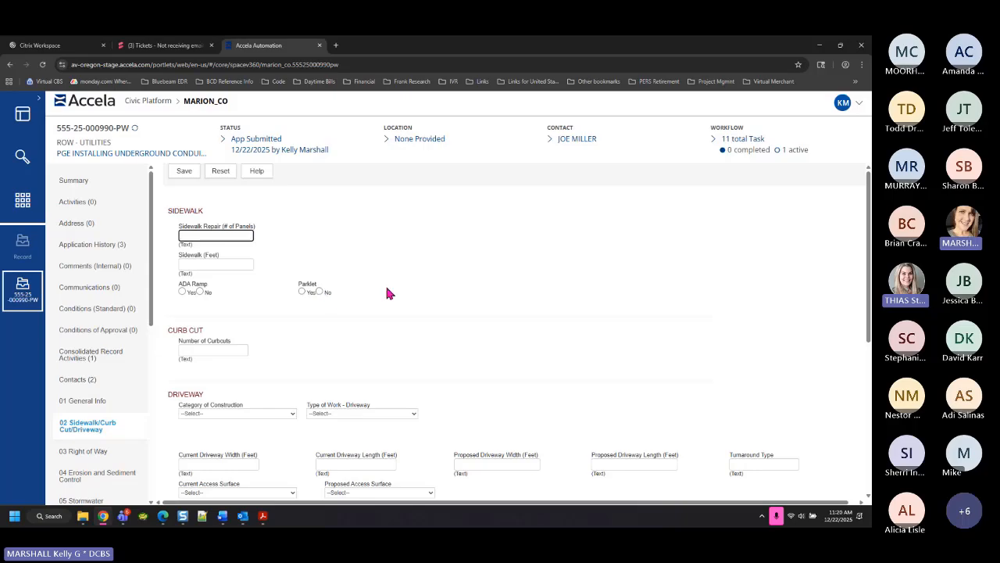
scroll(402, 310, "down", 1)
scroll(331, 235, "down", 1)
scroll(371, 227, "up", 2)
scroll(367, 289, "down", 2)
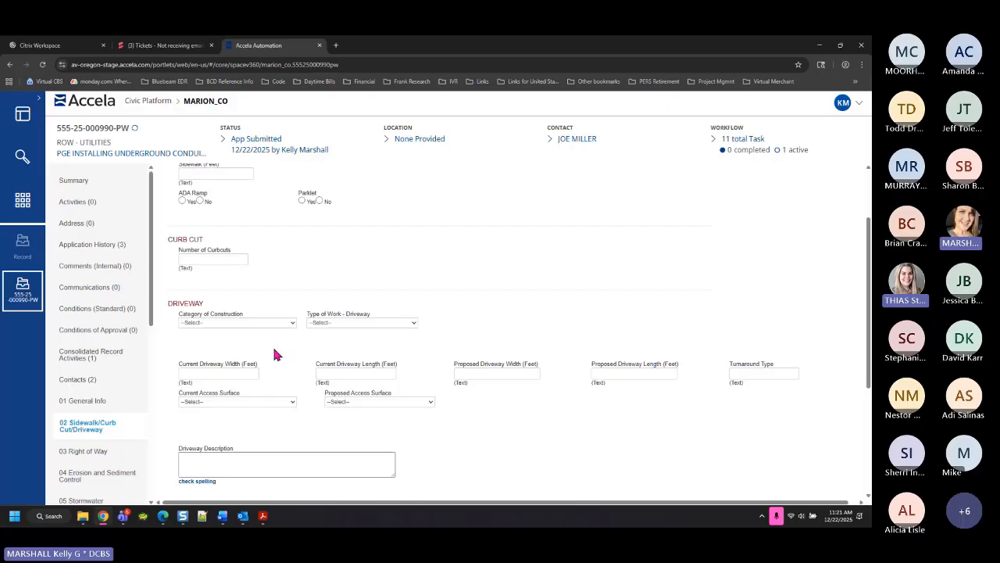
left_click(276, 323)
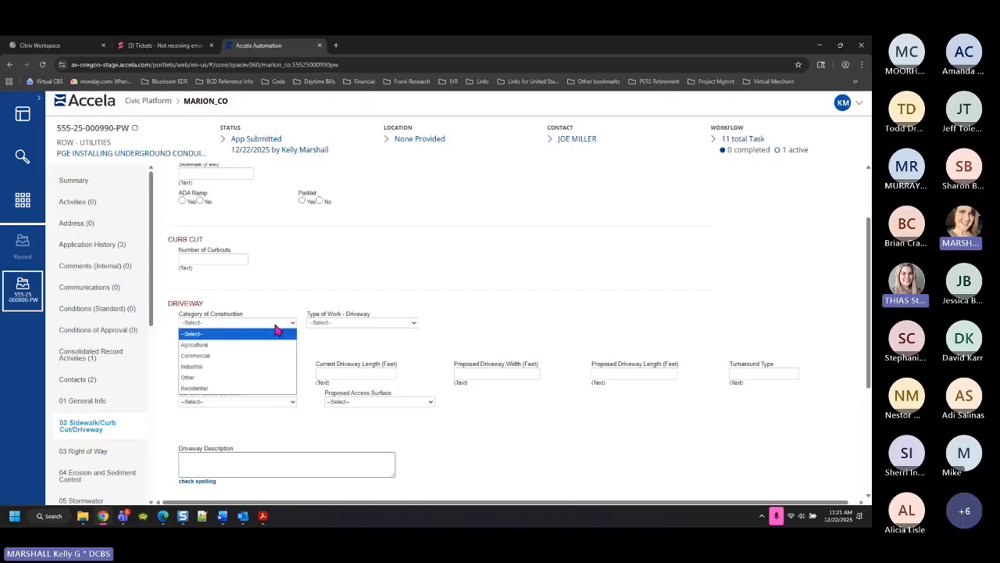
left_click(232, 384)
left_click(216, 346)
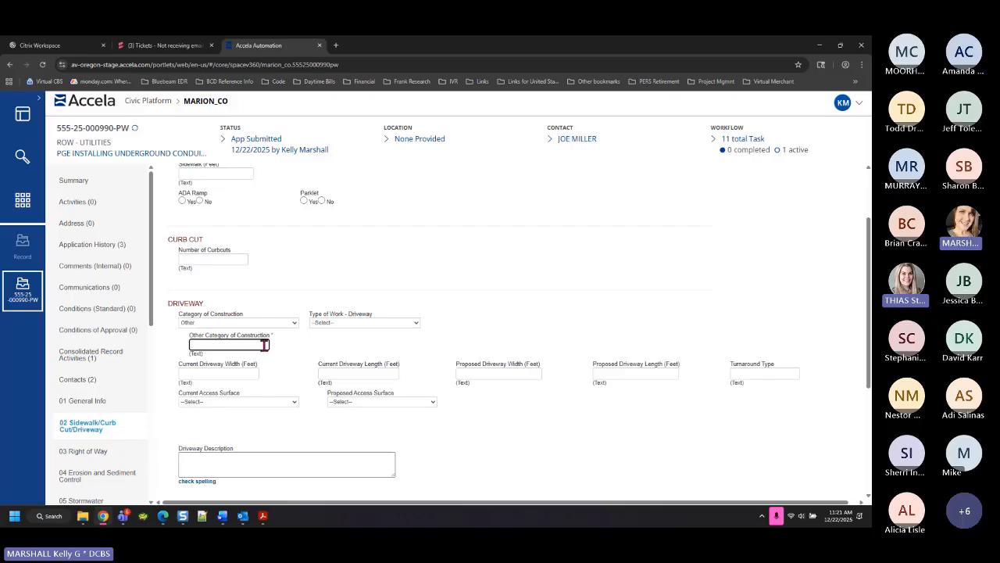
left_click(226, 321)
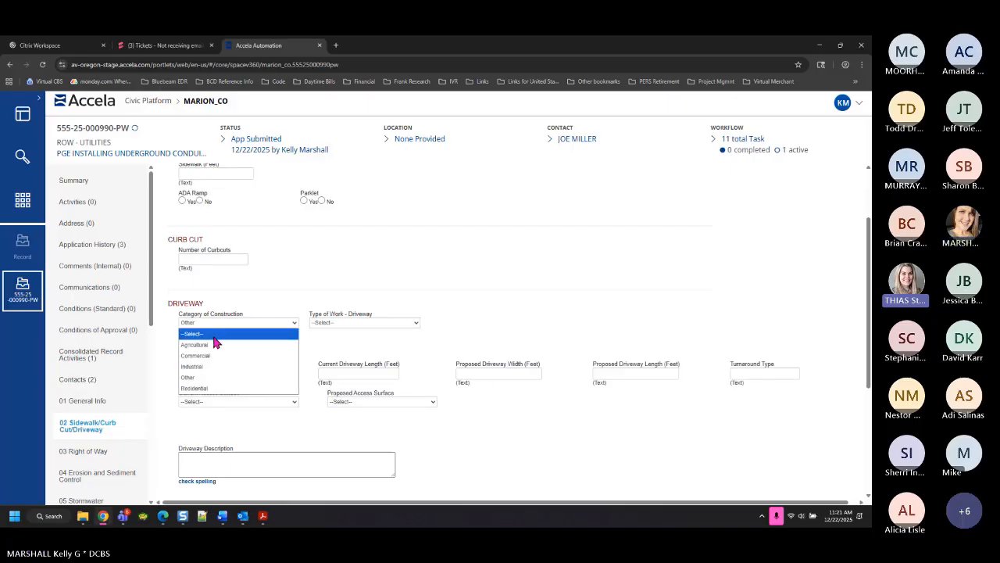
left_click(214, 335)
left_click(381, 322)
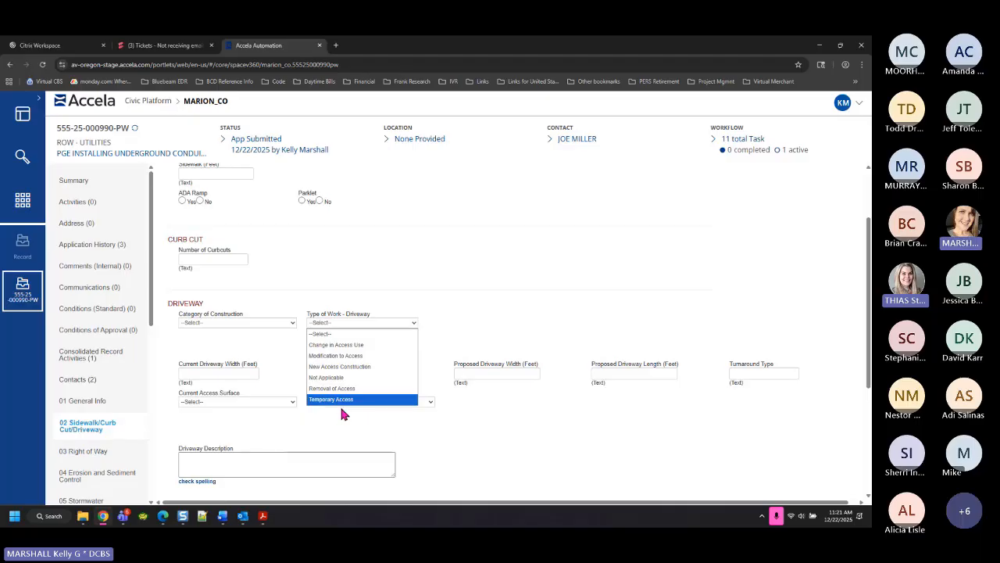
left_click(302, 427)
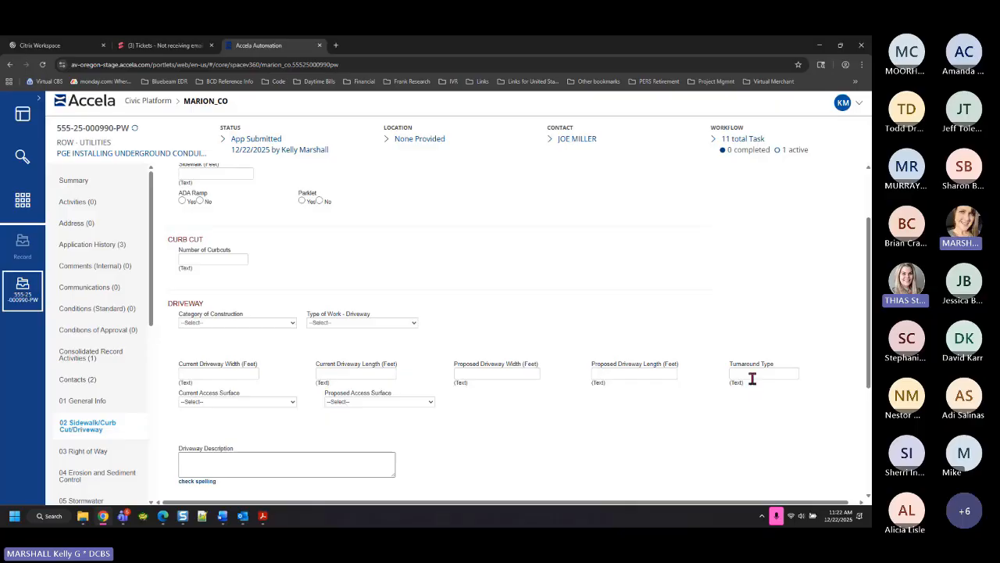
left_click(277, 401)
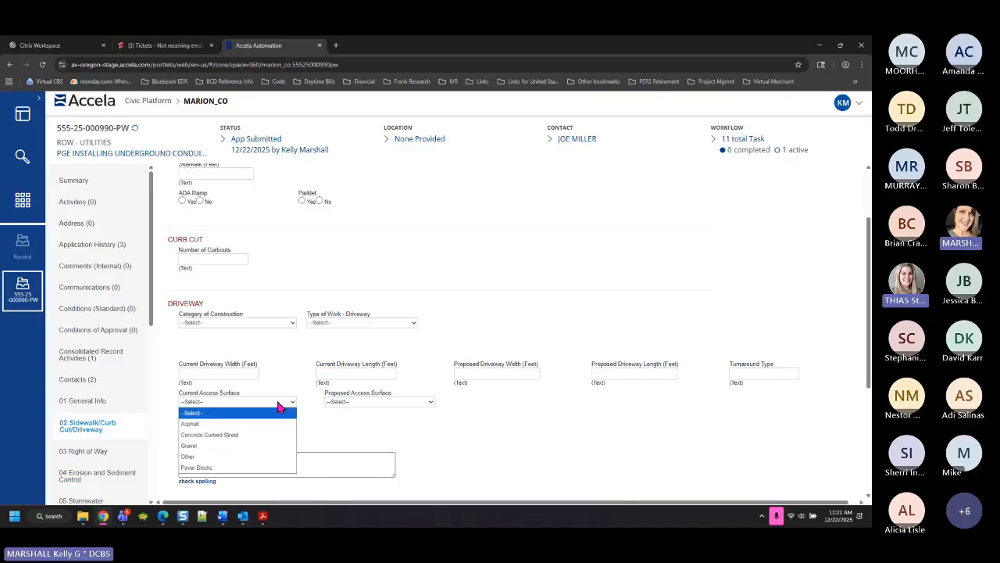
left_click(389, 402)
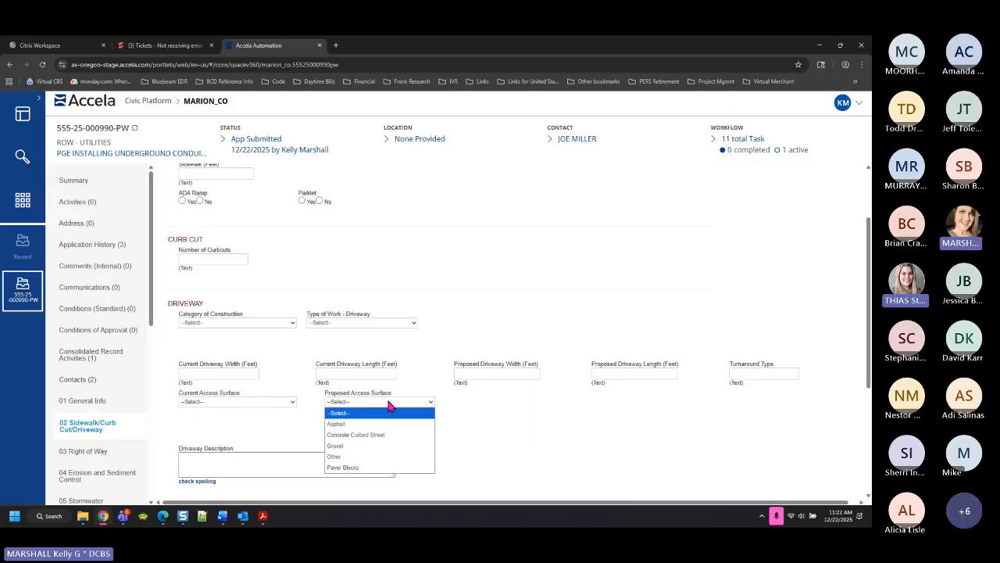
left_click(248, 466)
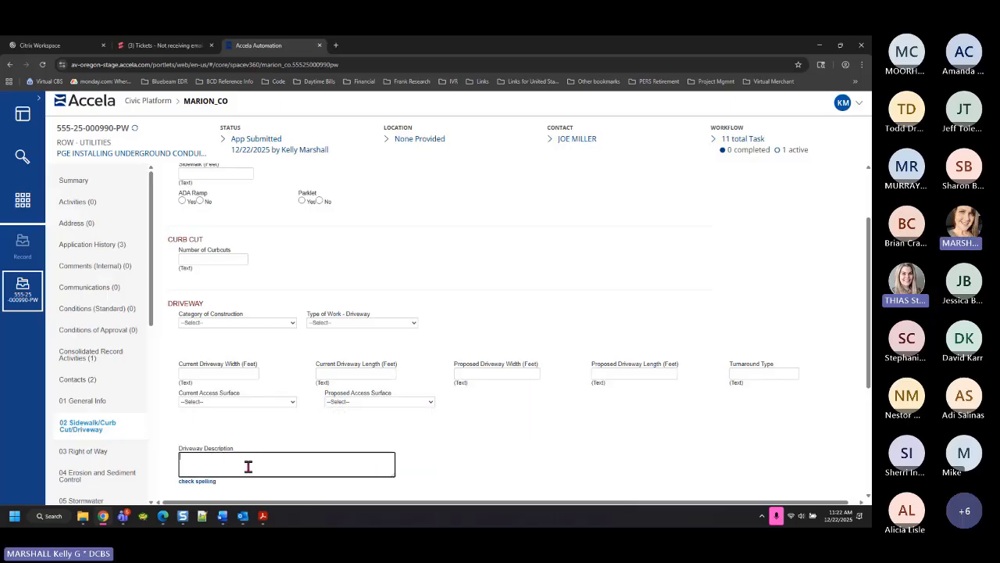
scroll(453, 461, "down", 2)
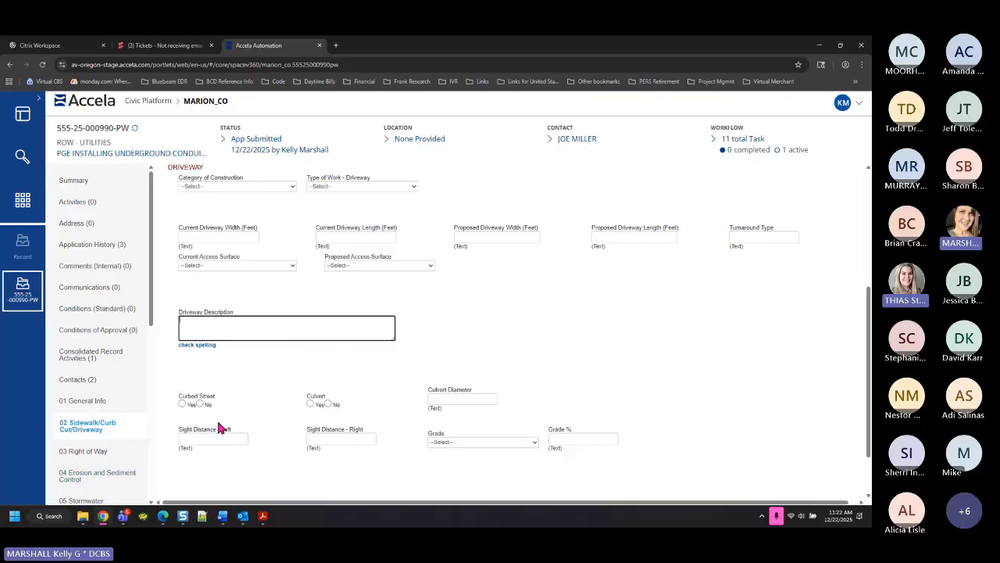
scroll(221, 391, "down", 1)
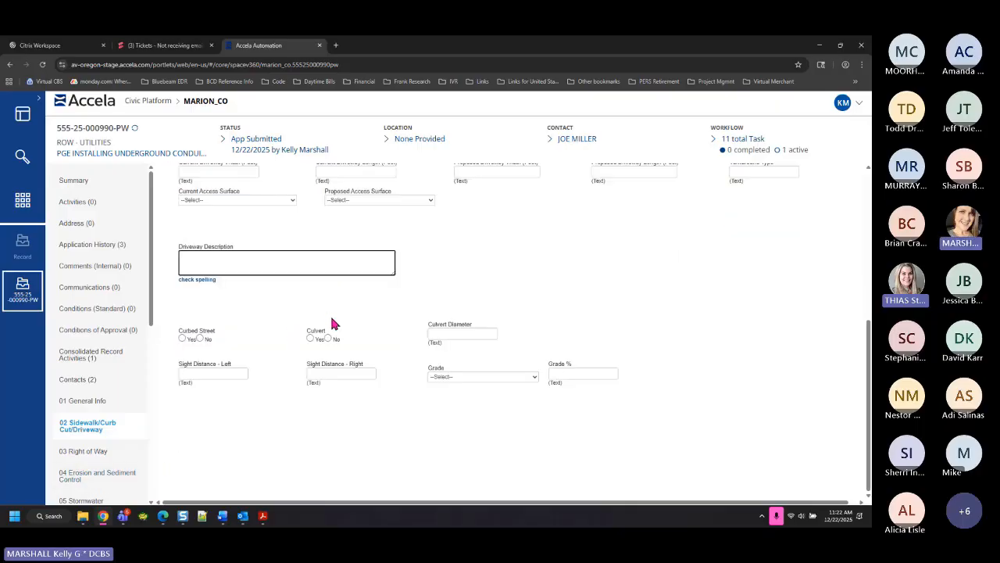
left_click(464, 334)
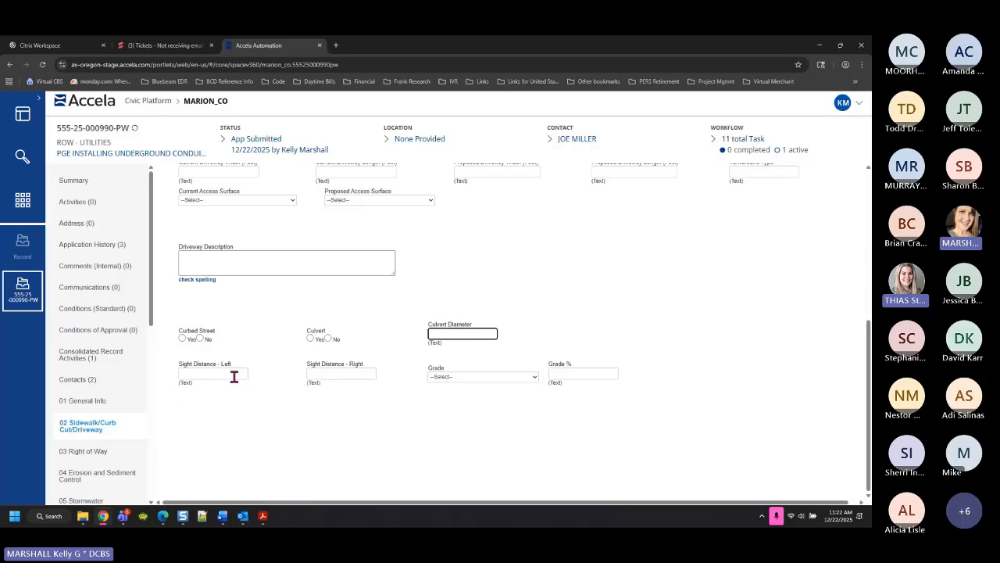
left_click(486, 377)
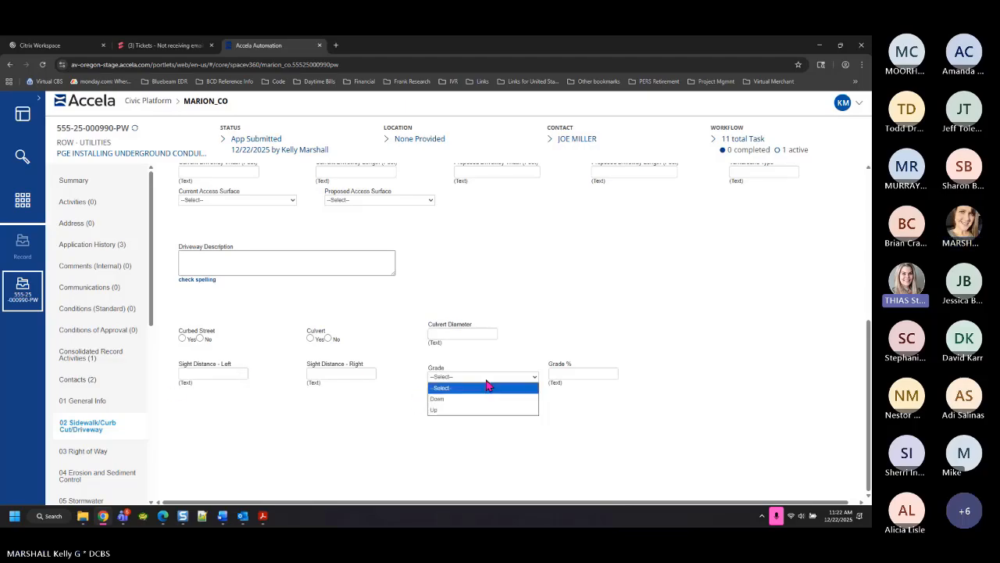
left_click(597, 374)
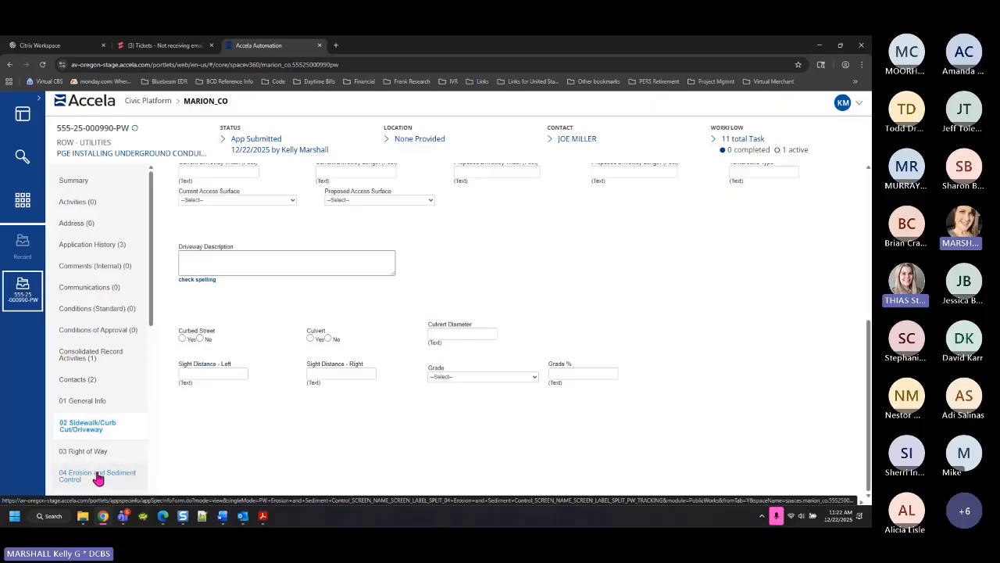
Show 04 Erosion and Sediment Control and check its Nature of Activity and Runoff Flow options
left_click(98, 478)
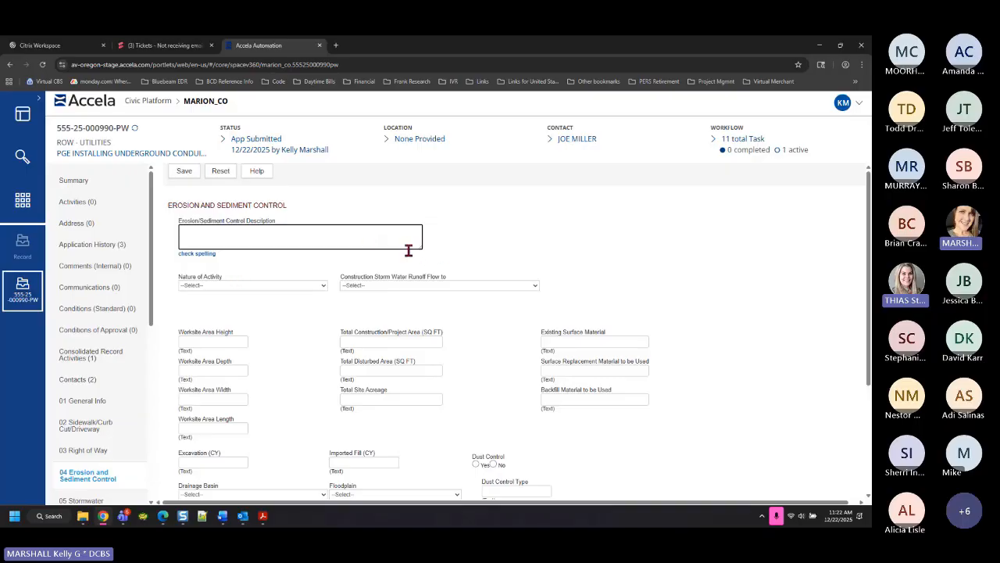
left_click(214, 286)
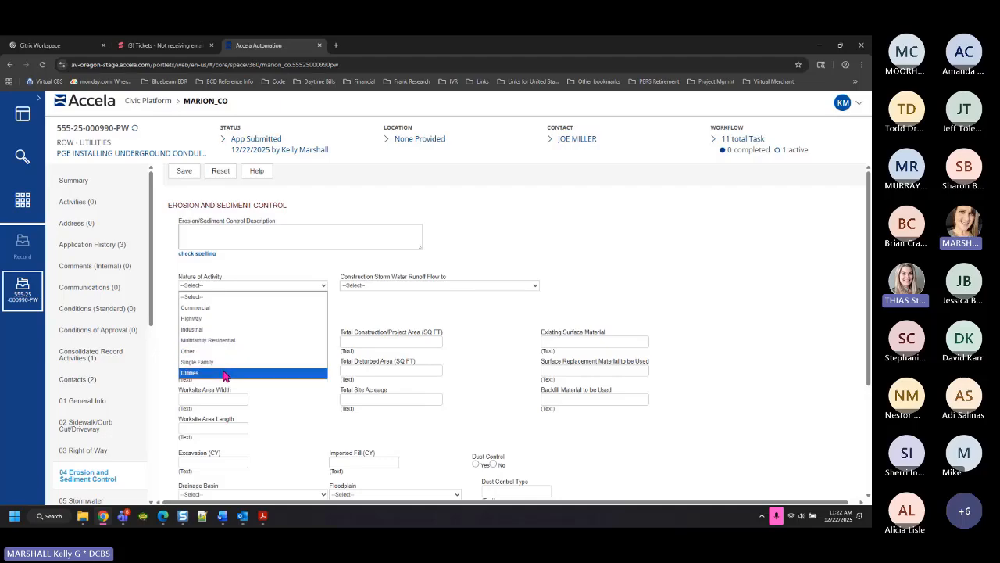
left_click(362, 286)
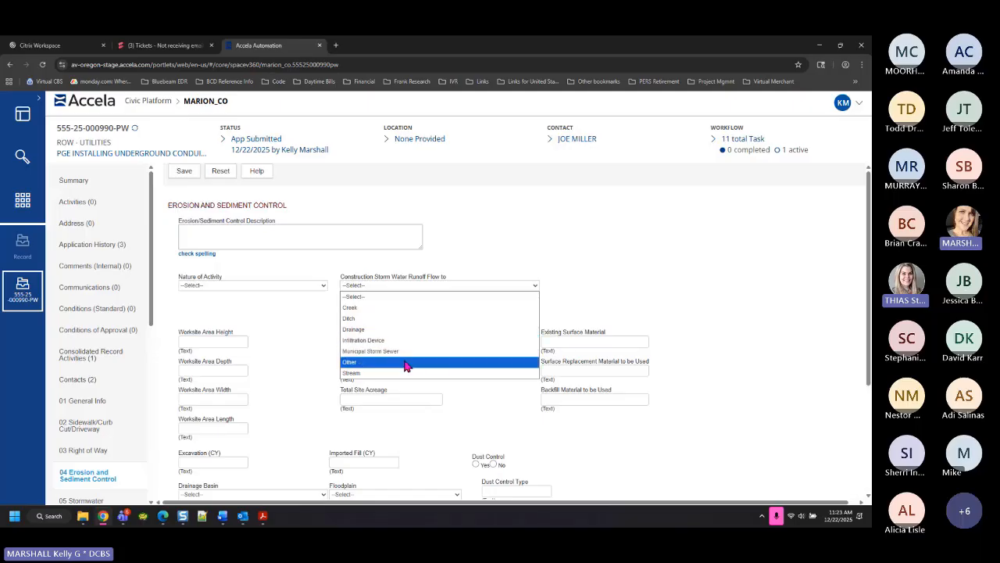
left_click(286, 339)
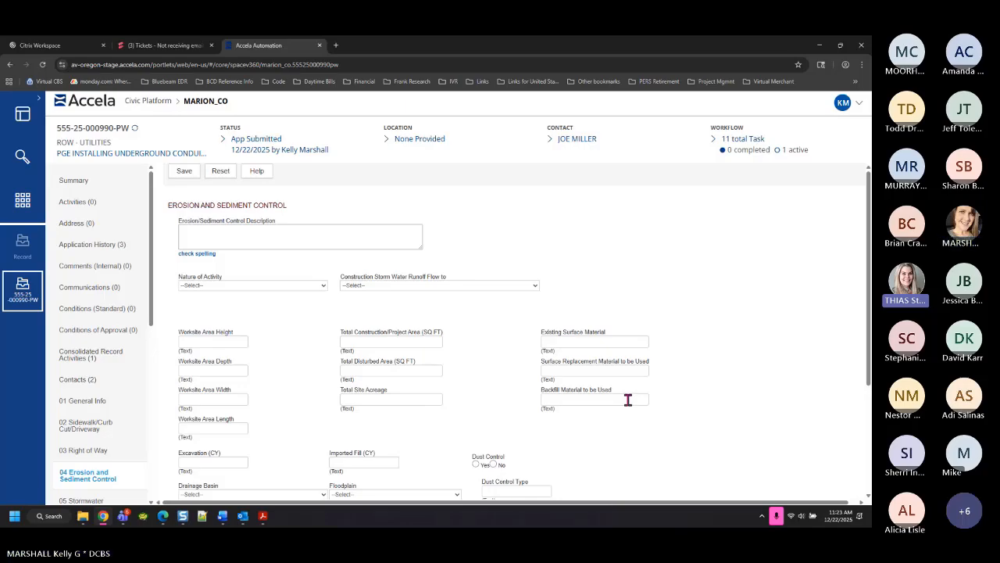
scroll(530, 391, "down", 3)
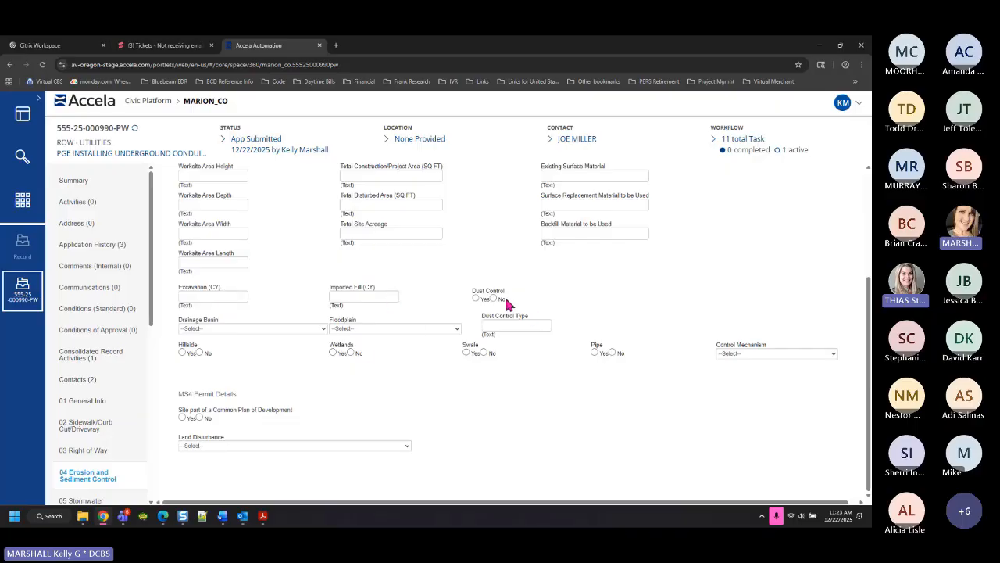
left_click(515, 323)
left_click(755, 354)
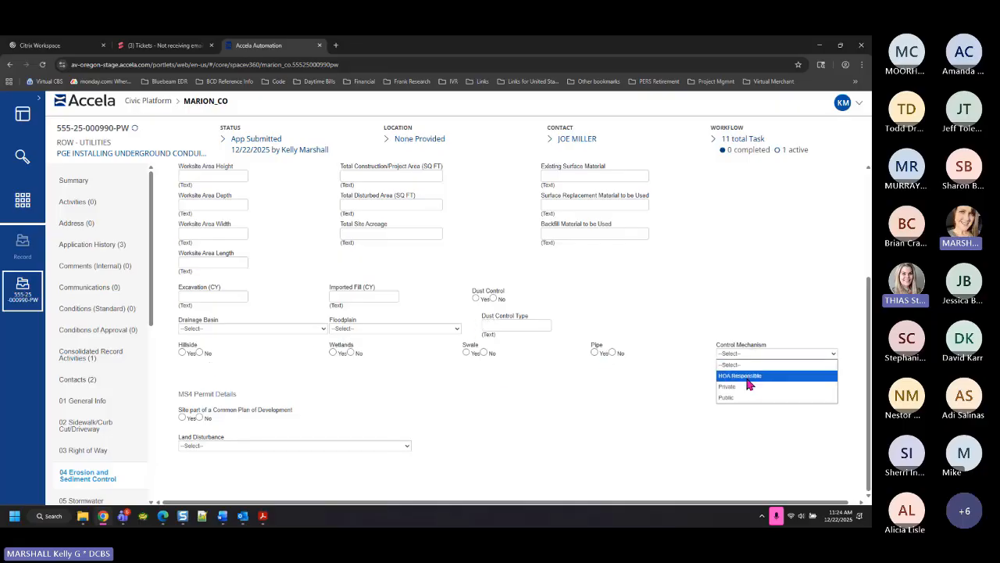
left_click(468, 399)
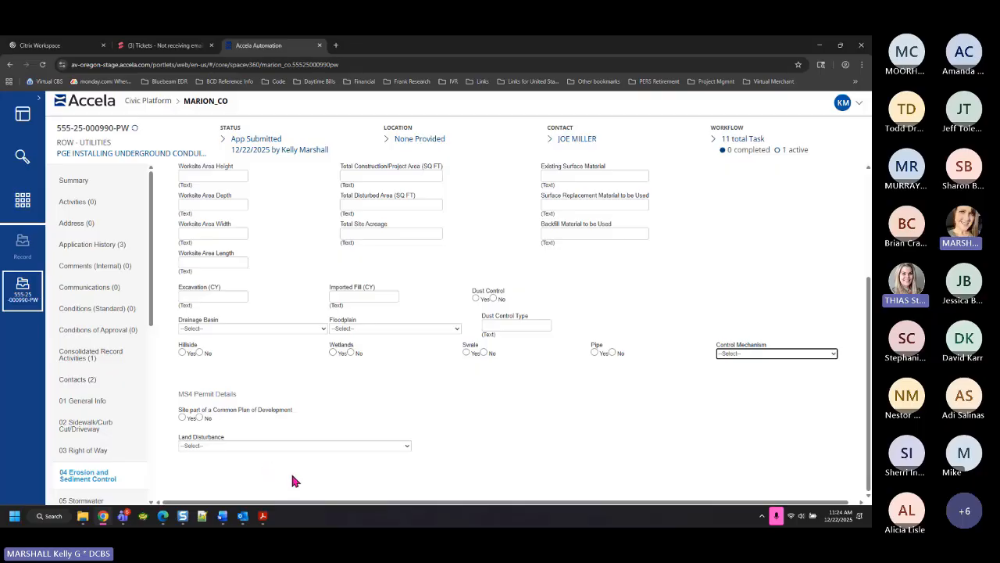
left_click(233, 446)
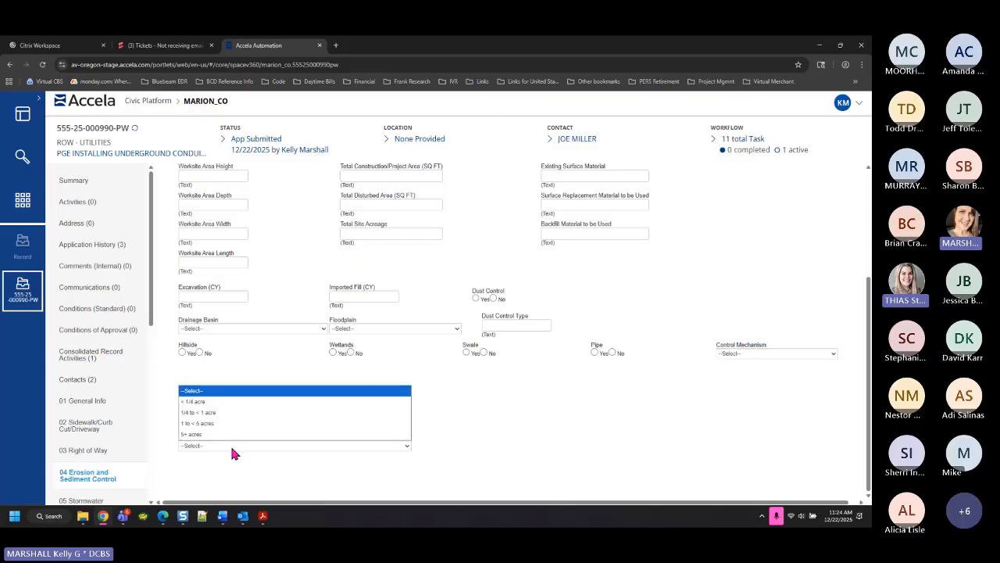
left_click(272, 463)
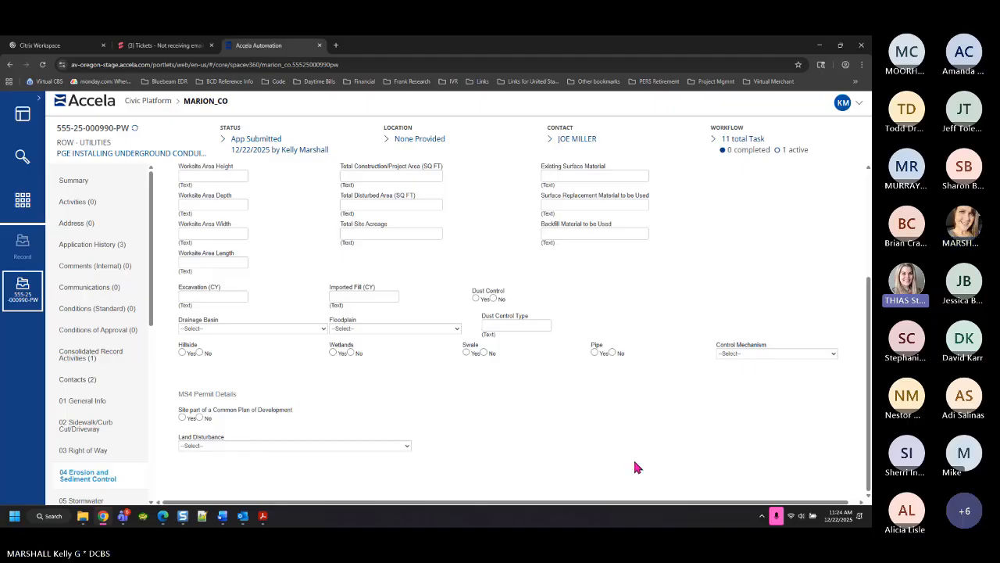
scroll(106, 394, "down", 3)
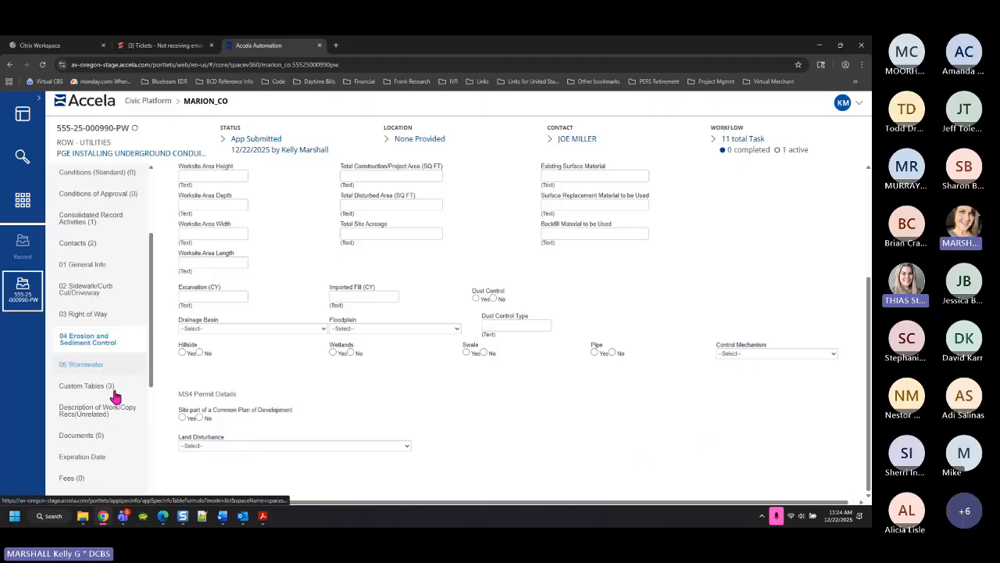
View the 05 Stormwater form, then go to the record's empty Fees (0) page
left_click(86, 366)
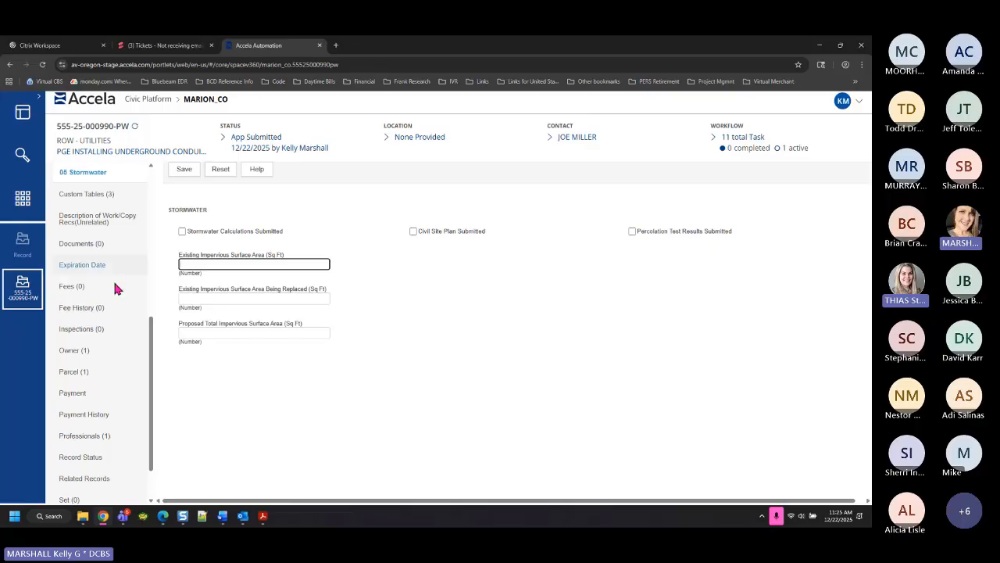
scroll(119, 428, "up", 1)
scroll(120, 429, "up", 1)
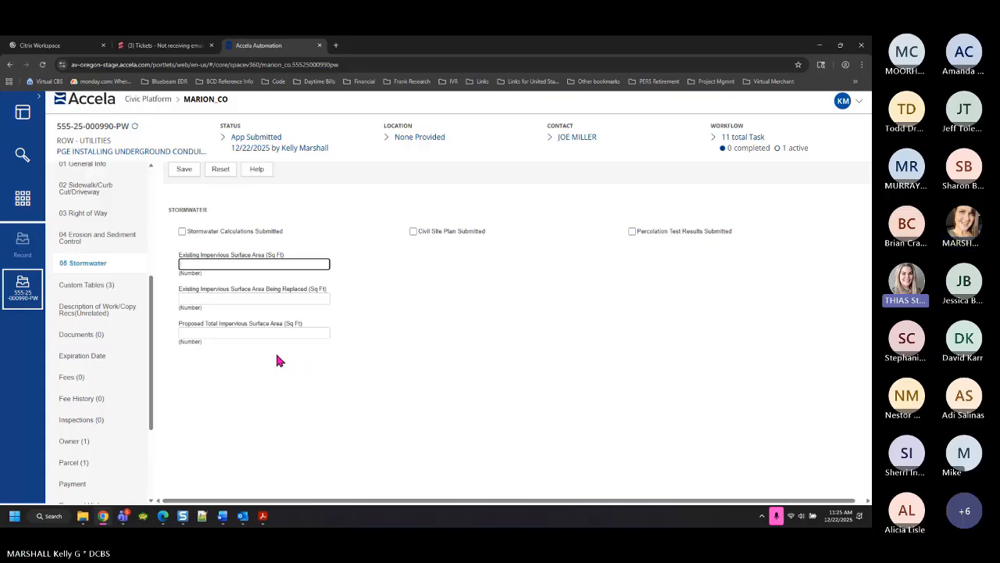
left_click(104, 386)
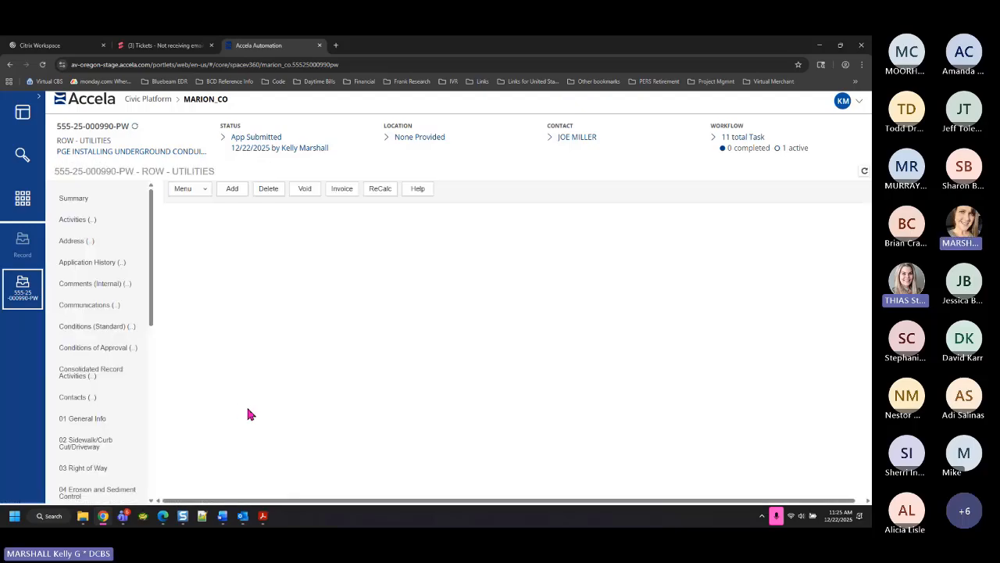
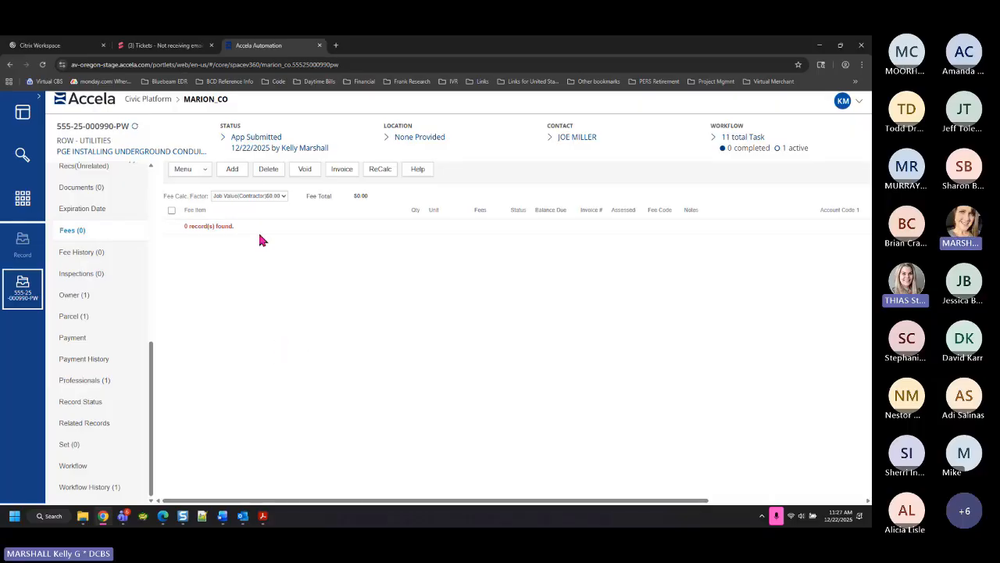
Assess a quantity-1, $100.00 Work in the Right of Way Permit fee and dismiss the script message
left_click(233, 169)
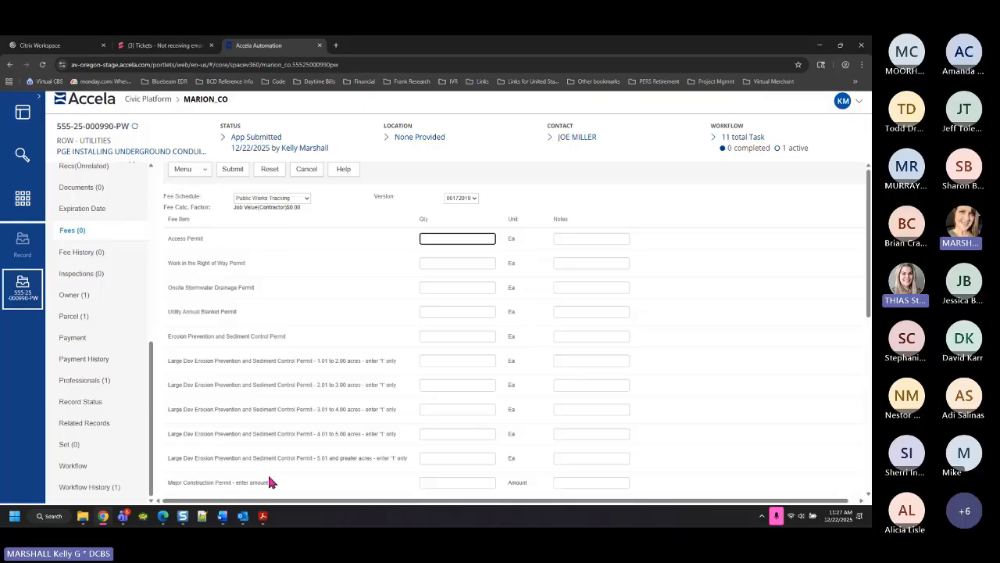
scroll(296, 454, "down", 2)
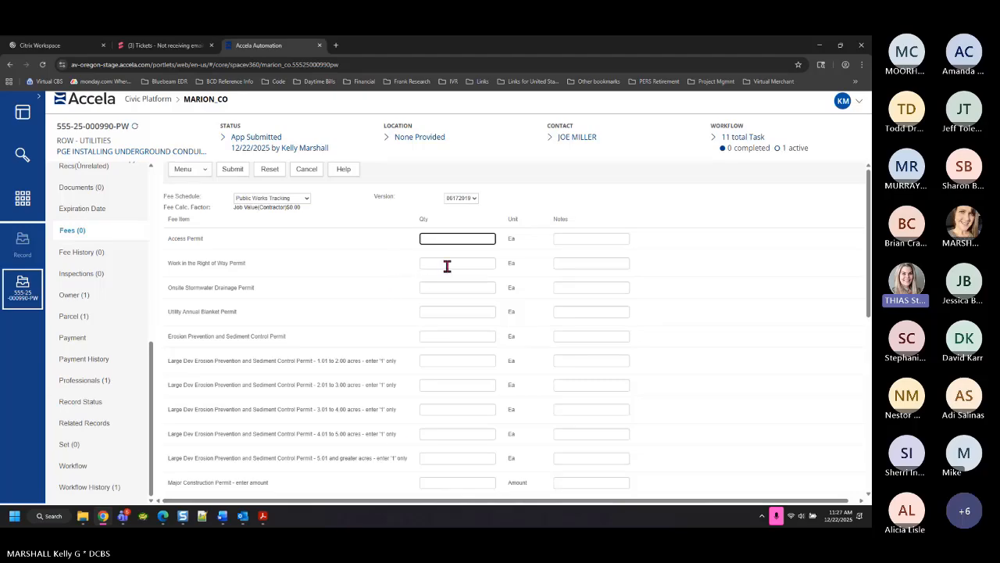
left_click(449, 263)
type("1")
left_click(231, 172)
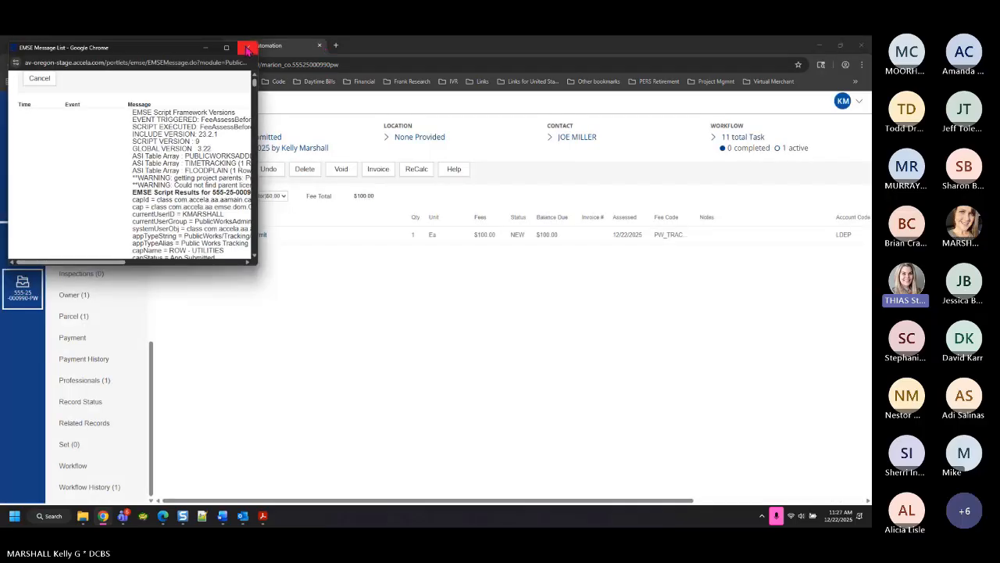
left_click(247, 47)
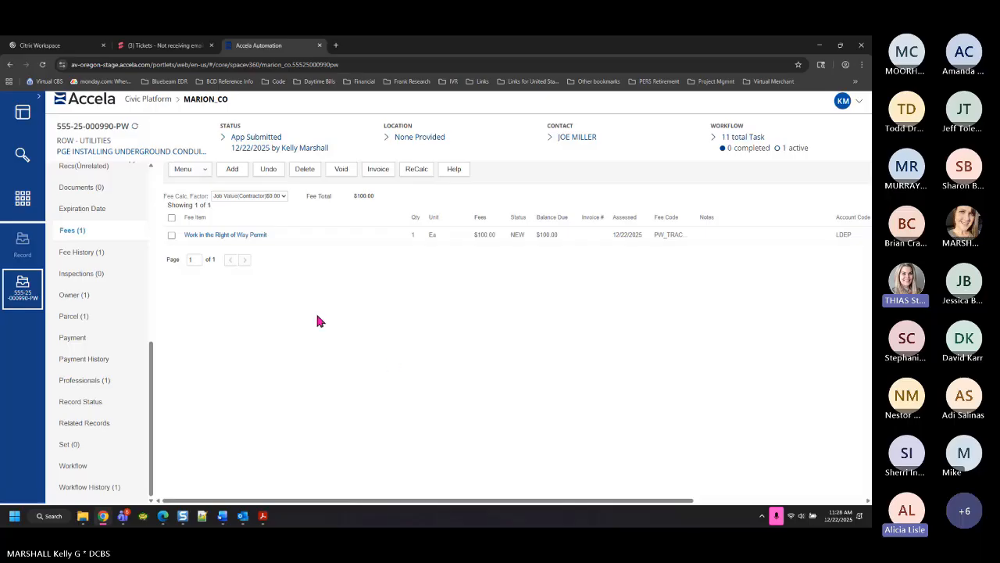
Display the Time Tracking custom table with its 25-hour Administrative INTAKE entry
scroll(123, 325, "up", 3)
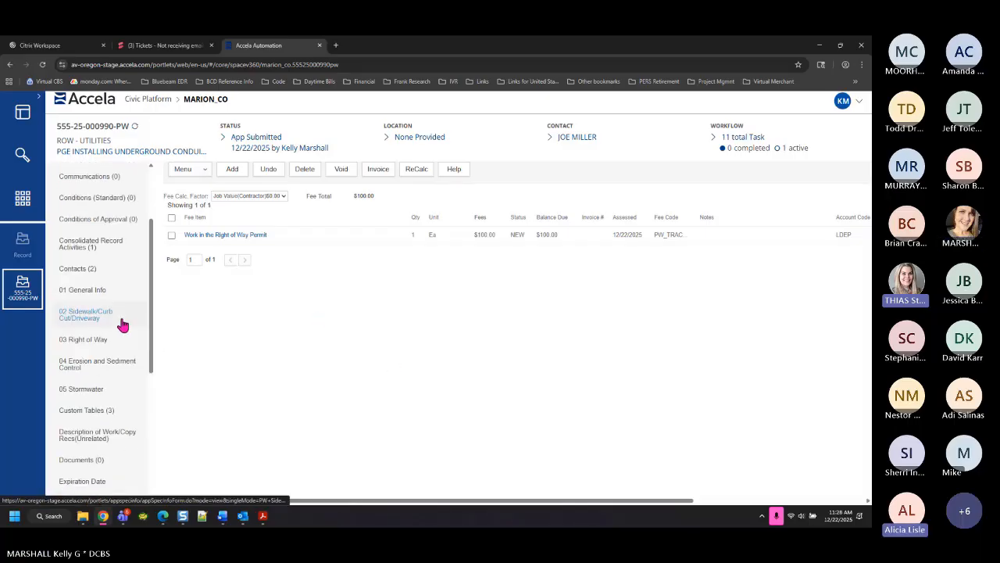
scroll(129, 398, "up", 2)
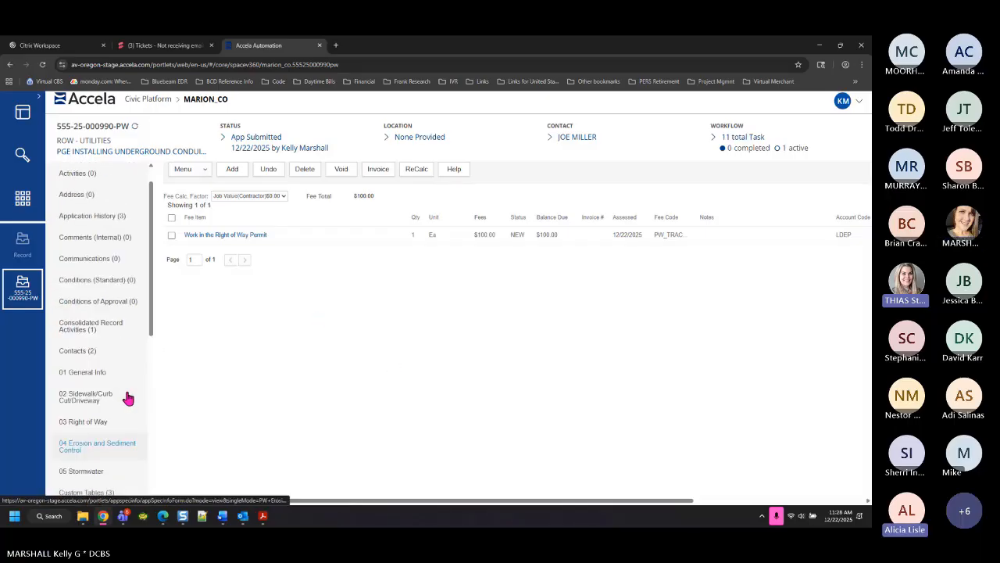
scroll(128, 398, "up", 1)
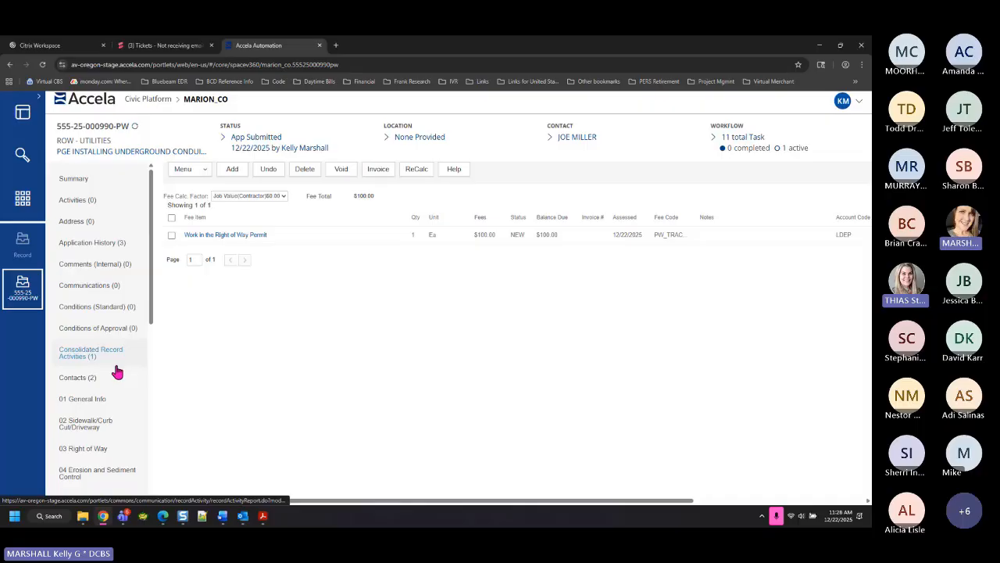
scroll(117, 368, "down", 1)
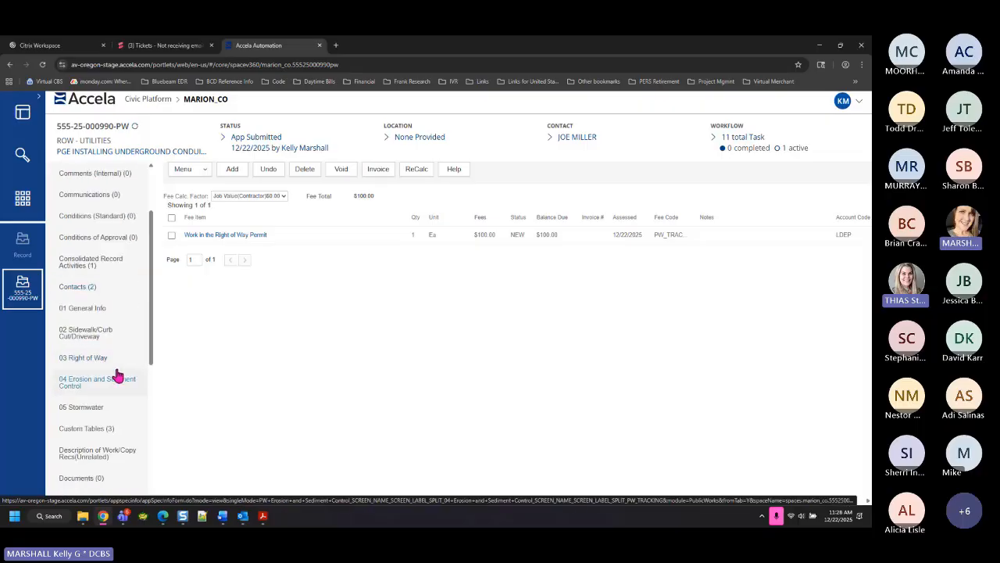
left_click(100, 435)
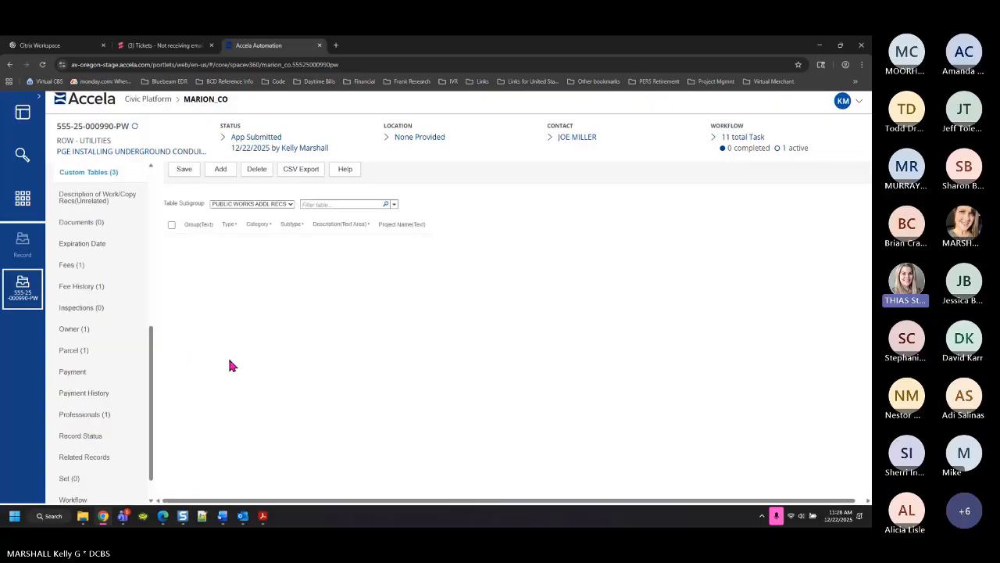
left_click(290, 205)
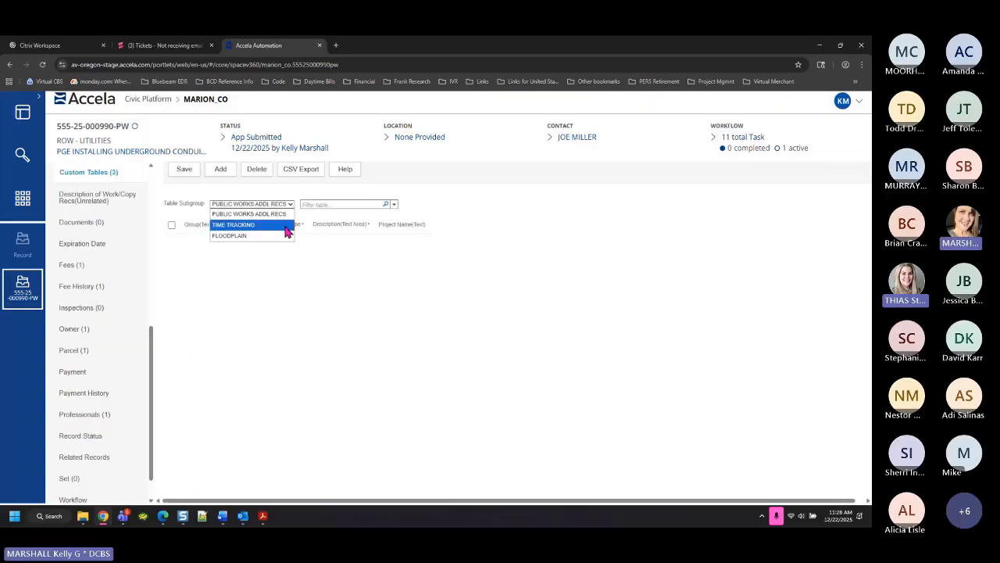
left_click(285, 233)
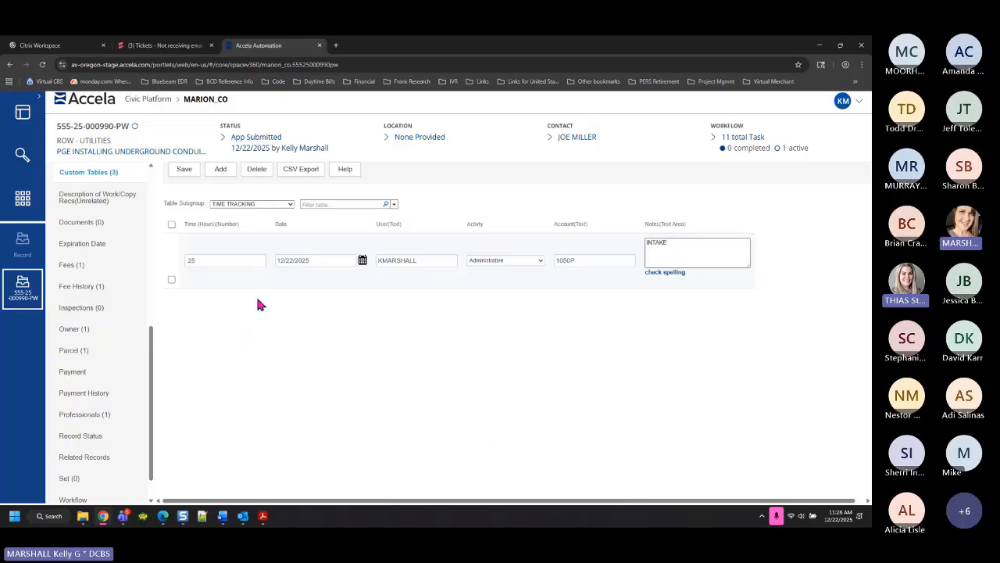
left_click(289, 204)
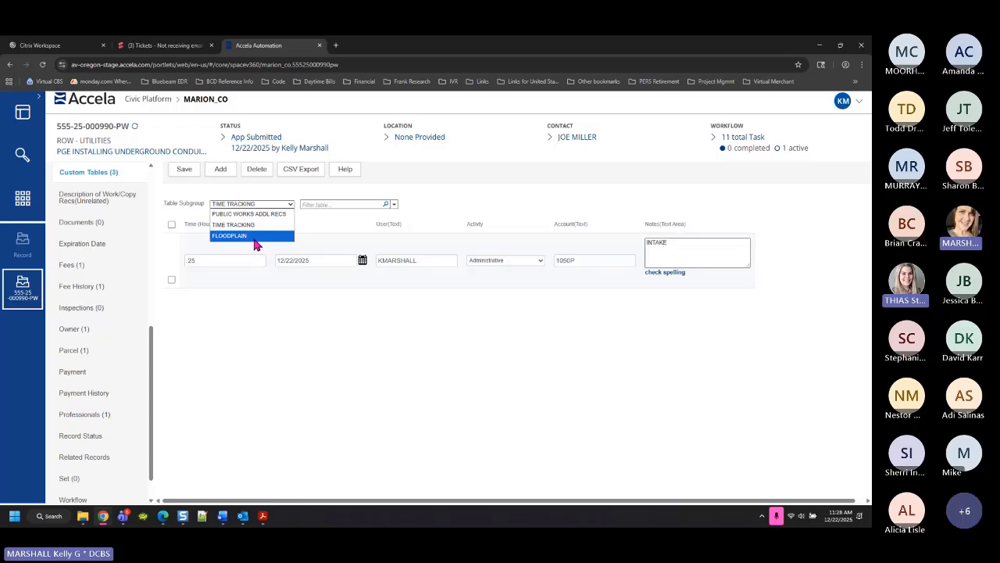
Look over the Floodplain custom table, then return to the Time Tracking table
left_click(254, 238)
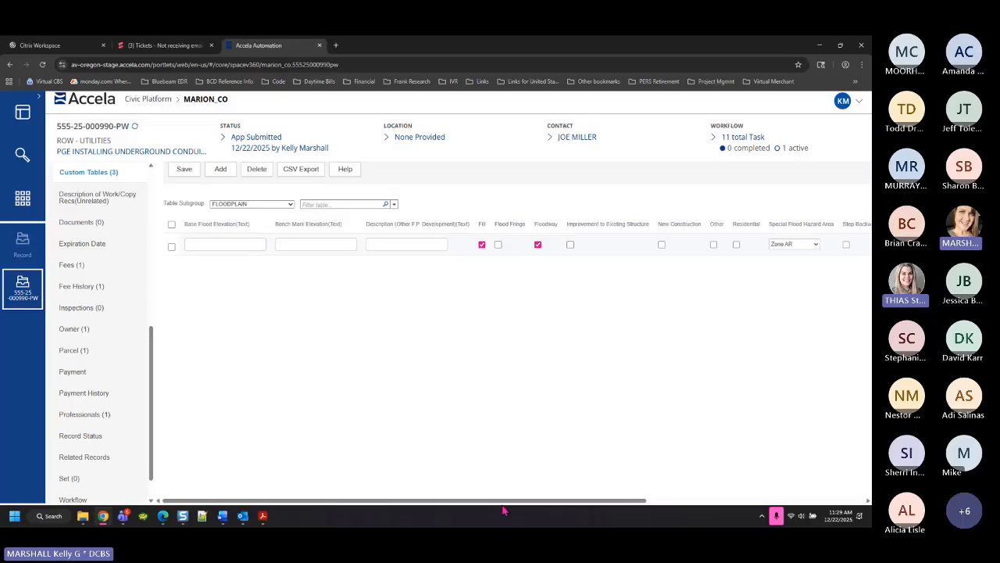
mouse_move(503, 502)
left_mouse_down()
mouse_move(665, 506)
mouse_move(504, 502)
left_mouse_up()
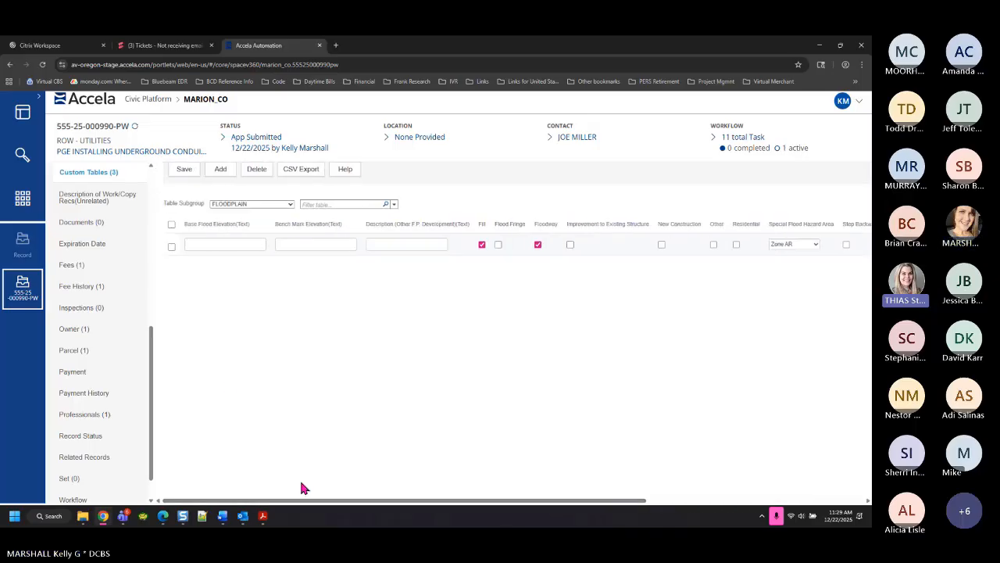
left_click(281, 205)
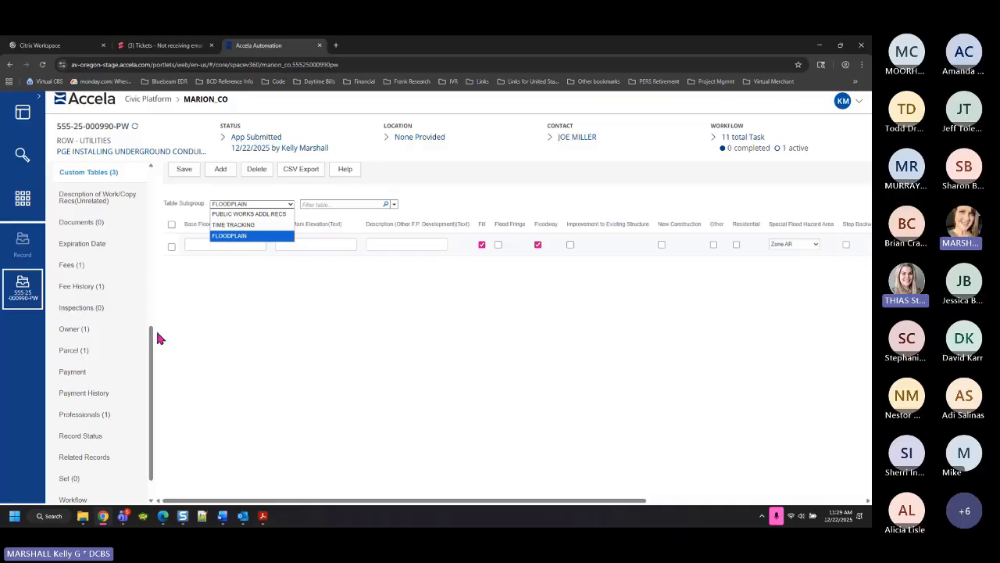
scroll(153, 395, "up", 2)
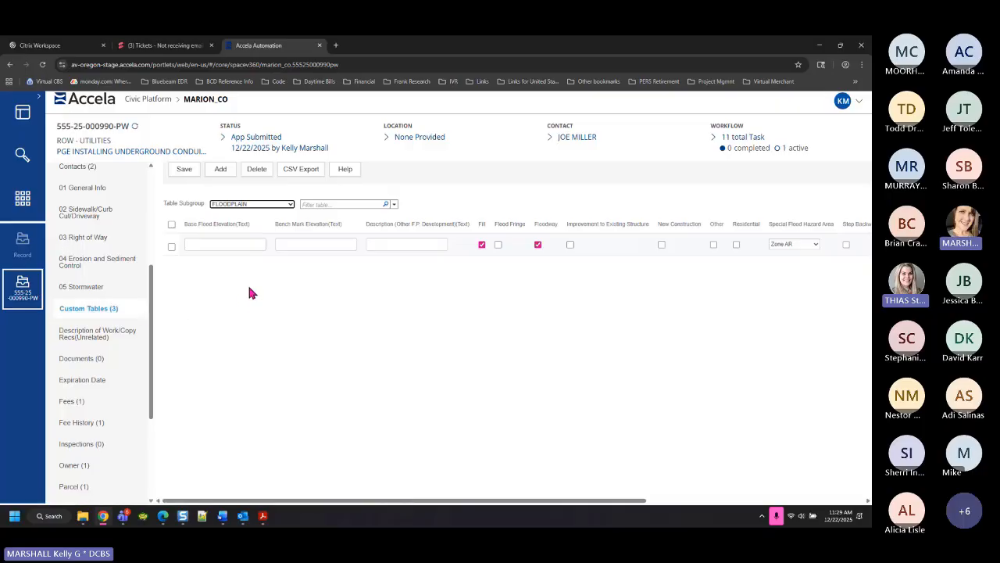
left_click(290, 206)
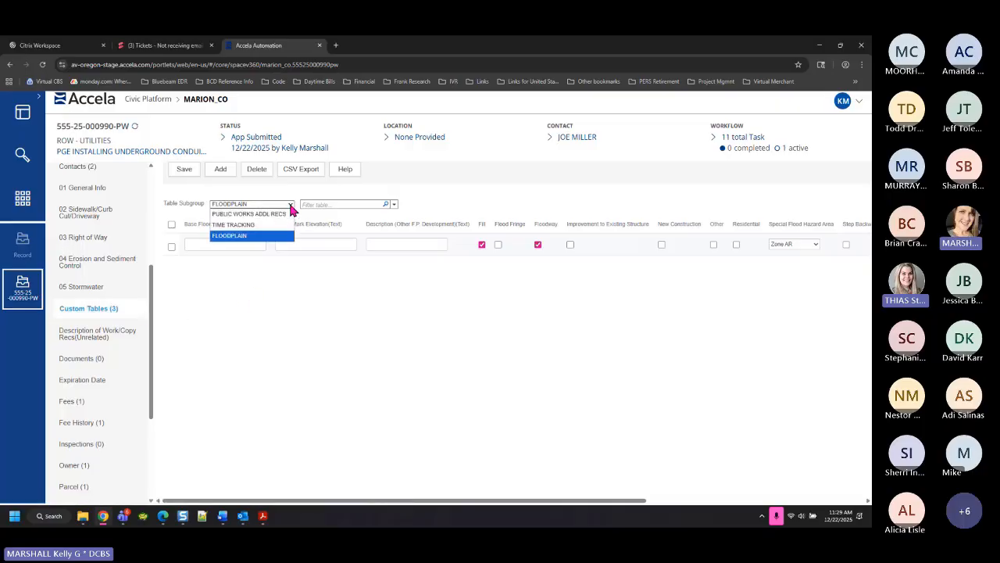
left_click(228, 226)
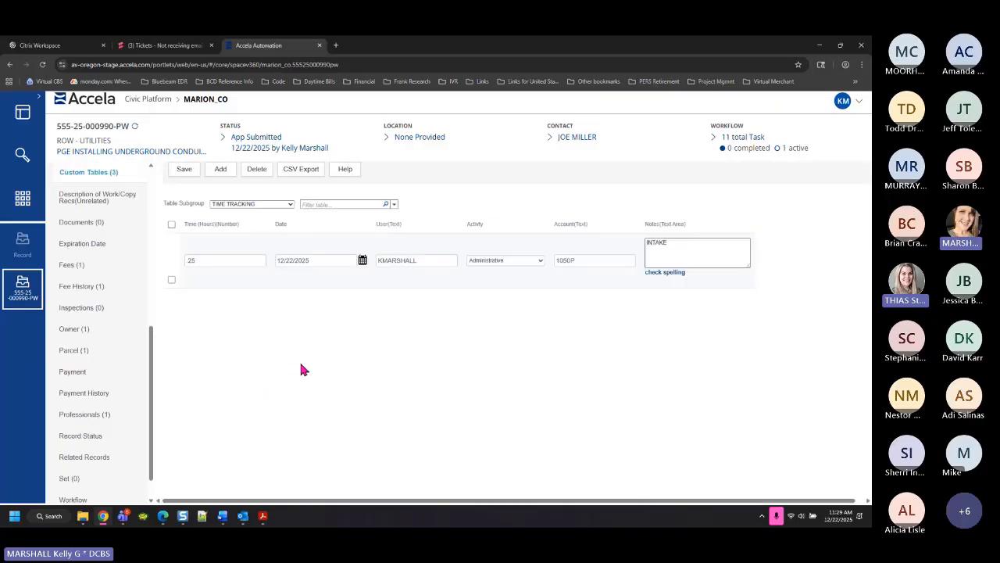
Save a new Process/Review time entry, account 1050P, noted 'COLLECTING ADDL DOCUMENTS AND INTAKE FEES'
left_click(215, 171)
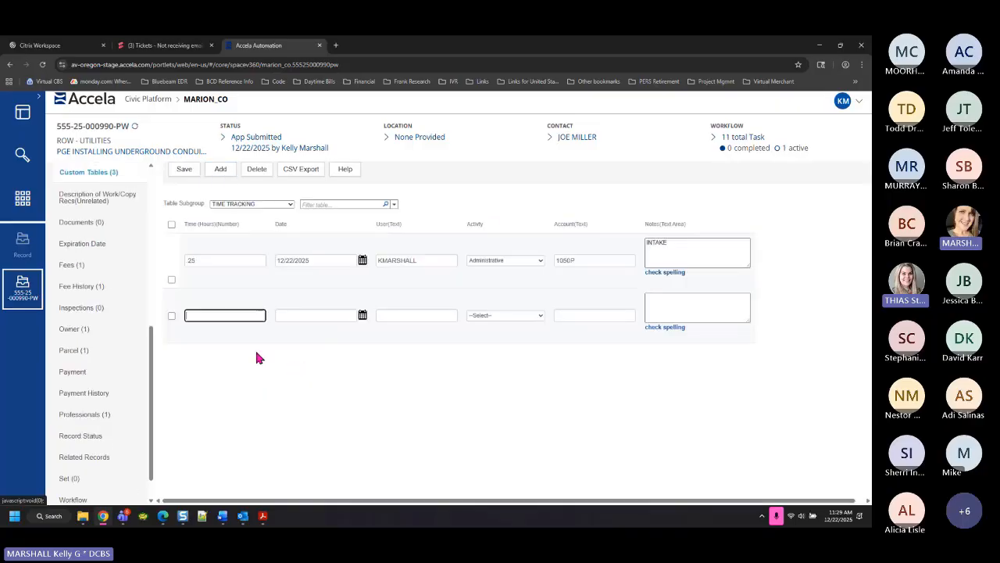
type("50")
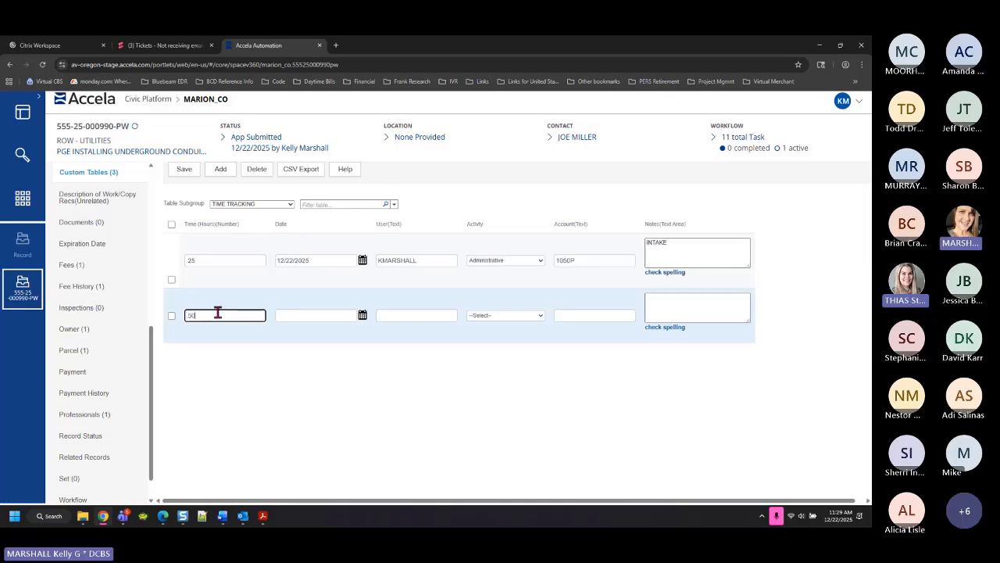
left_click(406, 341)
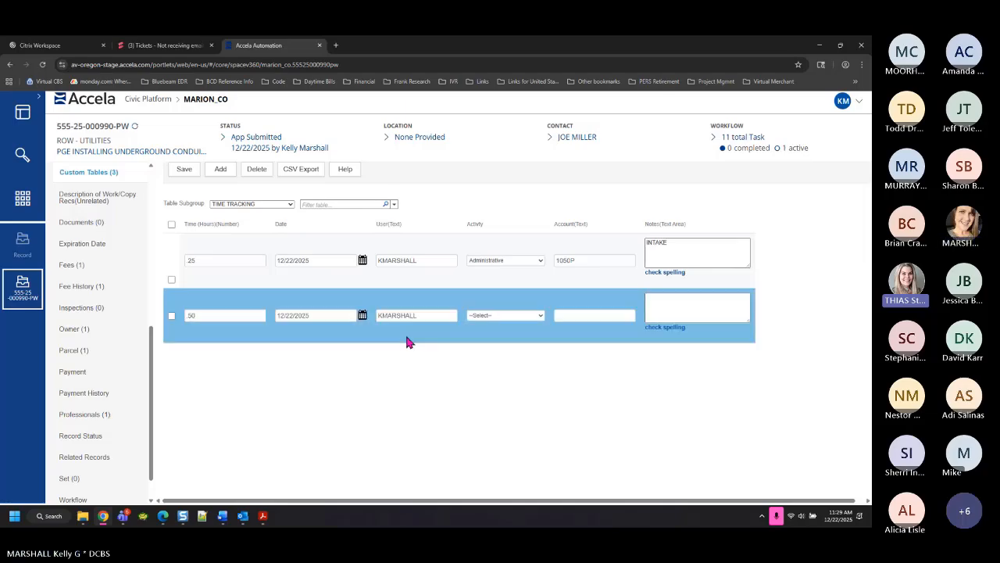
left_click(508, 317)
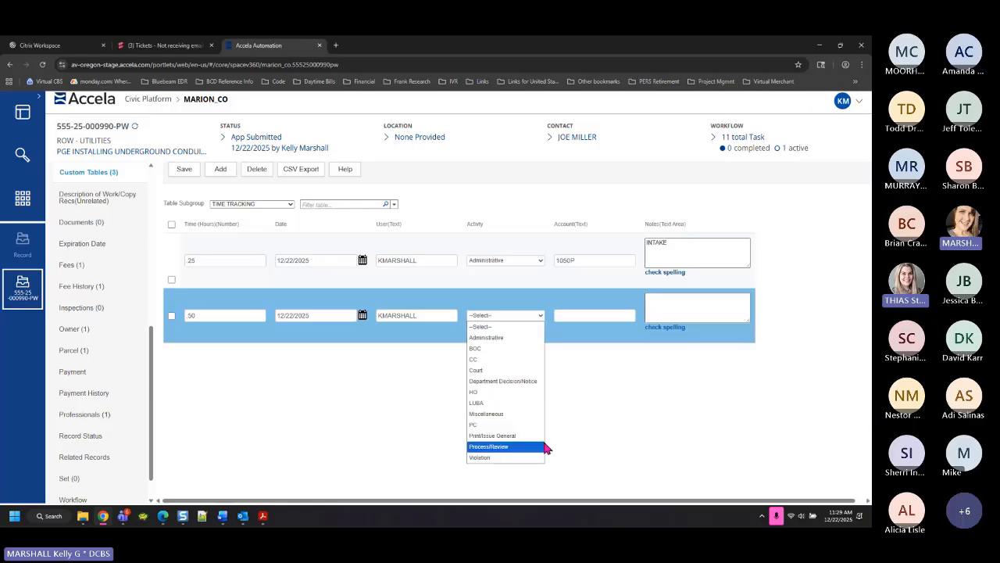
left_click(521, 453)
left_click(574, 320)
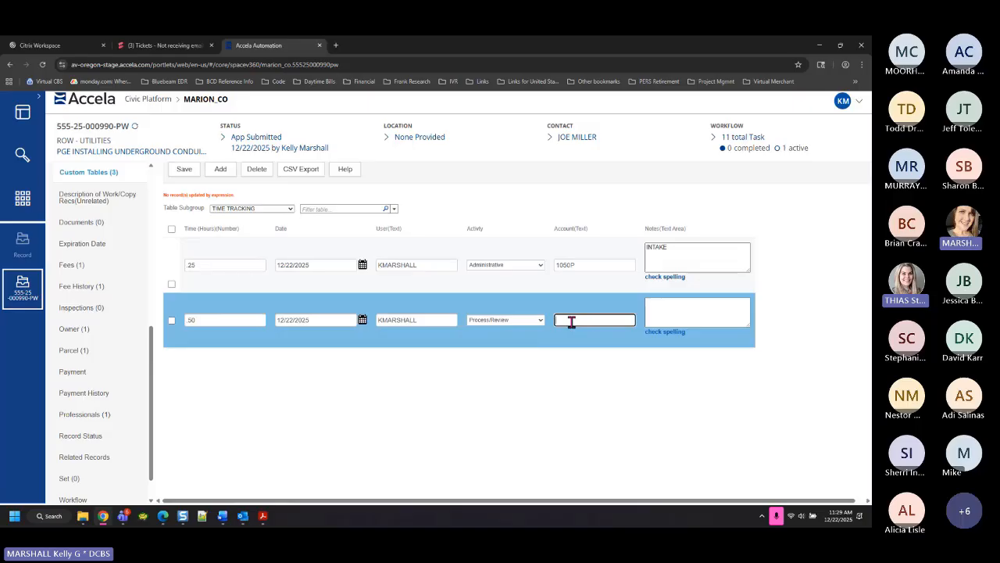
type("1050P")
left_click(697, 313)
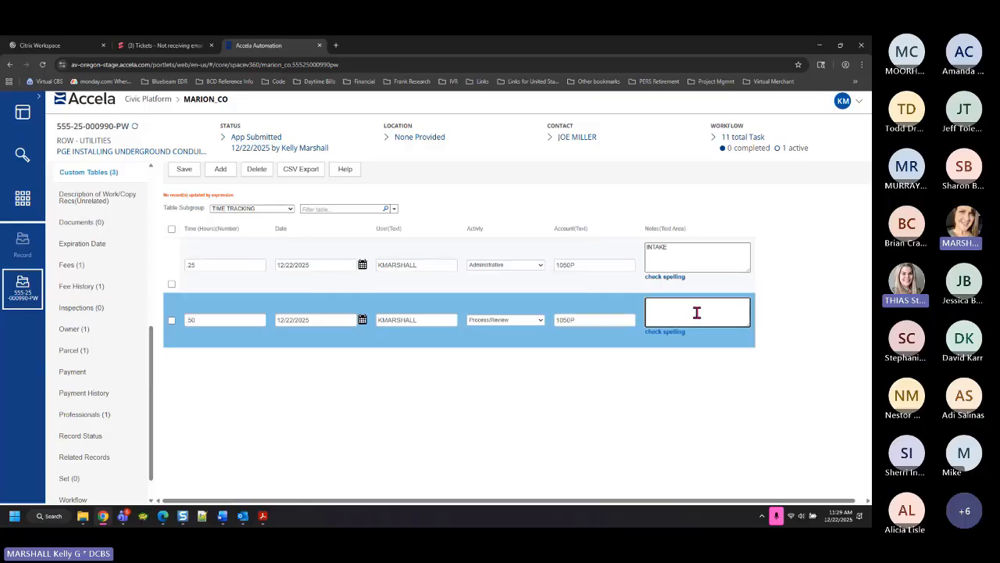
type("COLLECTING ADDL DOCUMENTS")
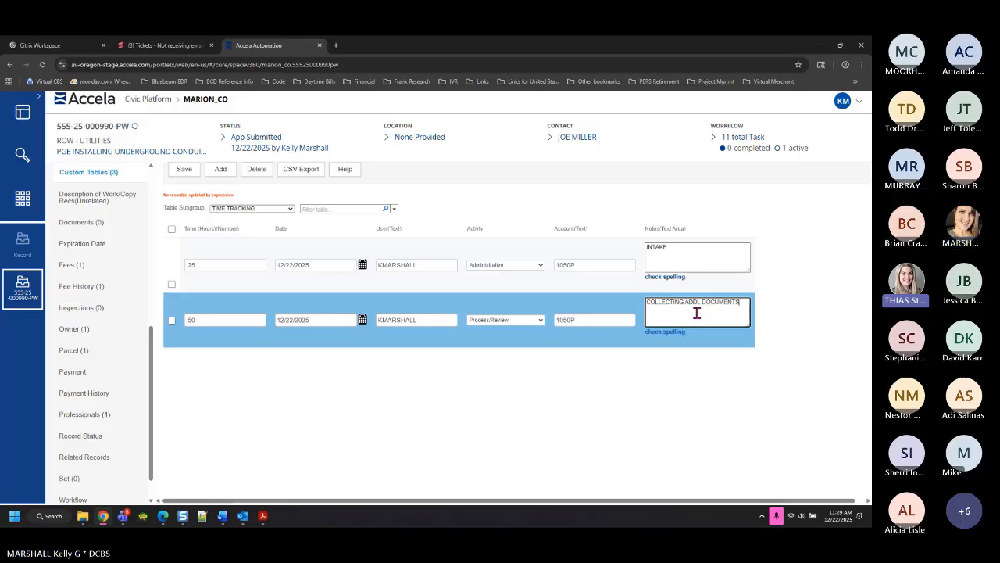
type(" AND INTAKE F")
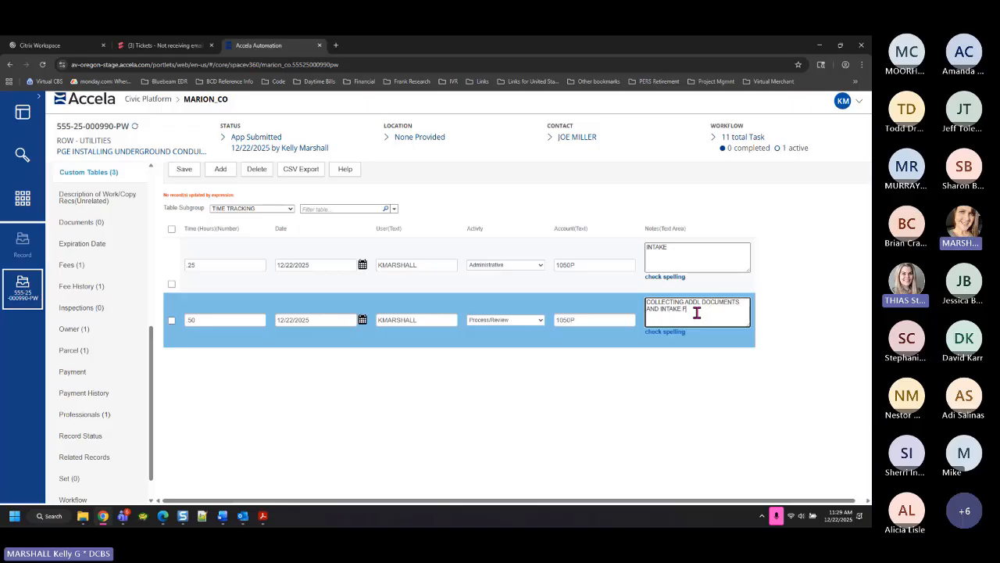
type("EES")
left_click(197, 173)
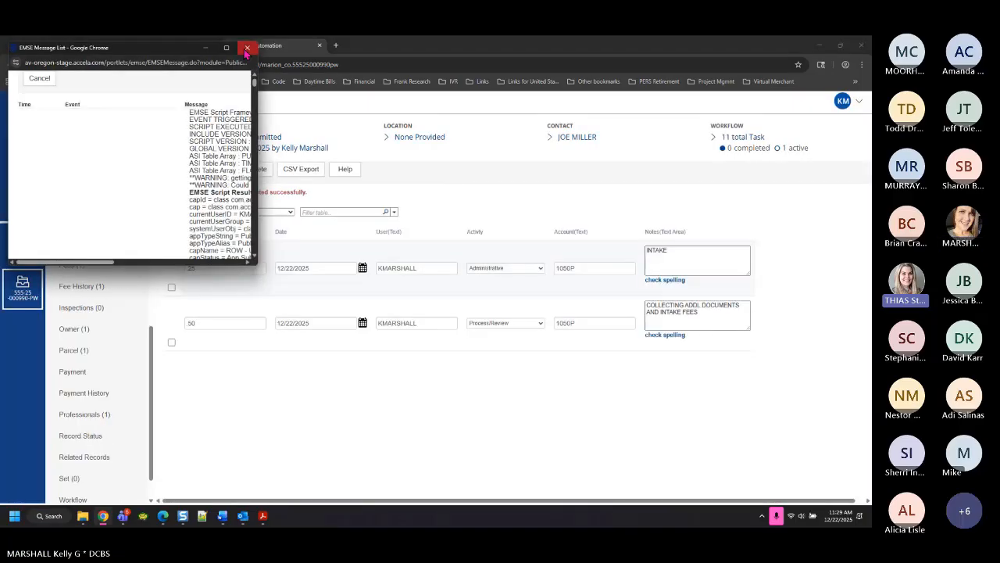
left_click(247, 48)
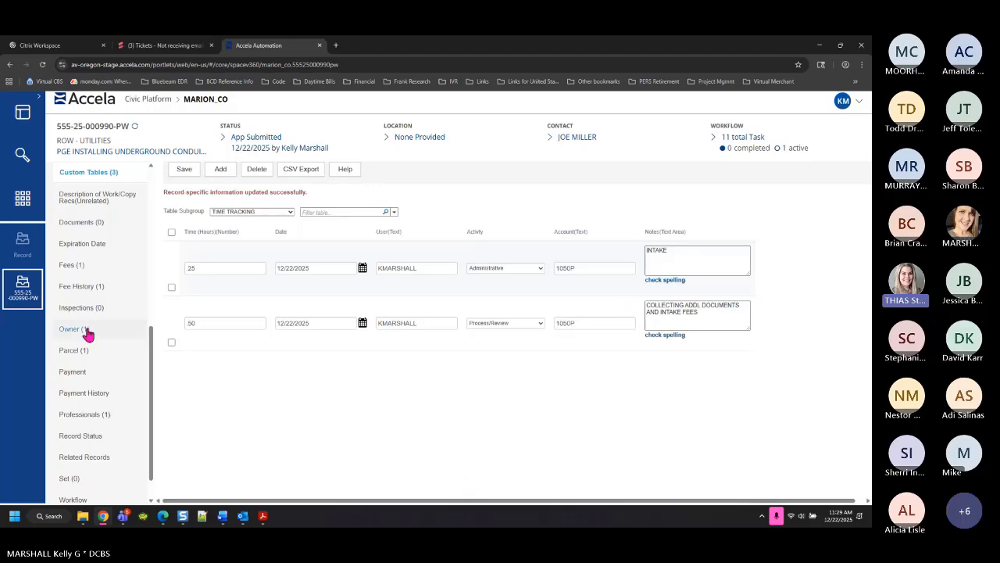
Show the Fees list with the NEW $100.00 Work in the Right of Way Permit fee
left_click(71, 265)
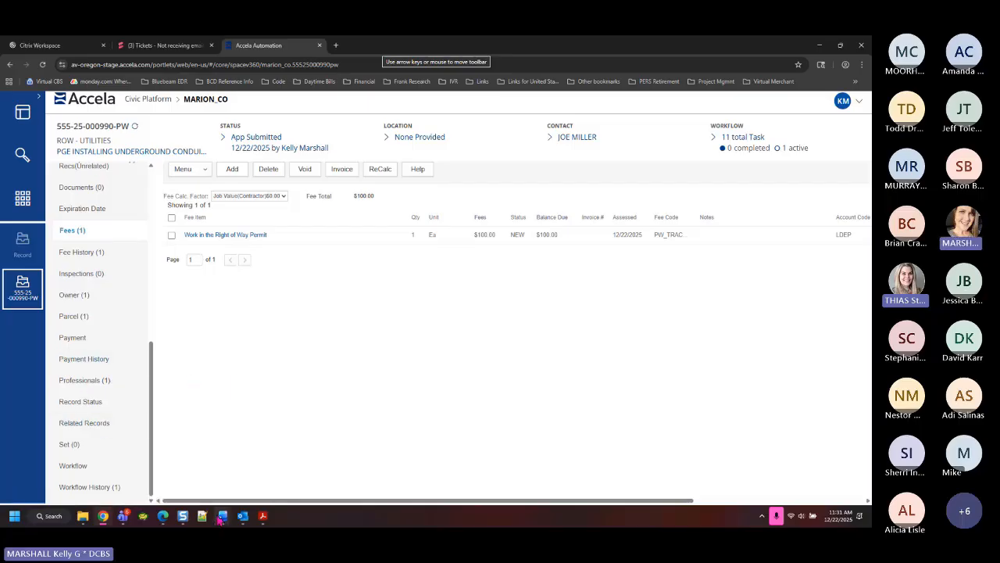
mouse_move(224, 521)
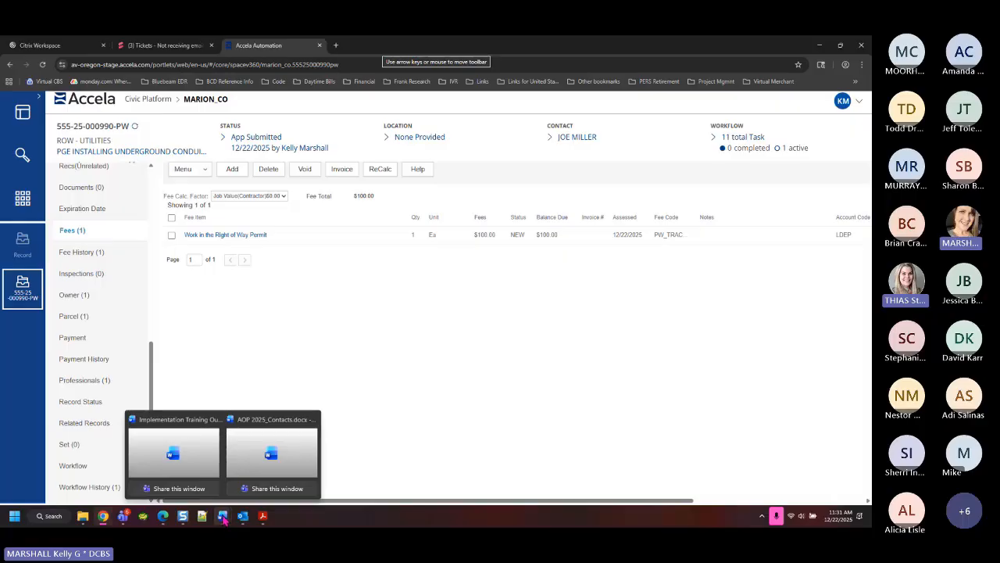
Open the Application Intake task's details from the workflow's Up Next list
left_click(73, 466)
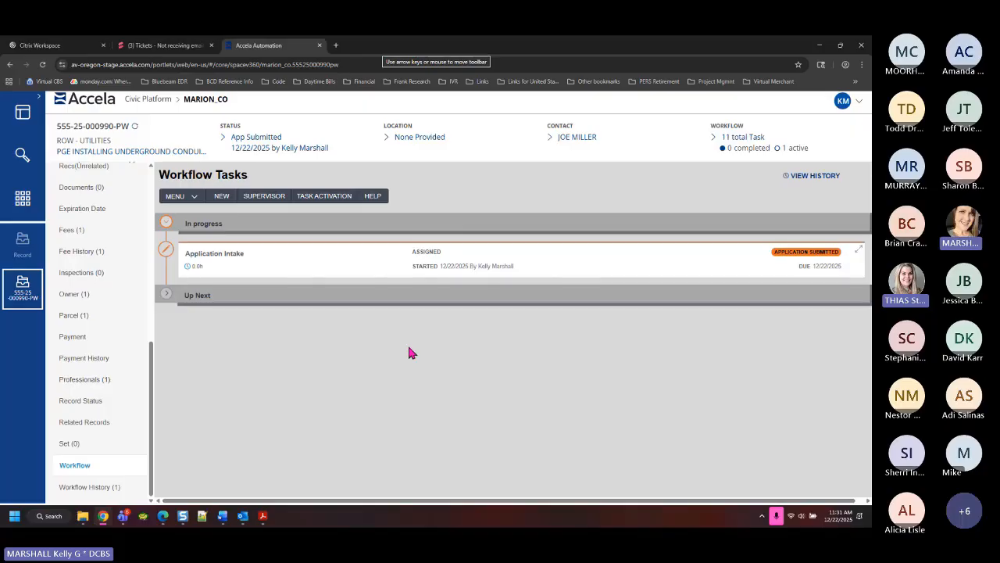
left_click(167, 297)
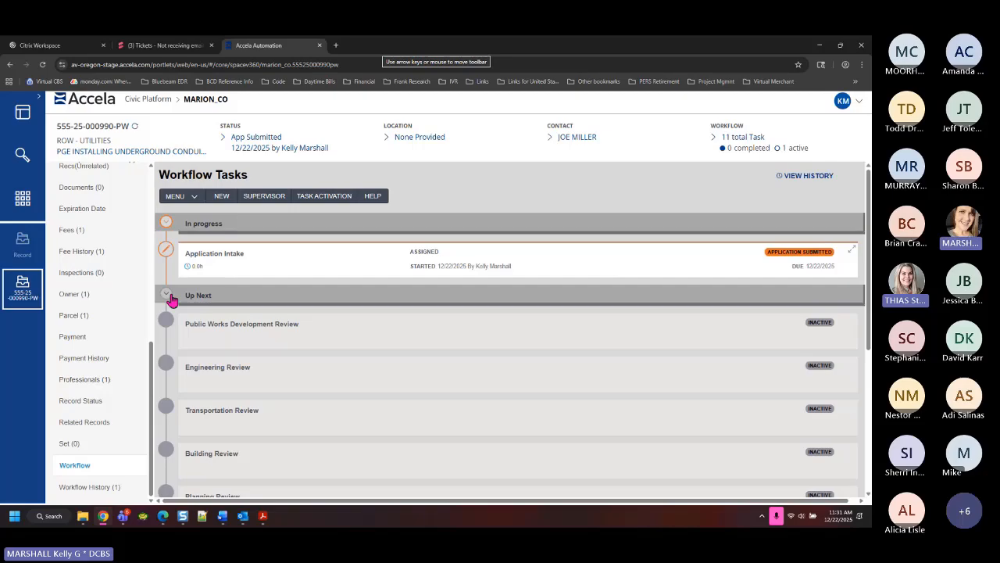
left_click(219, 269)
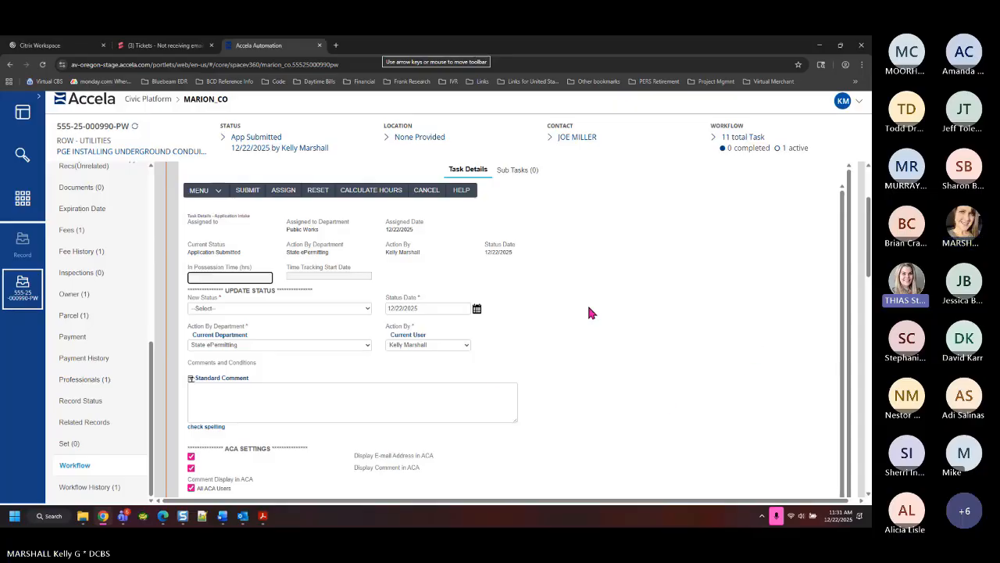
Choose Addl Info Needed as the Application Intake task's new status
left_click(237, 309)
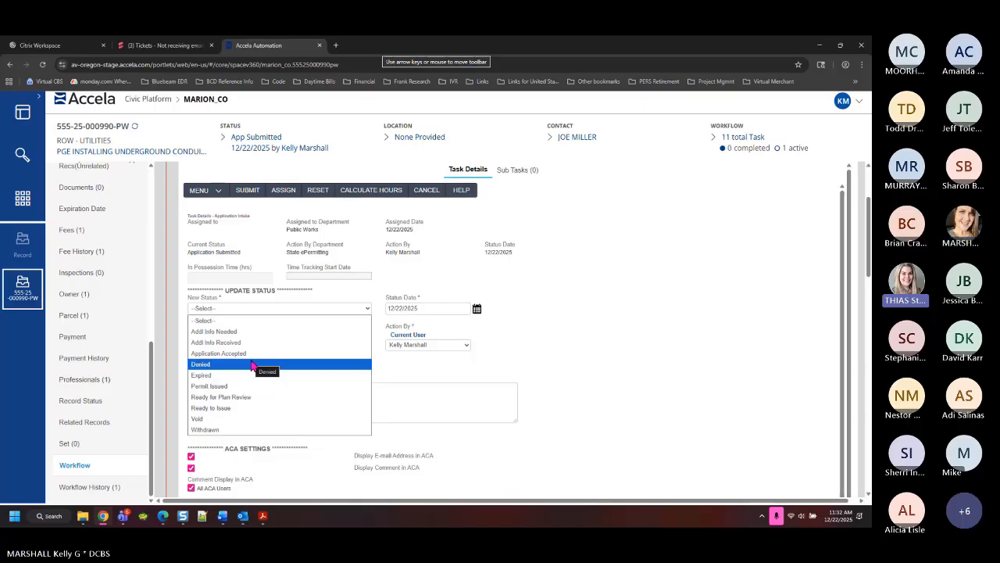
left_click(221, 332)
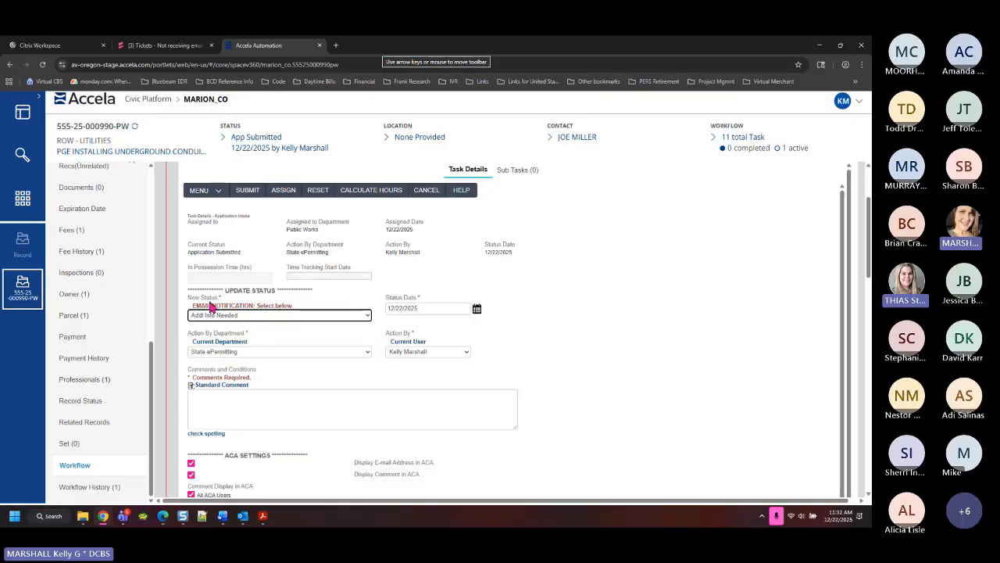
Write a comment requesting the missing required site plan via the emailed link, ending 'THANK YOU.'
left_click(211, 403)
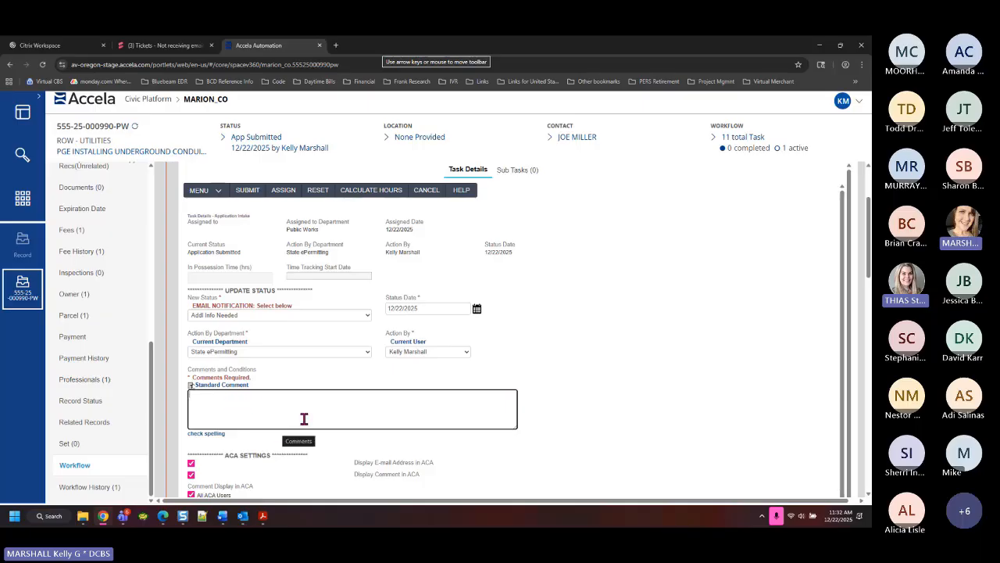
type("WE HAVE RECEIVED YOUR ROW UTIL")
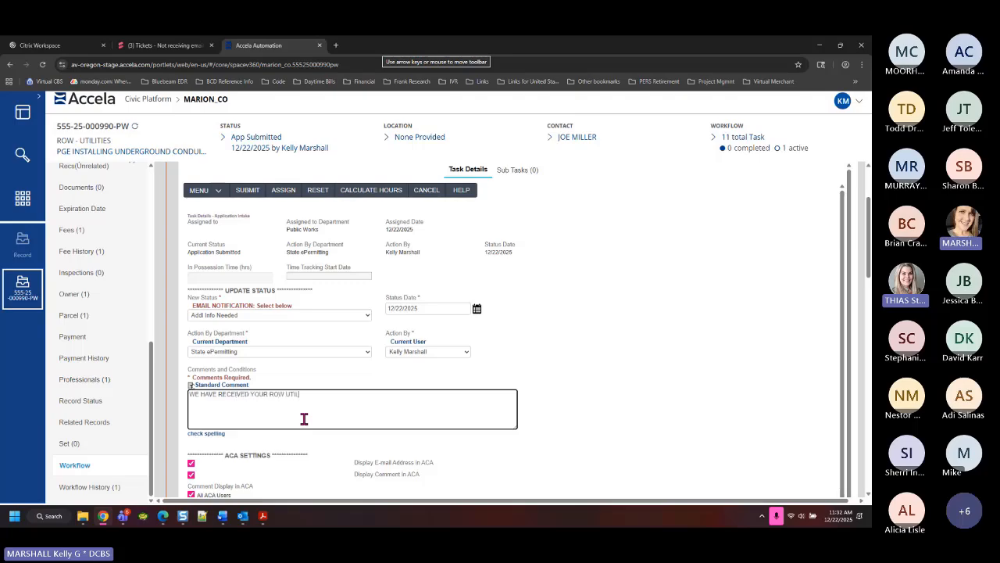
type("ITY APPLICATION. HOWEVER YOU DIDN'T")
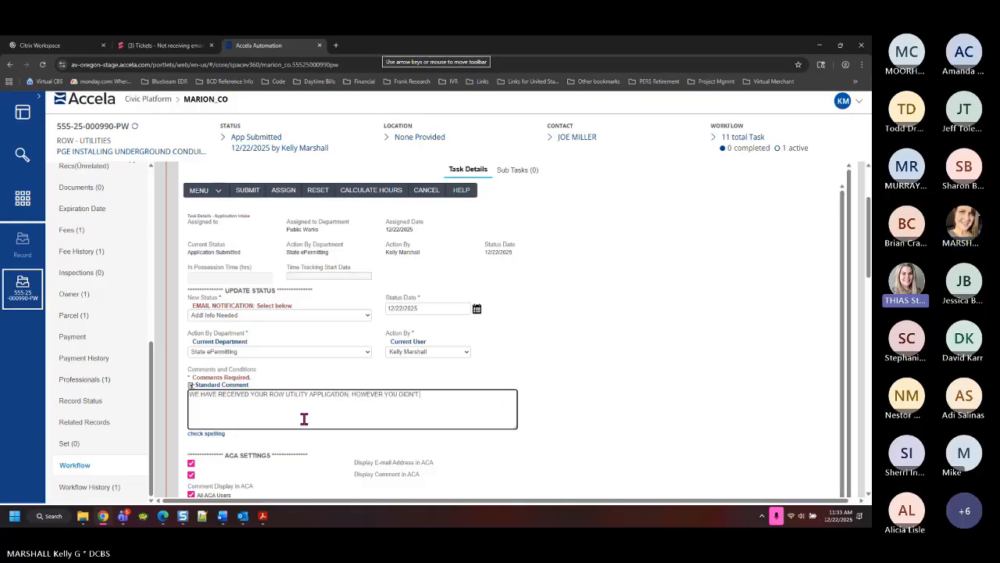
type(" SUBMIT THE RE")
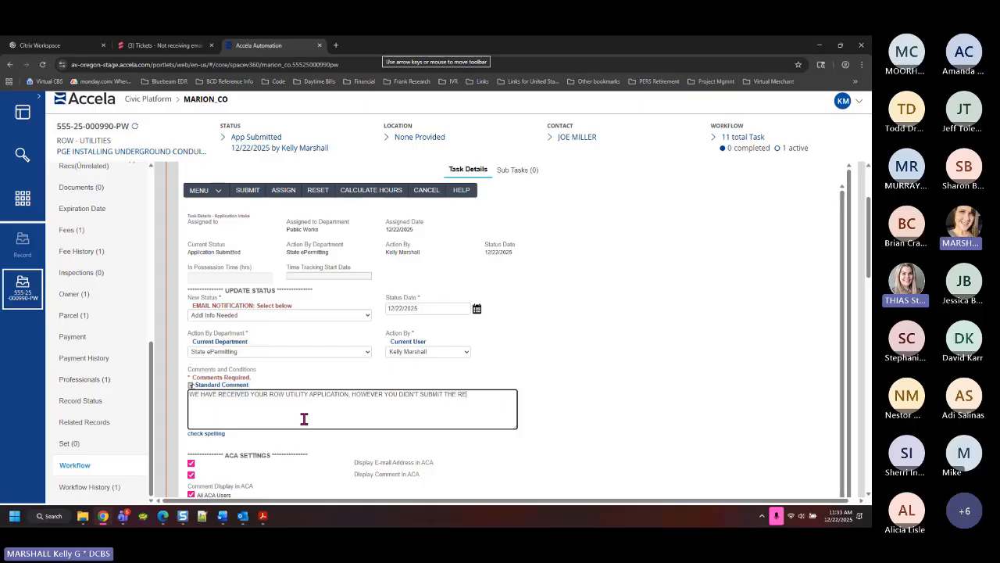
type("QUIRED SITE PLAN.  PLEASE SUBMIT THIS")
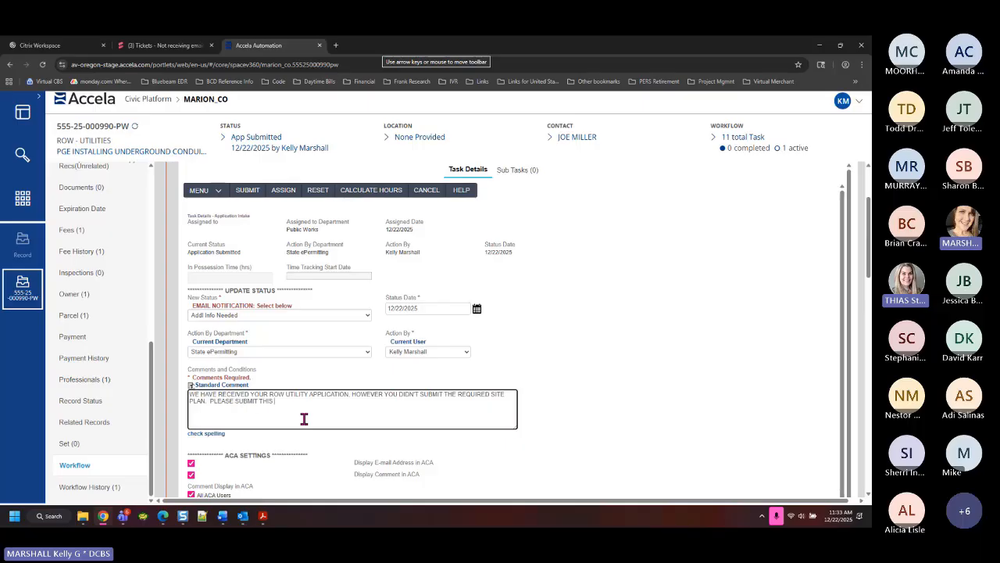
type(" DOCUMENT USING THE")
type(" LINK")
type(" PROVIDE")
type("ED IN THIS")
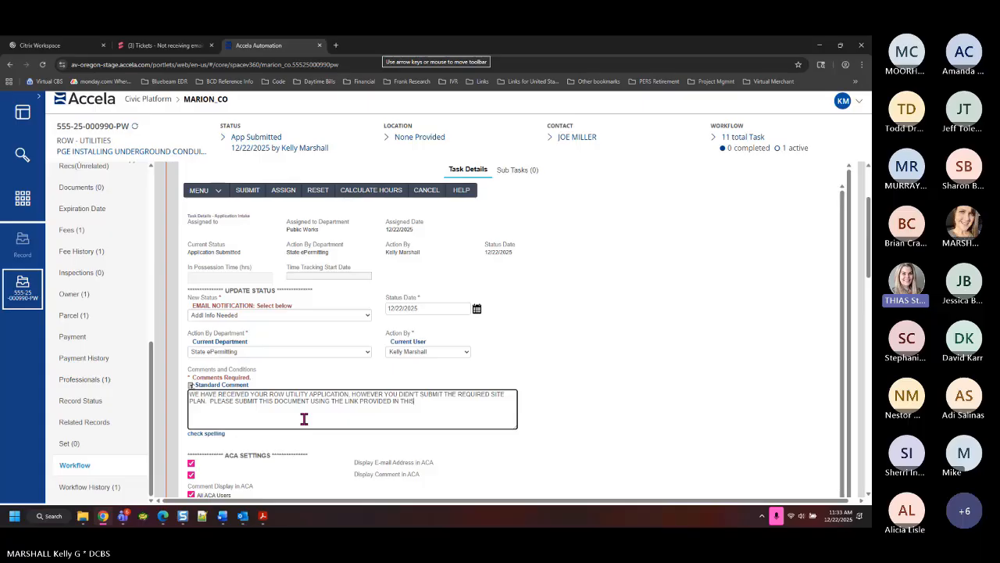
type(" EMAIL. THANK YOU.")
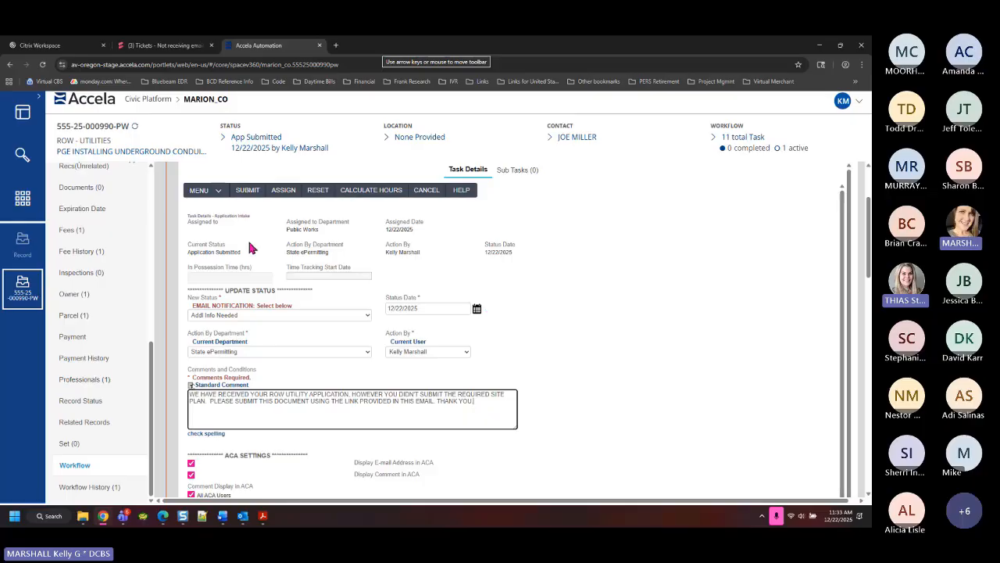
left_click(162, 150)
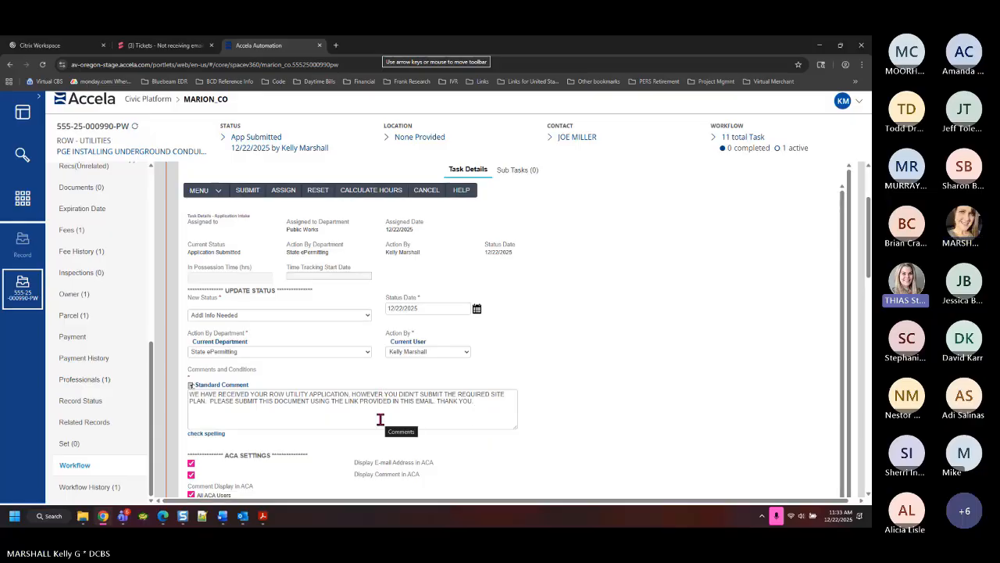
scroll(565, 394, "down", 1)
scroll(569, 401, "down", 1)
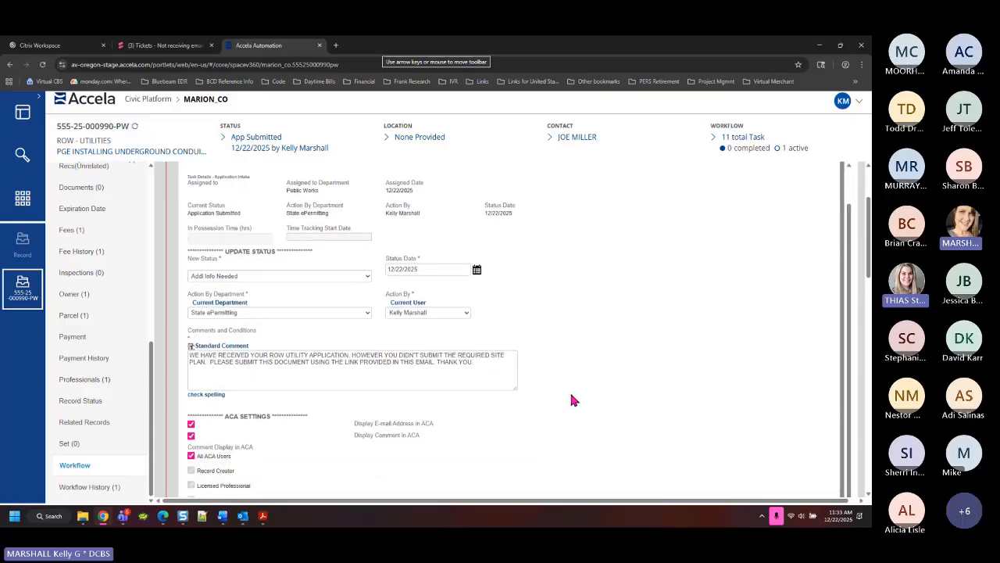
left_click_drag(869, 267, 868, 335)
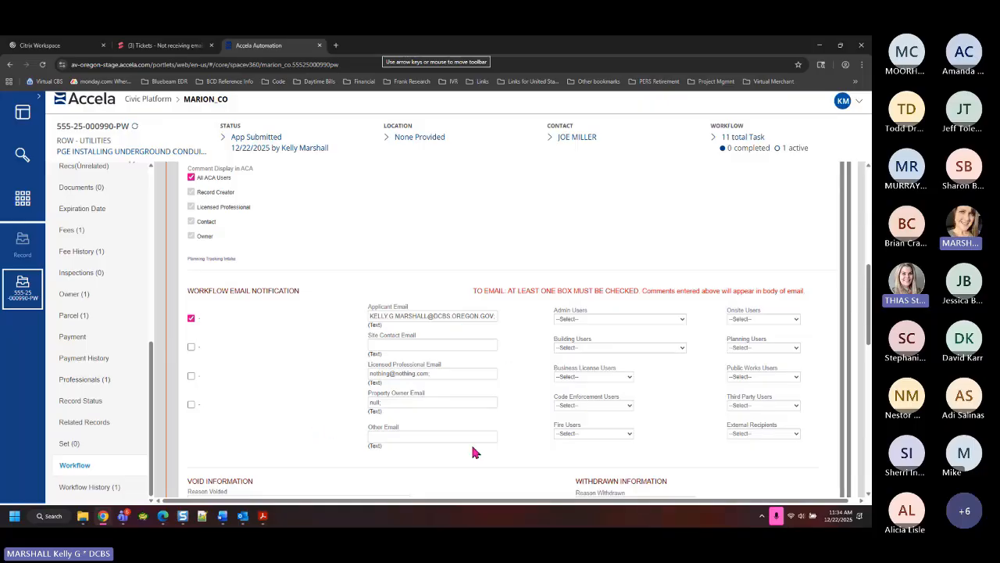
left_click(191, 376)
triple_click(434, 374)
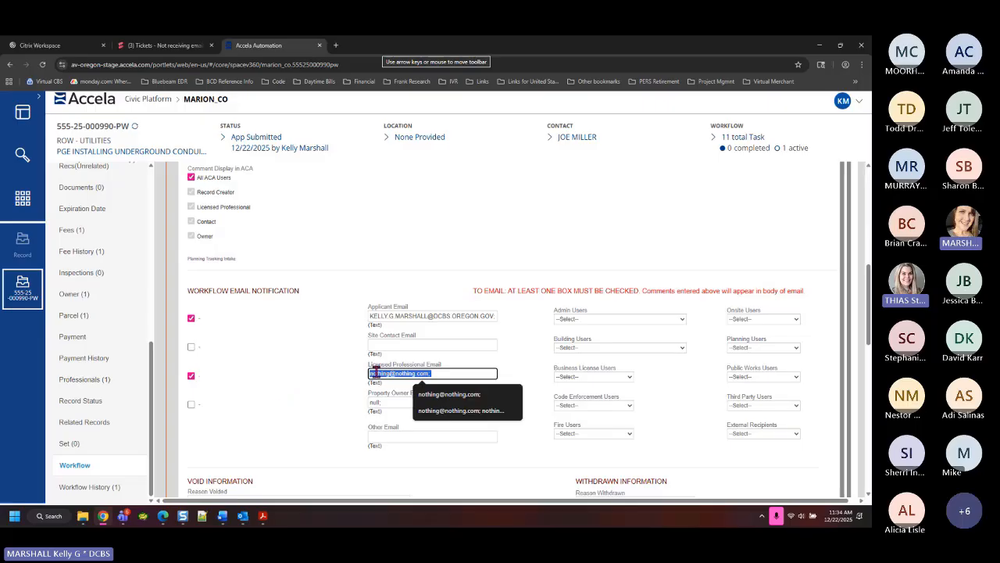
left_click(192, 376)
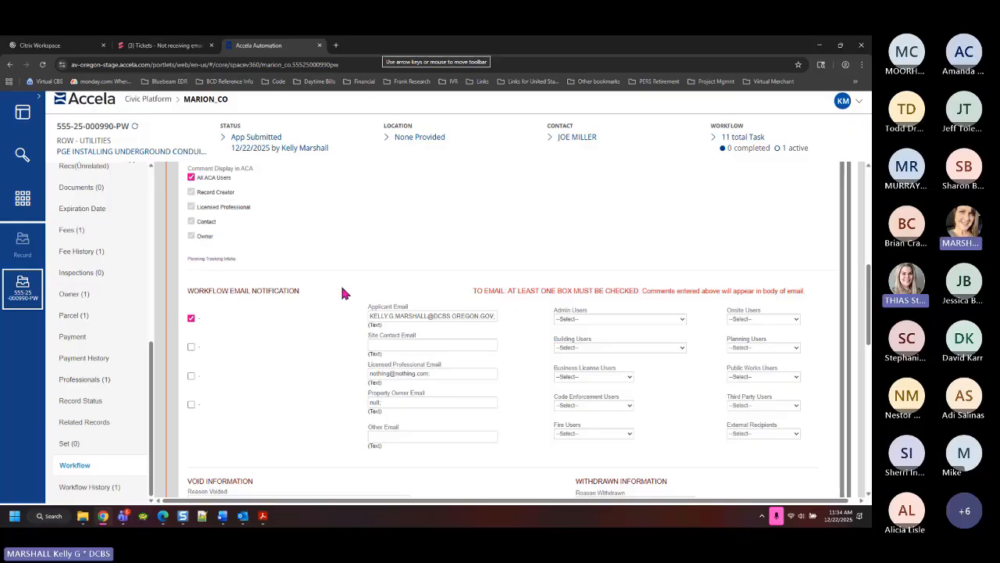
scroll(329, 352, "up", 5)
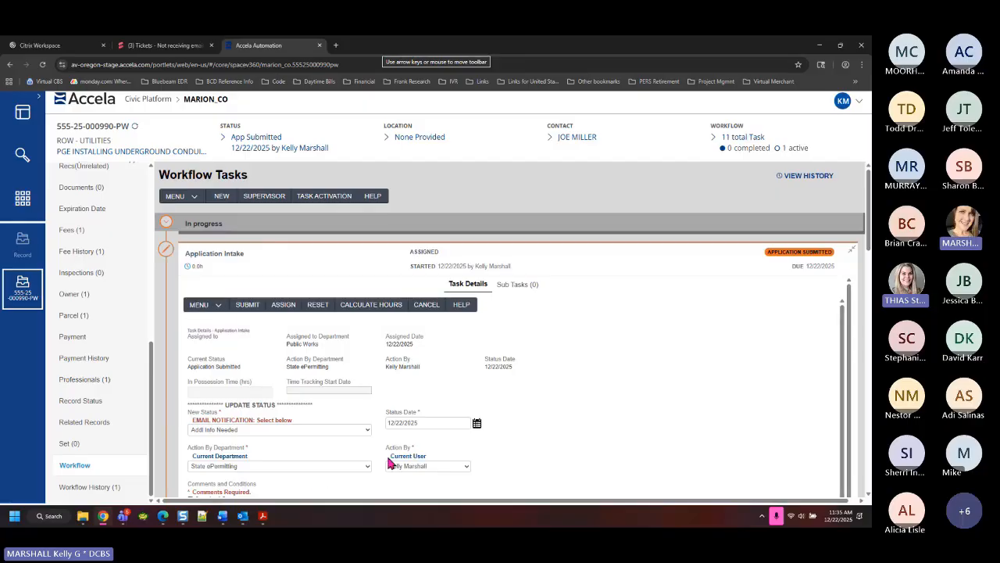
Scroll through the Application Intake update to review its comment and ACA settings
scroll(476, 426, "down", 2)
scroll(479, 418, "down", 3)
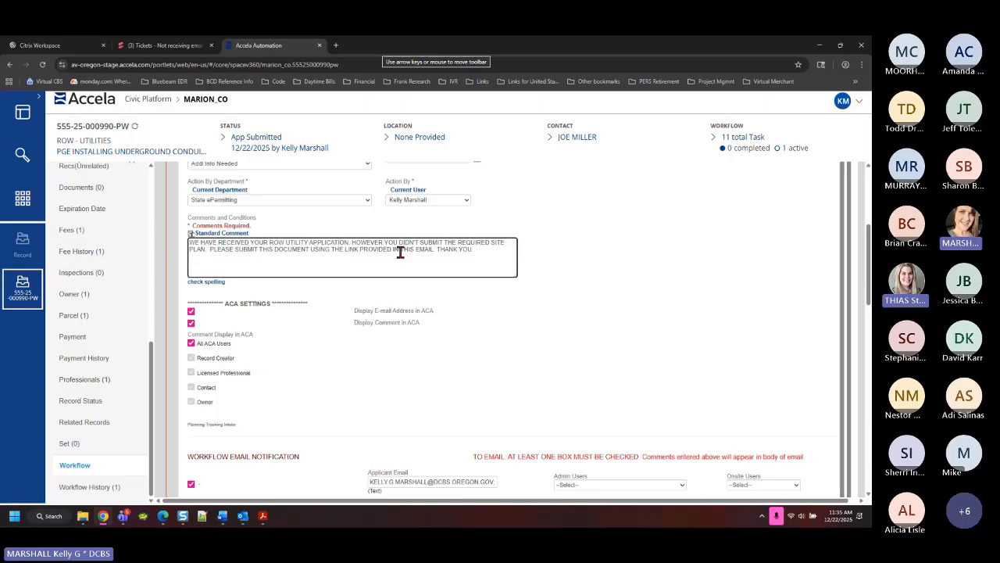
left_click_drag(401, 251, 309, 243)
mouse_move(184, 519)
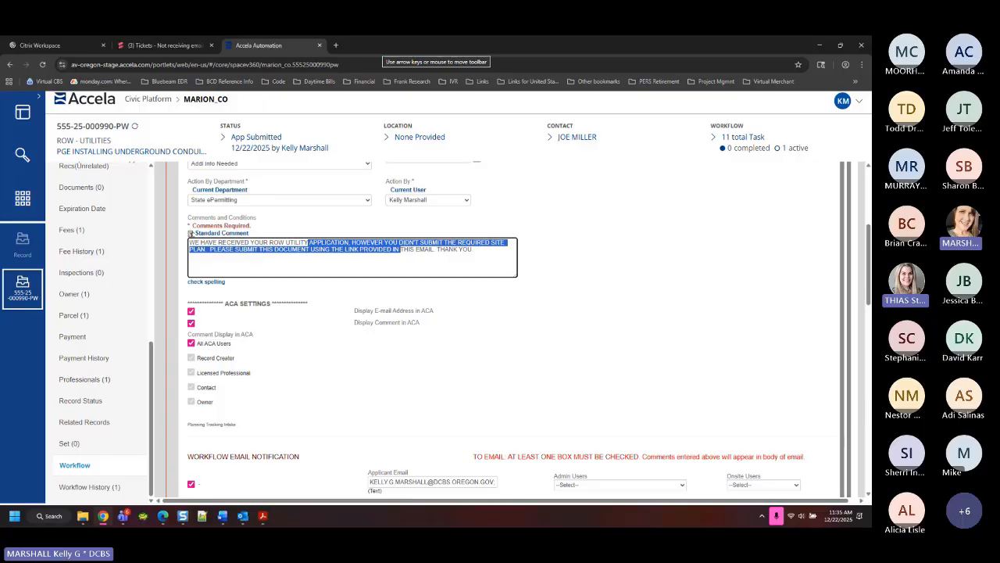
scroll(869, 309, "up", 3)
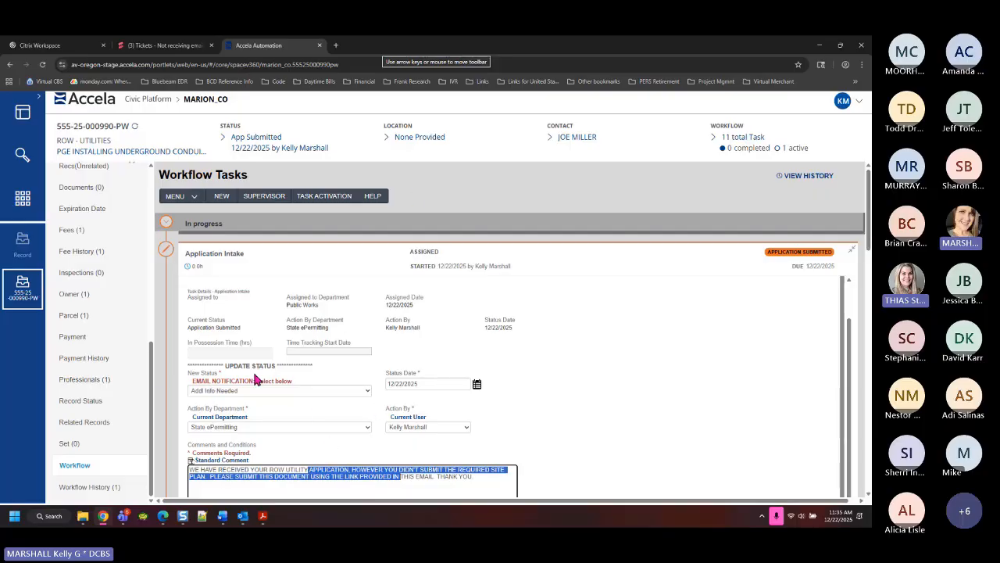
scroll(116, 303, "up", 3)
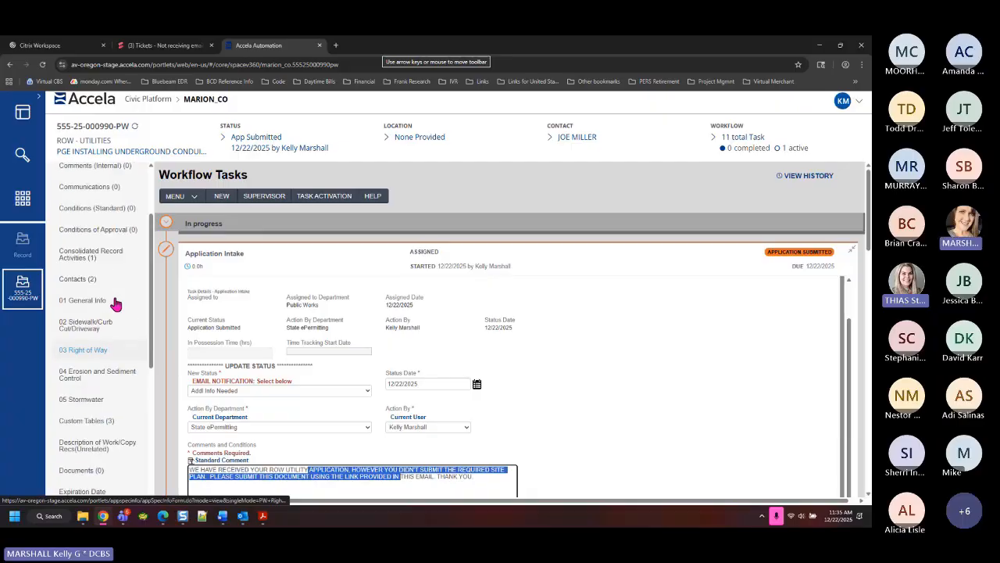
scroll(115, 303, "up", 1)
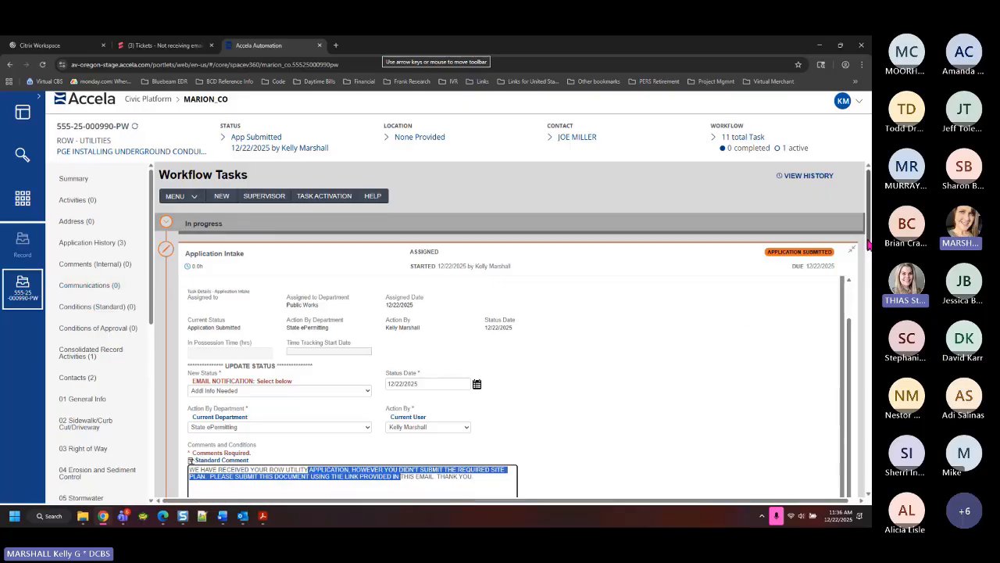
scroll(511, 328, "down", 2)
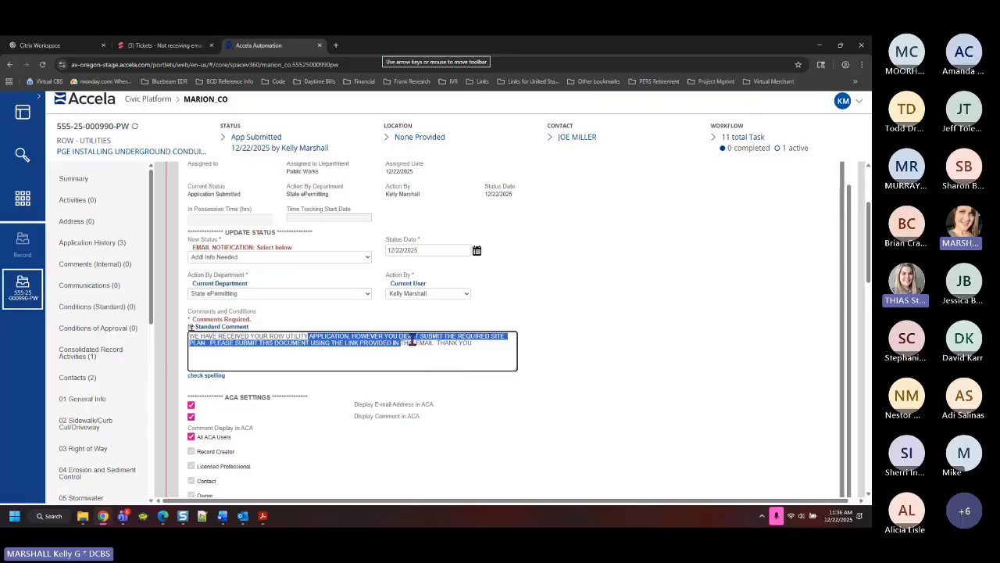
Add that plan review won't proceed until the document is received, then select the whole comment
left_click(438, 344)
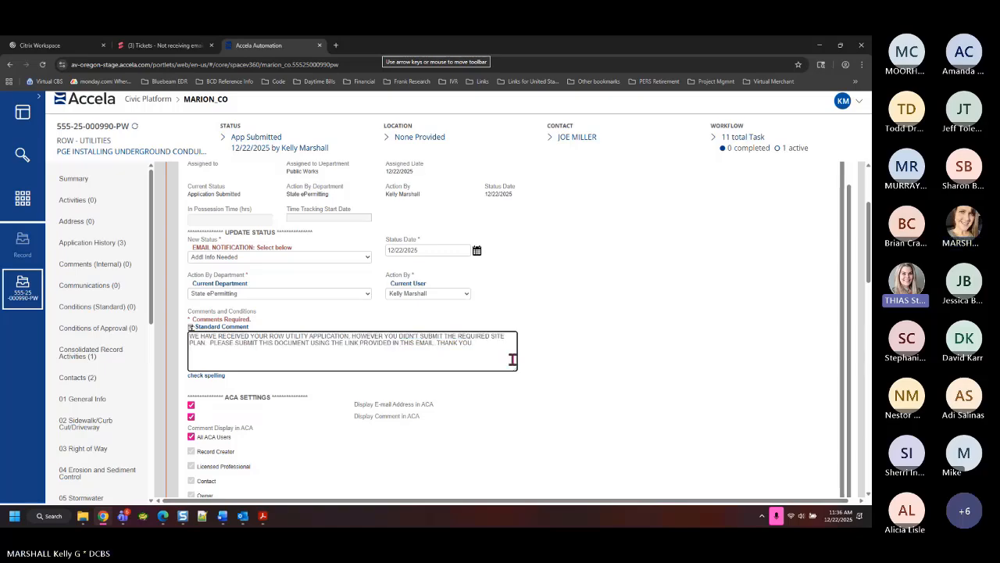
type("WE WILL NOT")
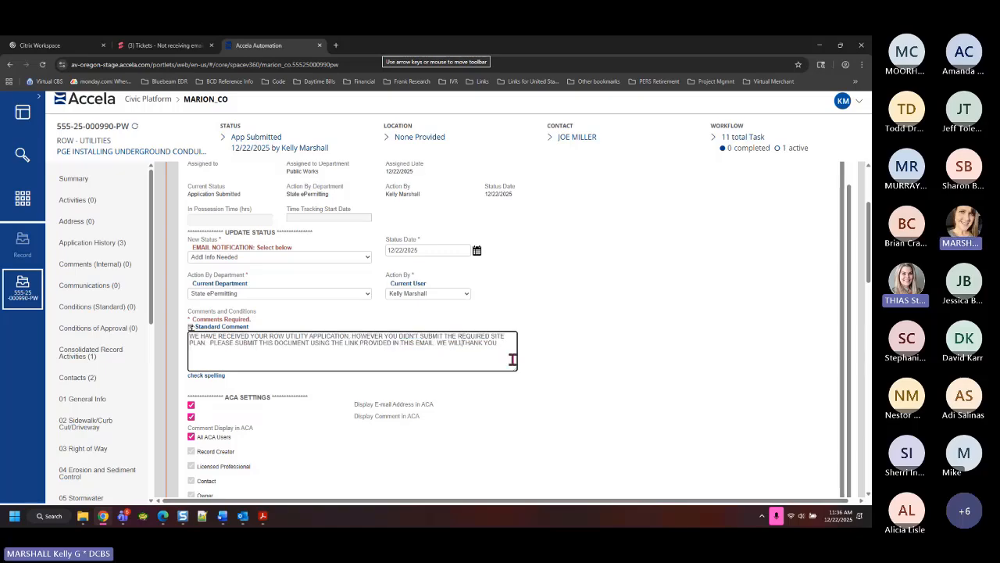
type(" BE PROC")
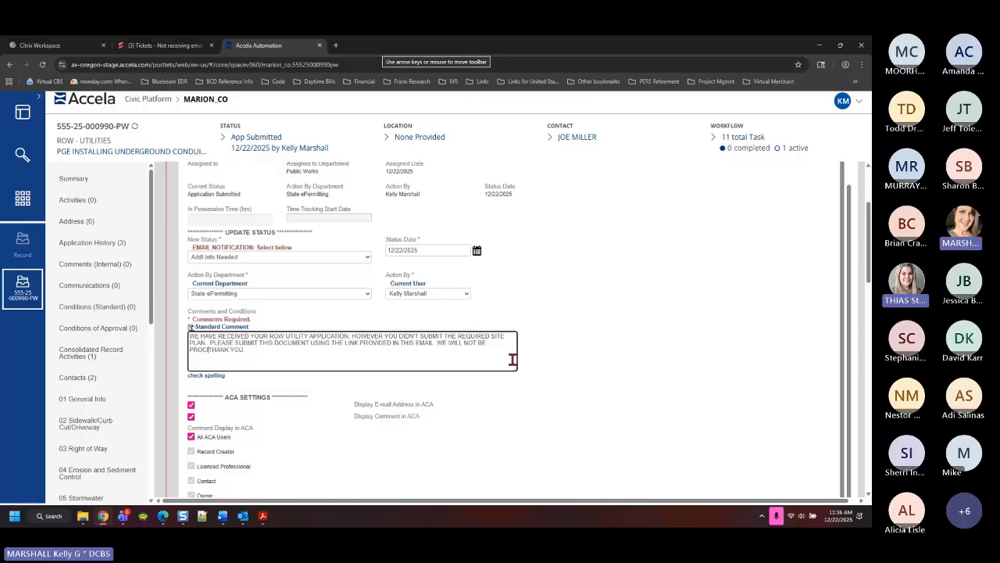
type("ESSING YOUR APPLICATION FOR PLAN REVIEW UP")
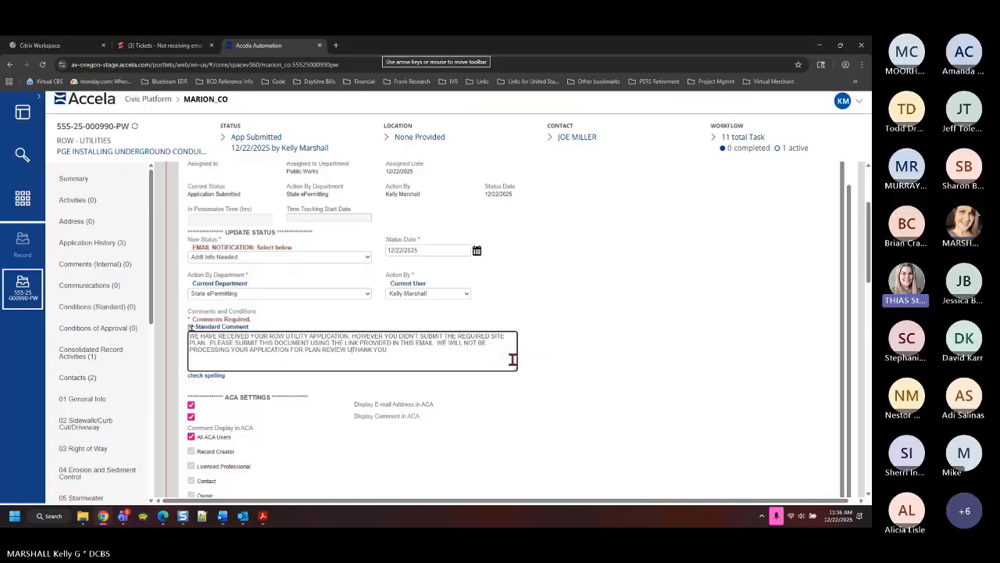
type(" AND UNTIL")
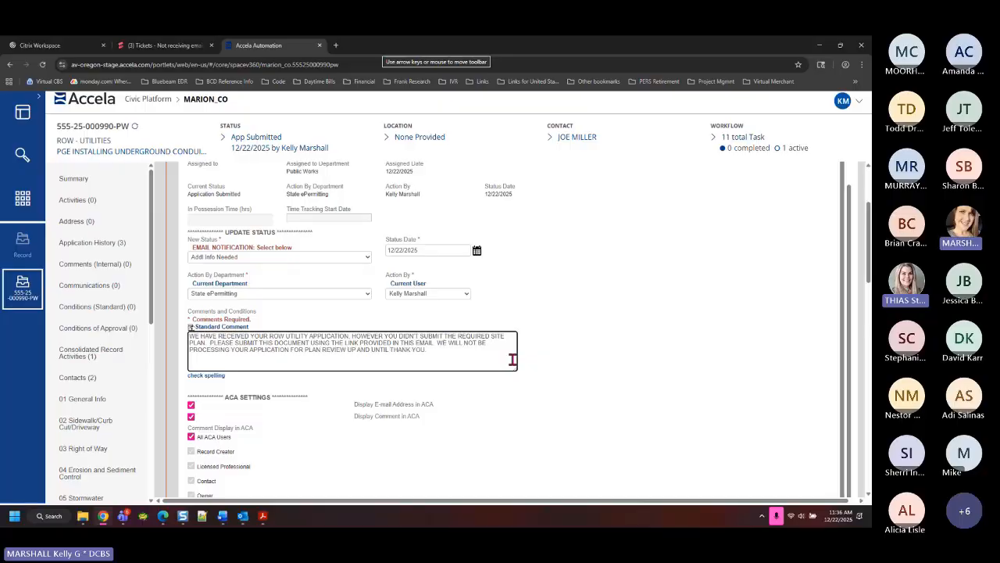
type(" THIS DOC IS RECEIVED. TH")
left_click_drag(507, 353, 157, 344)
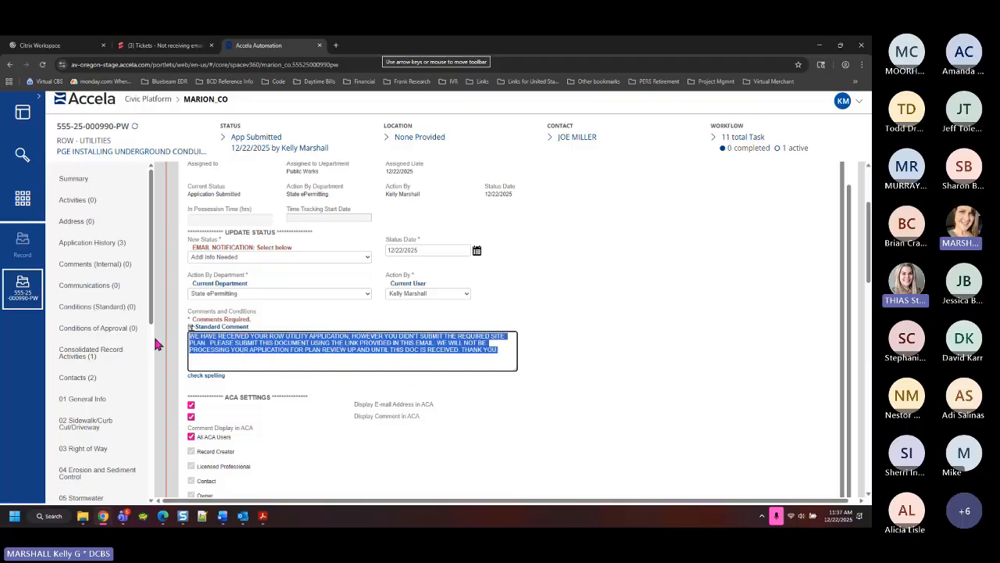
left_click(274, 336)
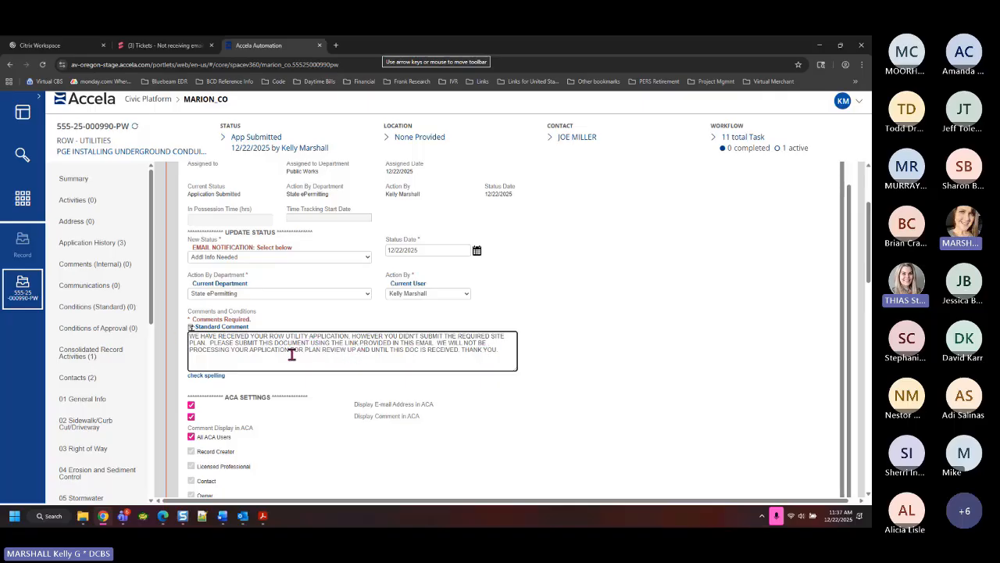
left_click_drag(500, 353, 172, 339)
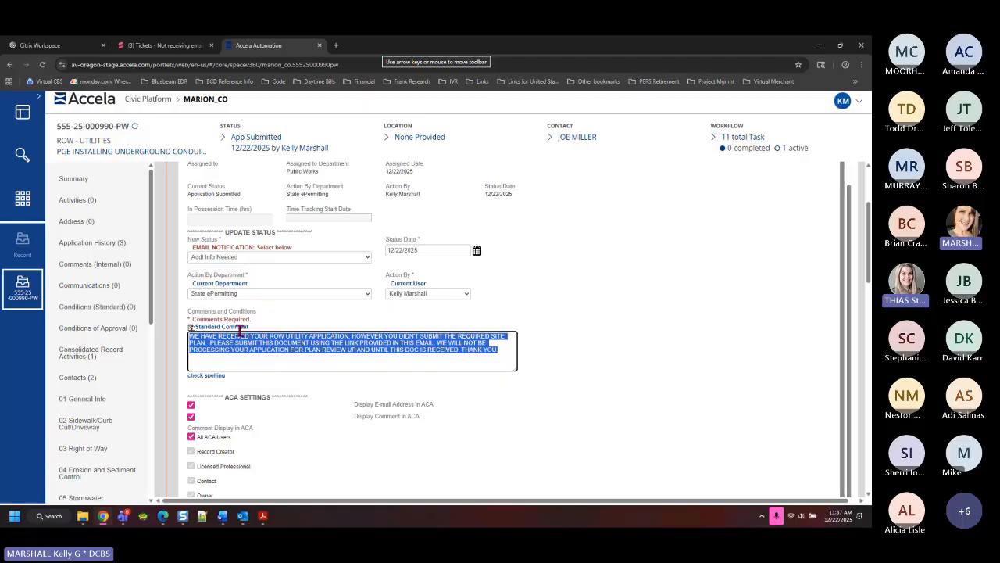
left_click(215, 327)
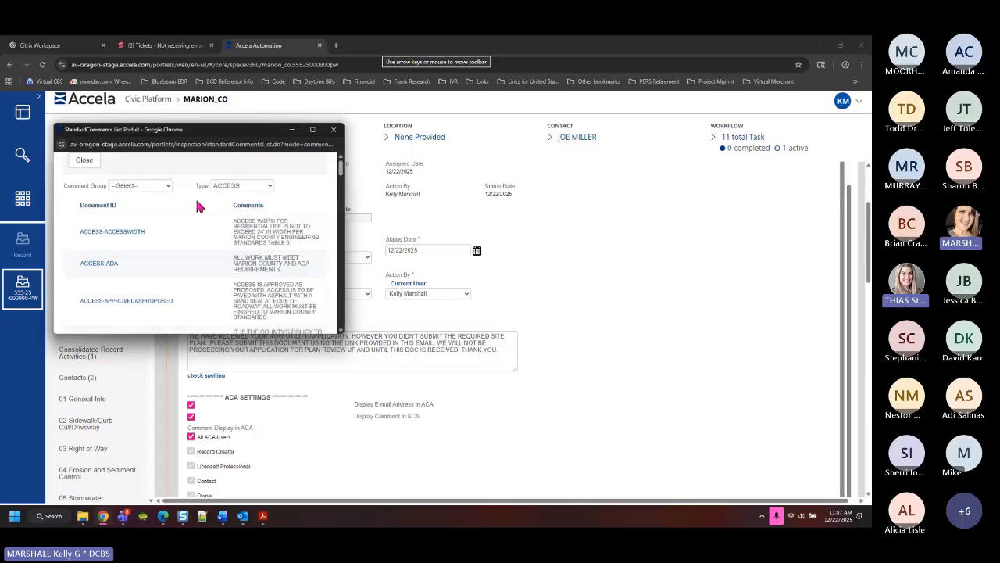
left_click(156, 186)
left_click(144, 236)
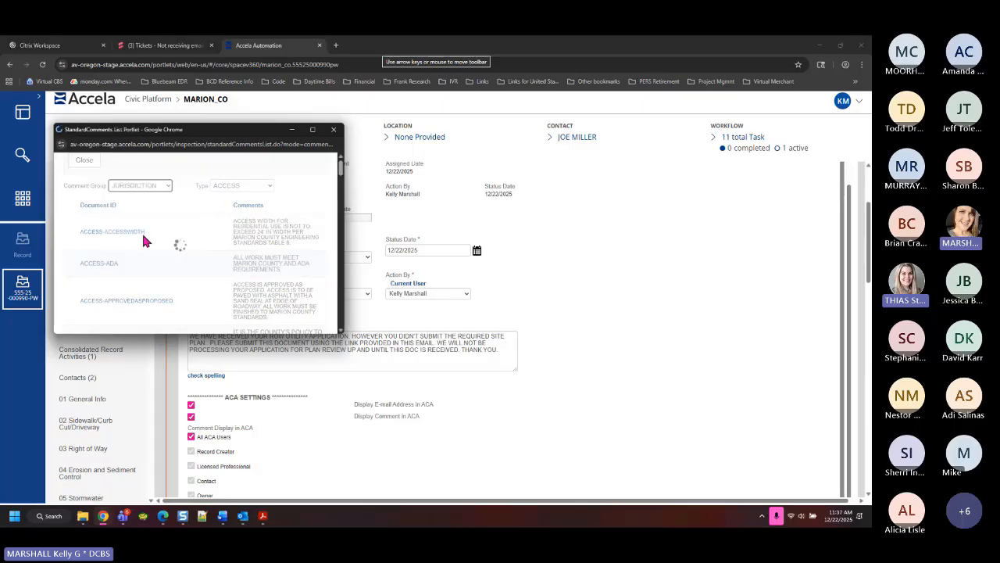
left_click(261, 187)
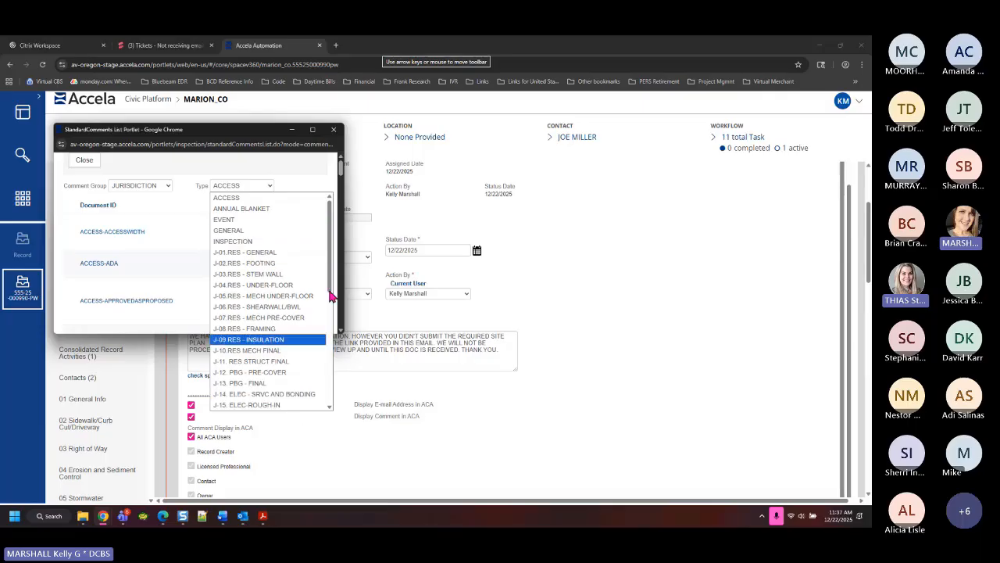
scroll(243, 313, "down", 5)
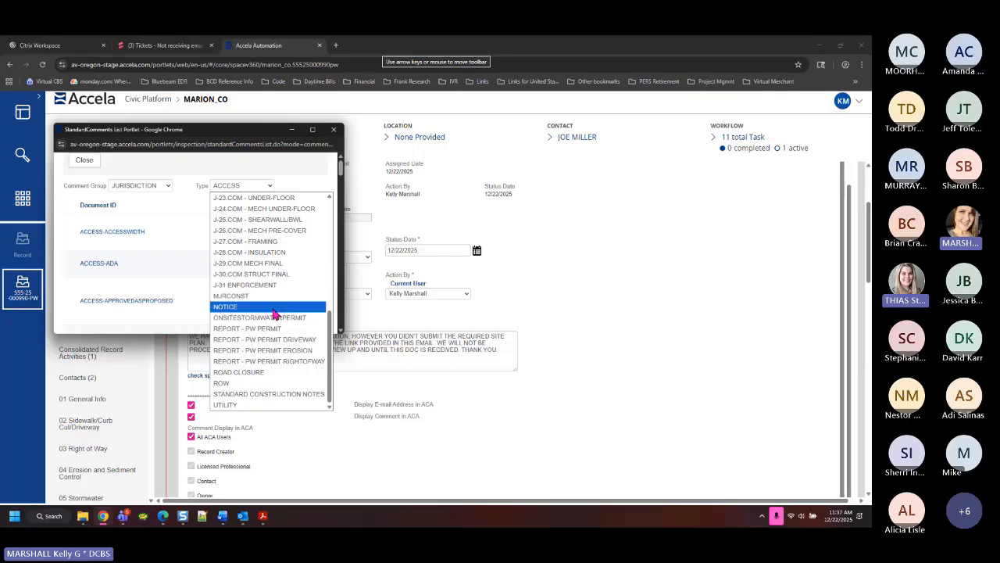
scroll(258, 306, "up", 5)
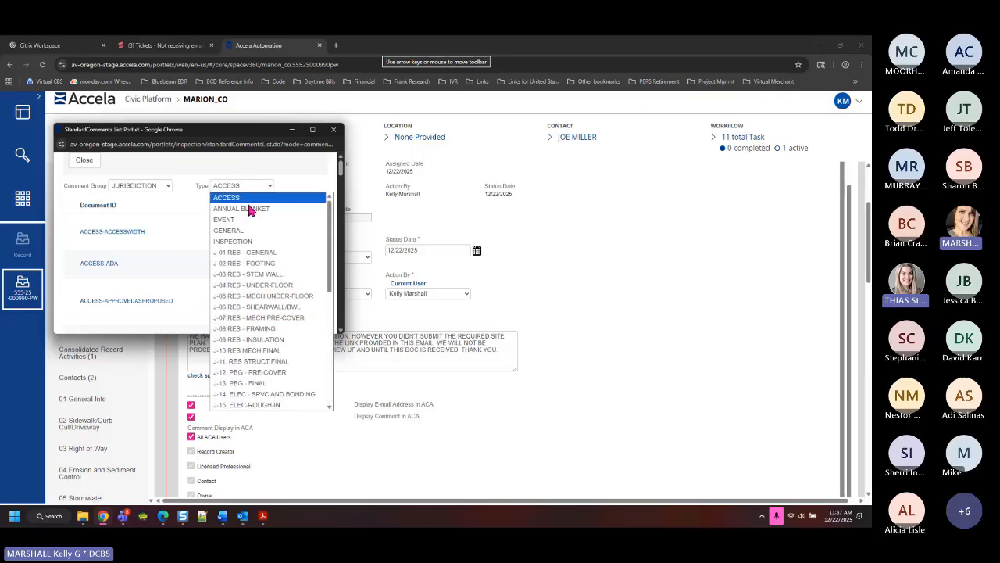
left_click(234, 230)
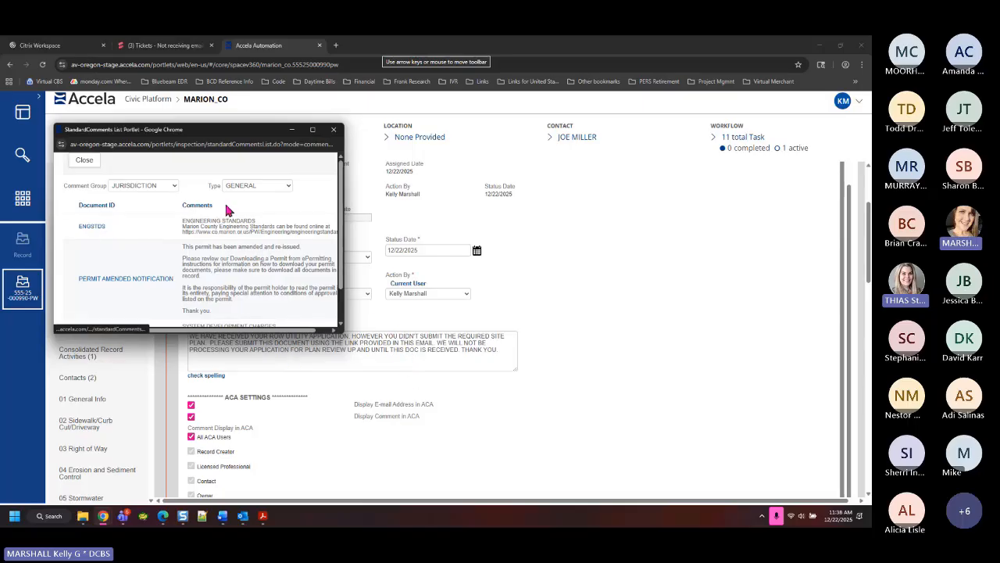
left_click(333, 129)
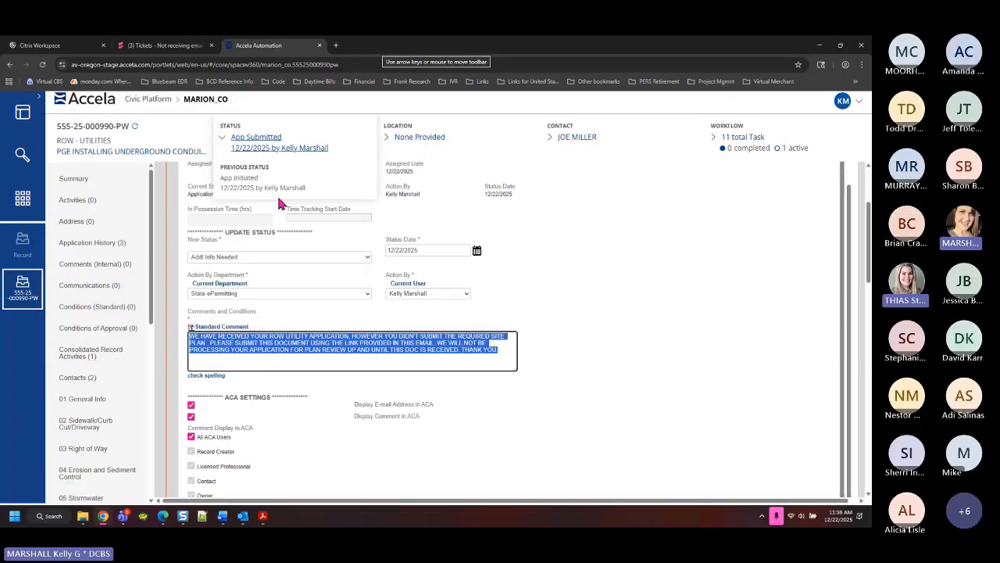
left_click(316, 335)
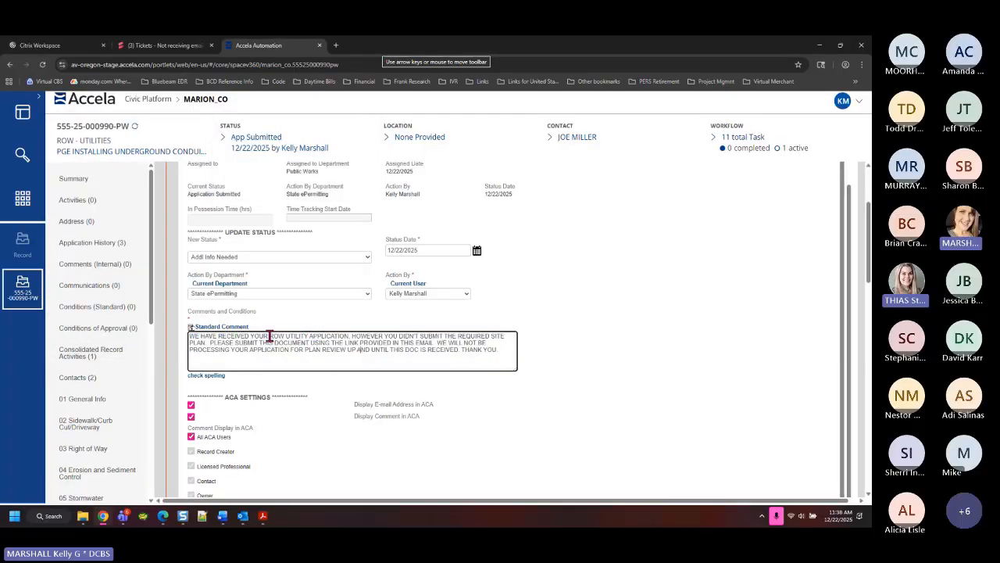
left_click_drag(272, 336, 310, 336)
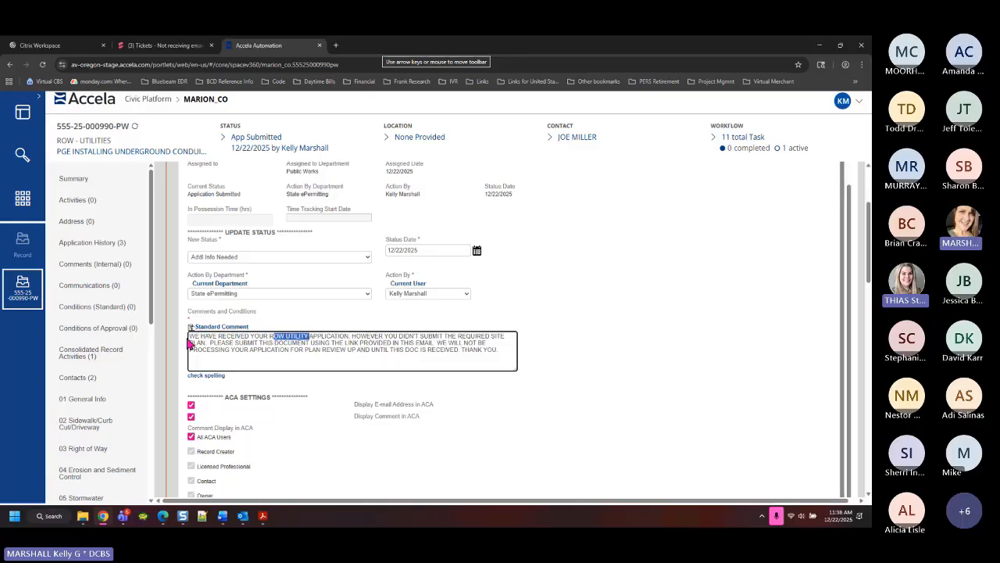
left_click_drag(490, 336, 206, 344)
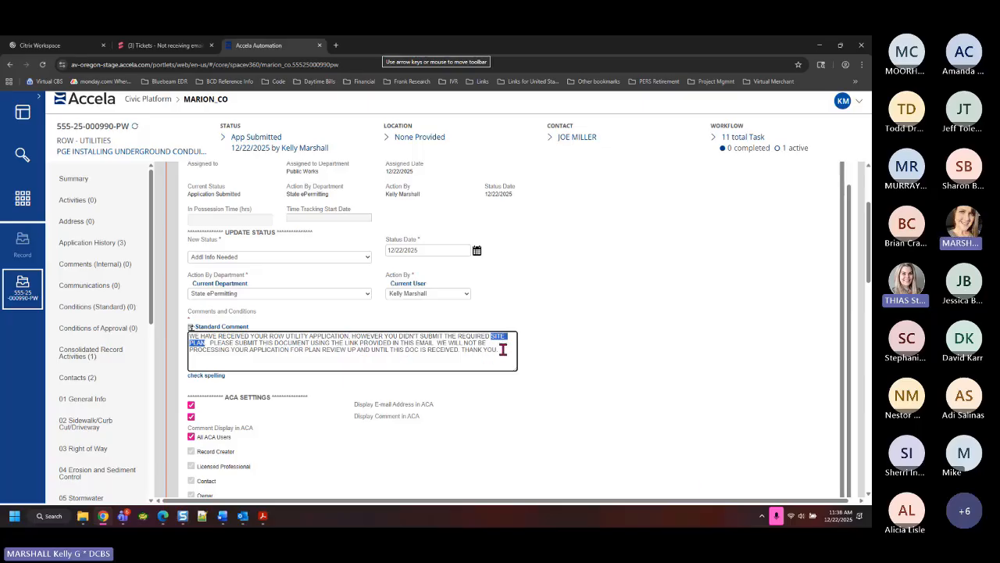
left_click_drag(505, 348, 181, 317)
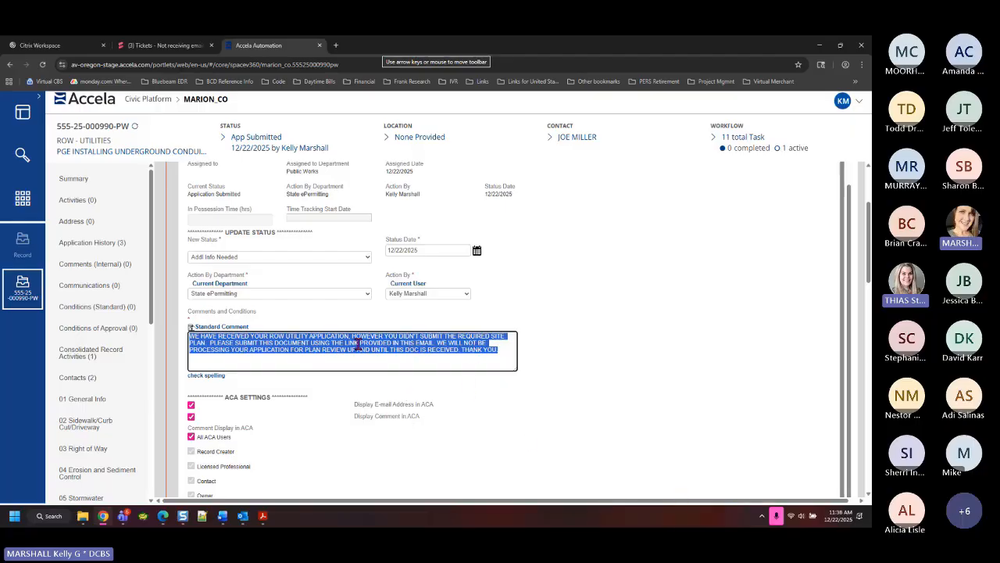
left_click(415, 342)
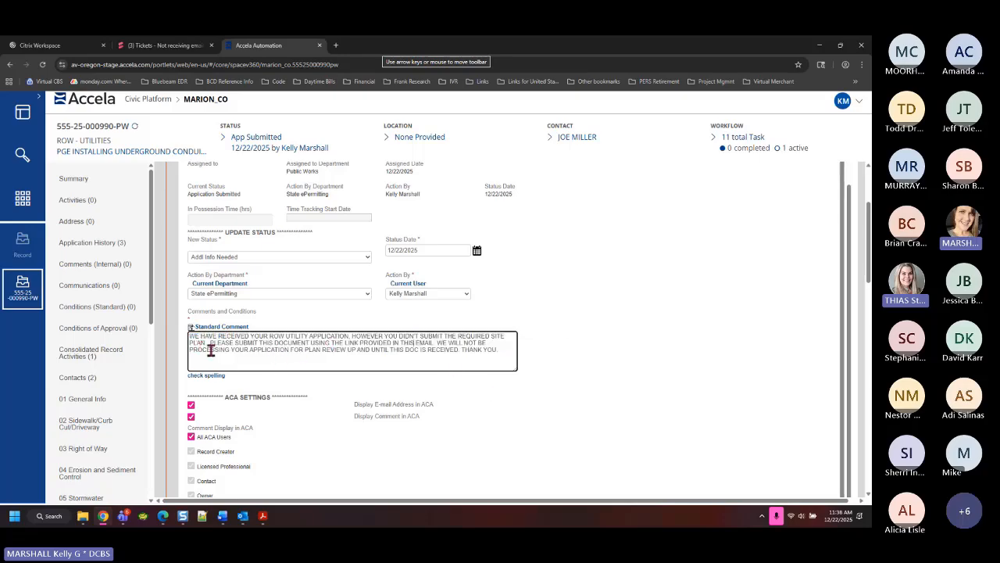
left_click_drag(209, 349, 399, 349)
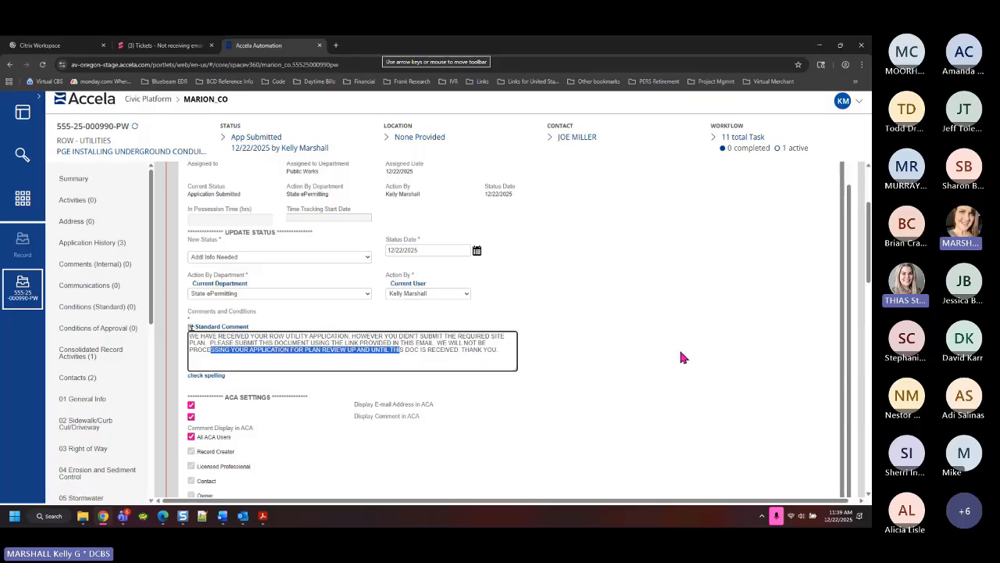
Discard the drafted update and submit Application Intake with new status Ready for Plan Review
scroll(673, 360, "down", 5)
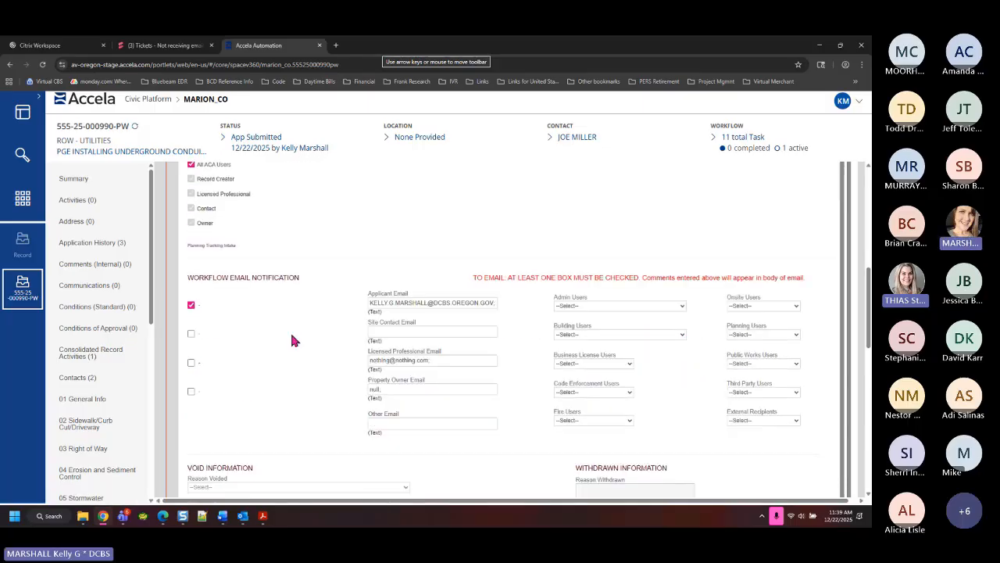
scroll(426, 432, "up", 10)
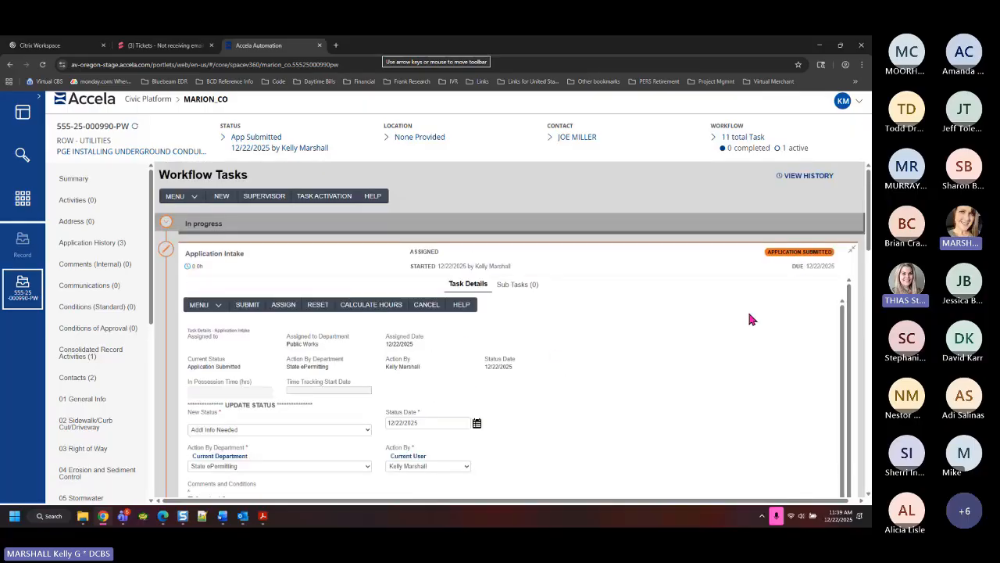
left_click(424, 306)
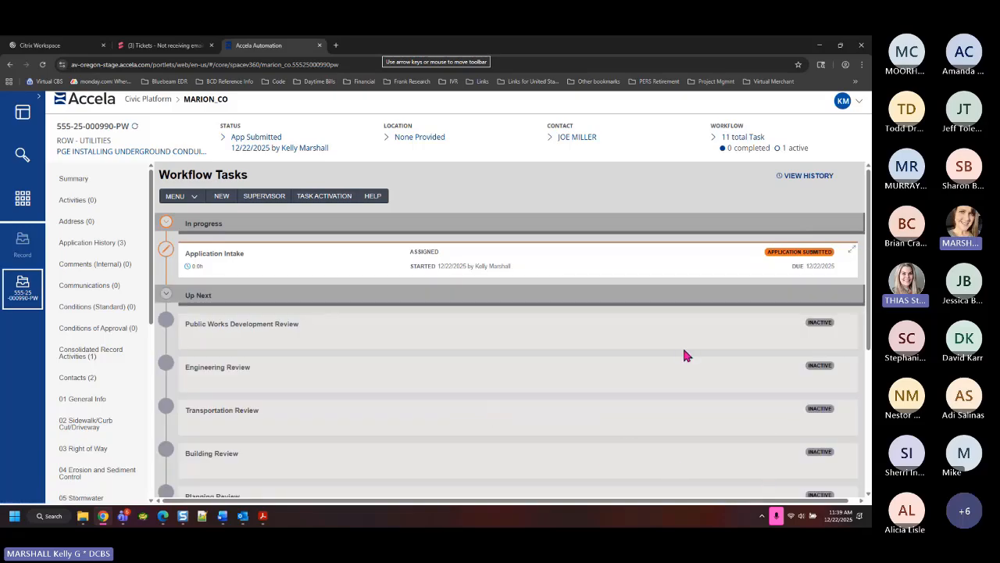
left_click(222, 266)
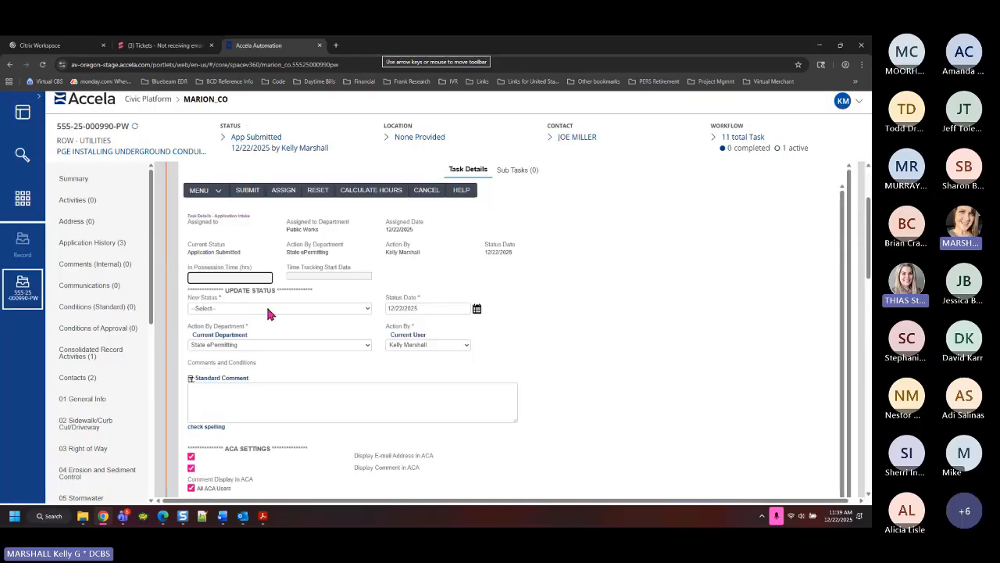
left_click(267, 308)
left_click(259, 402)
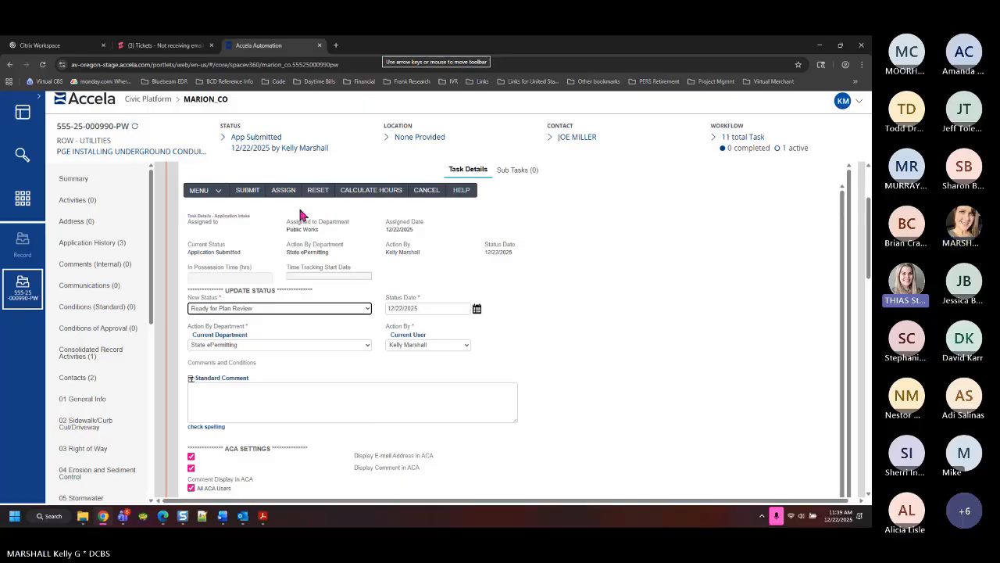
left_click(247, 190)
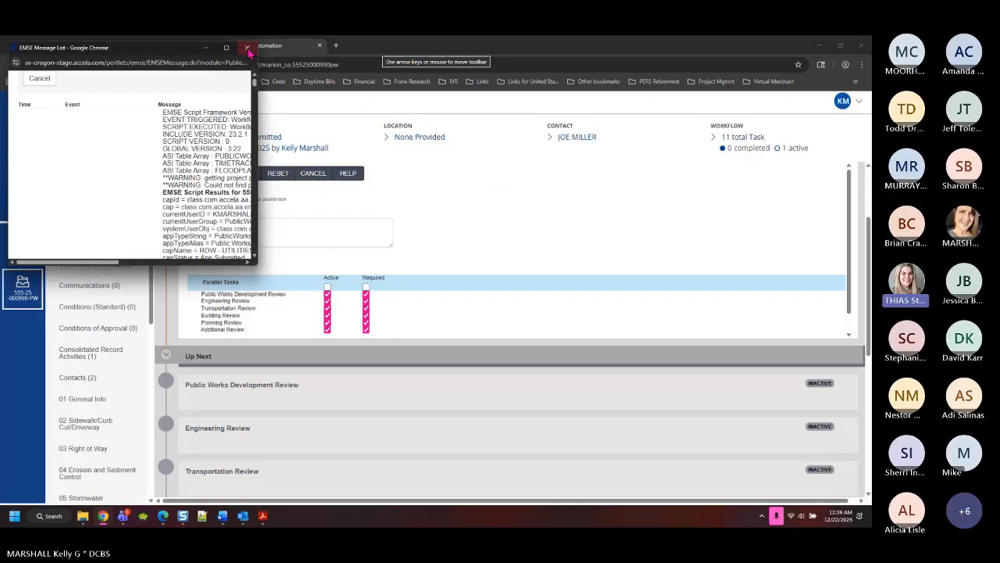
Dismiss the script messages and clear Active and Required on all six parallel review tasks
left_click(247, 47)
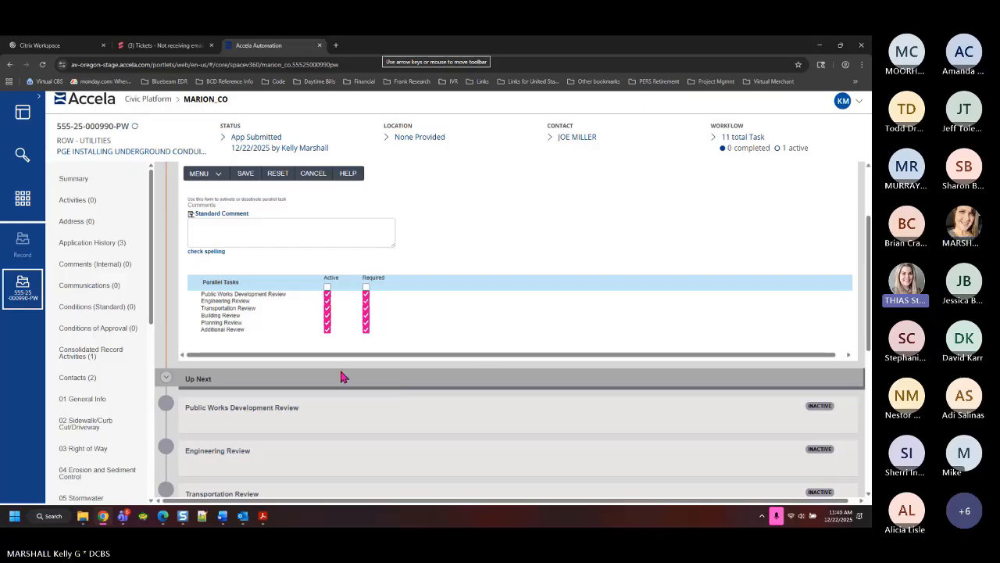
left_click(328, 289)
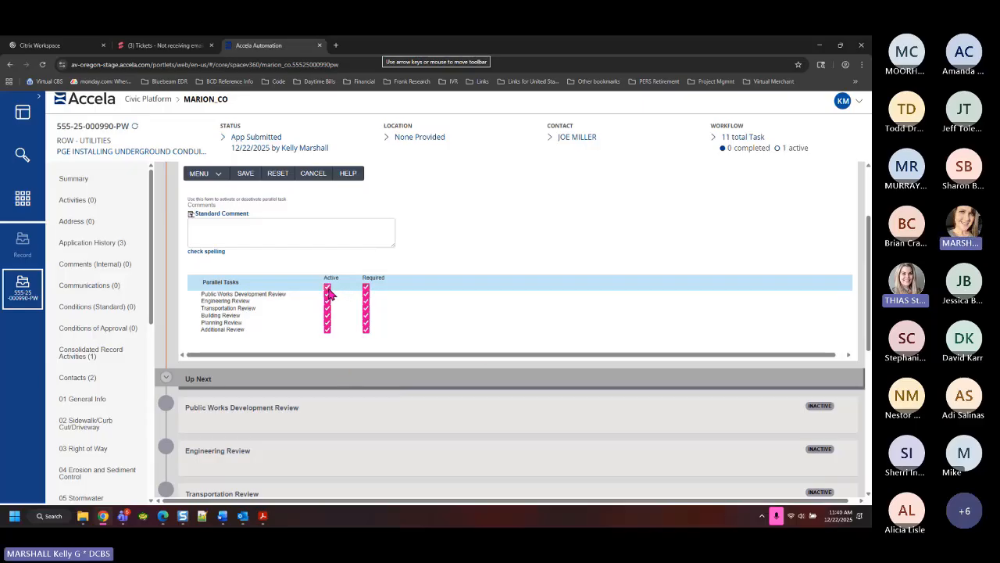
left_click(328, 288)
left_click(328, 289)
left_click(328, 288)
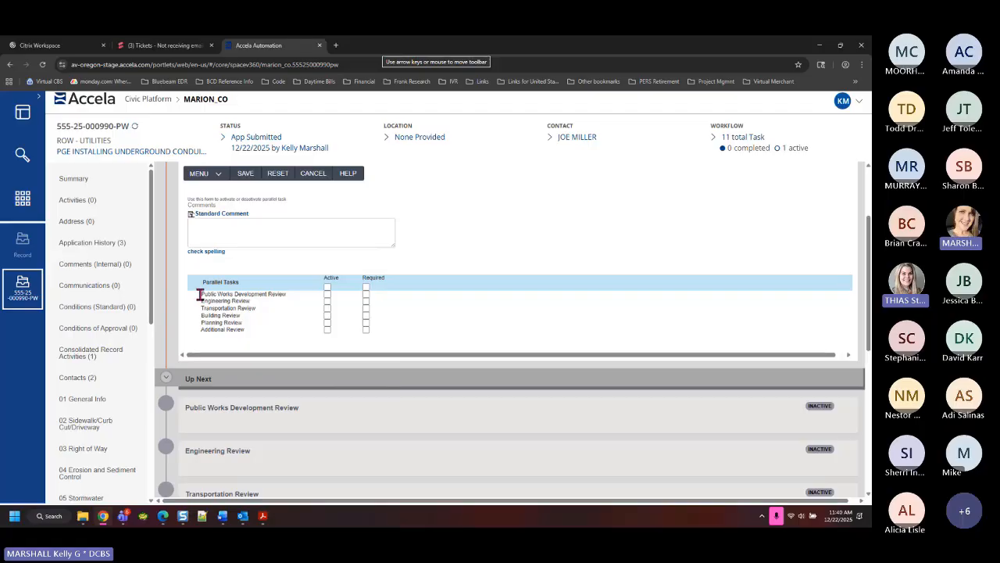
left_click_drag(200, 295, 286, 297)
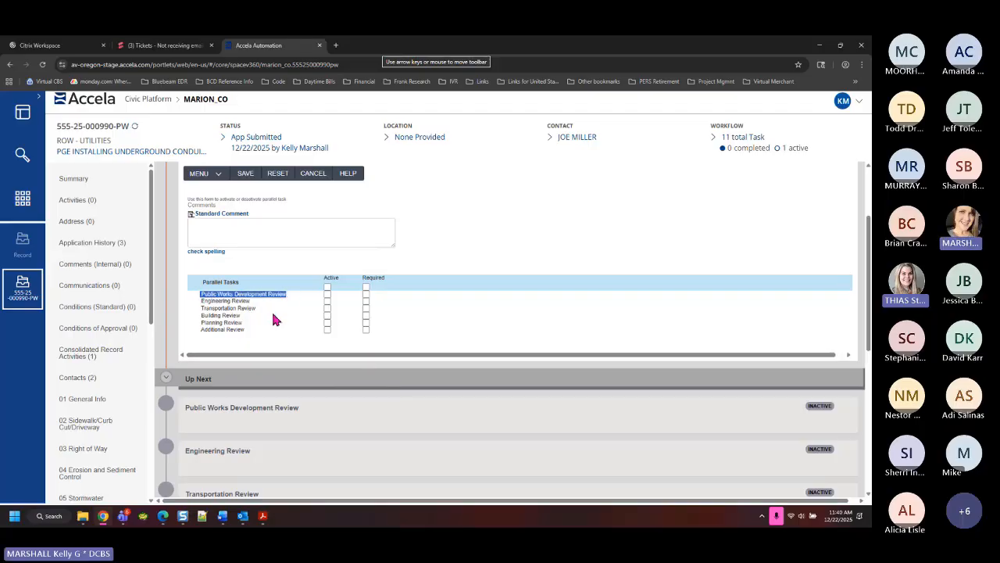
Tick Active and Required for Public Works Development Review, leaving the other reviews cleared
left_click(328, 294)
left_click_drag(205, 329, 240, 330)
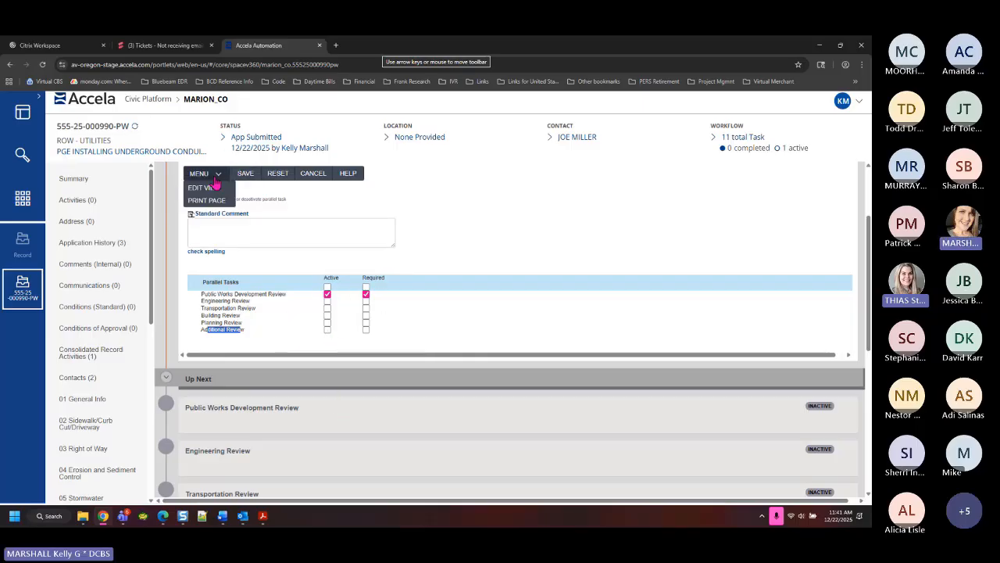
Save the task activation and review the Up Next list showing Public Works Development Review in progress
left_click(252, 178)
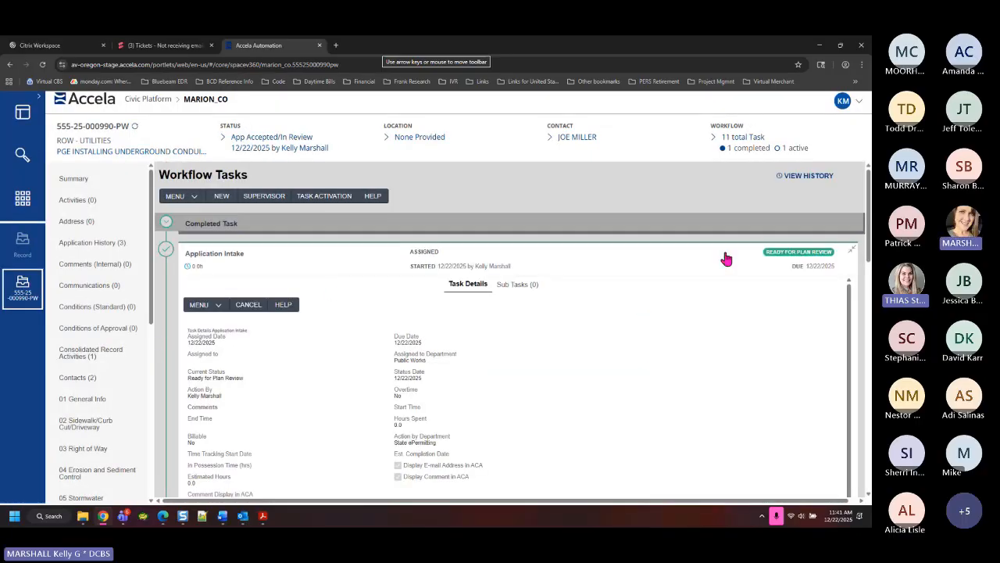
left_click(852, 248)
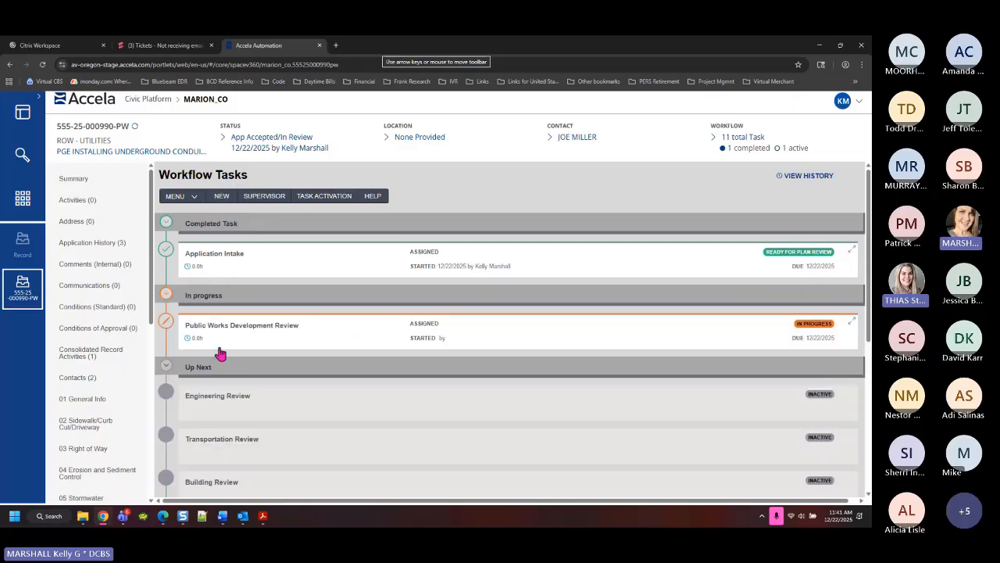
left_click(166, 365)
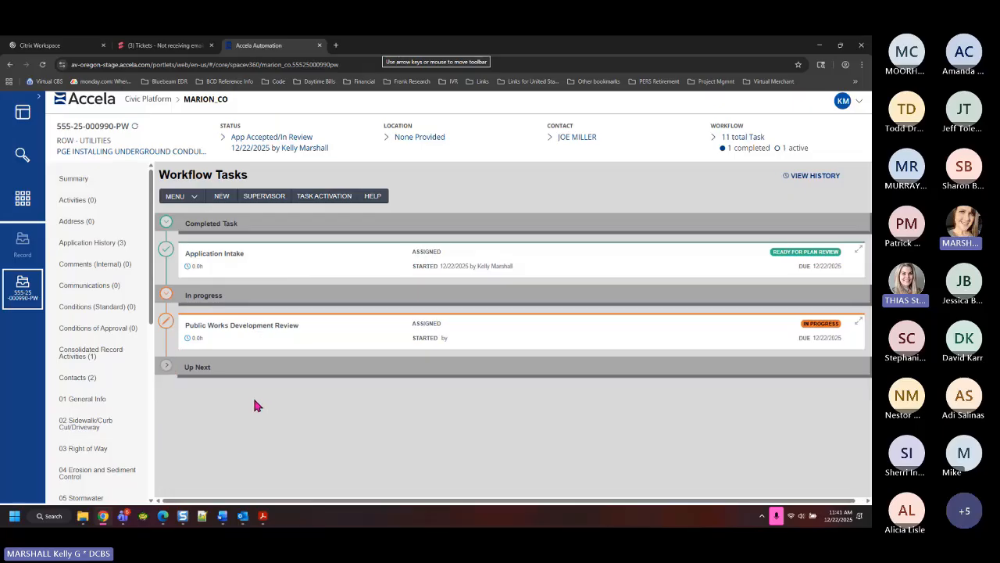
left_click(167, 367)
scroll(391, 406, "down", 1)
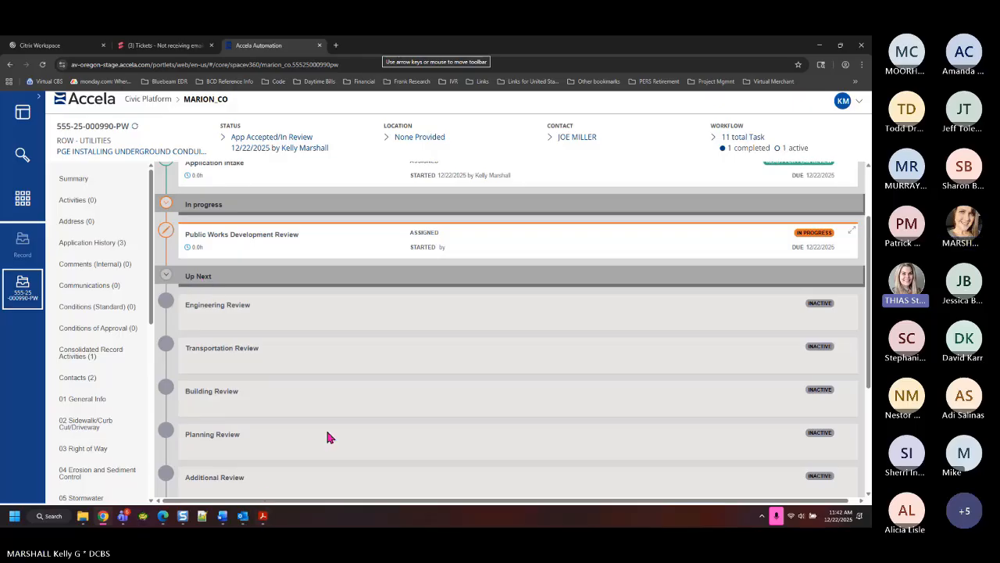
scroll(329, 438, "up", 2)
left_click(166, 365)
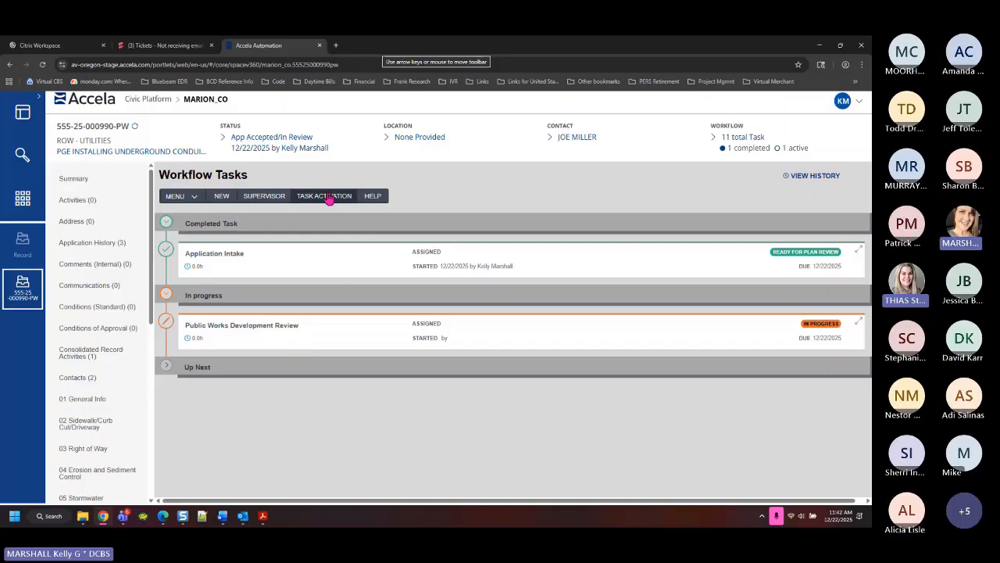
Activate Engineering Review as active and required under Public Works Development Review, save, and return
left_click(330, 198)
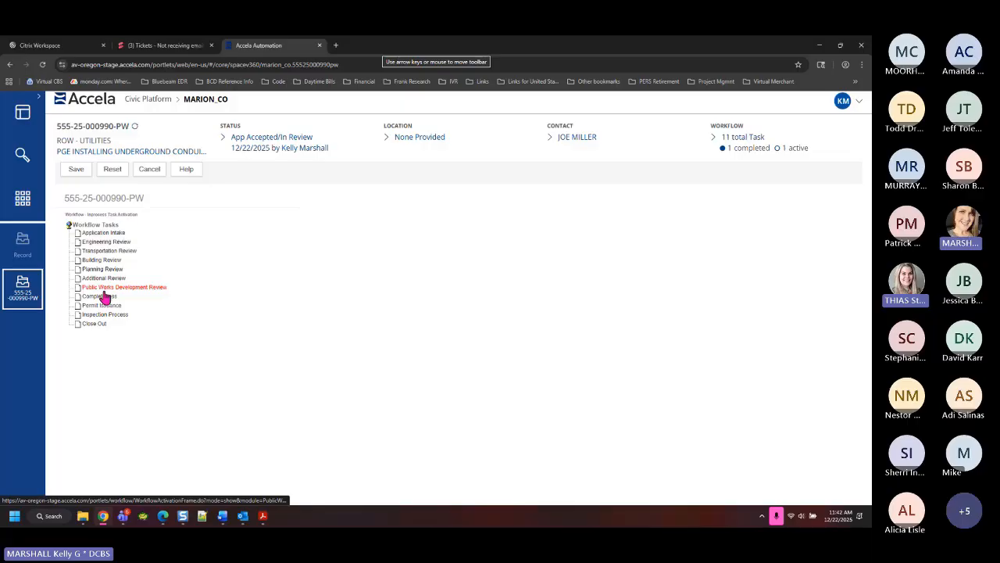
left_click(103, 288)
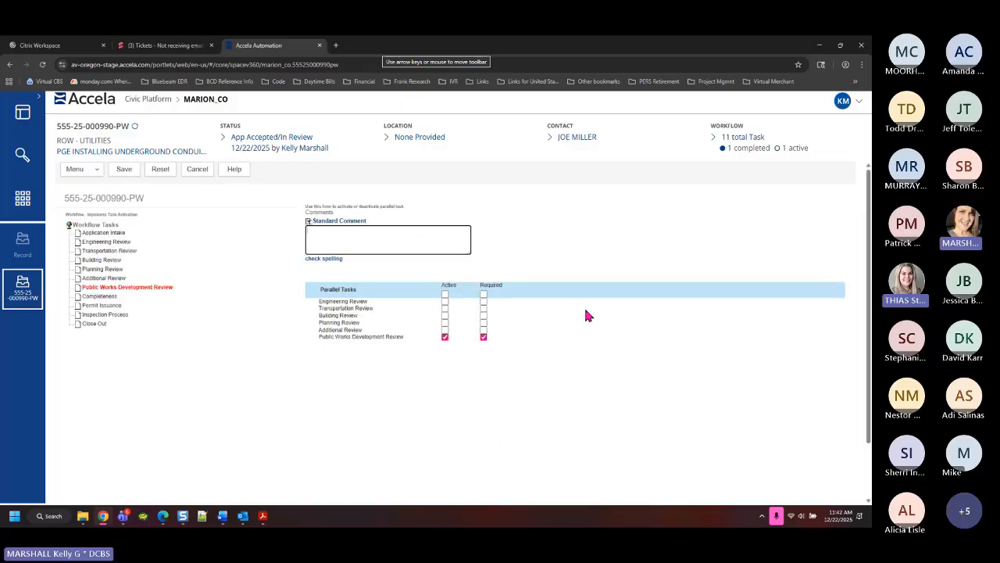
left_click(444, 302)
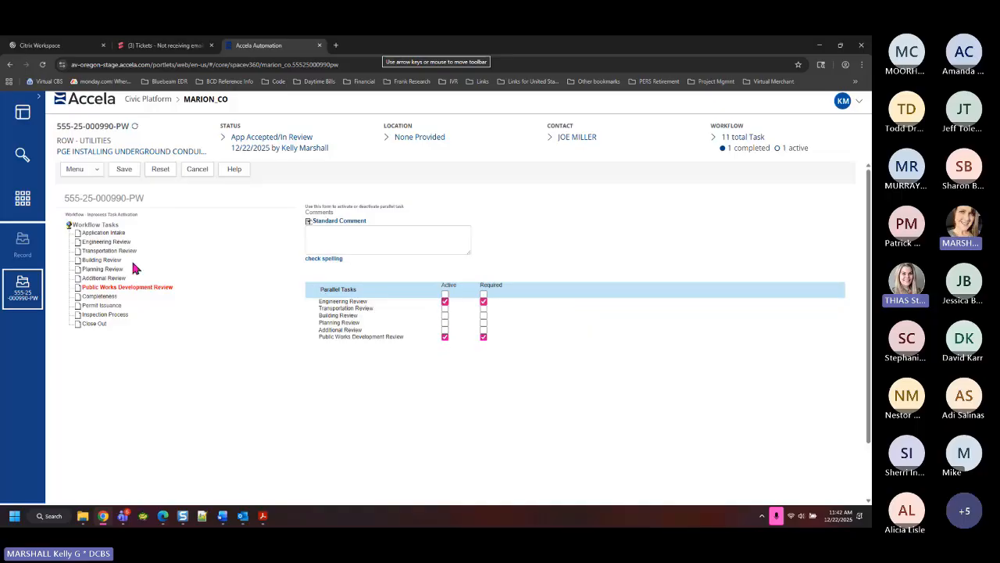
left_click(124, 170)
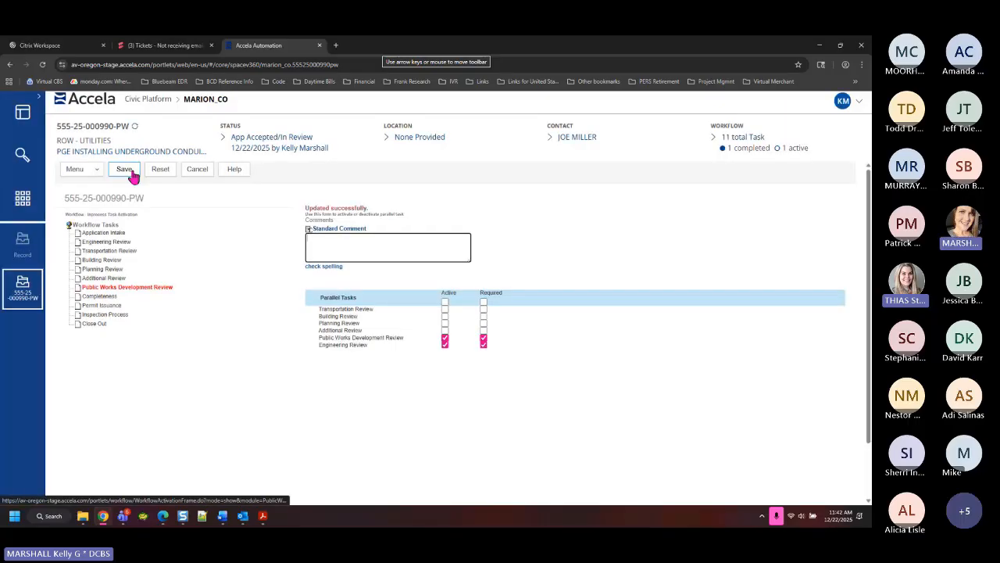
left_click(198, 171)
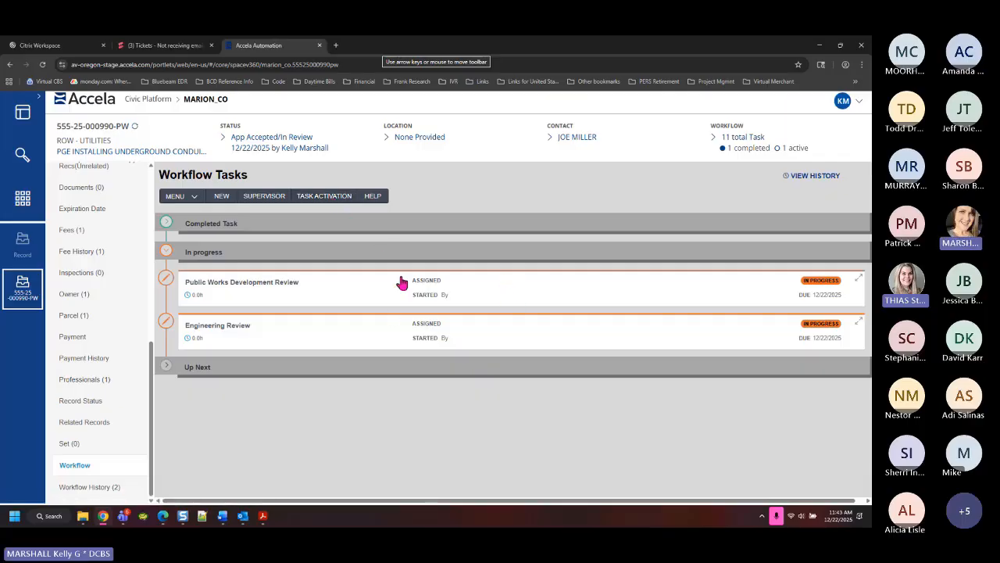
Assign a staff member to the Public Works Development Review task
left_click_drag(409, 284, 440, 286)
left_click(440, 287)
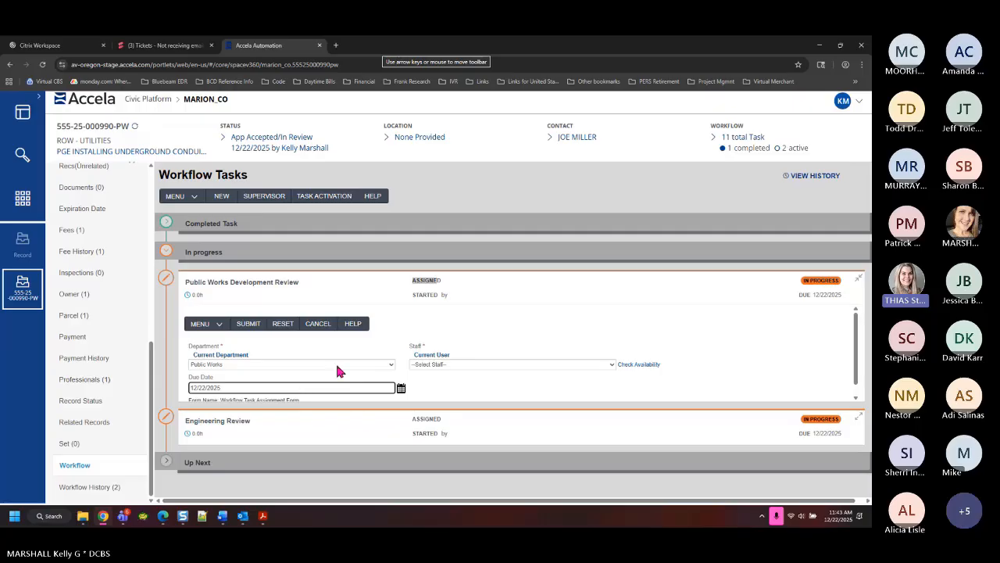
left_click(438, 365)
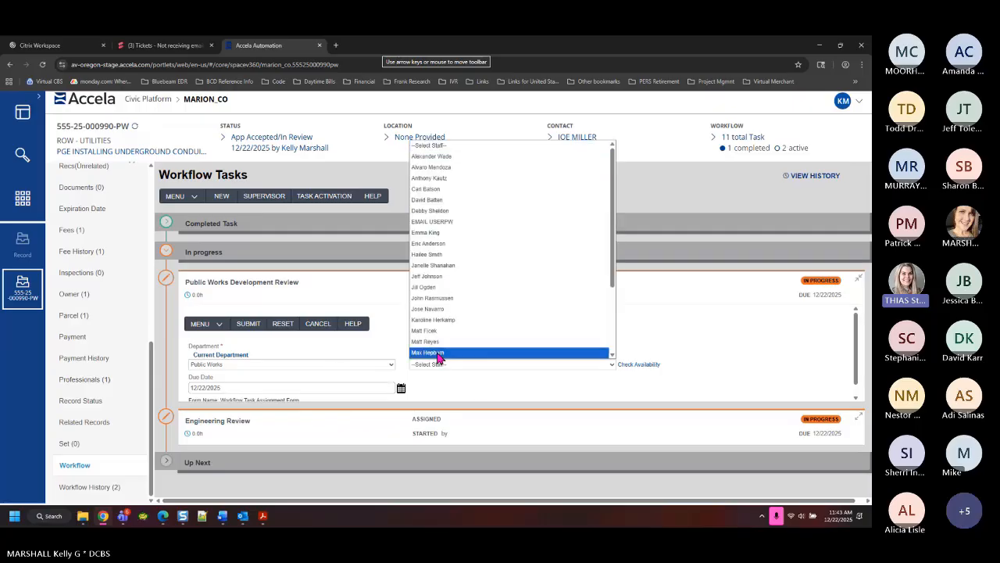
left_click(436, 348)
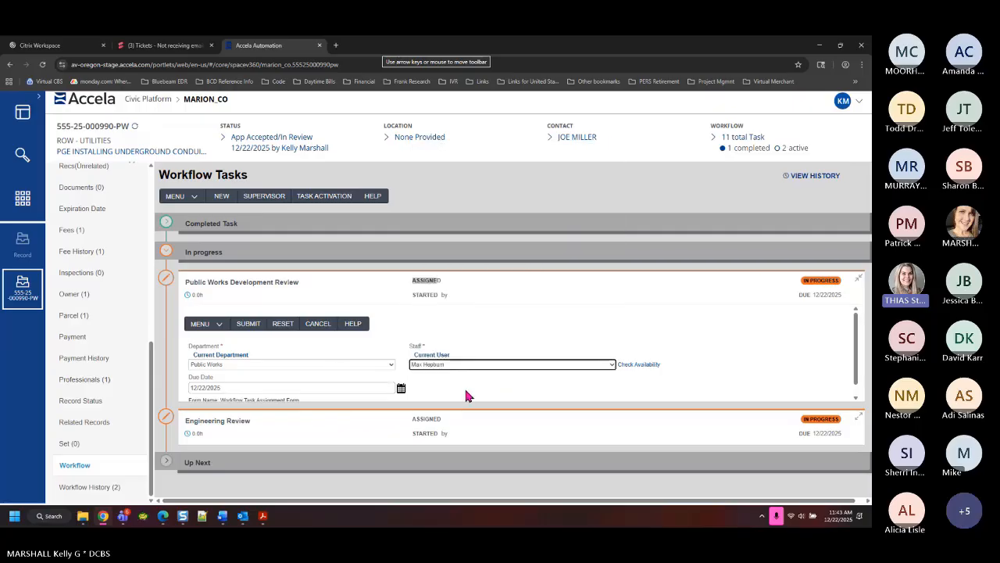
left_click(245, 328)
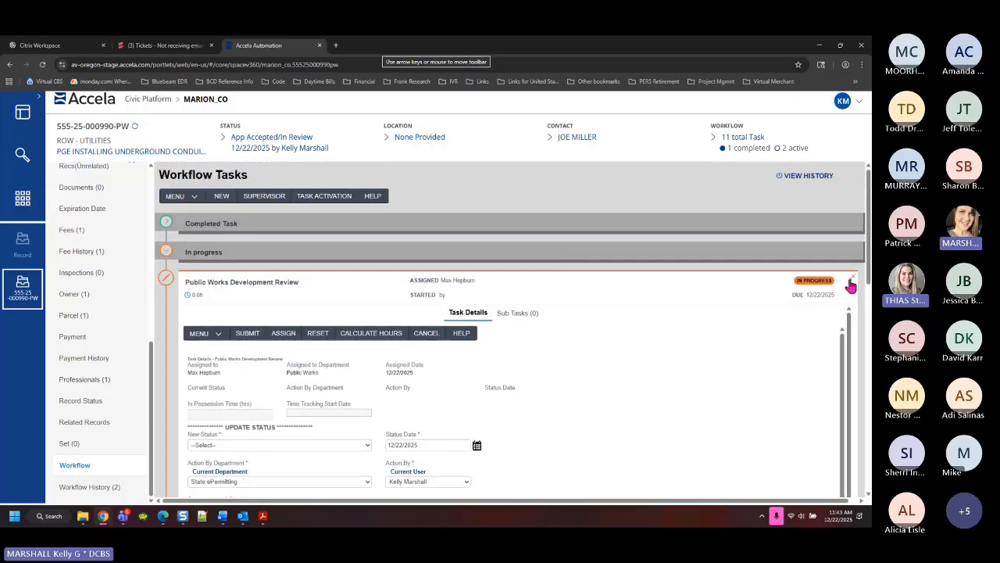
Assign a Public Works staff member to the Engineering Review task
left_click(851, 285)
left_click(232, 331)
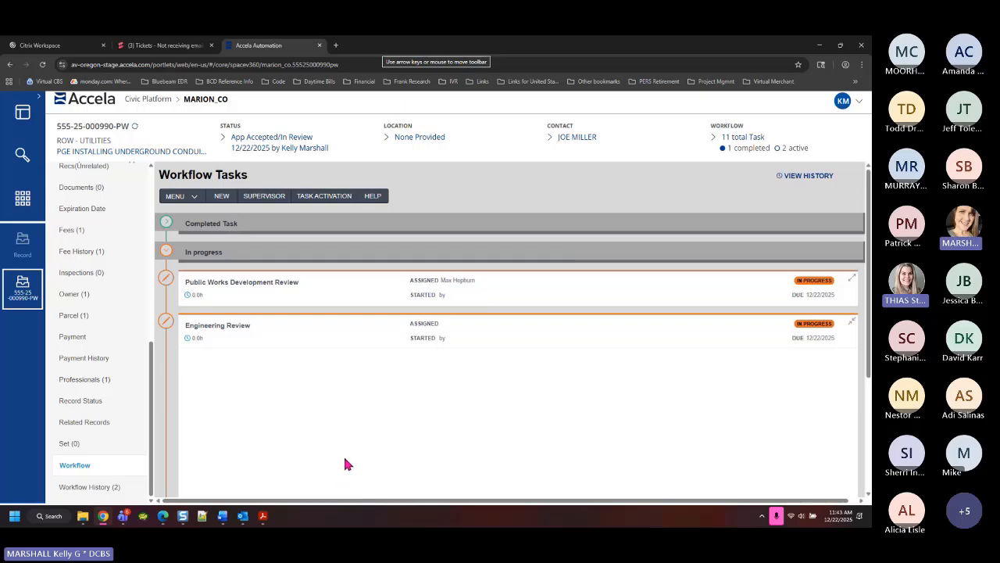
left_click(284, 193)
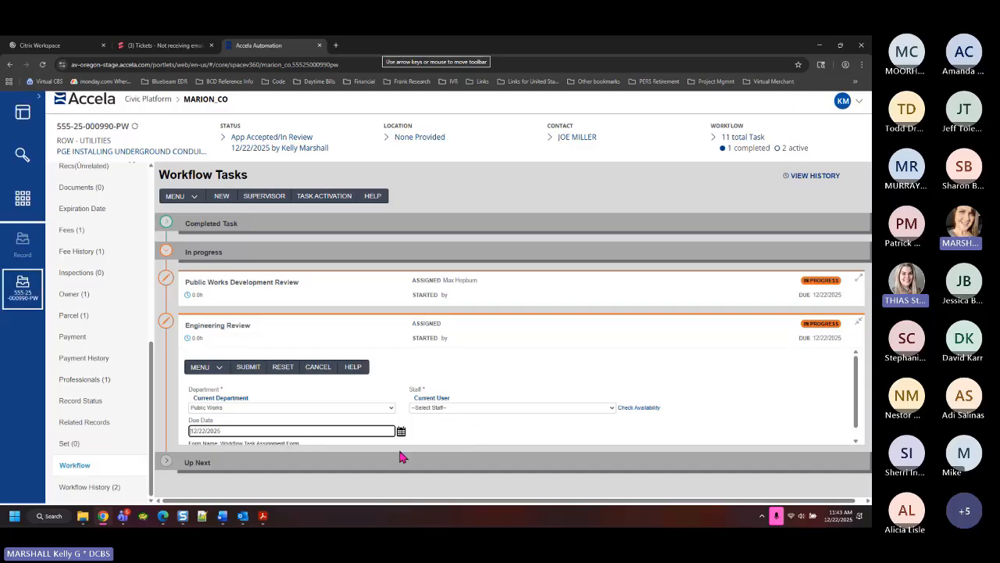
left_click(455, 408)
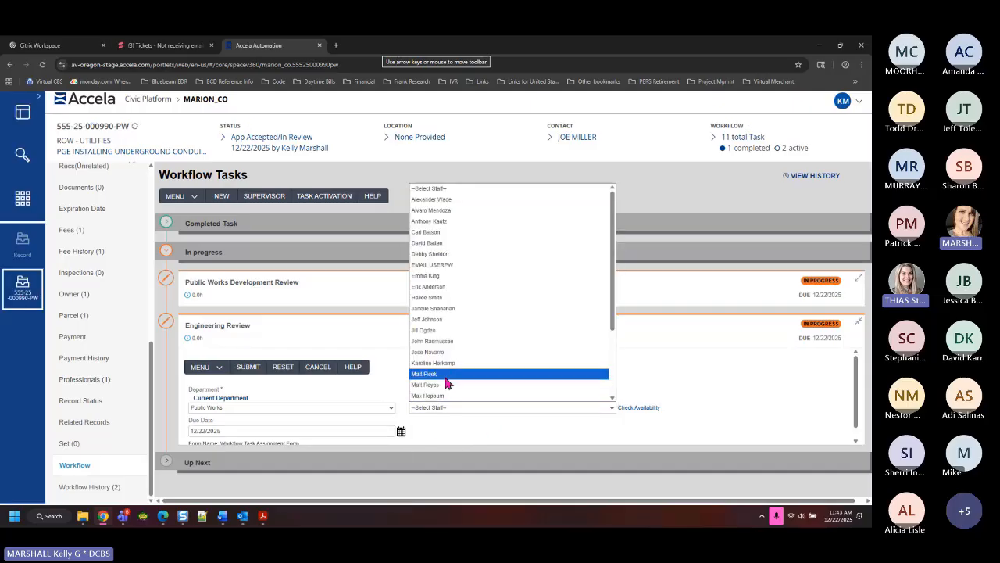
left_click(448, 375)
left_click(208, 369)
left_click(257, 368)
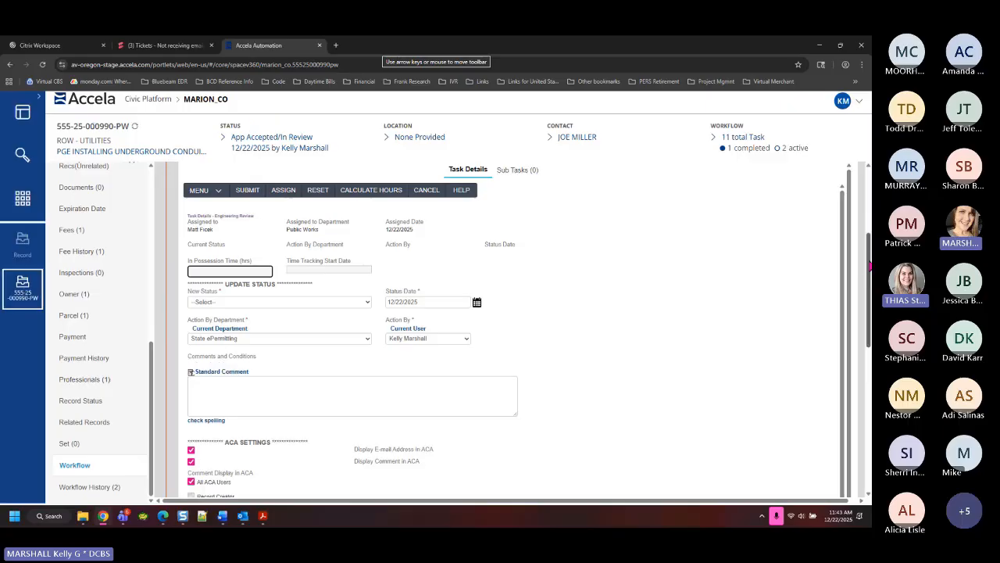
left_click(852, 321)
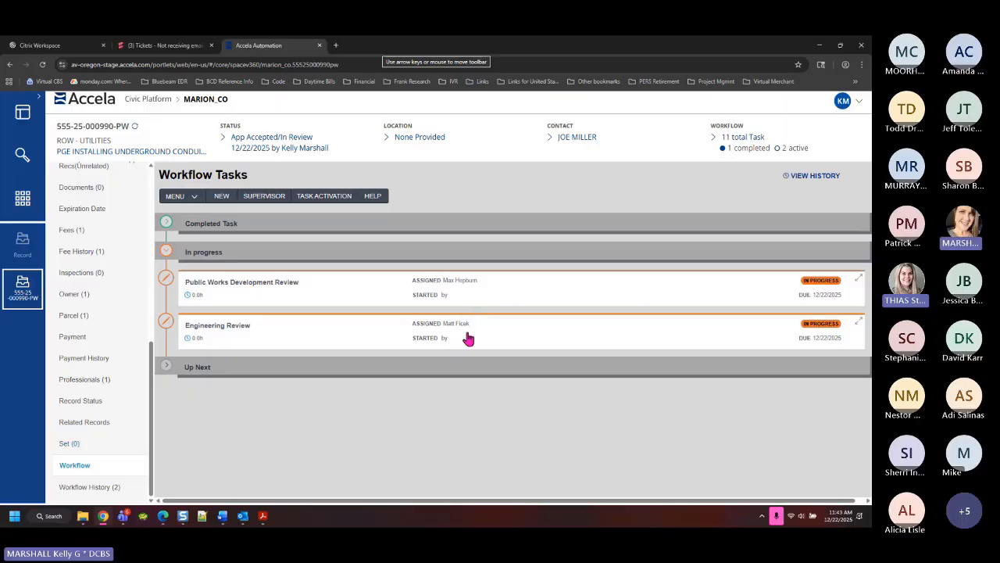
Go to the My Tasks page from the launcher's Your Pages list
left_click(24, 202)
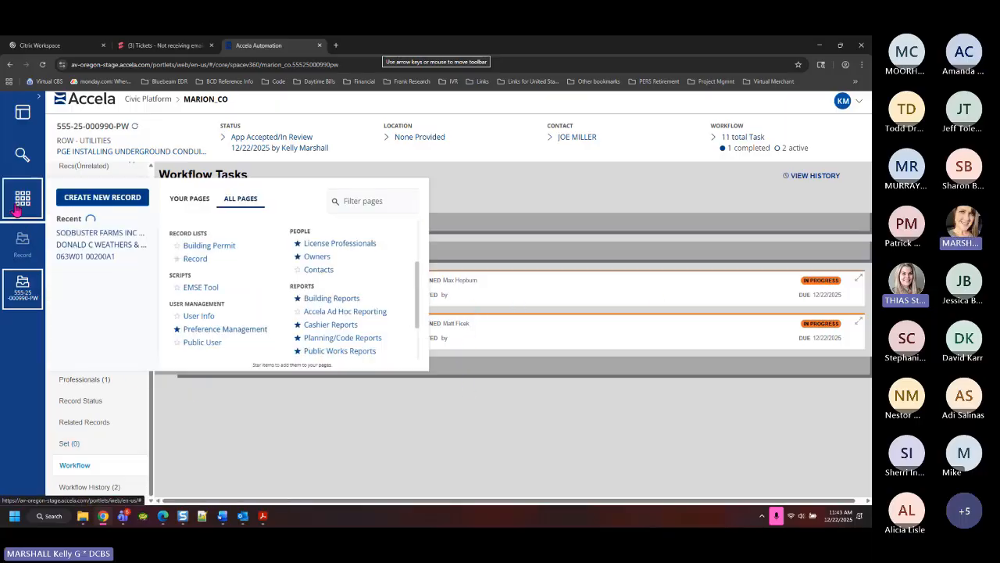
left_click(199, 203)
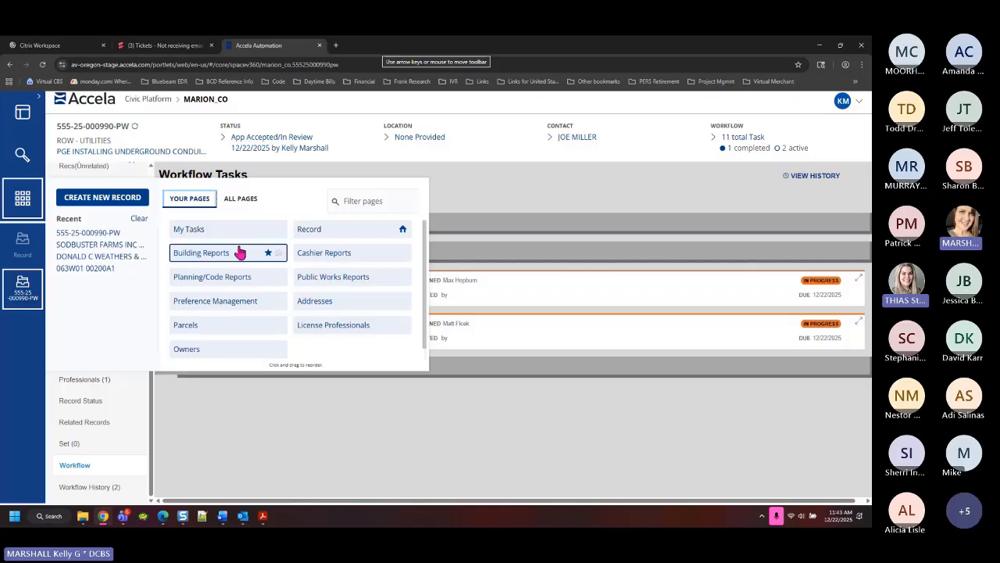
left_click(191, 231)
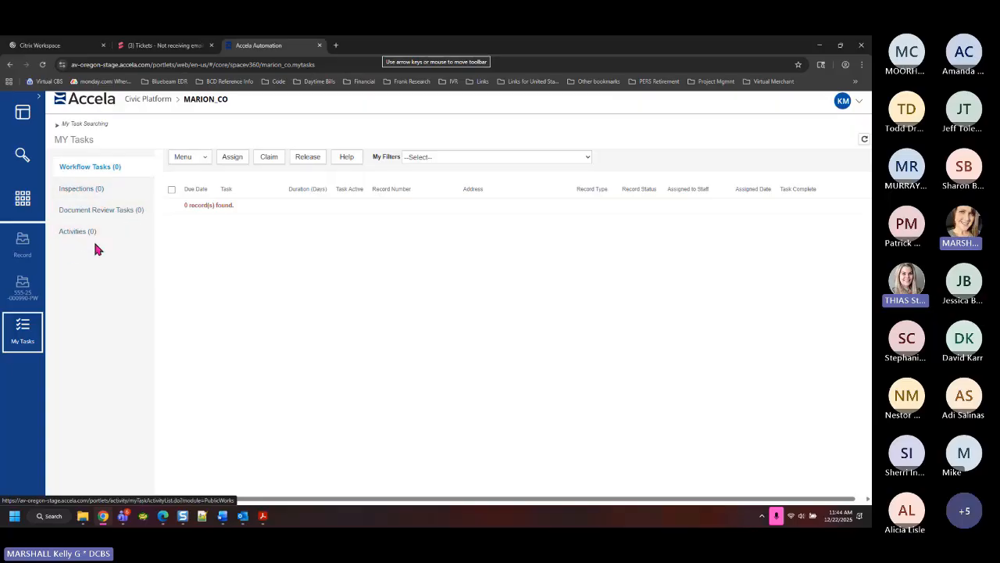
Filter My Tasks to assigned Public Works Development Review tasks, sorting by status, due date, assigned date
left_click(446, 159)
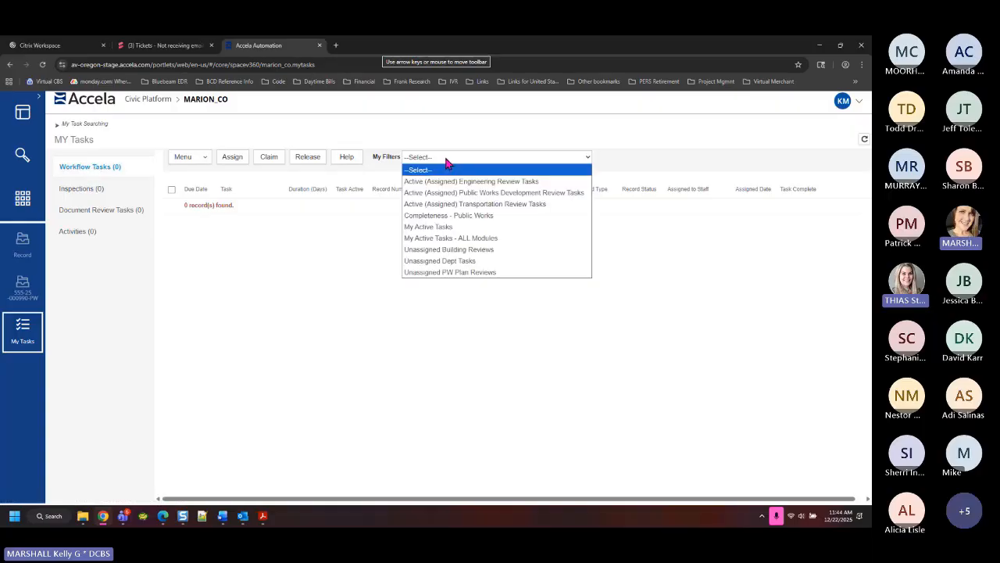
left_click(486, 192)
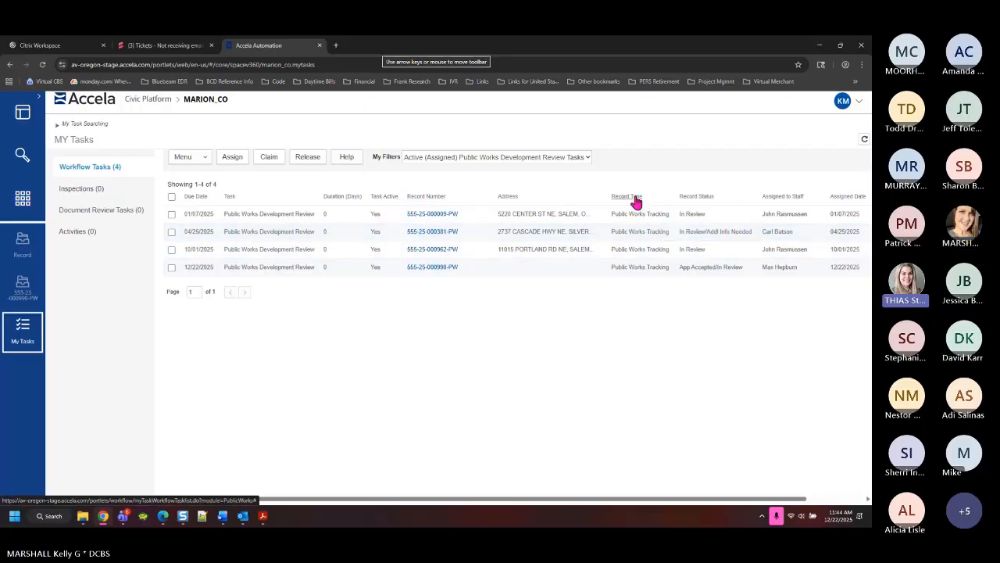
left_click(689, 202)
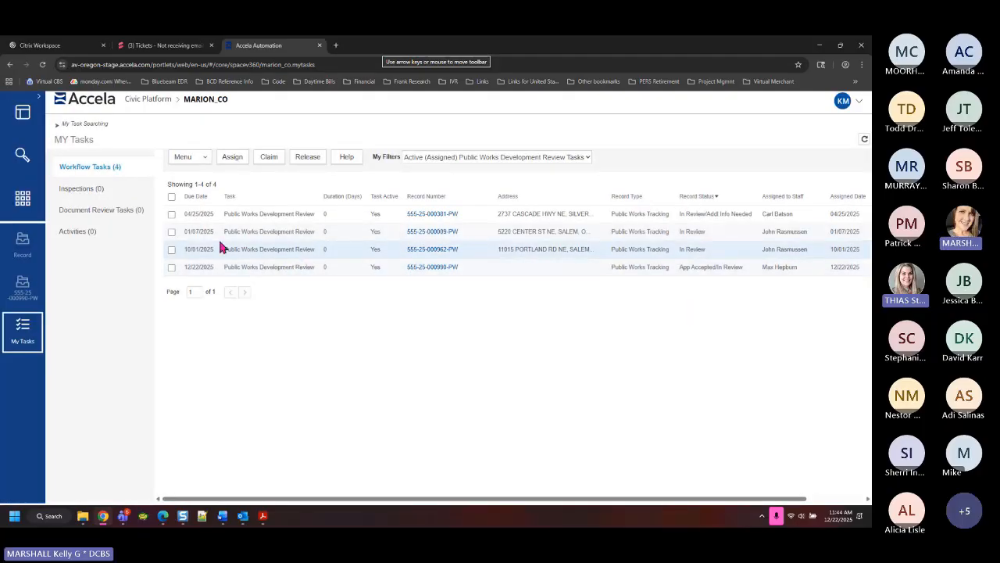
left_click(196, 196)
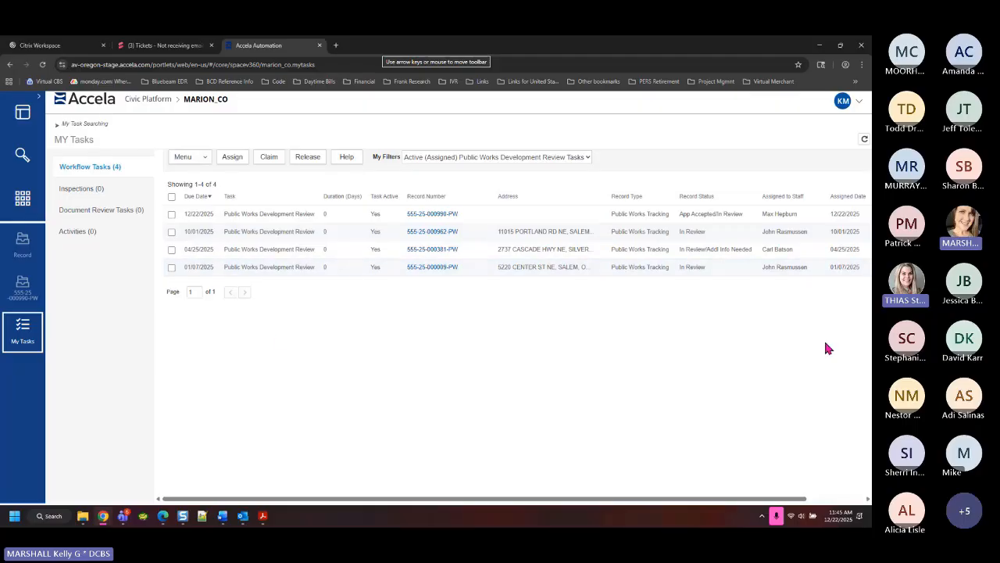
left_click(848, 196)
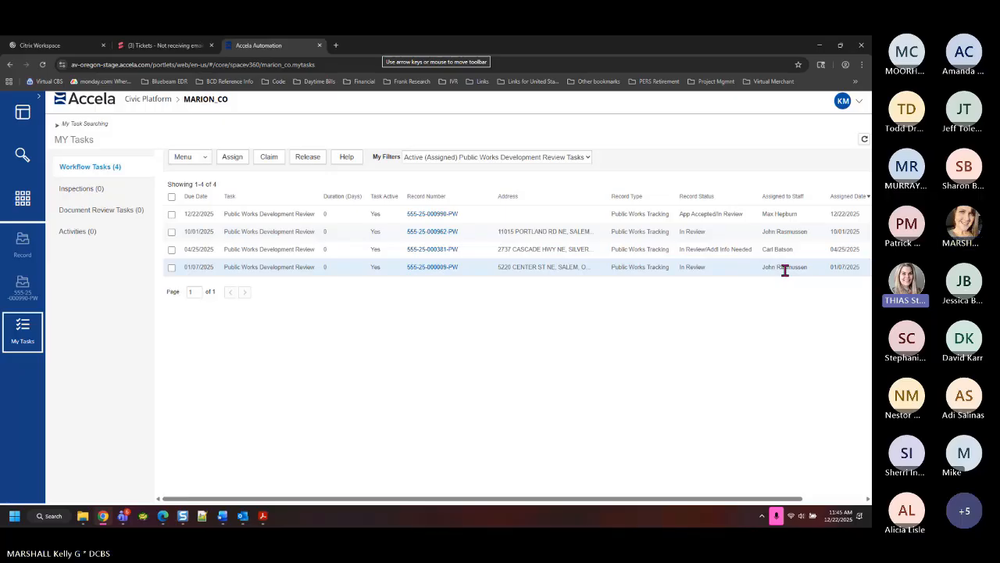
left_click(473, 156)
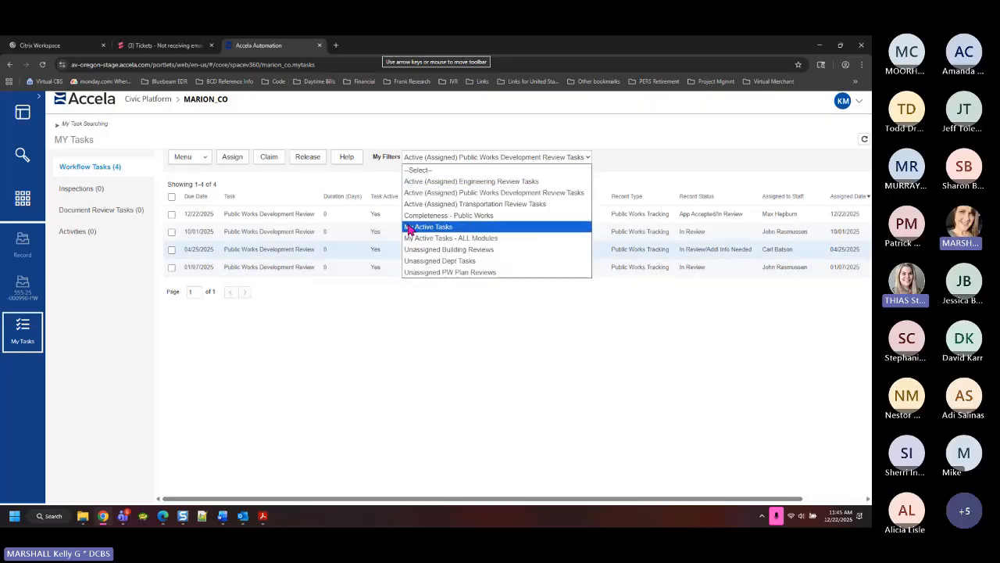
left_click(551, 391)
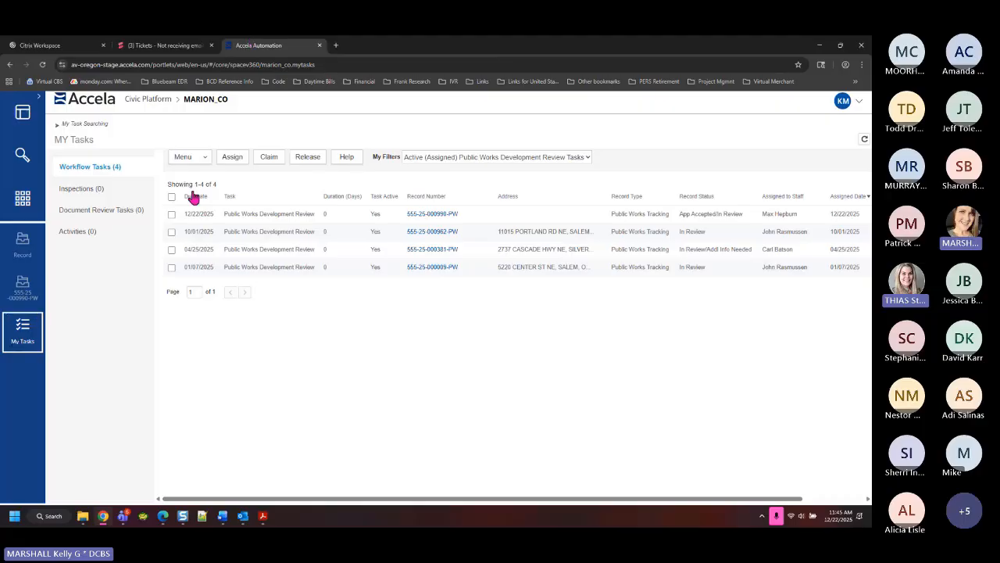
left_click(429, 166)
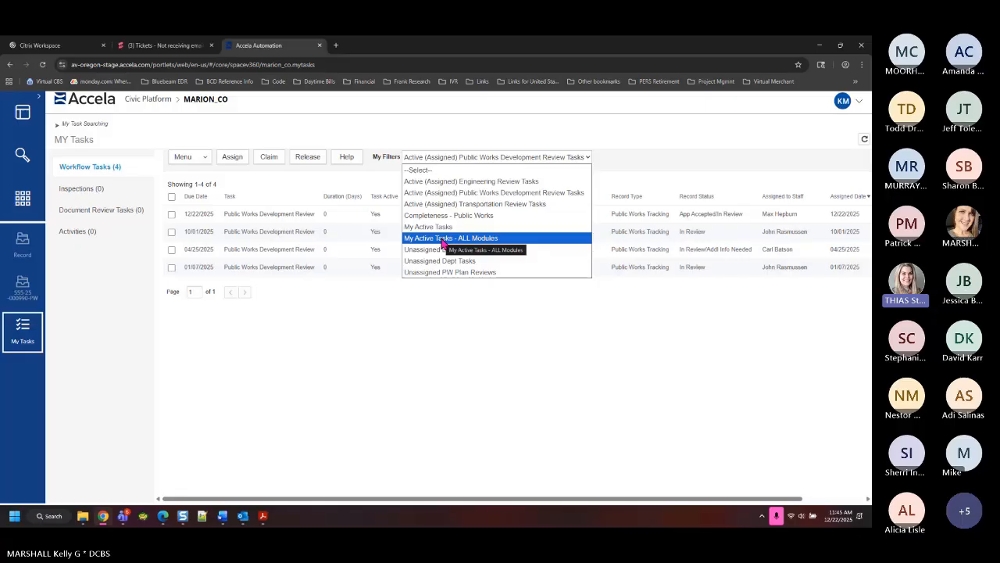
left_click(646, 343)
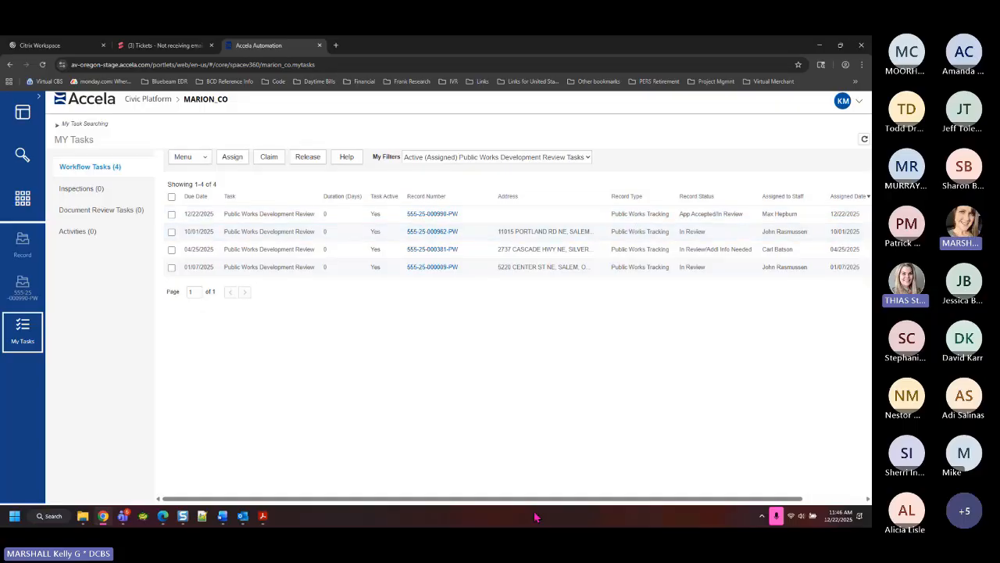
scroll(531, 499, "right", 2)
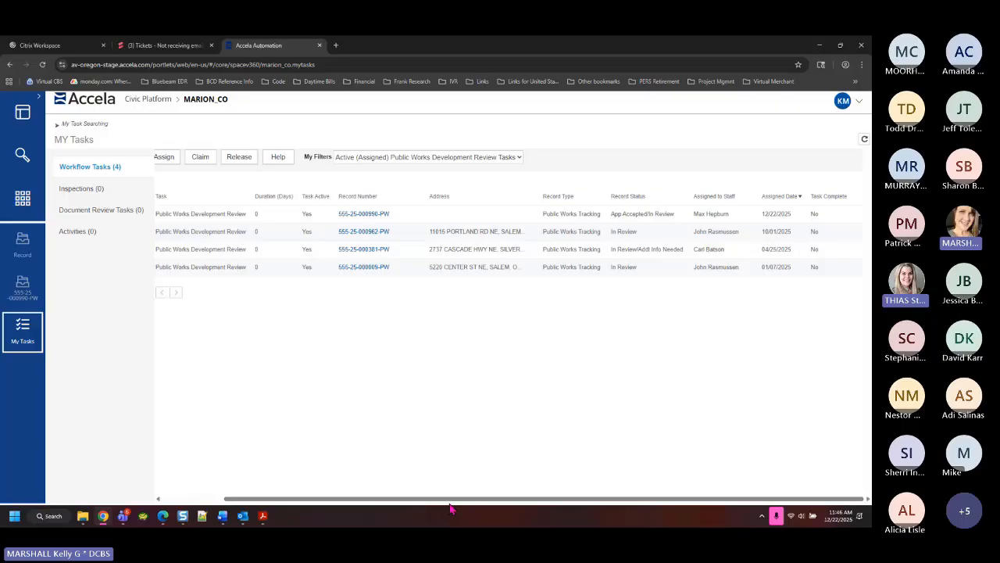
scroll(450, 500, "left", 2)
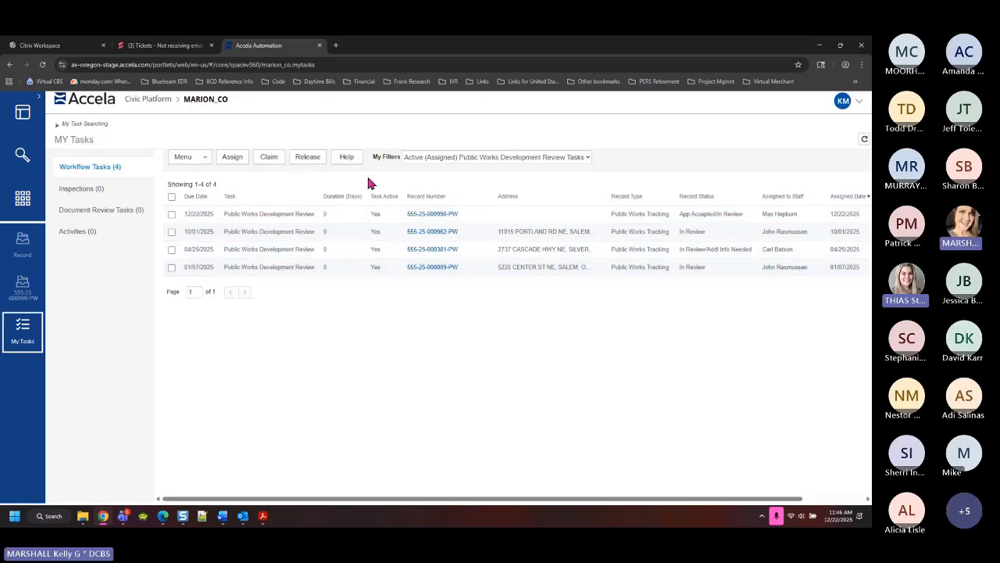
left_click(462, 156)
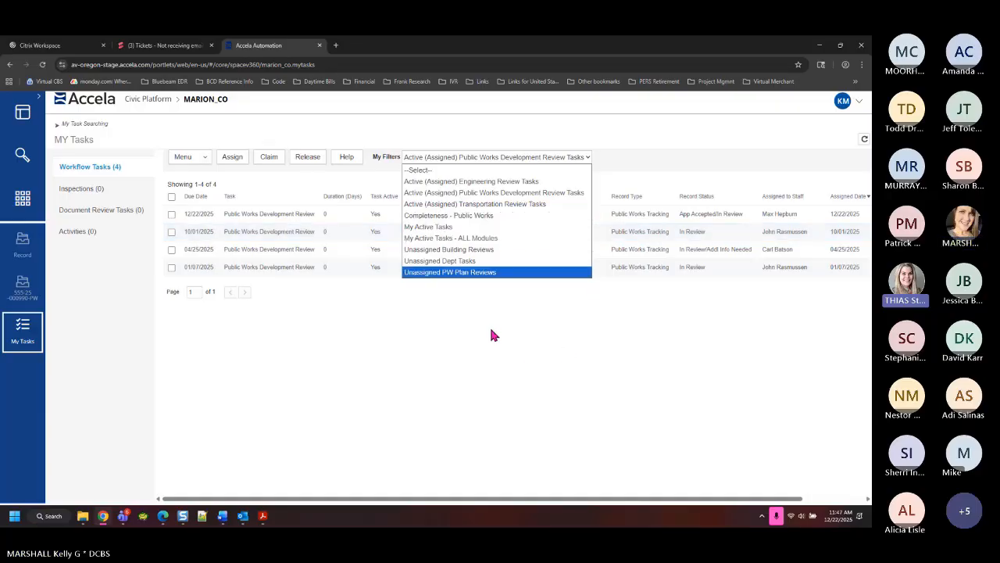
Filter My Tasks to Completeness - Public Works, then Unassigned PW Plan Reviews, and reload the page
left_click(473, 216)
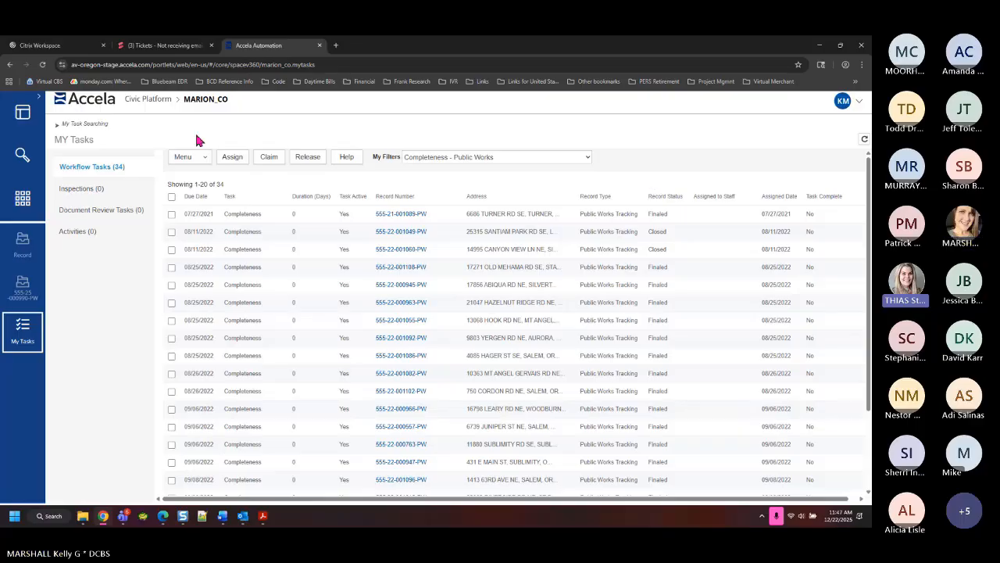
left_click(501, 159)
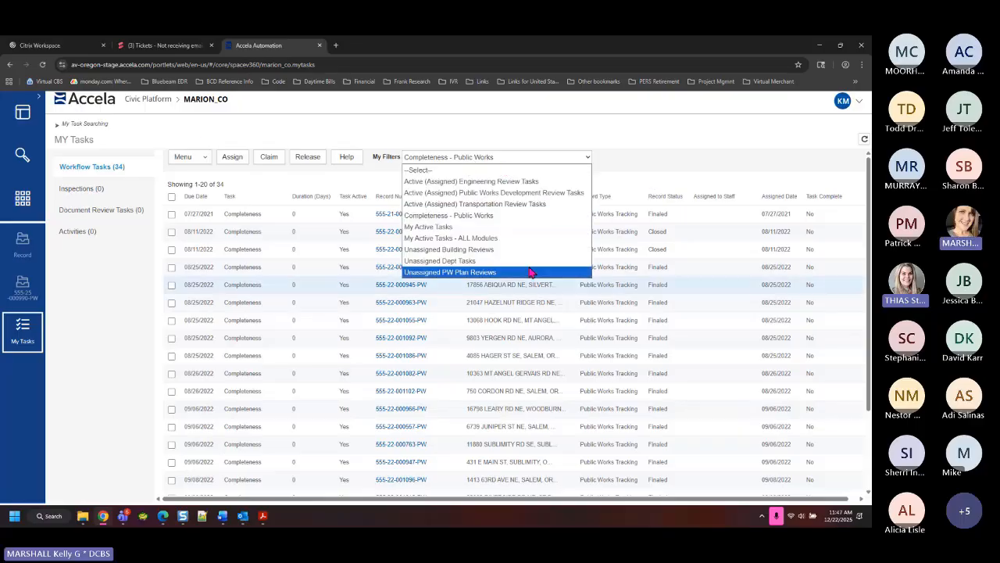
left_click(474, 274)
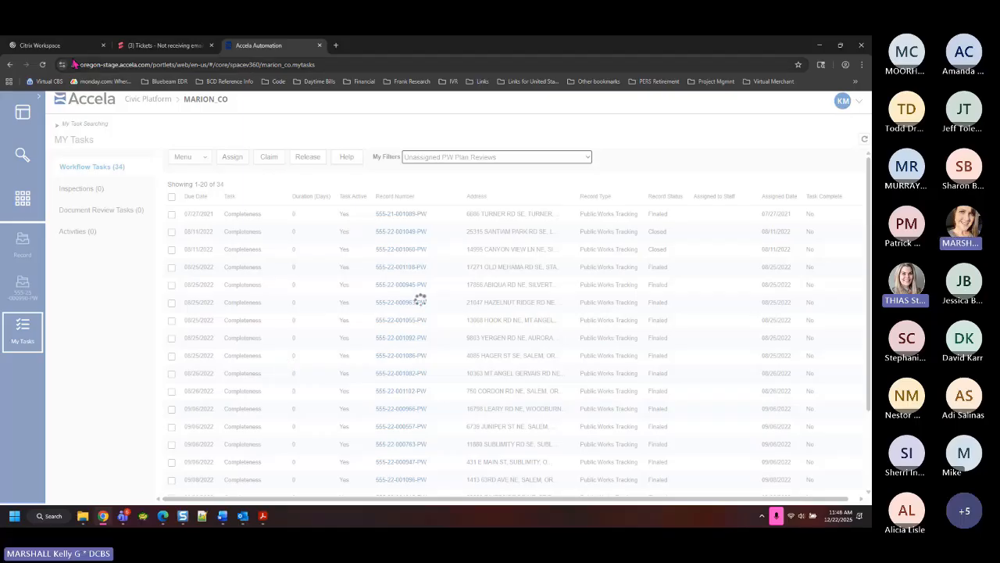
left_click(42, 66)
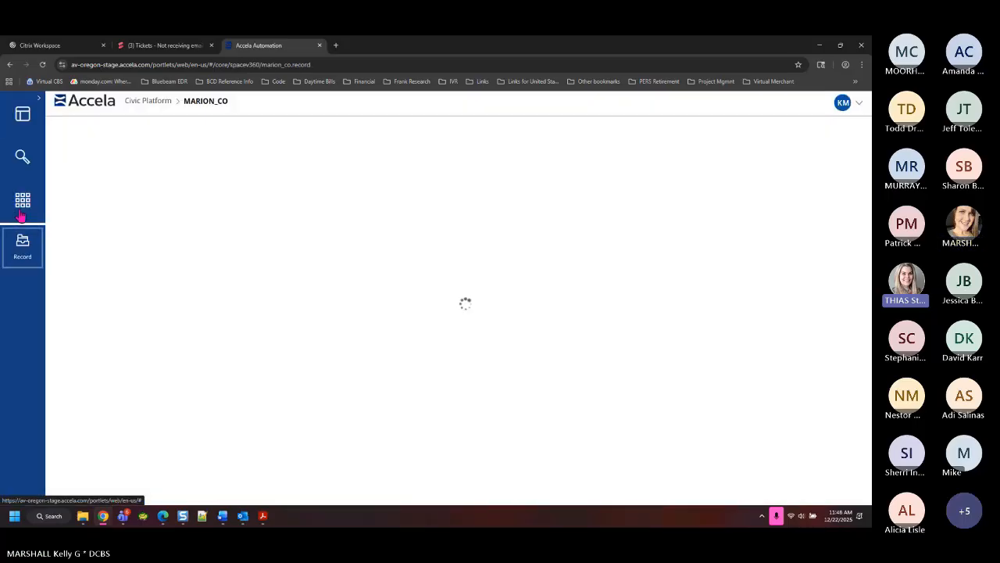
left_click(22, 204)
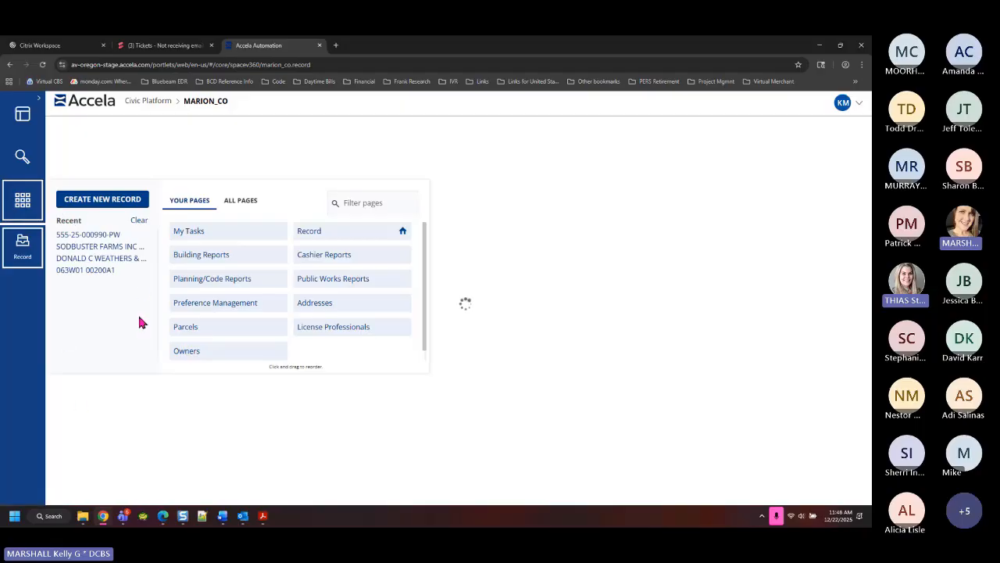
left_click(90, 241)
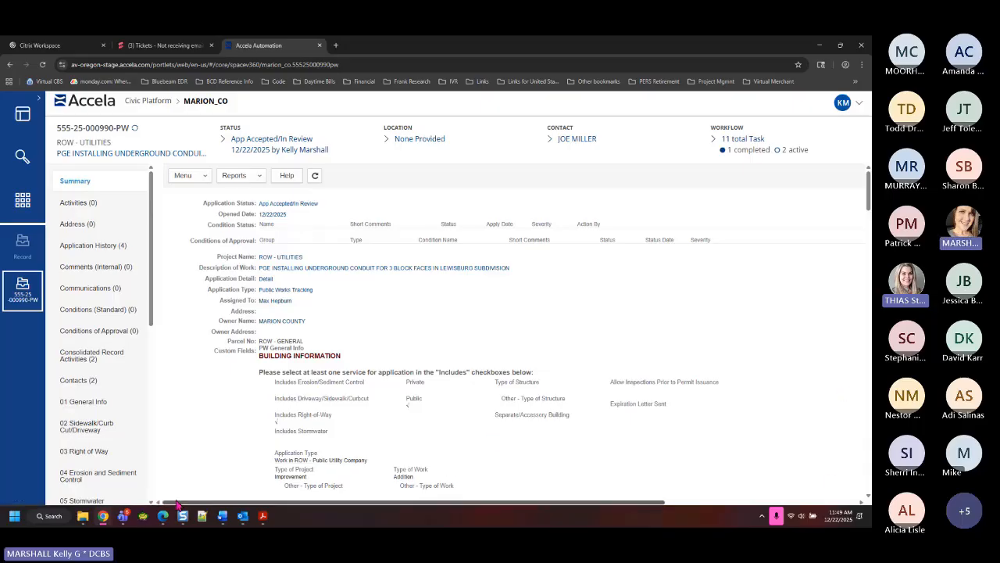
scroll(69, 419, "down", 8)
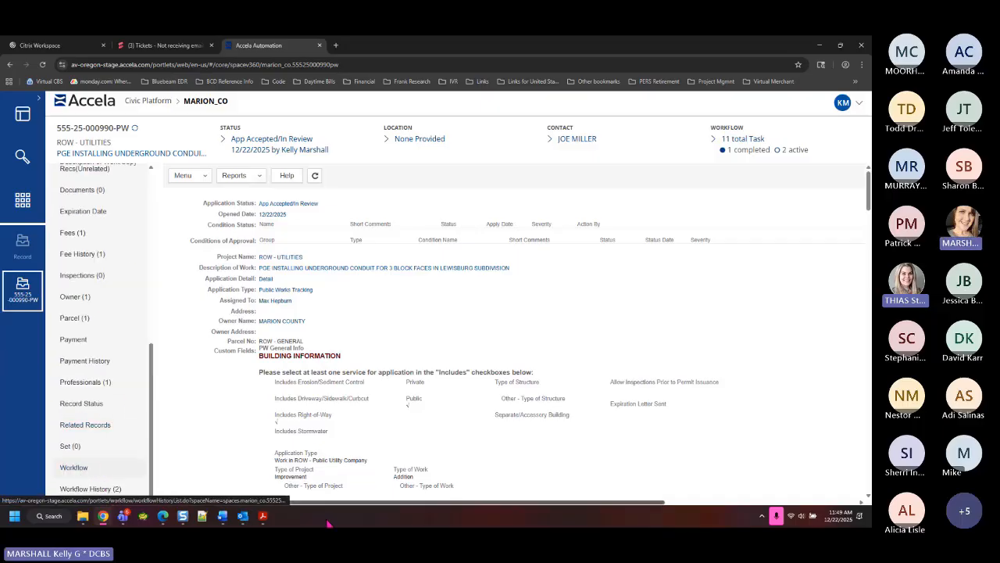
left_click(84, 470)
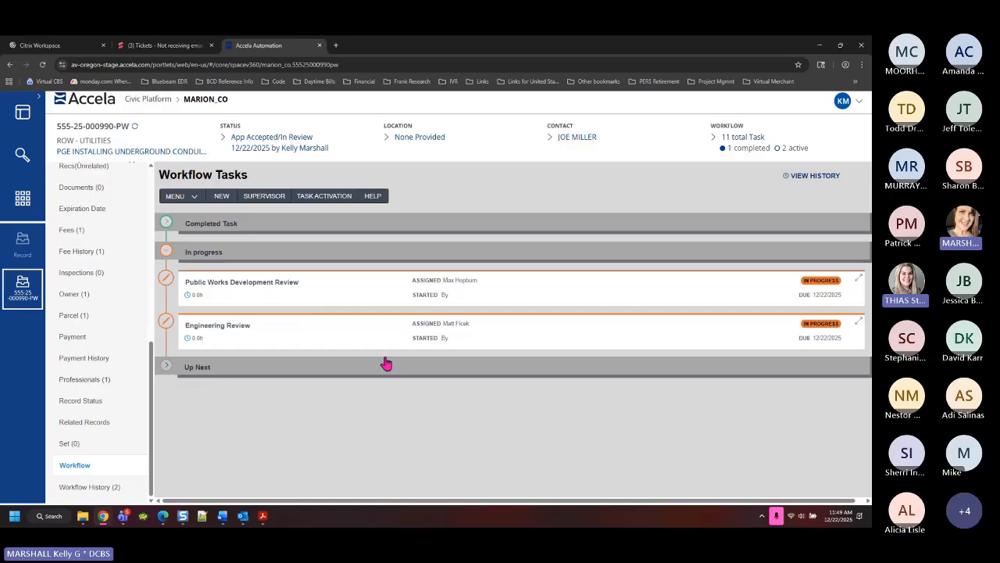
left_click(167, 364)
scroll(352, 456, "down", 3)
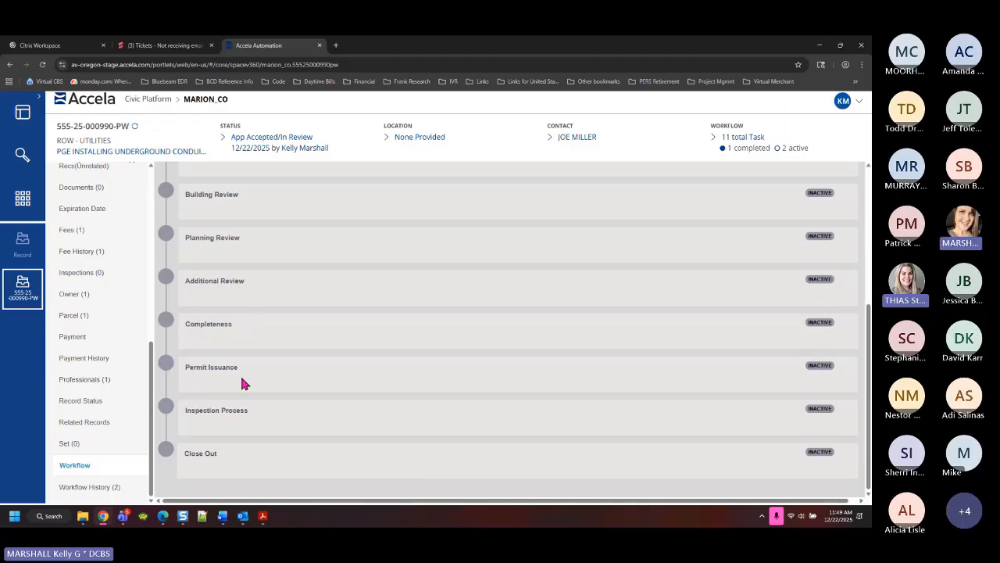
scroll(305, 325, "up", 10)
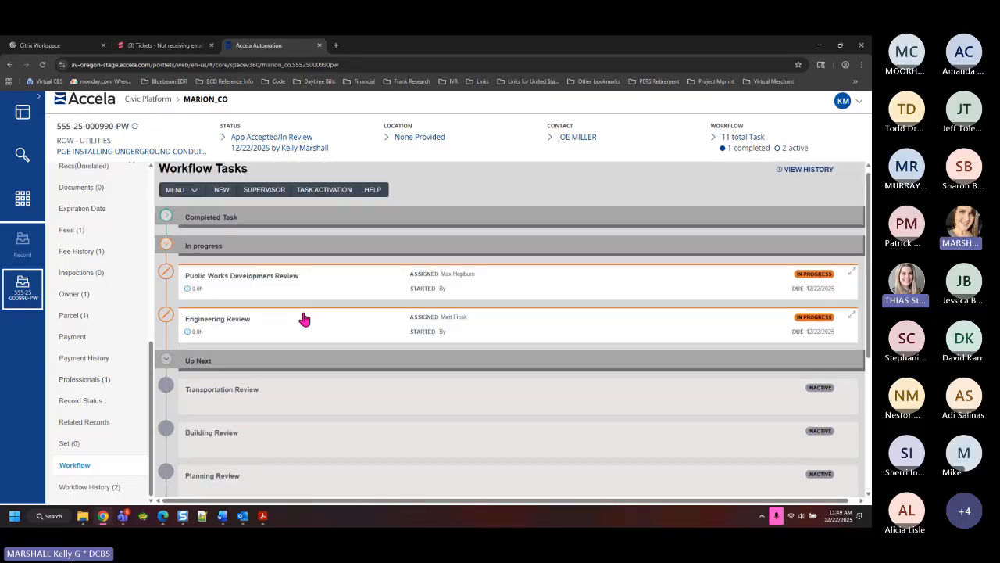
Approve the Public Works Development Review task and dismiss the script message, leaving Engineering Review in progress
left_click(261, 296)
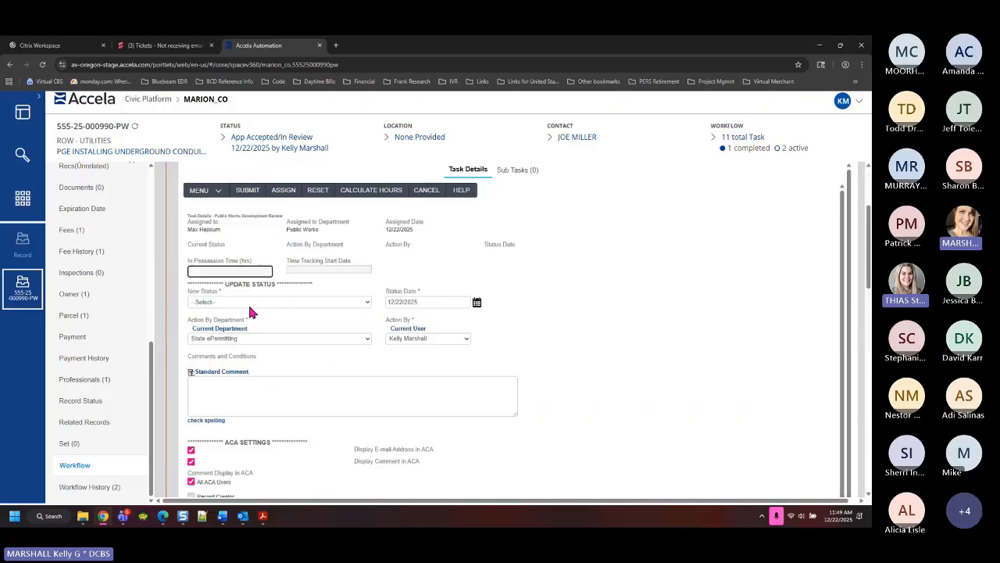
left_click(253, 304)
left_click(234, 350)
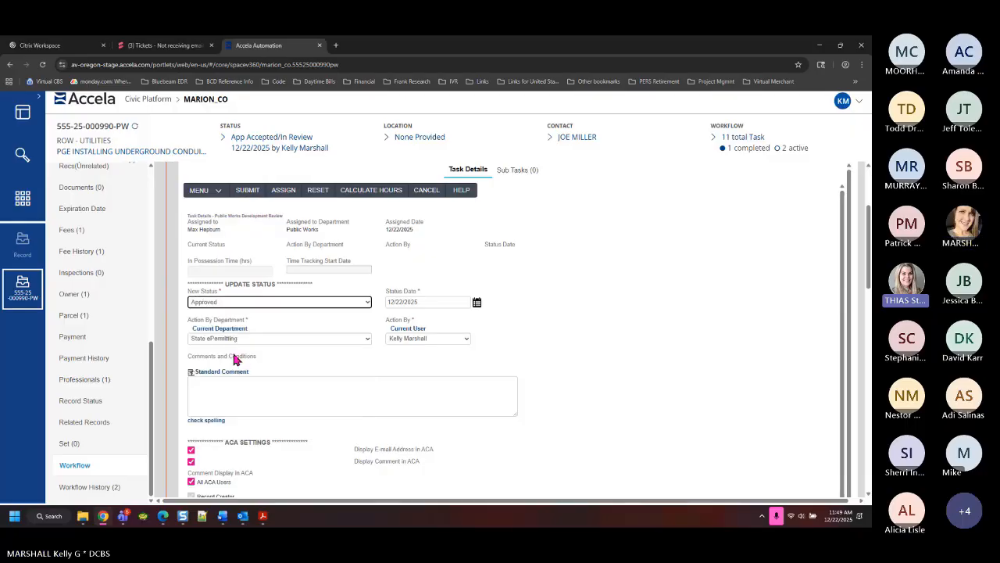
left_click(254, 302)
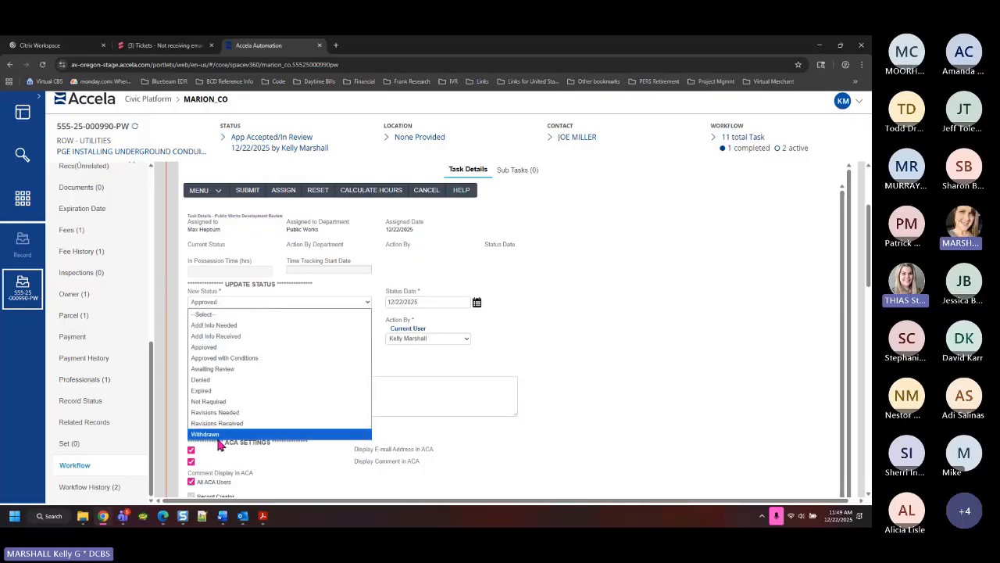
left_click(566, 376)
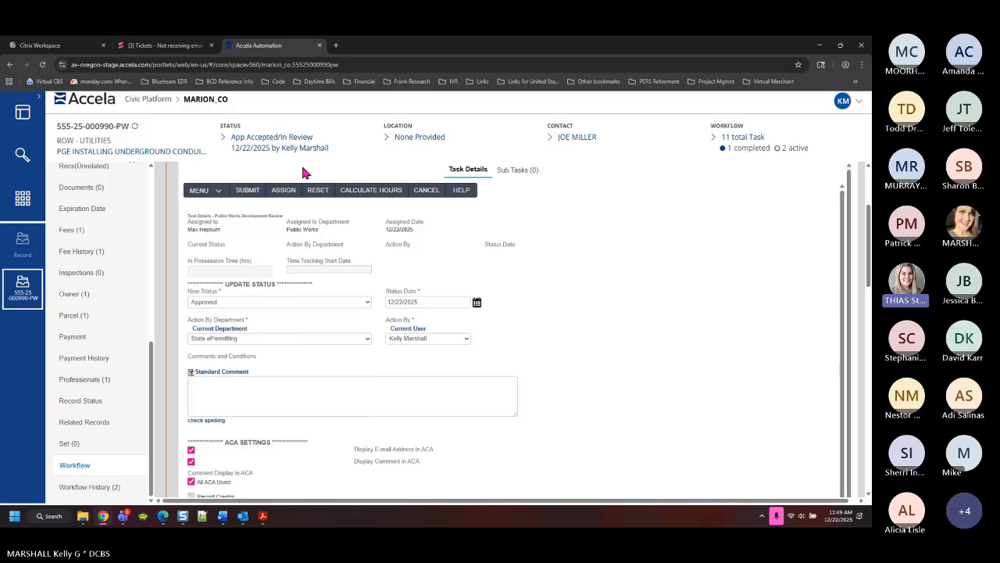
left_click(247, 192)
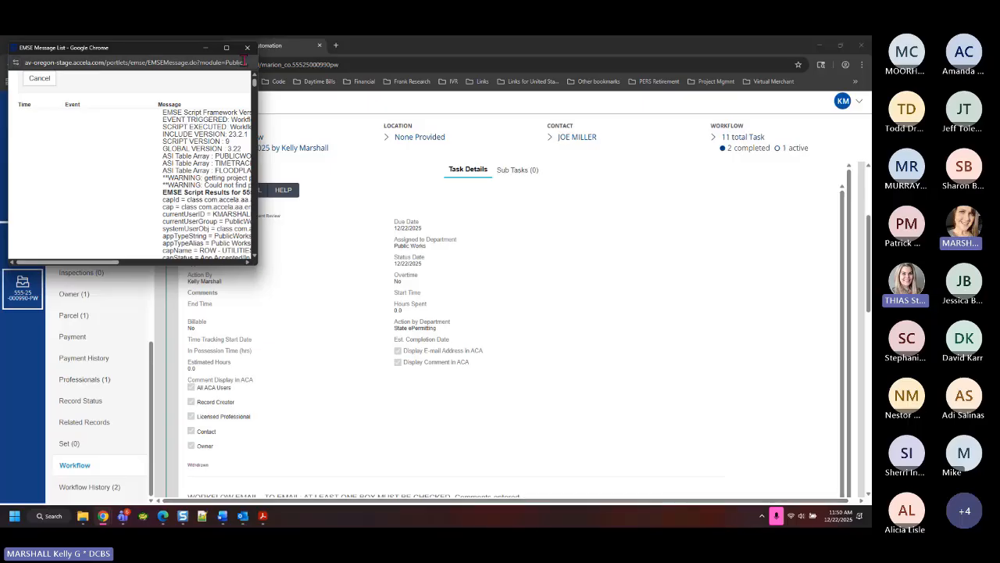
left_click(247, 47)
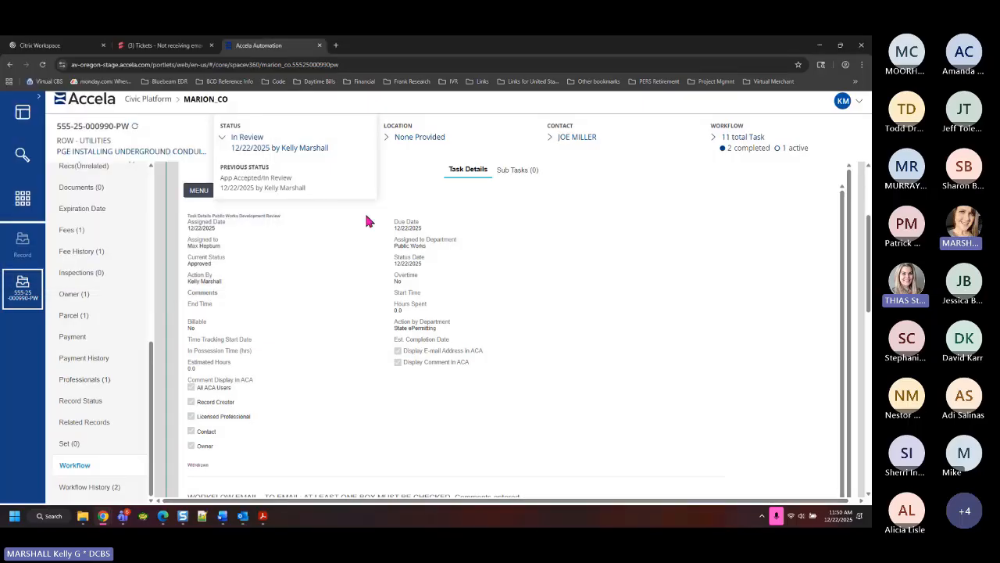
scroll(771, 295, "up", 5)
left_click(851, 273)
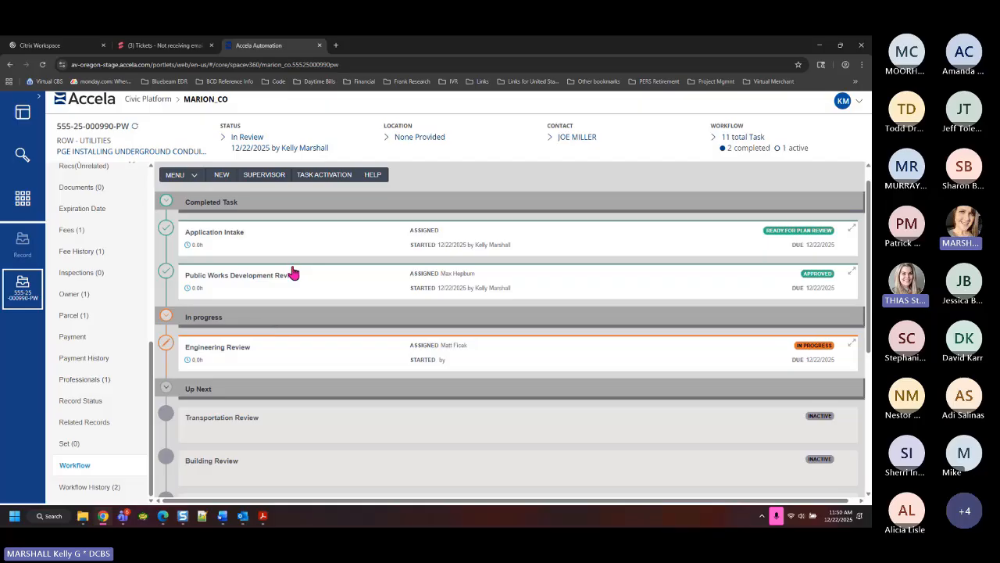
Set Engineering Review to Approved, submit it, then collapse its task details
left_click(245, 356)
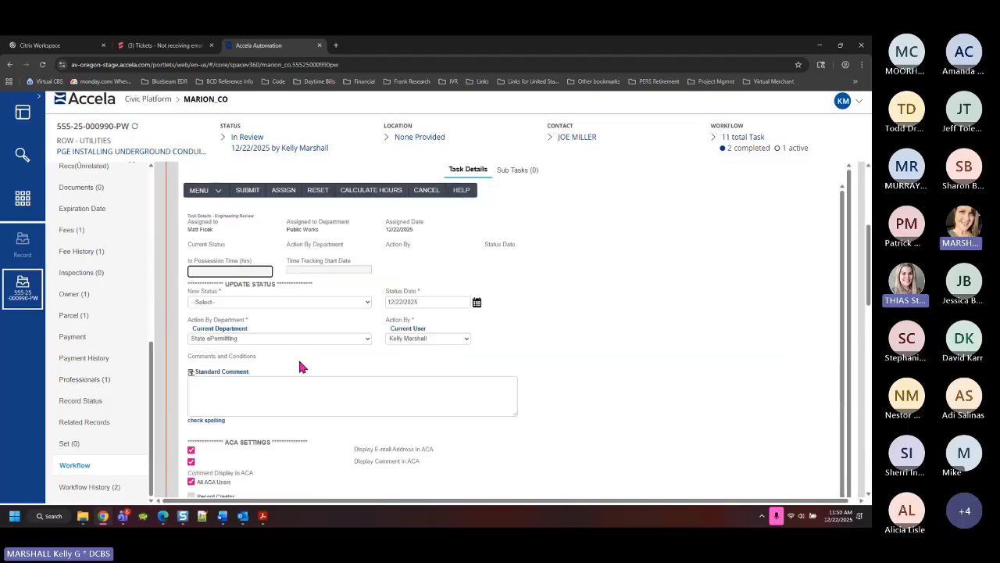
left_click(245, 305)
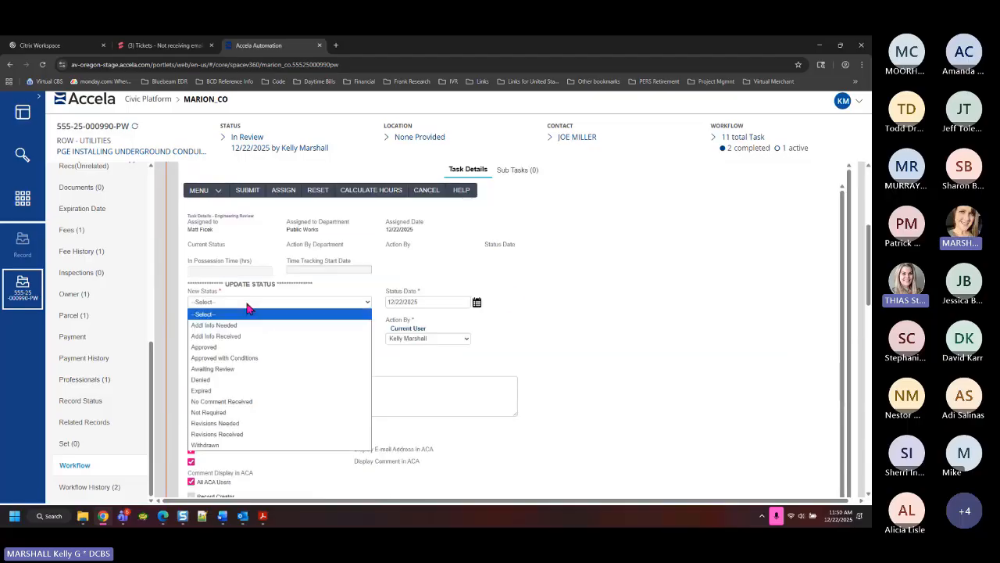
left_click(239, 347)
left_click(244, 192)
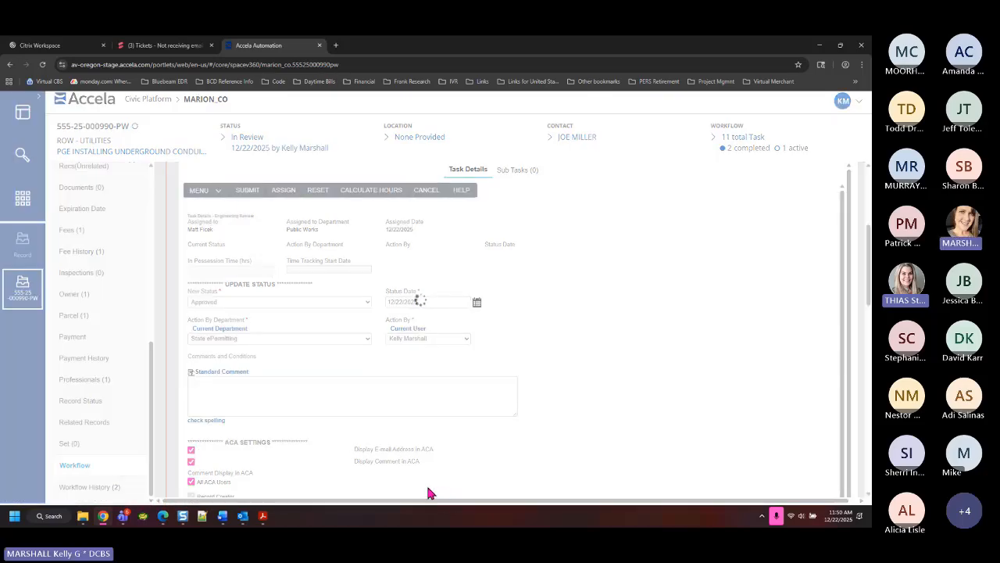
left_click(248, 46)
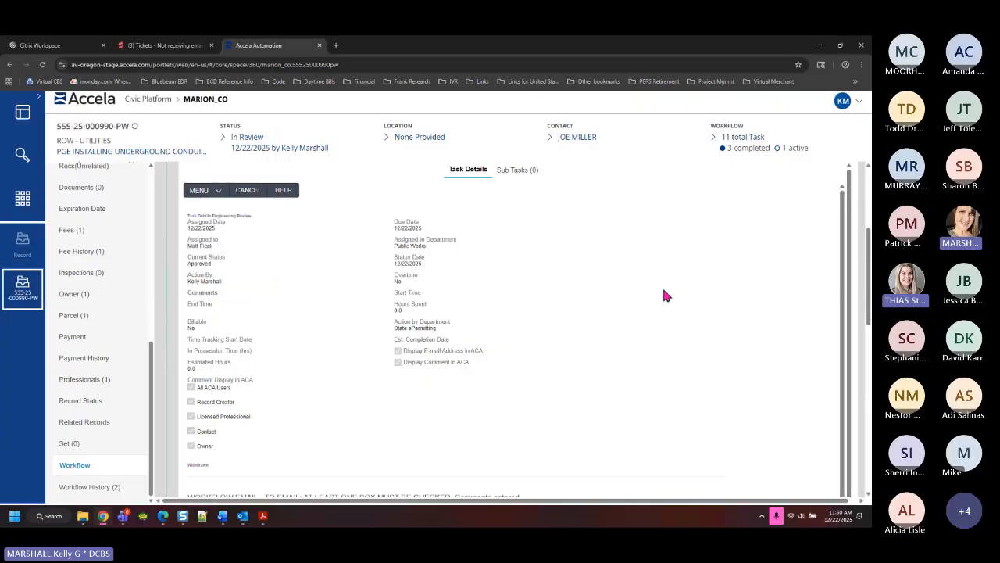
scroll(851, 281, "up", 3)
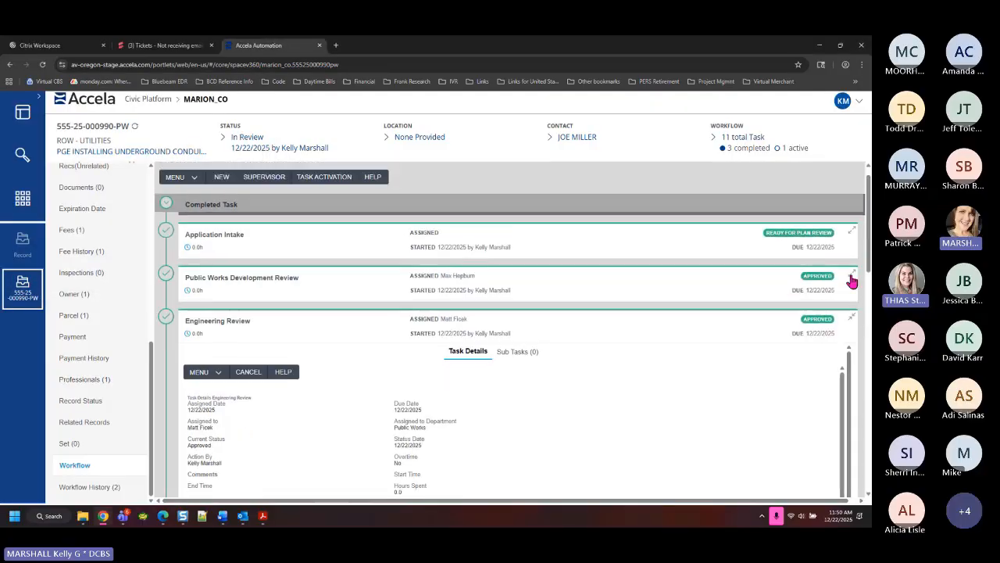
left_click(852, 315)
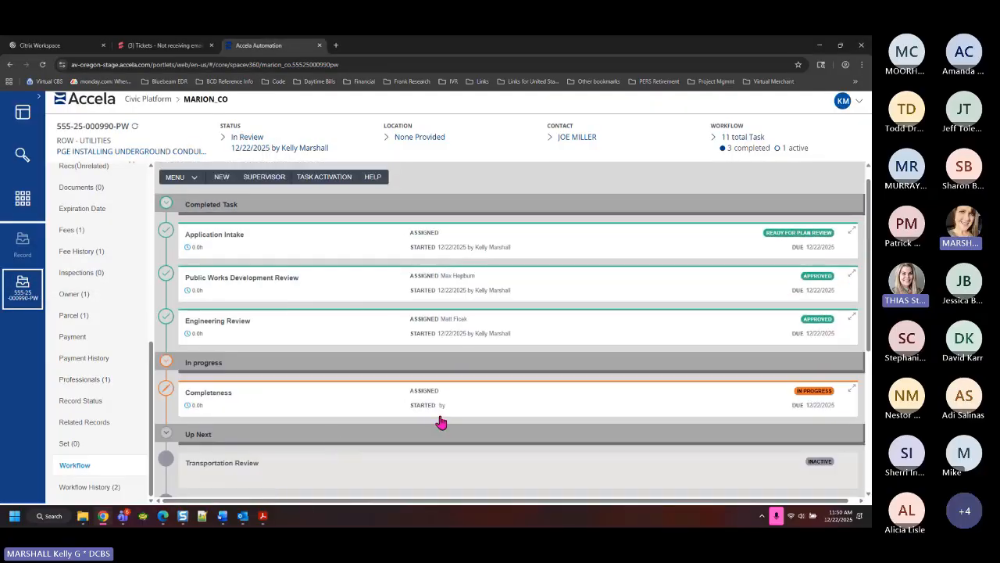
Choose Ready to Issue for Completeness and select the auto-filled 'Current balance = $0.00' comment
left_click(210, 394)
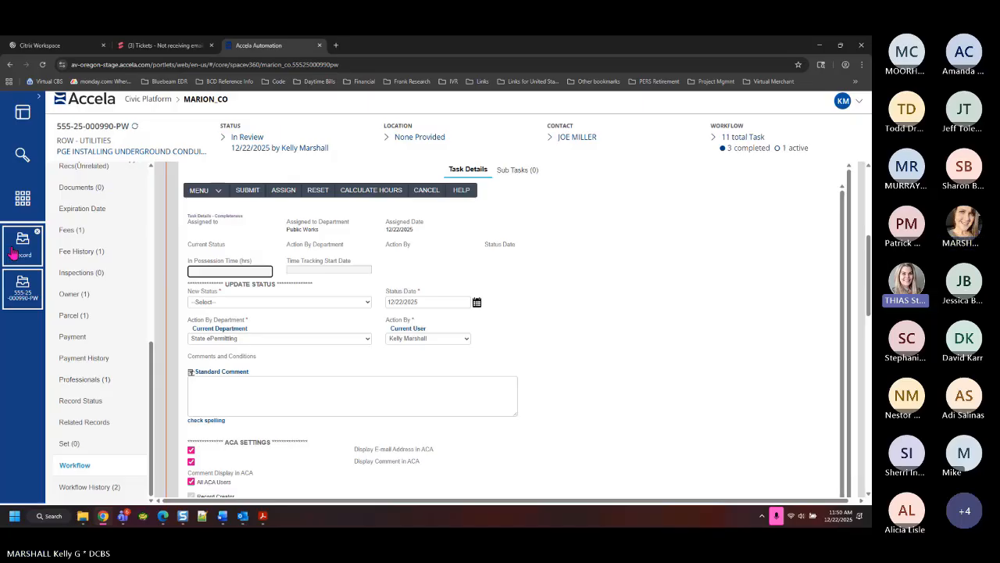
left_click(351, 307)
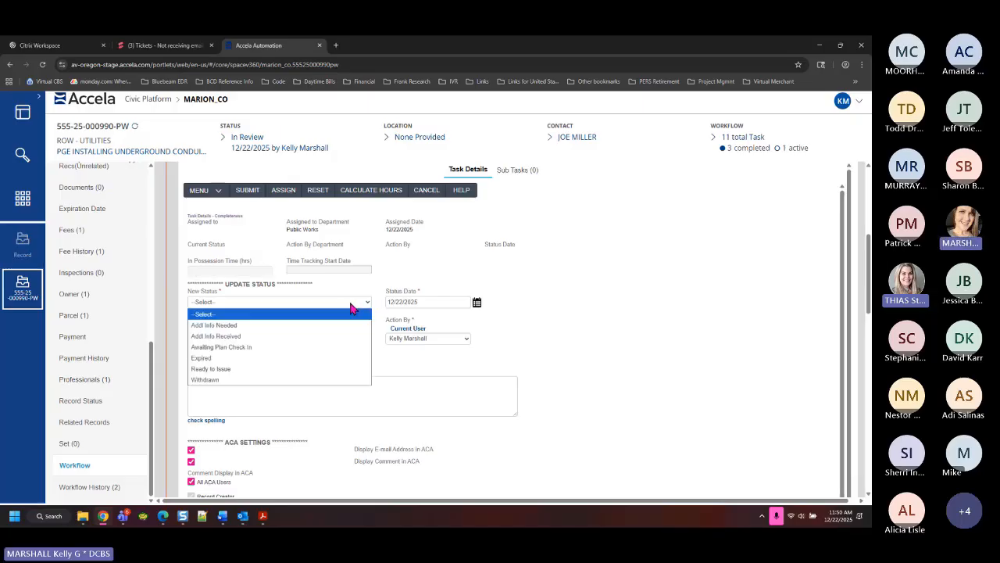
left_click(244, 371)
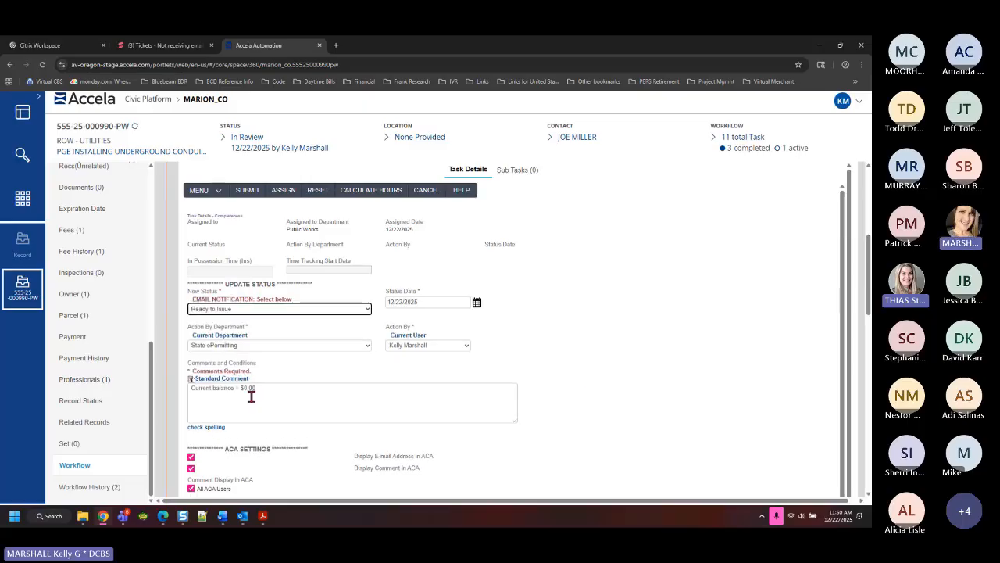
left_click_drag(258, 391, 133, 401)
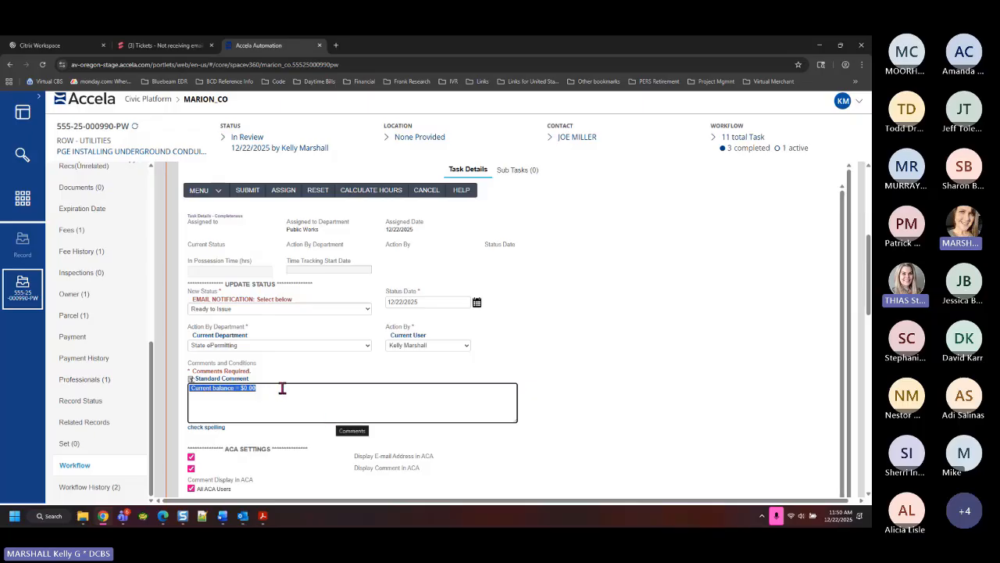
scroll(100, 273, "up", 3)
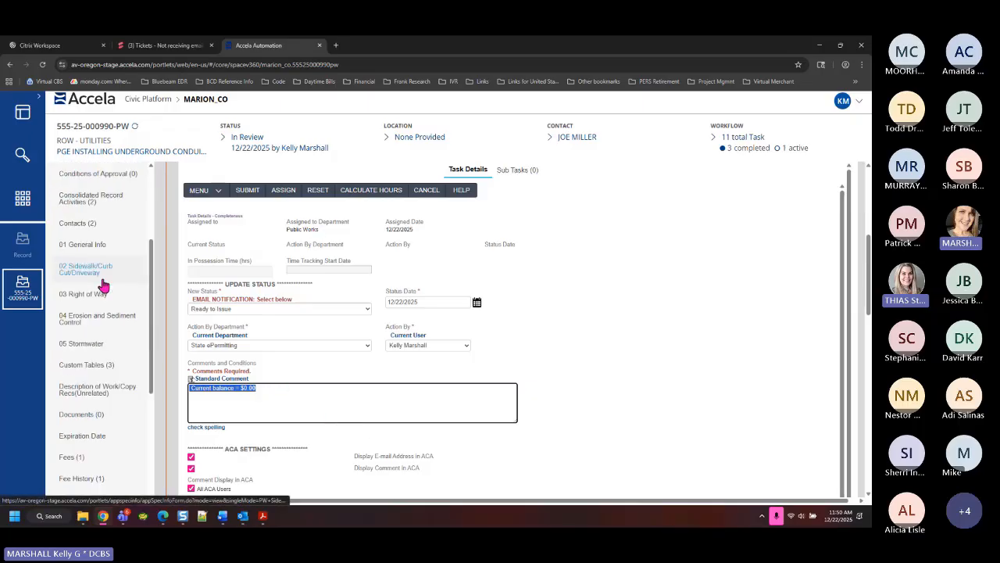
Invoice the $100.00 Work in the Right of Way Permit fee from the record's Fees list
left_click(71, 458)
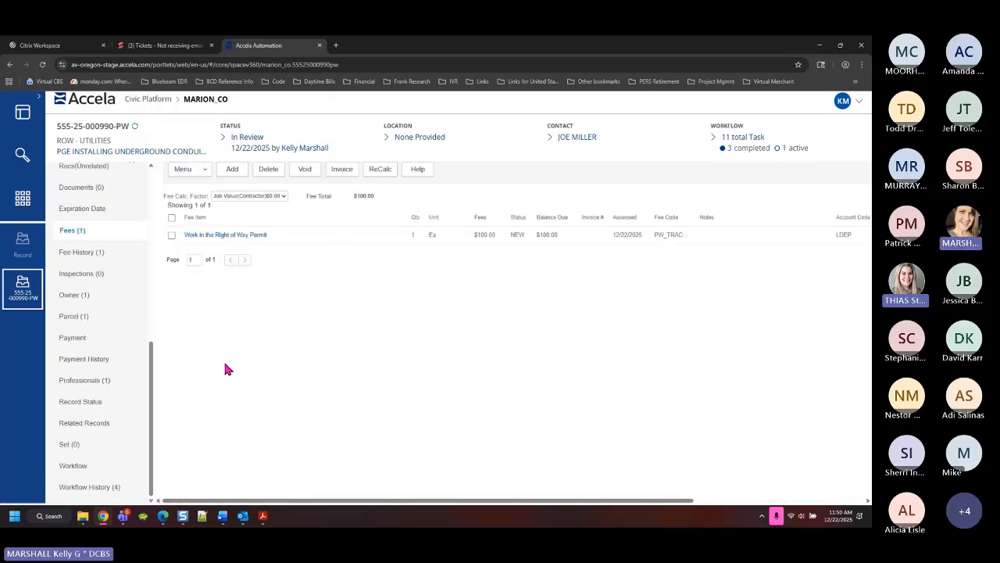
left_click(172, 235)
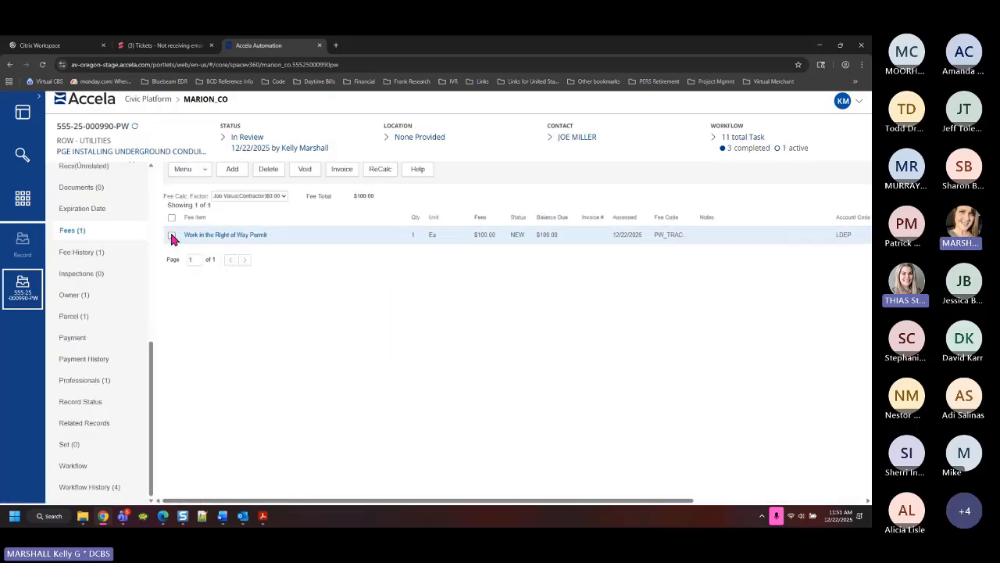
left_click(340, 172)
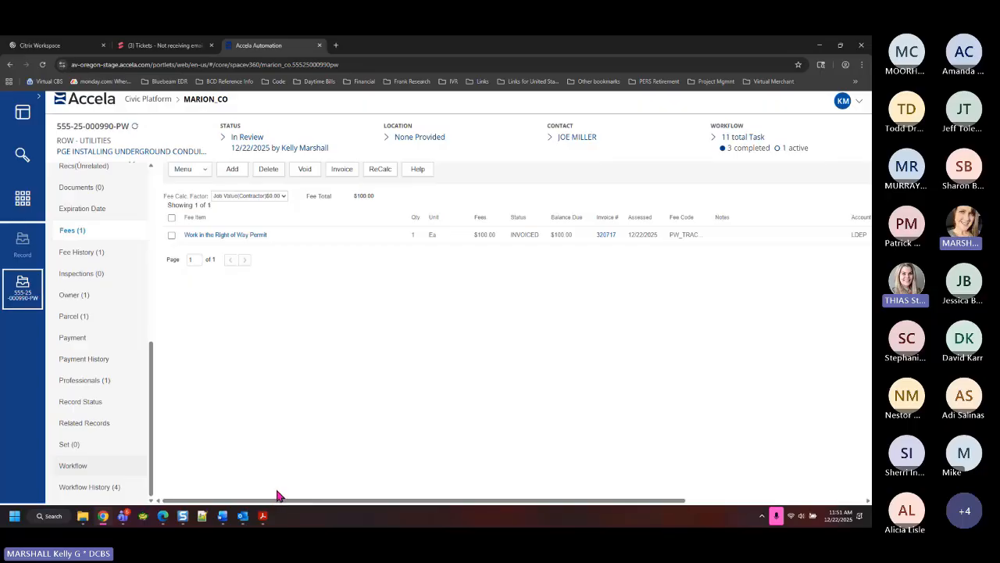
left_click(80, 471)
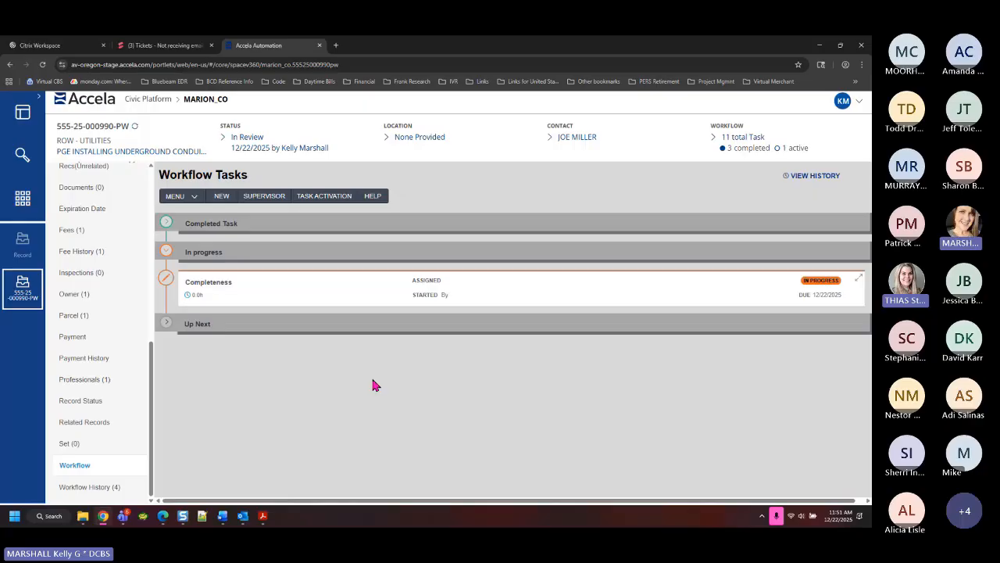
Choose Ready to Issue for Completeness and select the 'Current balance = $100.00' comment text
left_click(264, 290)
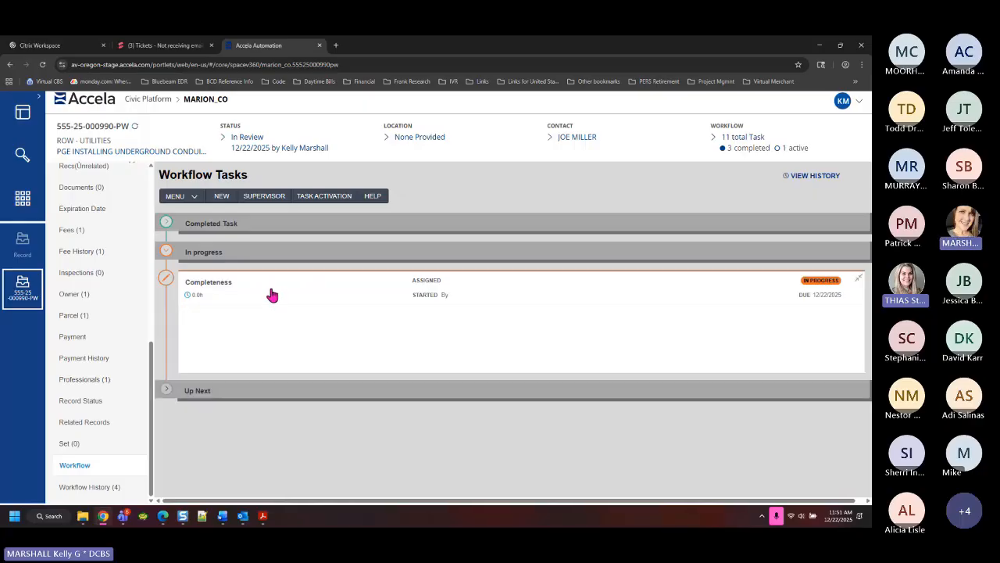
scroll(258, 297, "down", 2)
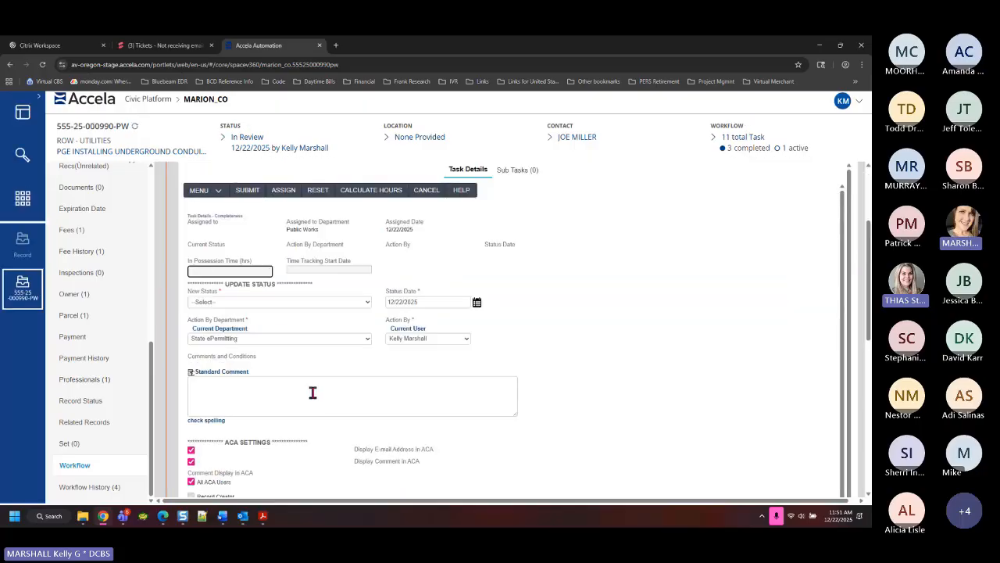
left_click(262, 304)
left_click(235, 369)
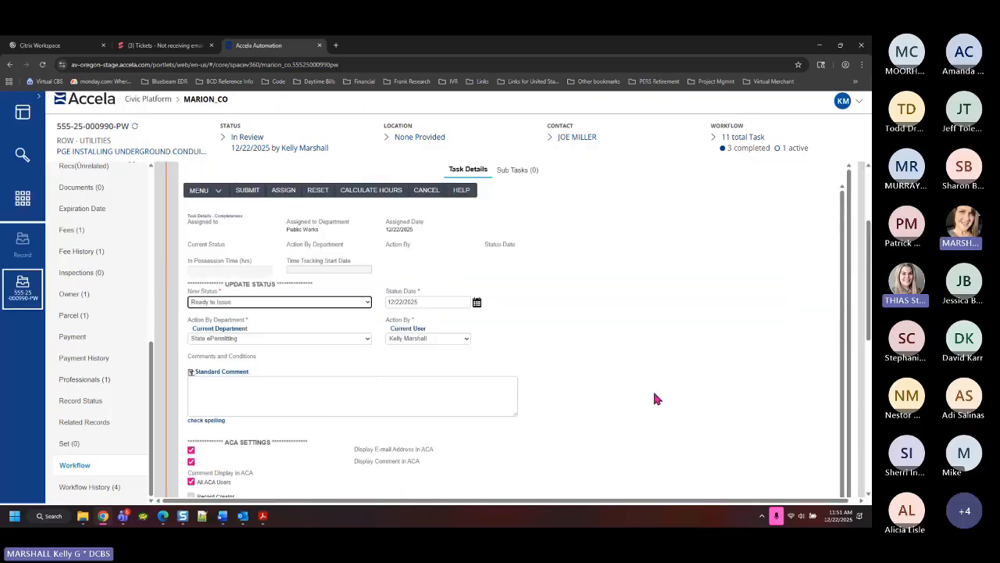
left_click(210, 402)
left_click_drag(266, 389, 164, 386)
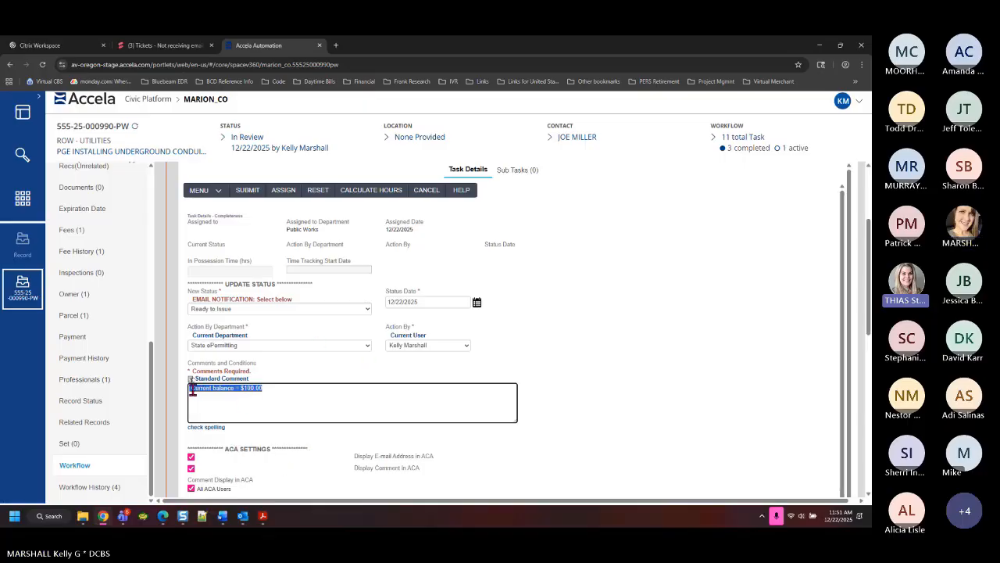
Prefix the comment with 'YOUR PERMIT IS NOW READY TO ISSUE - PLEASE PAY THE FOLLOWING FEES' payment instructions
left_click(218, 392)
type("YOUR PERMIT ")
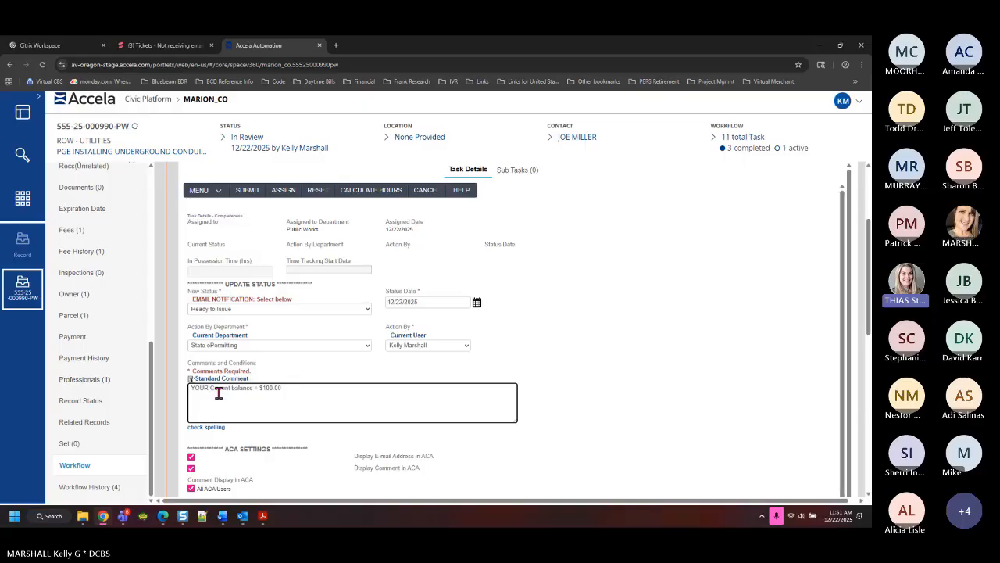
type("IS NOW RE")
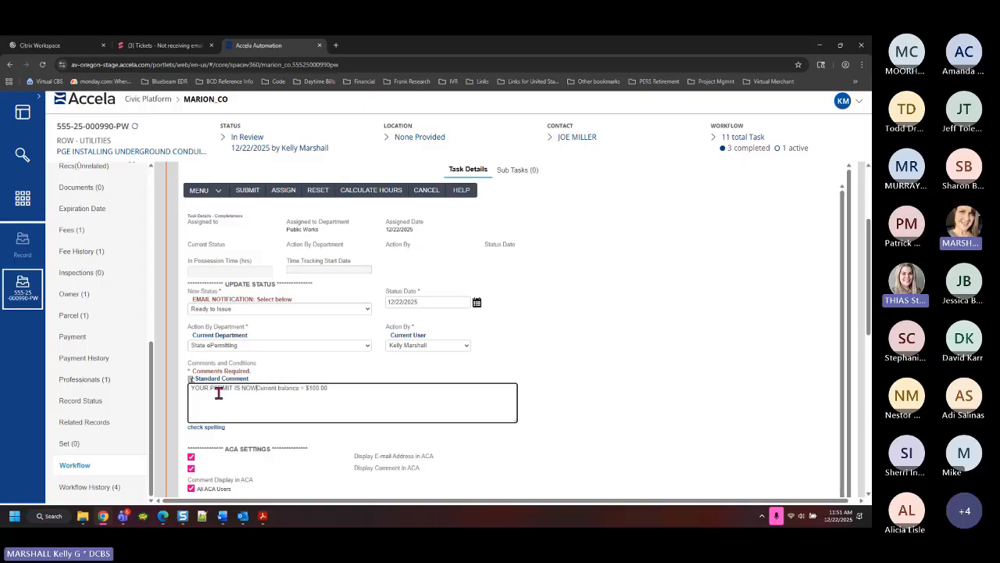
type("ADY TO ISSUE - ")
type("PLEASE PAY T")
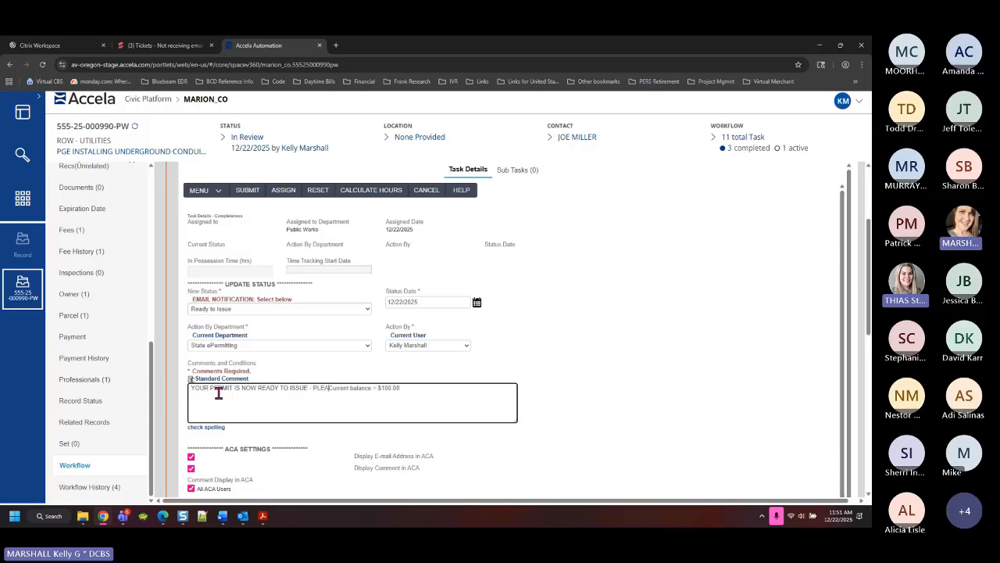
type("HE FOLLOWING FE")
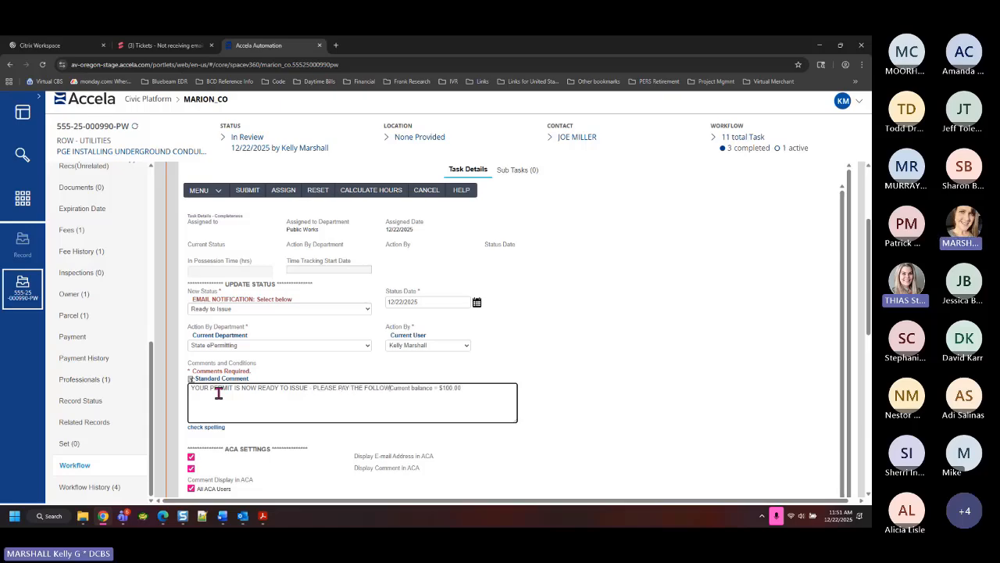
type("S ")
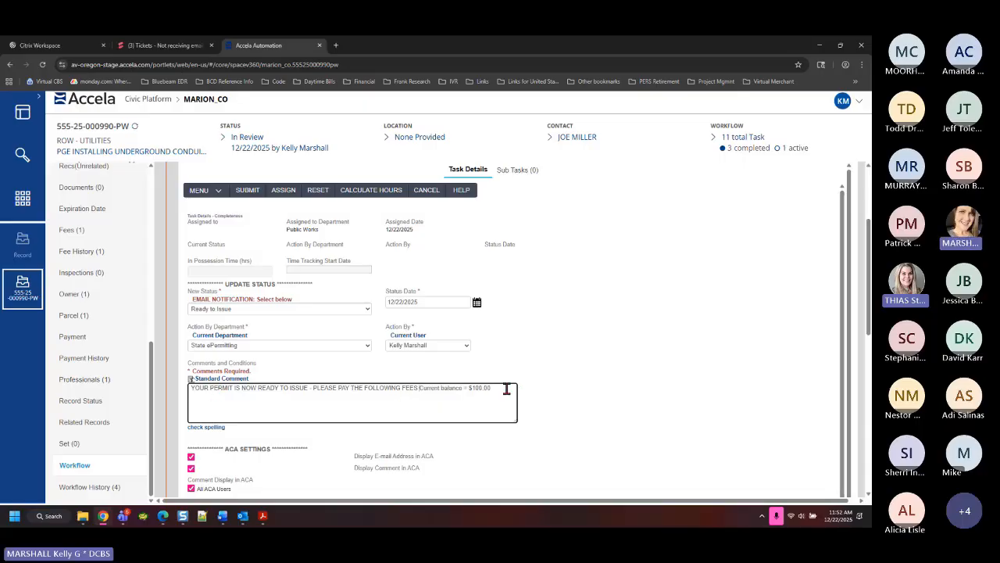
type(" - USING THE LINK PROVIDED IN THIS EMAIL. ")
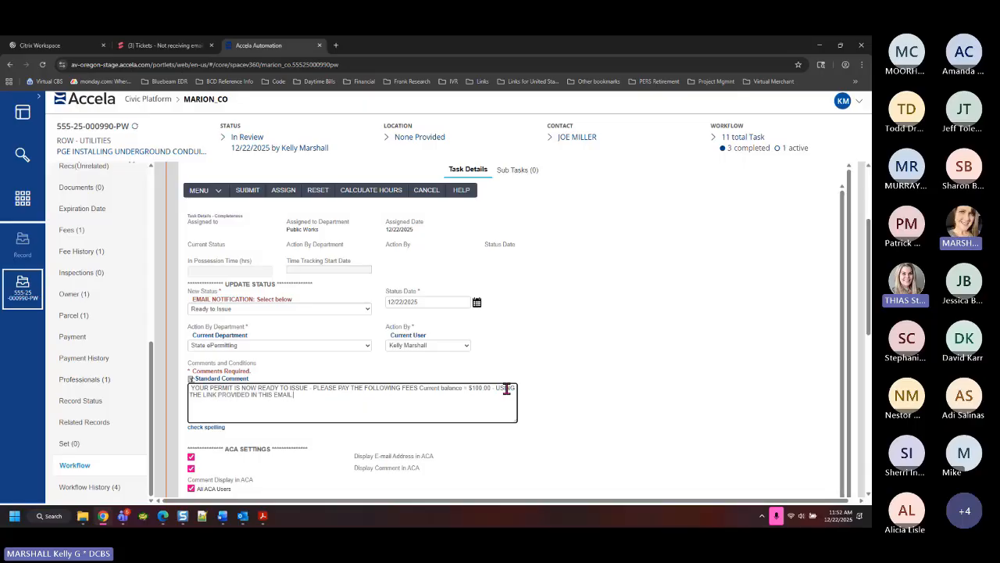
type("YOUR")
type(" APPROVED")
type(" S")
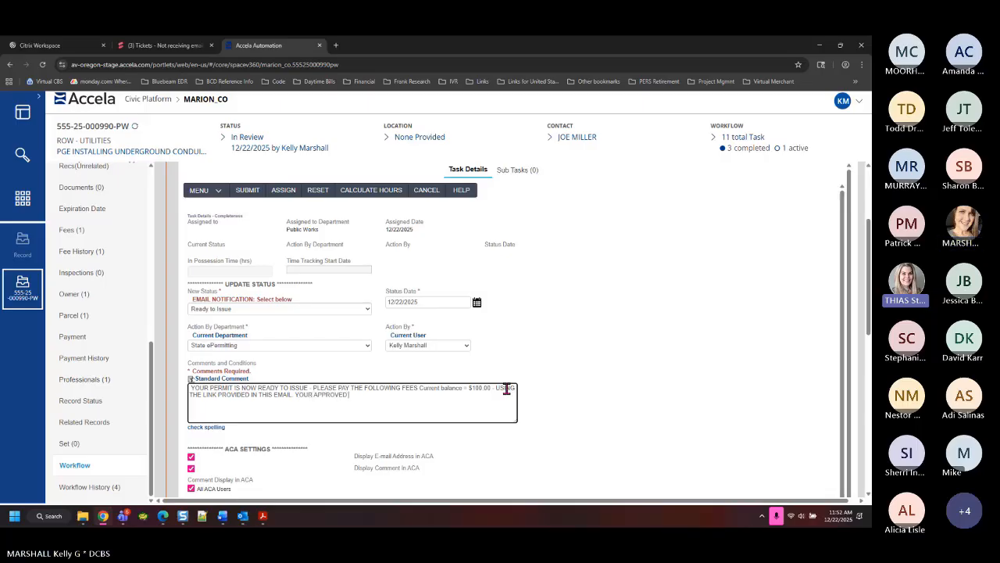
type("TAMPED P")
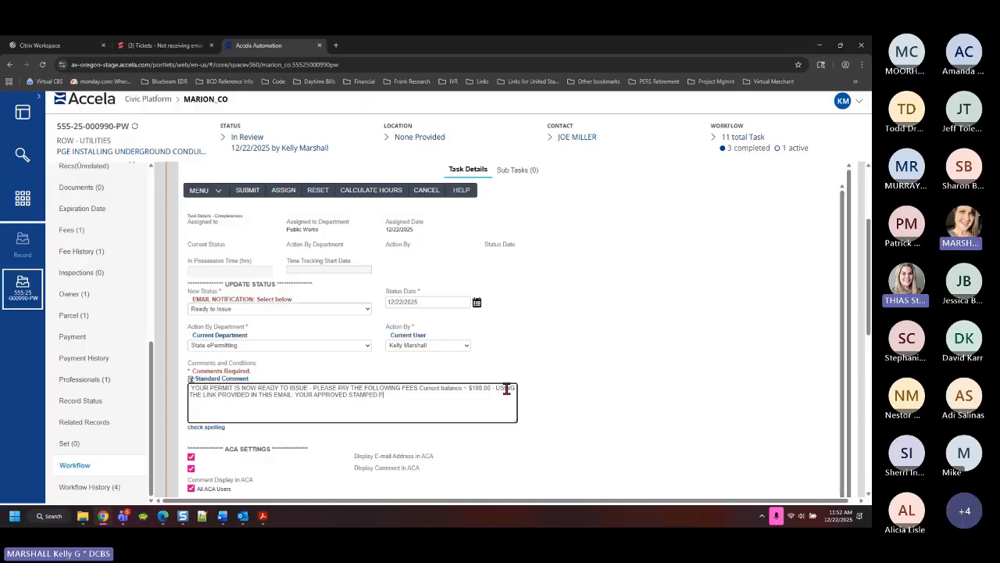
type("LANS WILL NOT BE RELEASED")
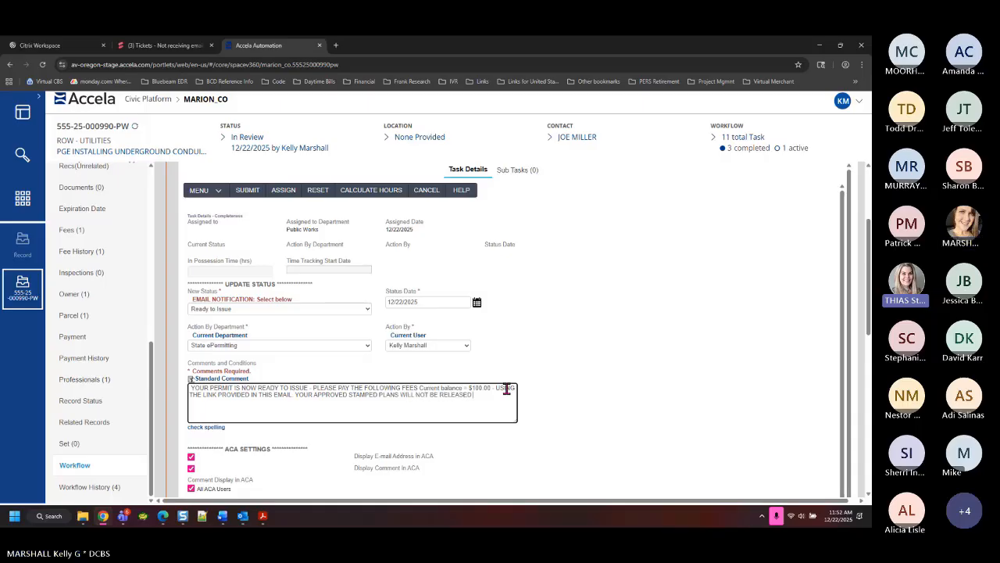
type(" UNTIL ISSUANCE.")
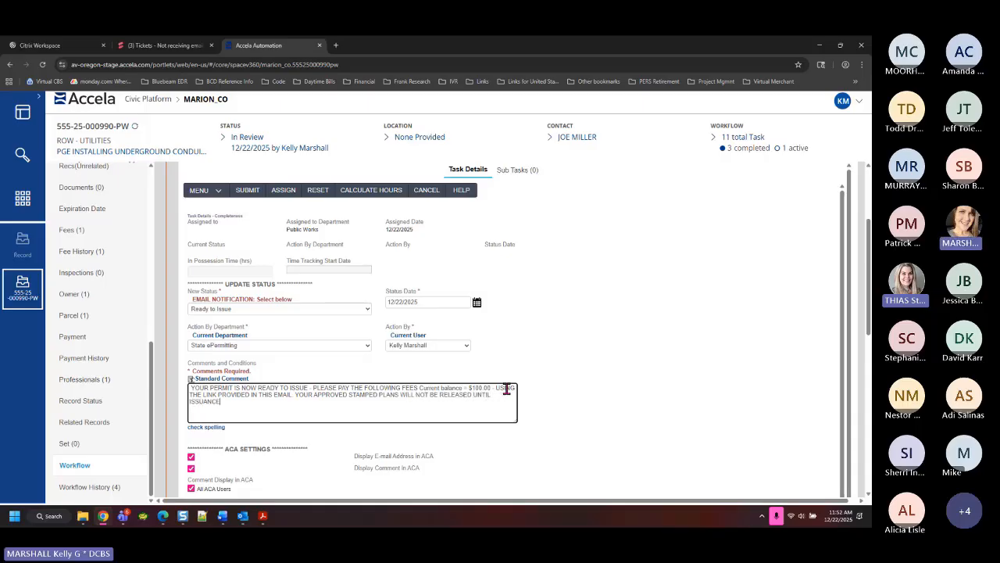
type(" FEES ARE PA")
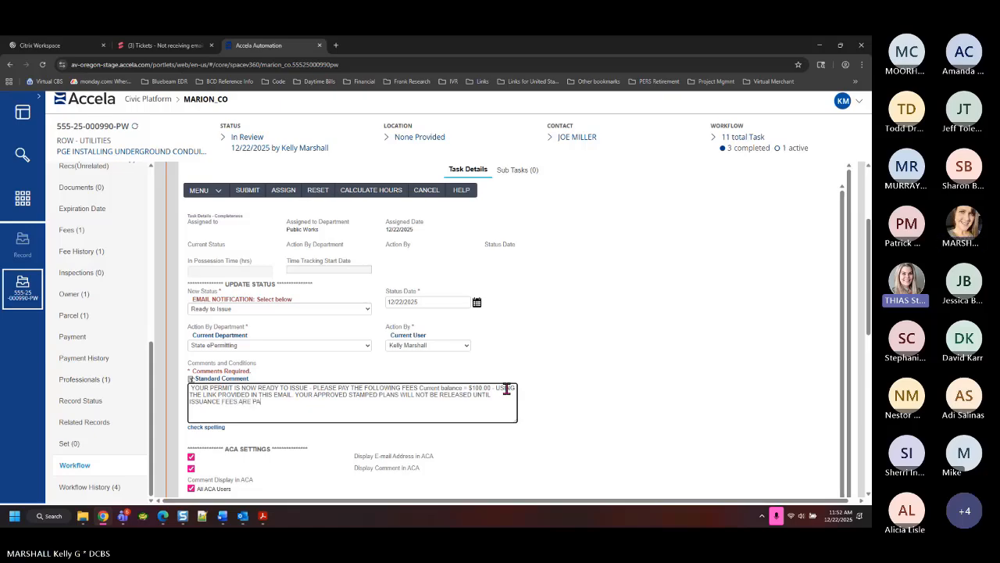
type("ID IN FULL.")
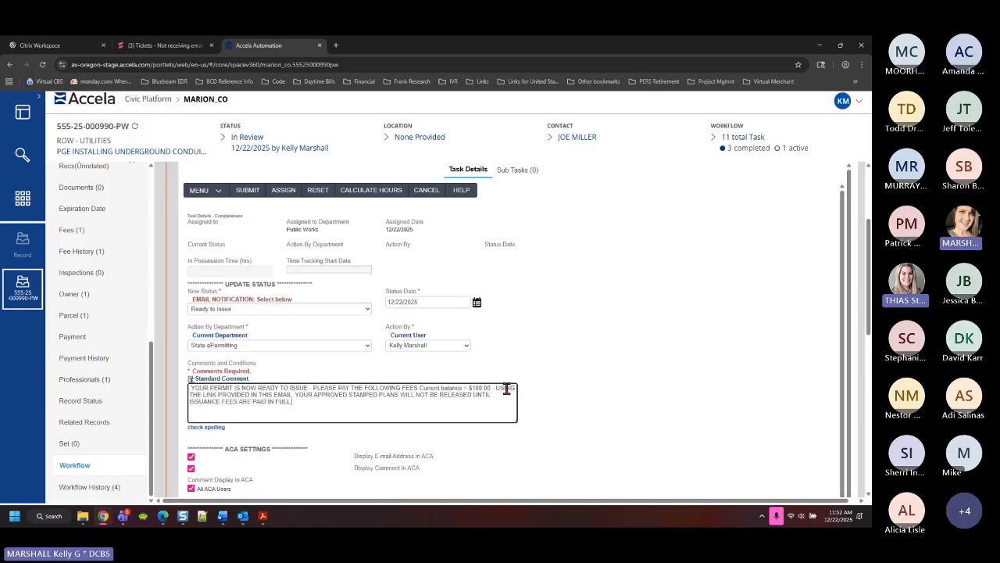
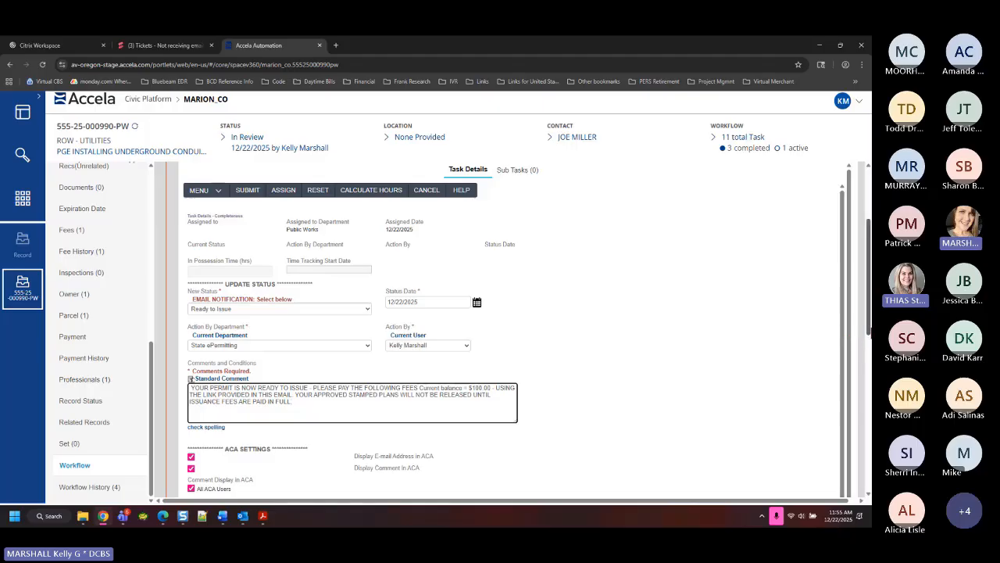
Review the licensed professional, building users and public works Workflow Email recipients, leaving them unchanged
scroll(508, 328, "down", 4)
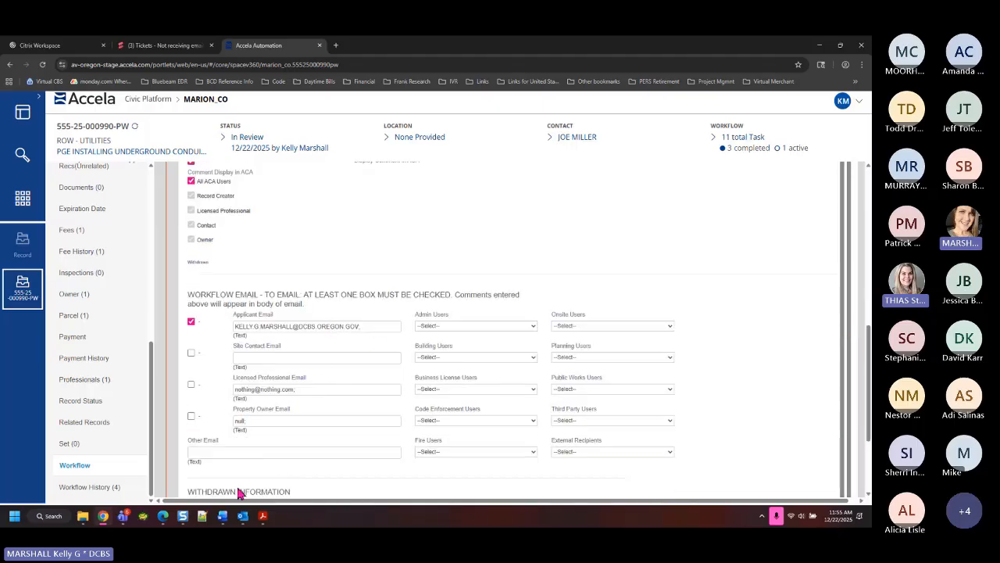
left_click(191, 384)
left_click(191, 385)
left_click(477, 358)
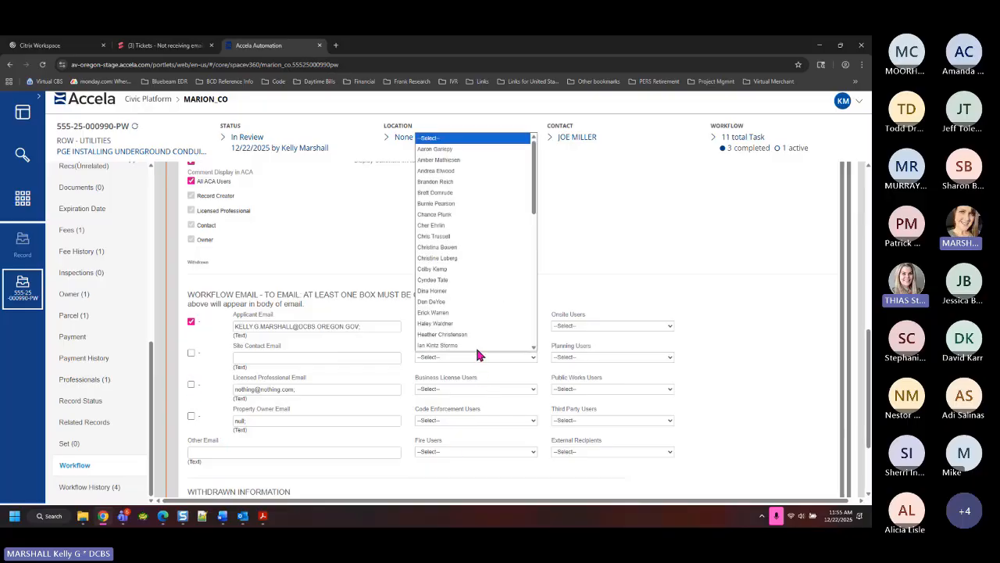
left_click(739, 398)
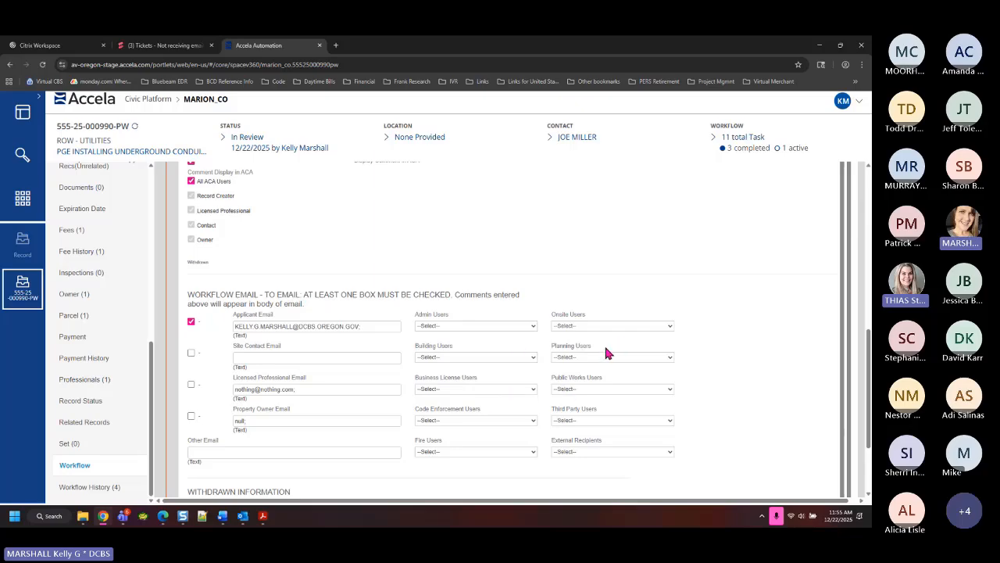
left_click(605, 390)
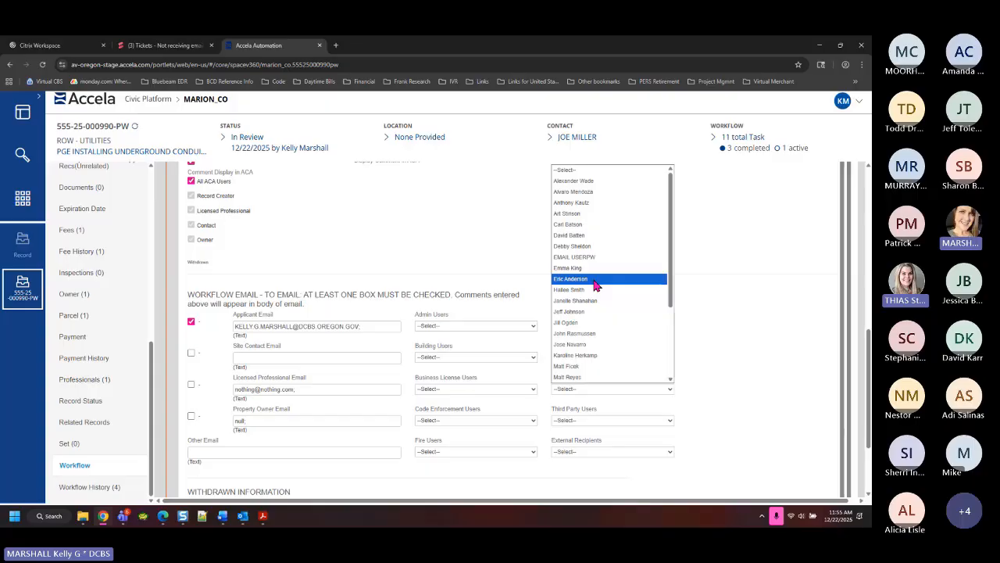
left_click(483, 260)
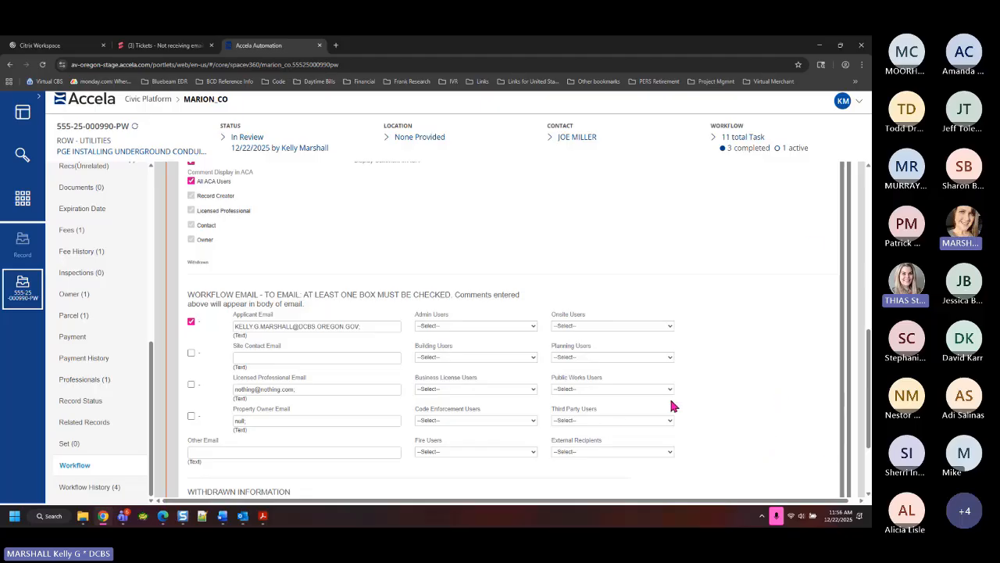
scroll(497, 330, "up", 3)
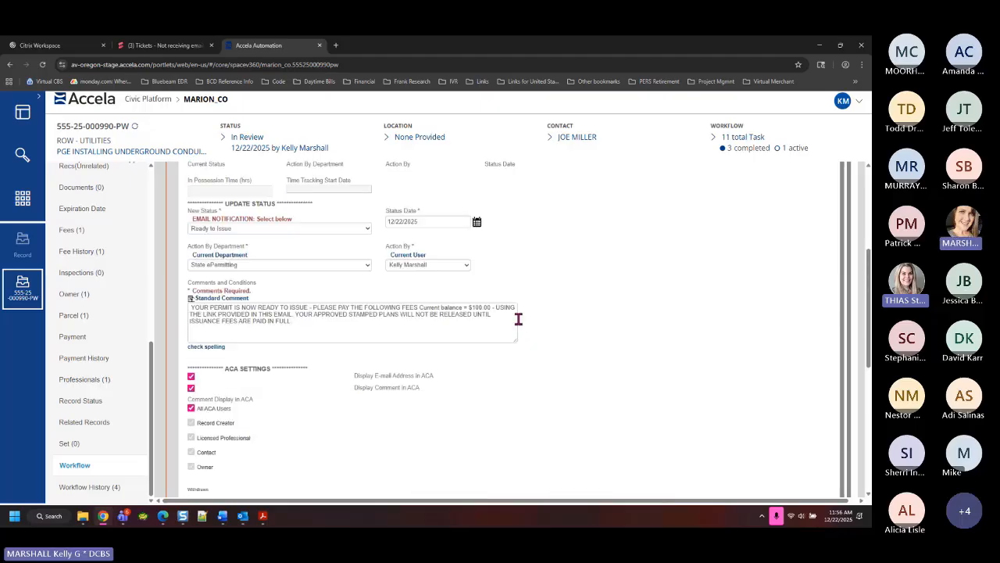
scroll(313, 250, "up", 3)
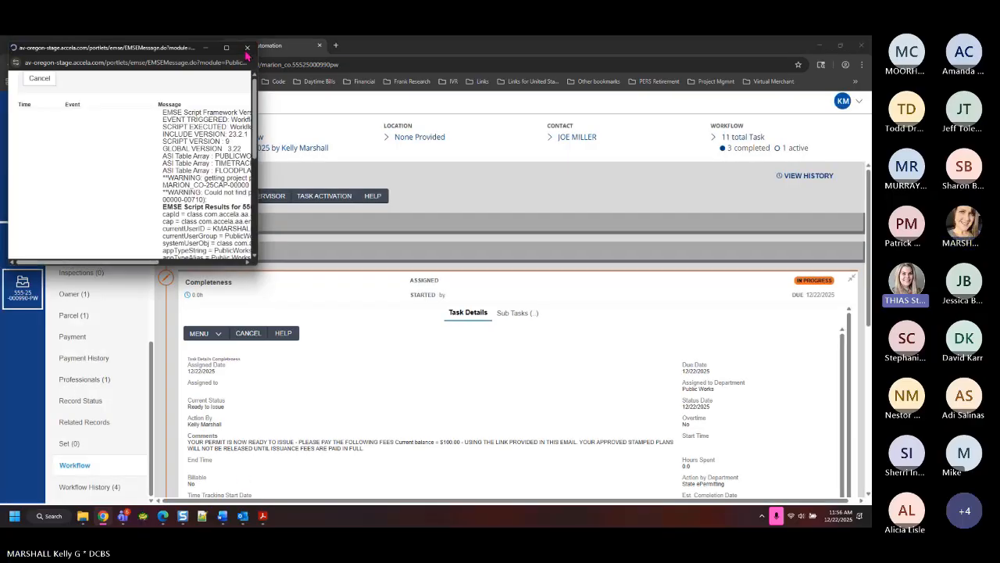
Close the script results, then read and close the permit-ready notification email in Outlook
left_click(247, 47)
scroll(469, 346, "down", 2)
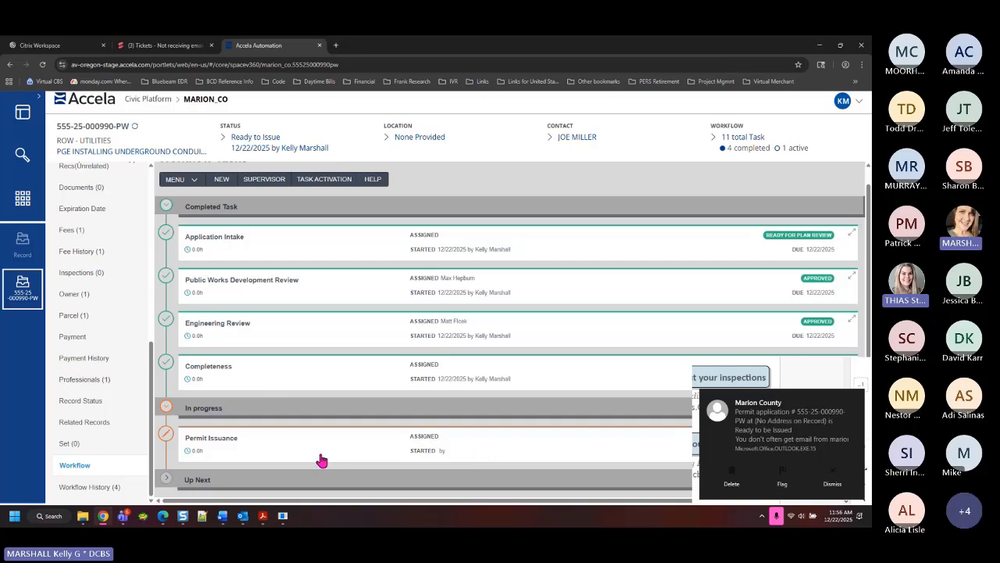
left_click(805, 433)
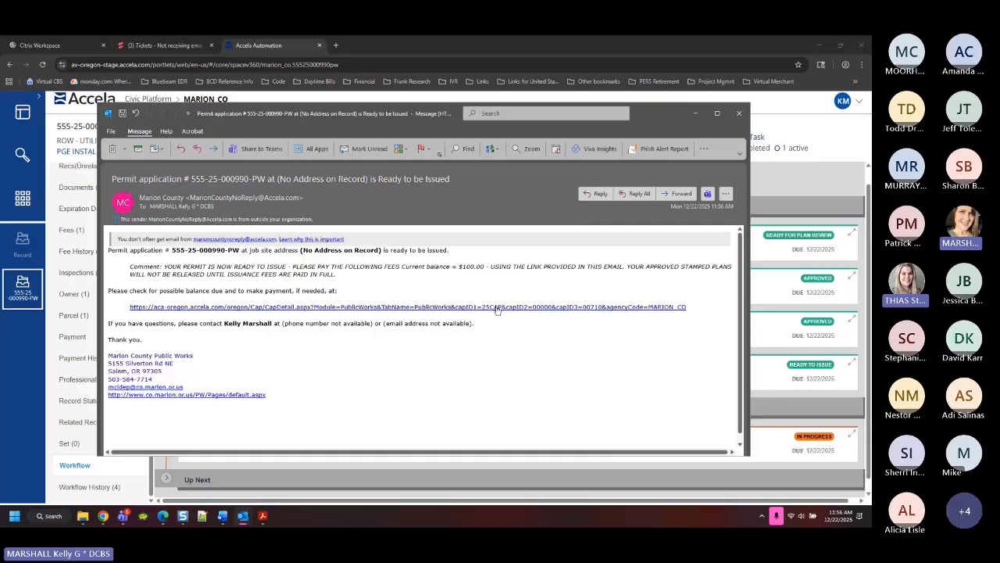
left_click(739, 112)
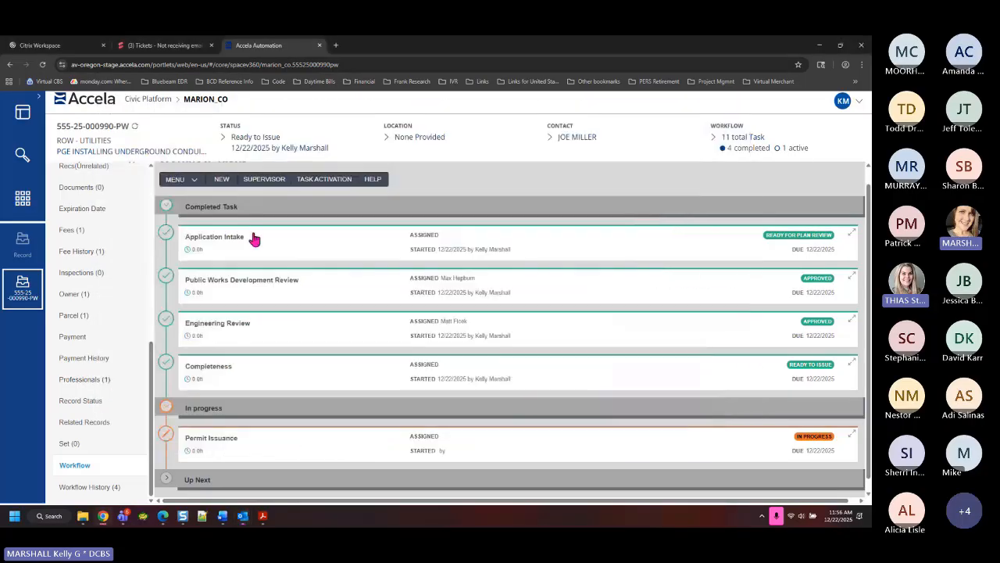
From Fees go to the record's Payment summary and start paying the $100.00 invoice
left_click(82, 232)
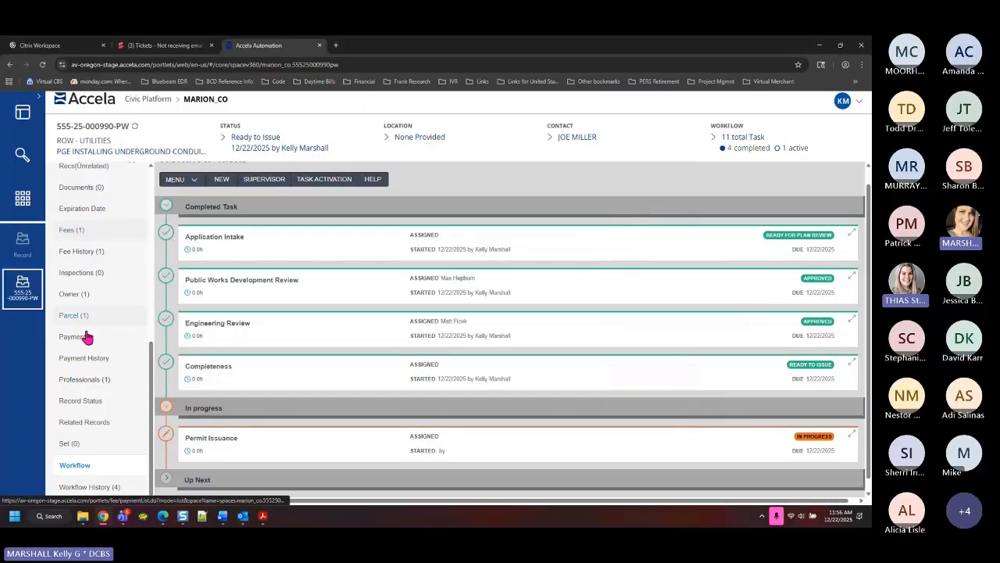
scroll(82, 422, "down", 10)
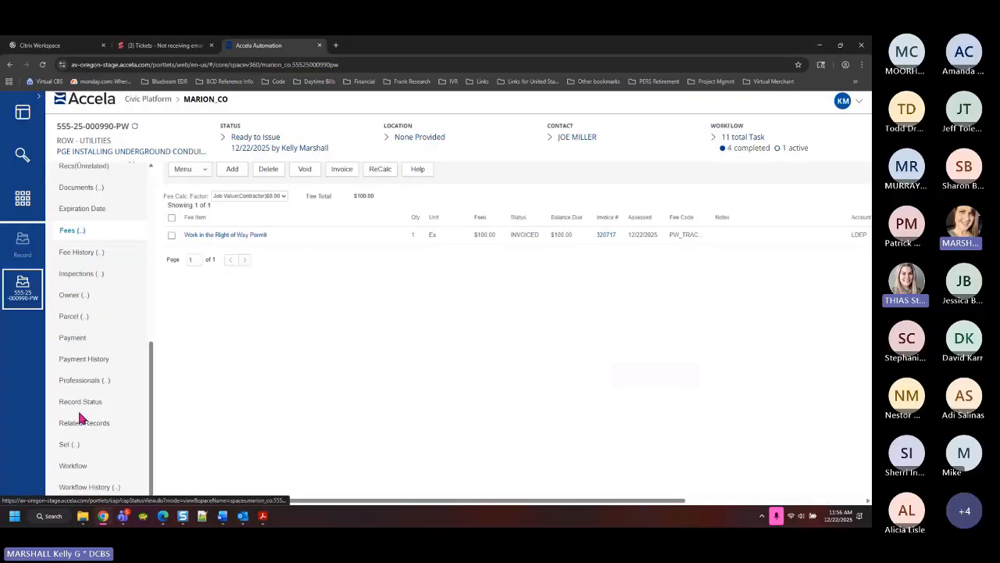
left_click(79, 339)
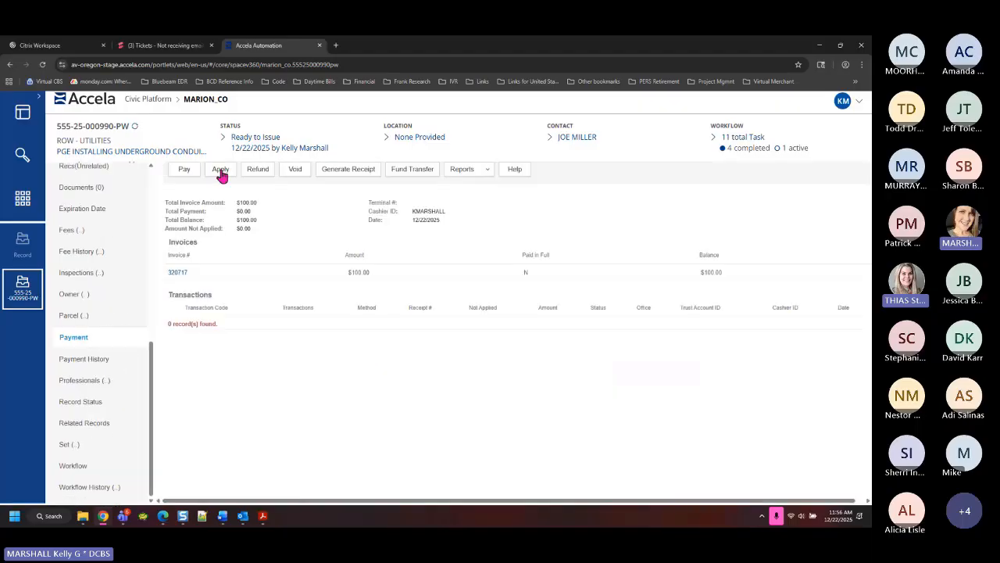
left_click(185, 170)
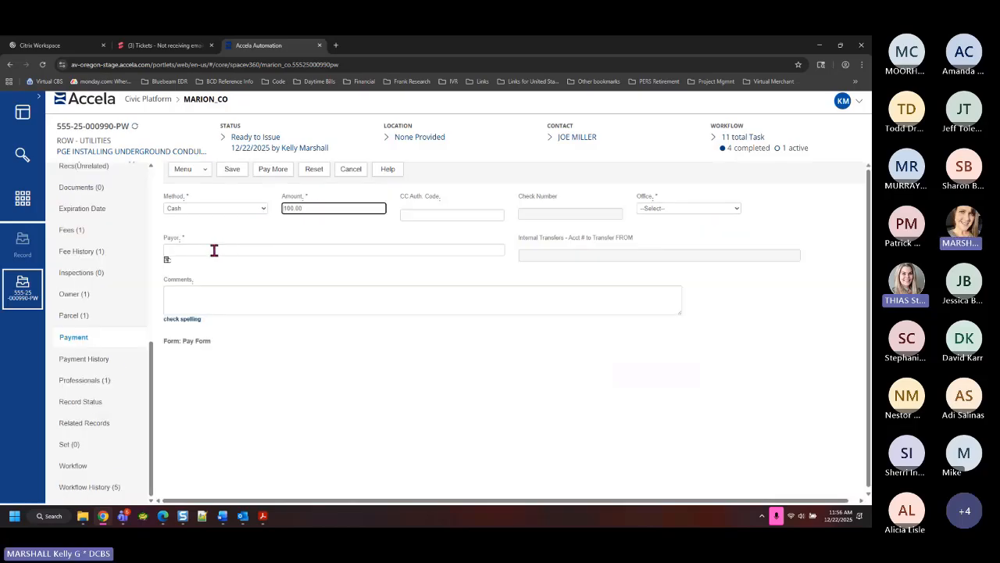
Pick the agent contact as payor via lookup and save the $100.00 cash payment
left_click(166, 263)
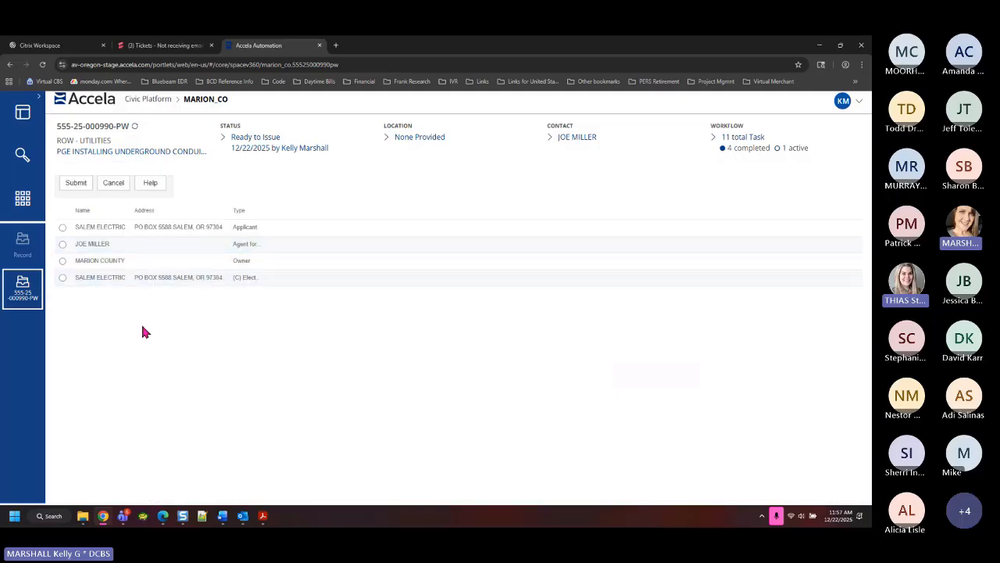
left_click(62, 244)
left_click(66, 188)
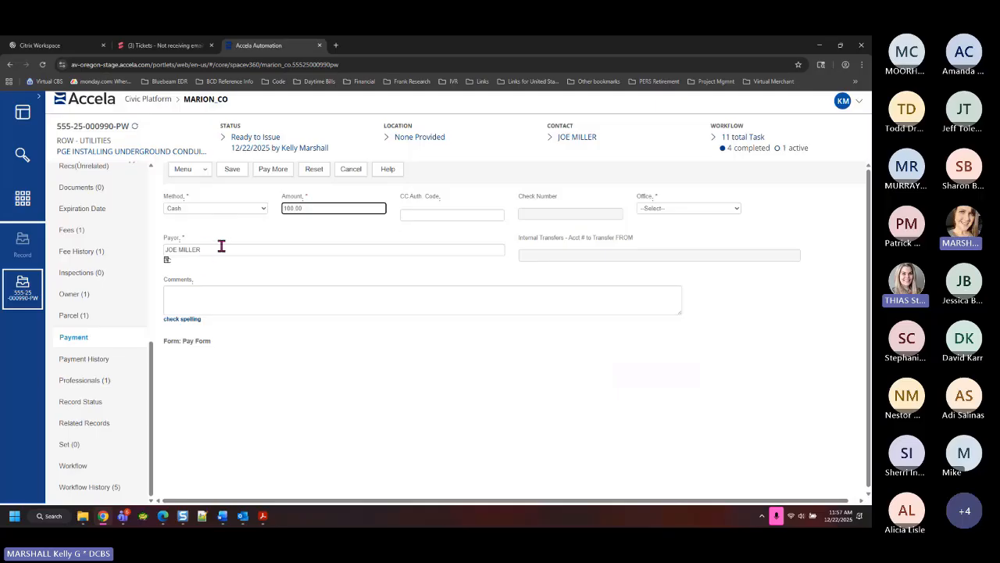
left_click_drag(221, 245, 123, 250)
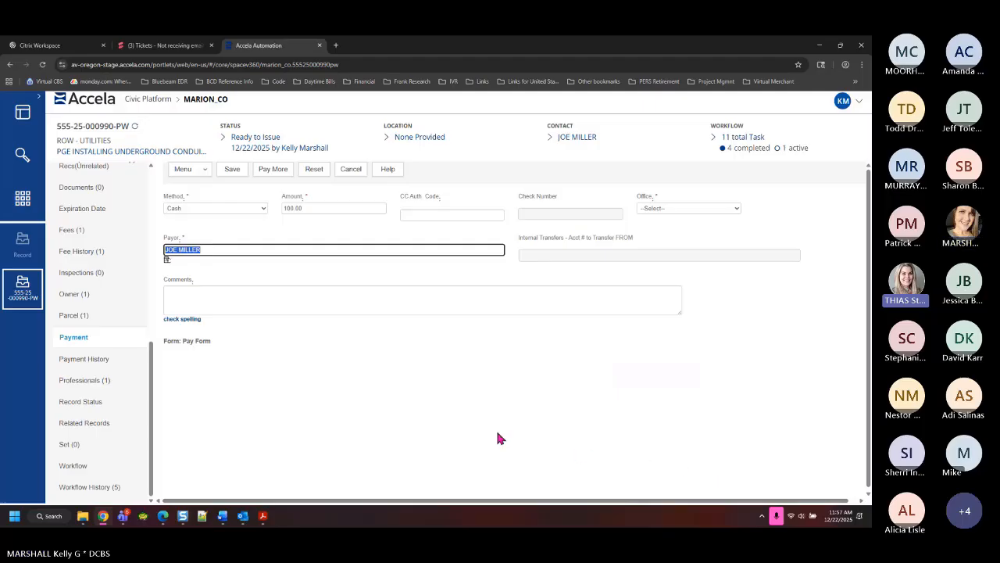
left_click(232, 173)
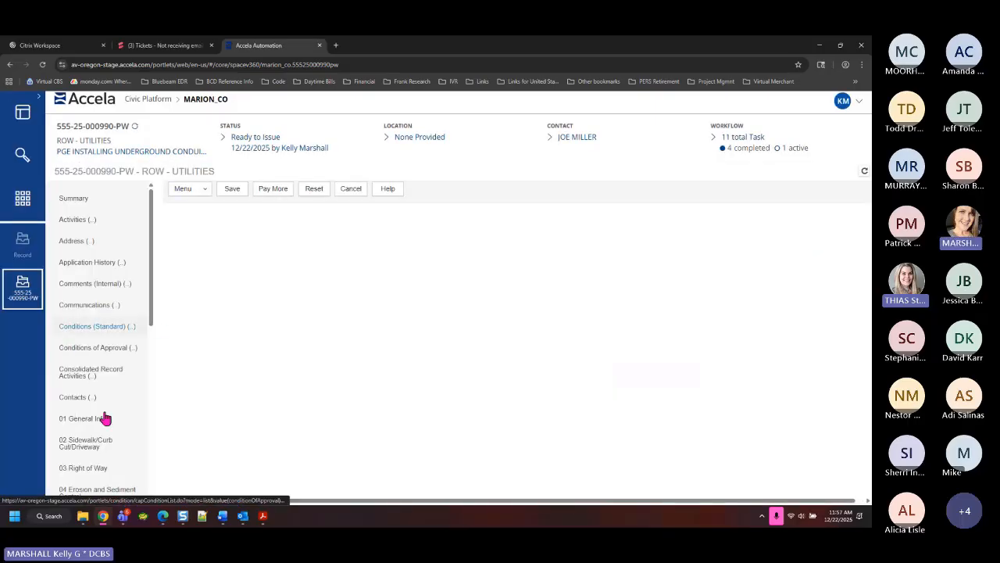
Go back to the record's Workflow and expand the Permit Issuance task details
scroll(109, 410, "down", 2)
scroll(83, 447, "down", 2)
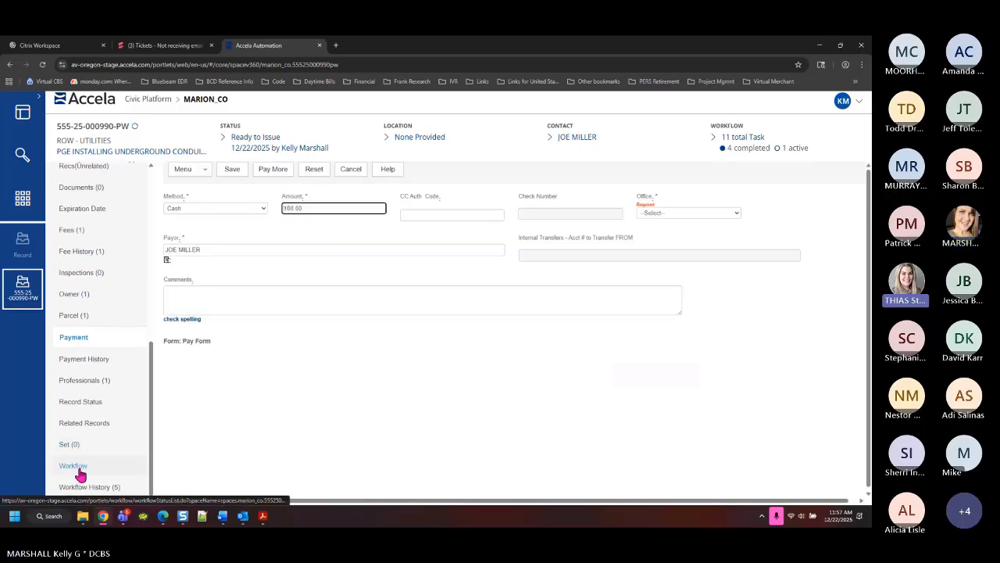
left_click(82, 472)
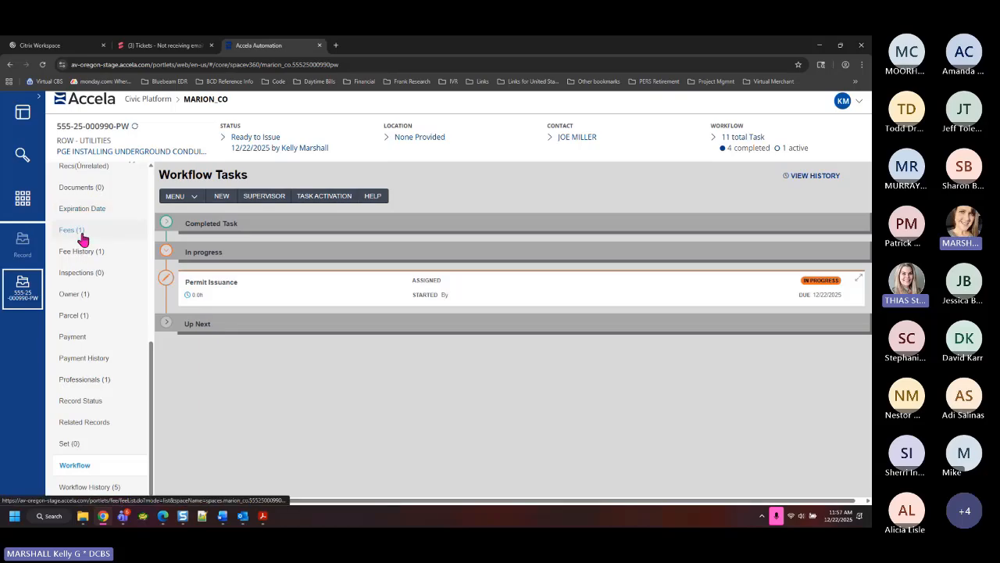
left_click(227, 289)
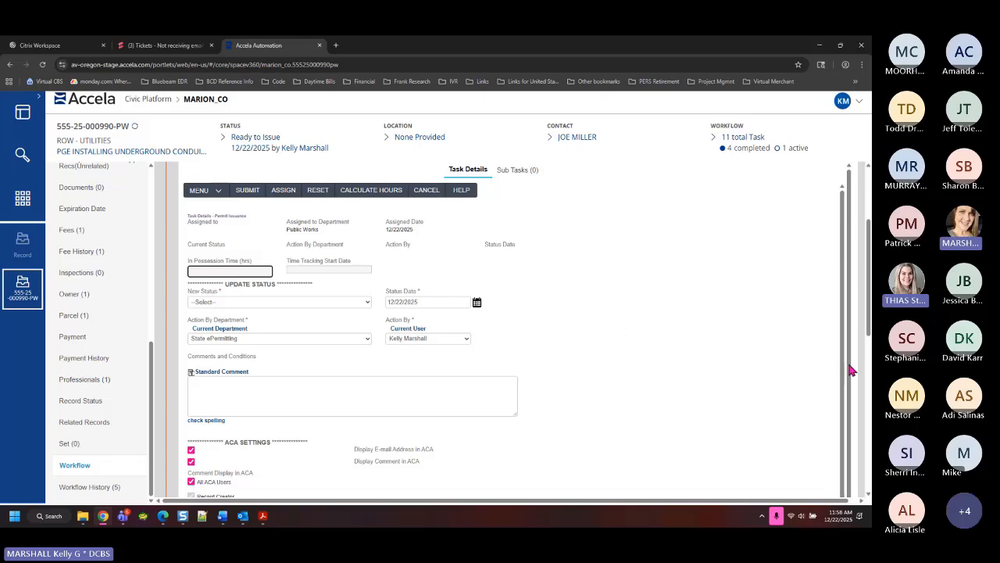
Check the Alert page (0 records), then return to the permit record's Permit Issuance task
left_click(22, 200)
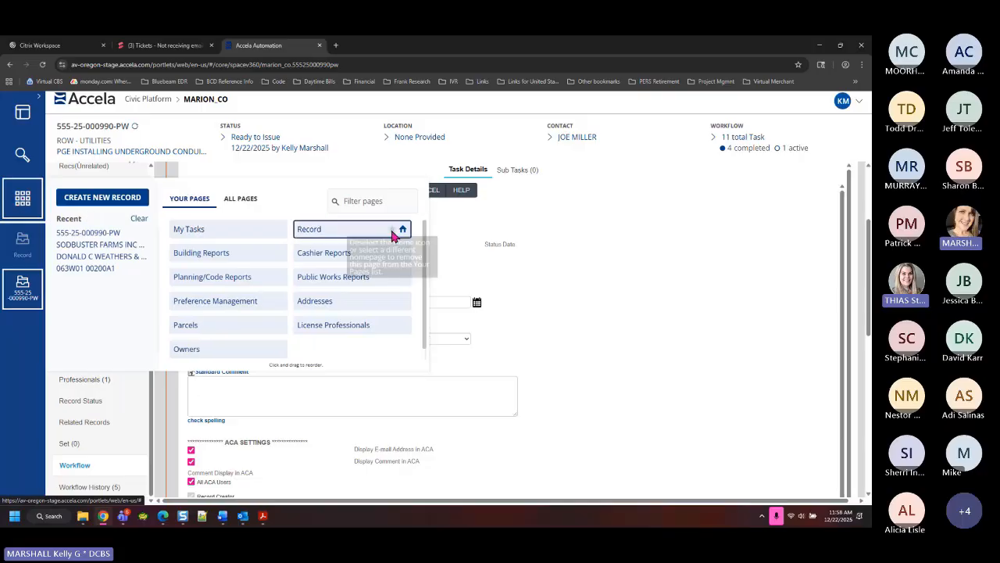
left_click(256, 201)
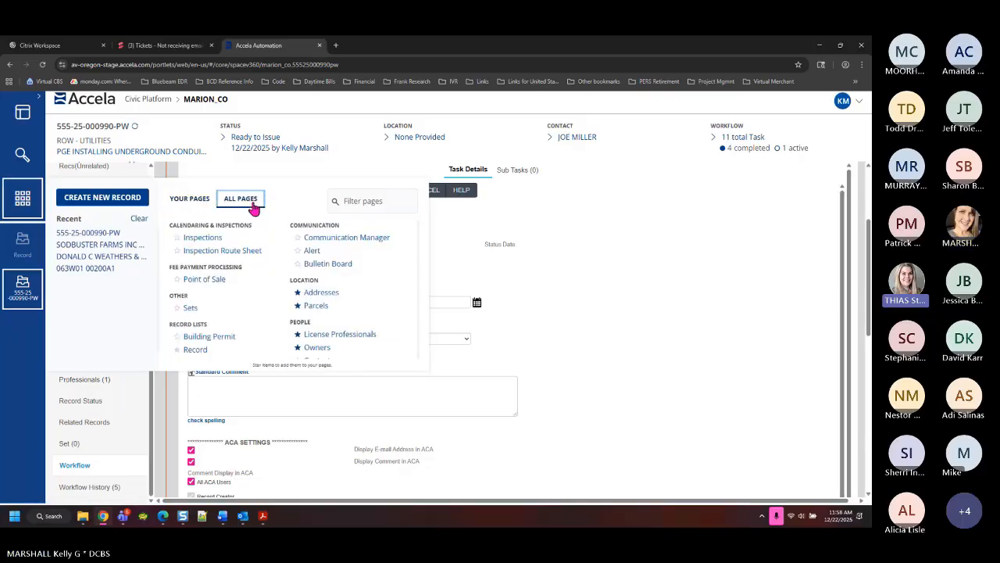
left_click(312, 253)
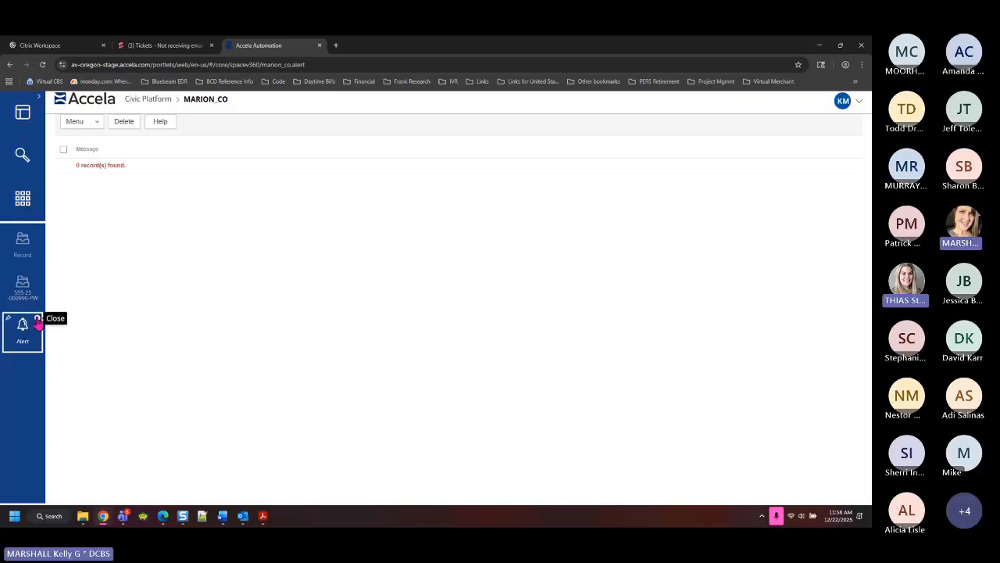
left_click(36, 319)
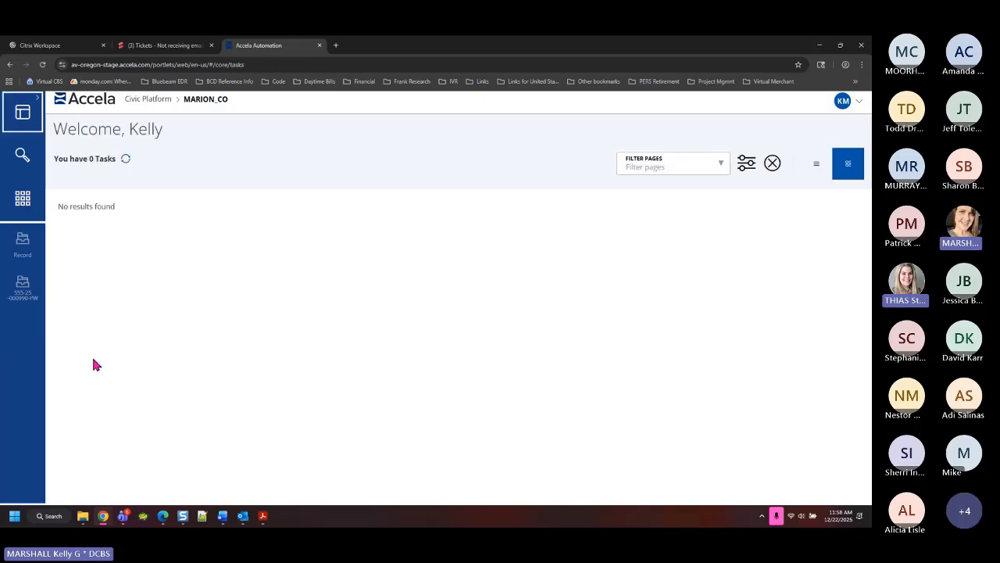
left_click(15, 303)
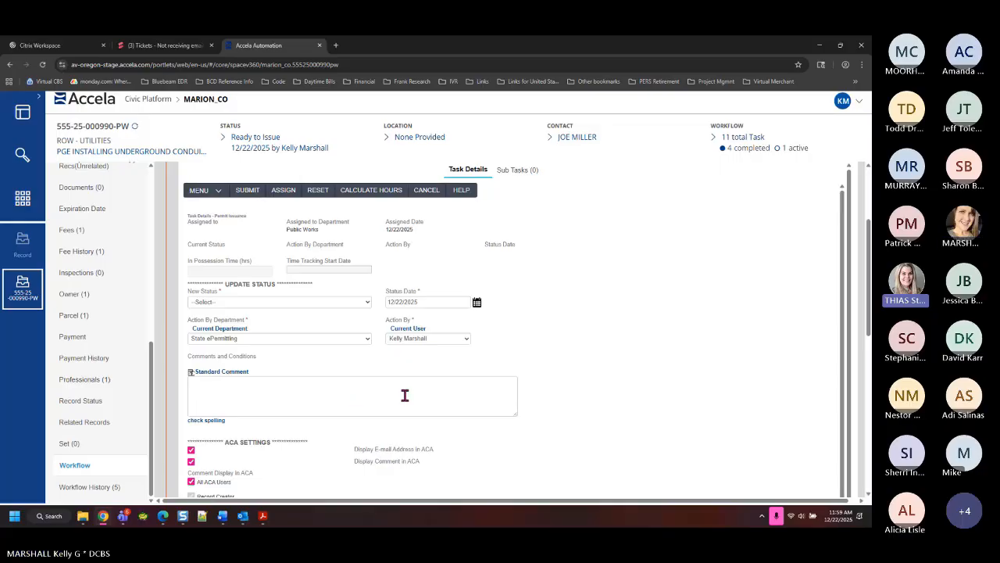
Set New Status to Permit Issued and review the licensed professional email recipient without changes
left_click(316, 302)
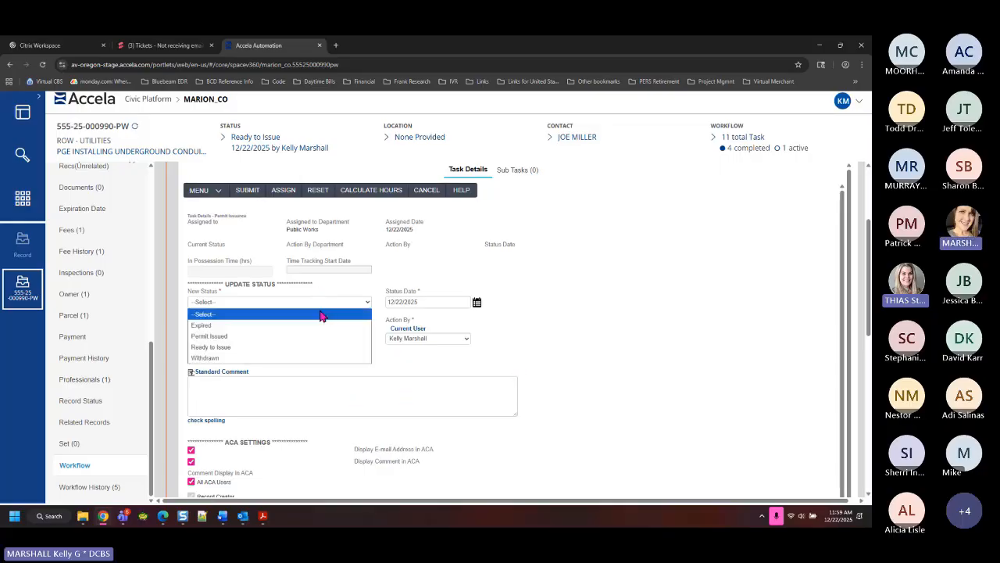
left_click(284, 342)
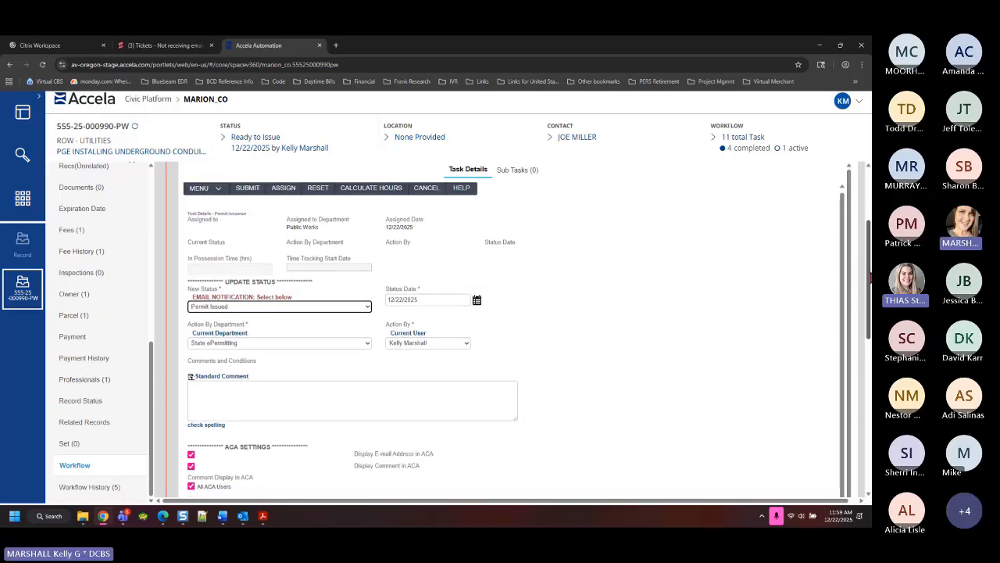
left_click_drag(866, 276, 866, 370)
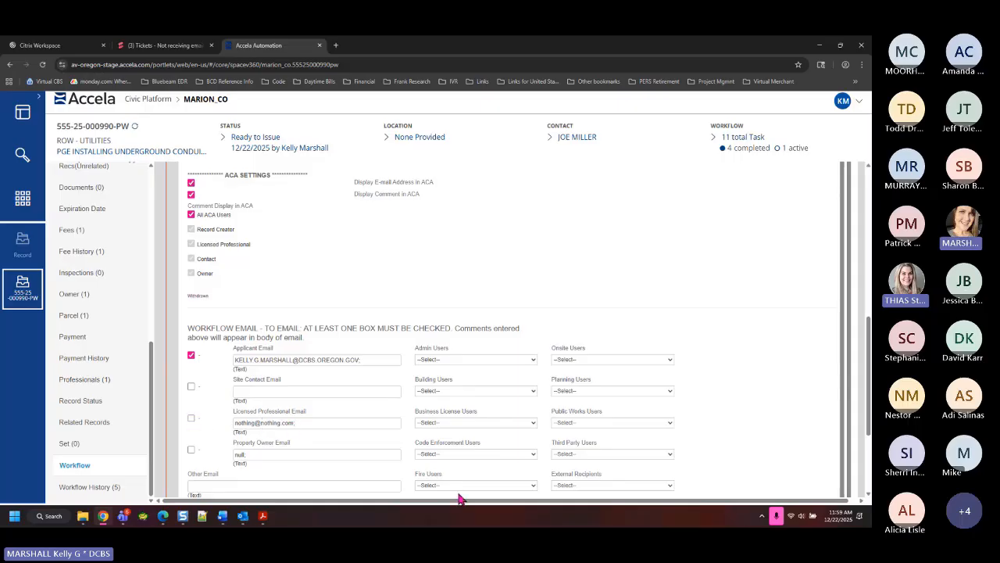
left_click(299, 422)
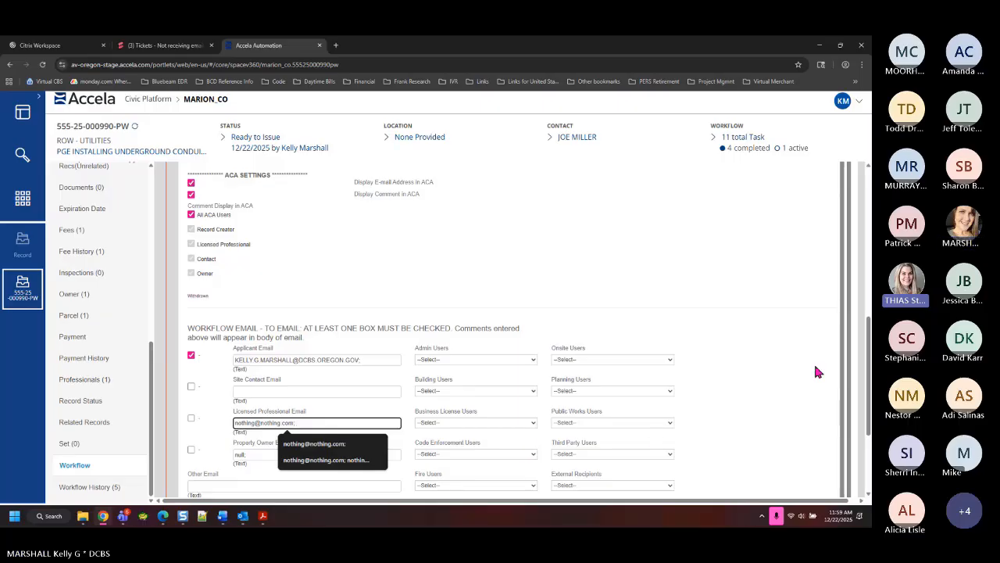
left_click(778, 354)
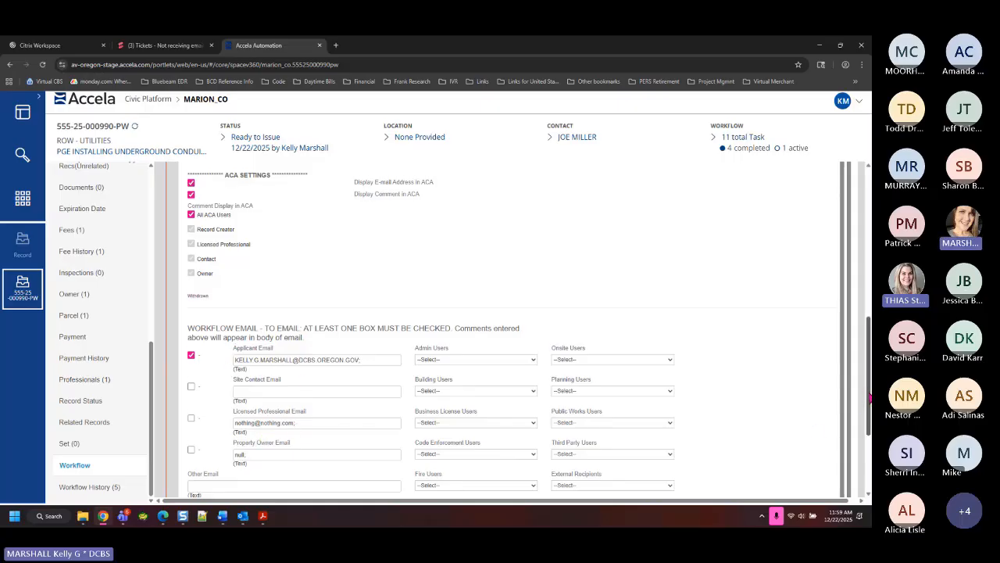
scroll(869, 399, "down", 3)
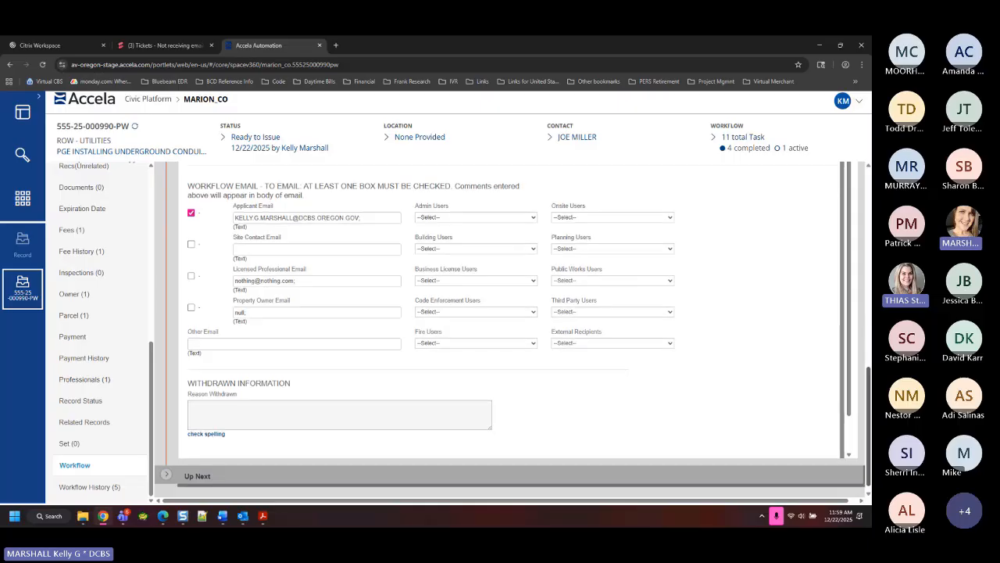
scroll(514, 332, "up", 5)
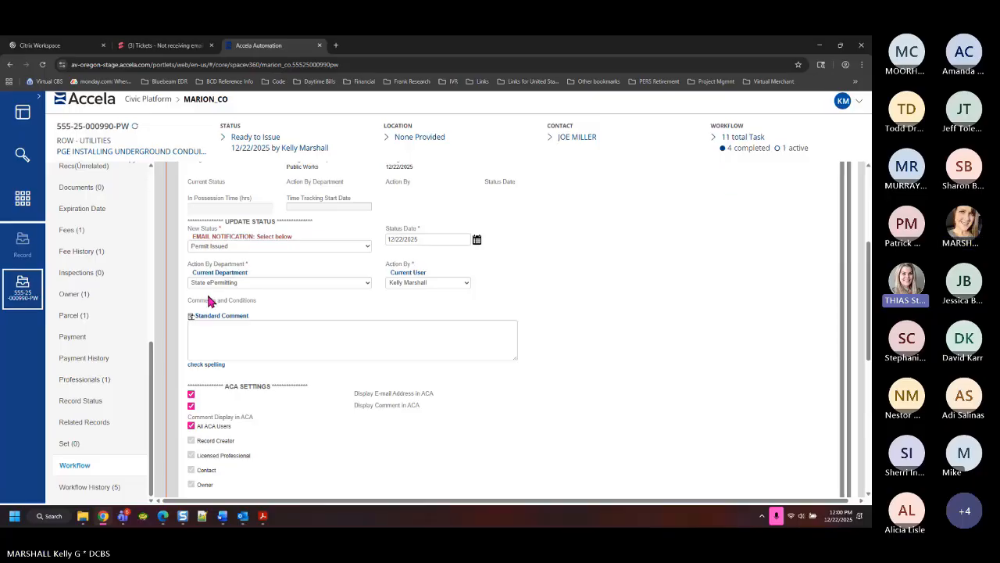
Maximize the EMSE message log and select its closing lines reporting the outstanding balance
scroll(278, 289, "up", 3)
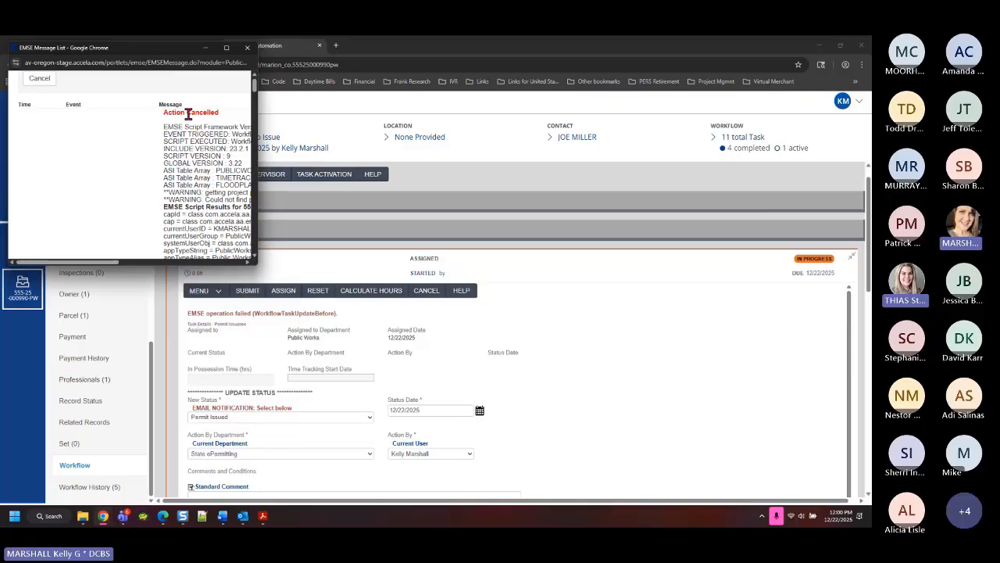
left_click(227, 49)
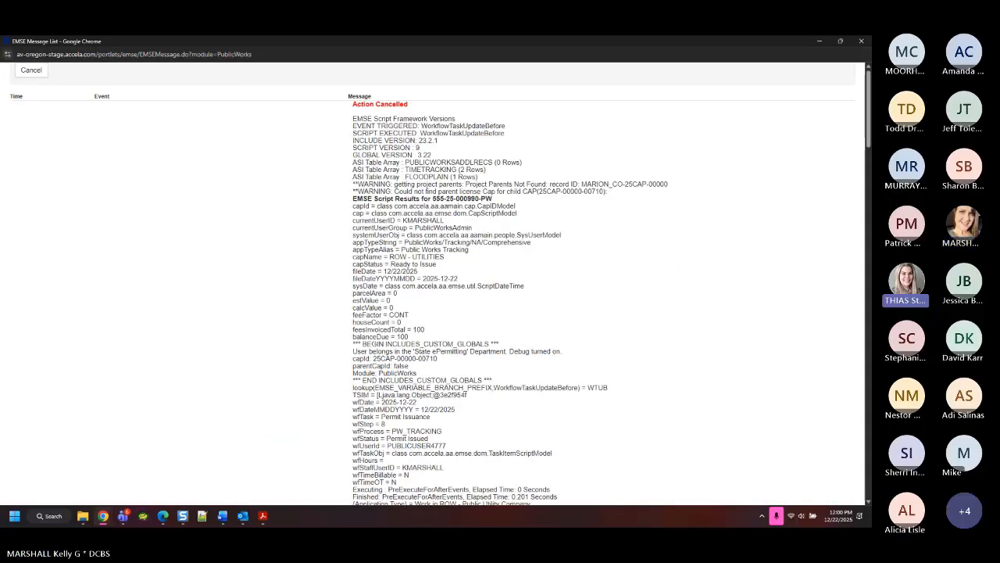
left_click_drag(868, 141, 868, 492)
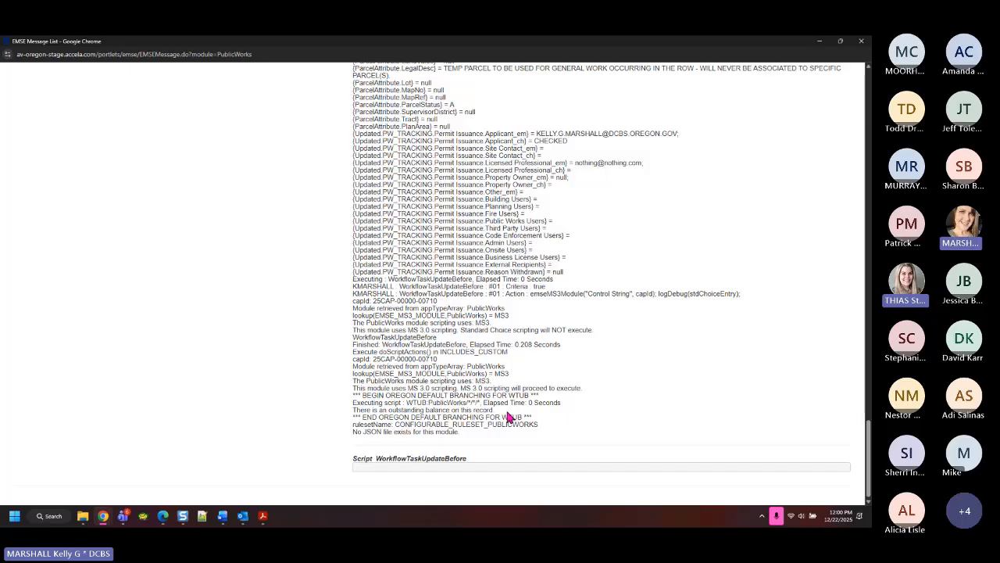
left_click(346, 416, "shift")
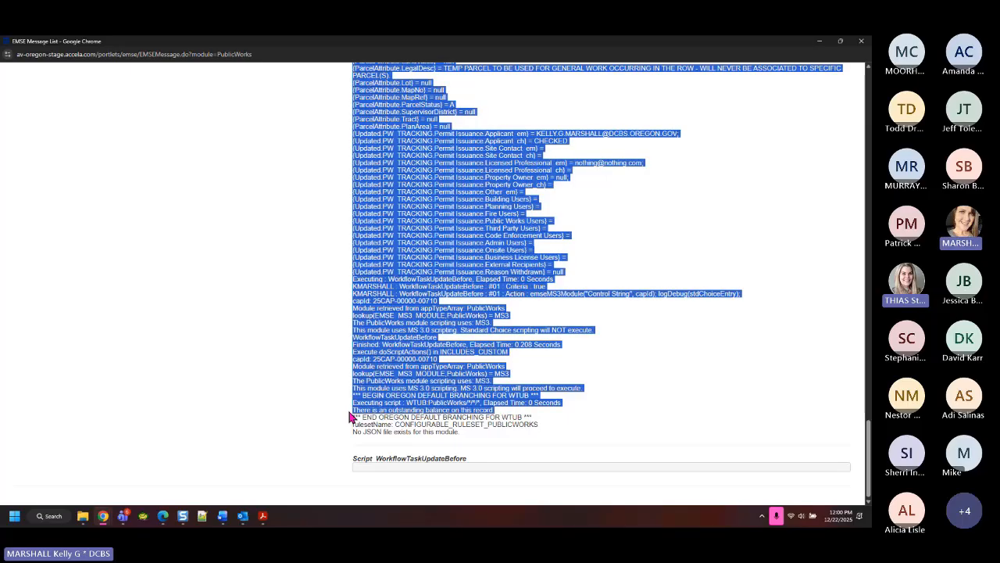
left_click(383, 403)
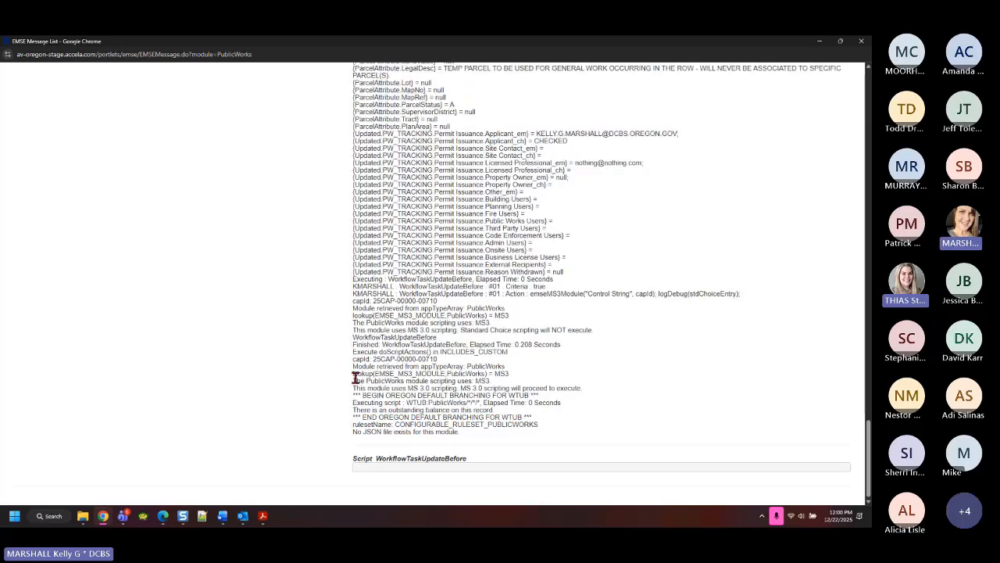
left_click_drag(353, 378, 484, 461)
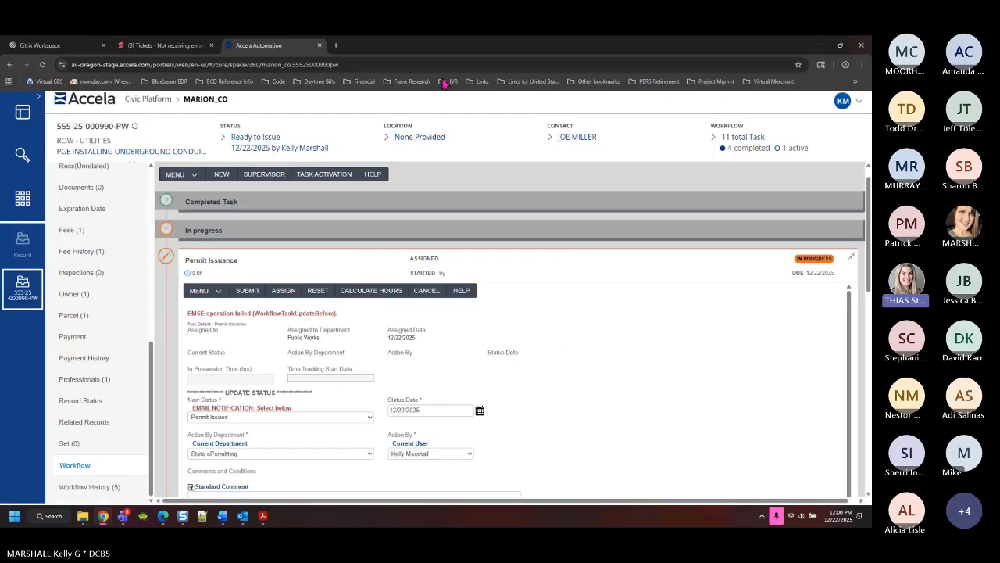
Record a $100.00 cash payment with the record contact as payor and Office 1 Marion County
left_click(861, 41)
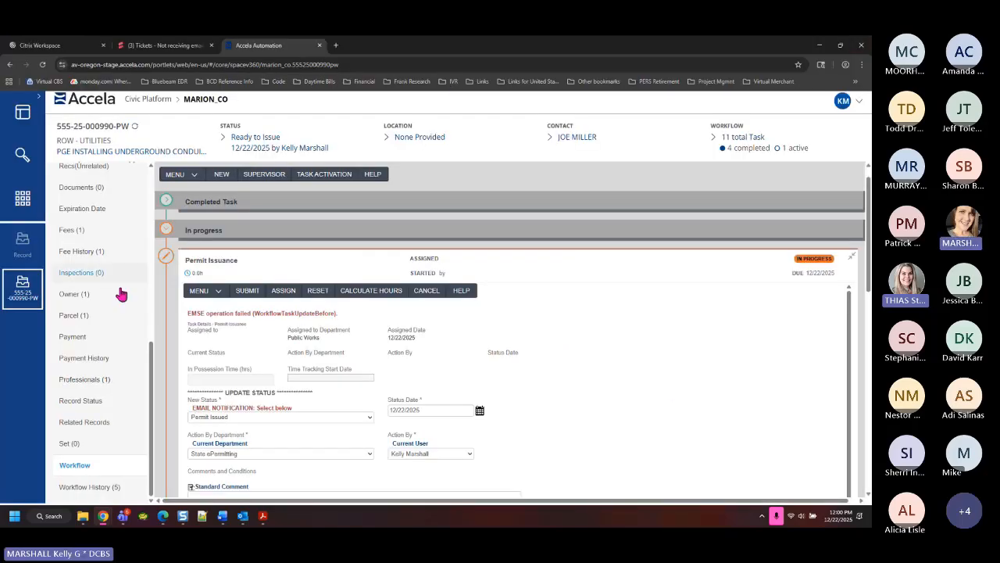
left_click(76, 345)
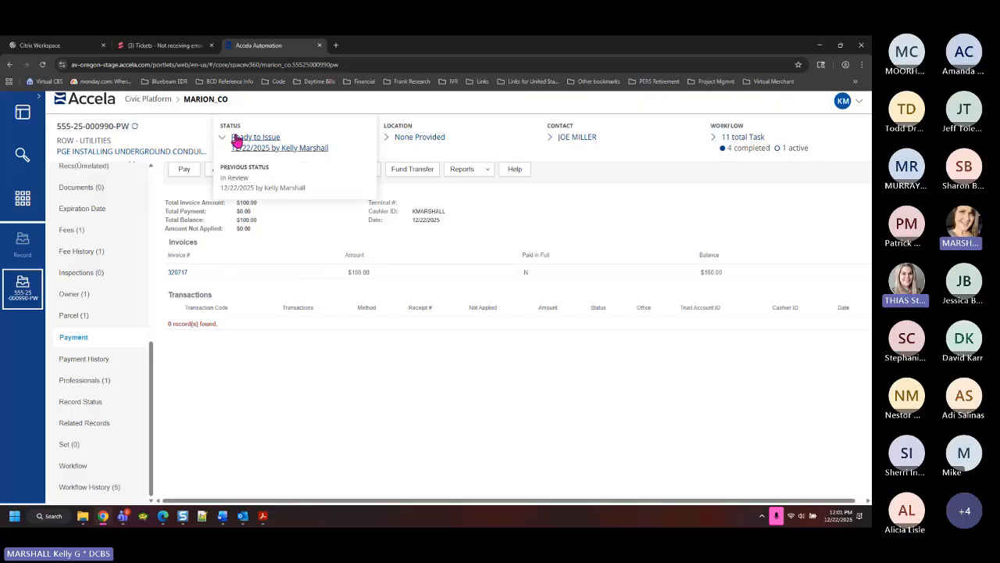
left_click(183, 169)
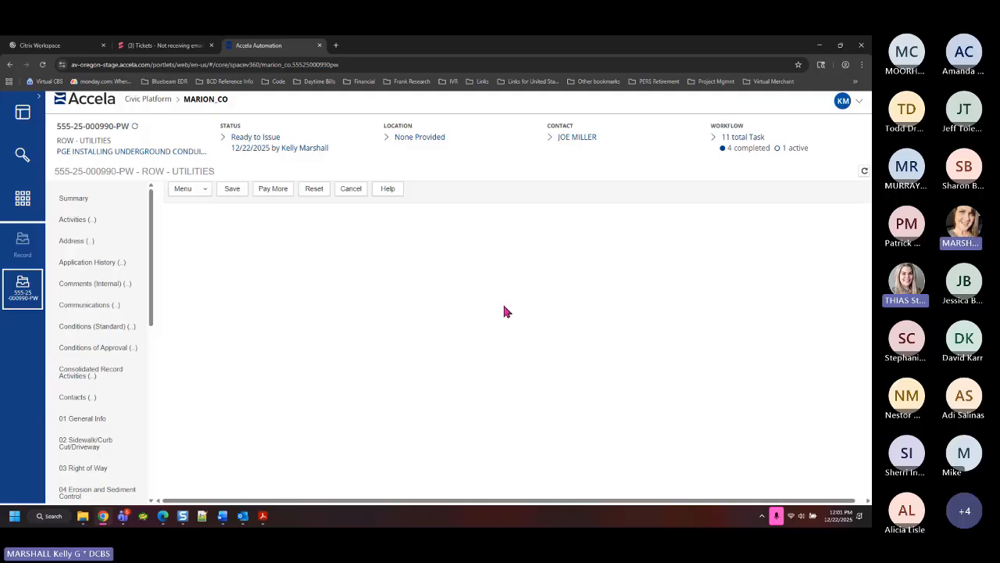
left_click(166, 259)
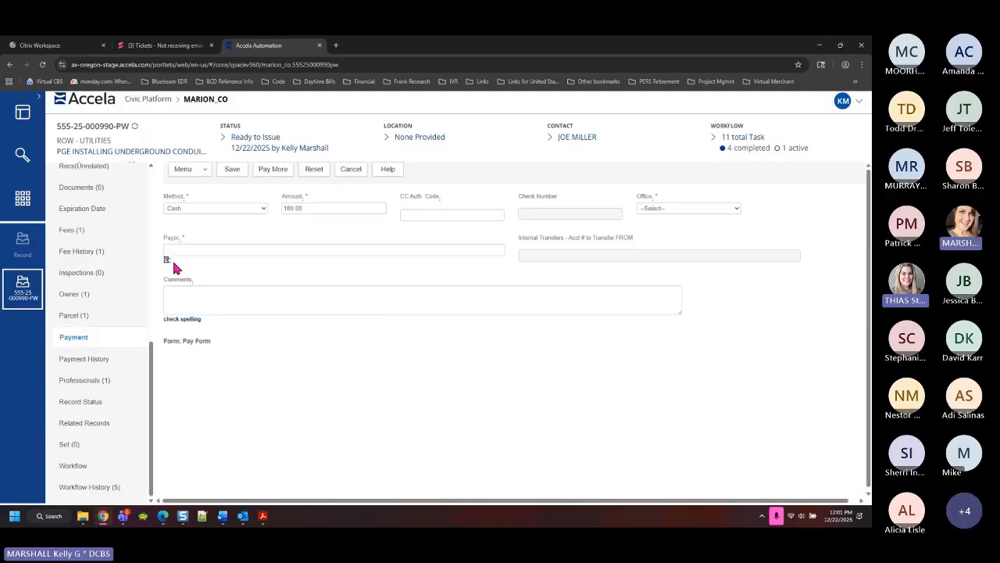
left_click(62, 245)
left_click(75, 182)
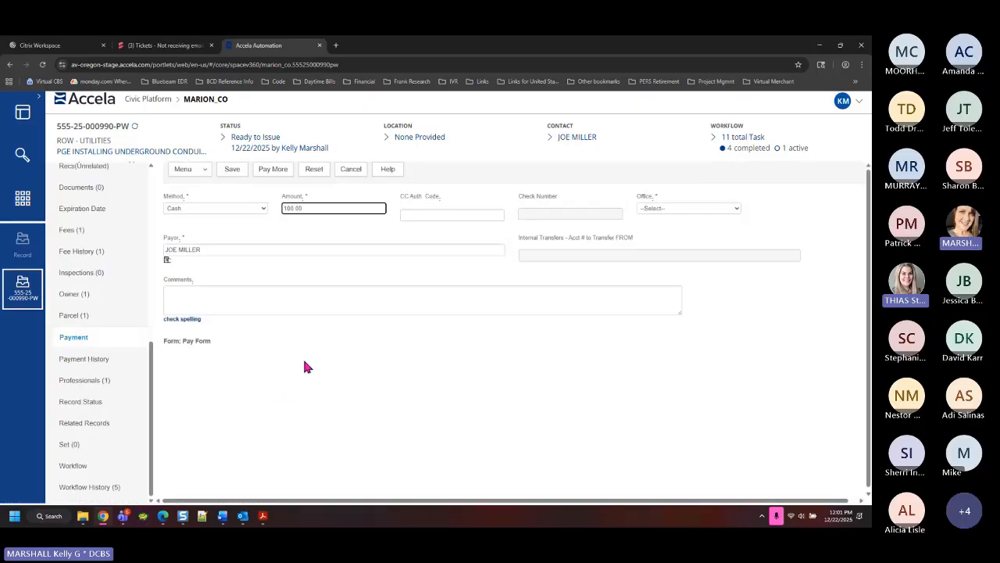
left_click(671, 209)
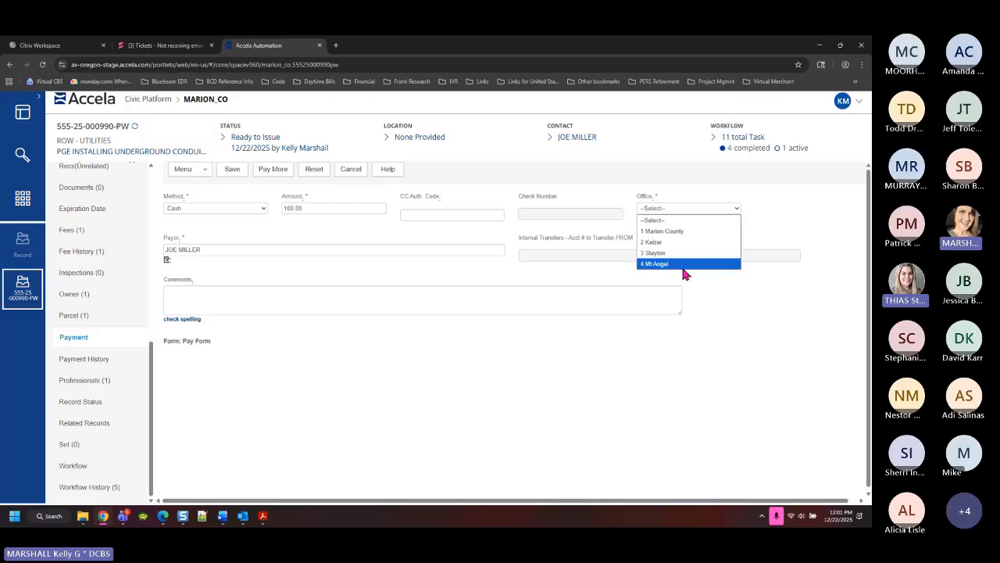
left_click(684, 231)
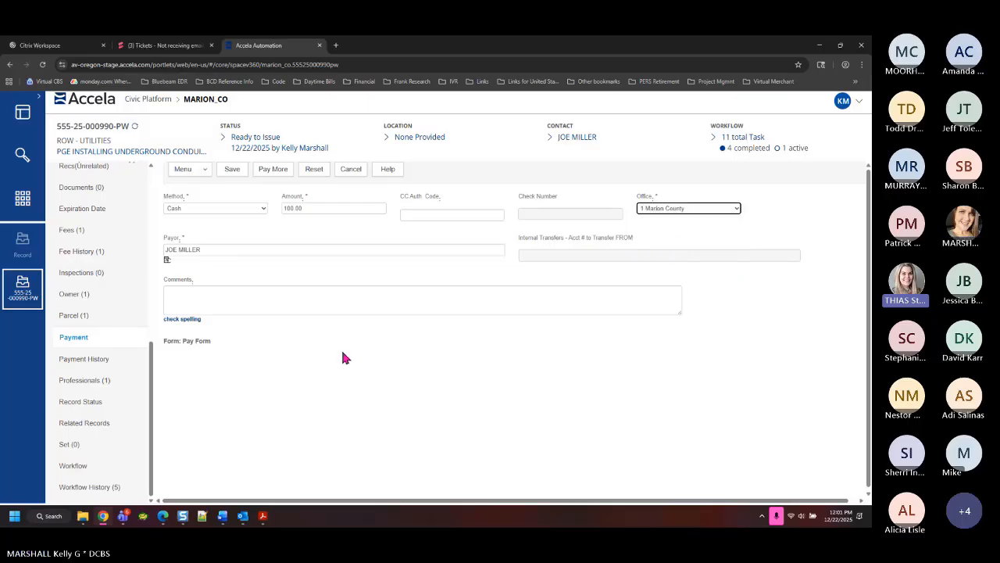
left_click(232, 170)
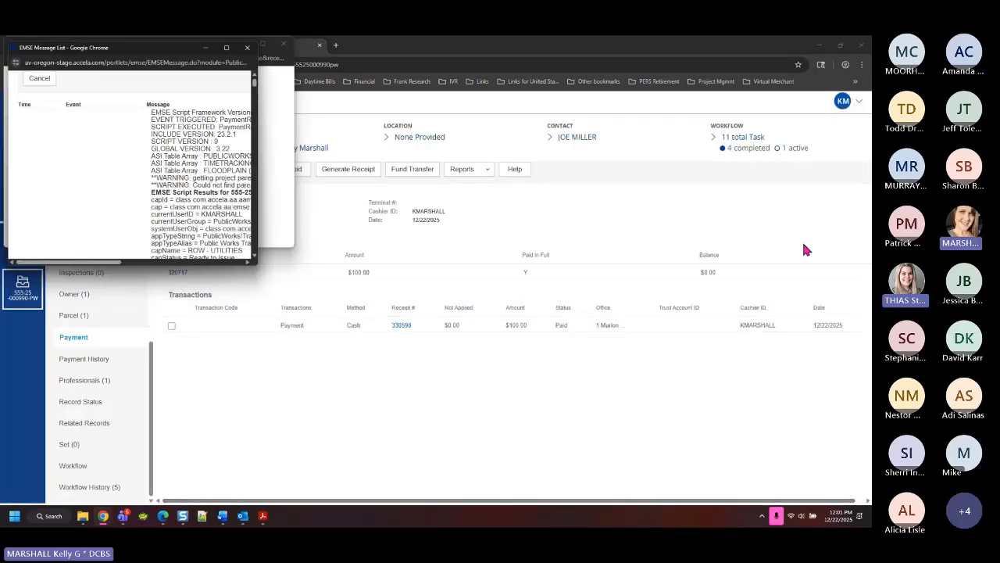
Close the payment script log and the payment receipt preview
left_click(247, 50)
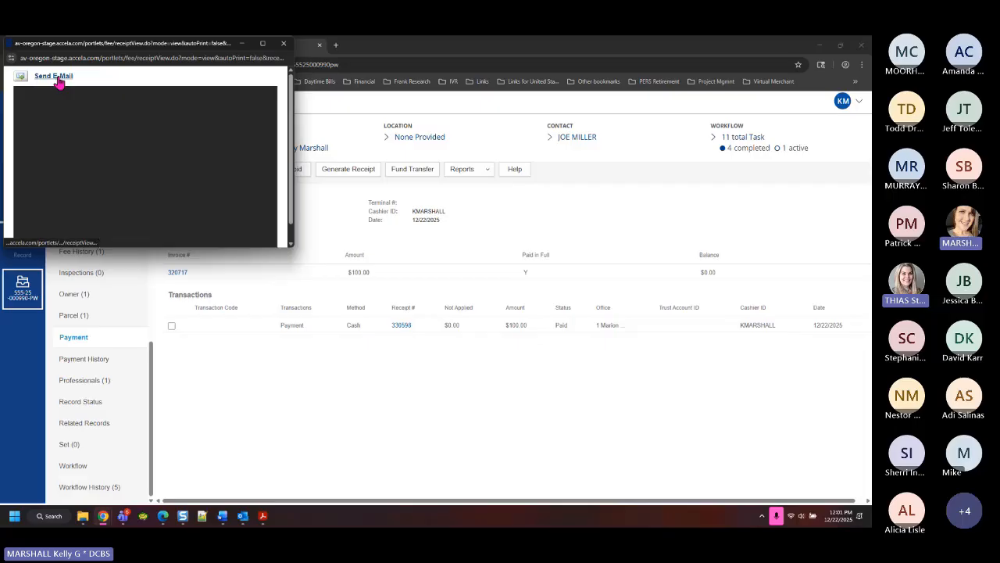
left_click(284, 43)
scroll(101, 289, "up", 1)
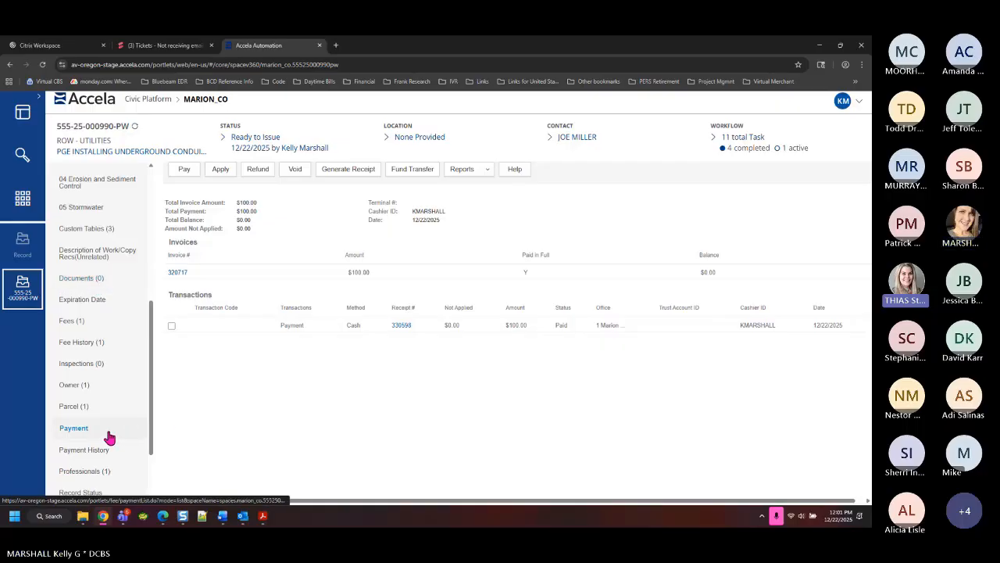
scroll(105, 437, "down", 1)
Set the Permit Issuance task's status to Permit Issued and submit it
left_click(75, 467)
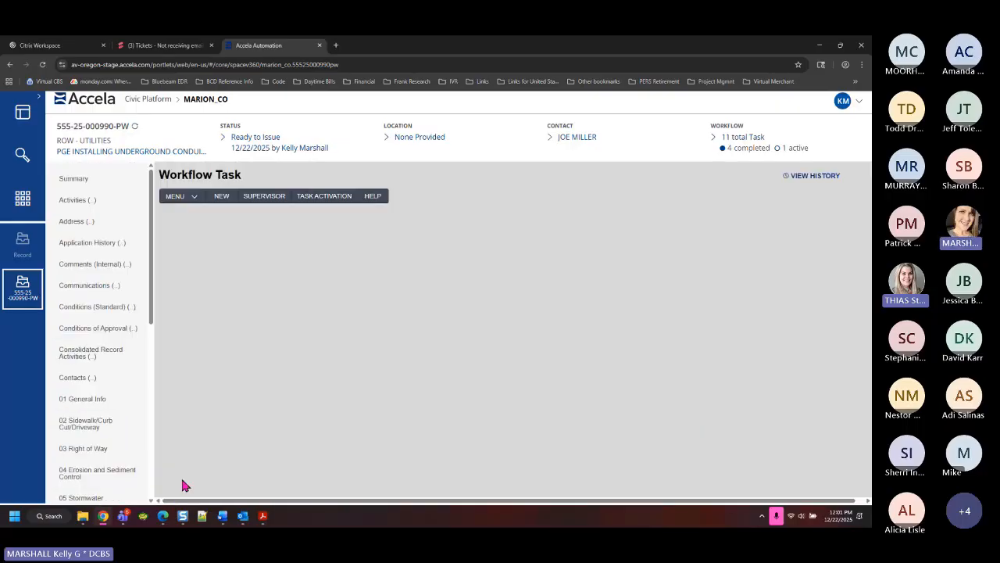
left_click(231, 288)
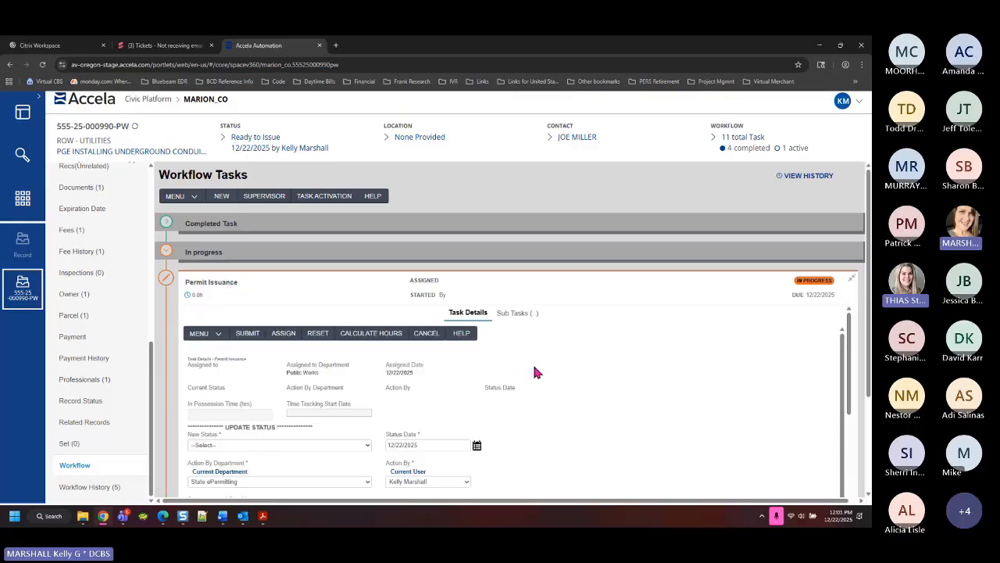
scroll(532, 362, "down", 2)
left_click(243, 301)
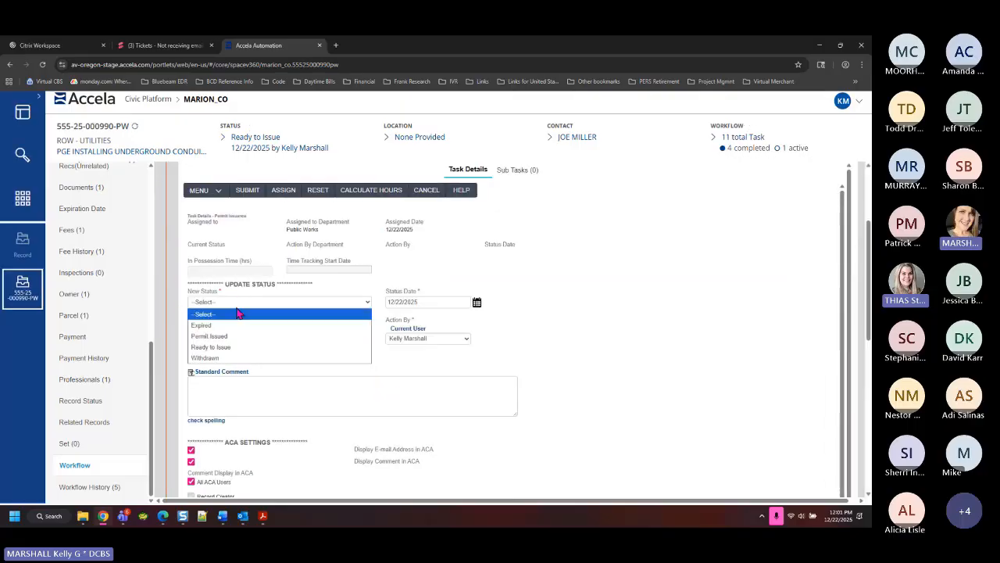
left_click(226, 336)
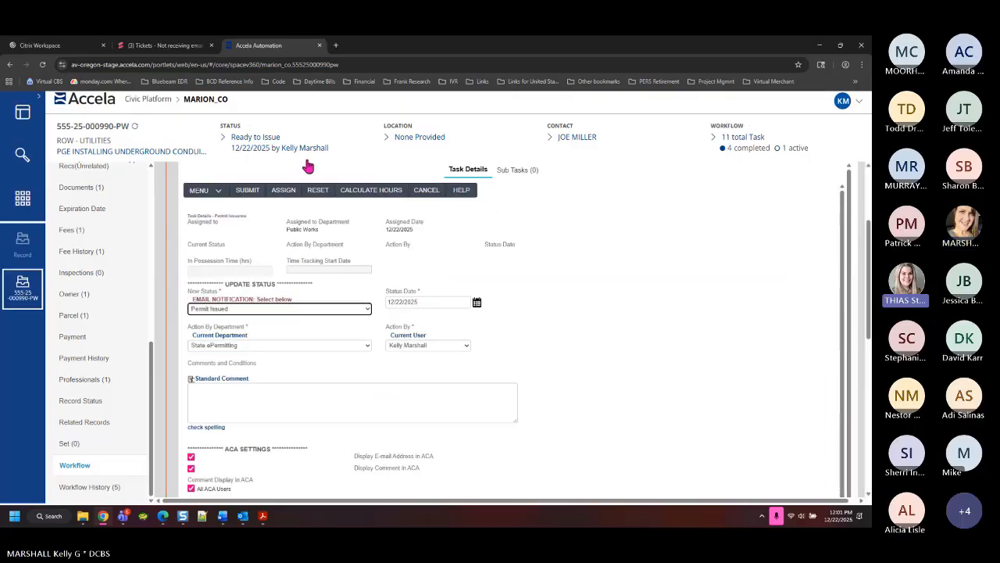
left_click(248, 192)
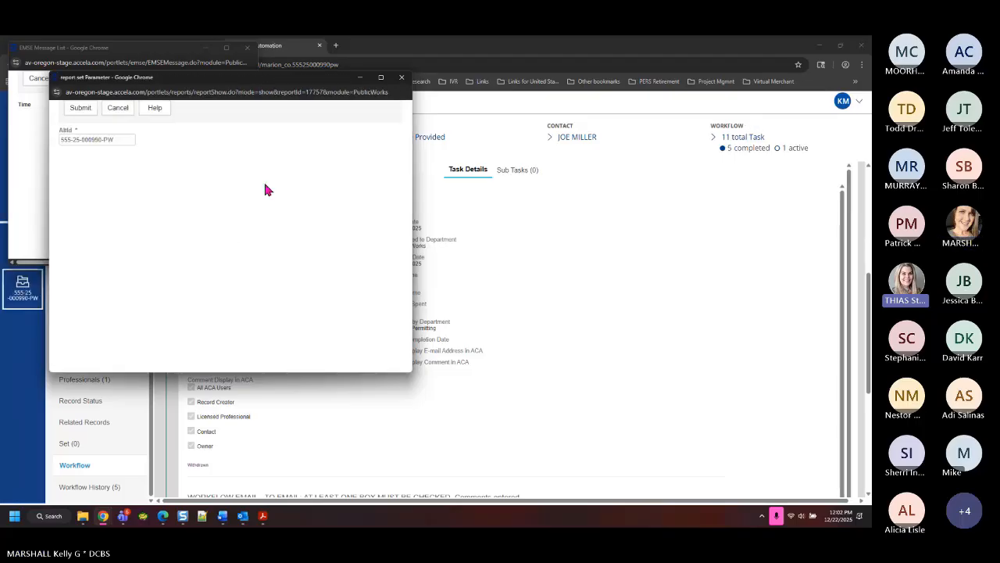
Generate the permit report, then close the email notification, EMSE log and Send E-Mail popup
left_click(80, 108)
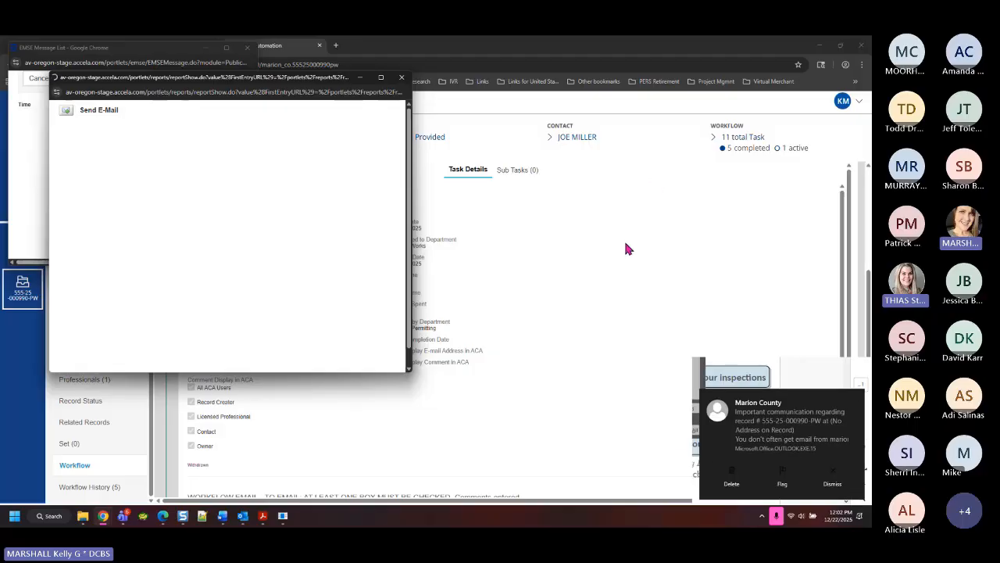
left_click(832, 480)
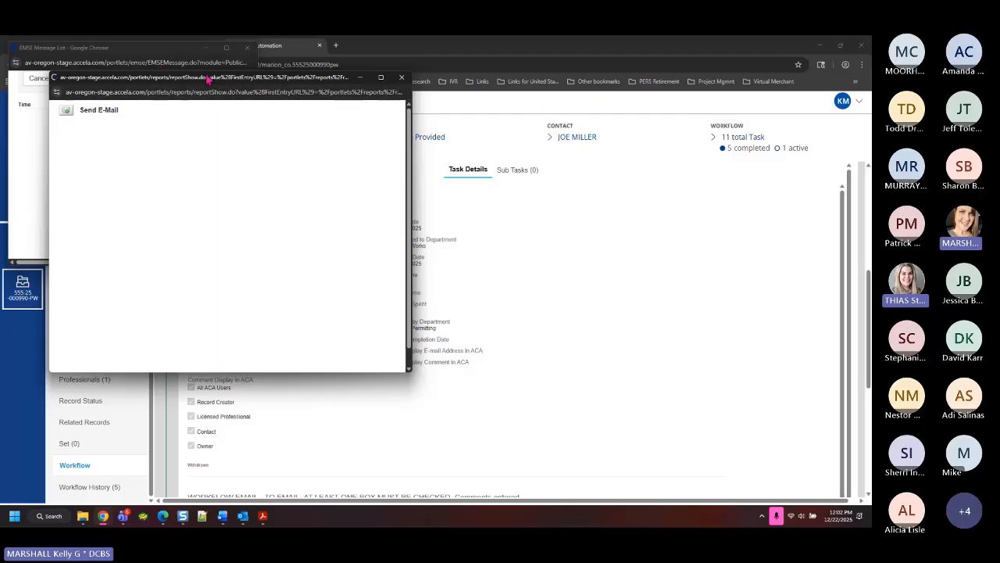
left_click_drag(208, 82, 490, 149)
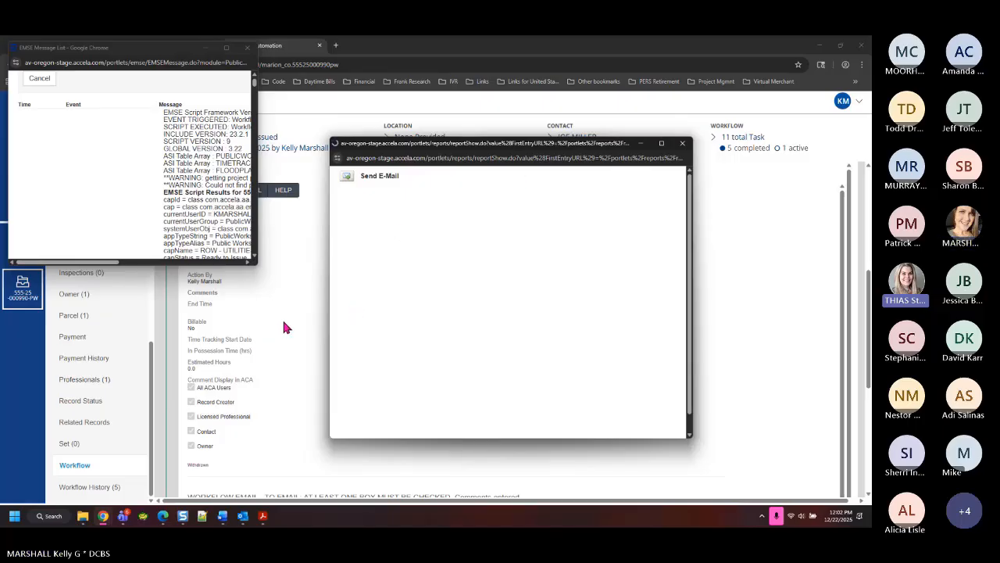
left_click(206, 49)
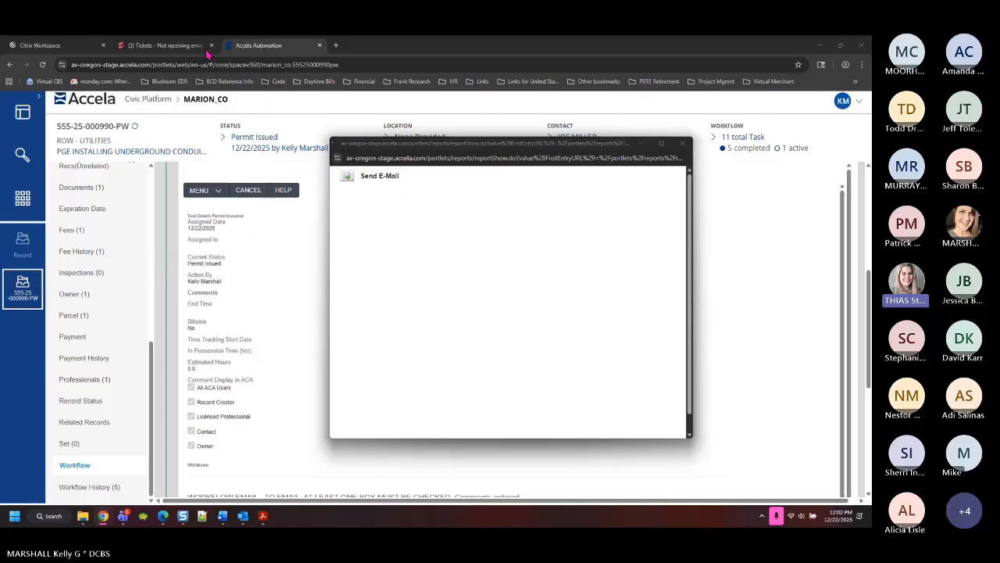
left_click(683, 145)
View the receipt PDF under Documents (1), then return to the record's Summary page
scroll(125, 245, "up", 6)
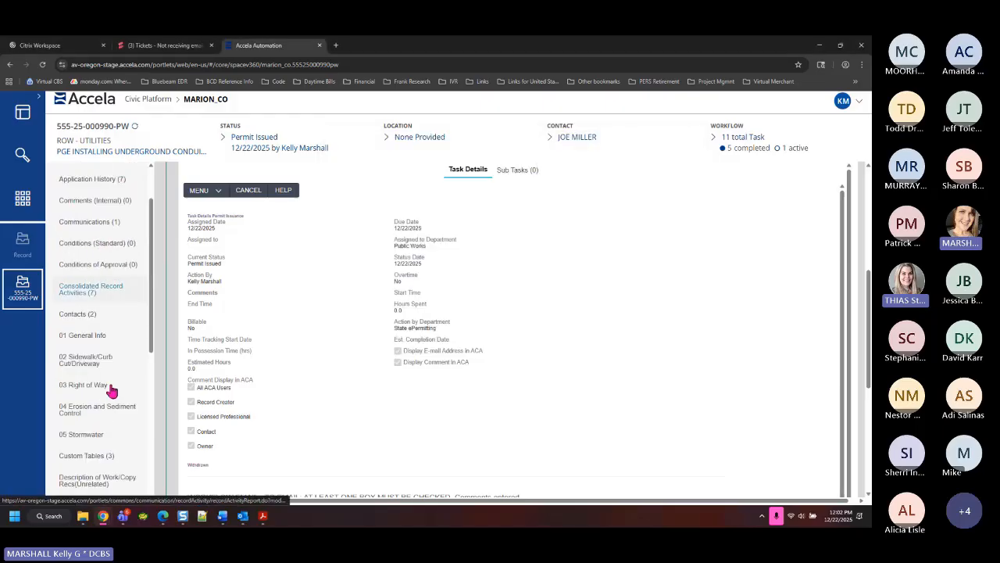
scroll(122, 368, "down", 3)
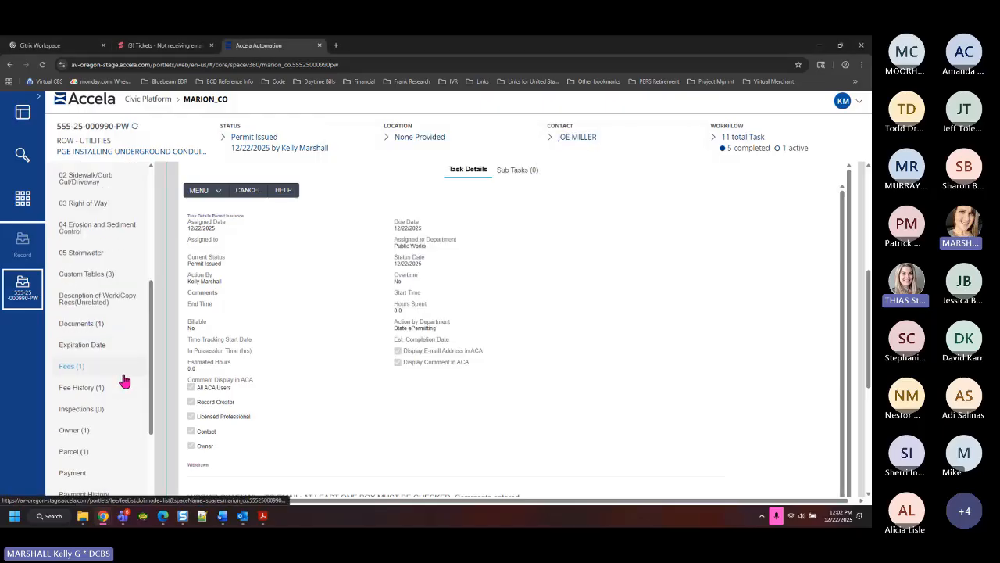
left_click(91, 325)
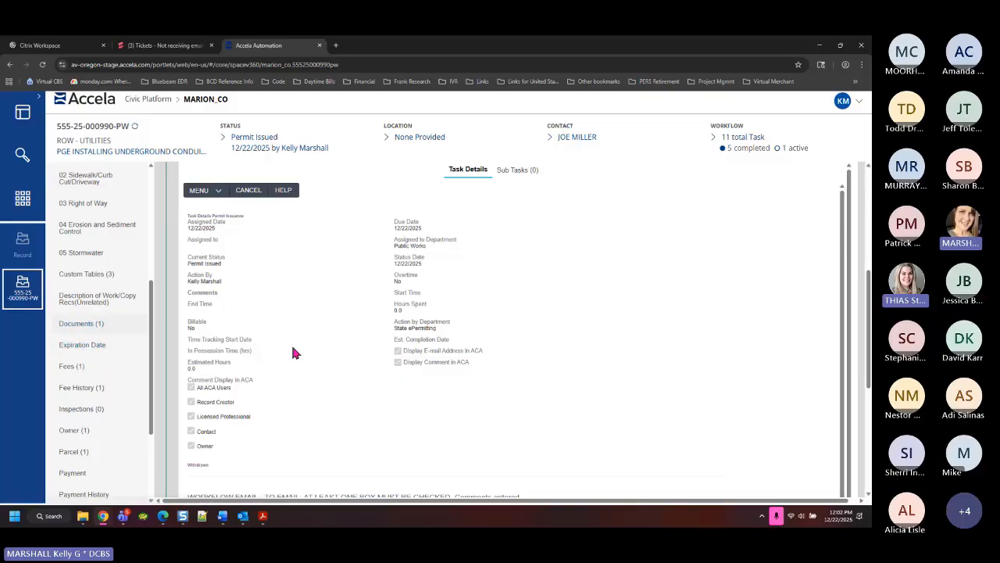
left_click(90, 326)
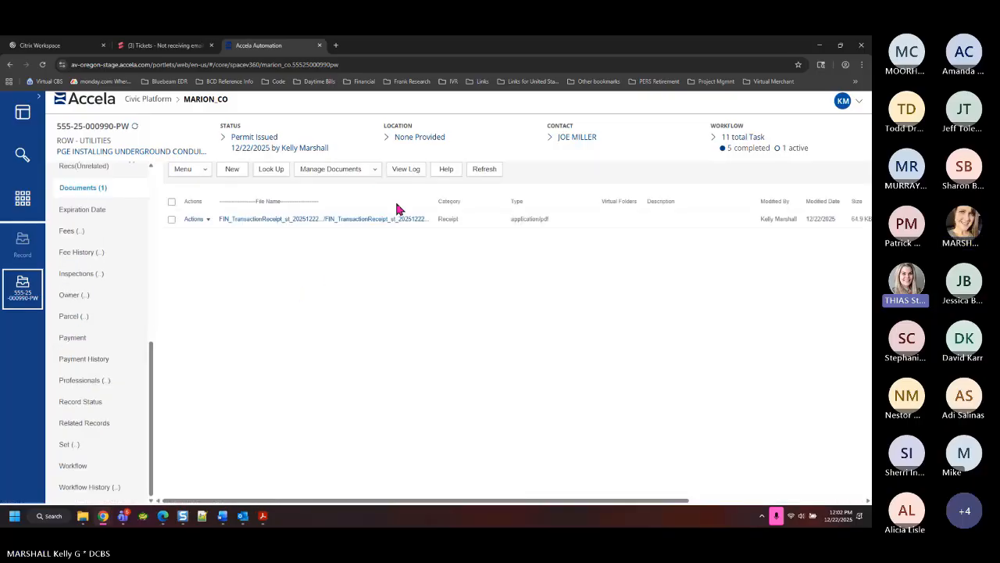
scroll(83, 326, "up", 5)
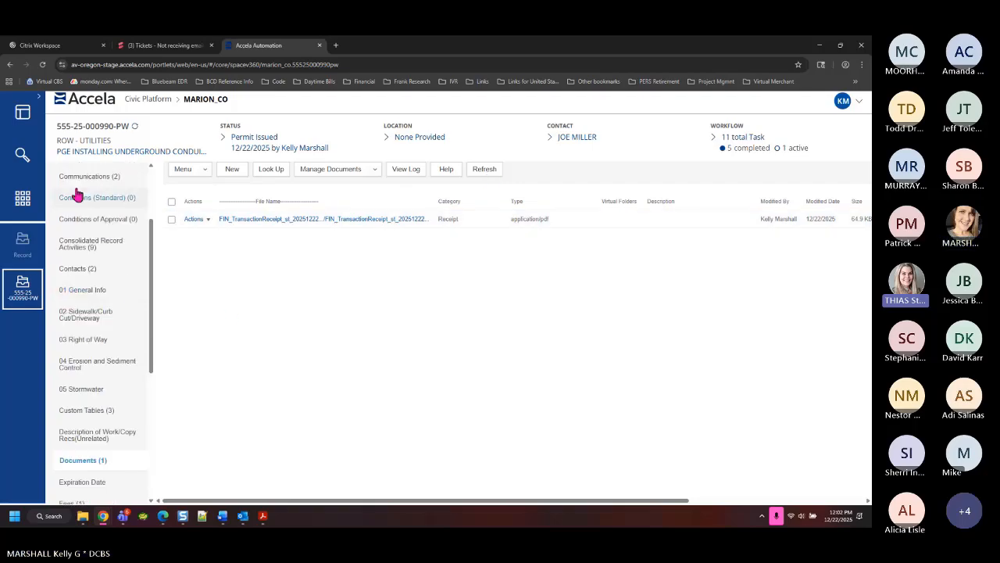
scroll(106, 257, "up", 3)
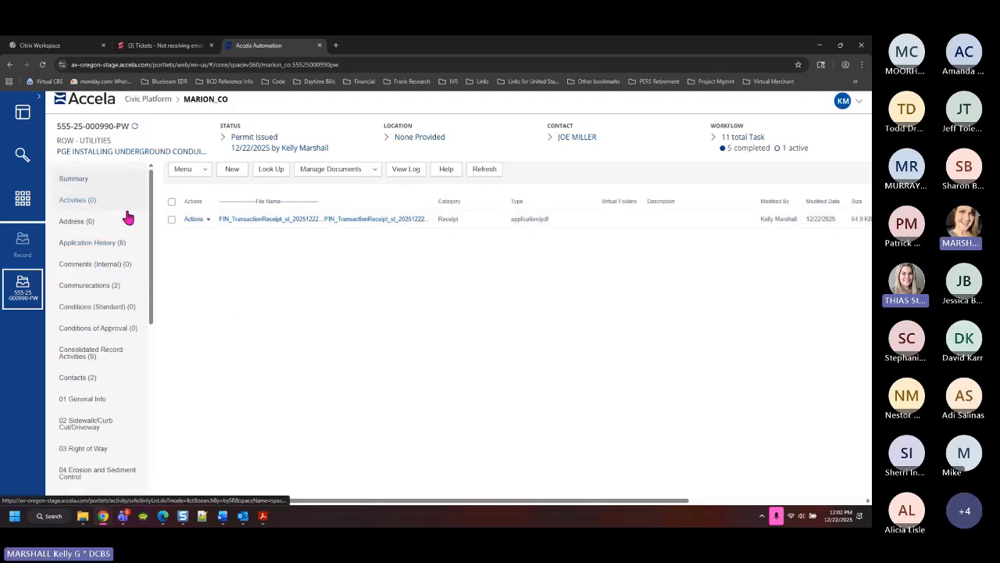
left_click(85, 183)
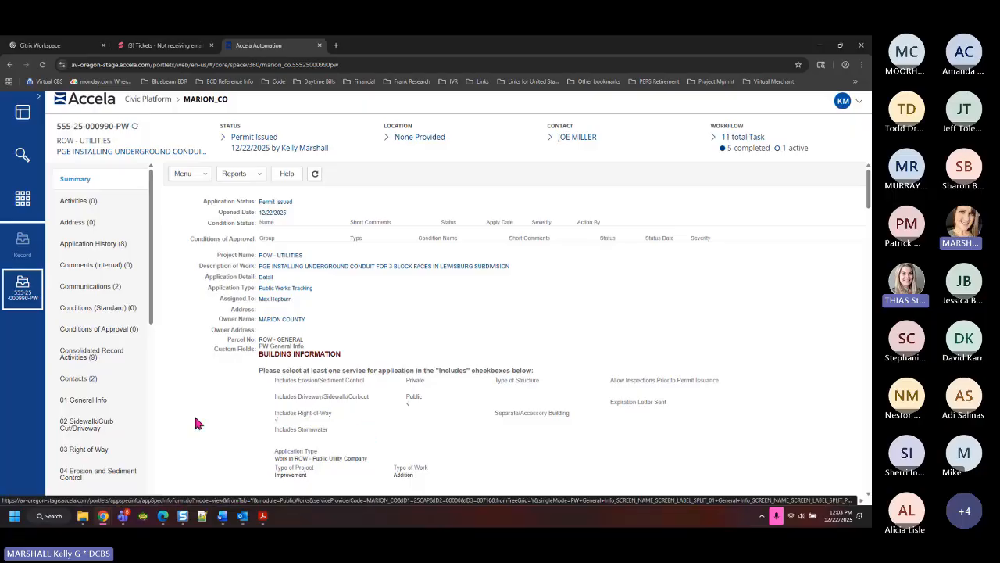
Run the PW Permit report for the record, close the Send E-Mail window, and return to the Record list
left_click(261, 175)
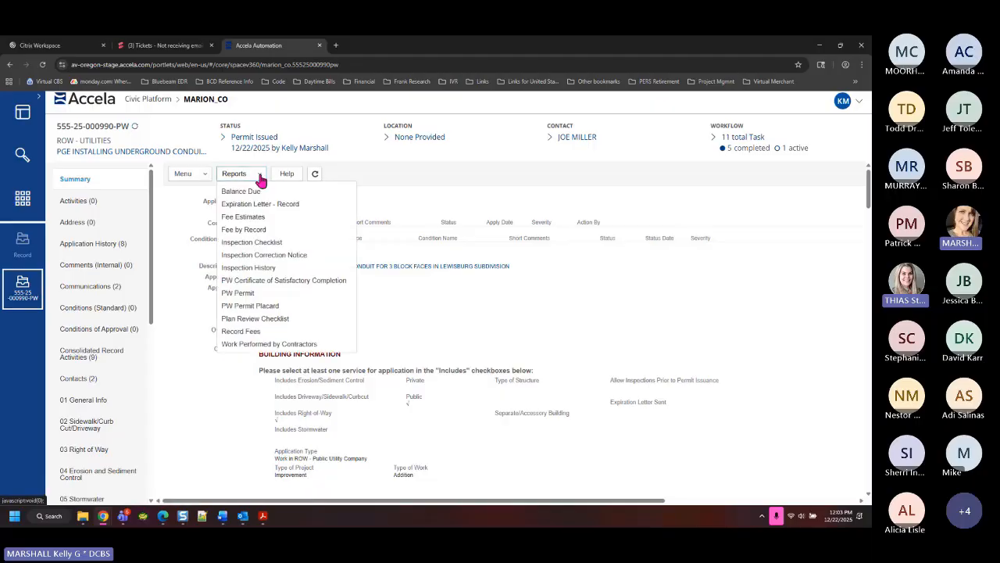
left_click(247, 295)
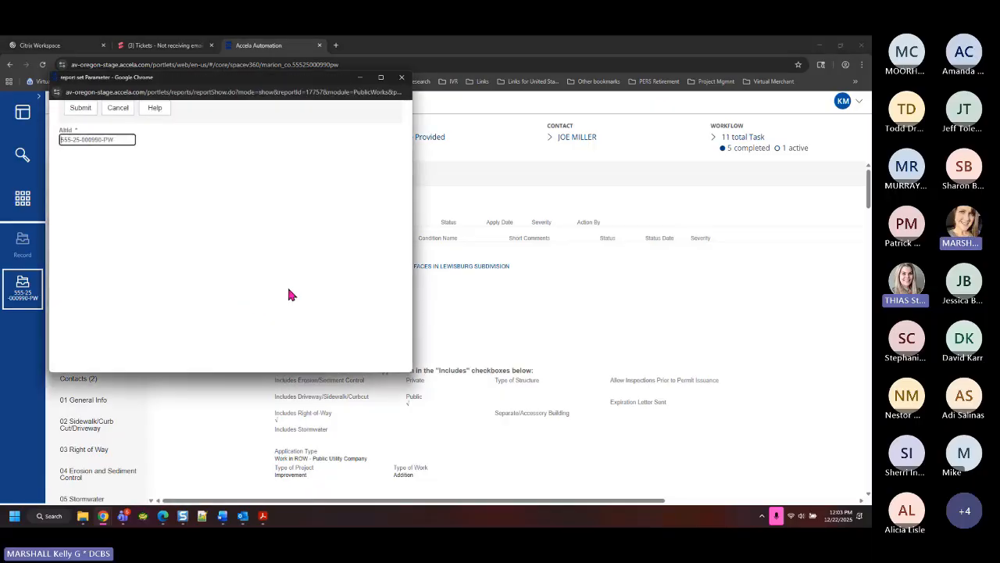
left_click(81, 111)
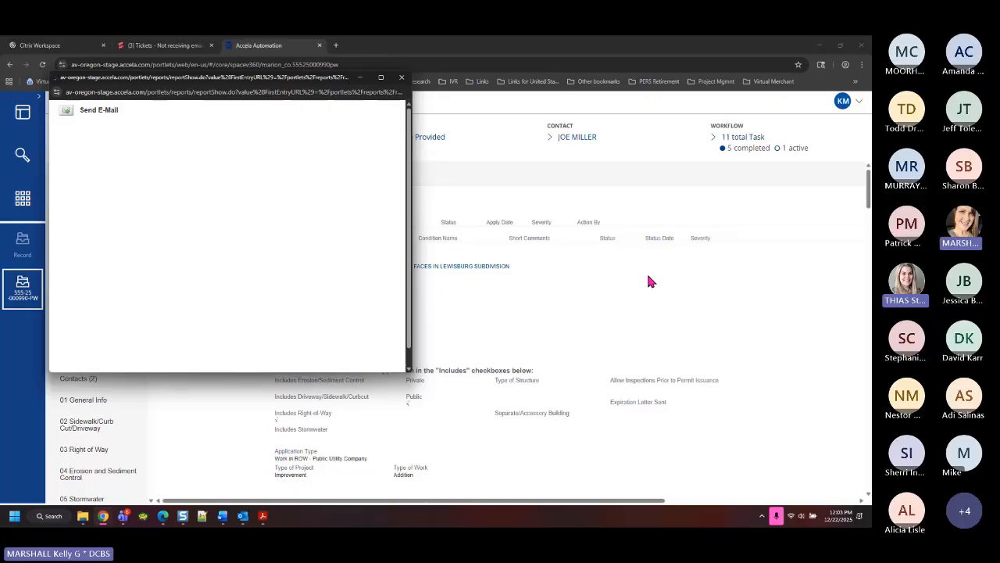
left_click(405, 80)
left_click(23, 243)
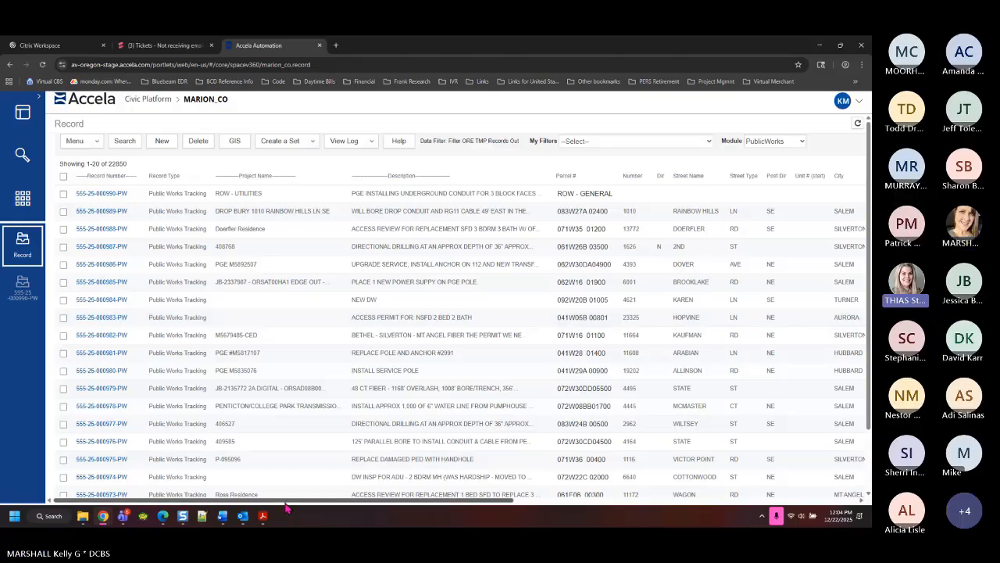
left_click_drag(281, 507, 421, 505)
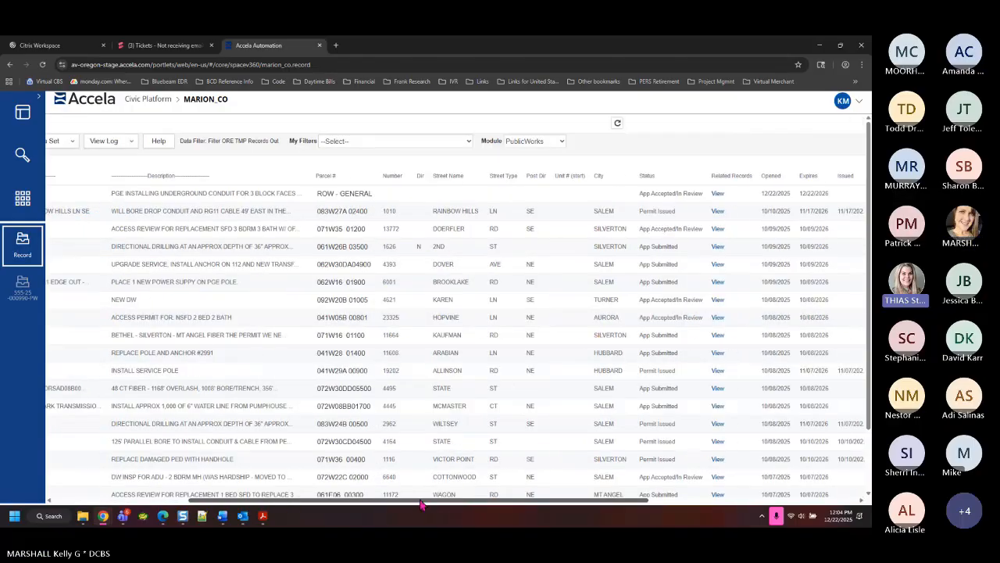
left_click(141, 442)
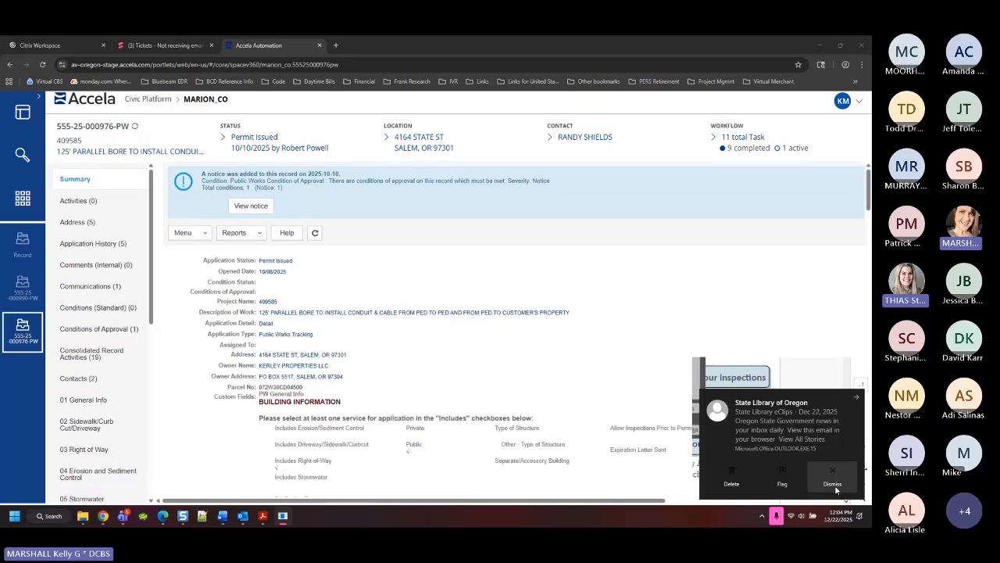
left_click(835, 486)
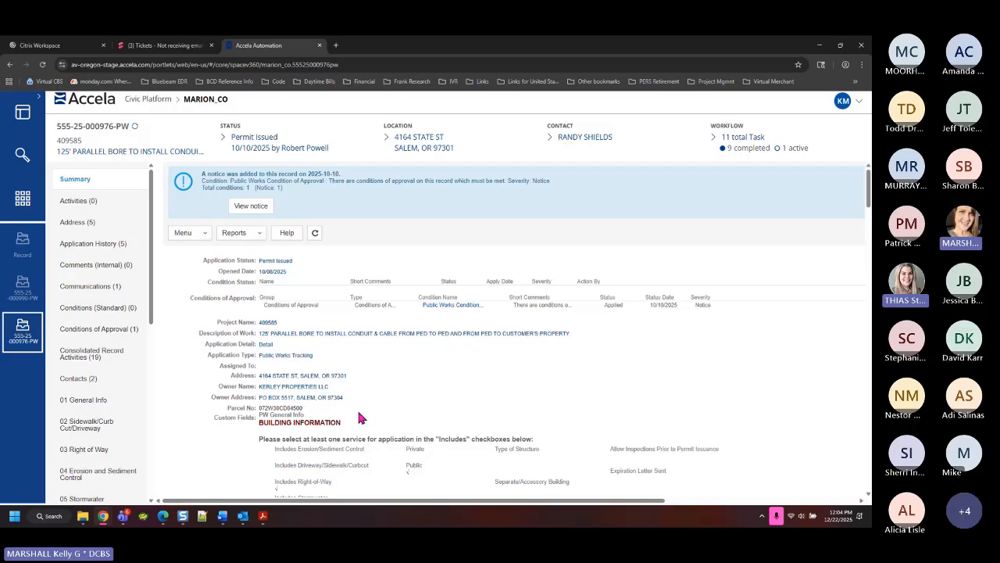
scroll(328, 367, "down", 3)
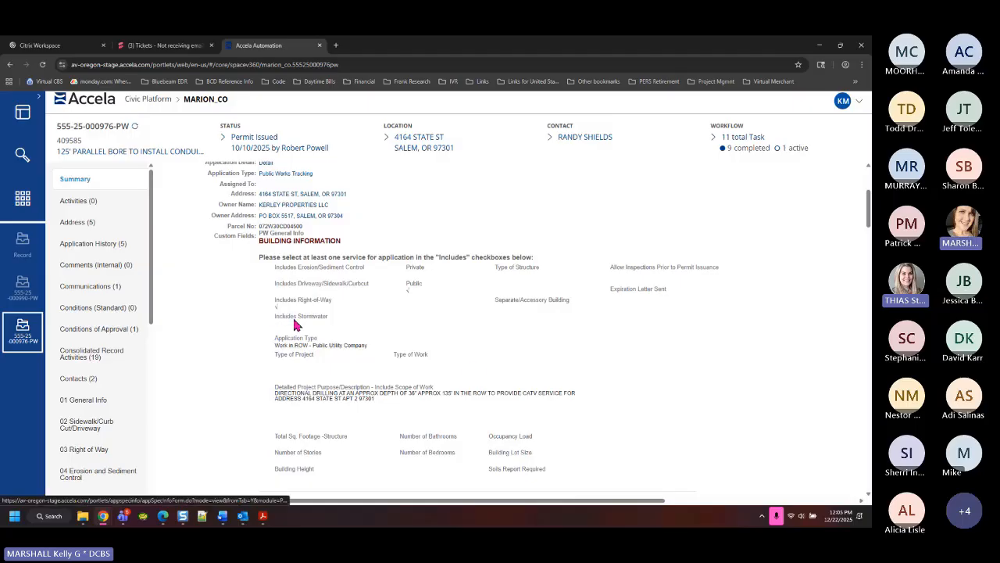
scroll(471, 363, "up", 3)
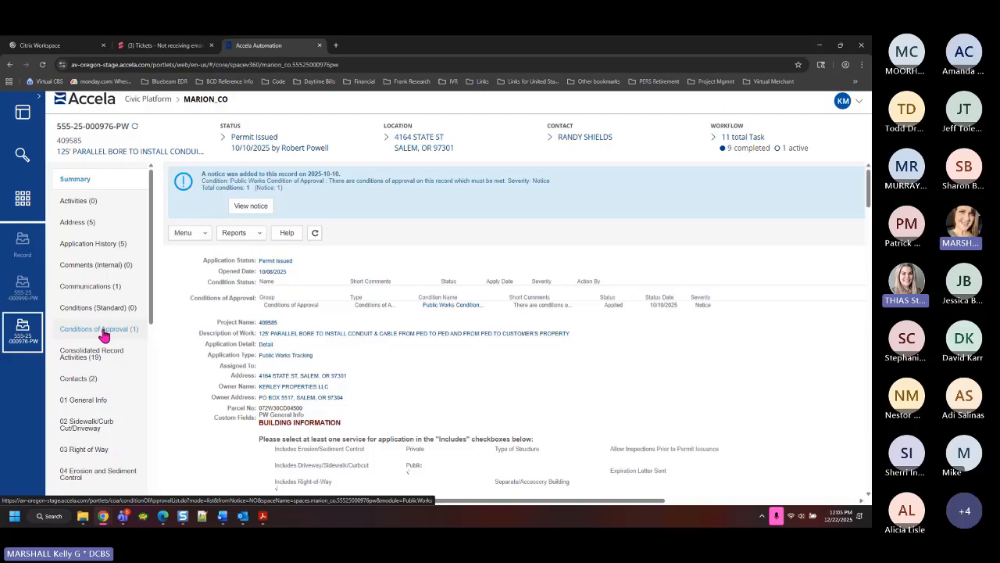
Open the Public Works condition of approval detail and scroll its instructions to the inspector-notification clause
left_click(102, 332)
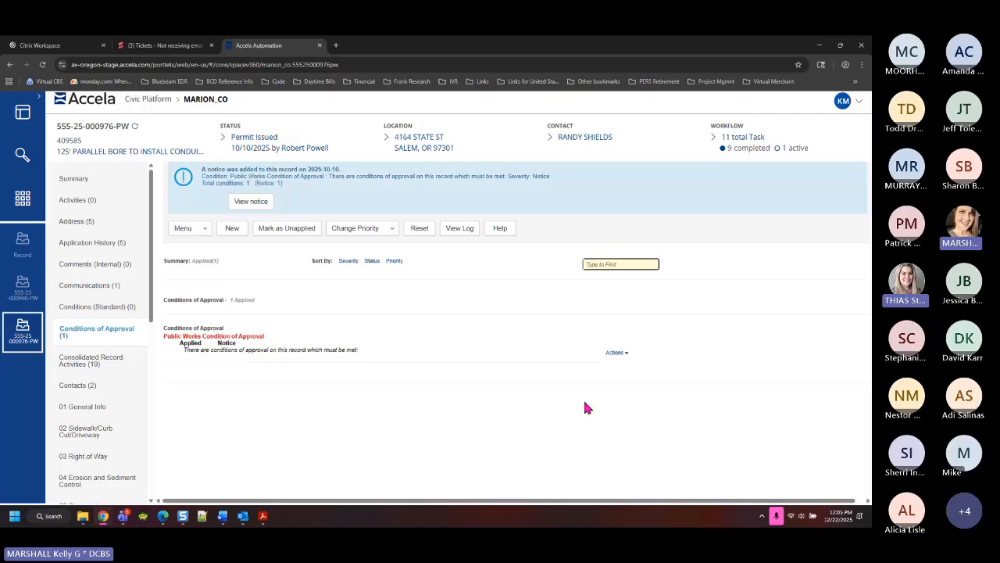
left_click(629, 355)
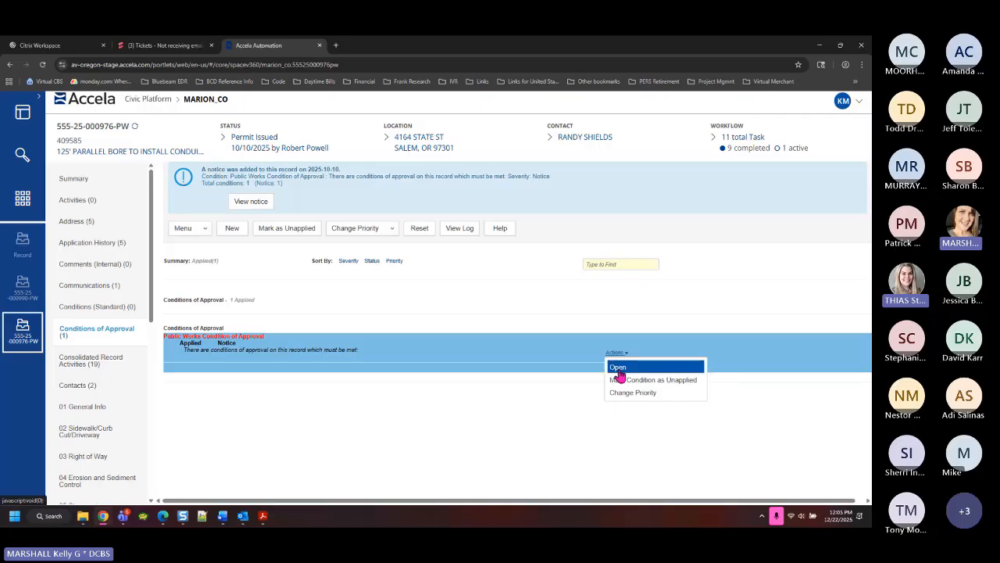
left_click(619, 369)
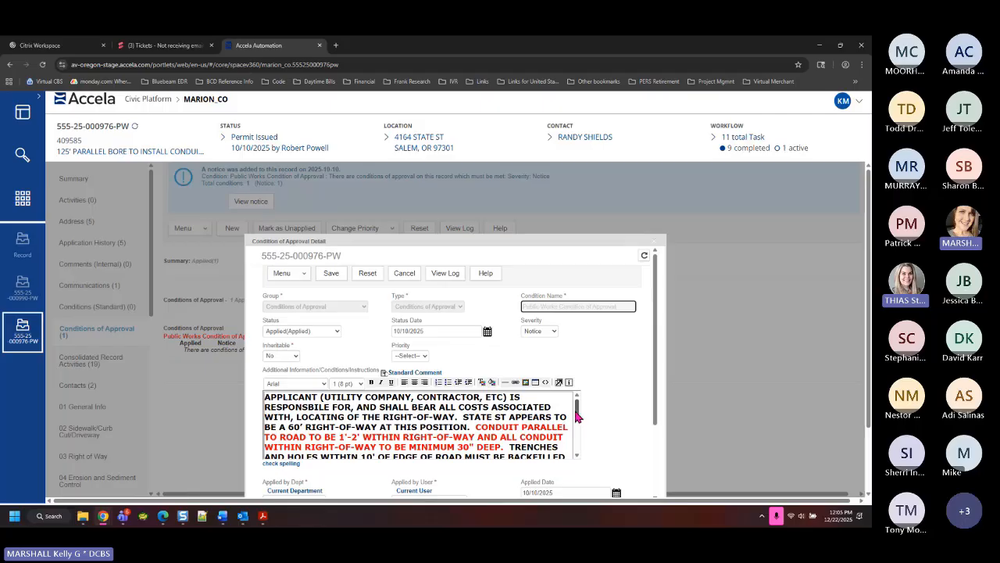
left_click_drag(576, 414, 598, 409)
left_click_drag(577, 412, 582, 431)
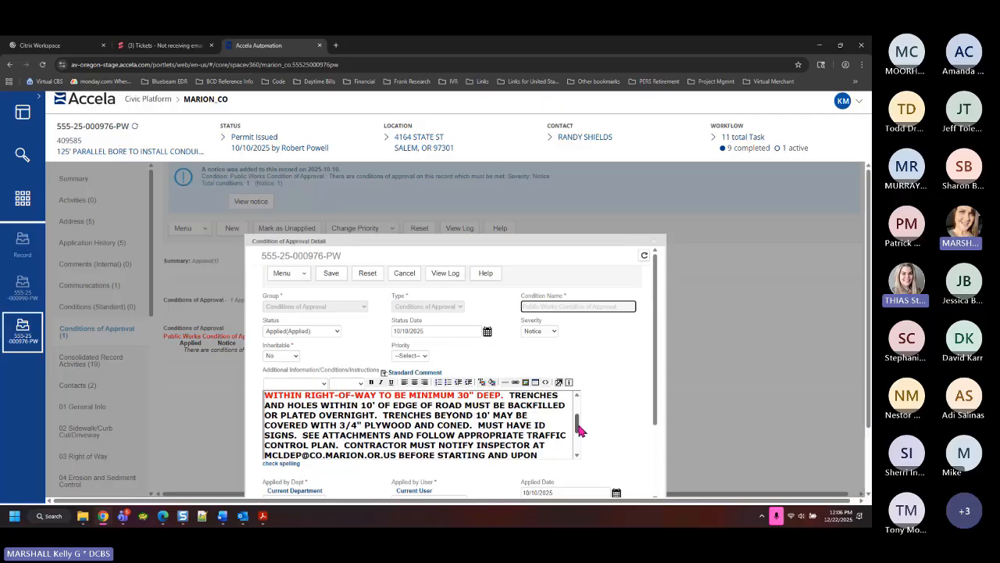
left_click_drag(578, 418, 587, 456)
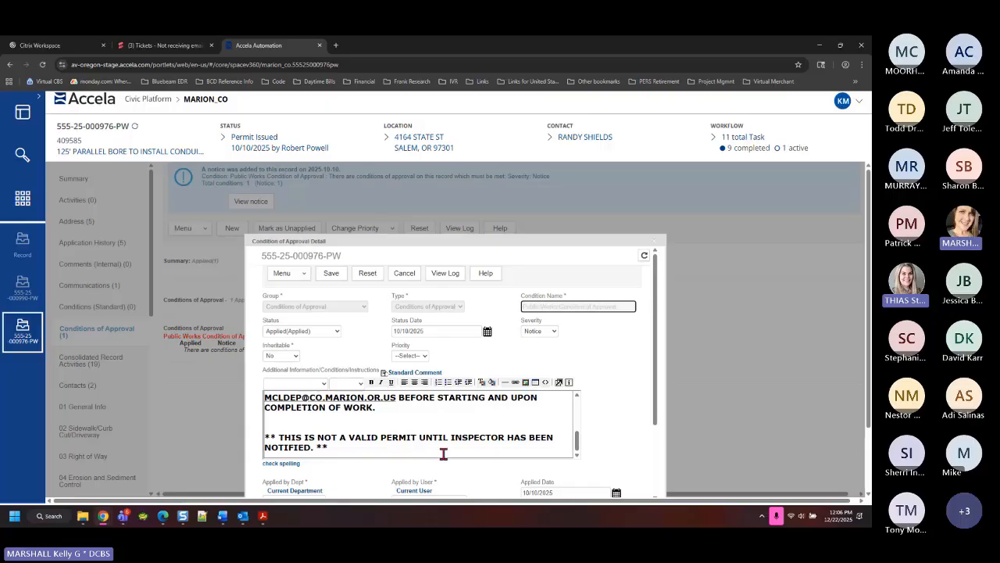
Close the condition detail and open the record's Documents (8) list
left_click(655, 250)
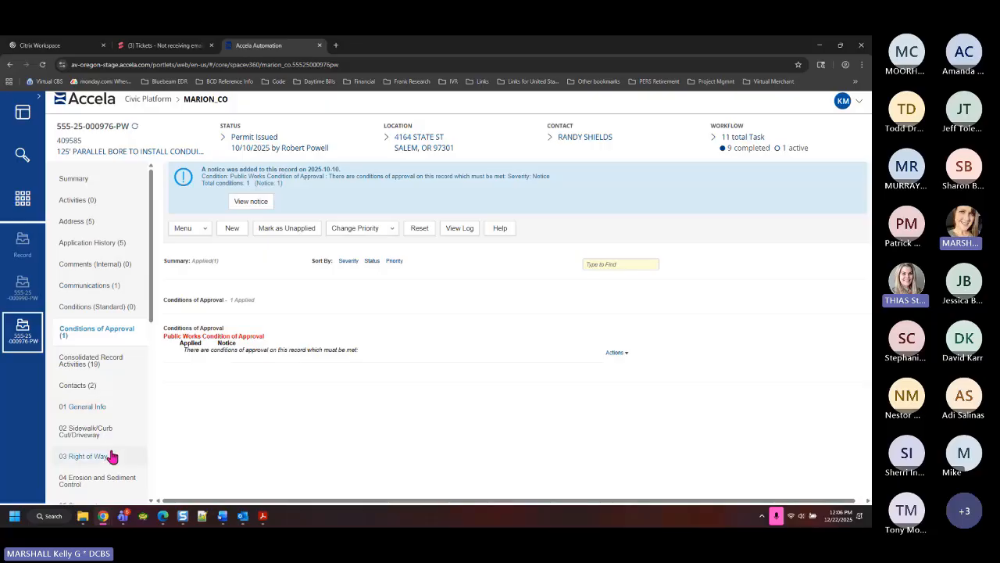
scroll(109, 442, "down", 1)
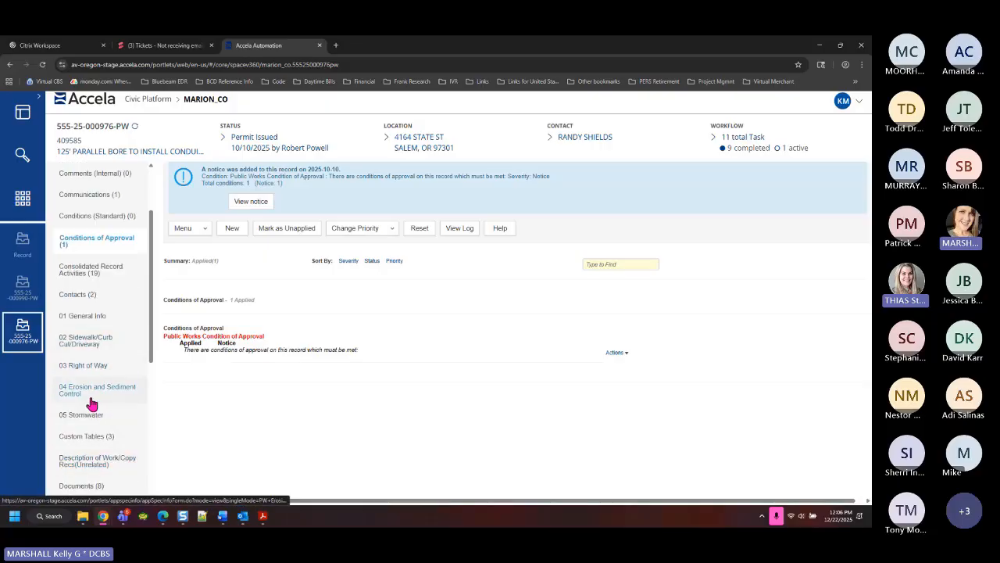
scroll(91, 404, "down", 1)
left_click(98, 442)
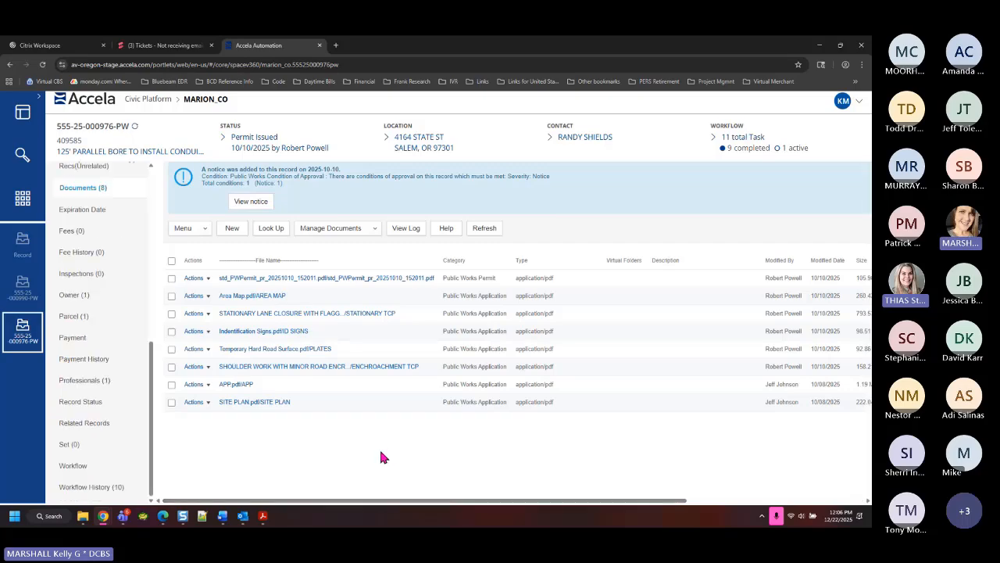
Preview the Public Works permit PDF twice, closing each 'PDF header signature not found' failure
left_click(207, 279)
left_click(211, 303)
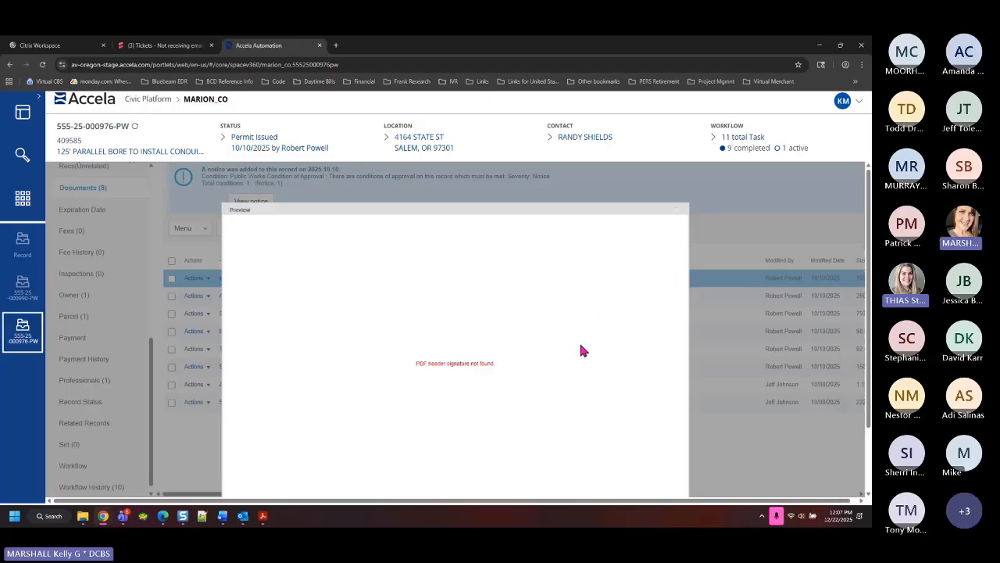
left_click(678, 209)
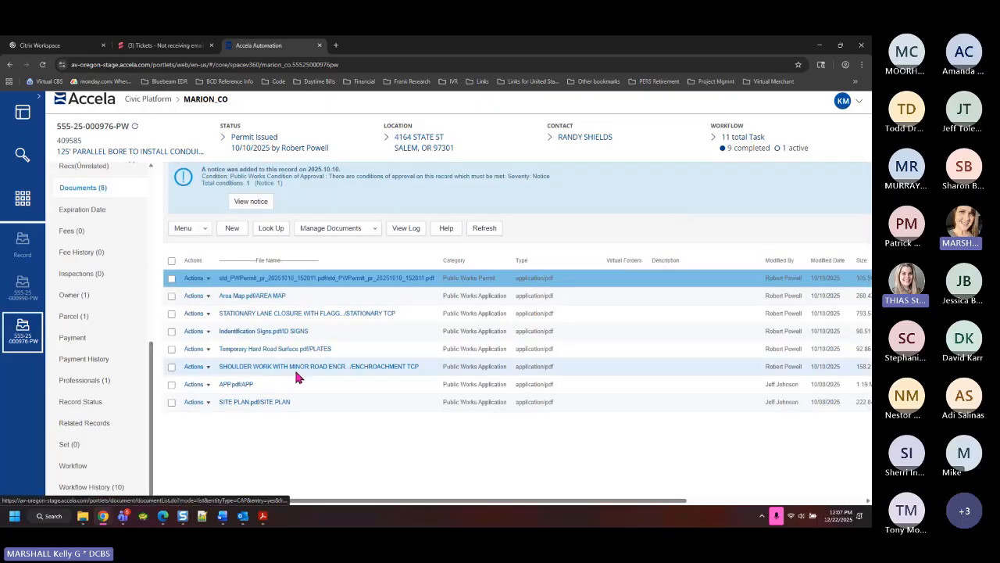
left_click(207, 280)
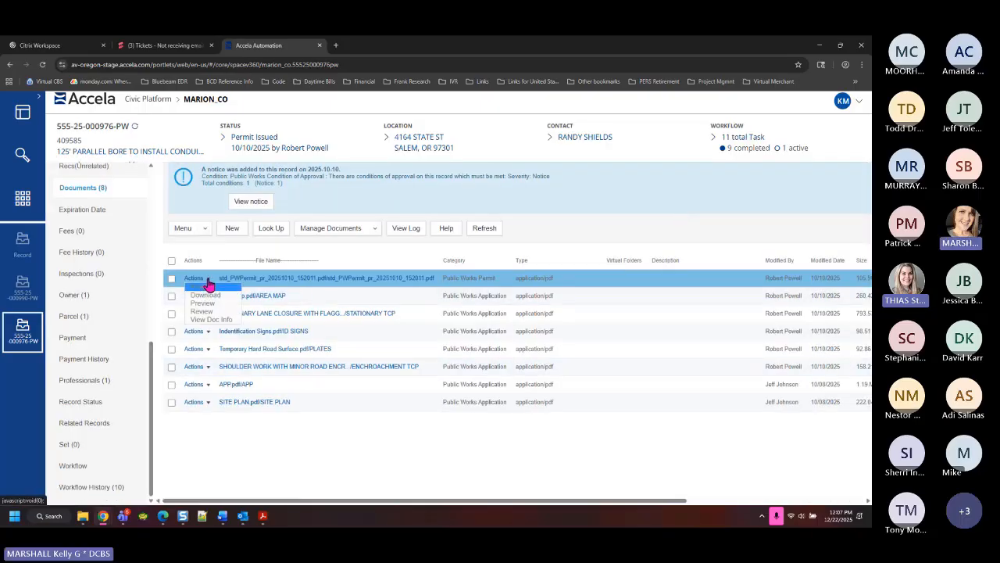
left_click(209, 311)
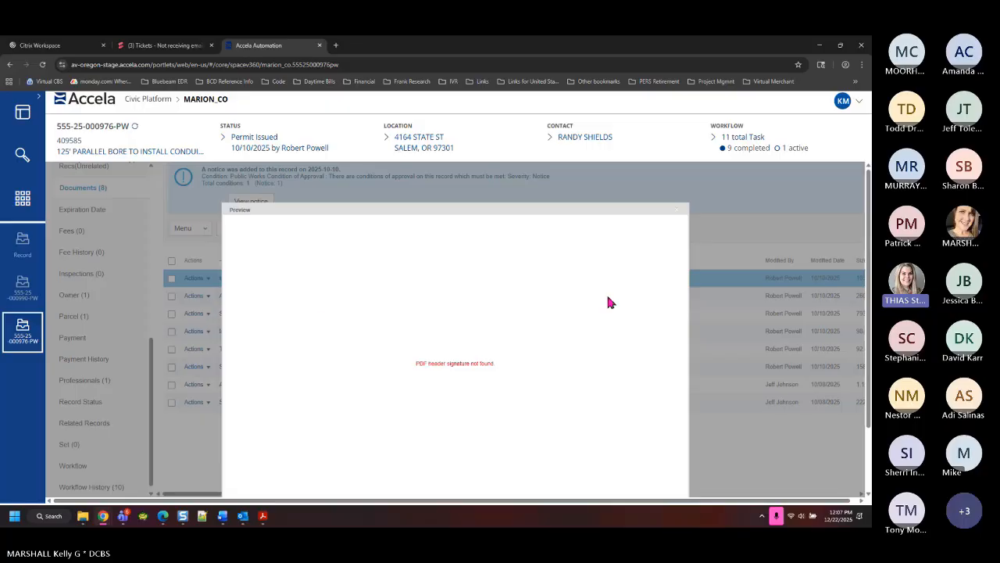
left_click(678, 210)
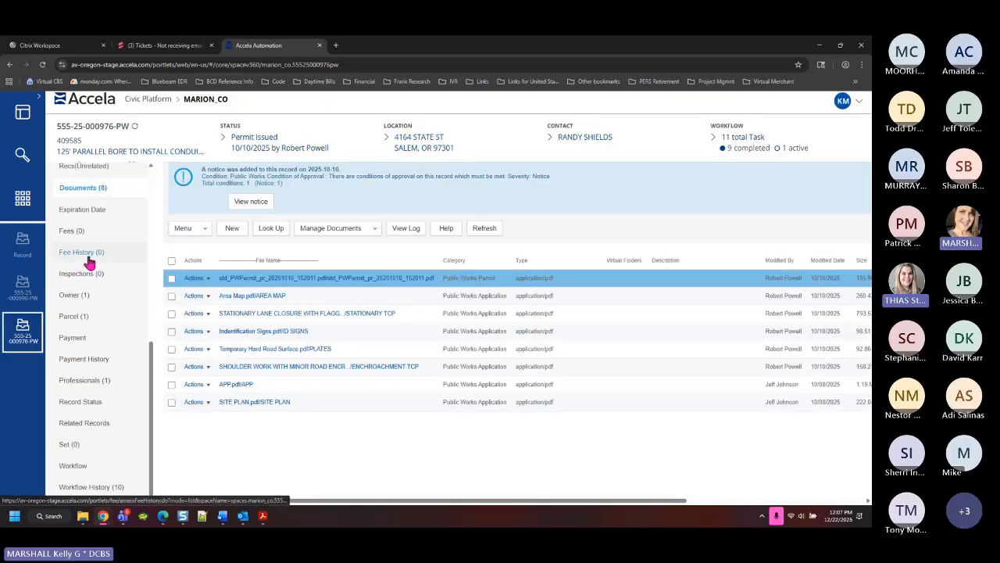
scroll(90, 264, "up", 10)
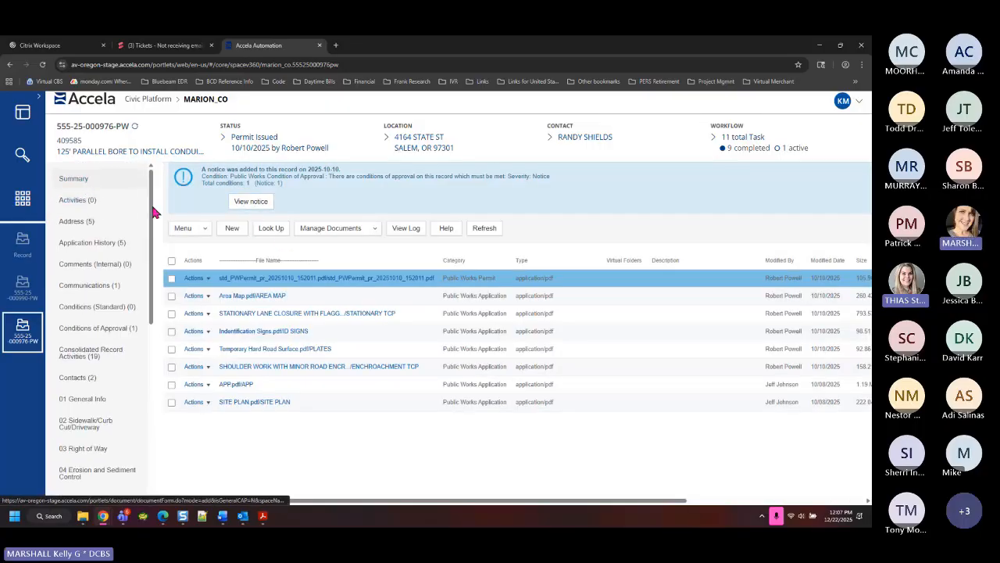
From the record Summary, run the PW Permit report, then close the Send E-Mail window
left_click(76, 178)
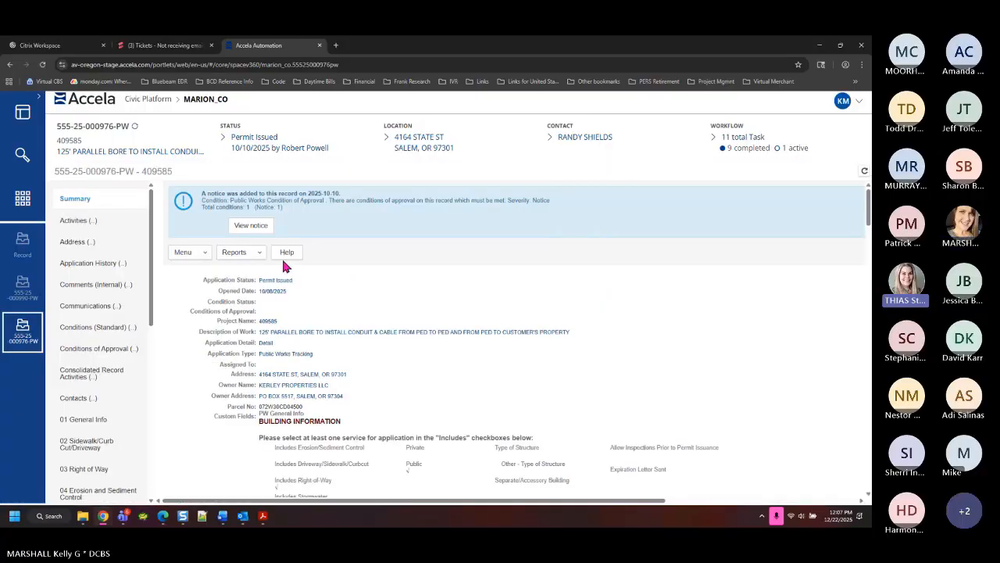
left_click(248, 234)
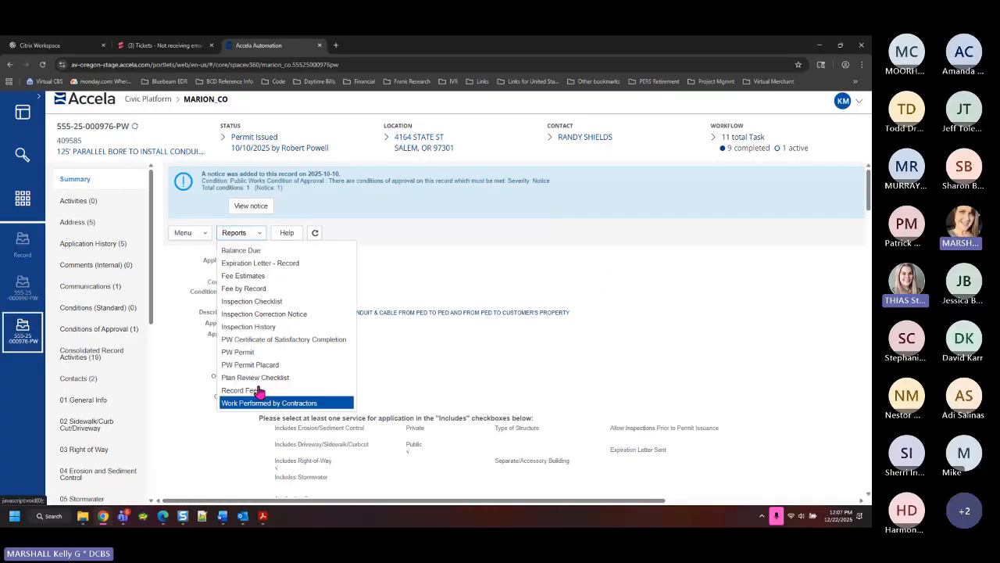
left_click(244, 352)
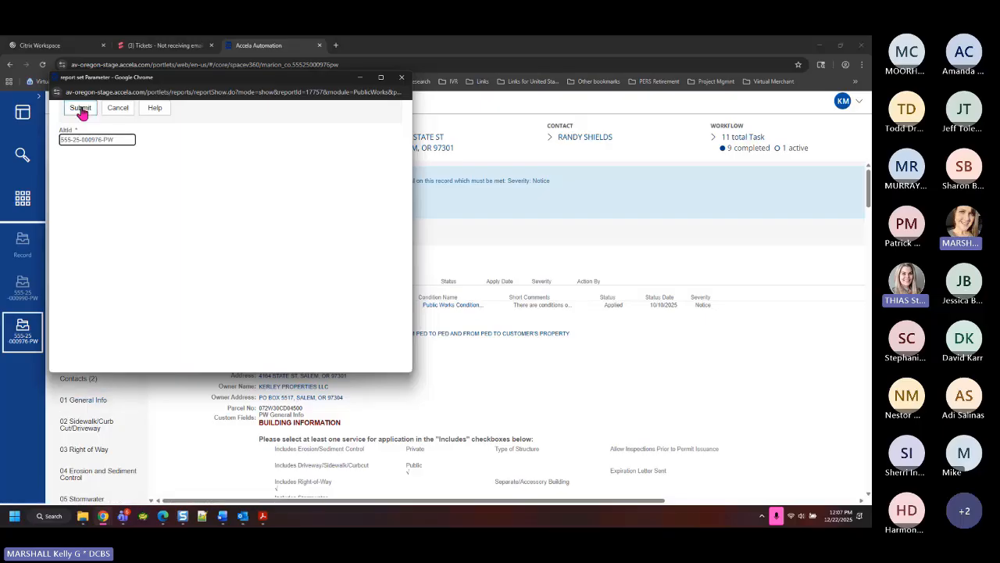
left_click(82, 109)
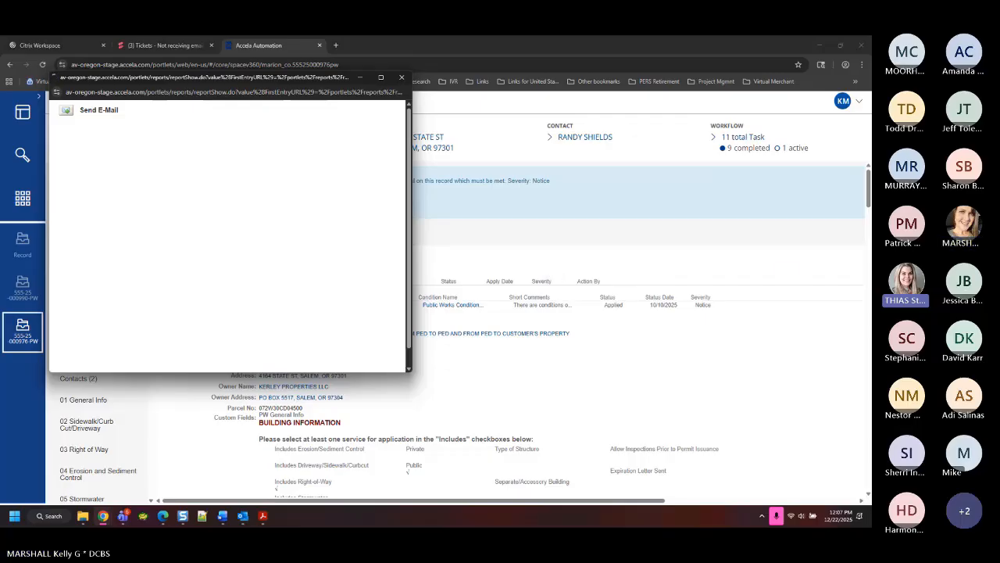
left_click(861, 107)
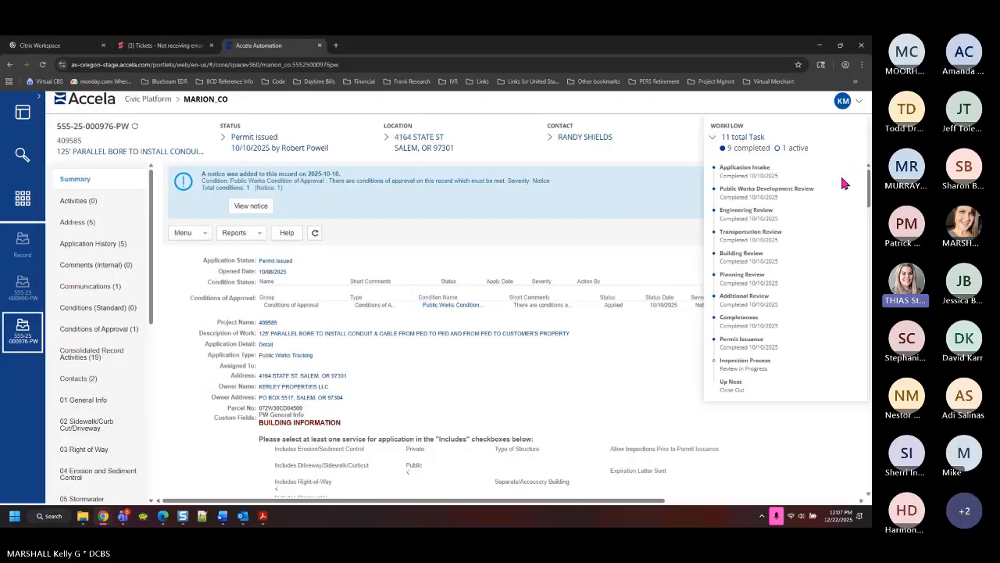
Sign out and log back in under agency MCMINNVILLE with the user's name and password
left_click(862, 104)
left_click(787, 219)
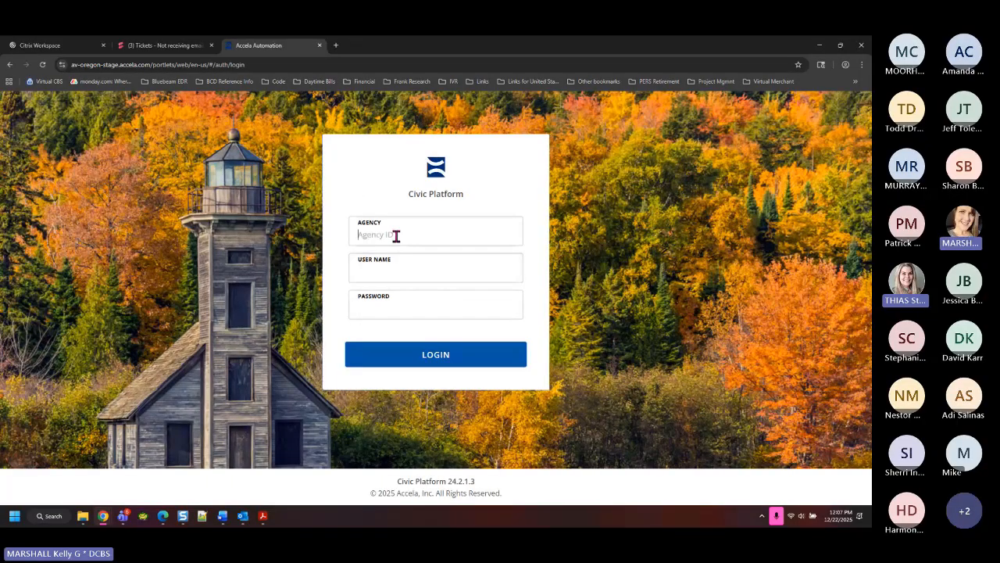
left_click(395, 237)
type("MC")
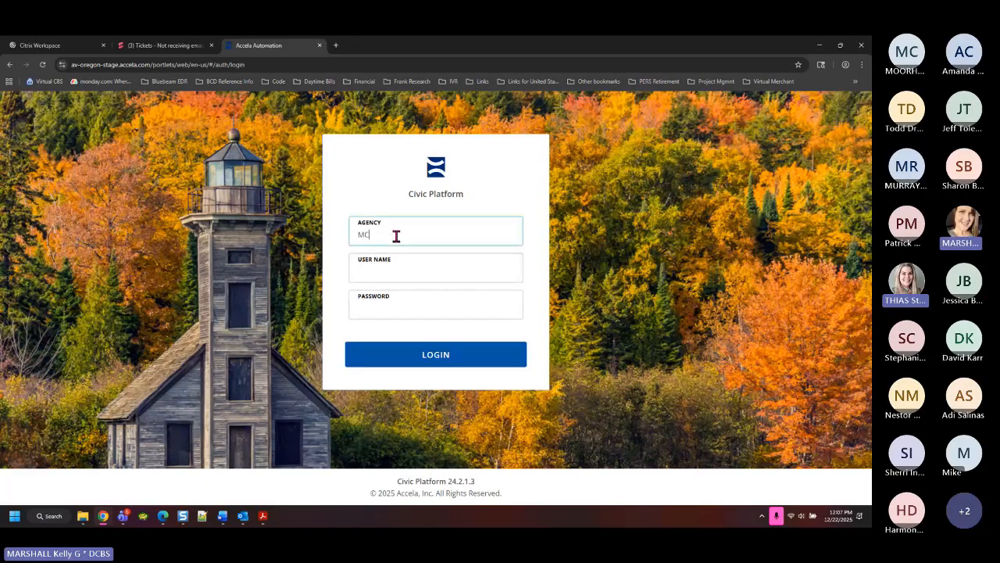
type("MINNVILLE")
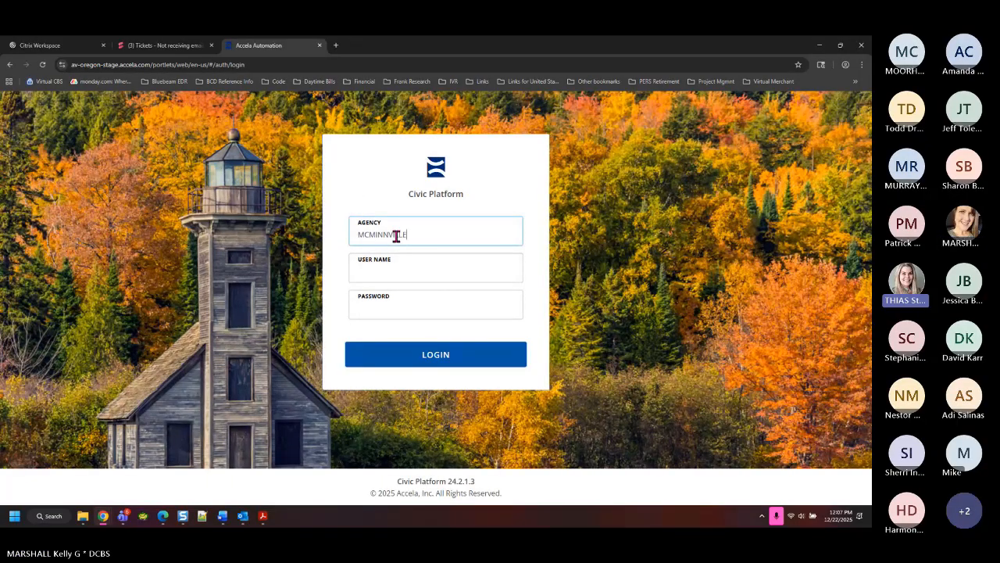
key("Tab")
key("Tab")
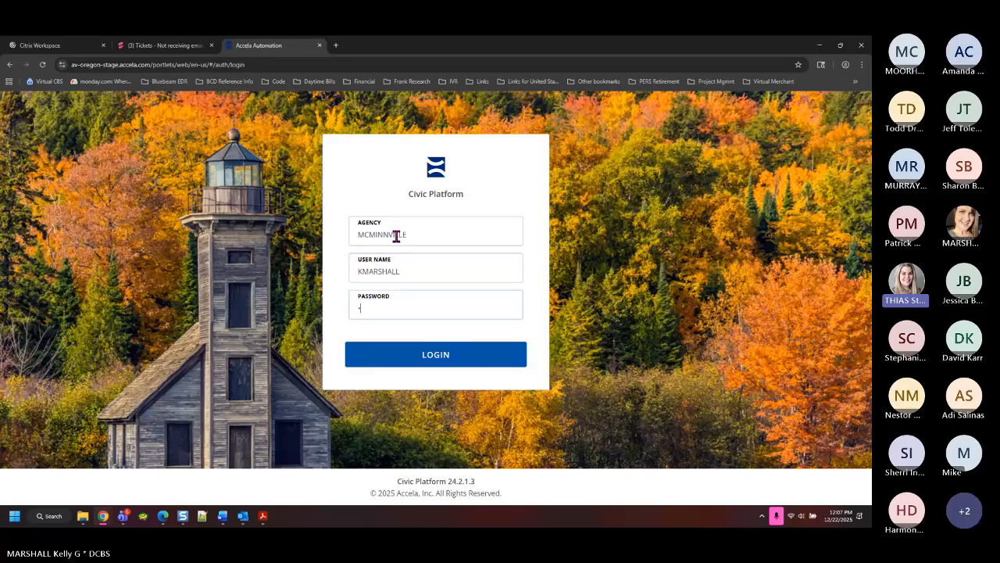
type("••")
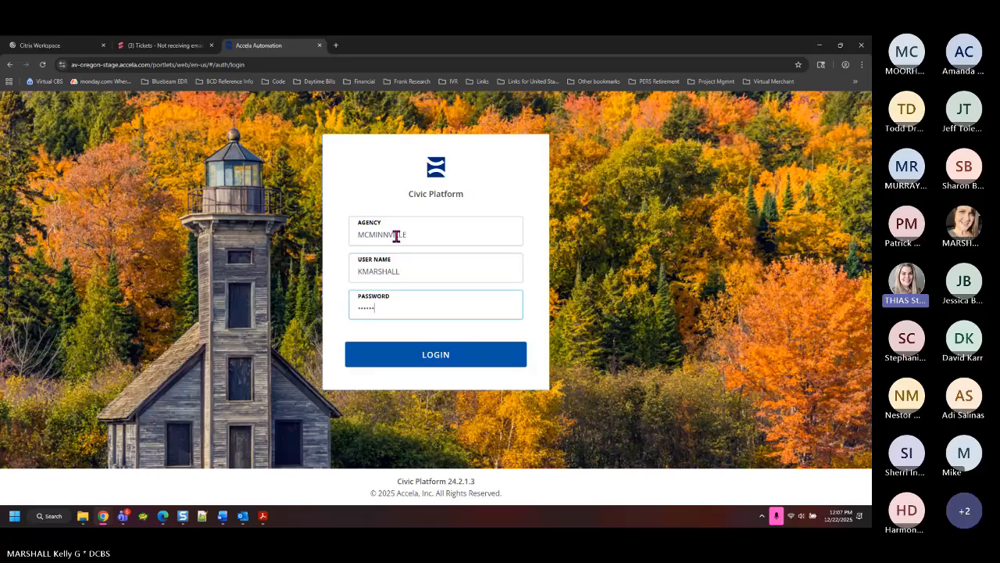
key("Return")
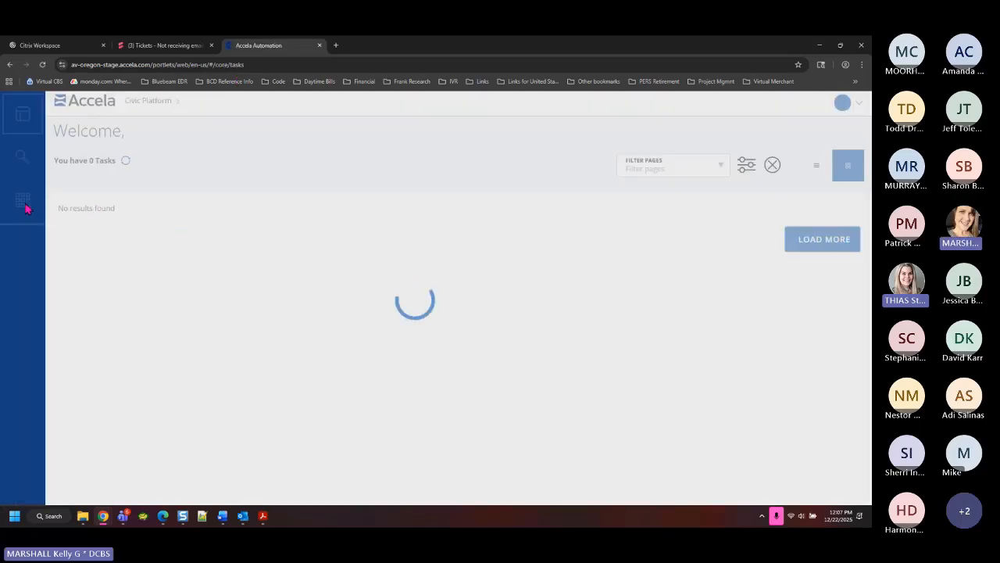
left_click(23, 203)
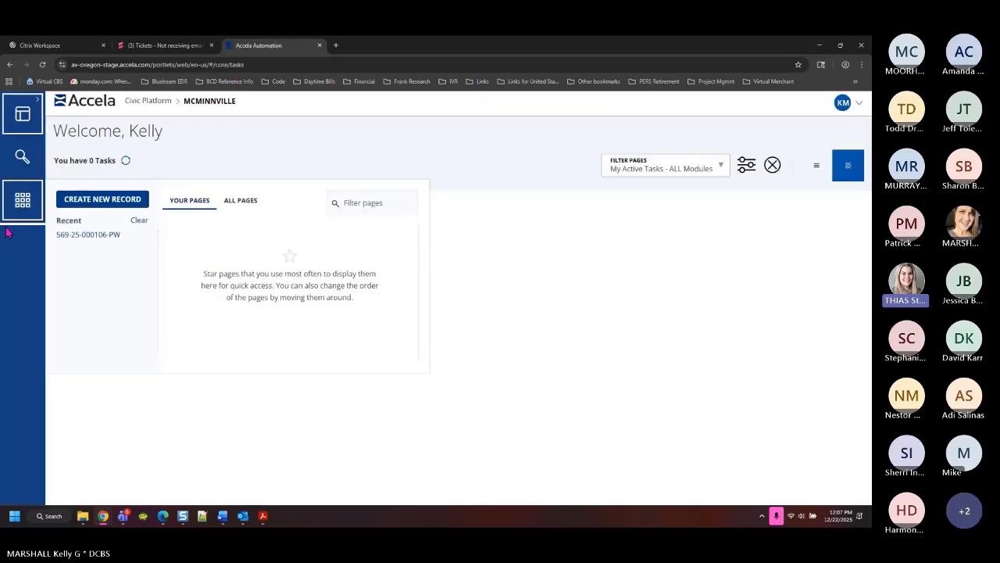
Open McMinnville's Record list of 15427 records and expand the Module filter dropdown
left_click(204, 241)
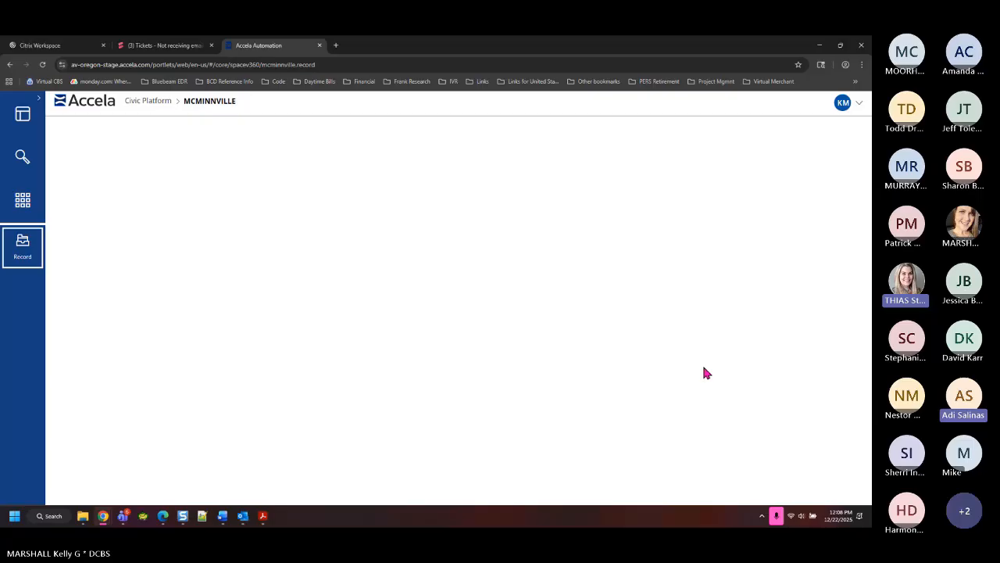
left_click(859, 103)
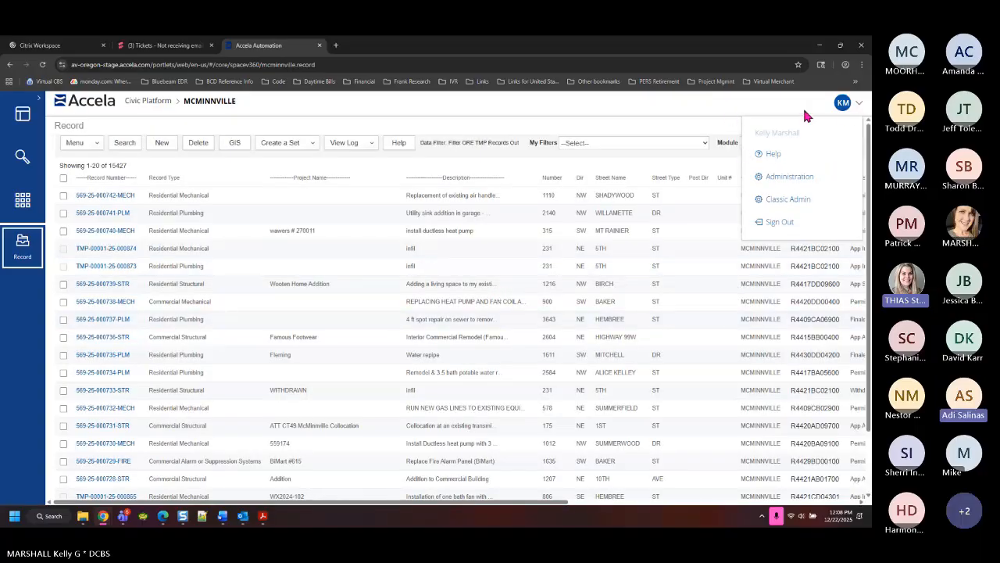
left_click(860, 105)
left_click(767, 147)
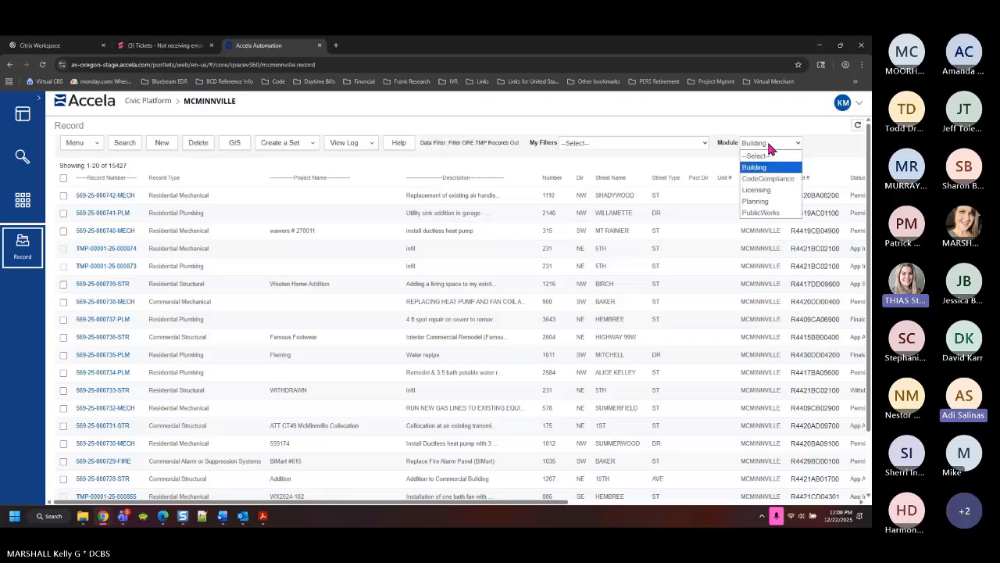
left_click(766, 213)
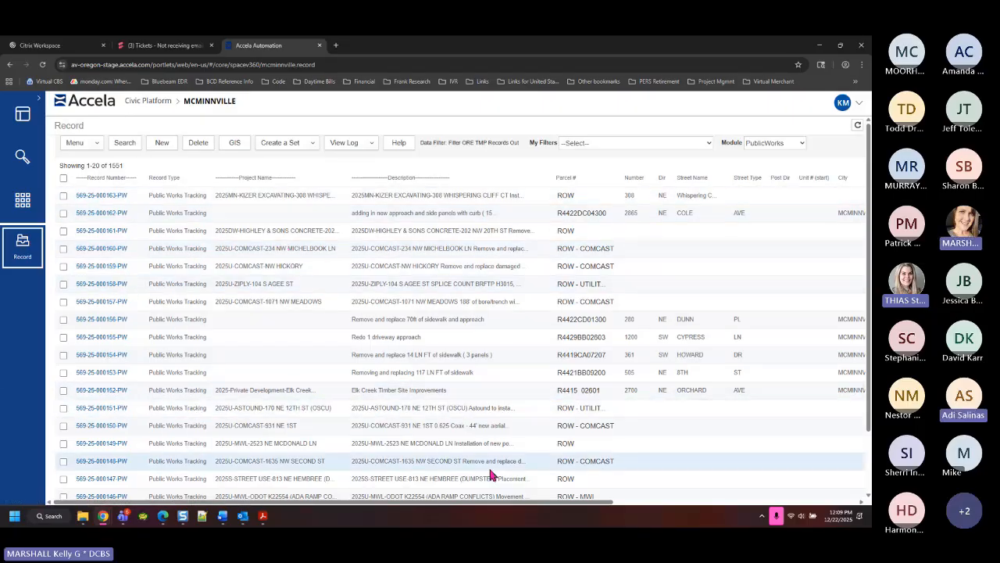
mouse_move(474, 503)
left_mouse_down()
mouse_move(662, 510)
mouse_move(475, 504)
left_mouse_up()
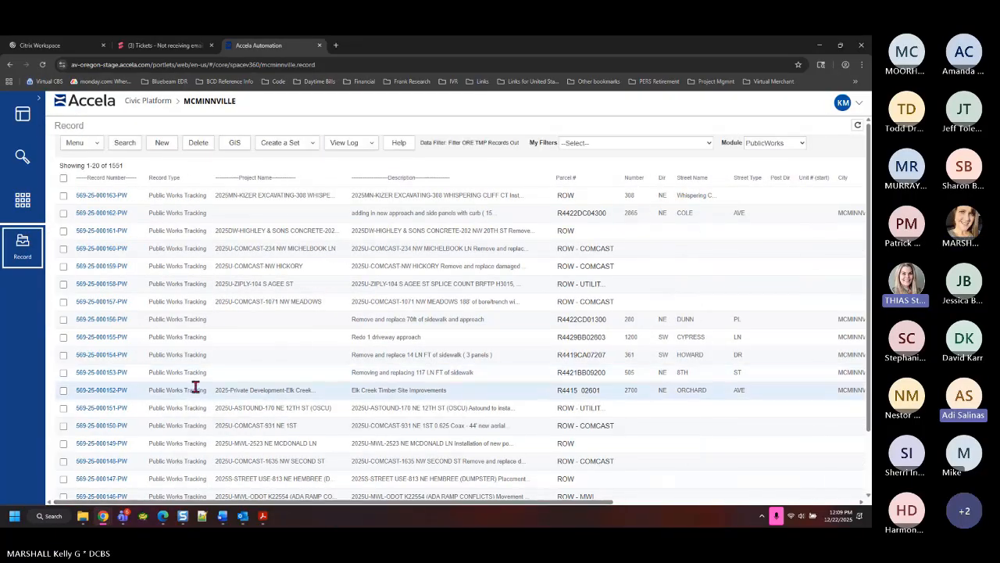
left_click(114, 372)
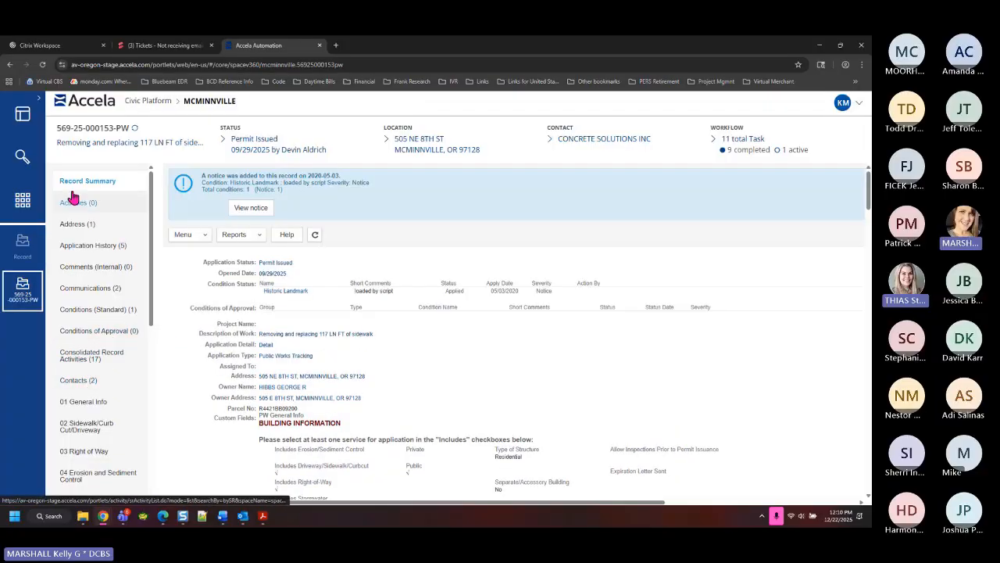
scroll(89, 384, "down", 2)
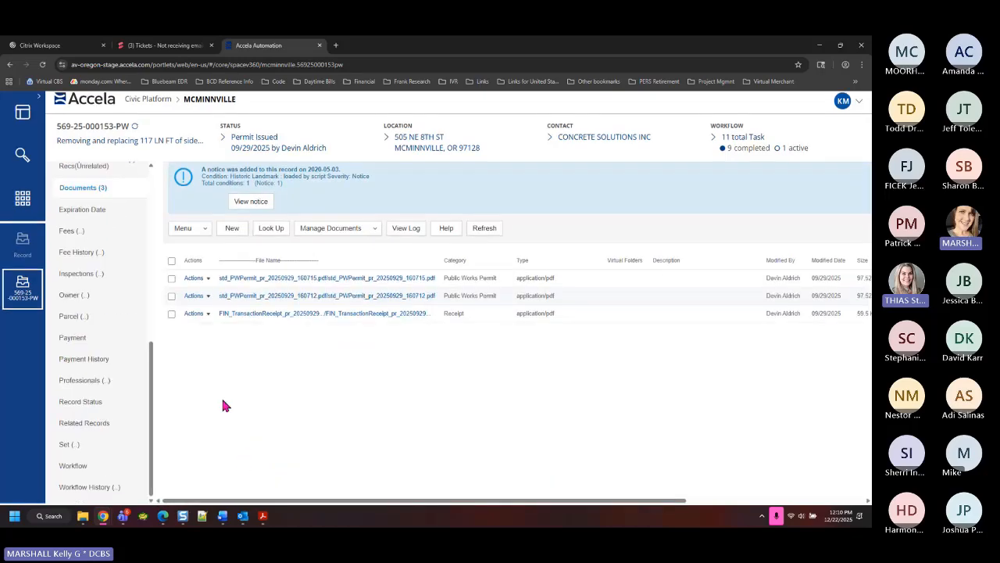
left_click(197, 279)
left_click(209, 312)
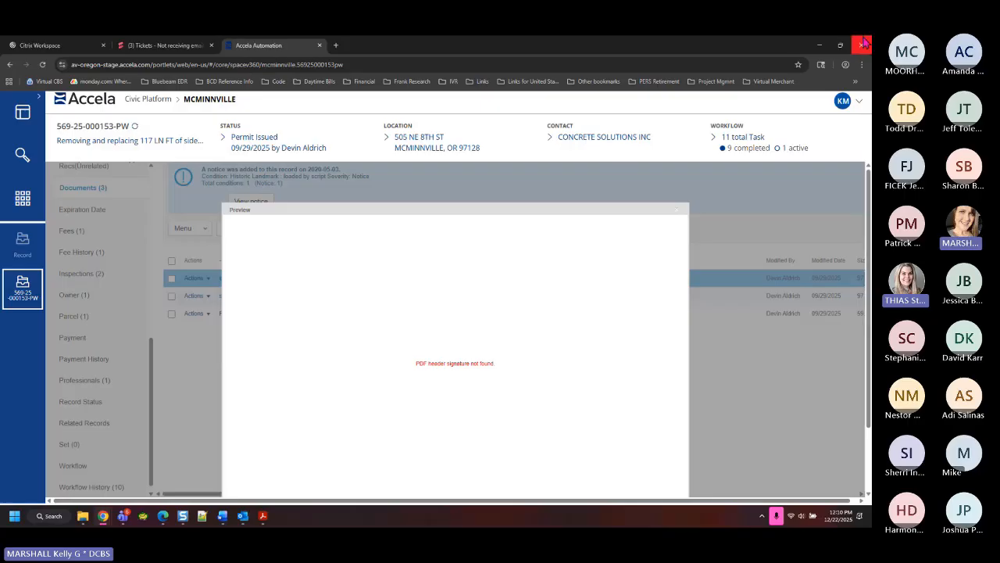
left_click(859, 107)
left_click(771, 222)
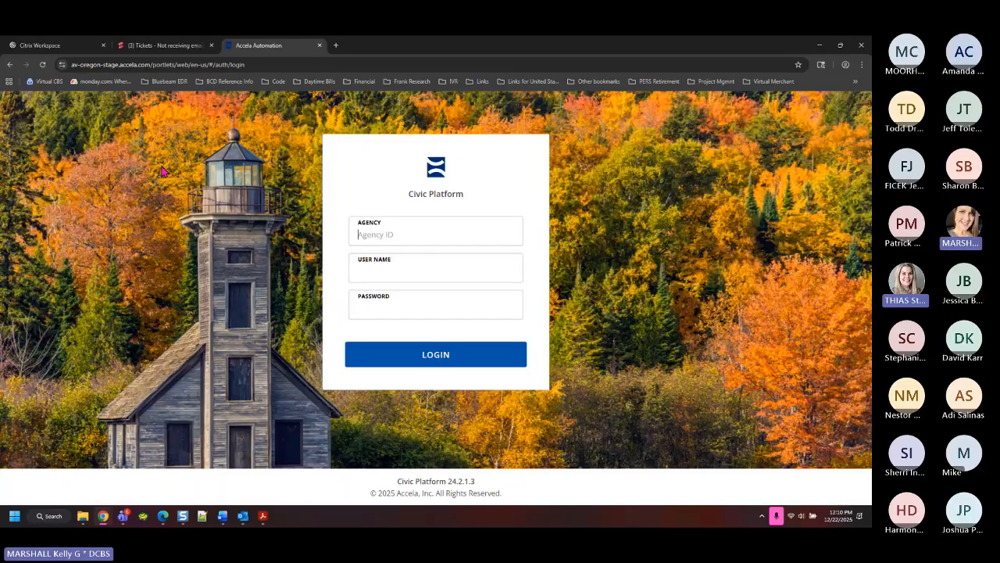
Log in through the Accela PROD Secure Login bookmark as agency mcminnville with the user's credentials
left_click(482, 81)
mouse_move(495, 100)
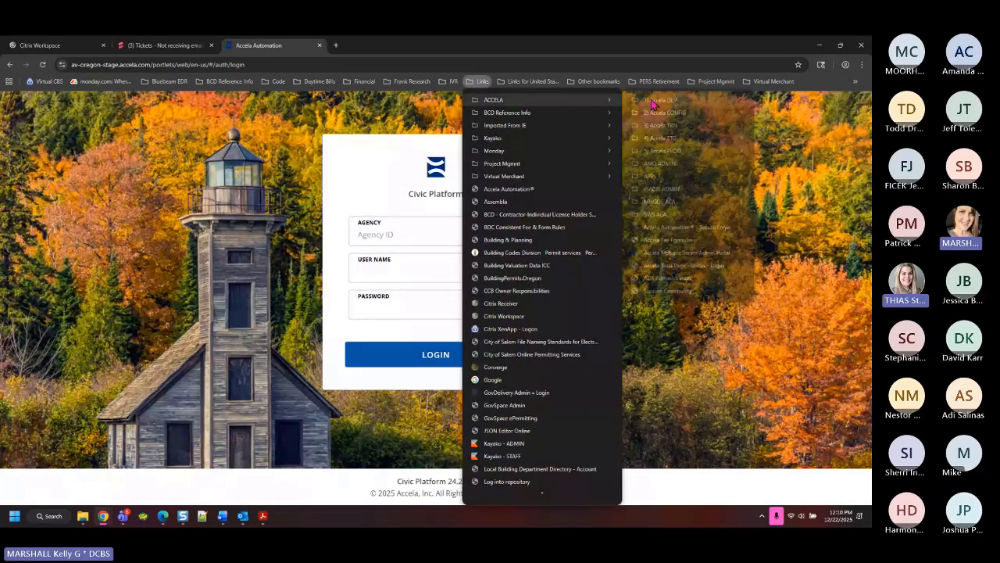
mouse_move(670, 161)
left_click(480, 189)
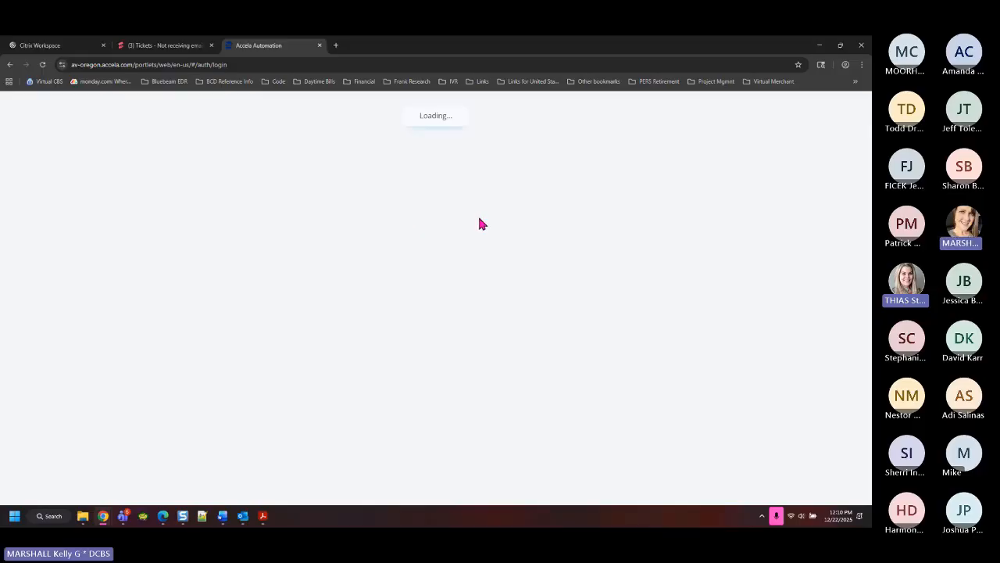
type("mcmi")
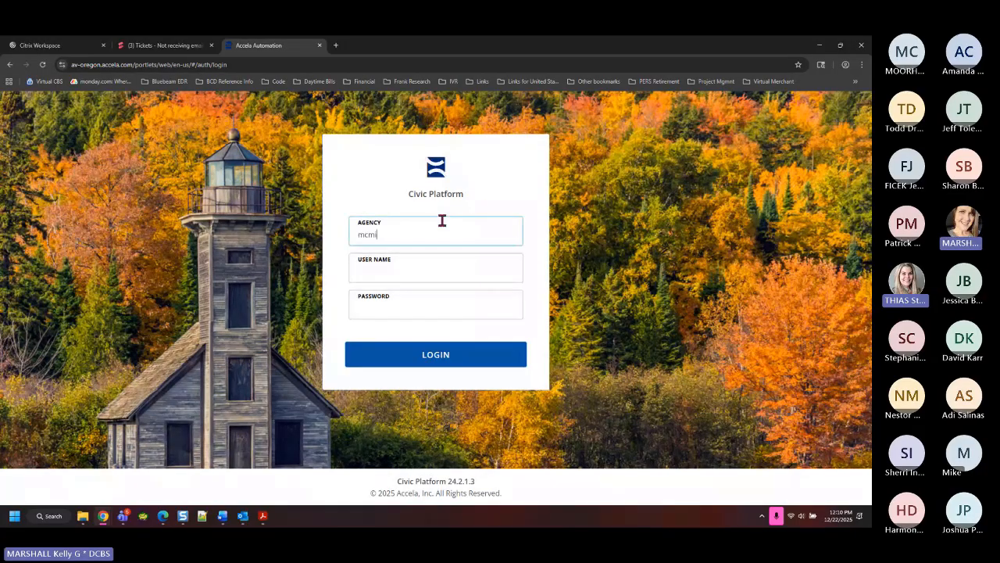
type("nnville")
key("Tab")
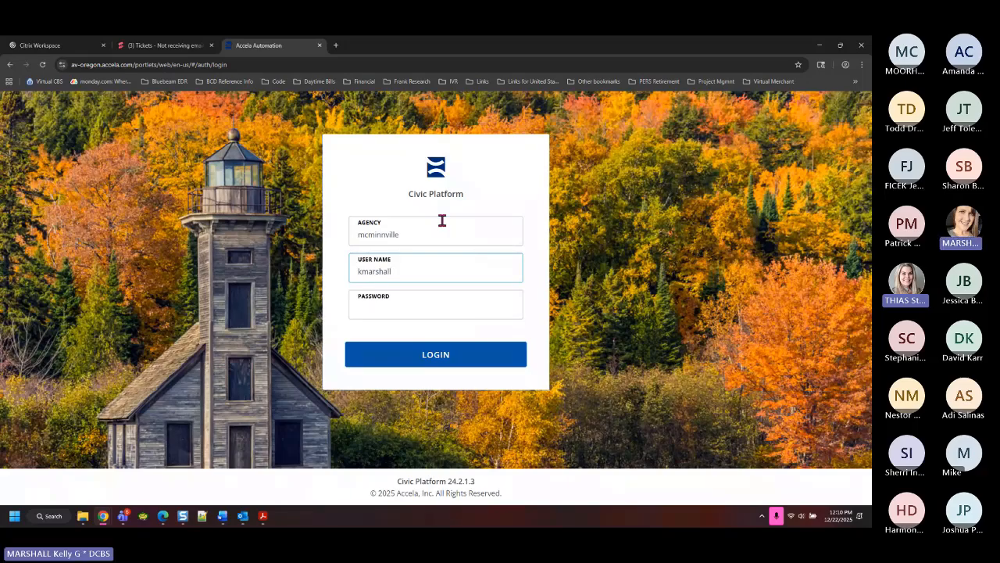
key("Tab")
type("••••••")
key("Return")
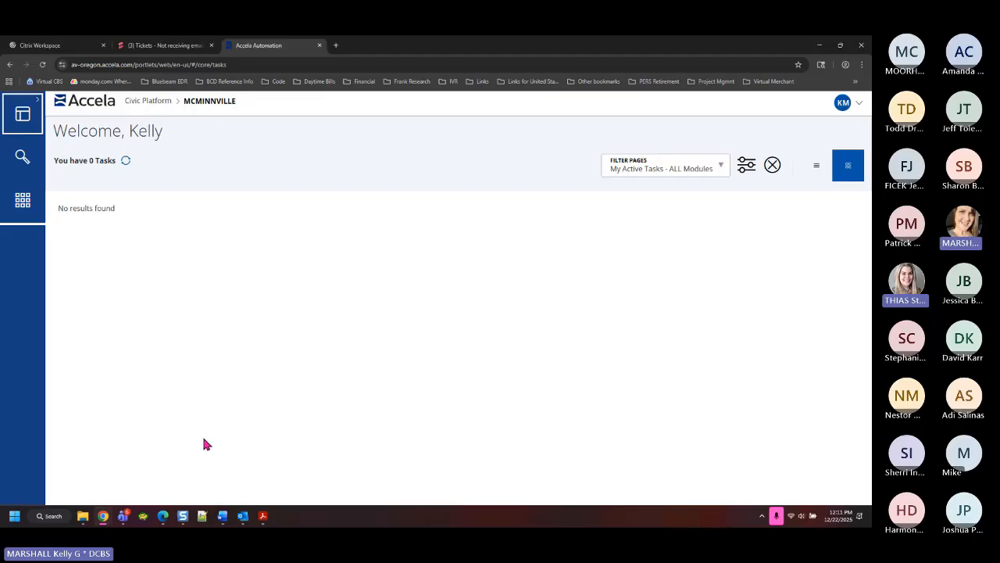
left_click(23, 200)
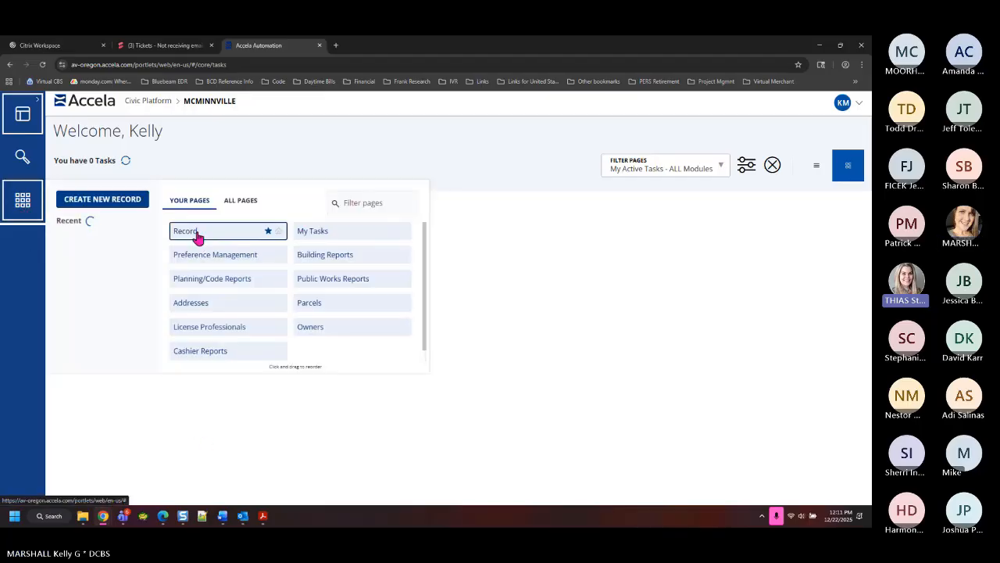
left_click(188, 232)
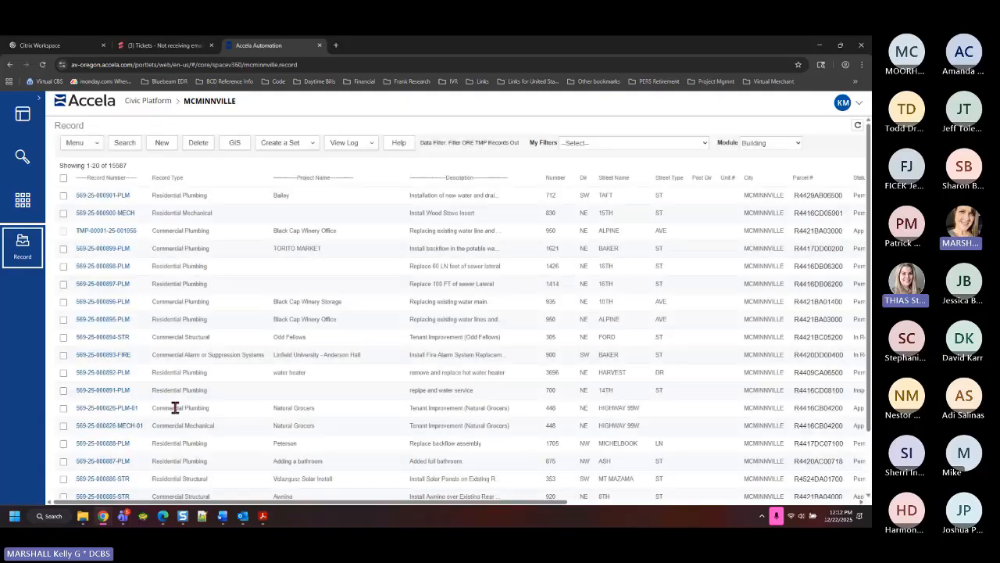
left_click(762, 144)
left_click(758, 213)
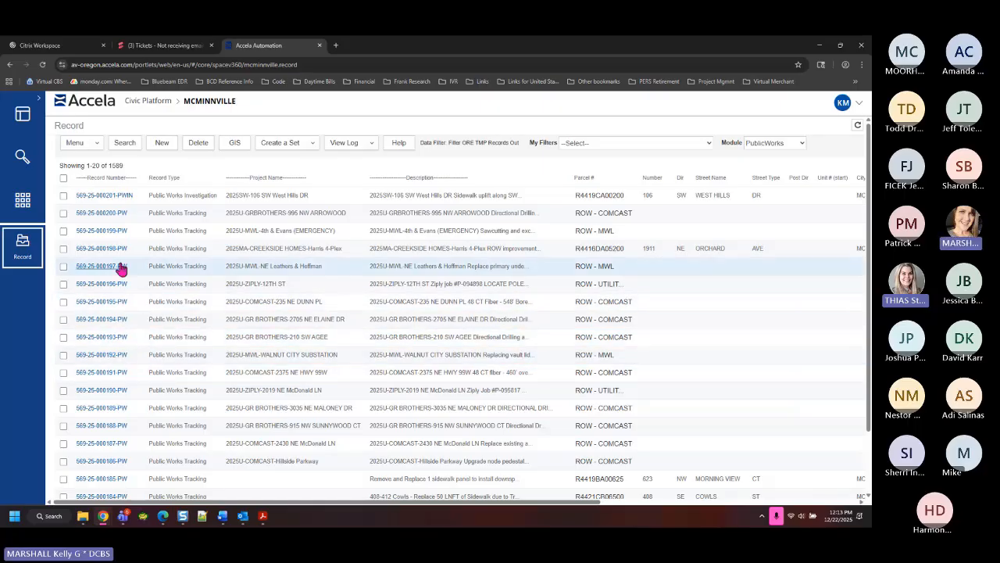
left_click(119, 230)
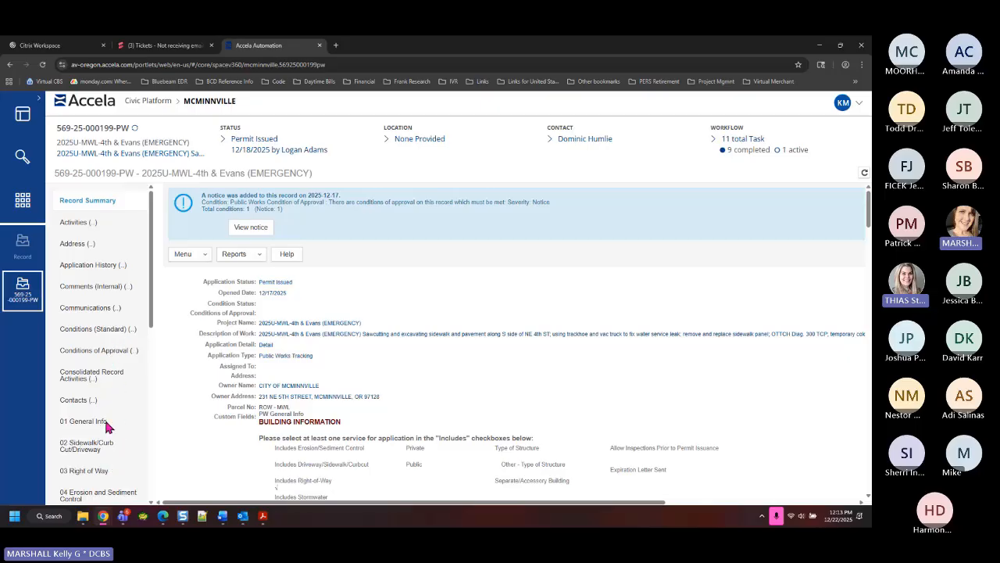
scroll(110, 434, "down", 2)
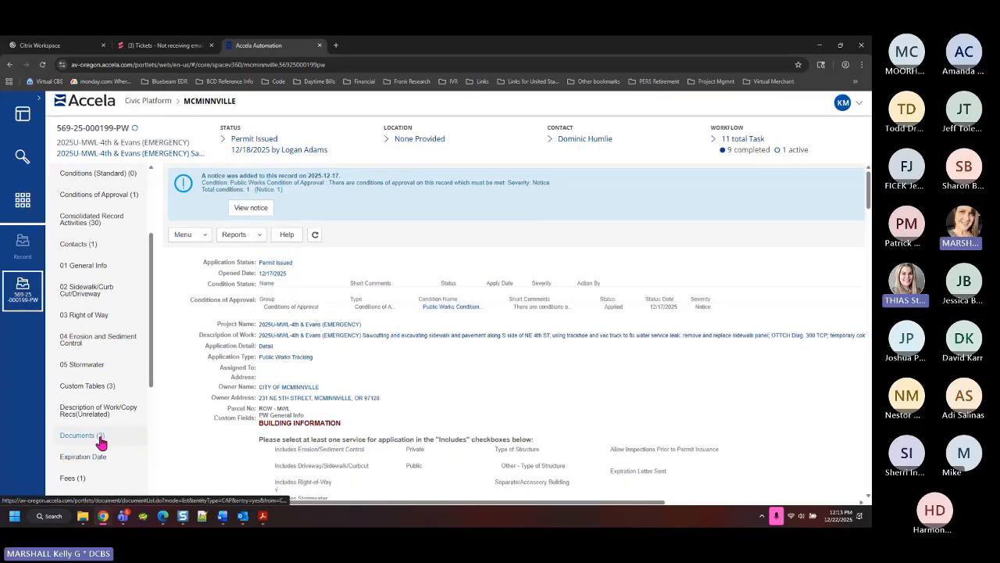
left_click(100, 439)
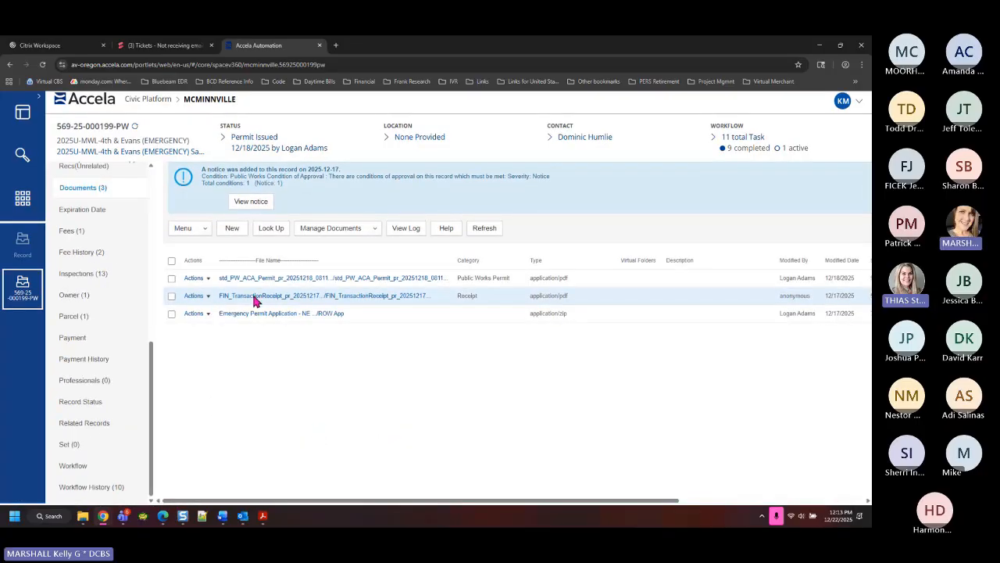
left_click(203, 280)
Preview the permit PDF and set its zoom to 125%
left_click(211, 304)
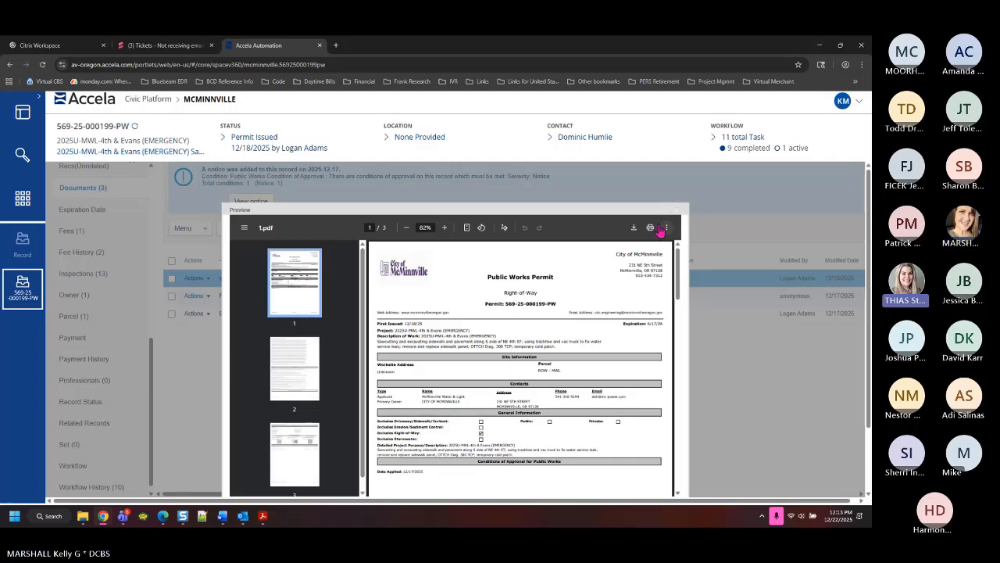
key("ctrl+a")
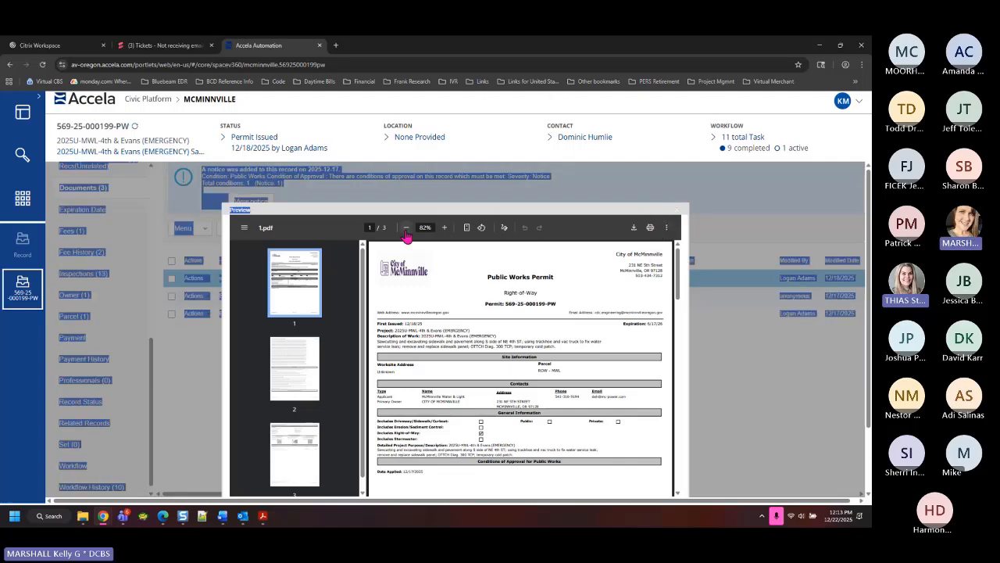
left_click(444, 228)
left_click(444, 227)
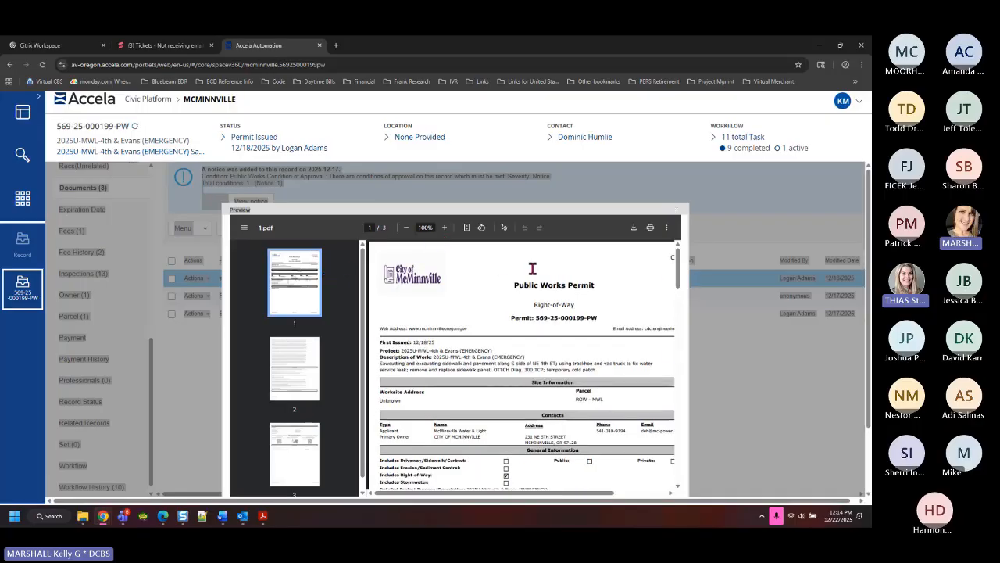
left_click(406, 227)
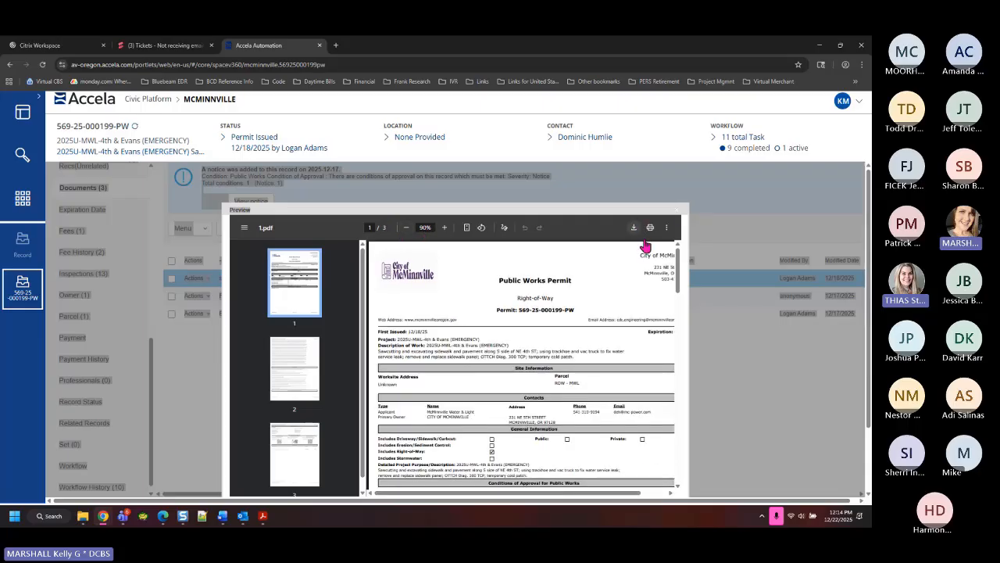
left_click(405, 228)
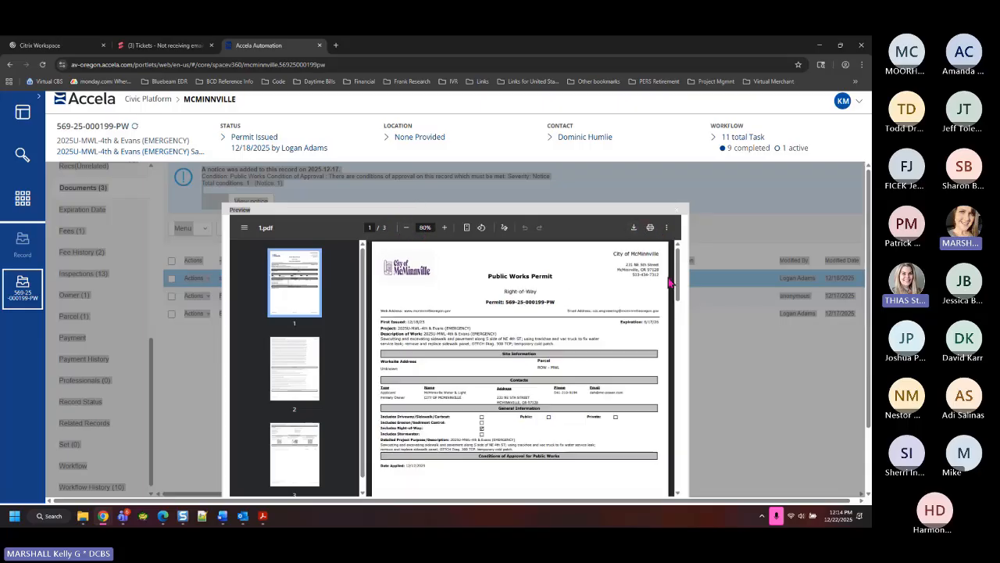
left_click(444, 228)
left_click(444, 227)
left_click(444, 227)
left_click(444, 228)
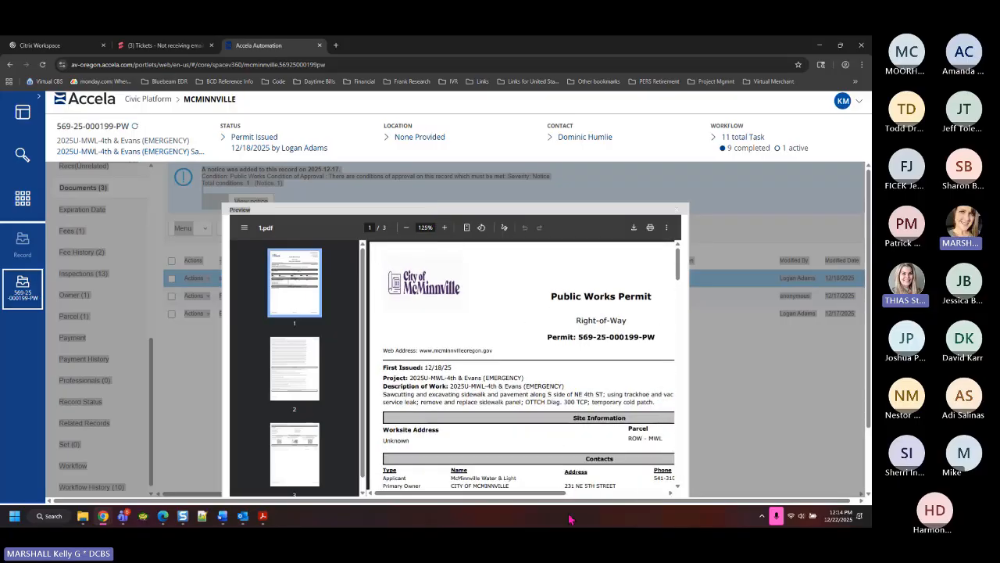
Pan across page 1 and highlight the permit's Description of Work text
left_click_drag(560, 493, 671, 502)
left_click_drag(415, 321, 467, 321)
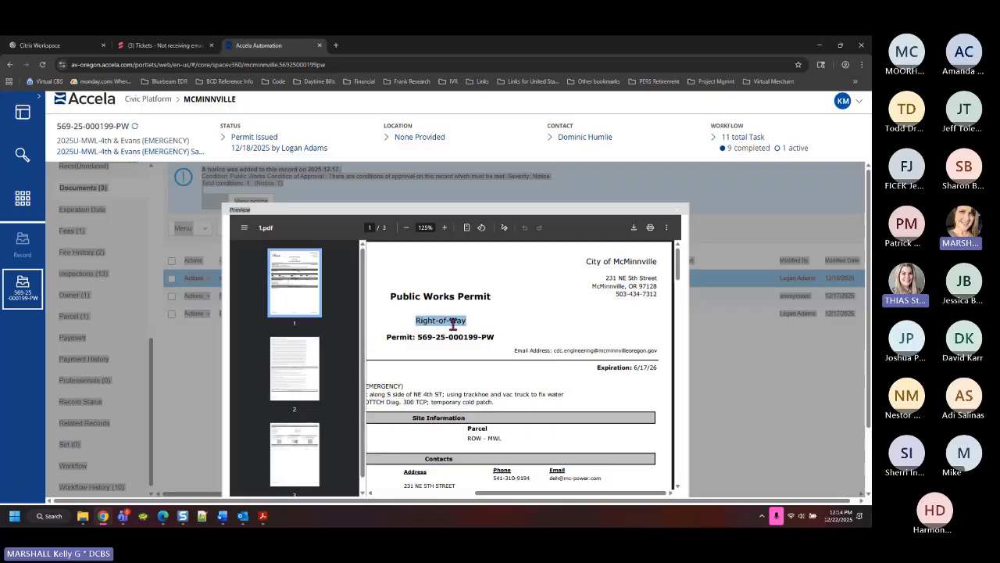
scroll(547, 367, "down", 3)
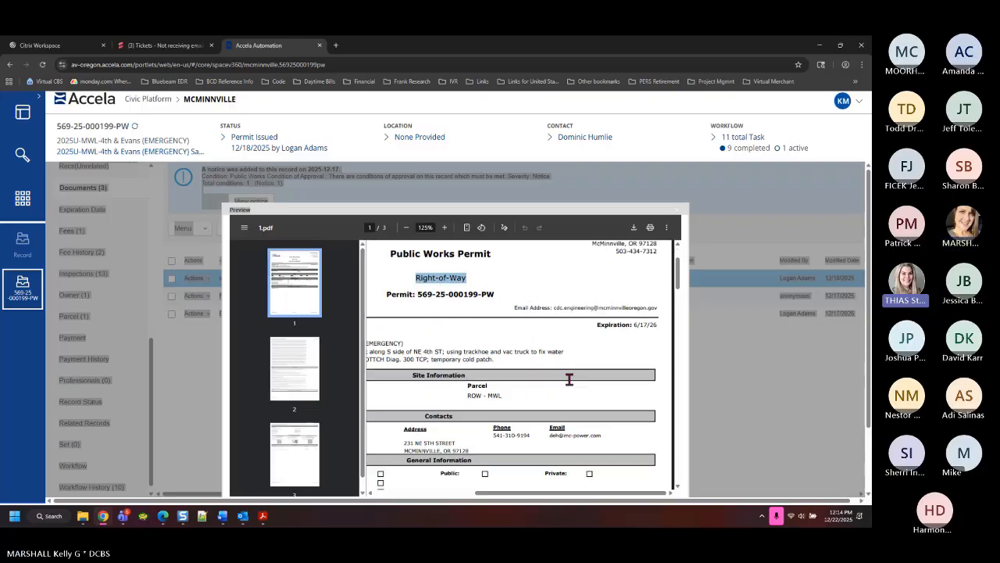
scroll(516, 442, "left", 4)
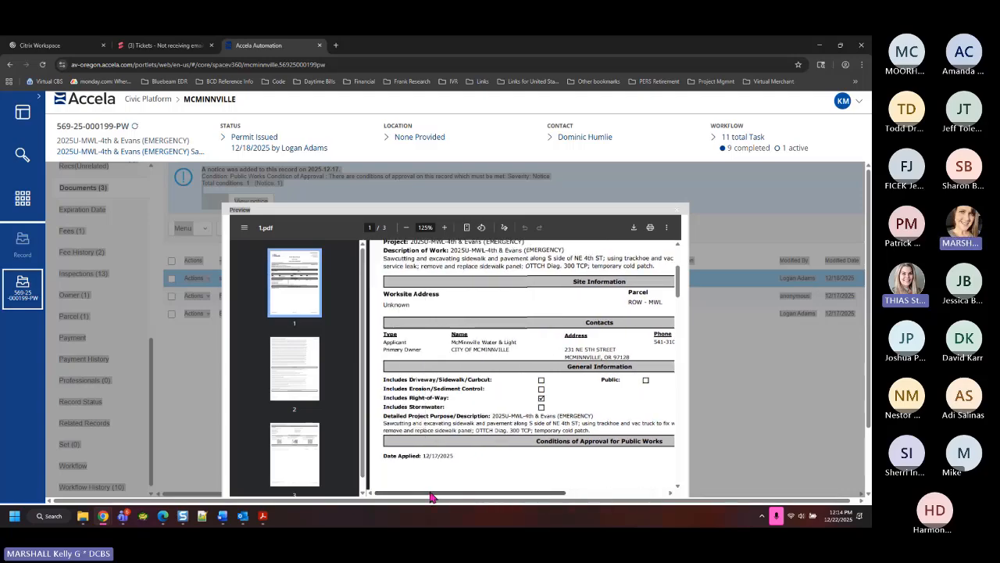
left_click_drag(450, 250, 457, 266)
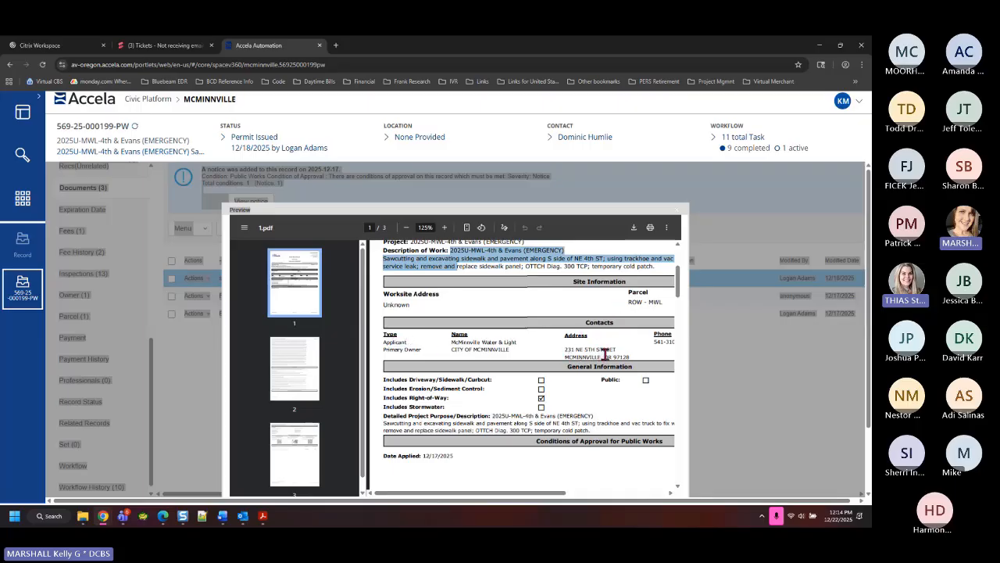
left_click(541, 400)
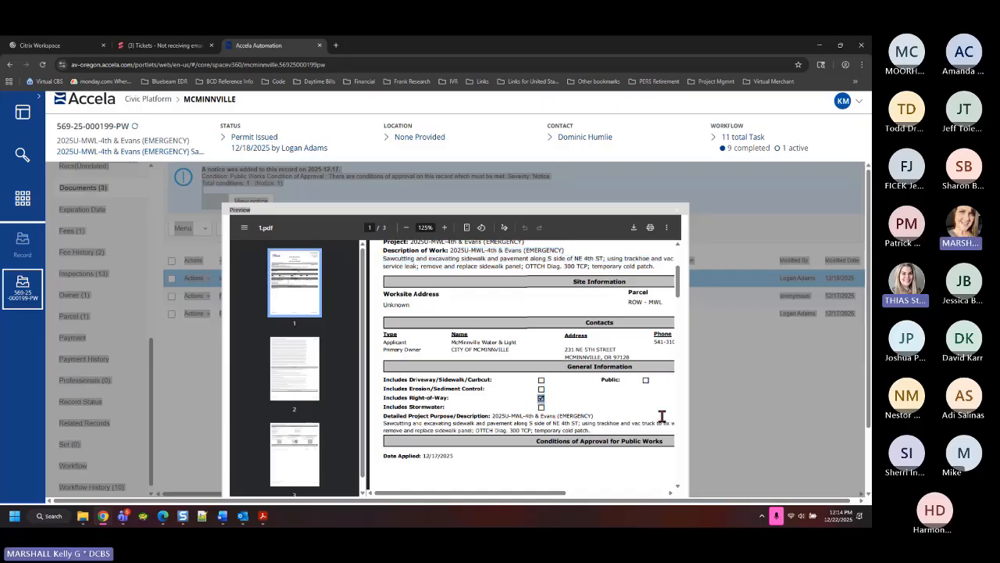
Scroll down through page 1 to the top of page 2
left_click_drag(553, 493, 653, 493)
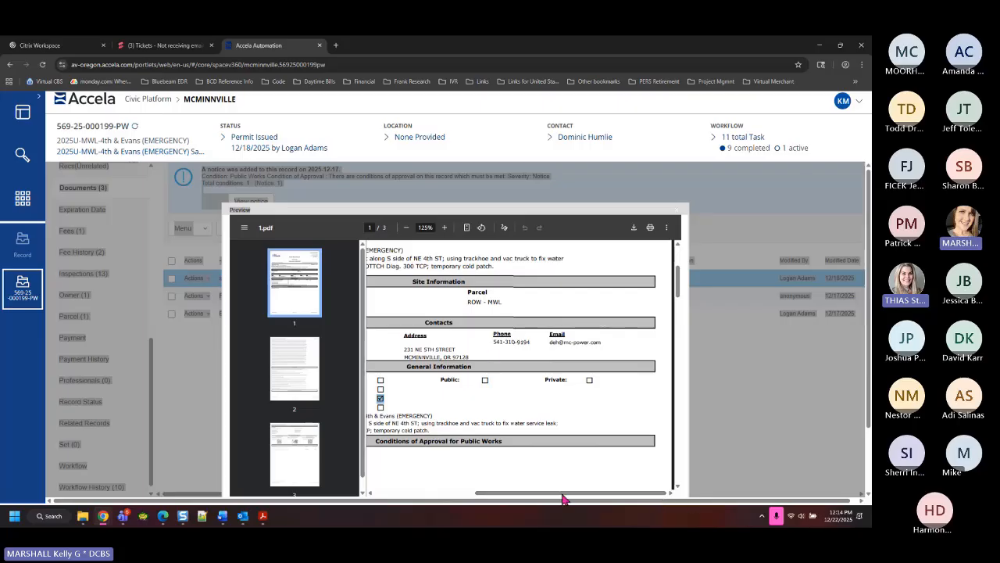
left_click_drag(569, 496, 469, 494)
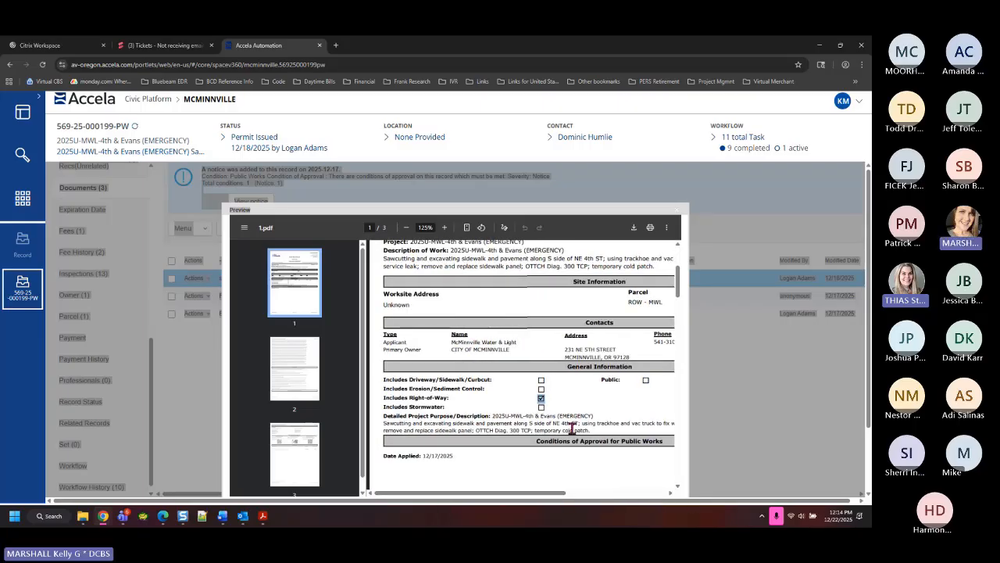
scroll(595, 466, "down", 3)
scroll(548, 312, "down", 6)
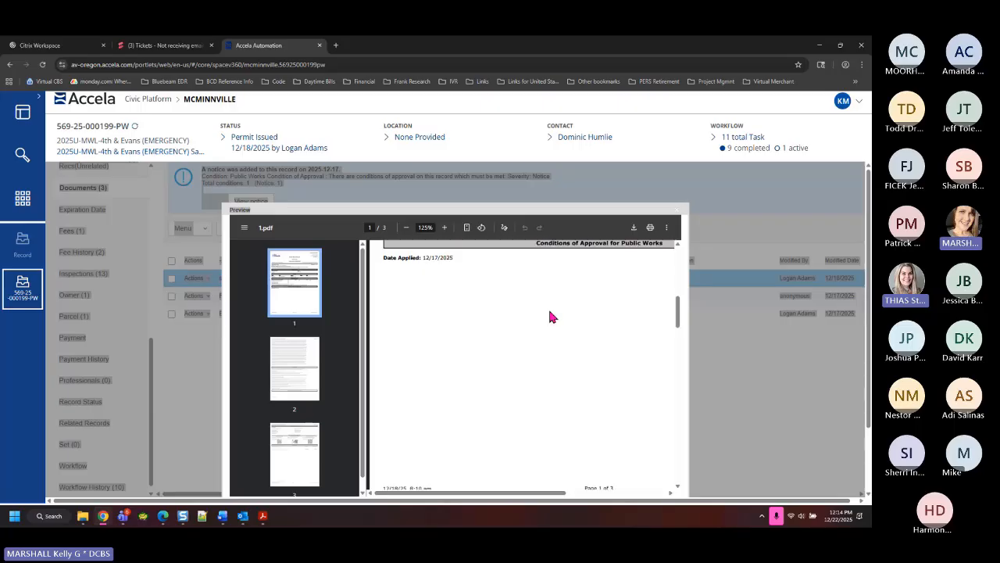
scroll(549, 319, "down", 3)
scroll(559, 352, "up", 3)
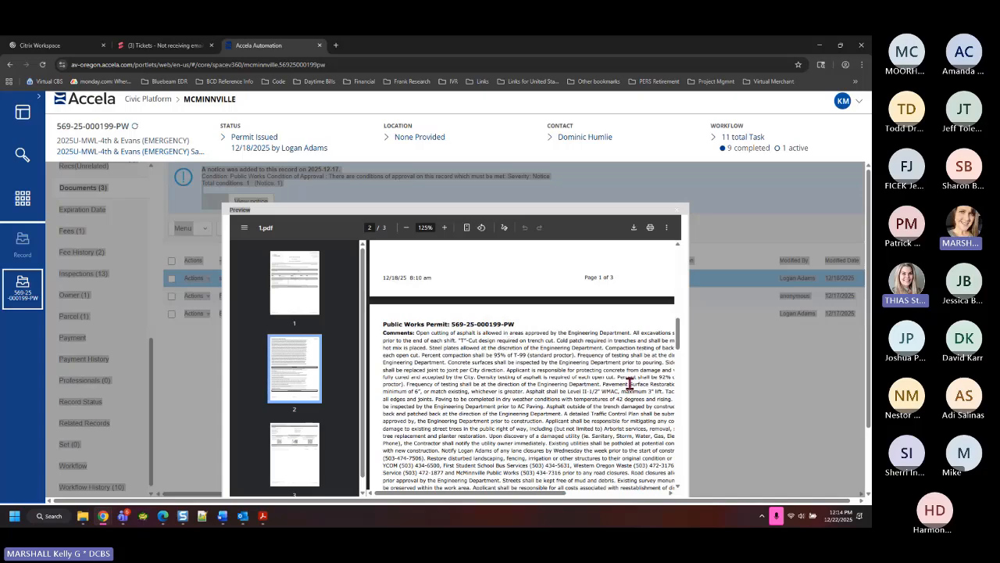
Highlight the concrete damage and testing requirements on page 2
left_click_drag(559, 497, 610, 497)
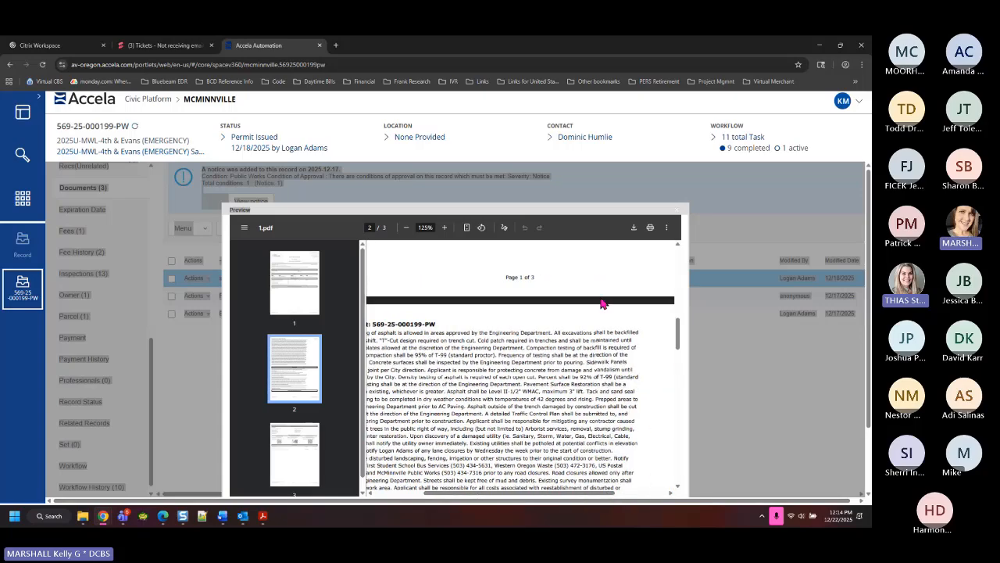
left_click_drag(555, 392, 607, 398)
left_click(508, 395)
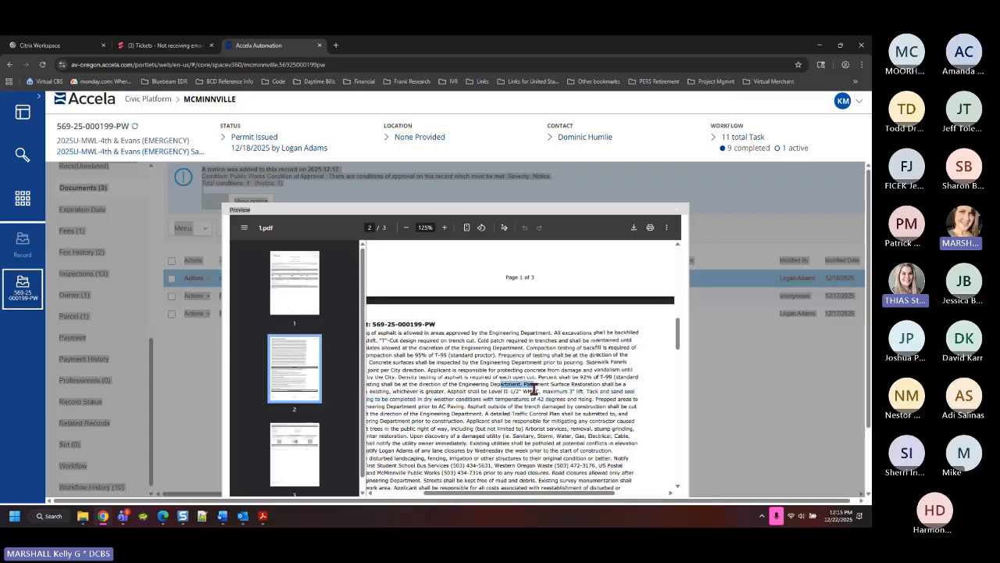
left_click_drag(568, 371, 613, 379)
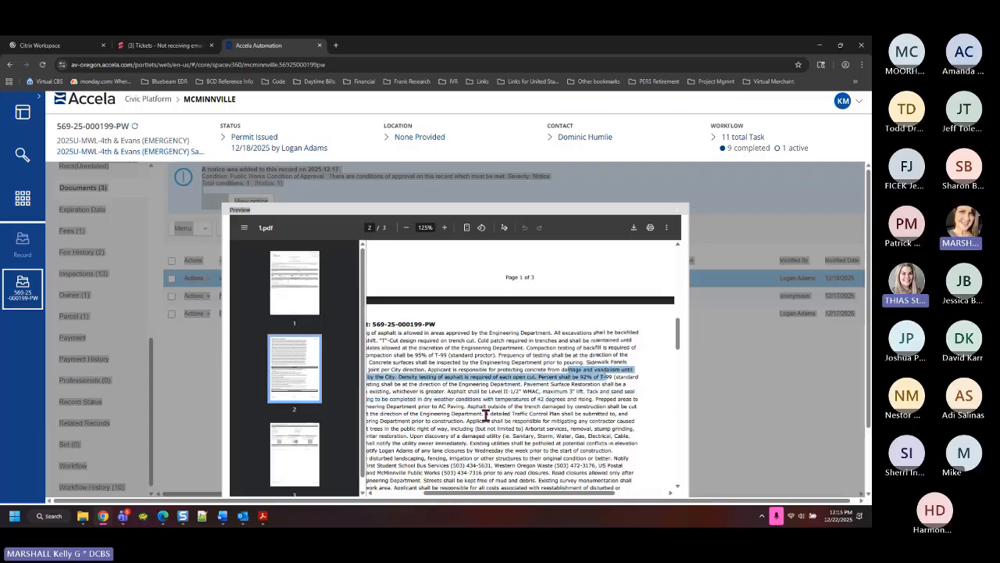
scroll(482, 414, "down", 3)
Highlight the utility notification contact numbers and lines in the Right-of-Way section
left_click_drag(442, 285, 581, 289)
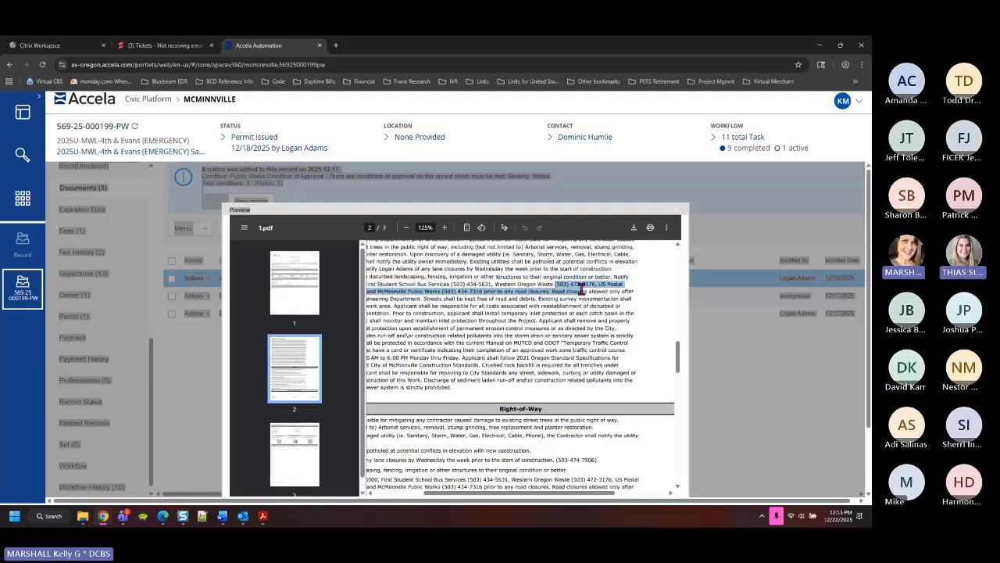
left_click(429, 296)
left_click_drag(417, 292, 485, 285)
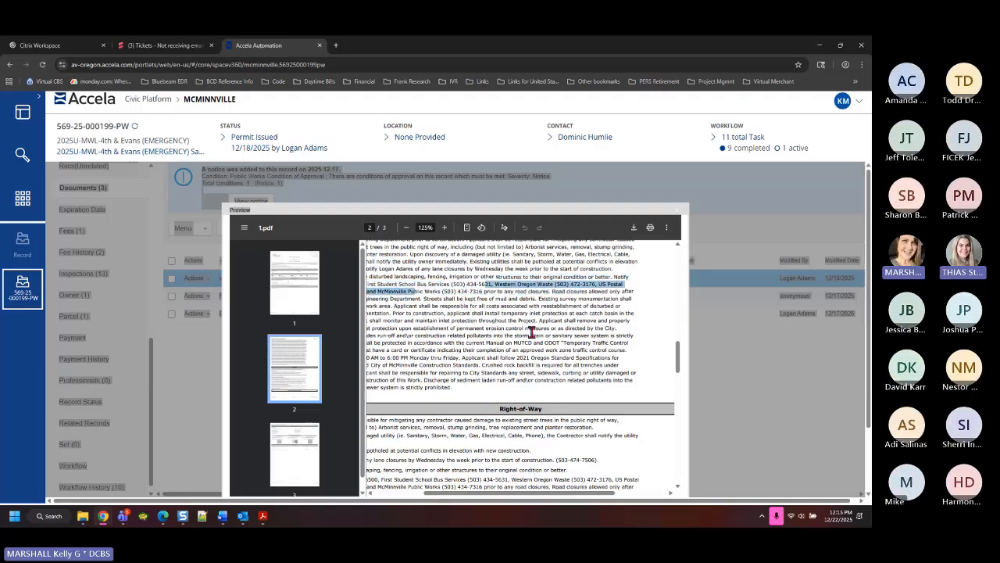
scroll(533, 332, "down", 3)
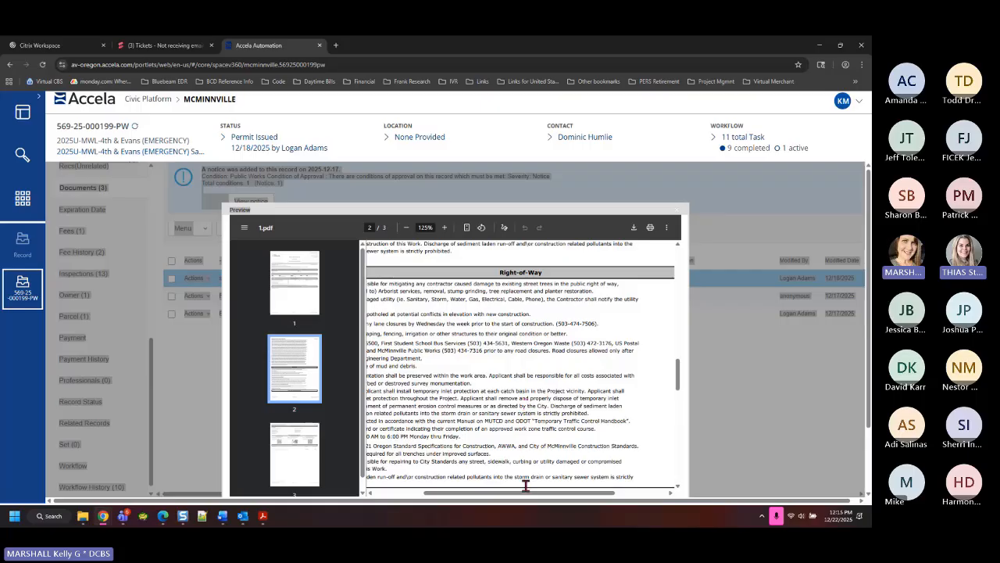
left_click_drag(518, 500, 464, 500)
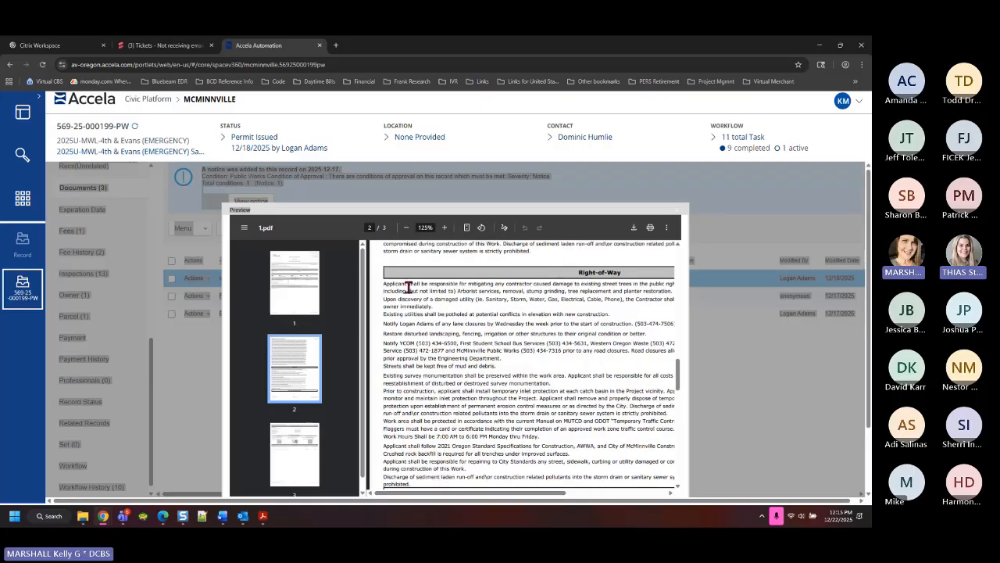
left_click_drag(396, 284, 471, 332)
left_click(433, 338)
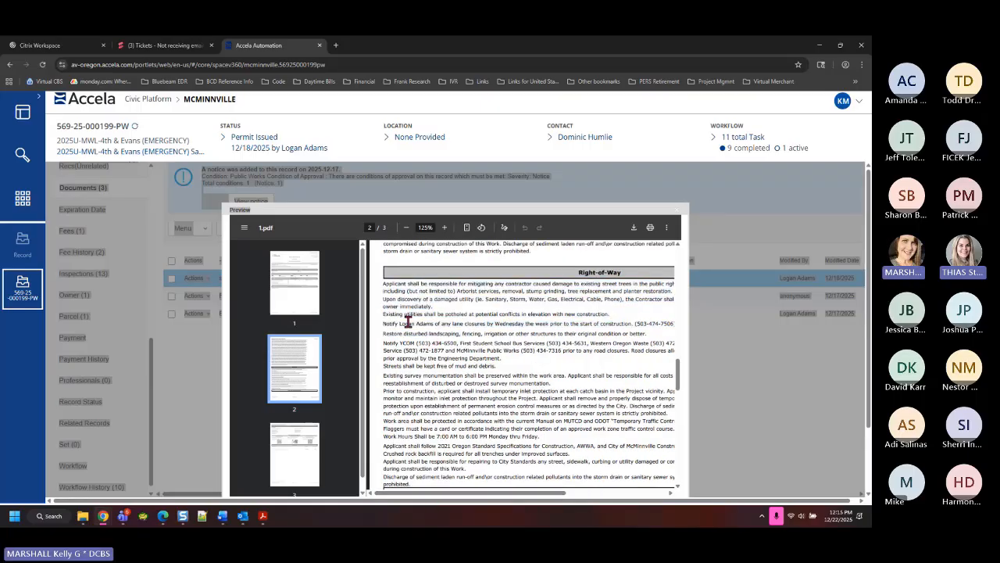
Highlight the lane-closure, utility service and storm drain conditions, then scroll back to page 1
left_click_drag(405, 323, 449, 323)
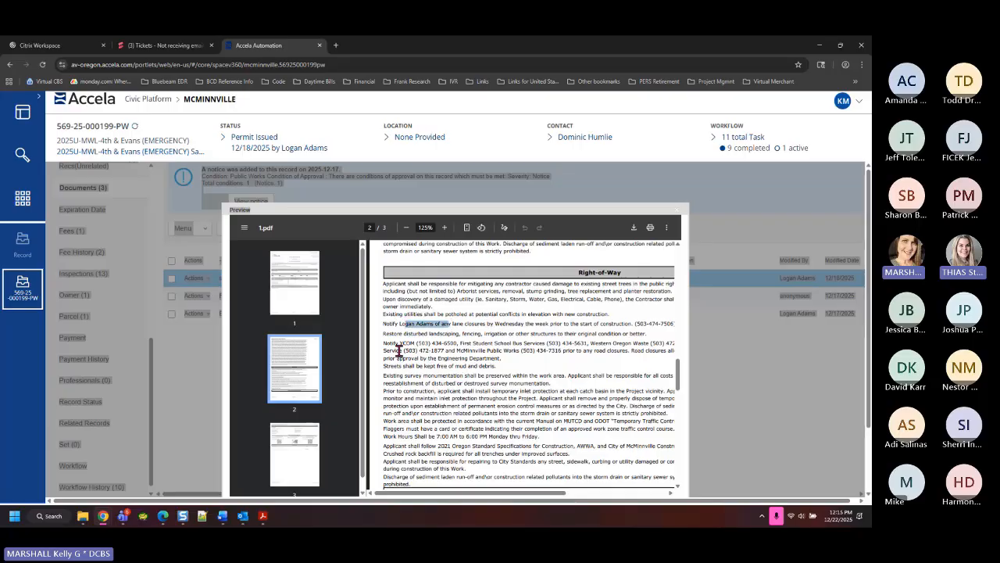
left_click_drag(398, 351, 440, 405)
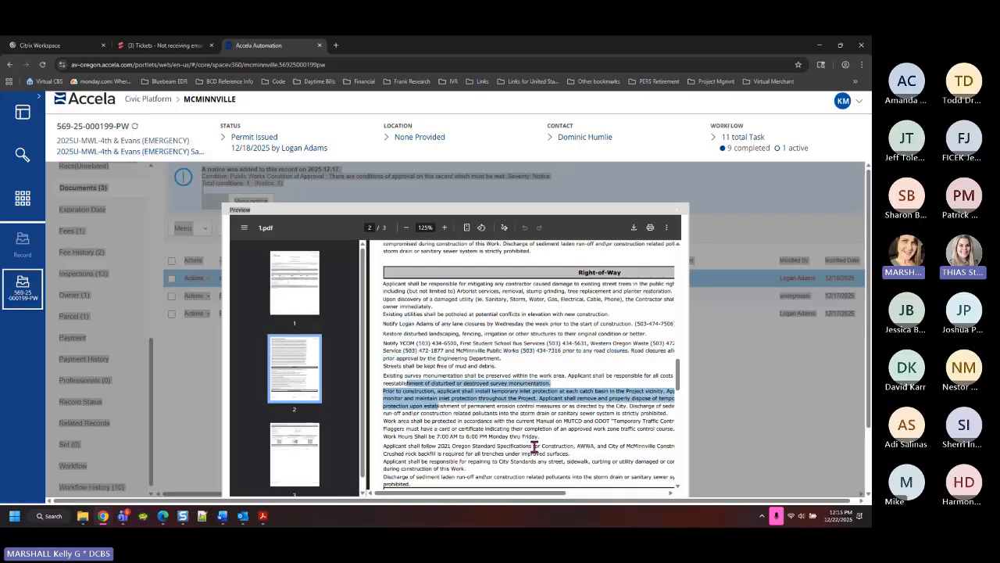
left_click_drag(565, 456, 625, 473)
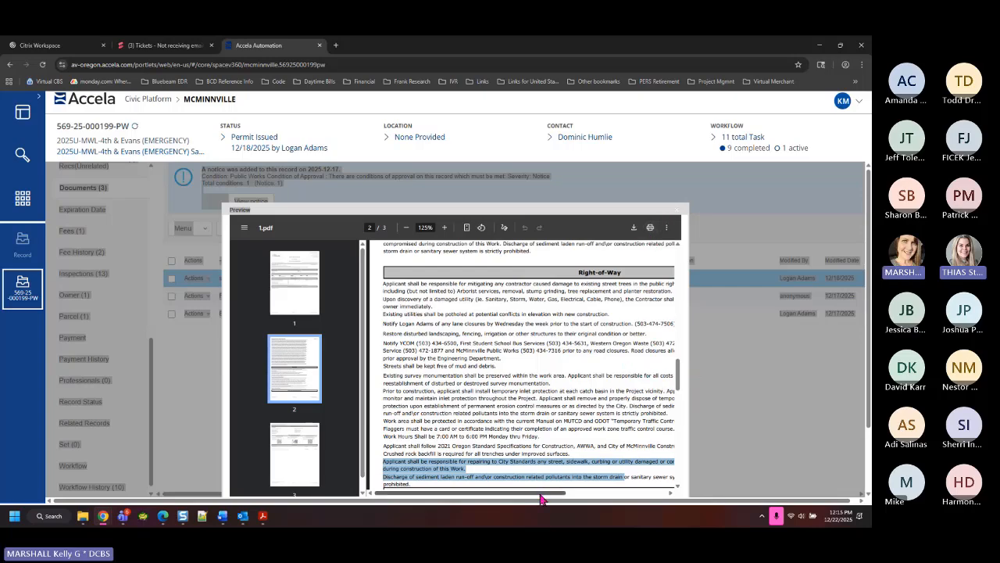
left_click_drag(542, 495, 646, 502)
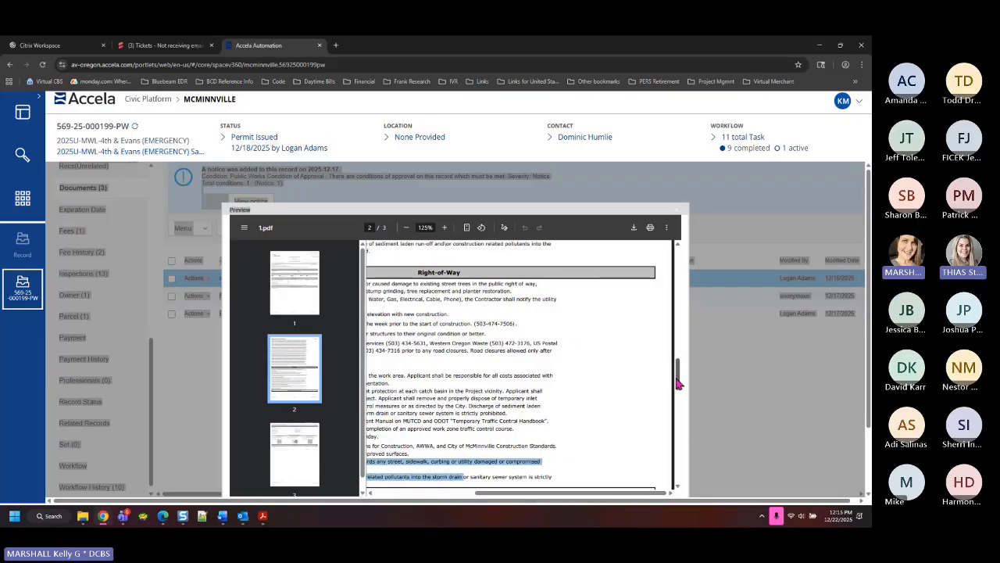
left_click_drag(677, 379, 677, 258)
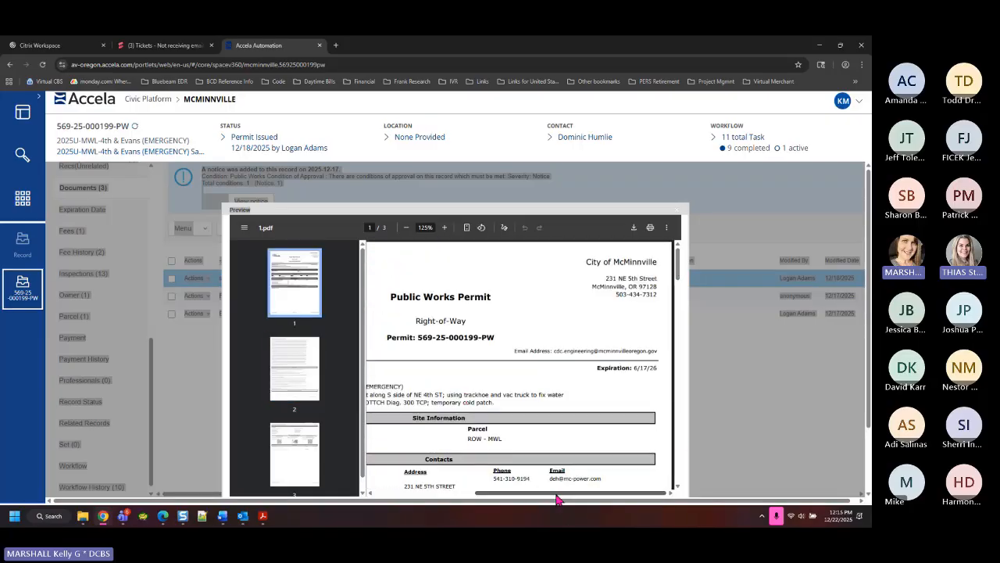
Highlight the Driveway/Sidewalk/Curbcut and Erosion/Sediment Control checklist items under General Information
left_click_drag(554, 496, 415, 501)
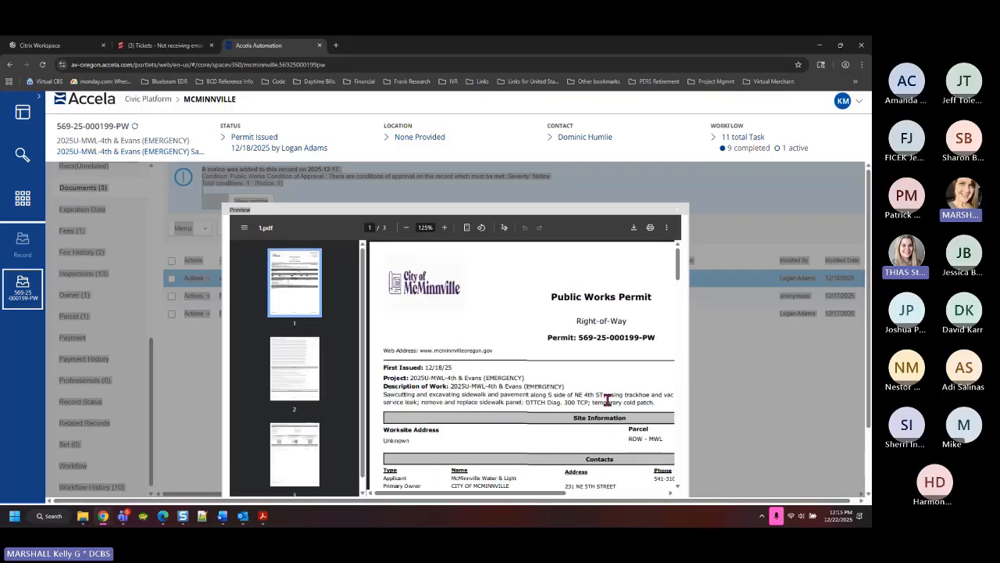
scroll(606, 402, "down", 3)
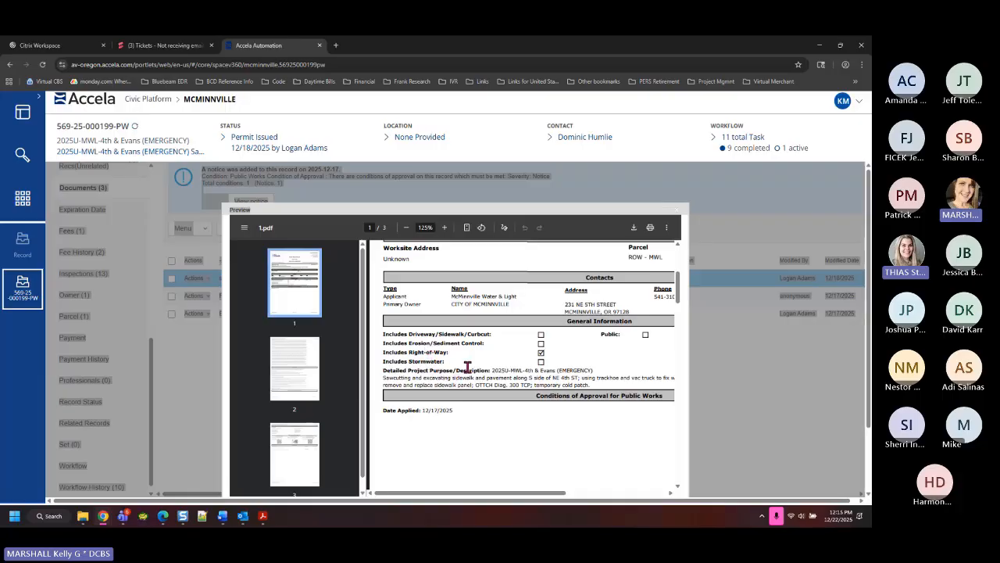
left_click_drag(429, 333, 491, 335)
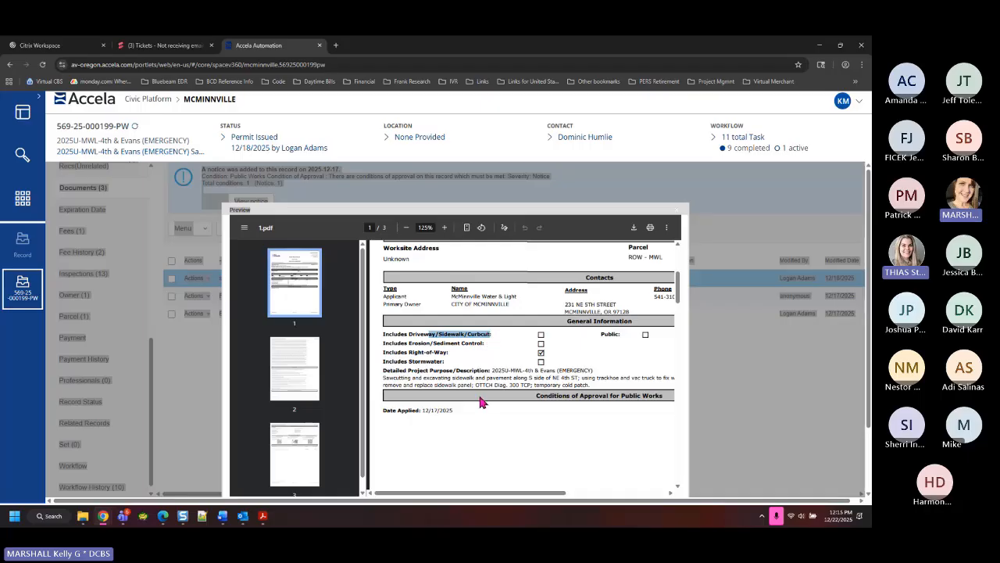
left_click(415, 341)
left_click_drag(415, 343, 464, 344)
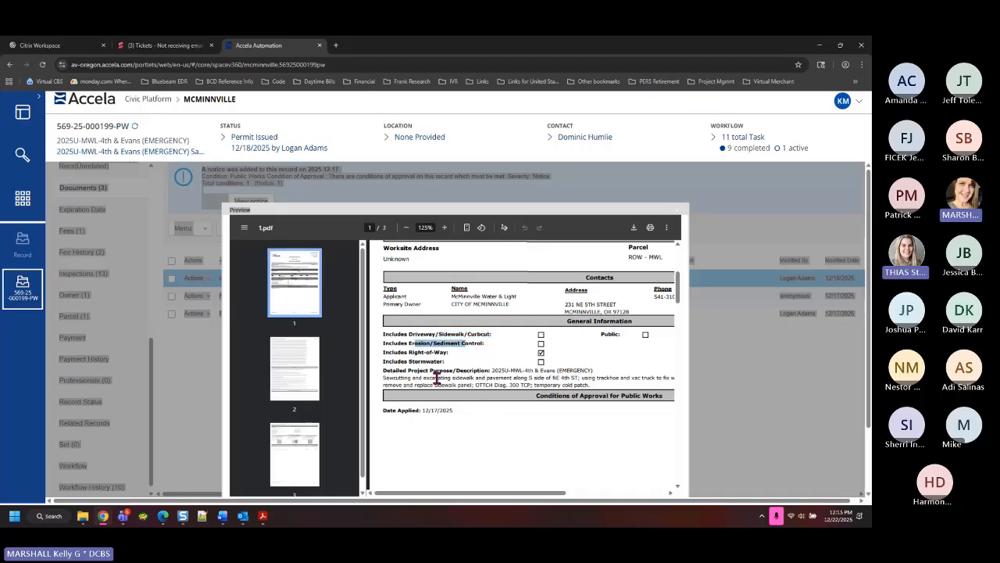
left_click(423, 353)
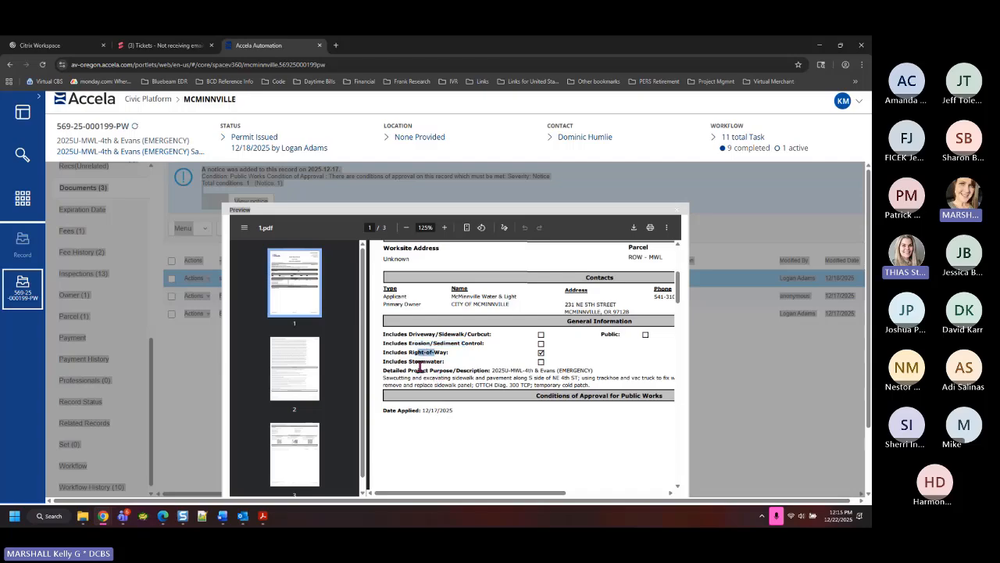
Highlight the Stormwater checklist item, then close the PDF preview to the Documents list
left_click_drag(414, 361, 433, 362)
left_click(429, 340)
left_click_drag(430, 340, 436, 361)
left_click(429, 347)
left_click(434, 352)
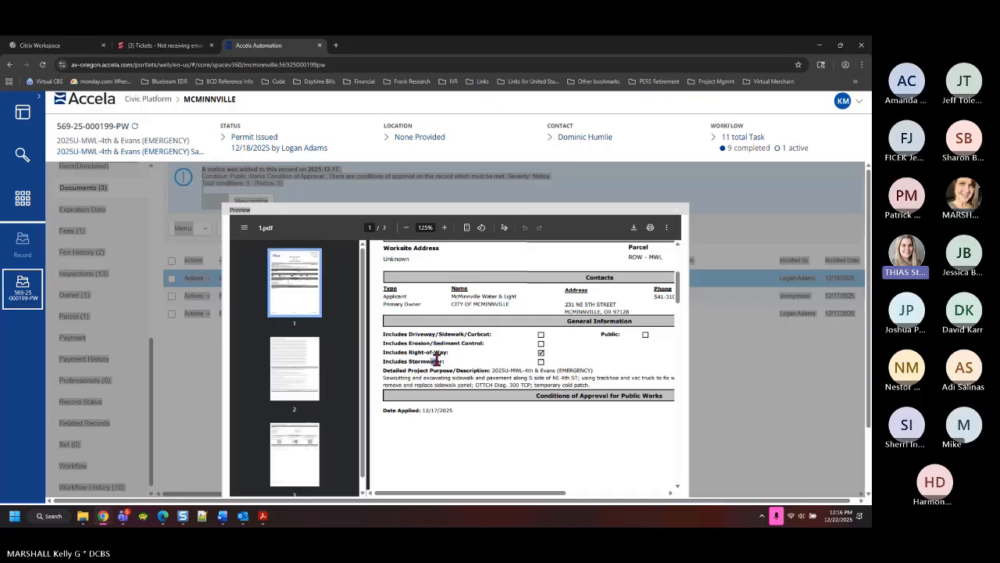
left_click(678, 214)
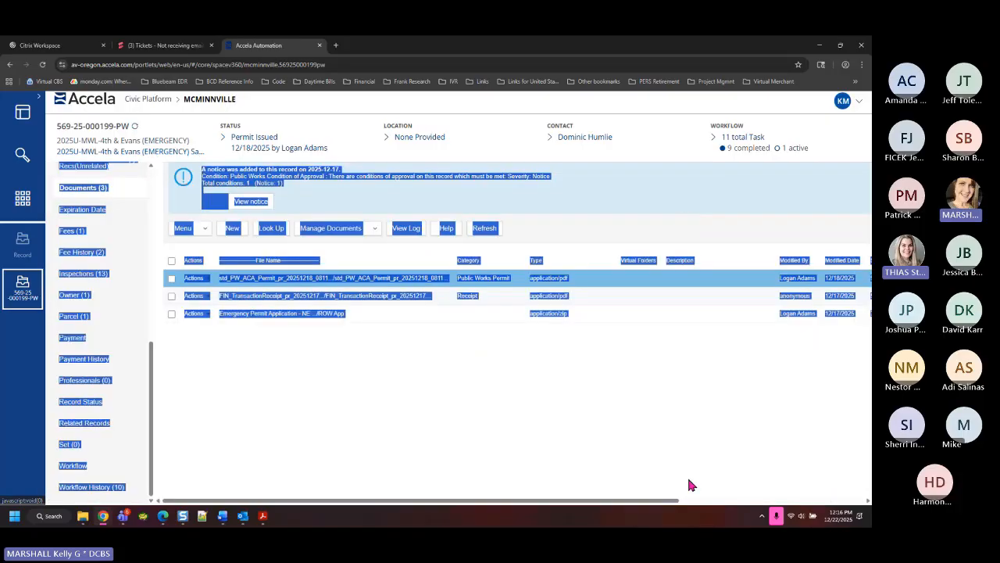
left_click(534, 376)
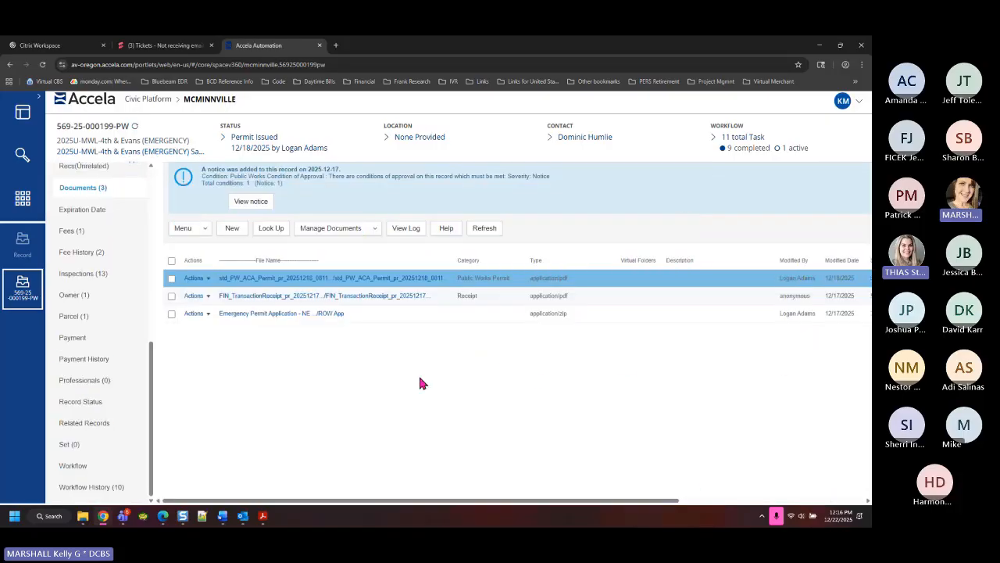